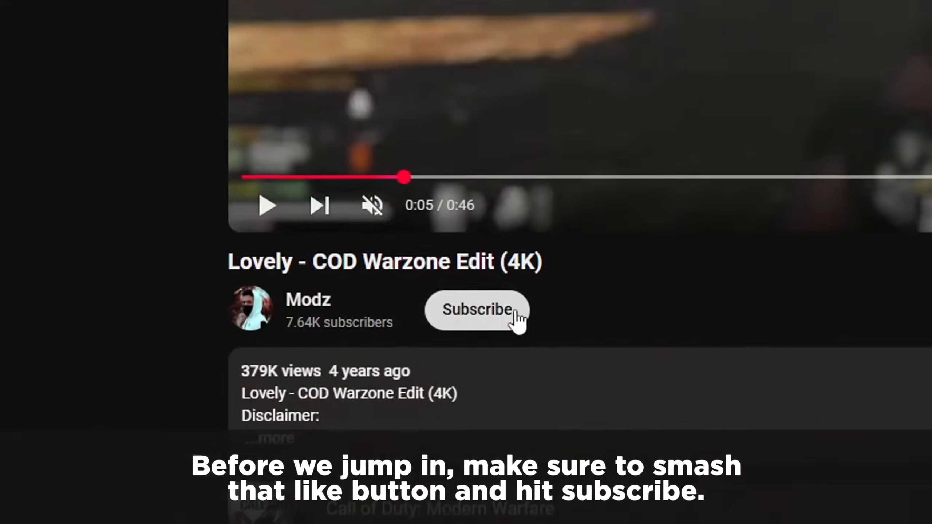
# Subscribe to the Modz channel on the page of the COD Warzone edit video.
pyautogui.click(514, 316)
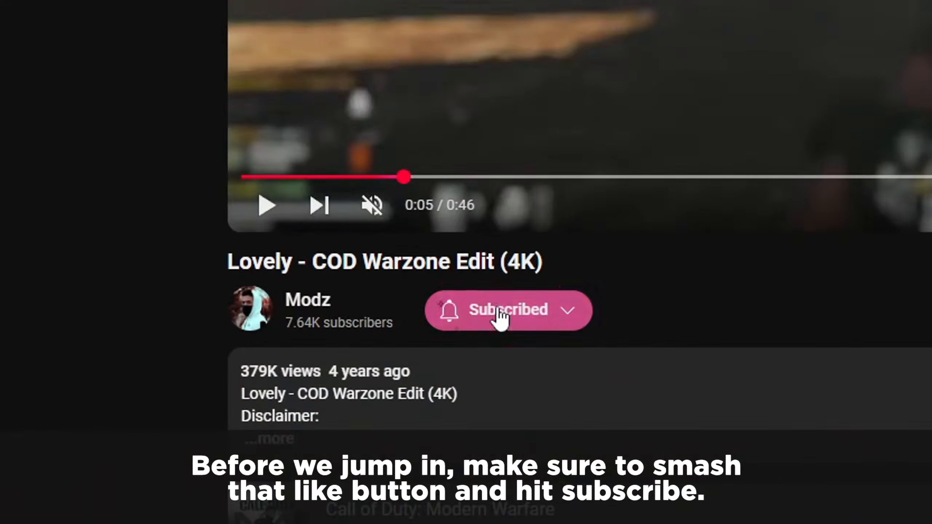
pyautogui.click(450, 313)
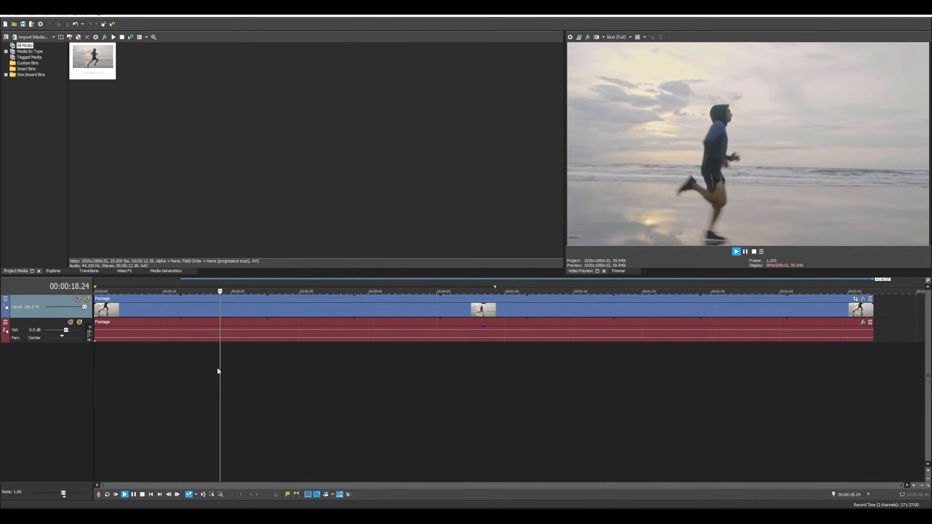
pyautogui.scroll(6, 244, 365)
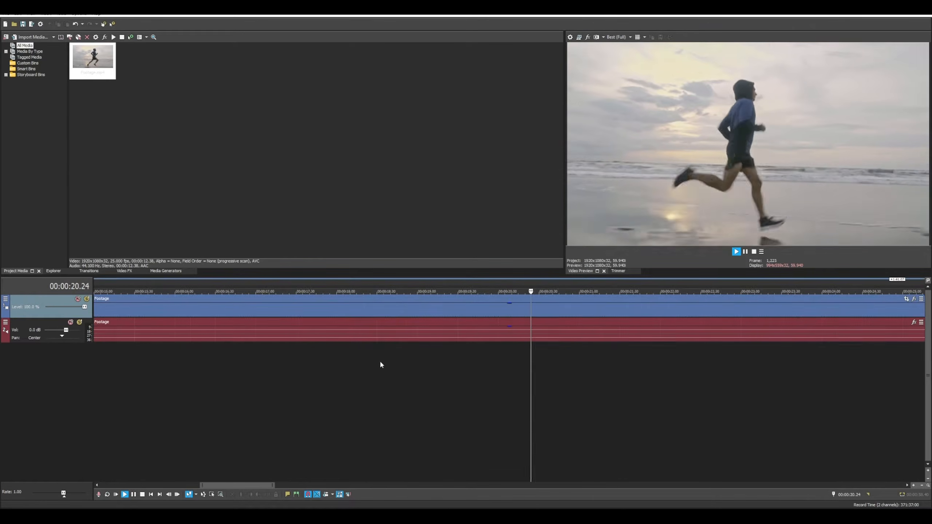
pyautogui.scroll(-6, 378, 365)
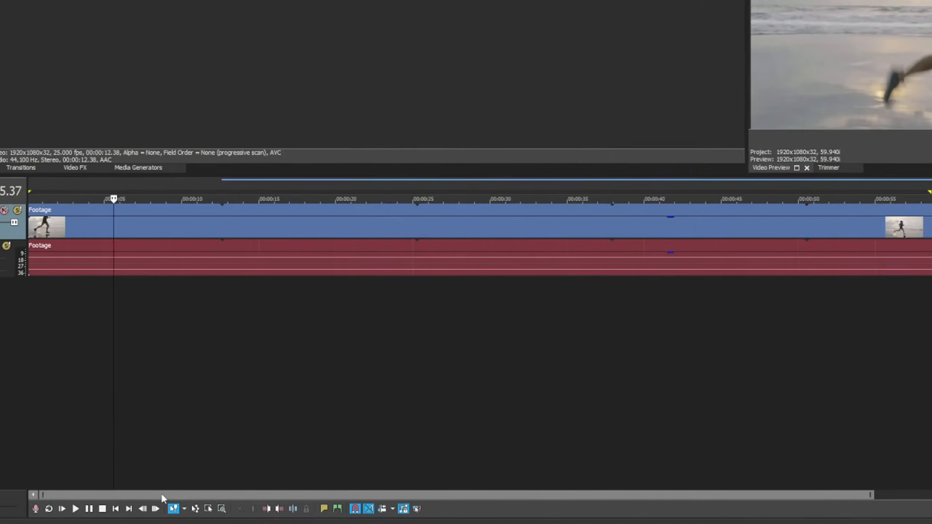
pyautogui.moveTo(161, 492); pyautogui.dragTo(110, 501)
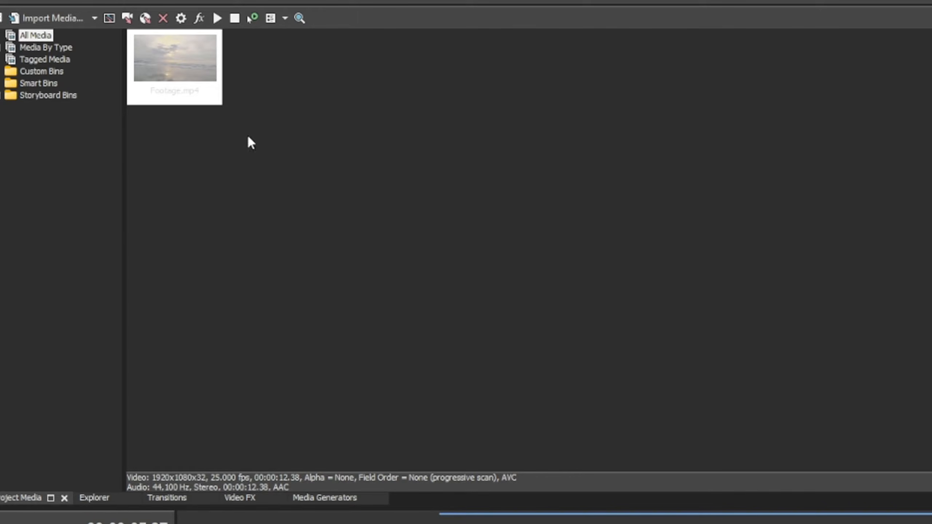
# Look through the lists of available Video FX and Transitions plug-ins.
pyautogui.click(241, 499)
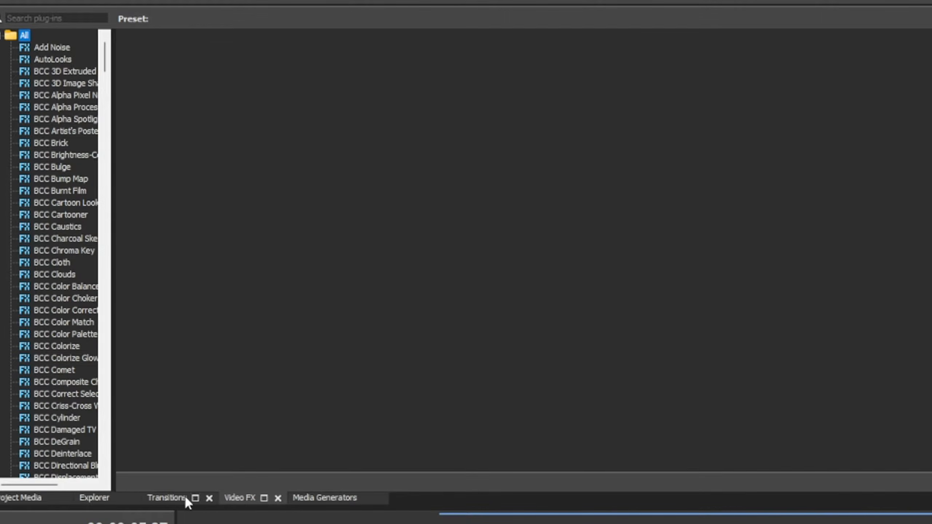
pyautogui.click(173, 496)
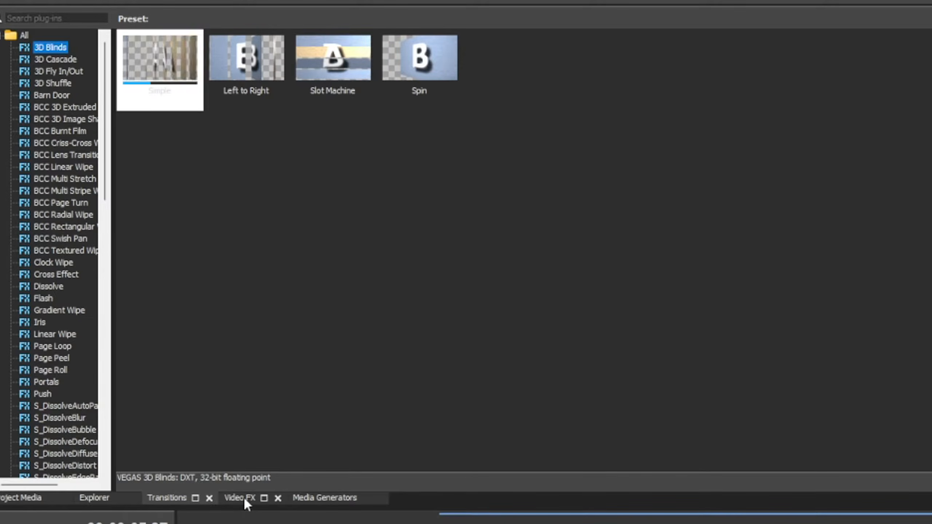
pyautogui.click(244, 497)
pyautogui.click(182, 494)
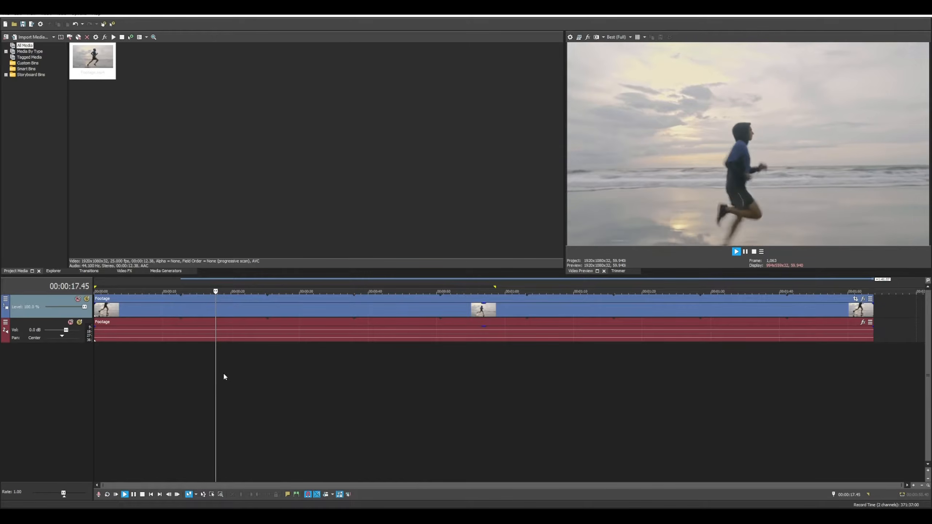
# Examine the Footage clip on the timeline at different zoom levels and playhead positions.
pyautogui.scroll(8, 273, 357)
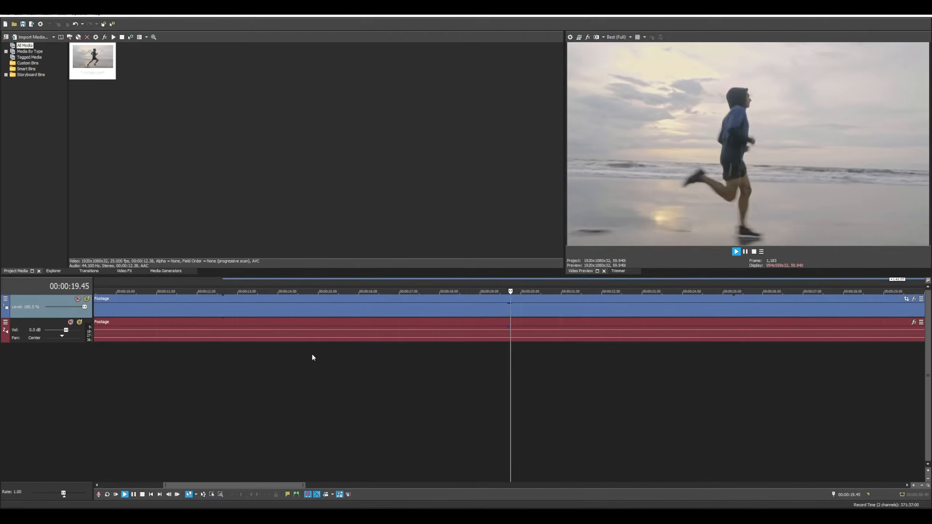
pyautogui.scroll(-6, 379, 364)
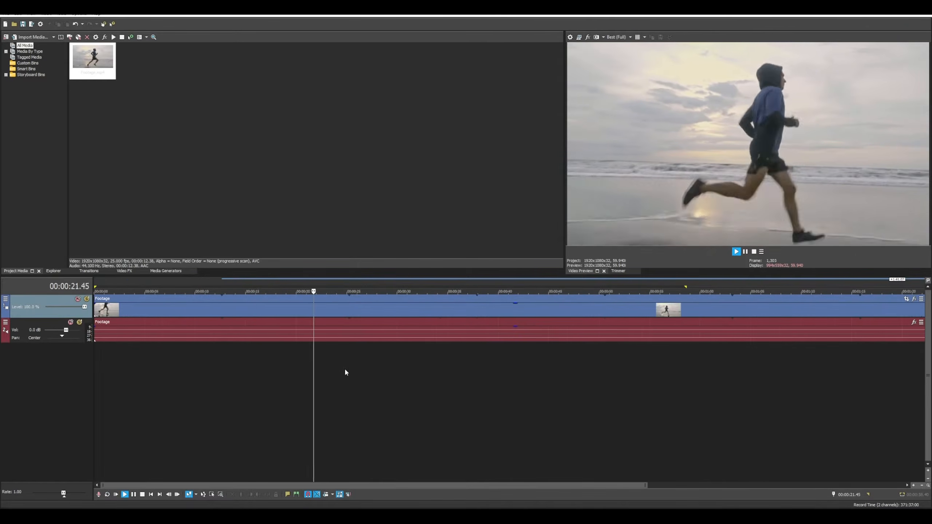
pyautogui.scroll(-2, 330, 367)
pyautogui.press('Return')
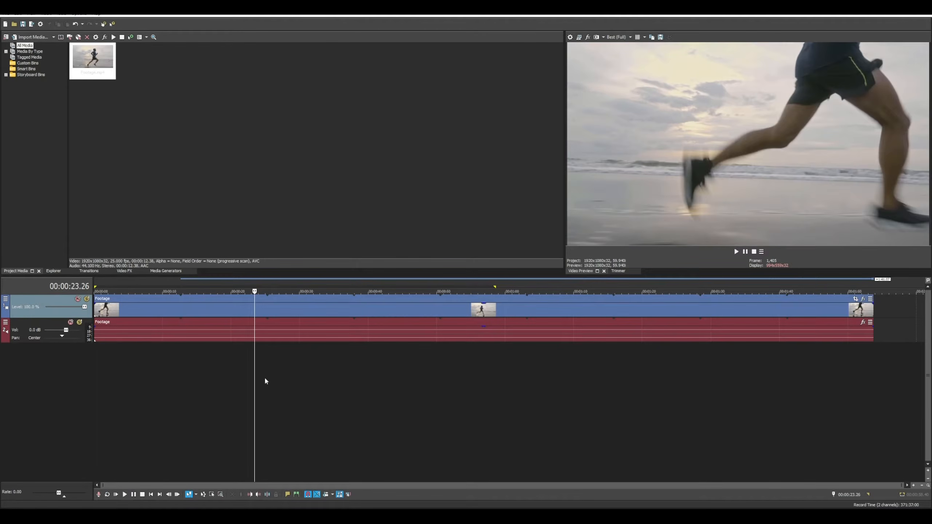
pyautogui.scroll(10, 429, 313)
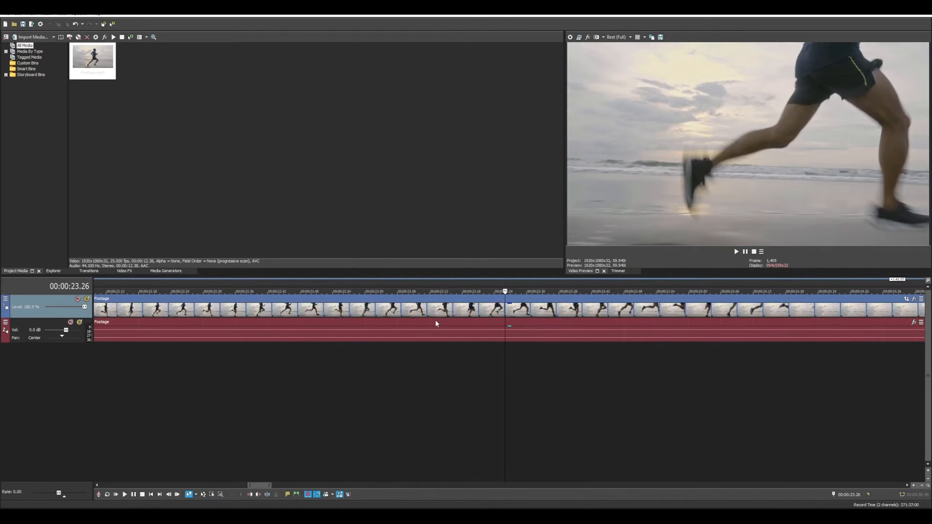
pyautogui.scroll(-8, 434, 325)
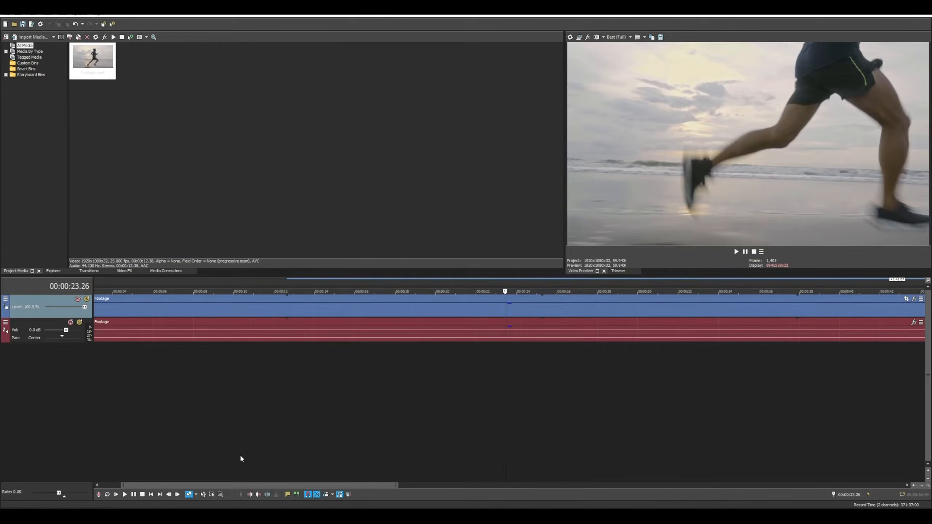
pyautogui.click(151, 371)
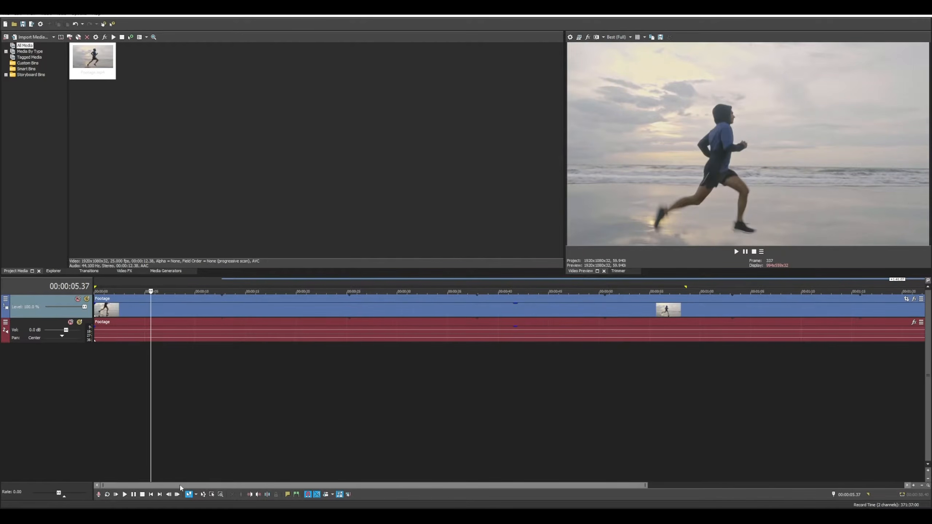
pyautogui.scroll(-5, 242, 485)
pyautogui.moveTo(242, 485); pyautogui.dragTo(133, 471)
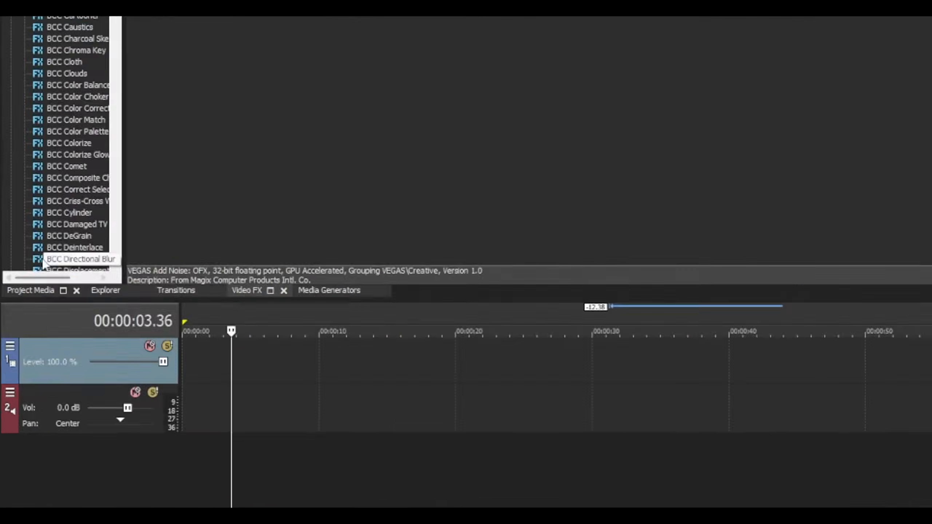
# Show the project media and add video (2160p) (1).mp4 to it from the New folder (3) window.
pyautogui.click(35, 291)
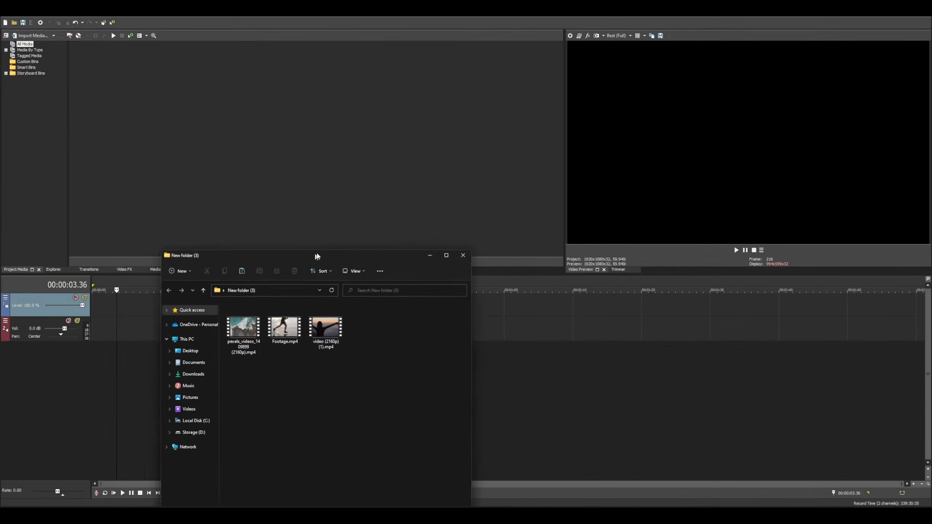
pyautogui.moveTo(316, 263); pyautogui.dragTo(472, 172)
pyautogui.moveTo(404, 318); pyautogui.dragTo(227, 208)
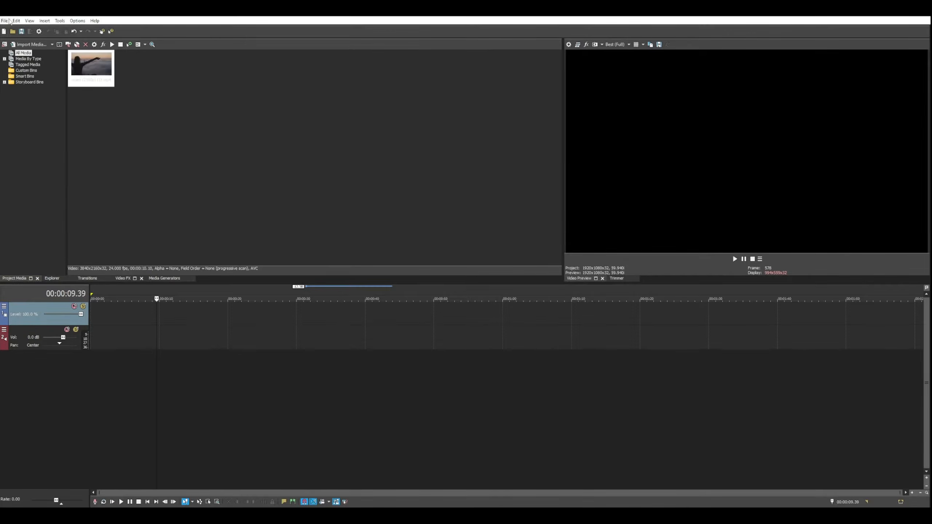
pyautogui.click(4, 21)
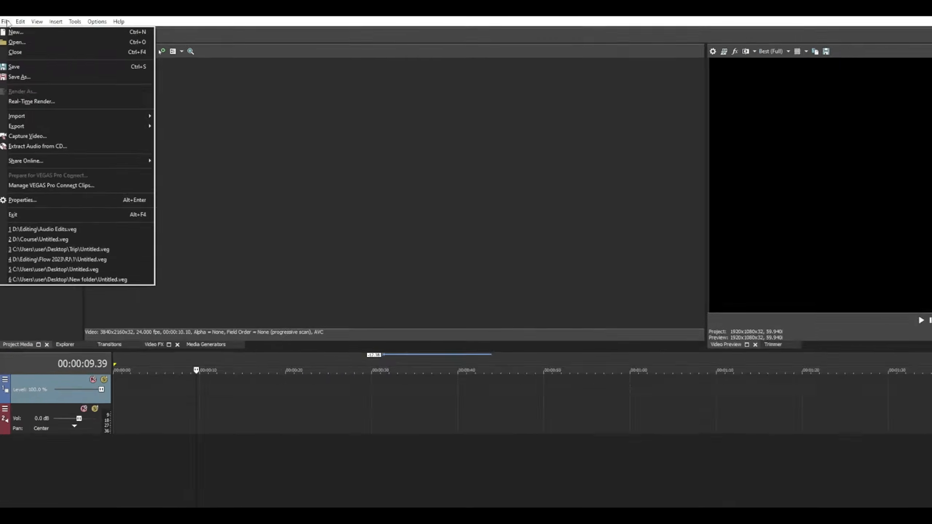
pyautogui.moveTo(45, 174)
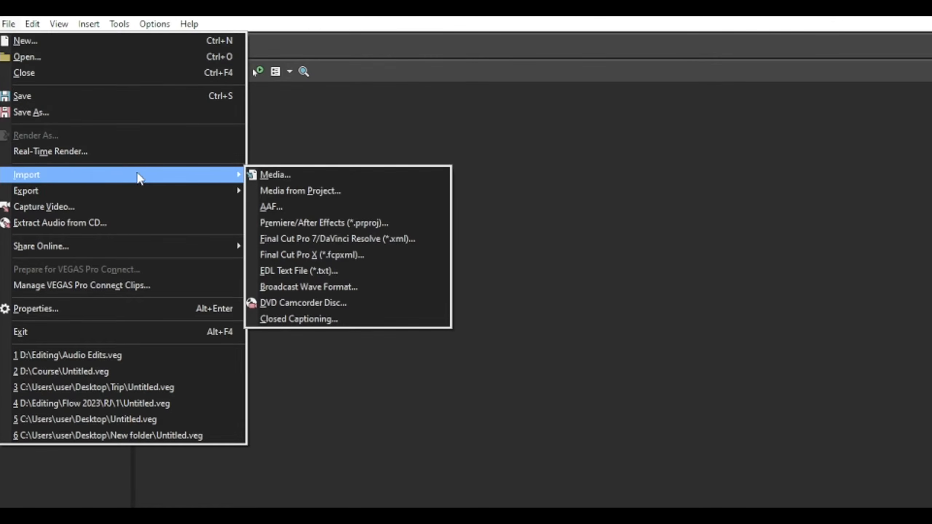
pyautogui.click(265, 177)
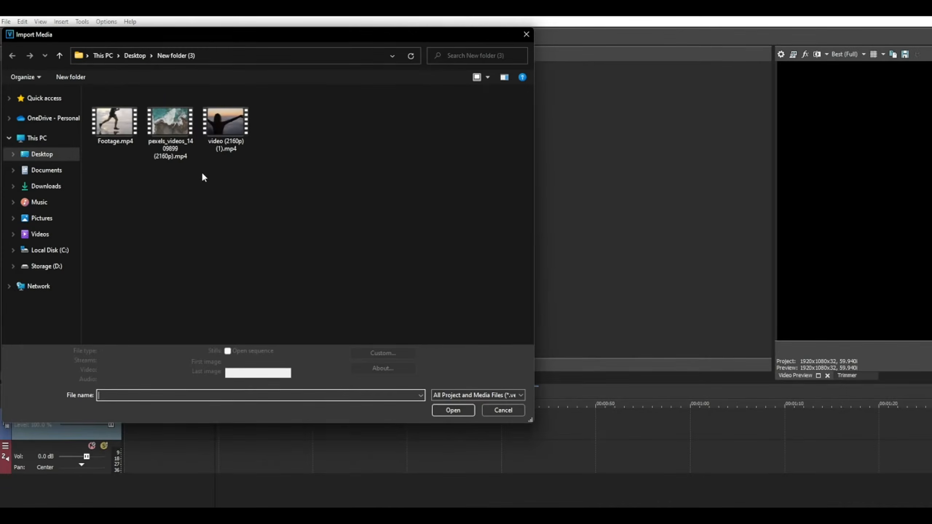
pyautogui.moveTo(112, 203); pyautogui.dragTo(254, 122)
pyautogui.click(454, 416)
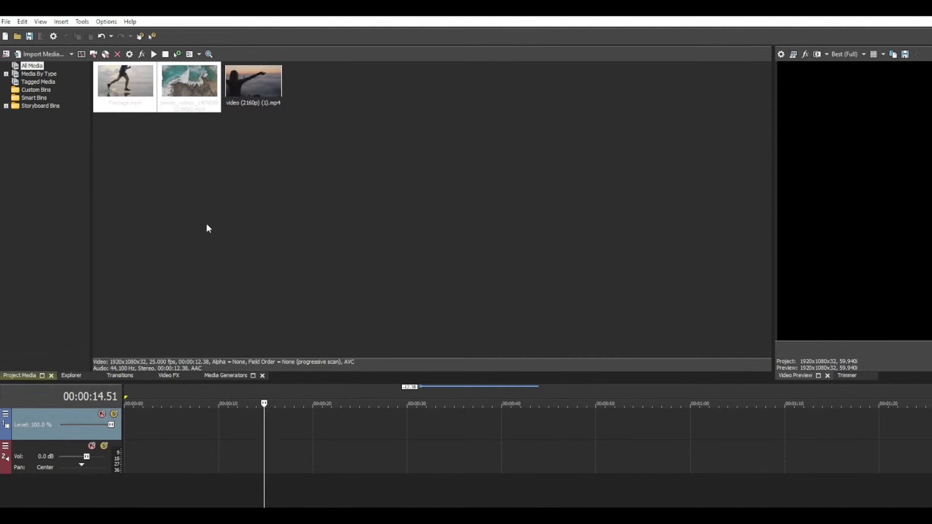
pyautogui.click(152, 158)
pyautogui.moveTo(144, 147); pyautogui.dragTo(277, 385)
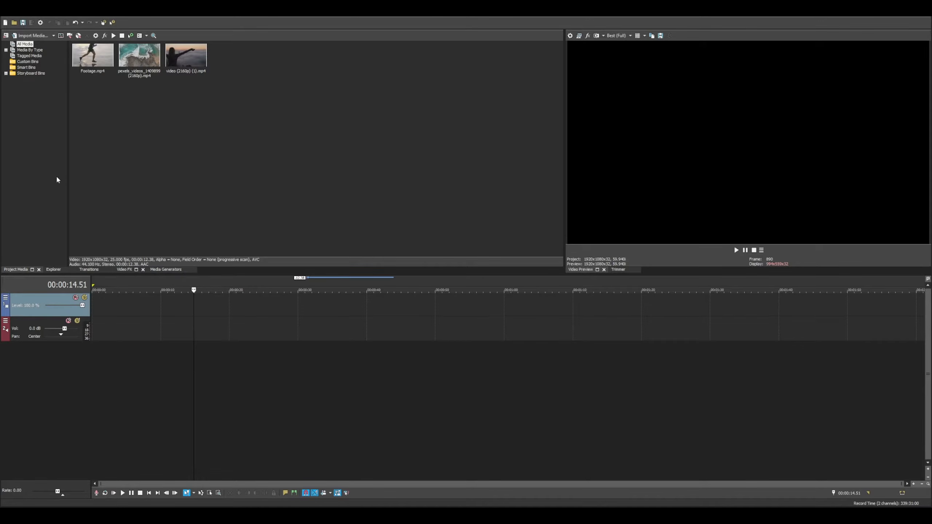
pyautogui.click(195, 301)
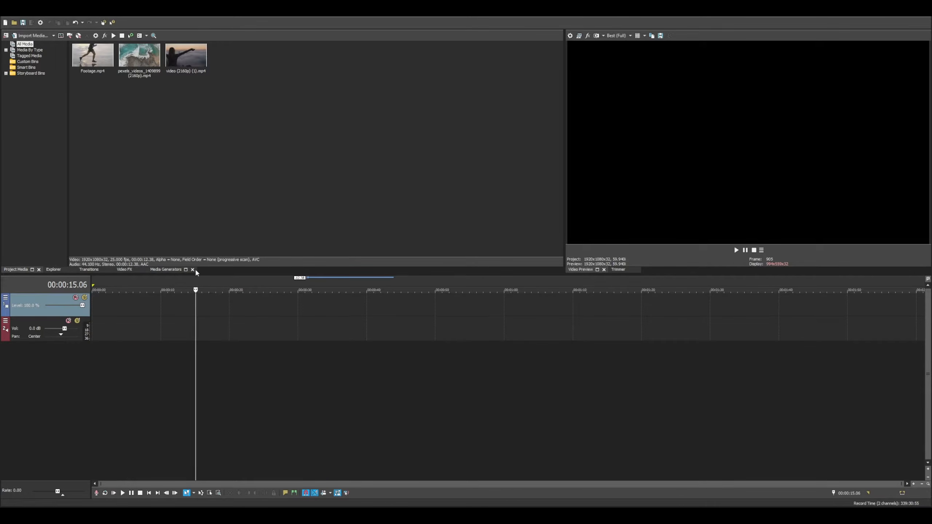
# Create a new media bin named Tutorial under Custom Bins.
pyautogui.click(34, 61)
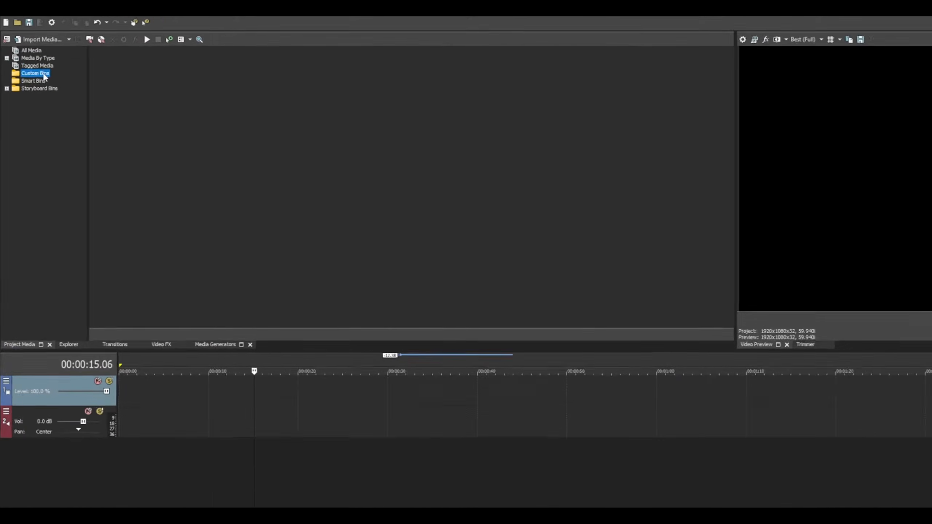
pyautogui.rightClick(33, 62)
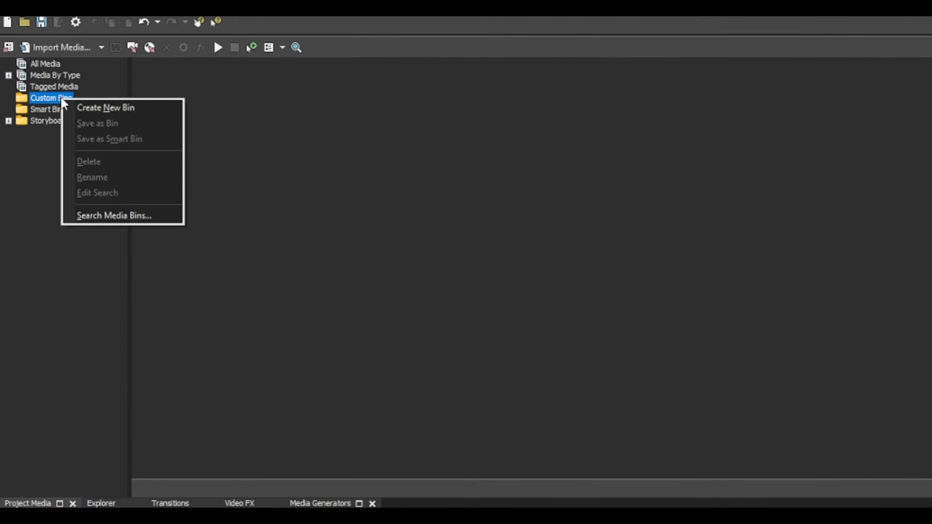
pyautogui.click(105, 107)
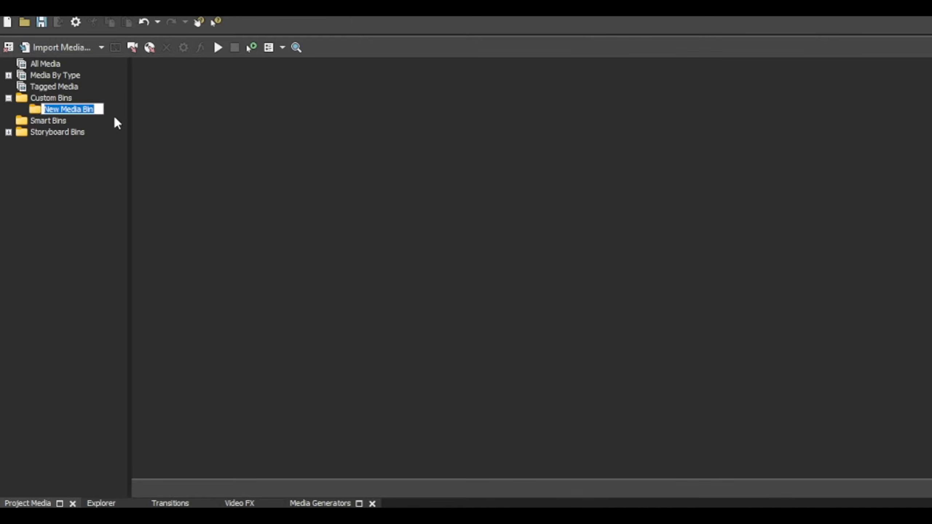
pyautogui.write('Tutorial')
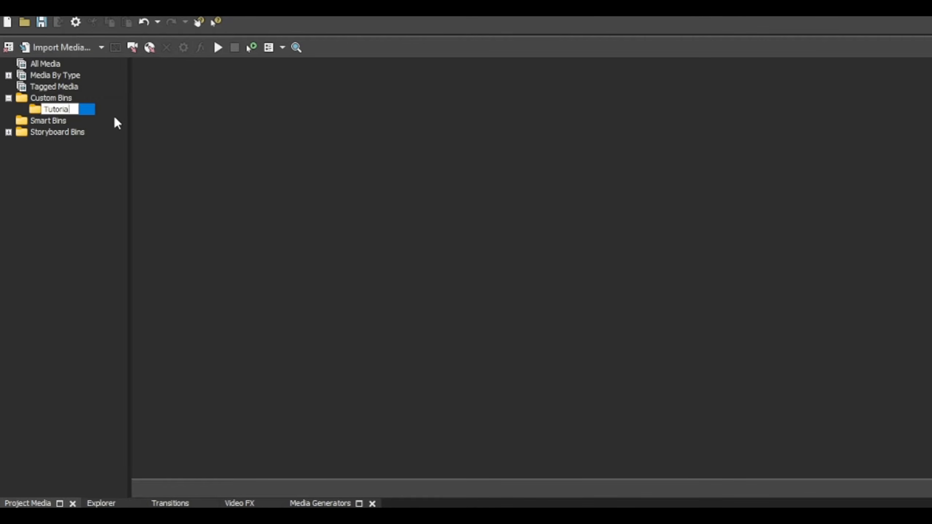
pyautogui.press('Return')
# Add Footage.mp4 from All Media to the Tutorial bin and open the bin to check its contents.
pyautogui.click(46, 64)
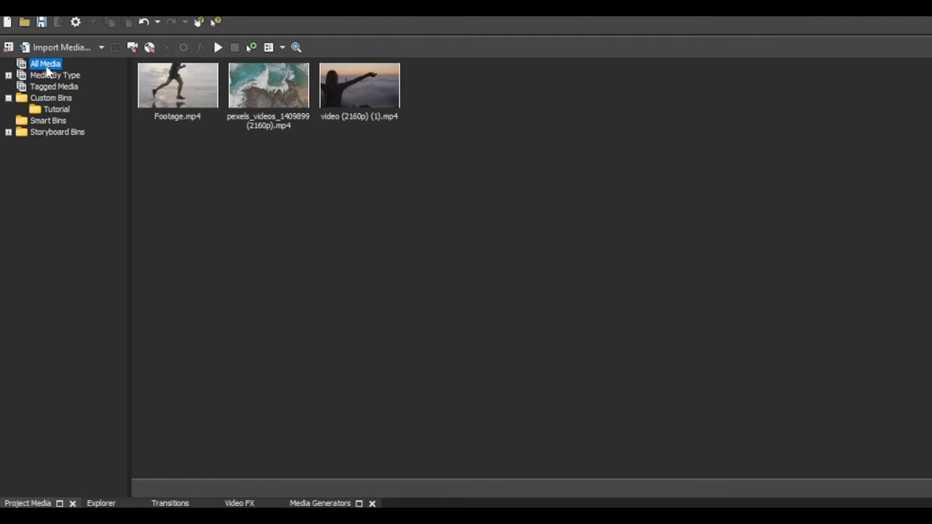
pyautogui.click(204, 80)
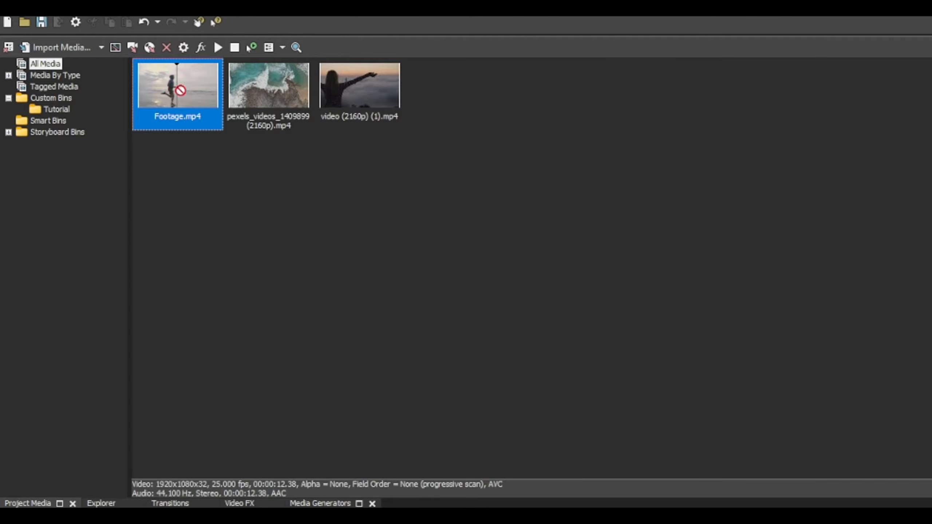
pyautogui.moveTo(55, 130); pyautogui.dragTo(52, 110)
pyautogui.click(57, 109)
pyautogui.moveTo(171, 212); pyautogui.dragTo(261, 84)
pyautogui.click(287, 165)
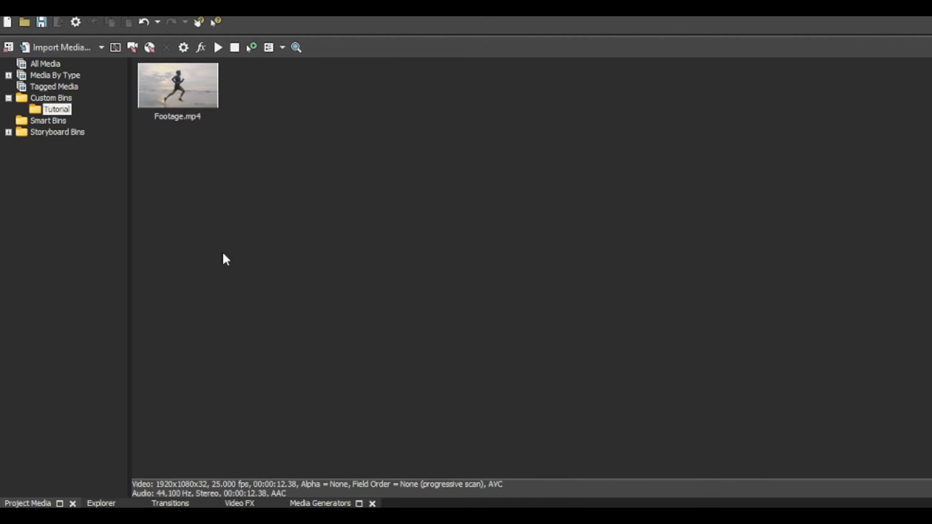
# Return to All Media and turn on the display of Media Tags.
pyautogui.click(50, 65)
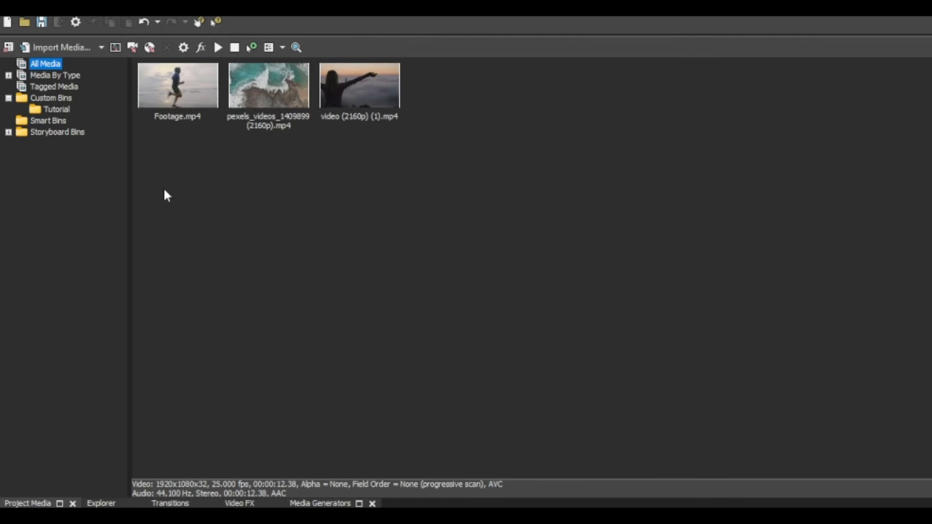
pyautogui.click(257, 410)
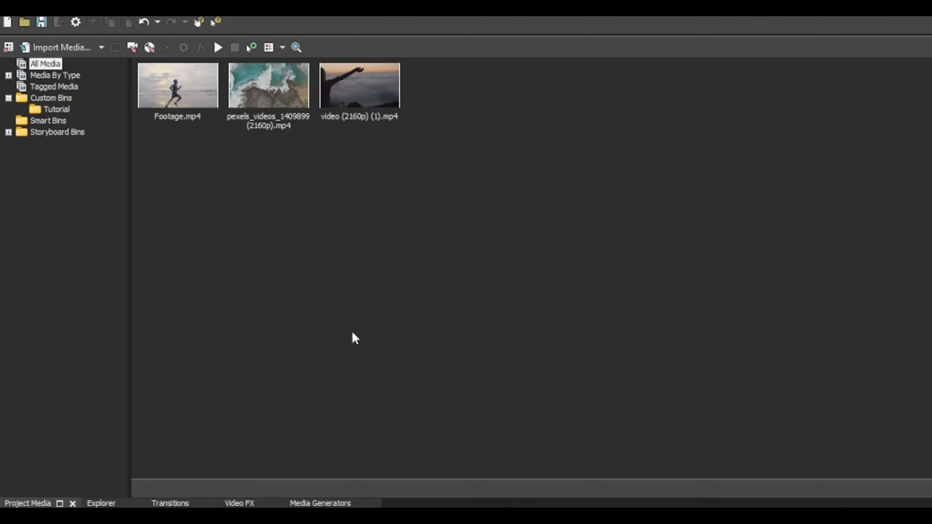
pyautogui.click(281, 46)
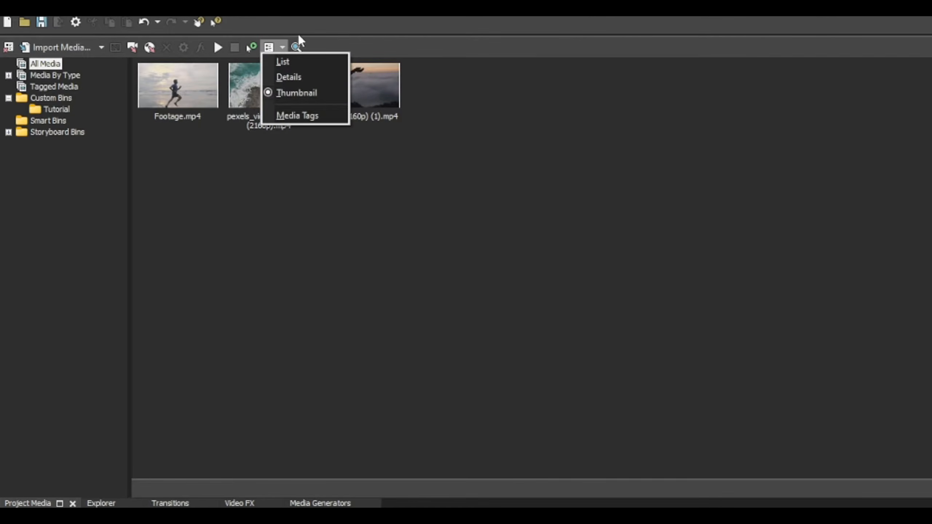
pyautogui.click(322, 111)
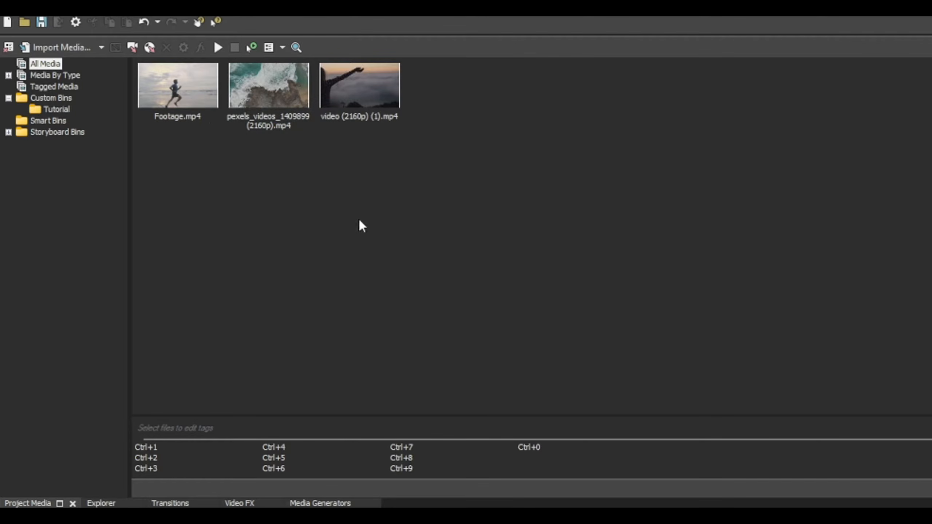
# Assign the media tag "tag 1" to Footage.mp4 in All Media.
pyautogui.click(198, 105)
pyautogui.click(194, 428)
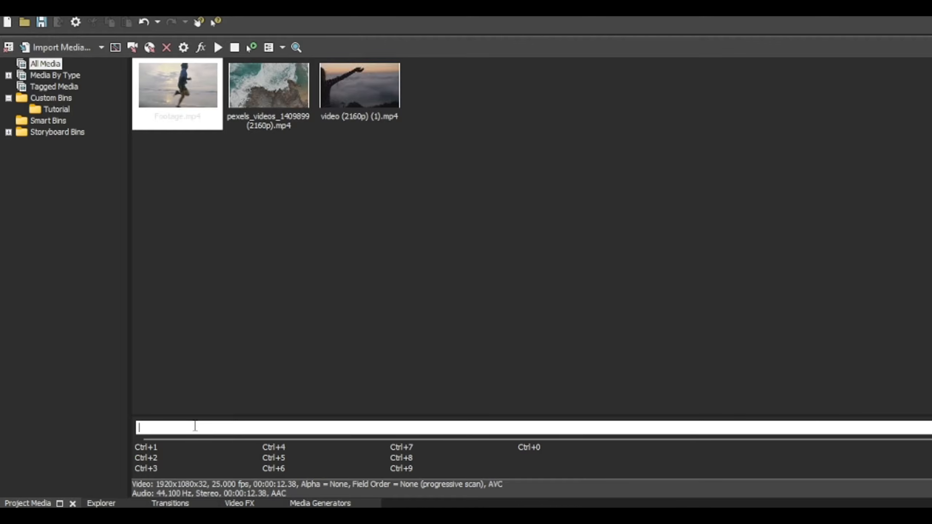
pyautogui.write('tag 1')
pyautogui.press('Return')
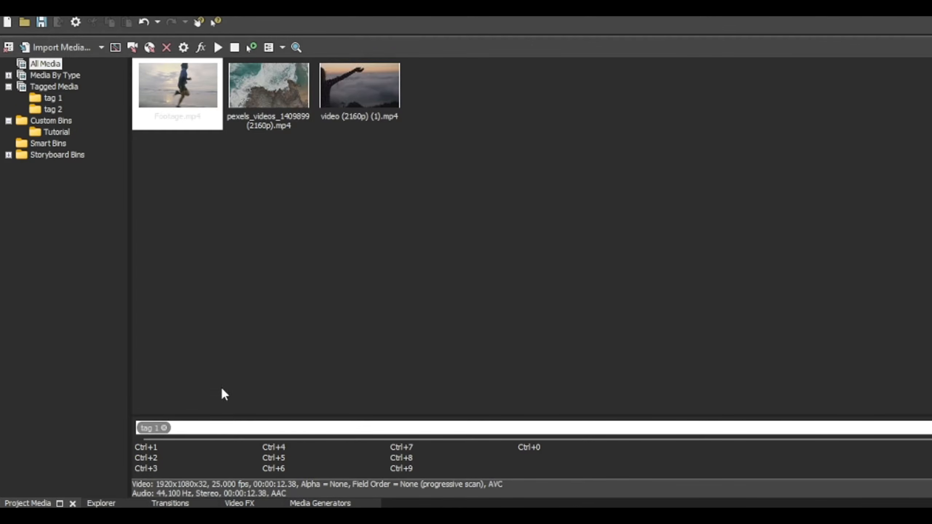
pyautogui.click(313, 278)
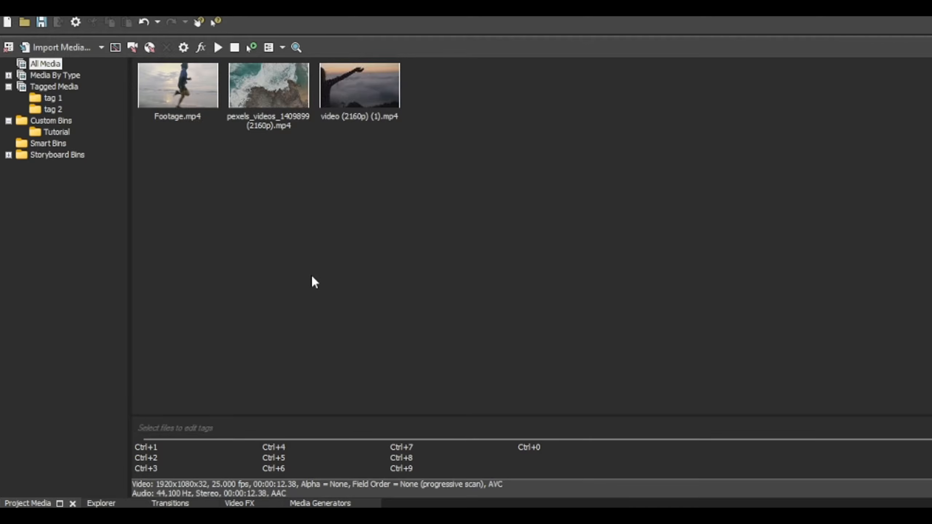
pyautogui.click(270, 99)
pyautogui.click(215, 426)
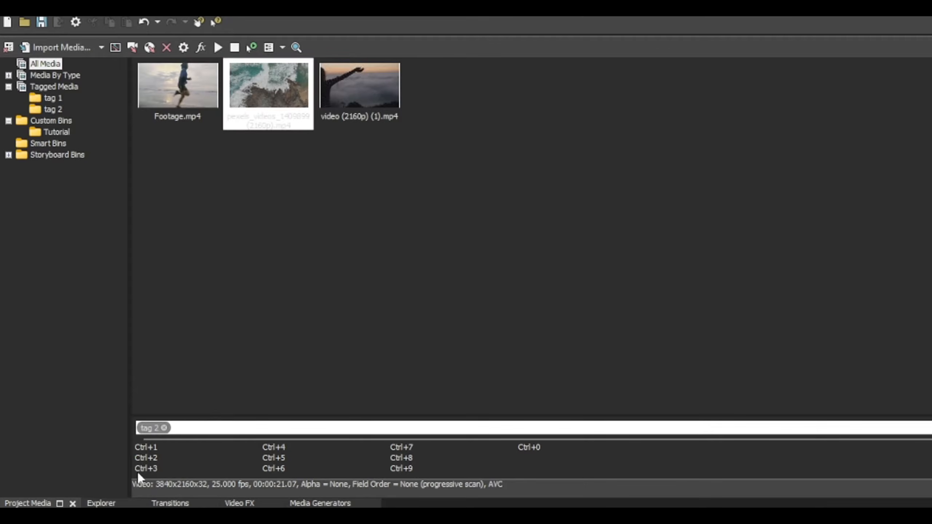
pyautogui.click(233, 346)
# Assign the media tag "tag 3" to video (2160p) (1).mp4 and check the tag 1 and tag 3 folders under Tagged Media.
pyautogui.click(342, 105)
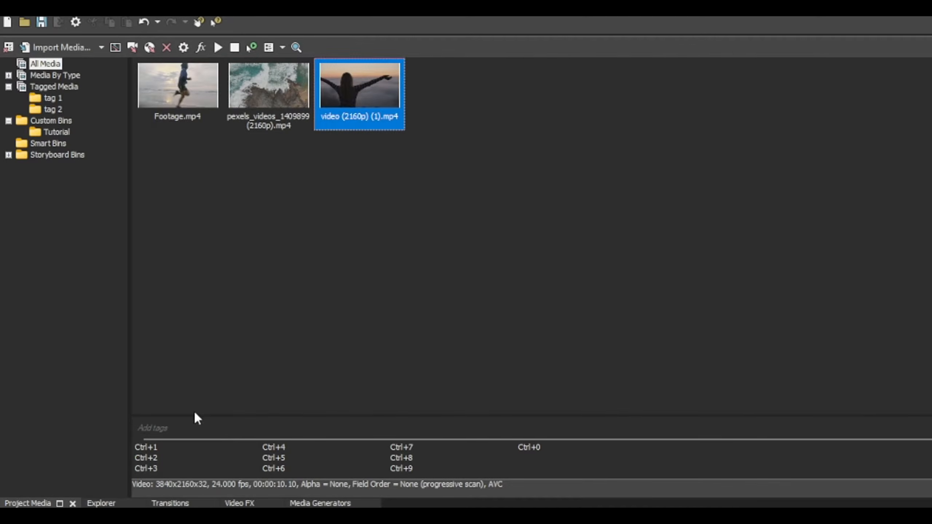
pyautogui.click(184, 425)
pyautogui.write('tag 3')
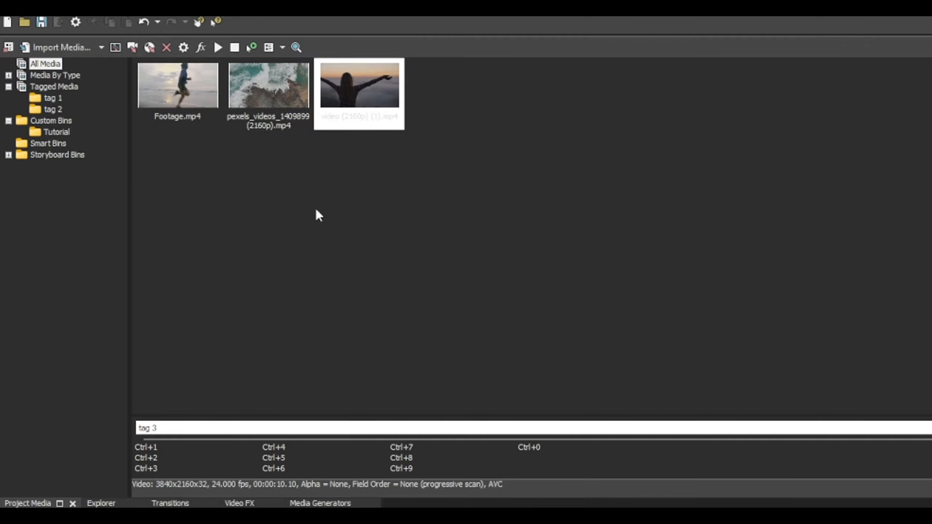
pyautogui.press('Return')
pyautogui.click(364, 198)
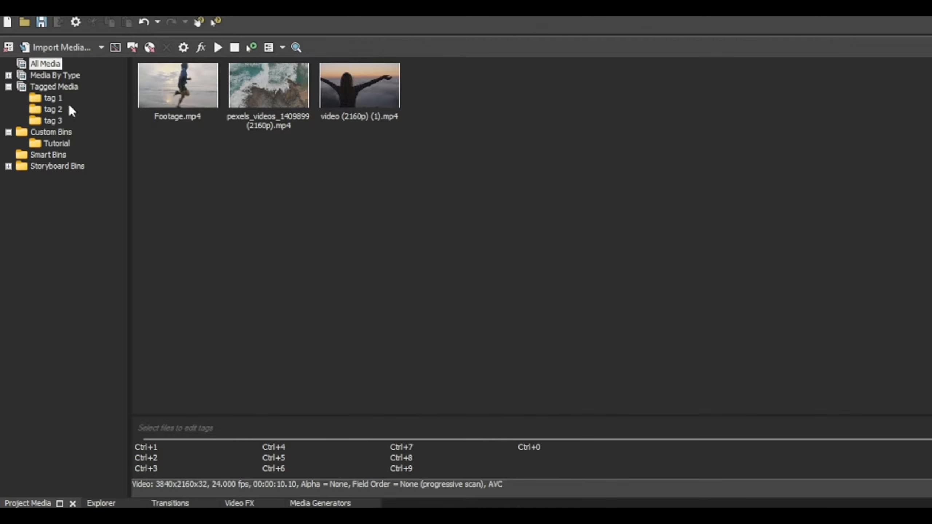
pyautogui.click(53, 98)
pyautogui.click(54, 120)
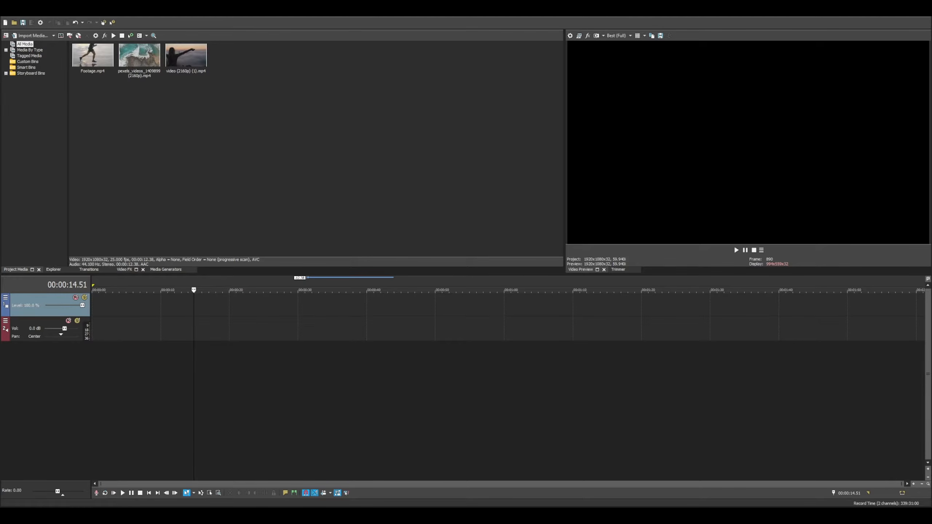
# Create a new bin under Custom Bins and name it Tutorial.
pyautogui.click(196, 306)
pyautogui.click(33, 62)
pyautogui.rightClick(34, 63)
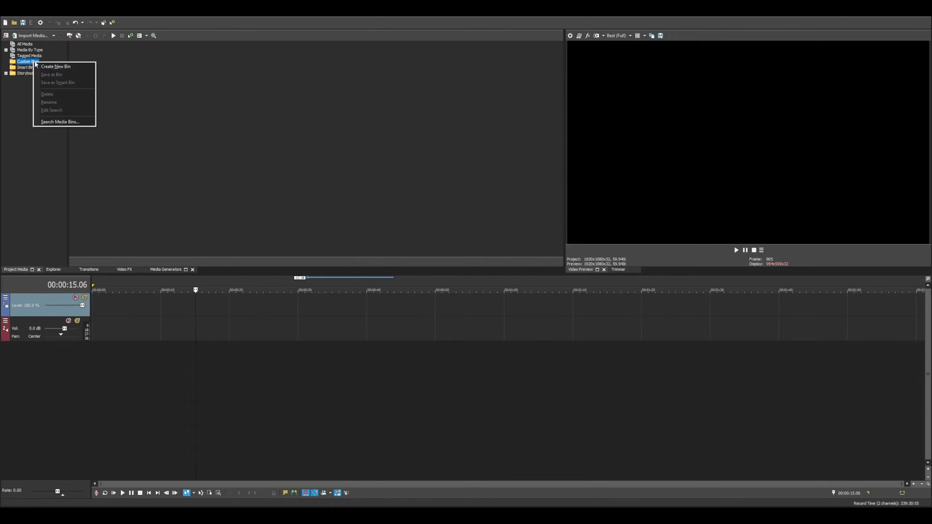
pyautogui.click(56, 68)
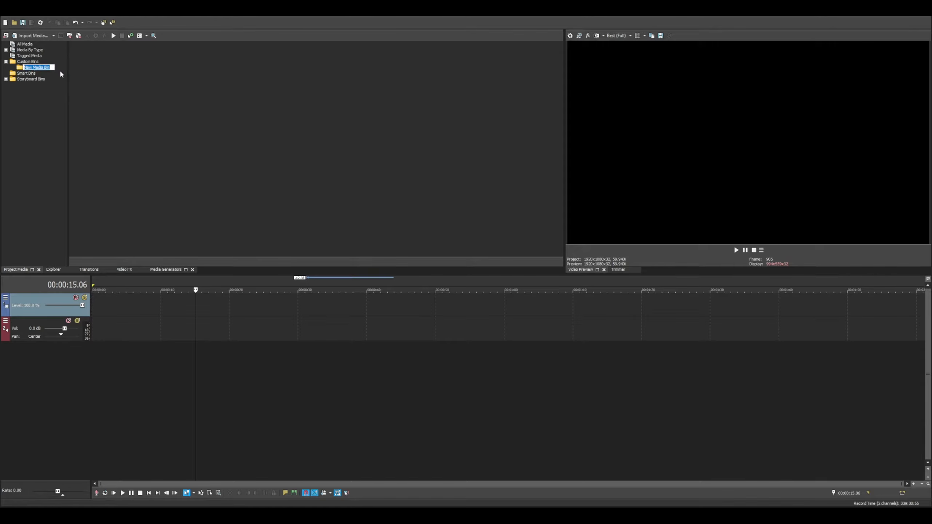
pyautogui.write('Tutorial')
pyautogui.press('Return')
# Put Footage.mp4 from All Media into the Tutorial bin, check the bin's contents and return to All Media.
pyautogui.click(25, 45)
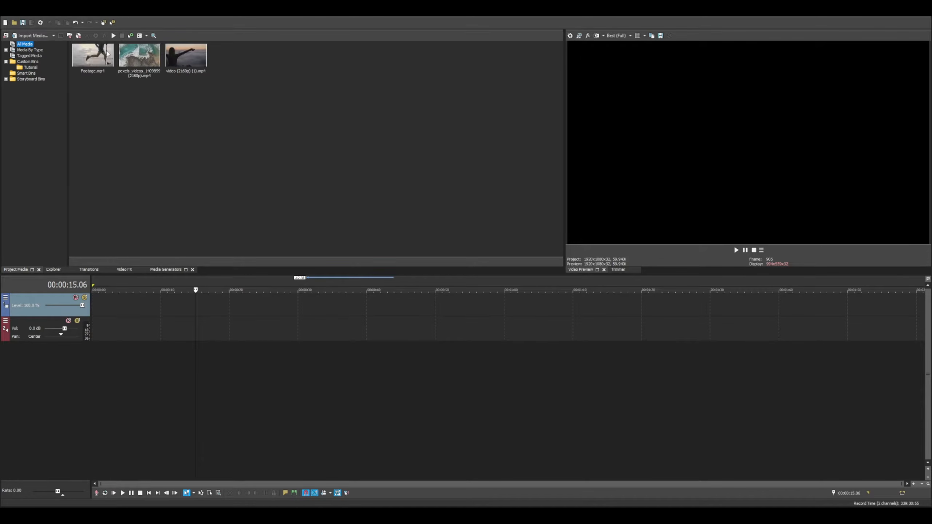
pyautogui.moveTo(93, 55); pyautogui.dragTo(31, 68)
pyautogui.click(30, 67)
pyautogui.moveTo(88, 119); pyautogui.dragTo(148, 96)
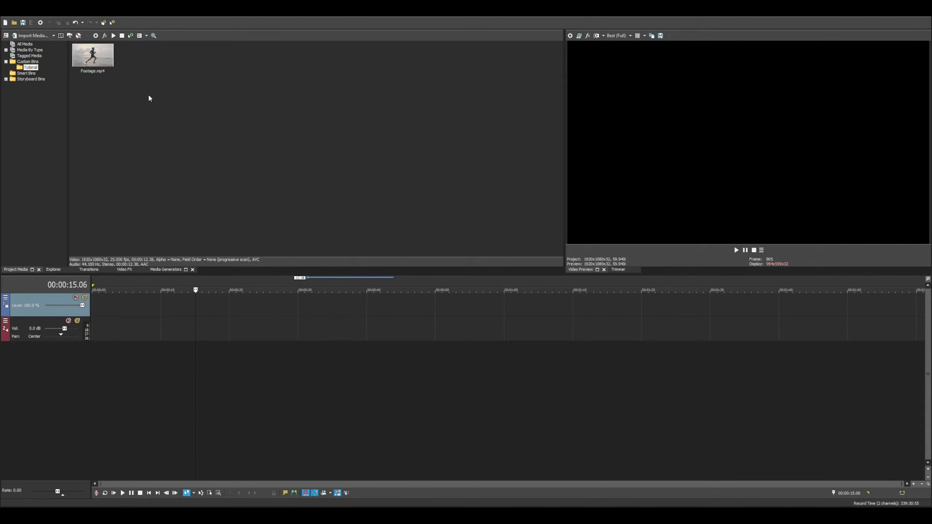
pyautogui.click(27, 44)
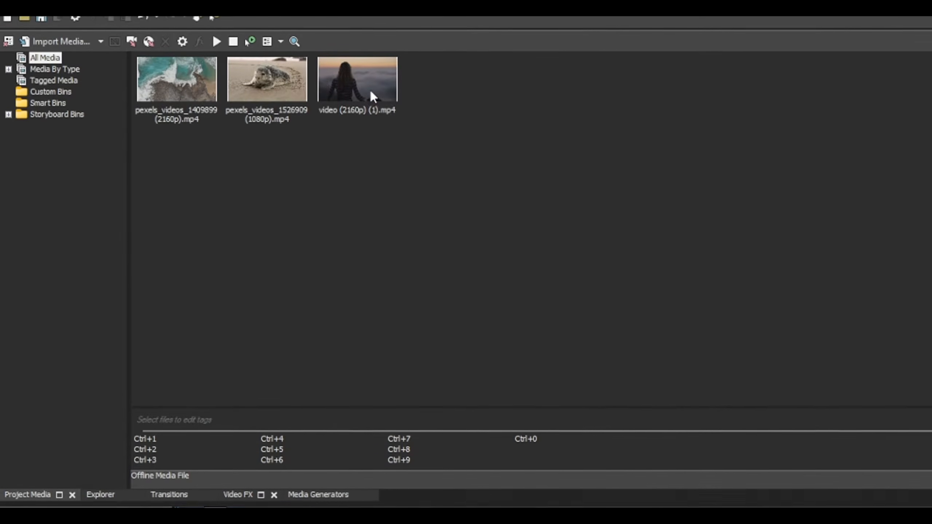
# Place video (2160p) (1).mp4 at the start of the timeline without matching the project video settings to the media.
pyautogui.click(369, 110)
pyautogui.moveTo(351, 85); pyautogui.dragTo(140, 417)
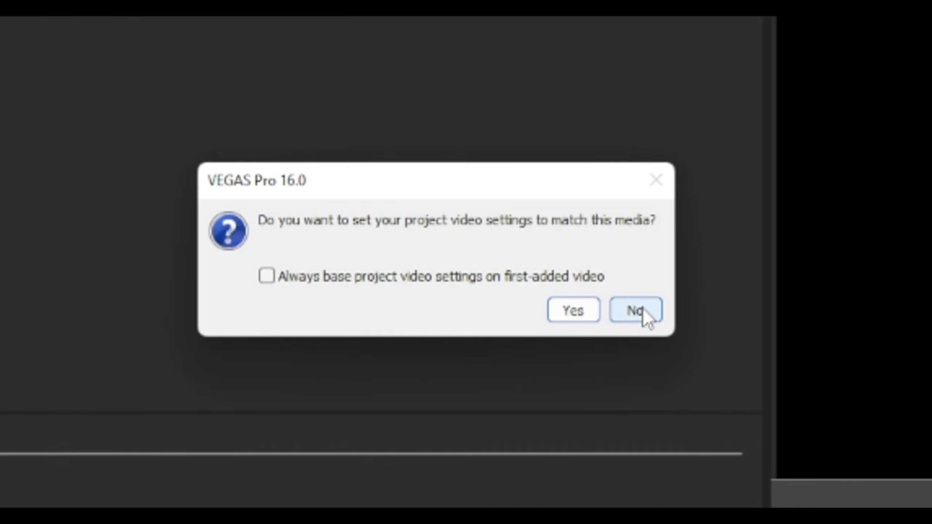
pyautogui.click(754, 209)
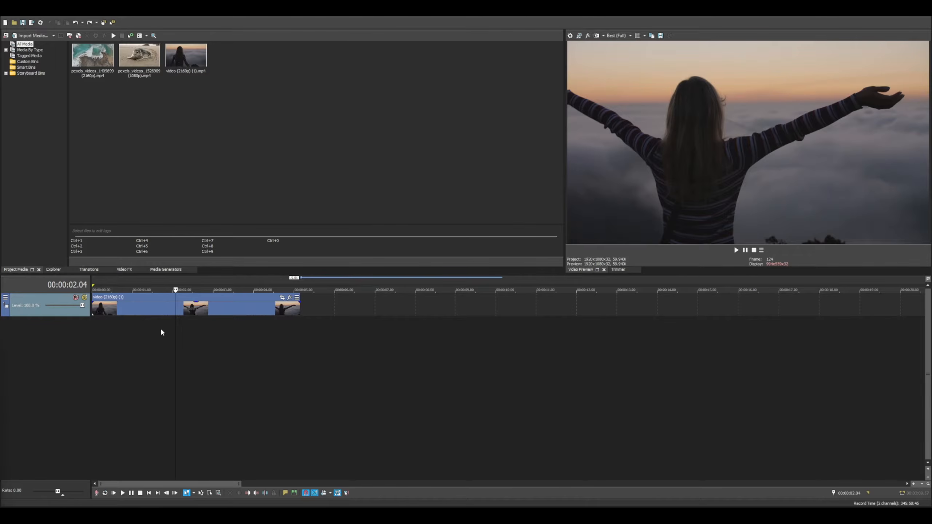
# Try Trim Start on the timeline clip at 00:00:03.27 and undo the trim.
pyautogui.click(231, 309)
pyautogui.scroll(3, 232, 308)
pyautogui.hotkey('ctrl', 'z')
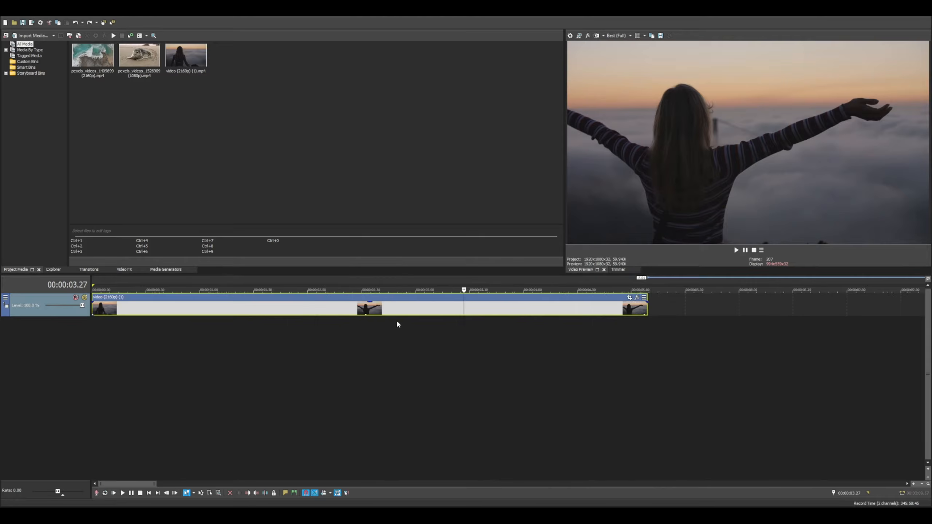
pyautogui.hotkey('ctrl', 'y')
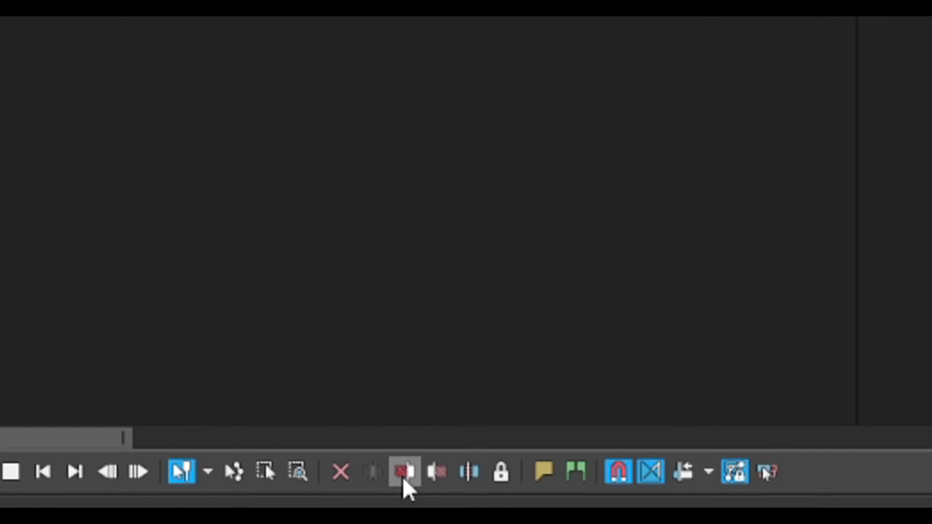
pyautogui.click(405, 478)
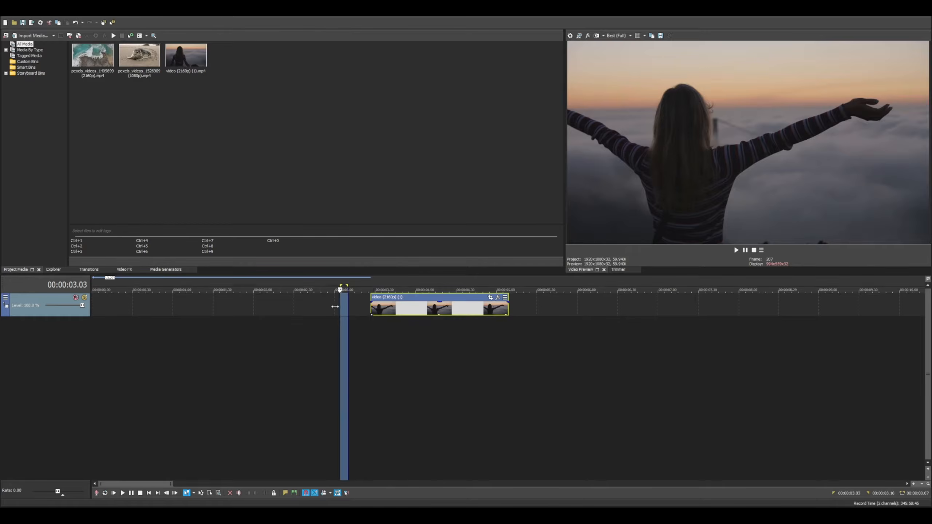
pyautogui.moveTo(334, 306); pyautogui.dragTo(139, 323)
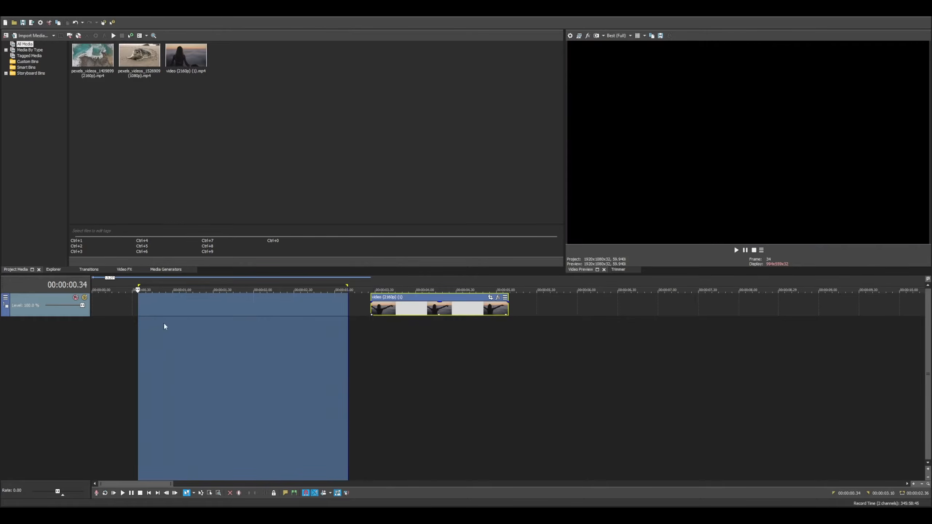
pyautogui.hotkey('ctrl', 'z')
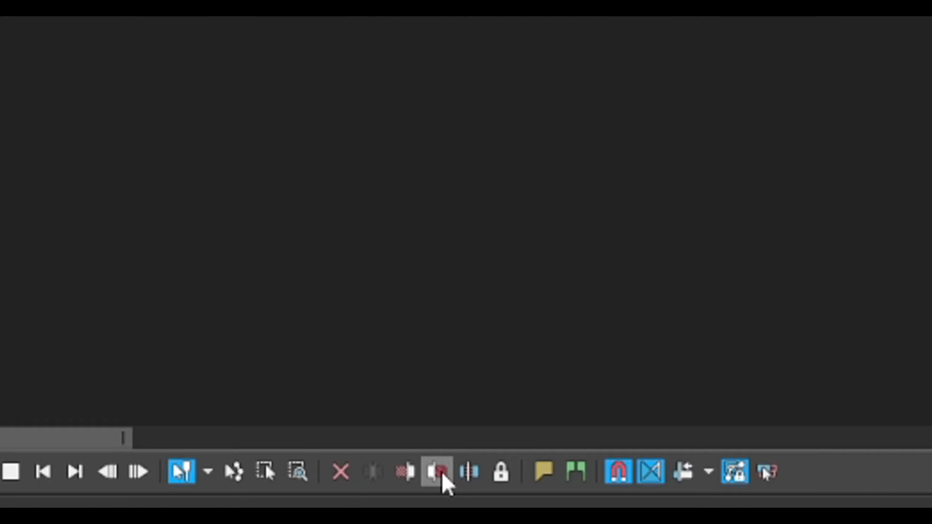
# Shorten the timeline clip from its end, once with Trim End at the cursor and once by its end edge.
pyautogui.click(445, 484)
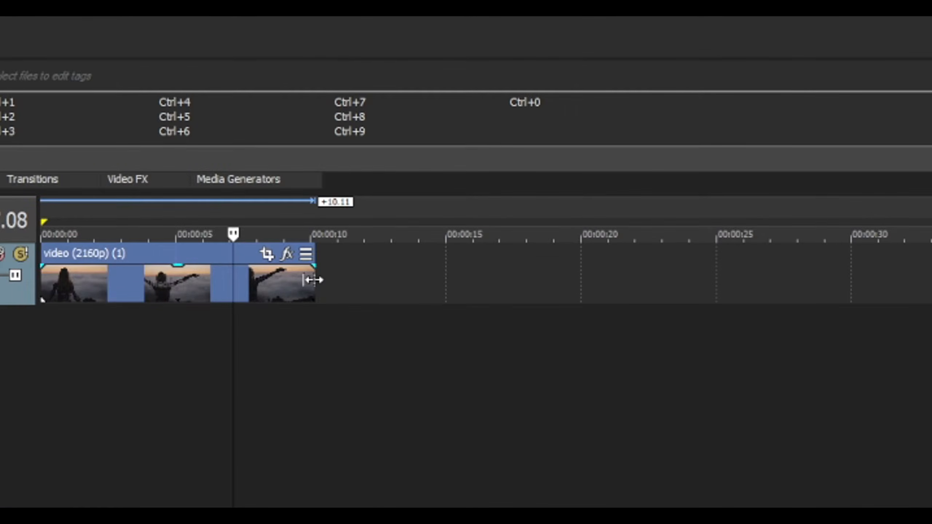
pyautogui.click(313, 280)
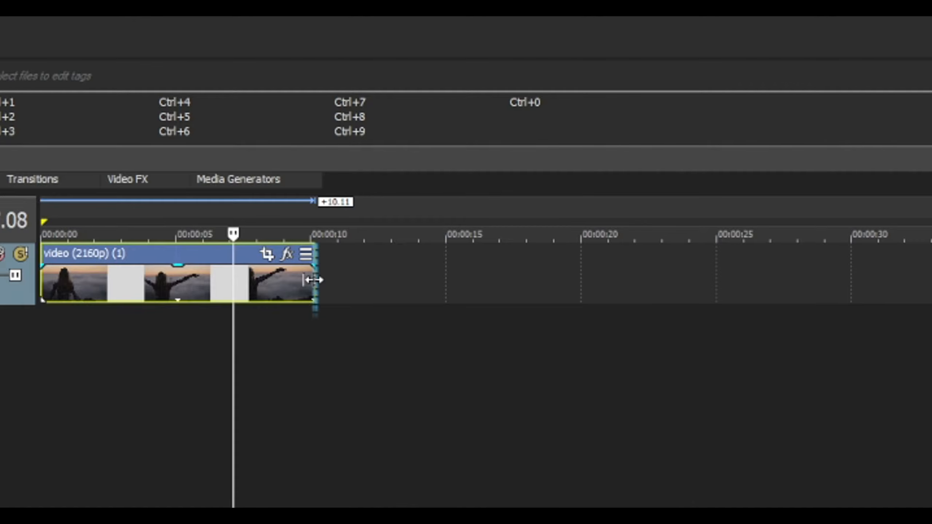
pyautogui.moveTo(312, 280); pyautogui.dragTo(178, 307)
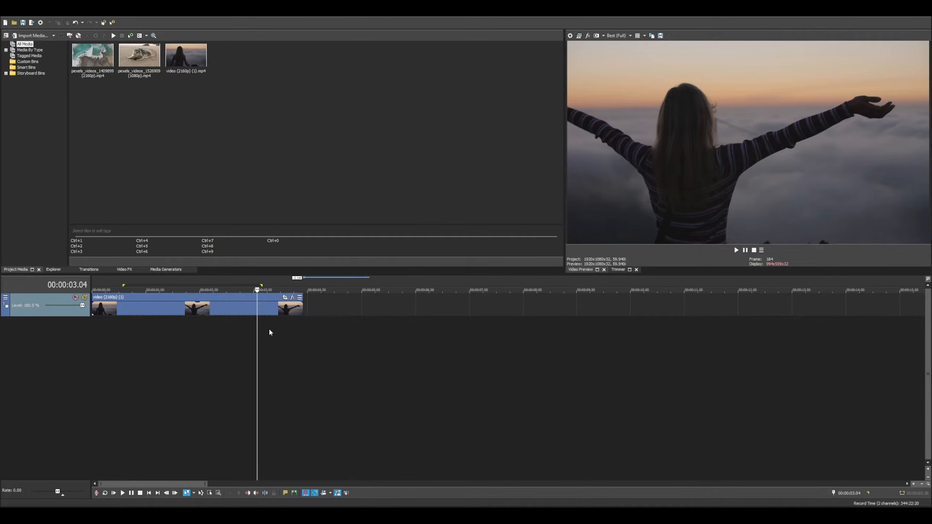
# Split the video (2160p) (1) clip in two near its end.
pyautogui.scroll(3, 420, 331)
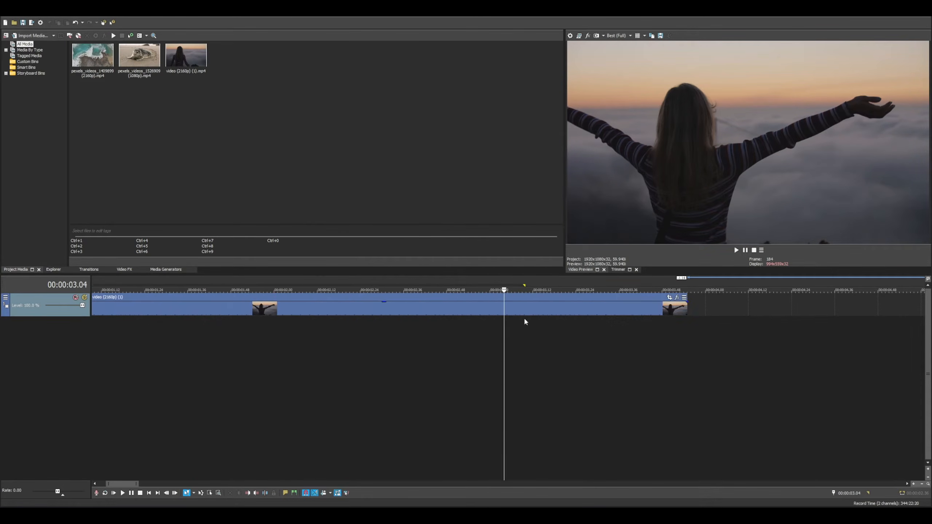
pyautogui.scroll(-1, 525, 319)
pyautogui.click(424, 305)
pyautogui.press('s')
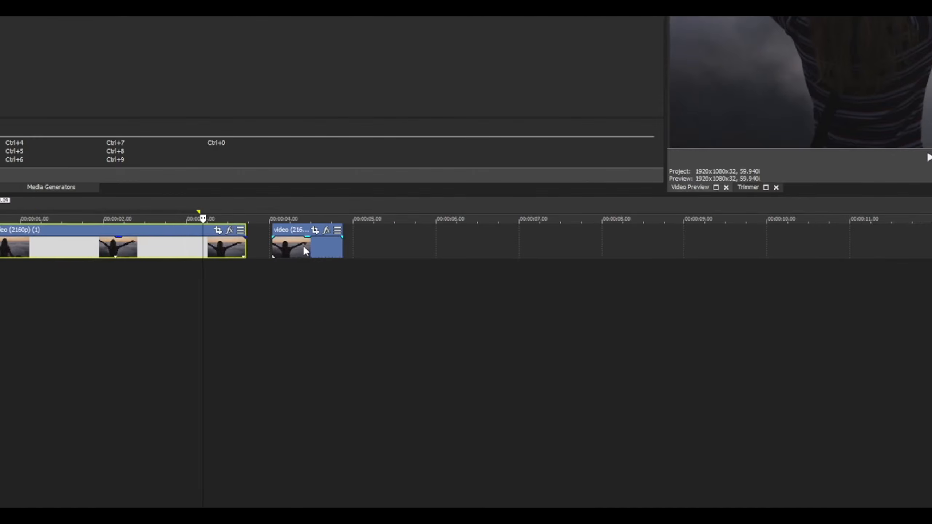
pyautogui.scroll(3, 303, 245)
pyautogui.scroll(-2, 309, 253)
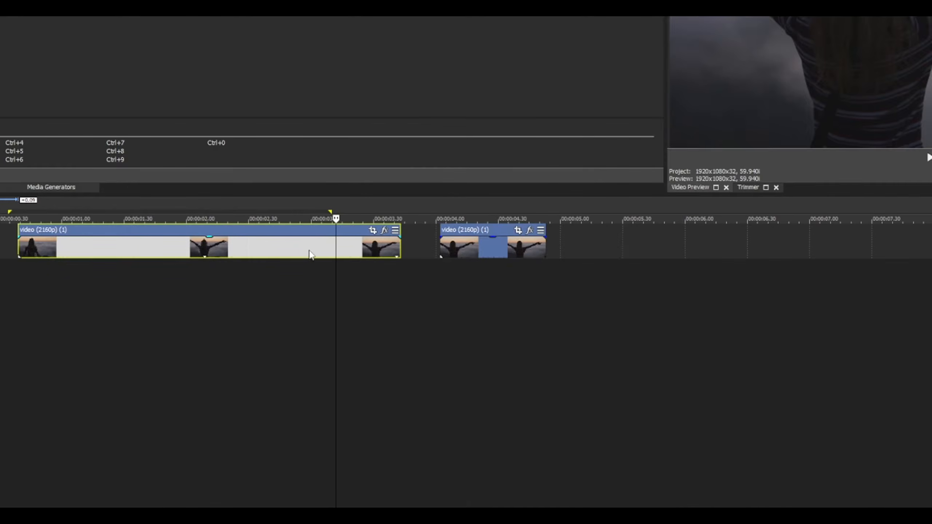
# Move the two split pieces to new positions along the track, keeping the longer piece first.
pyautogui.moveTo(480, 252); pyautogui.dragTo(210, 246)
pyautogui.moveTo(94, 249); pyautogui.dragTo(593, 248)
pyautogui.click(572, 337)
# Split the longer piece at seven successive points, starting at about 00:00:04.00 and working back towards its start.
pyautogui.click(440, 245)
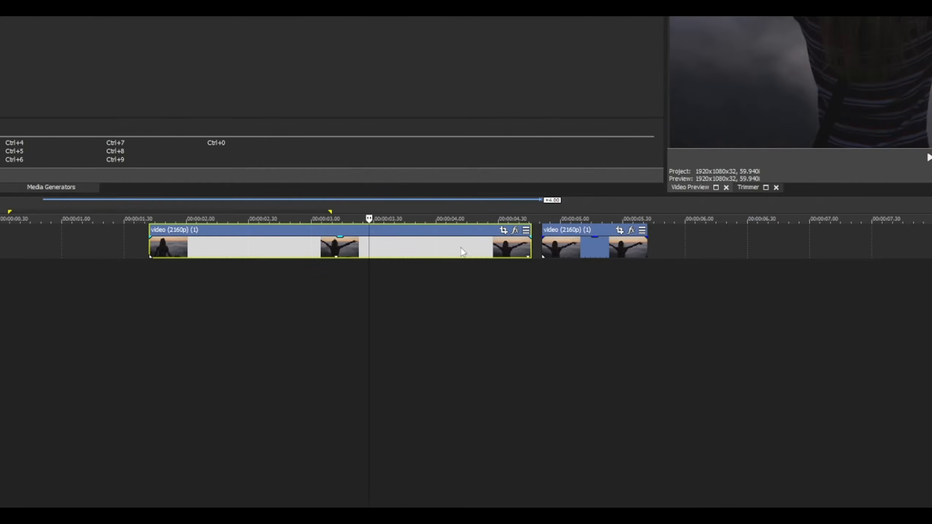
pyautogui.click(451, 250)
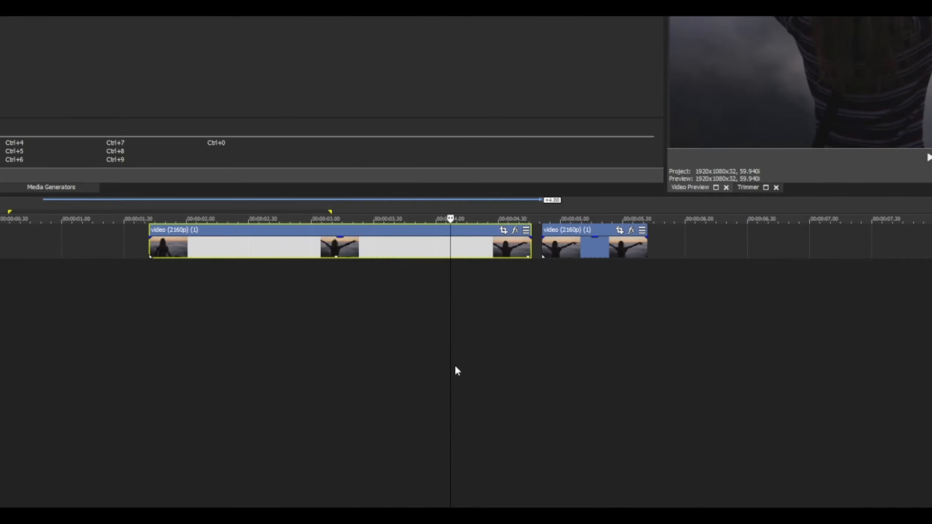
pyautogui.press('s')
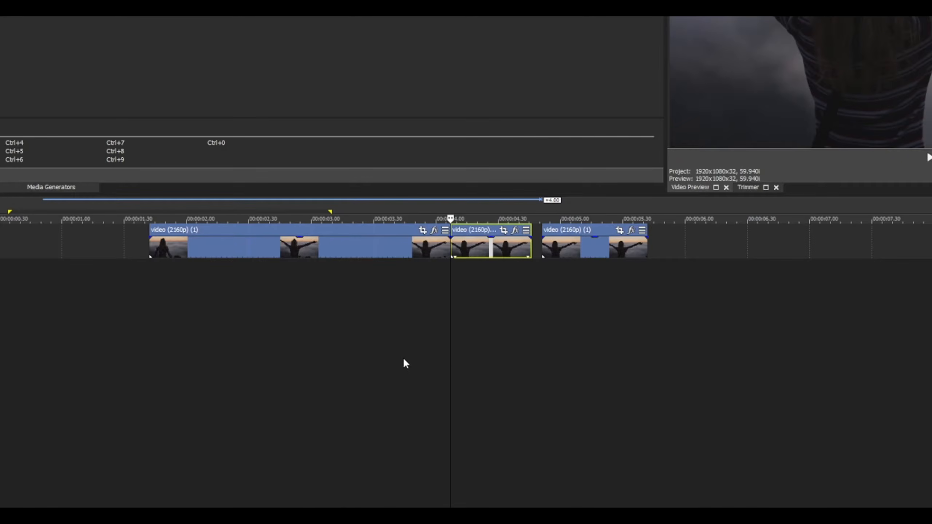
pyautogui.click(413, 250)
pyautogui.press('s')
pyautogui.click(365, 242)
pyautogui.press('s')
pyautogui.click(329, 251)
pyautogui.press('s')
pyautogui.click(288, 252)
pyautogui.press('s')
pyautogui.click(249, 252)
pyautogui.press('s')
pyautogui.click(193, 255)
pyautogui.press('s')
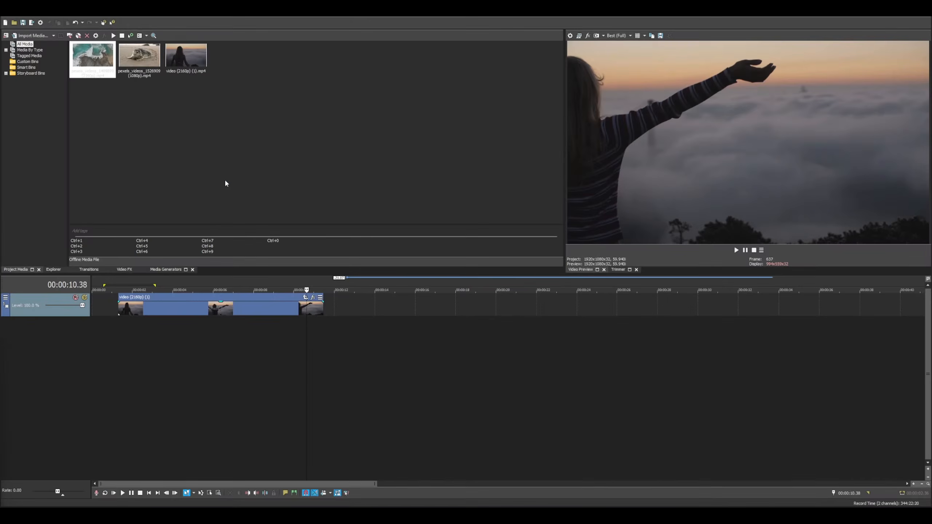
pyautogui.moveTo(90, 56); pyautogui.dragTo(336, 313)
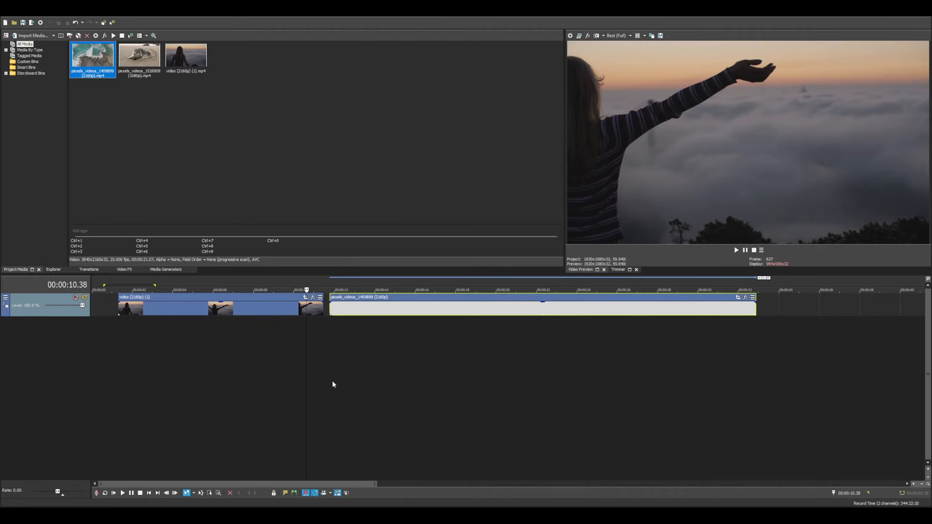
pyautogui.click(123, 493)
pyautogui.click(123, 492)
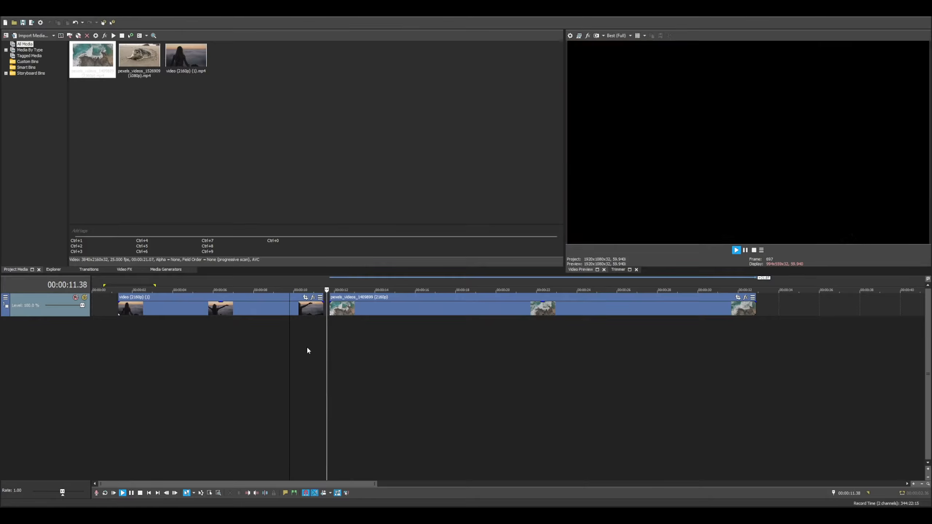
# Check the gap between the two video clips and move the pexels_videos_1409899 clip to leave a gap of about 45 frames.
pyautogui.click(323, 309)
pyautogui.moveTo(323, 308)
pyautogui.mouseDown()
pyautogui.moveTo(332, 325)
pyautogui.moveTo(505, 337)
pyautogui.moveTo(323, 310)
pyautogui.mouseUp()
pyautogui.scroll(3, 345, 312)
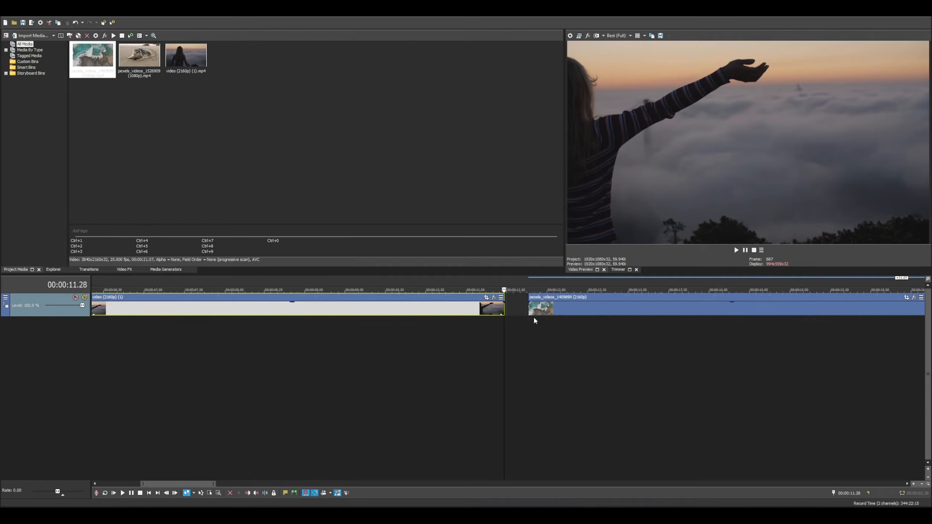
pyautogui.scroll(-1, 521, 323)
pyautogui.scroll(-3, 418, 315)
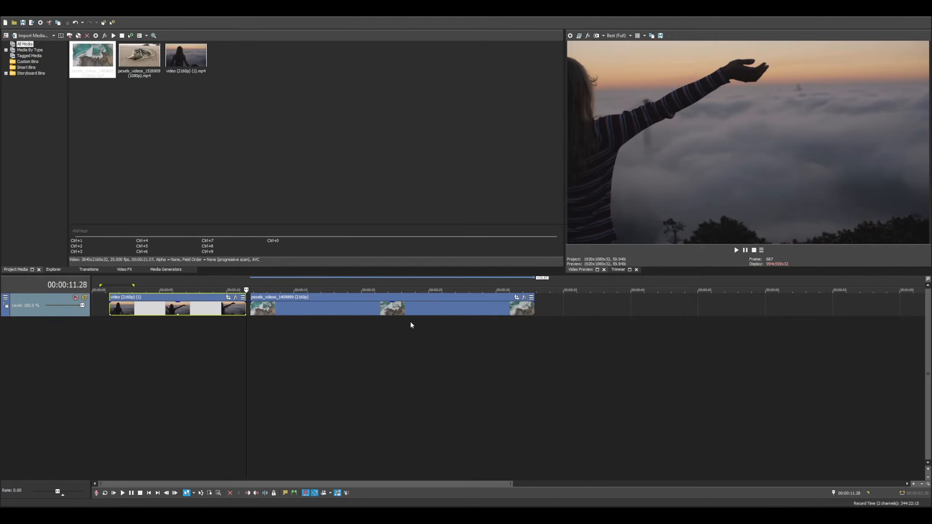
pyautogui.click(274, 310)
pyautogui.moveTo(298, 306); pyautogui.dragTo(286, 307)
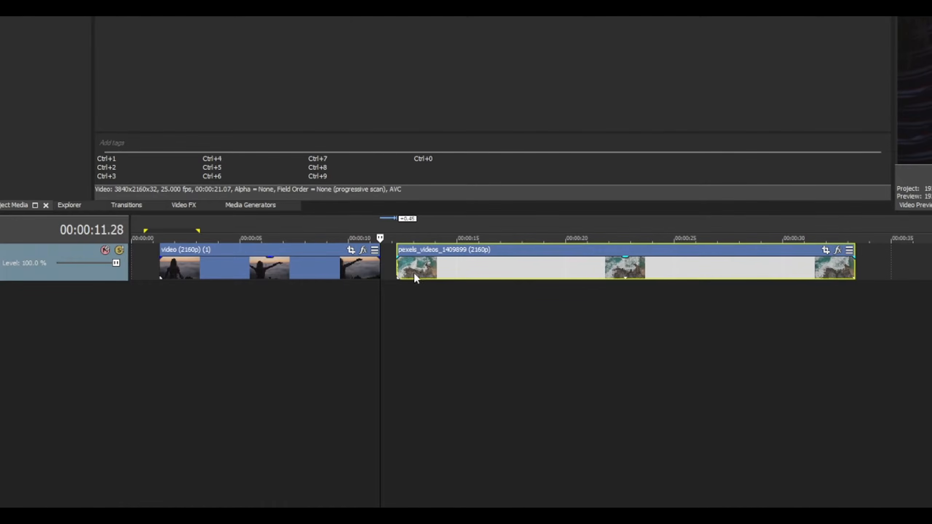
# Move the video (2160p) (1) clip so its end snaps against the start of the pexels_videos_1409899 clip.
pyautogui.click(355, 268)
pyautogui.moveTo(326, 270); pyautogui.dragTo(788, 279)
pyautogui.scroll(5, 394, 268)
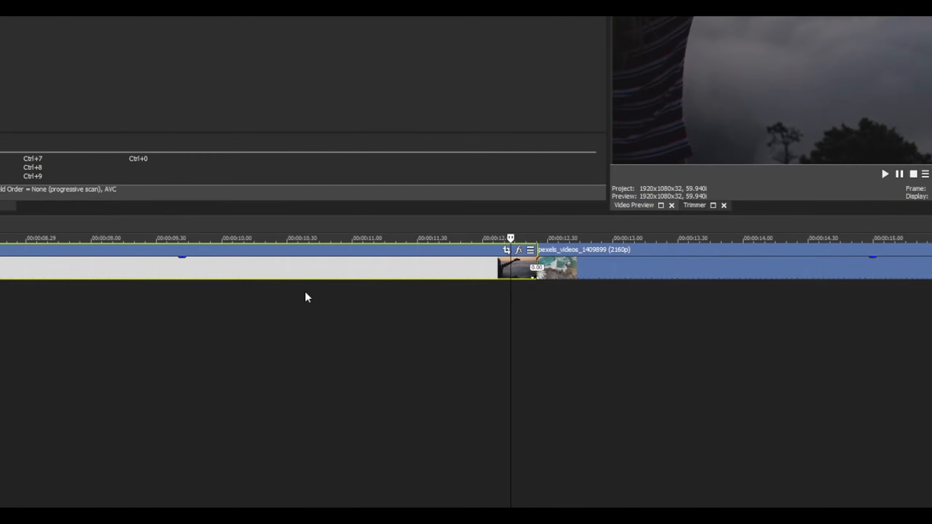
# Play the timeline twice from just before the join between the two snapped clips.
pyautogui.click(430, 303)
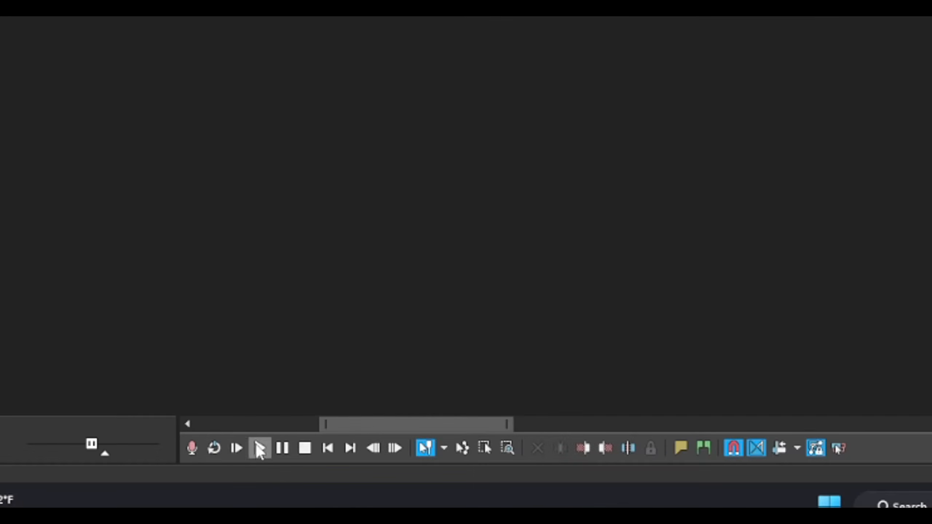
pyautogui.click(260, 448)
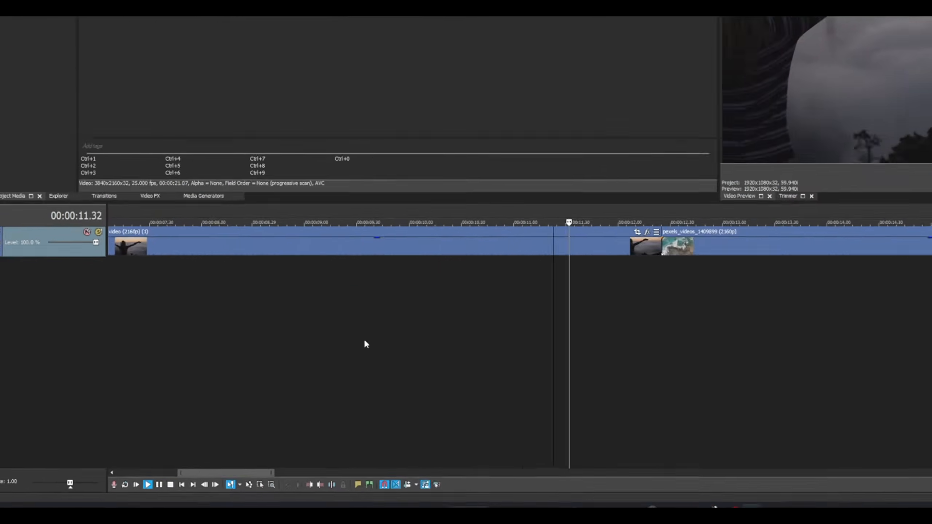
pyautogui.scroll(-5, 441, 348)
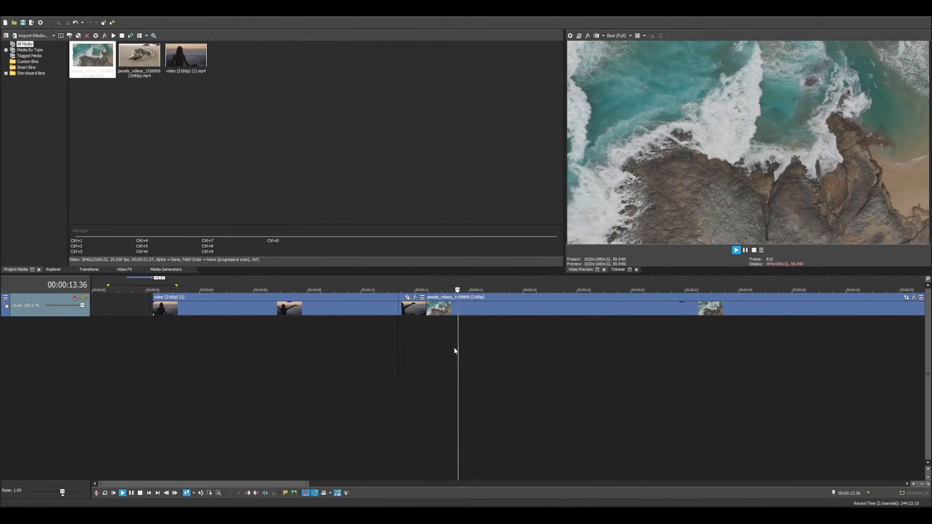
pyautogui.click(416, 322)
pyautogui.click(122, 493)
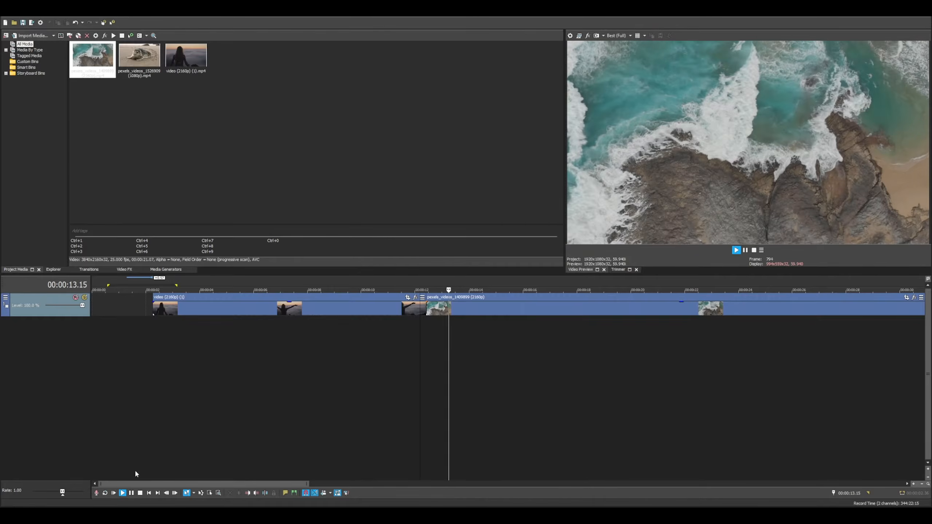
pyautogui.press('space')
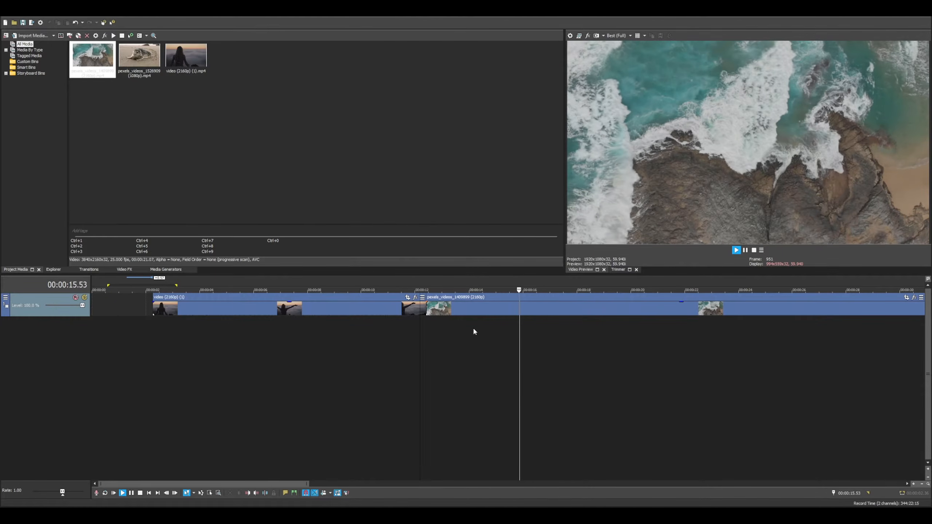
# Move the video (2160p) (1) clip directly behind the pexels_videos_1409899 clip and play across the new join.
pyautogui.scroll(-5, 473, 326)
pyautogui.click(213, 312)
pyautogui.click(226, 307)
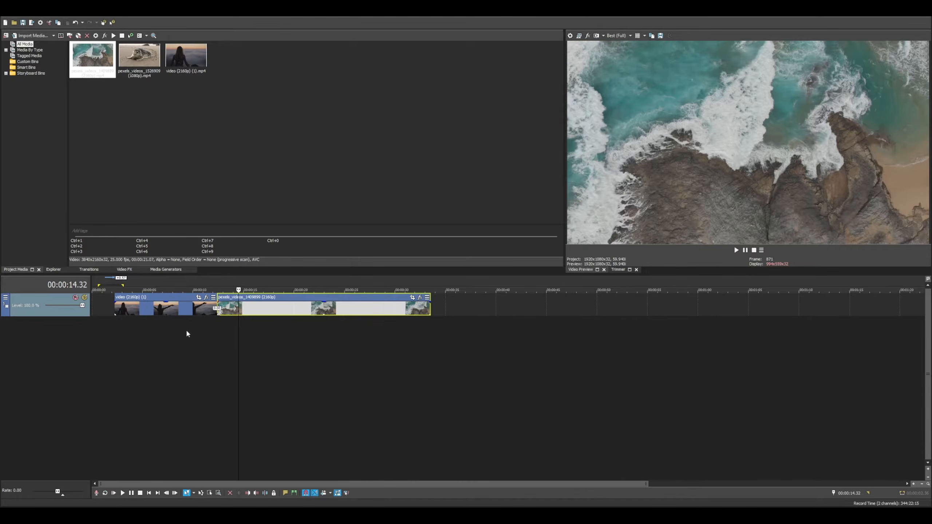
pyautogui.click(199, 309)
pyautogui.moveTo(157, 314); pyautogui.dragTo(470, 310)
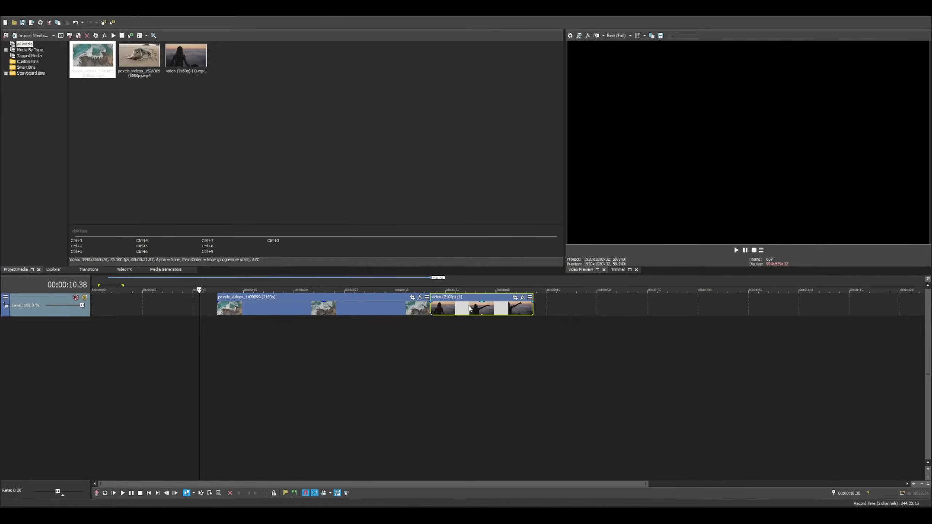
pyautogui.click(422, 308)
pyautogui.scroll(2, 525, 307)
pyautogui.press('space')
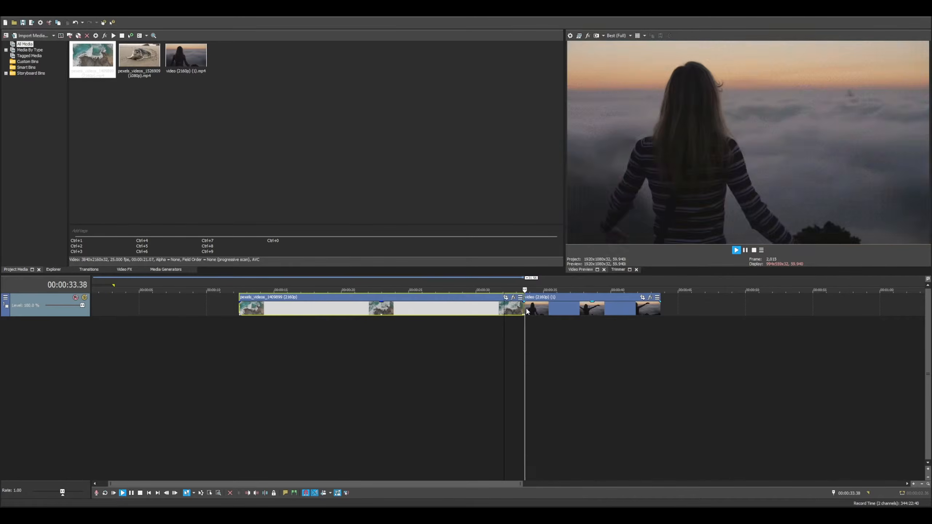
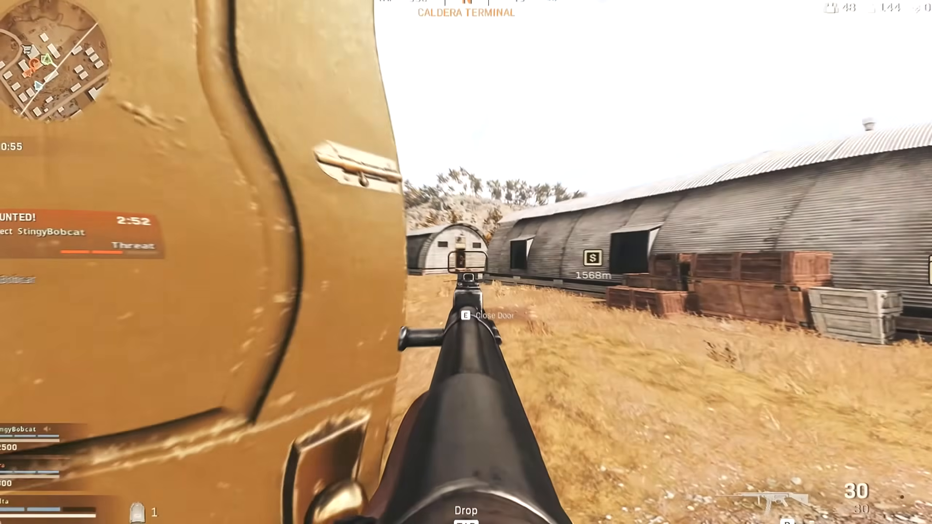
pyautogui.moveTo(466, 262); pyautogui.dragTo(466, 263)
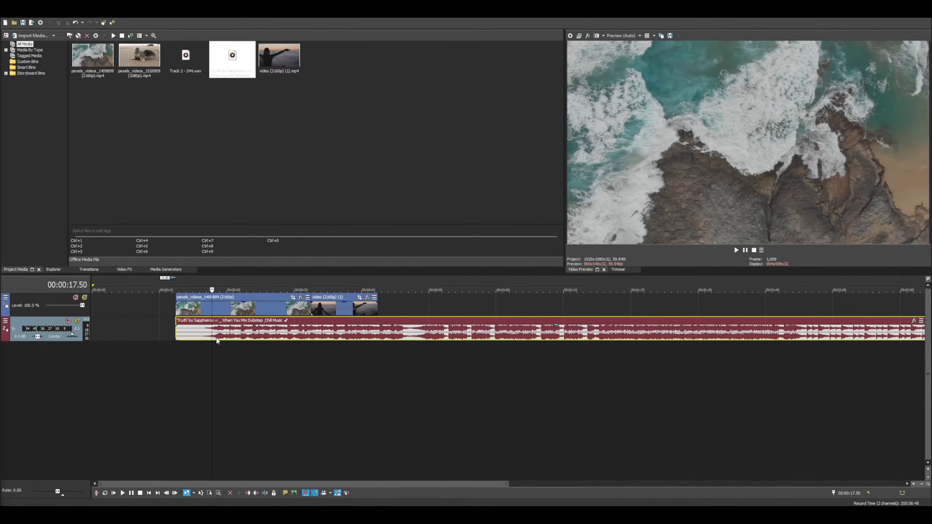
# Split the 'Truth' music event at about 00:00:18.37.
pyautogui.scroll(5, 361, 357)
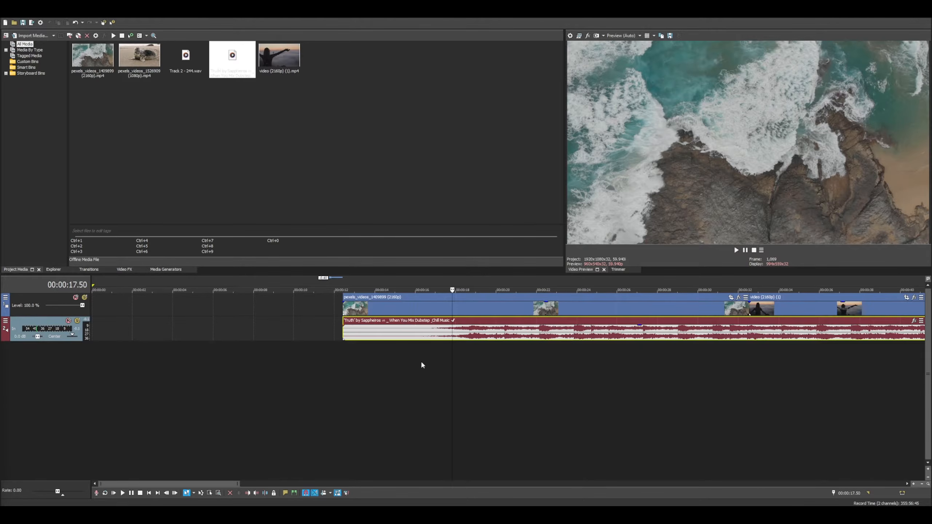
pyautogui.press('s')
pyautogui.moveTo(478, 331); pyautogui.dragTo(526, 360)
pyautogui.scroll(-5, 526, 360)
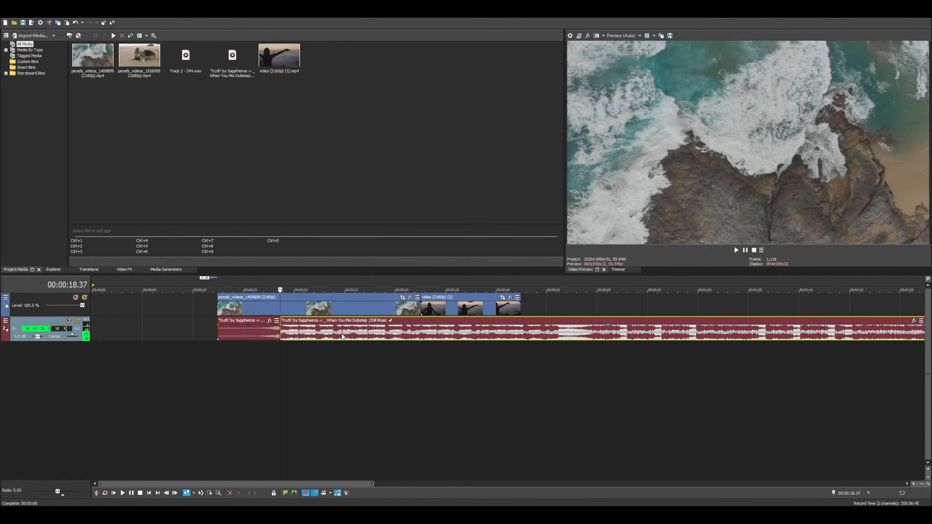
# Place the second music piece right where the last video clip ends, at 00:00:42.28, with its end trimmed to about 00:01:14.
pyautogui.moveTo(330, 334)
pyautogui.mouseDown()
pyautogui.moveTo(378, 333)
pyautogui.moveTo(346, 331)
pyautogui.mouseUp()
pyautogui.click(267, 331)
pyautogui.click(322, 330)
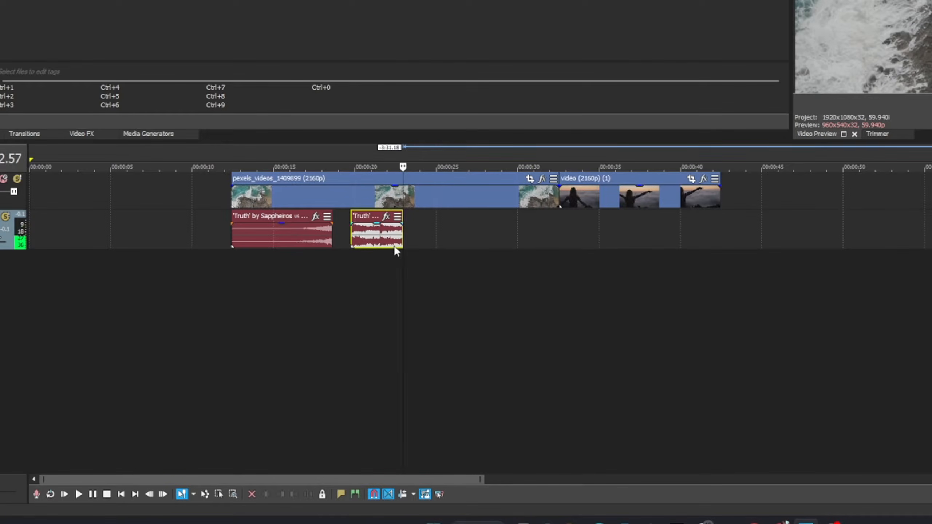
pyautogui.moveTo(393, 248); pyautogui.dragTo(766, 248)
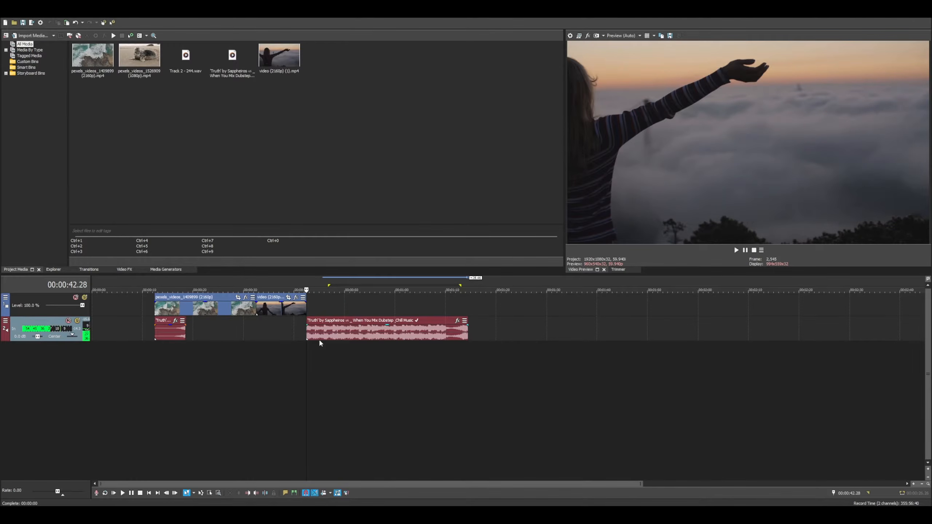
# Play the beginning of the second music piece to hear how it starts.
pyautogui.click(308, 330)
pyautogui.scroll(5, 468, 355)
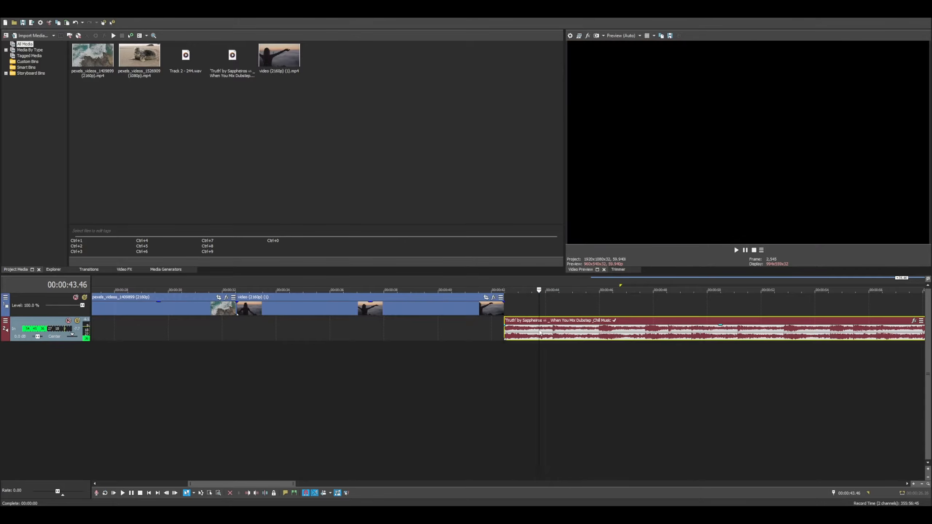
pyautogui.scroll(-2, 515, 352)
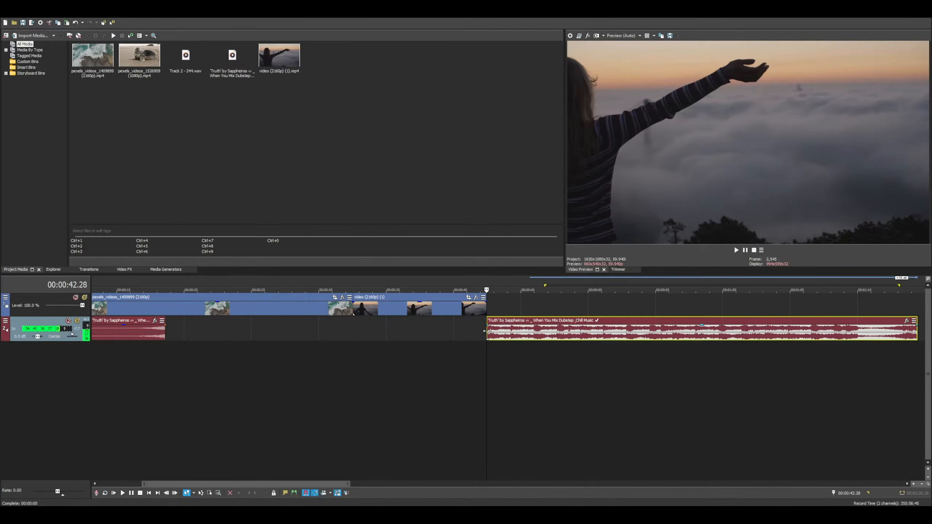
pyautogui.scroll(1, 498, 356)
pyautogui.press('space')
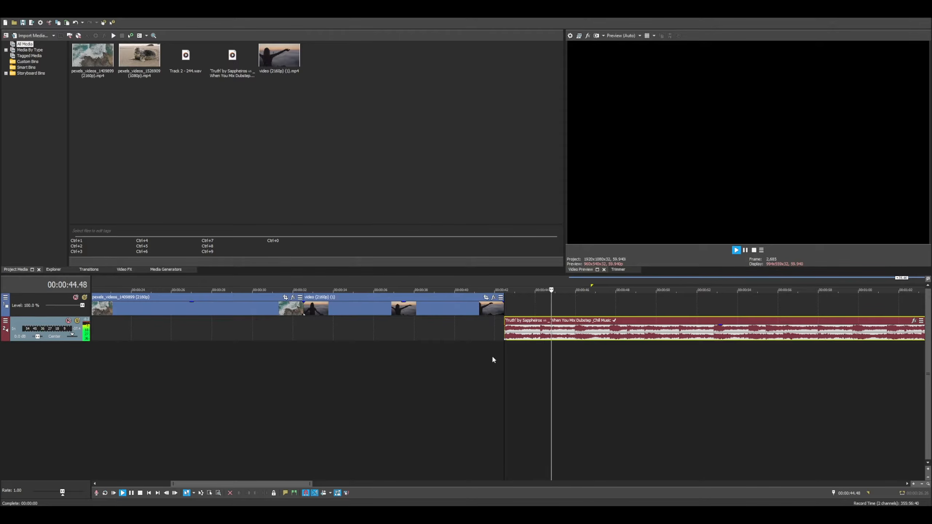
pyautogui.click(493, 337)
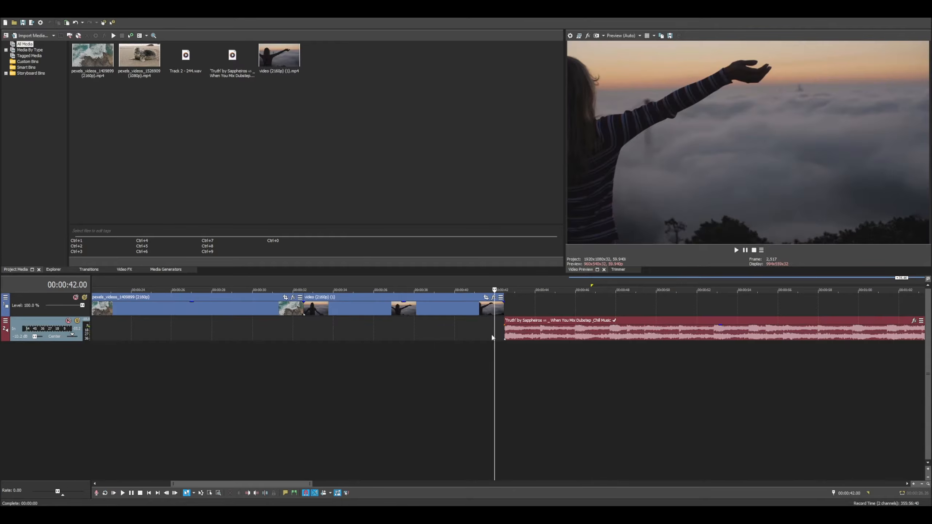
# Add a fade-in of about 2 seconds to the start of the second music piece.
pyautogui.moveTo(493, 336); pyautogui.dragTo(519, 336)
pyautogui.click(487, 336)
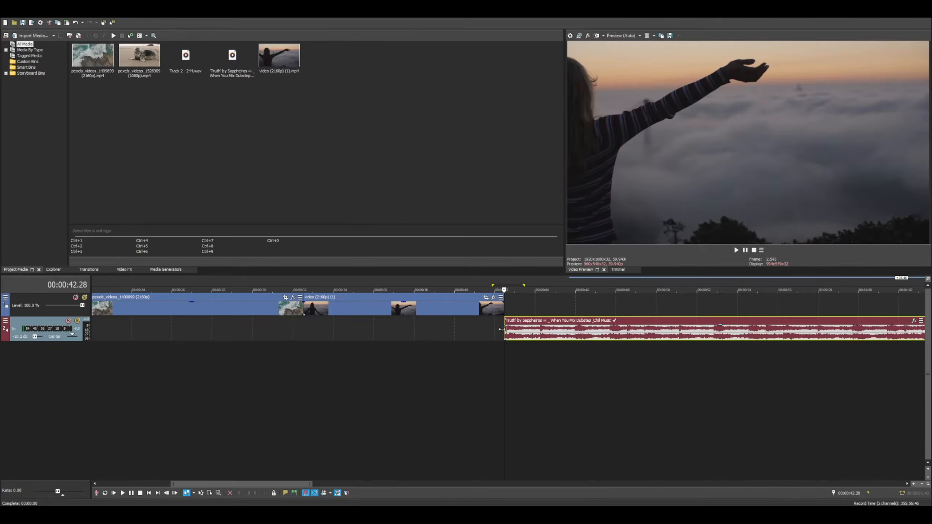
pyautogui.scroll(3, 477, 331)
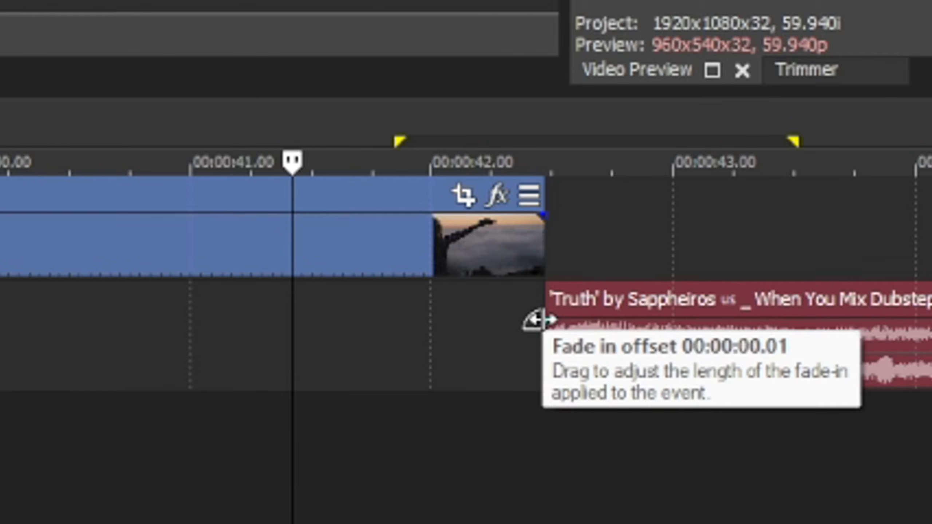
pyautogui.moveTo(543, 320)
pyautogui.mouseDown()
pyautogui.moveTo(766, 341)
pyautogui.moveTo(931, 343)
pyautogui.mouseUp()
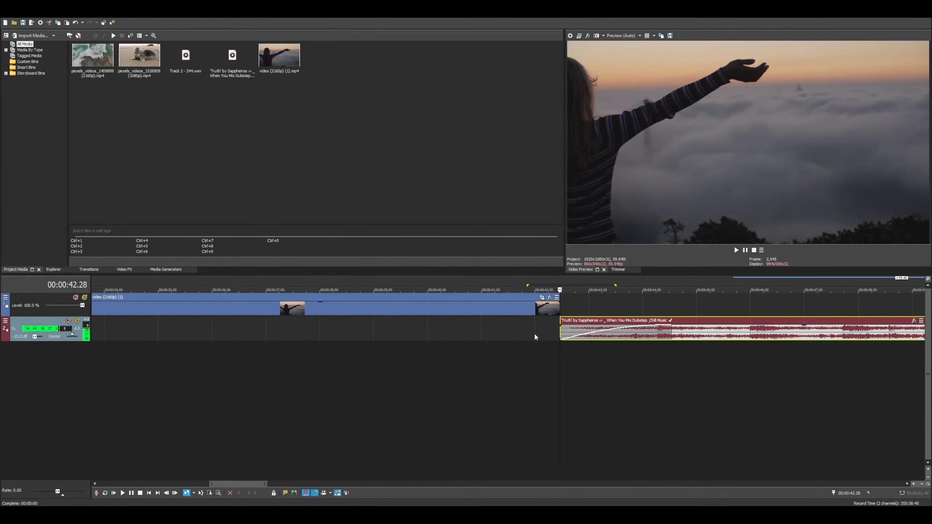
# Play the music piece from just before its fade-in.
pyautogui.click(534, 331)
pyautogui.press('space')
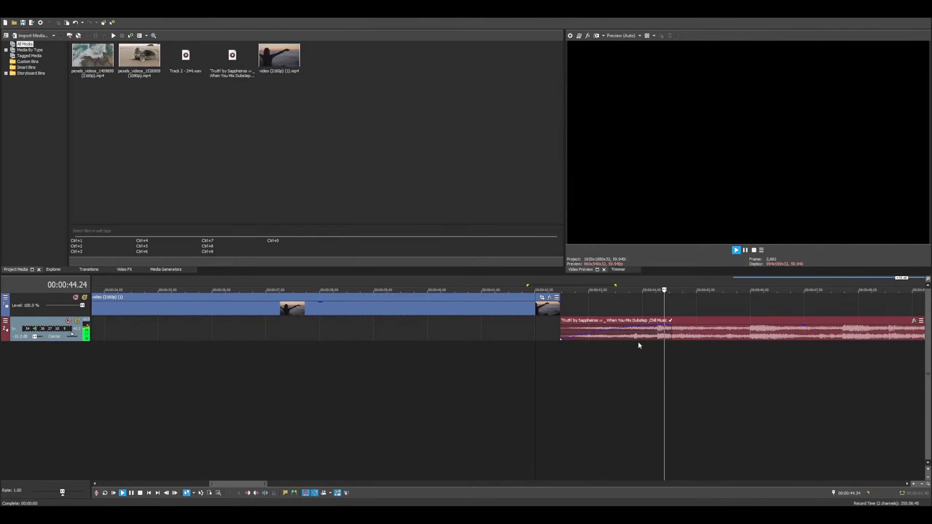
pyautogui.press('space')
pyautogui.press('Right')
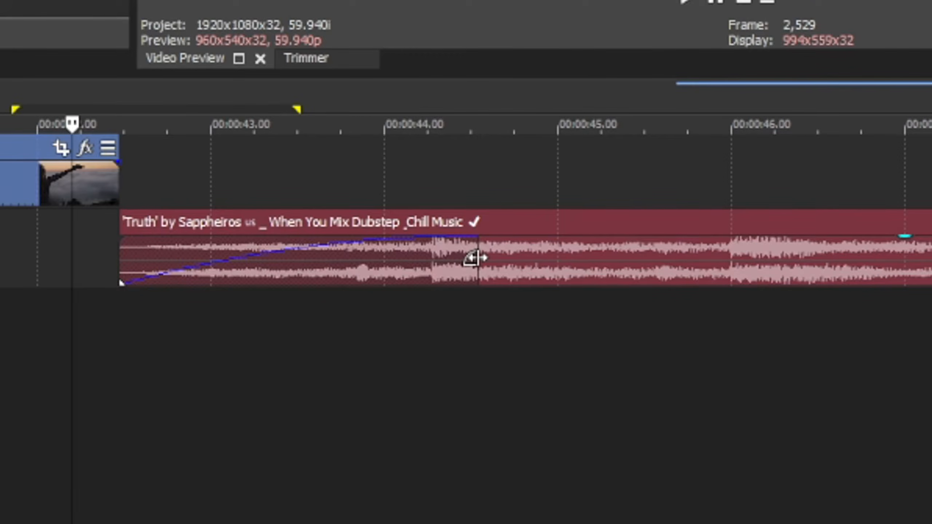
# Change the music's fade-in to the curve that rises slowly at first and steeply at the end, and play it back.
pyautogui.rightClick(473, 258)
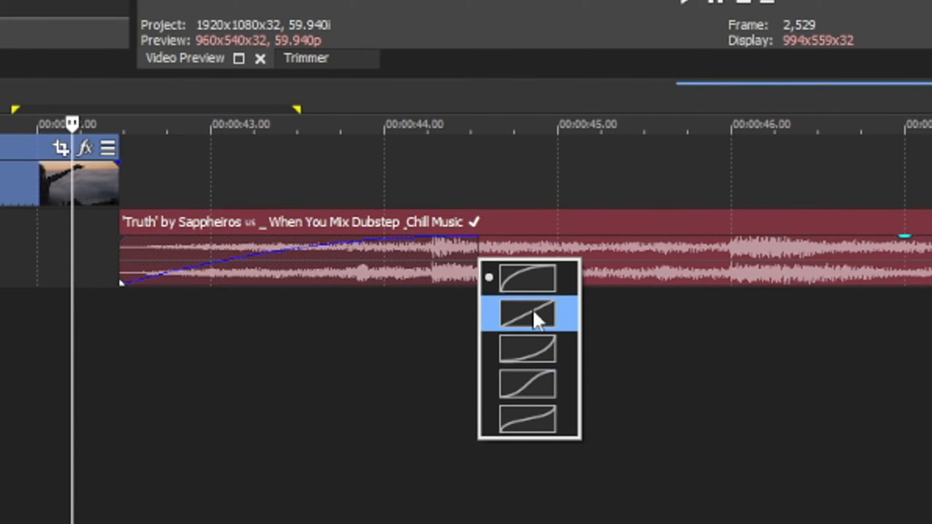
pyautogui.click(518, 352)
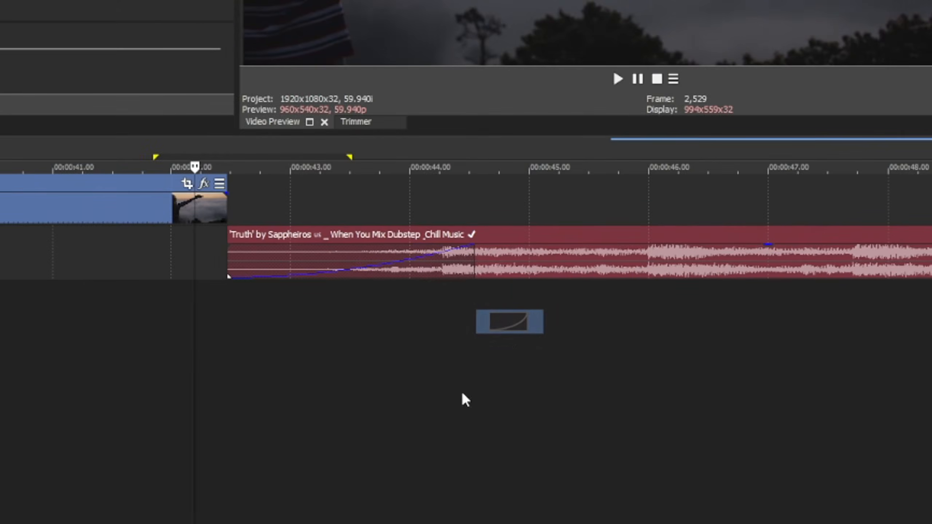
pyautogui.moveTo(114, 325); pyautogui.dragTo(480, 317)
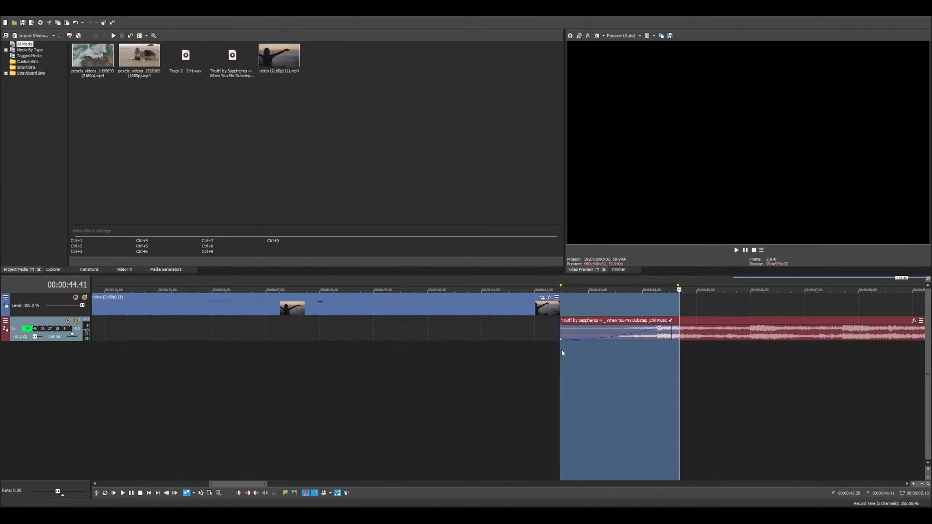
pyautogui.click(168, 298)
pyautogui.press('space')
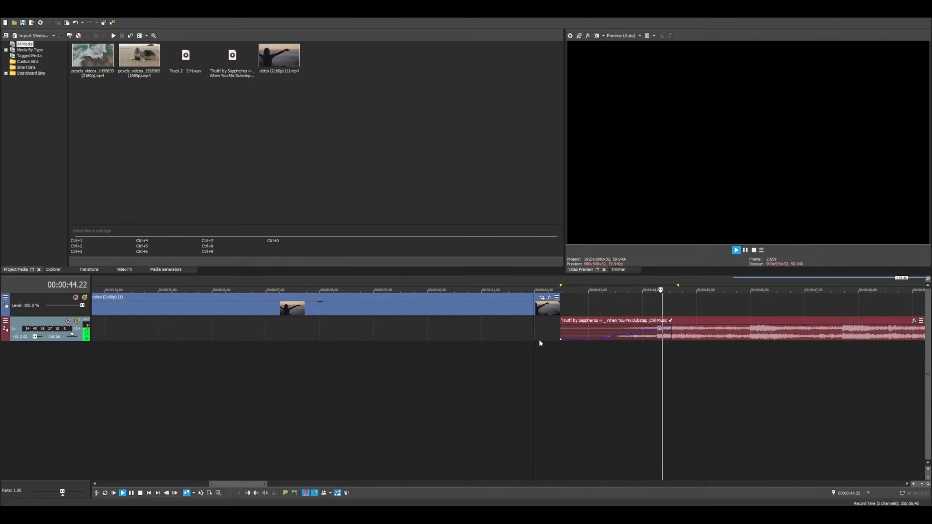
pyautogui.press('space')
pyautogui.press('space')
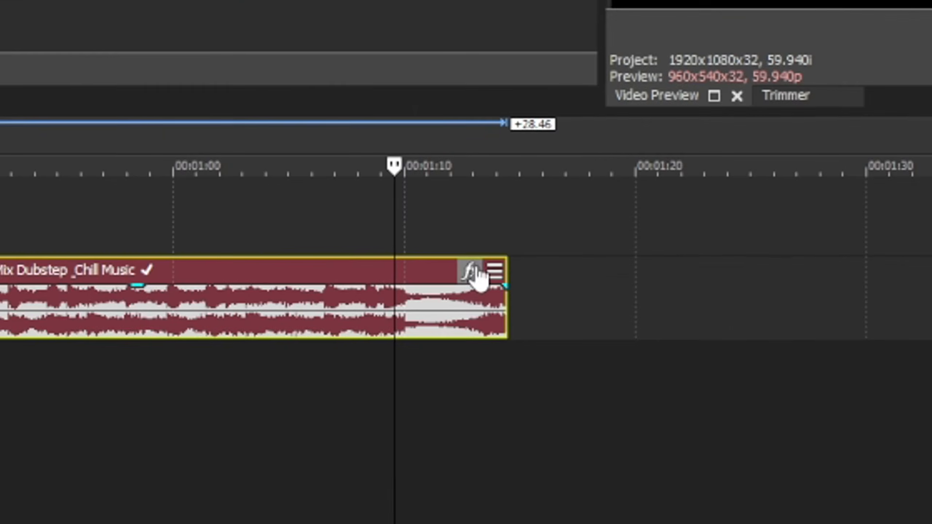
# Add Reverb, Track Compressor and Track EQ to the second music piece, and move Track EQ to the start of the effect chain.
pyautogui.click(472, 274)
pyautogui.moveTo(507, 420); pyautogui.dragTo(505, 318)
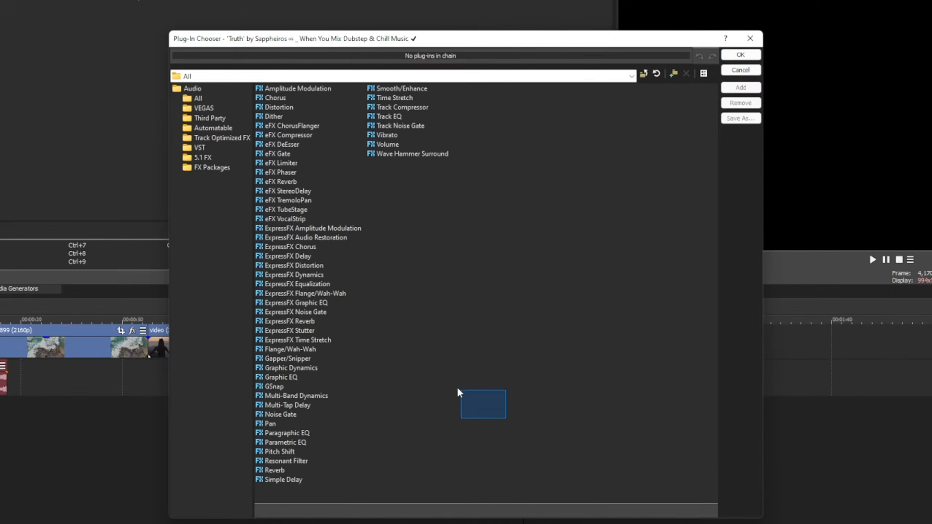
pyautogui.moveTo(583, 469); pyautogui.dragTo(420, 233)
pyautogui.moveTo(361, 238); pyautogui.dragTo(379, 219)
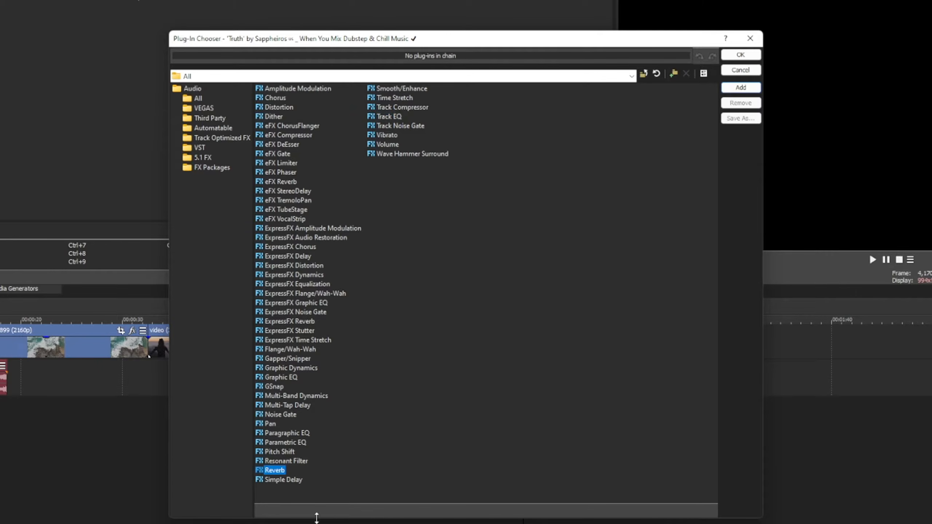
pyautogui.click(407, 108)
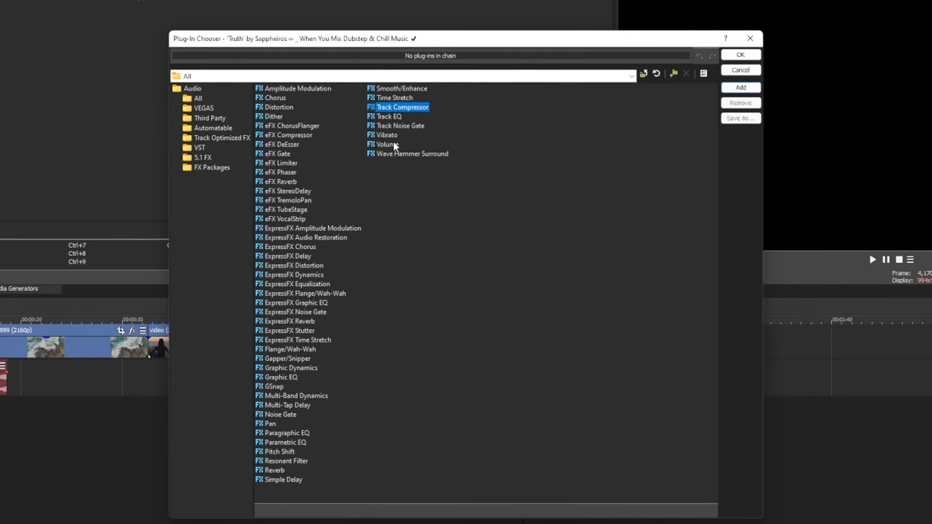
pyautogui.press('ctrl')
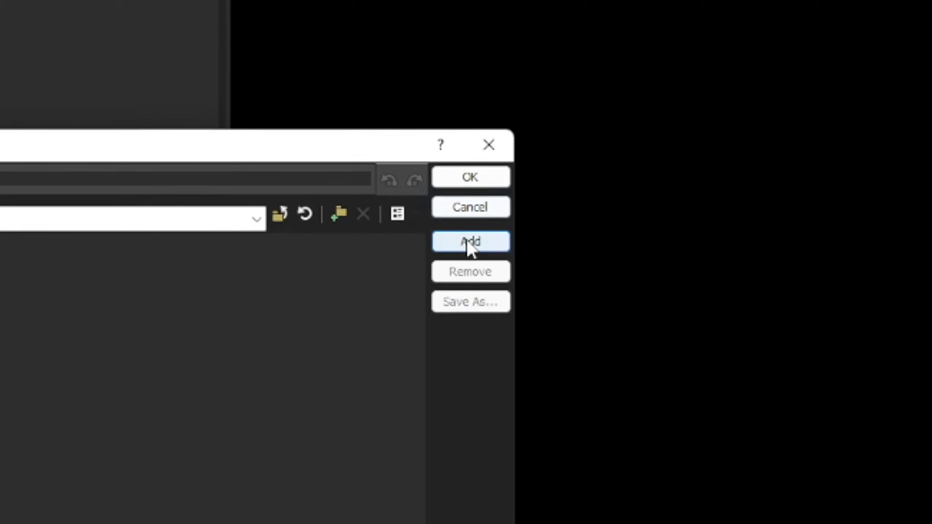
pyautogui.click(479, 180)
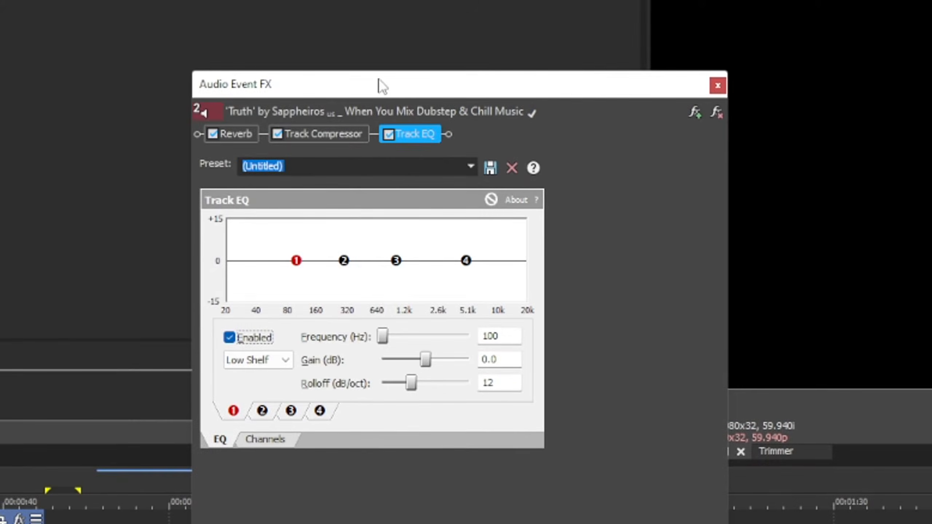
pyautogui.moveTo(389, 137); pyautogui.dragTo(225, 142)
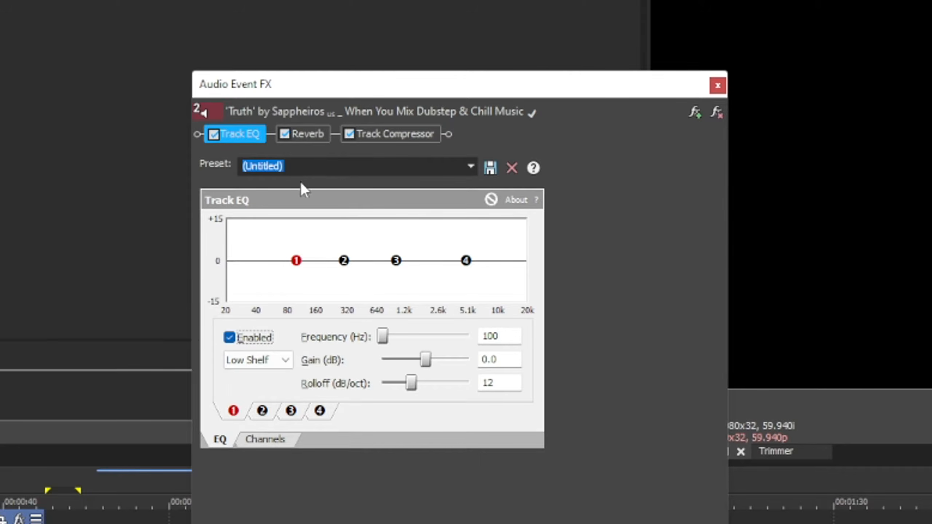
# Examine the settings of Track EQ, Reverb and Track Compressor in the music's effect chain.
pyautogui.click(317, 134)
pyautogui.click(403, 135)
pyautogui.click(309, 134)
pyautogui.click(238, 134)
pyautogui.click(315, 132)
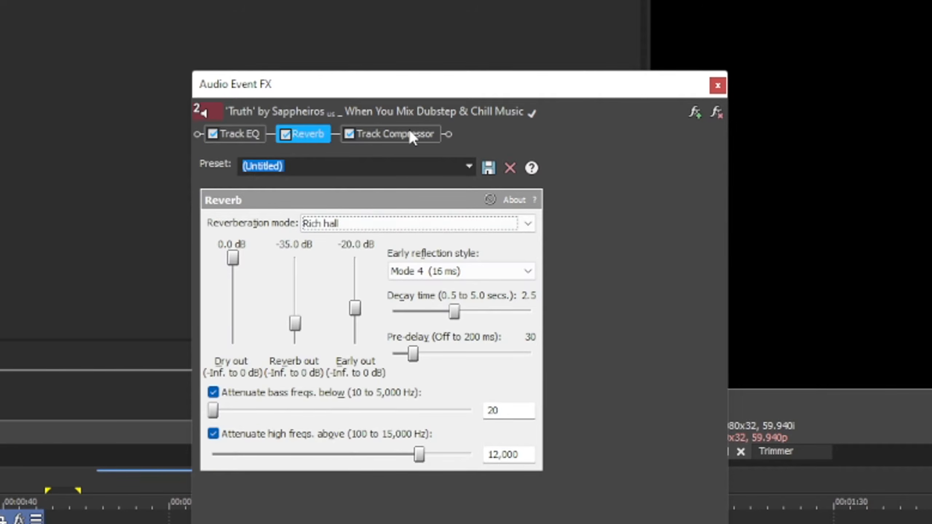
pyautogui.click(413, 137)
pyautogui.click(257, 136)
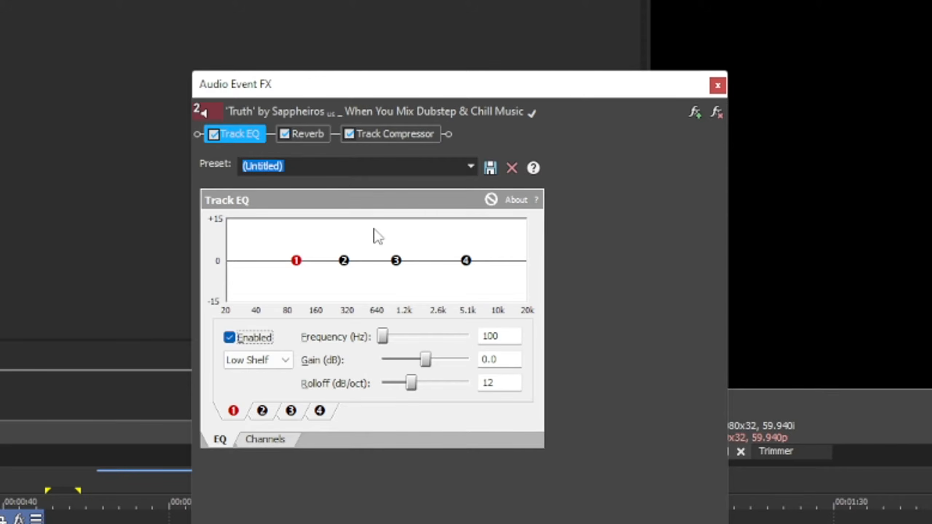
pyautogui.click(303, 141)
pyautogui.click(258, 128)
pyautogui.click(313, 134)
pyautogui.click(237, 134)
# Apply one of the saved custom presets to Track EQ and the Cathedral preset to Reverb.
pyautogui.click(471, 166)
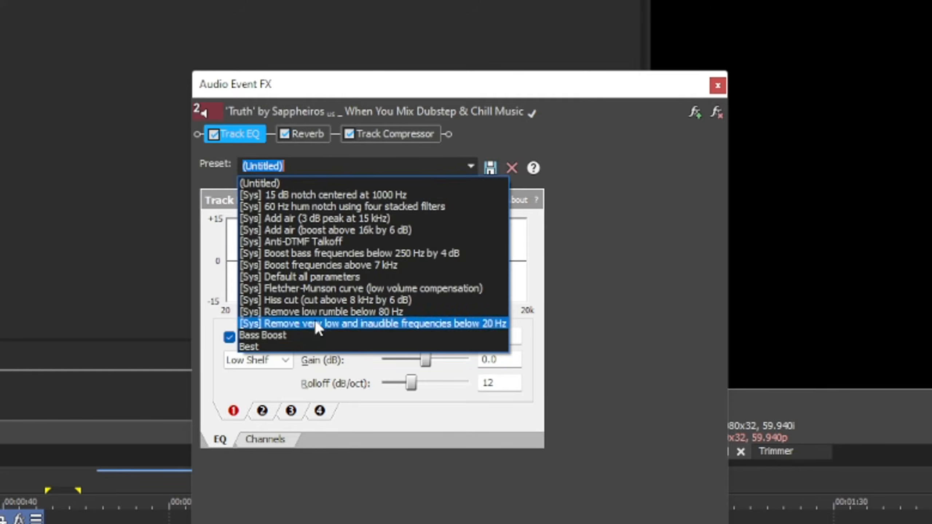
pyautogui.click(274, 343)
pyautogui.click(303, 134)
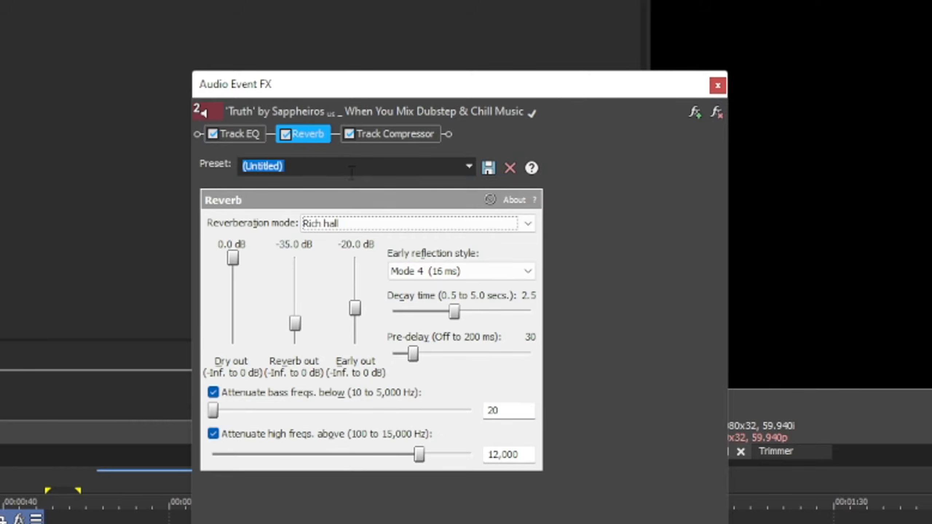
pyautogui.click(463, 167)
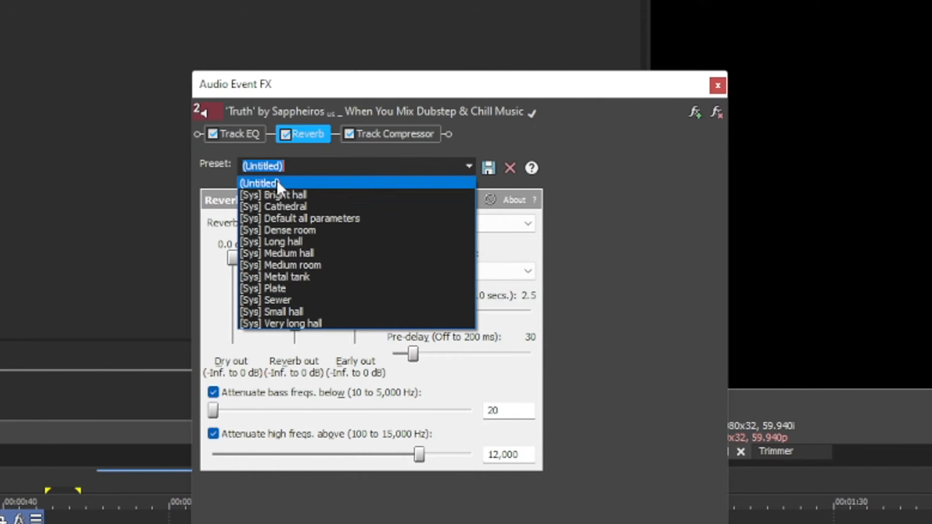
pyautogui.click(307, 207)
# Apply the saved "best" preset to Track Compressor and return to the Track EQ settings.
pyautogui.click(367, 134)
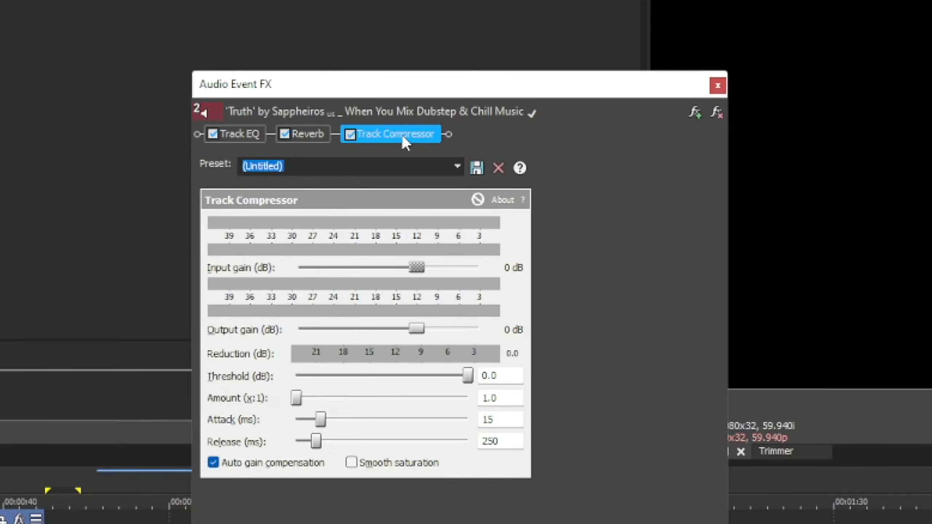
pyautogui.click(389, 167)
pyautogui.click(314, 288)
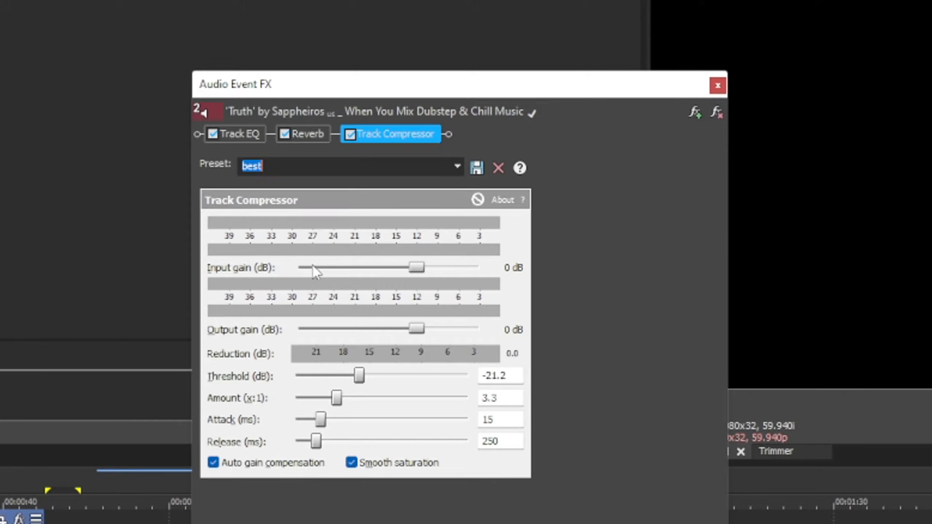
pyautogui.click(248, 132)
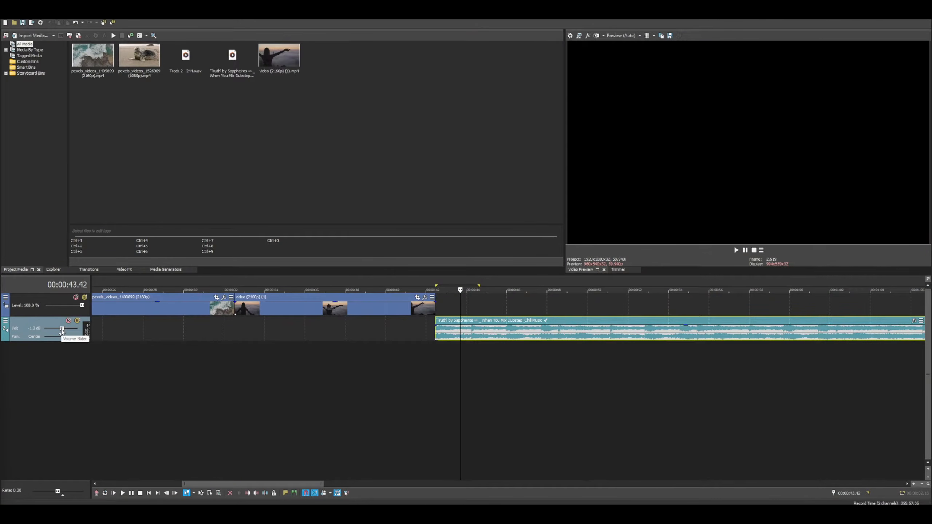
# Set the audio track's volume to about 3.5 dB and play the music piece from its start.
pyautogui.moveTo(61, 329); pyautogui.dragTo(52, 333)
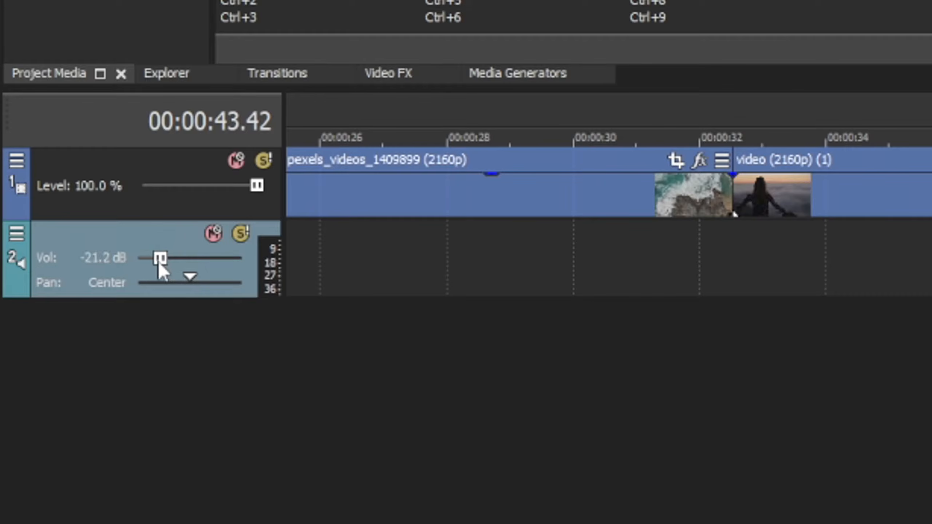
pyautogui.moveTo(159, 263); pyautogui.dragTo(221, 271)
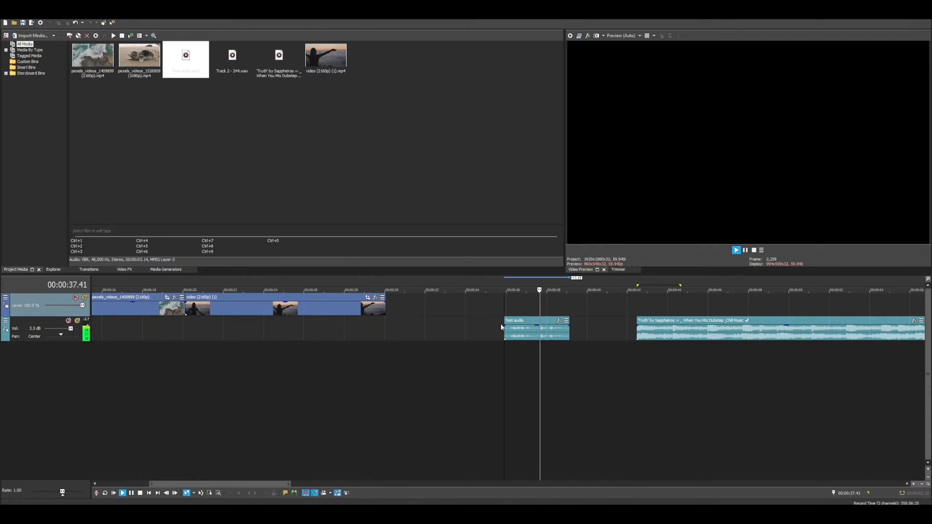
pyautogui.click(638, 340)
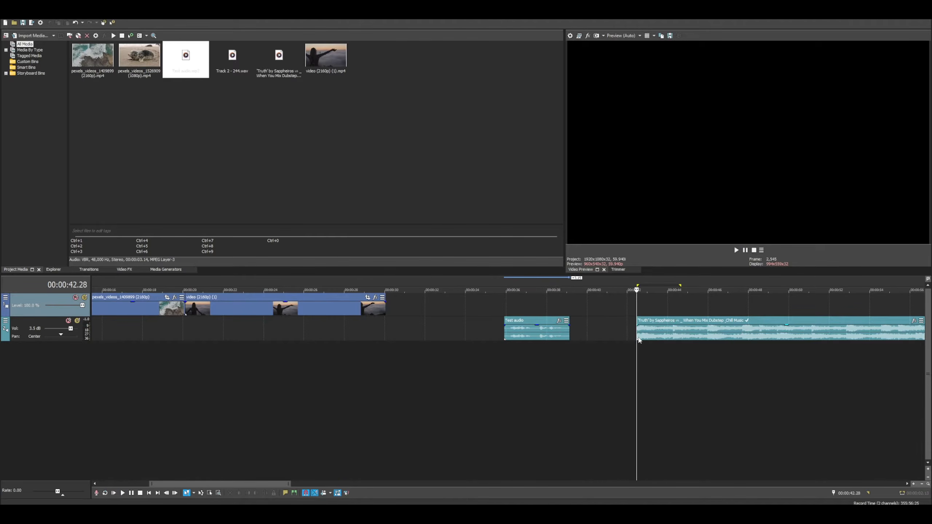
pyautogui.press('space')
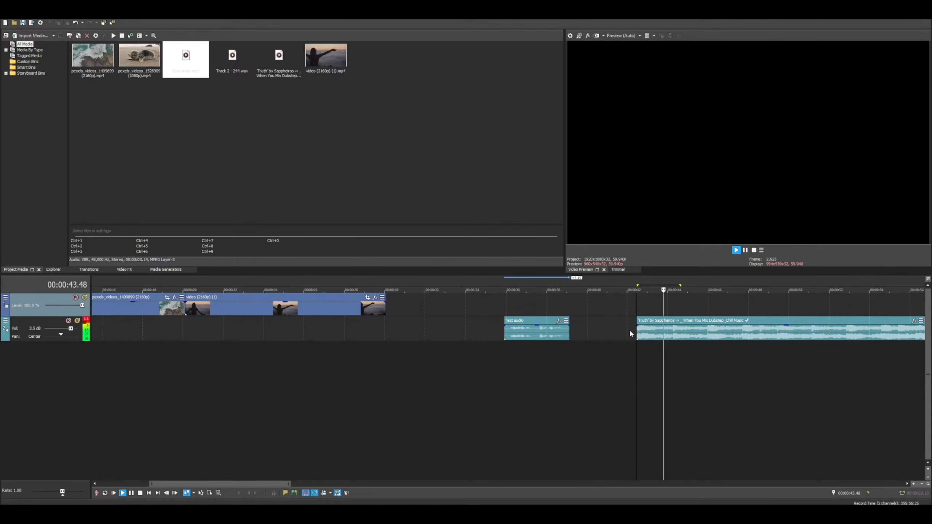
pyautogui.scroll(-3, 547, 339)
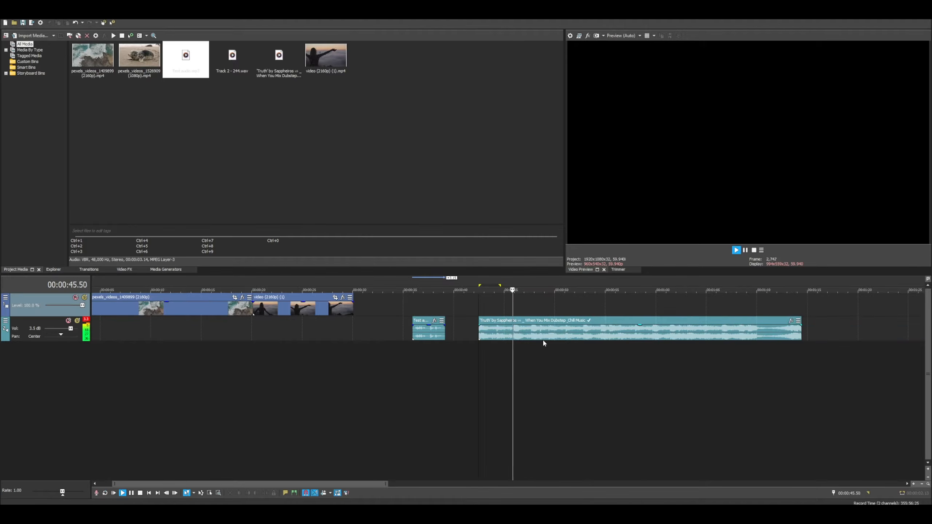
pyautogui.press('space')
# Insert a new audio track below the existing one.
pyautogui.scroll(-3, 515, 341)
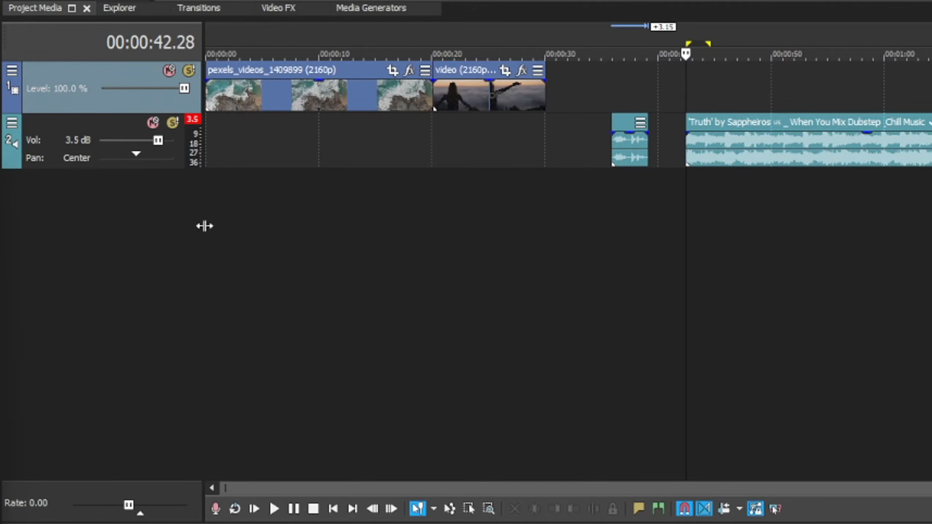
pyautogui.rightClick(104, 229)
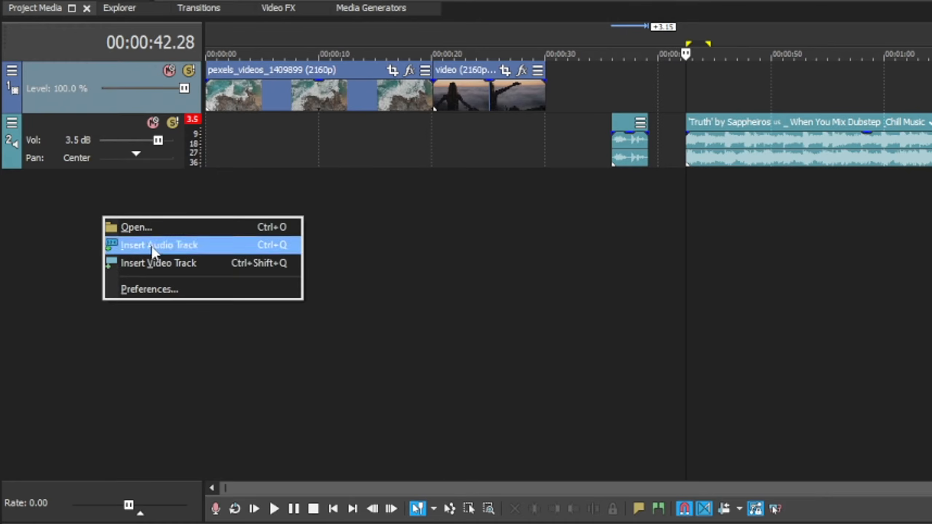
pyautogui.click(169, 247)
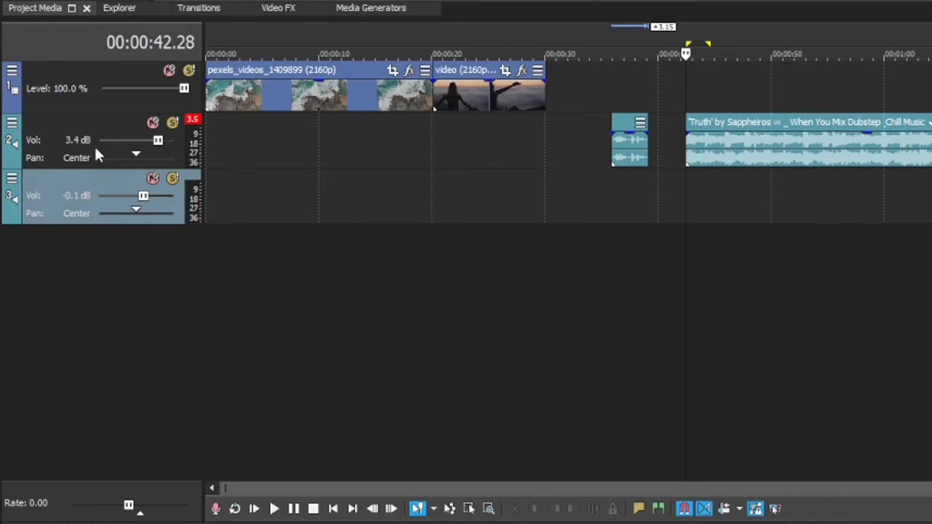
# Move the music piece to the new audio track and align the test audio clip above its start.
pyautogui.click(101, 160)
pyautogui.click(699, 155)
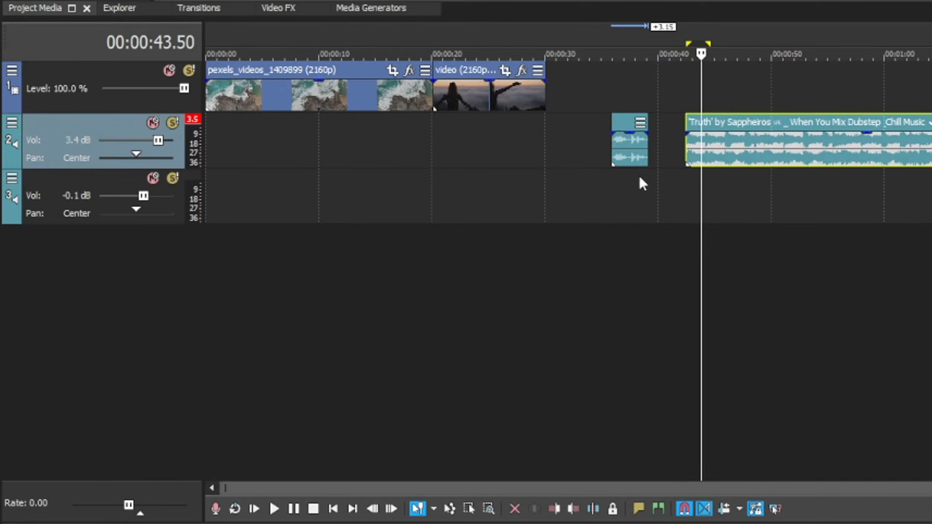
pyautogui.click(624, 154)
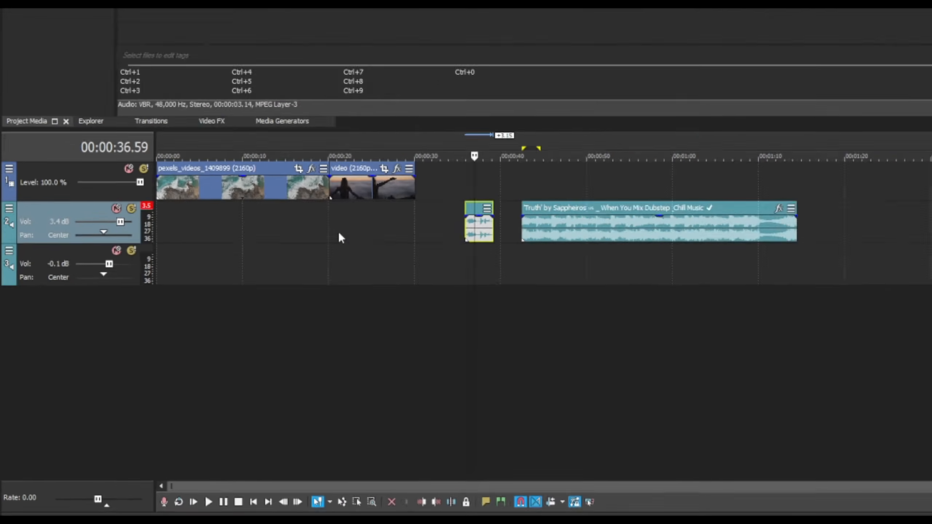
pyautogui.moveTo(718, 147); pyautogui.dragTo(676, 209)
pyautogui.moveTo(302, 359); pyautogui.dragTo(281, 372)
pyautogui.click(265, 328)
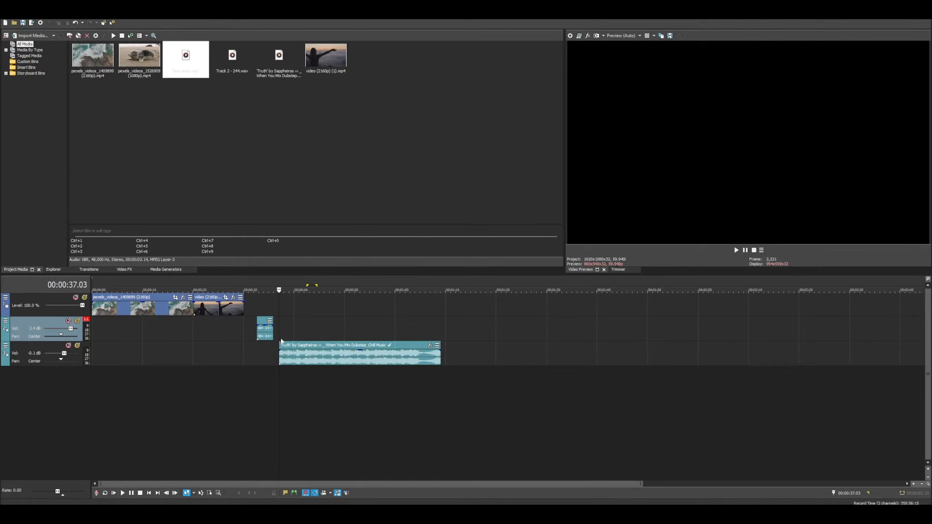
pyautogui.scroll(2, 265, 328)
pyautogui.moveTo(415, 328); pyautogui.dragTo(474, 326)
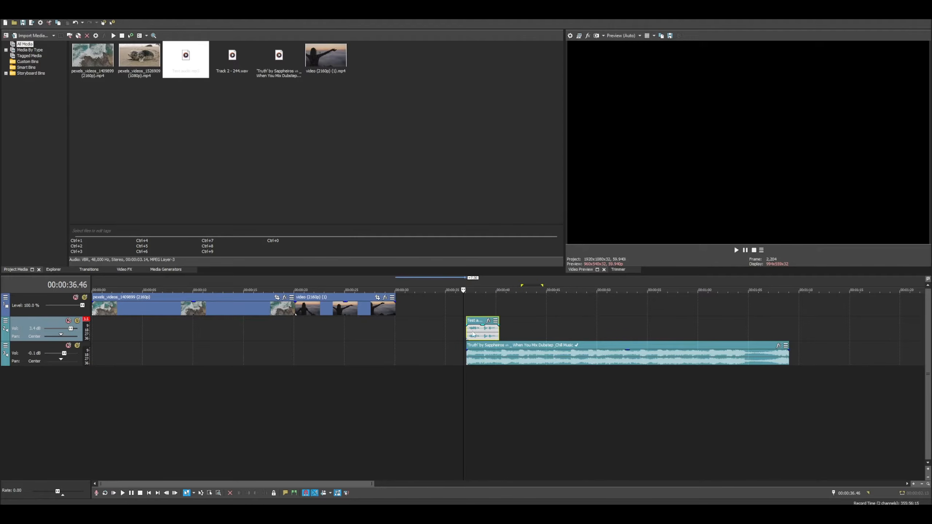
# Play the test audio together with the music, and lower the music track's volume to about -26 dB.
pyautogui.press('space')
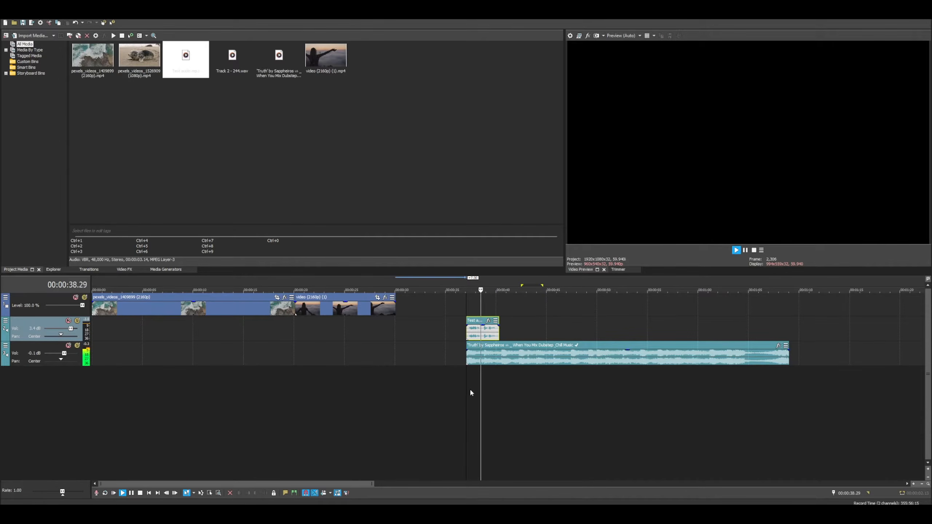
pyautogui.press('space')
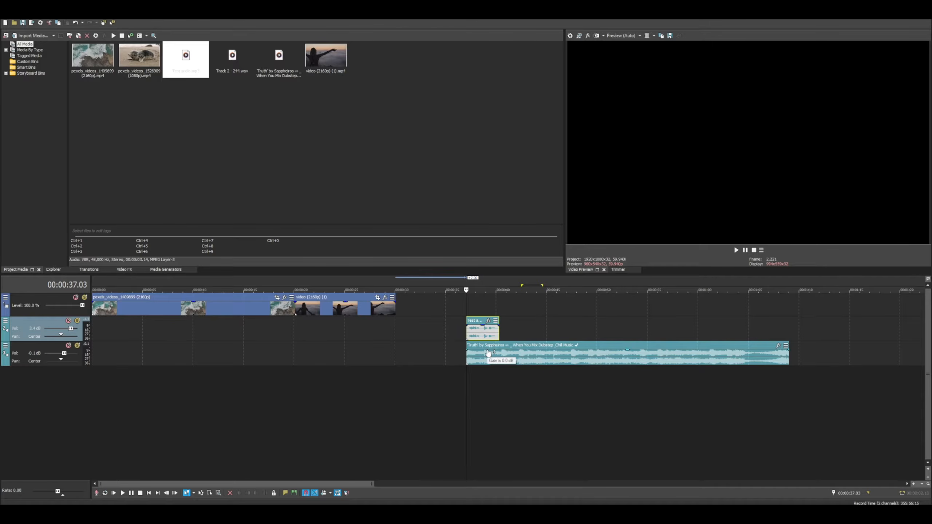
pyautogui.click(486, 354)
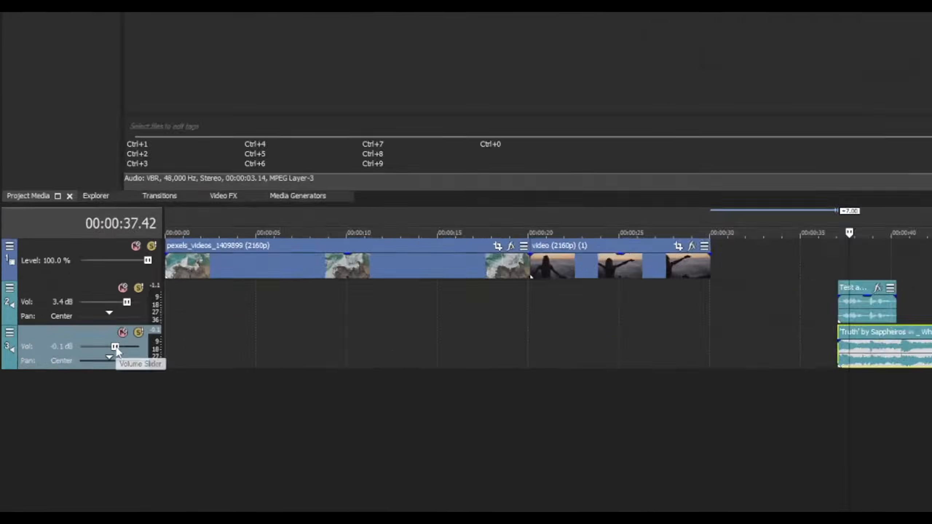
pyautogui.moveTo(116, 348); pyautogui.dragTo(110, 346)
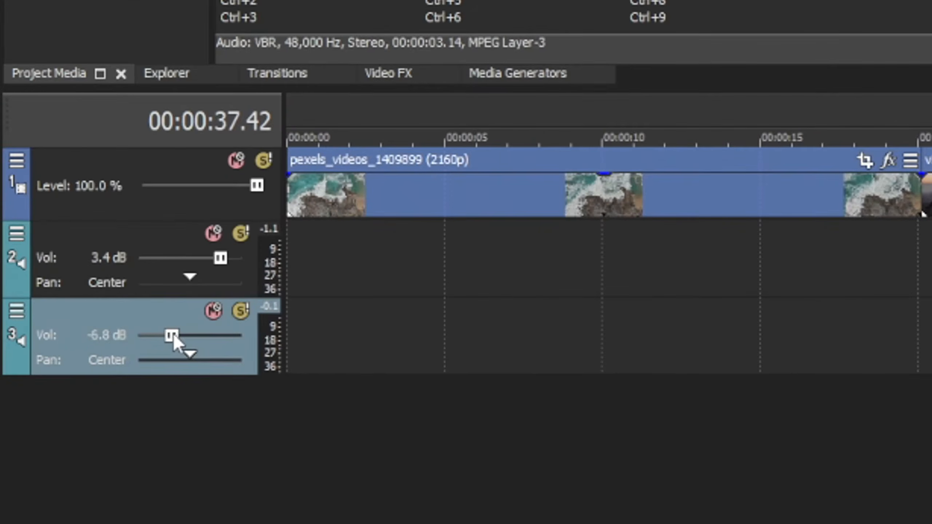
pyautogui.moveTo(165, 333); pyautogui.dragTo(157, 333)
# Play the test audio and the quieter music together from their common start to check the balance.
pyautogui.click(454, 330)
pyautogui.press('space')
pyautogui.press('space')
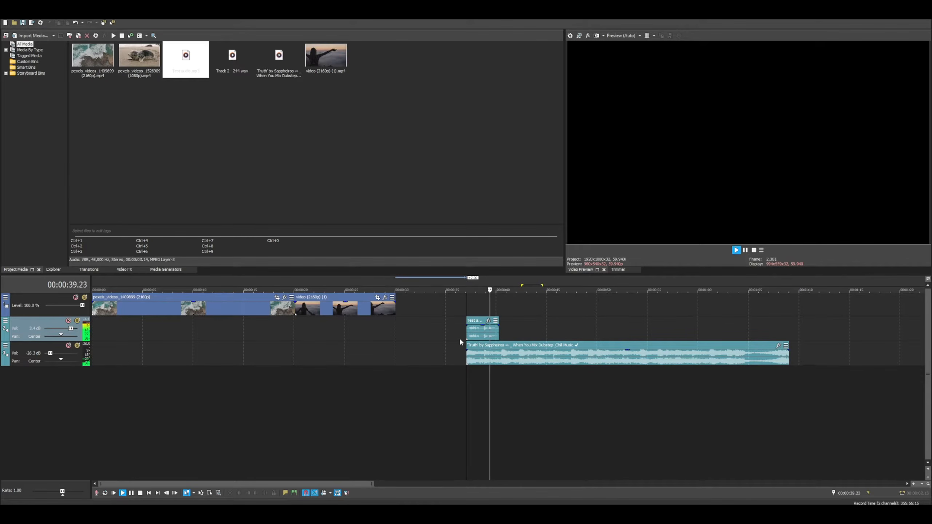
pyautogui.press('space')
pyautogui.scroll(4, 462, 342)
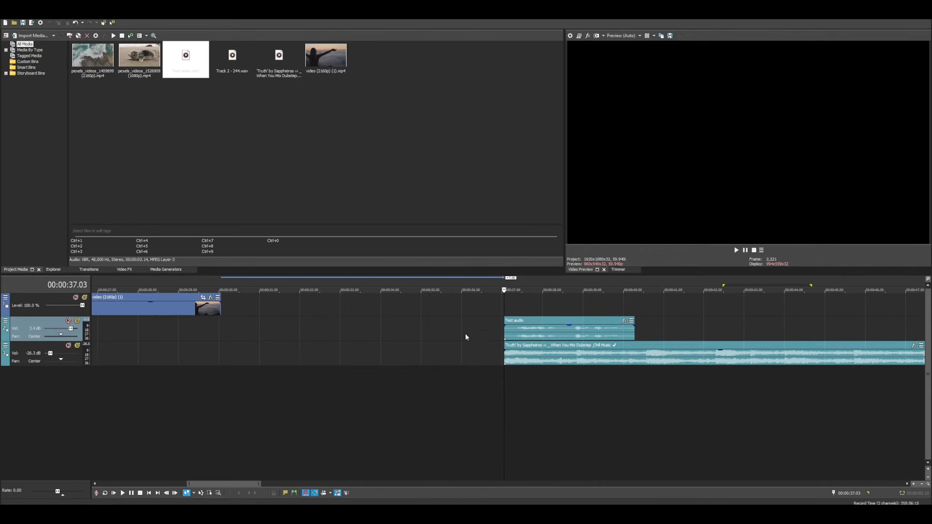
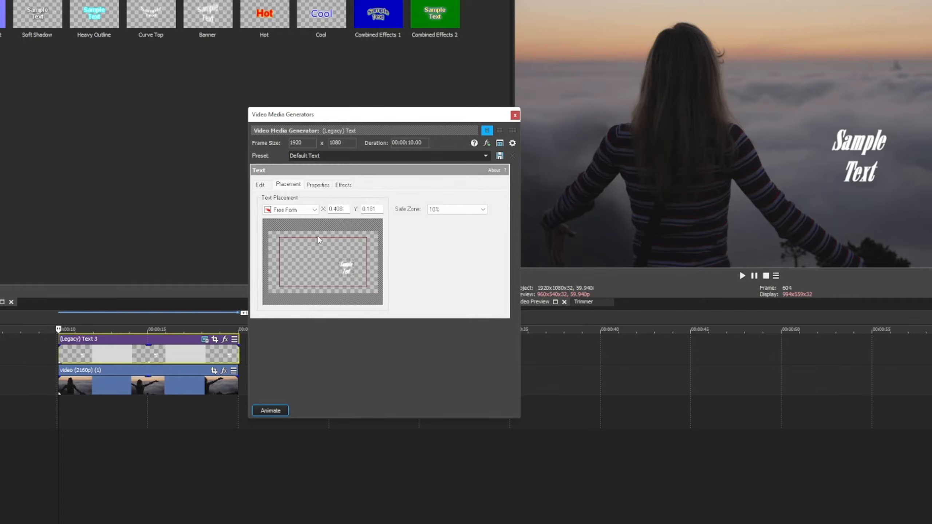
# Change the sample text's colour to a light turquoise green and open its effects settings.
pyautogui.click(316, 185)
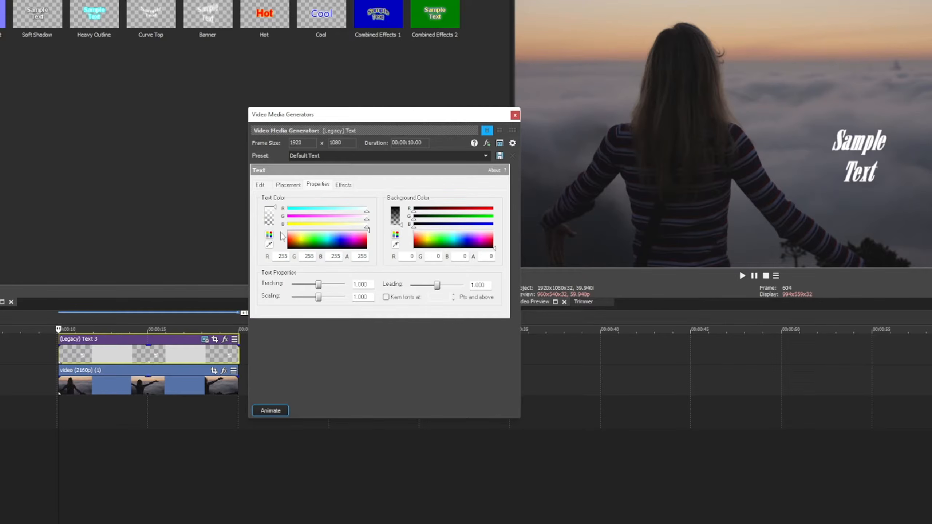
pyautogui.moveTo(308, 245)
pyautogui.mouseDown()
pyautogui.moveTo(291, 243)
pyautogui.moveTo(354, 241)
pyautogui.moveTo(320, 239)
pyautogui.mouseUp()
pyautogui.click(344, 184)
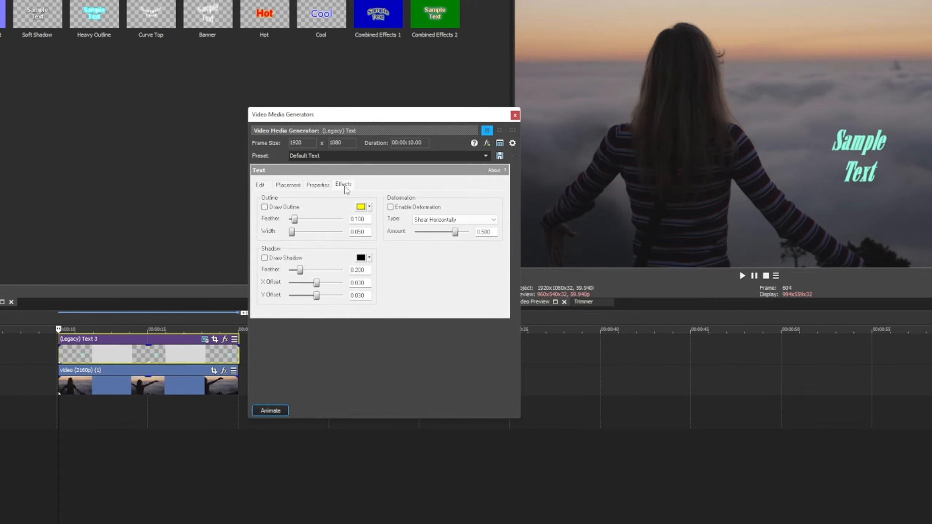
# Turn on the sample text's outline and shadow, and try its deformation effect briefly.
pyautogui.click(264, 207)
pyautogui.click(265, 258)
pyautogui.click(390, 207)
pyautogui.click(390, 207)
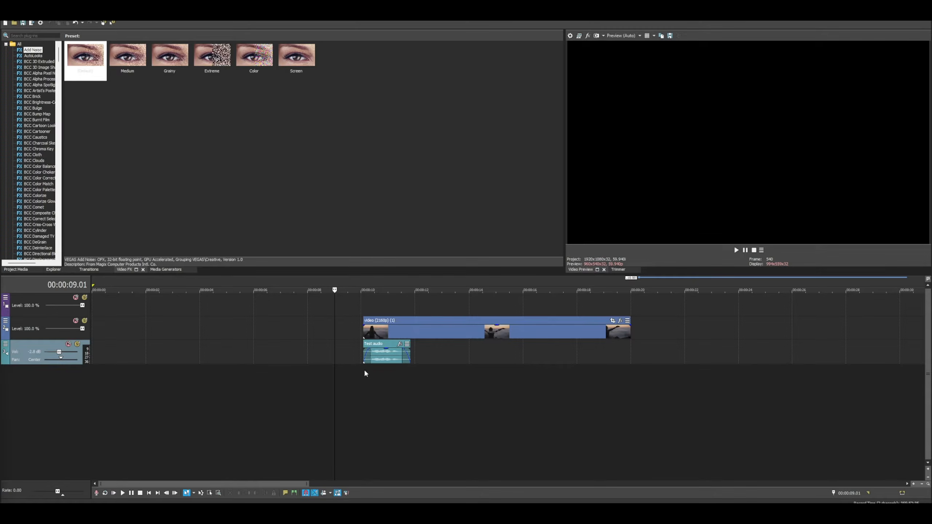
# Play the test audio under the video clip from their common start.
pyautogui.click(364, 368)
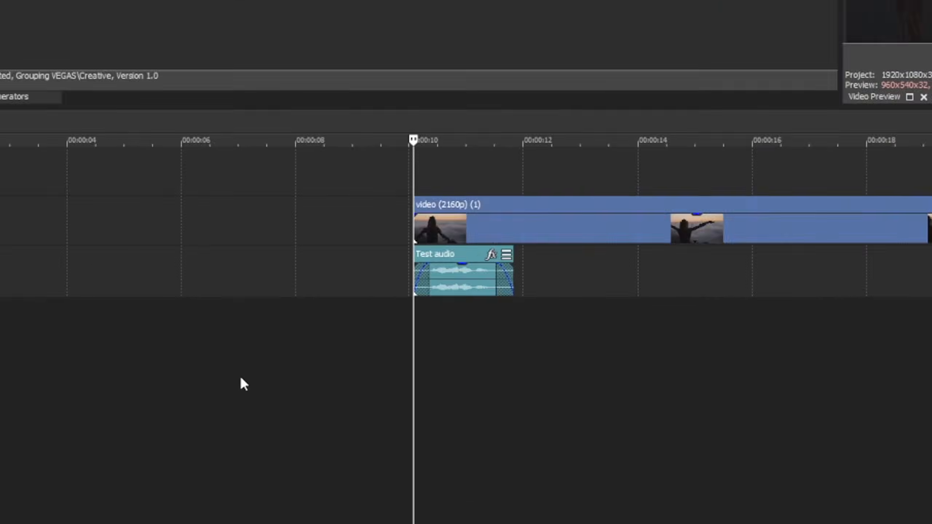
pyautogui.press('space')
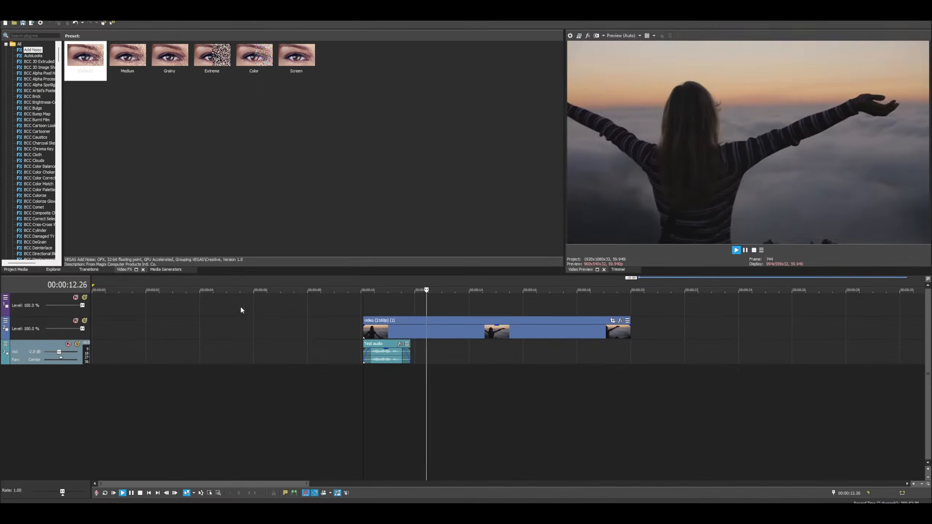
pyautogui.press('space')
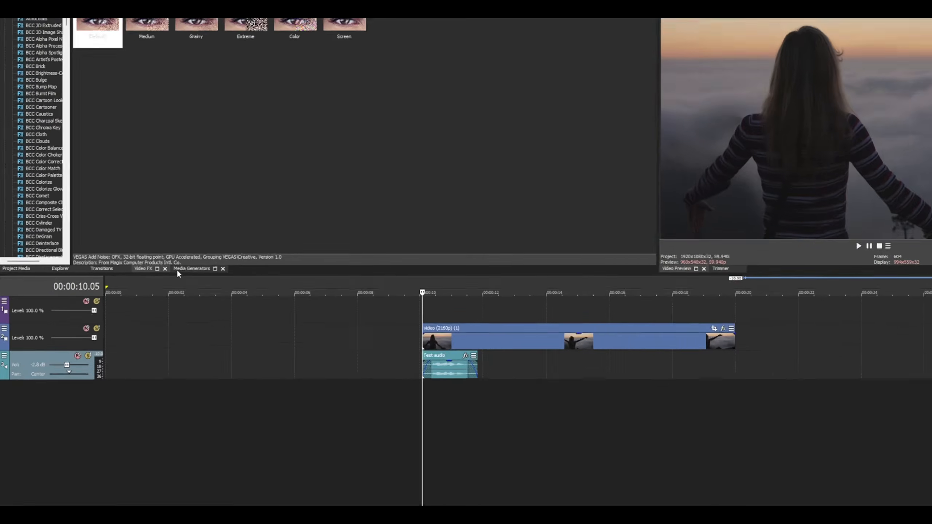
# Add a default (Legacy) Text event above the video clip at its start and trim it to the test audio's length.
pyautogui.click(166, 269)
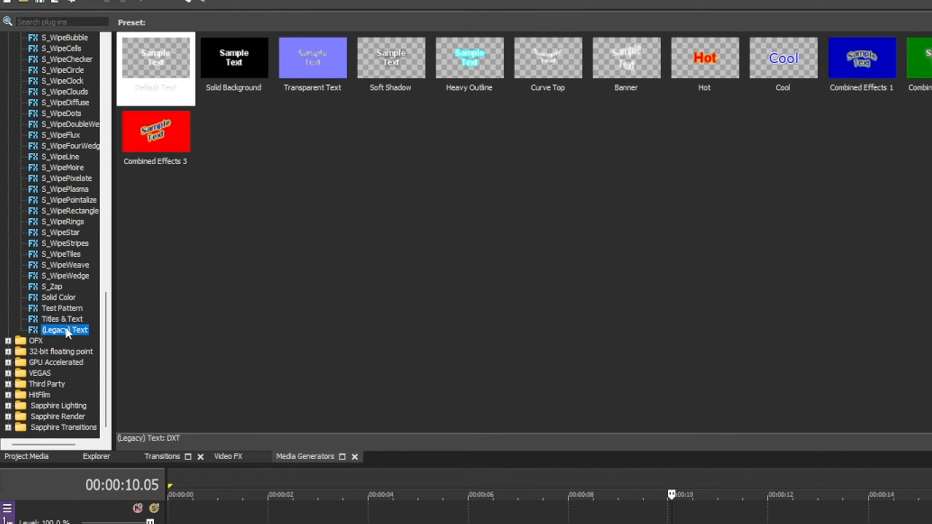
pyautogui.moveTo(155, 59); pyautogui.dragTo(673, 523)
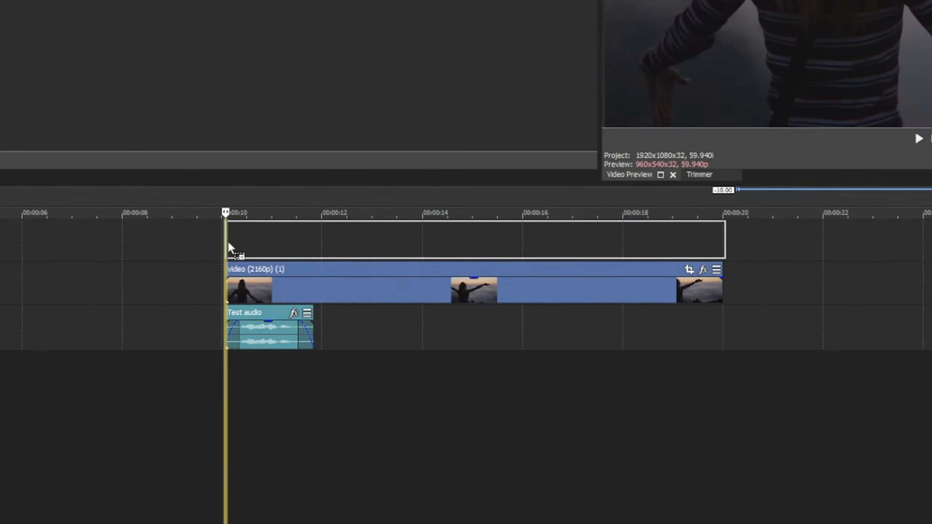
pyautogui.moveTo(228, 242); pyautogui.dragTo(229, 243)
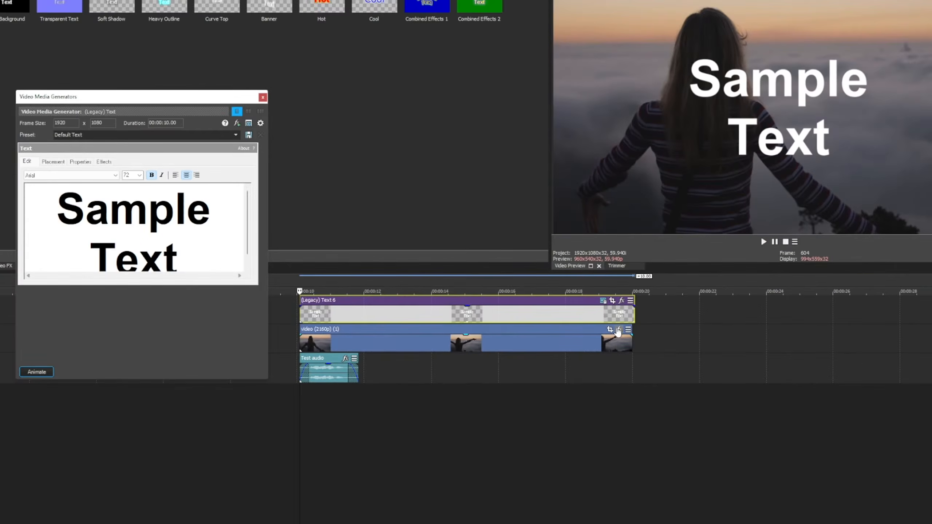
pyautogui.moveTo(110, 96); pyautogui.dragTo(511, 198)
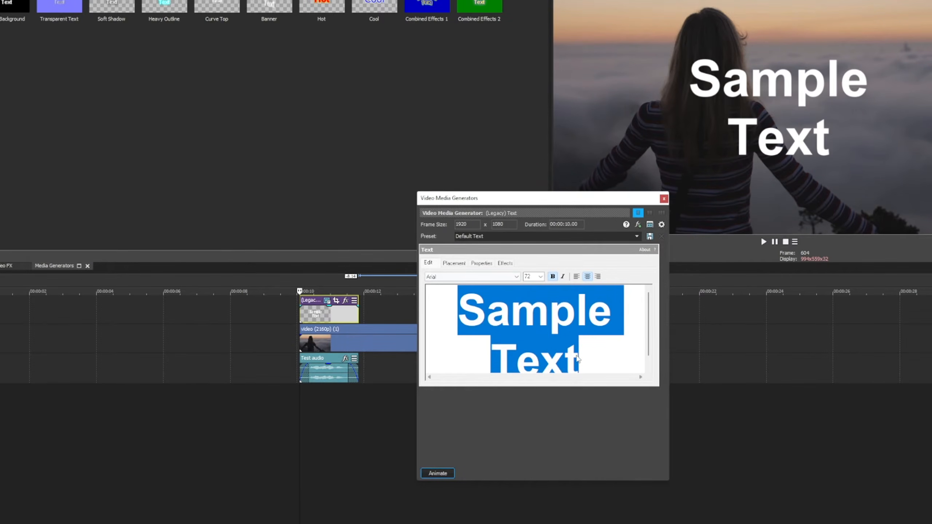
# Replace the new text event's sample wording with HELLO.
pyautogui.write('h')
pyautogui.press('BackSpace')
pyautogui.write('HELLIO')
pyautogui.press('BackSpace')
pyautogui.press('BackSpace')
pyautogui.write('O')
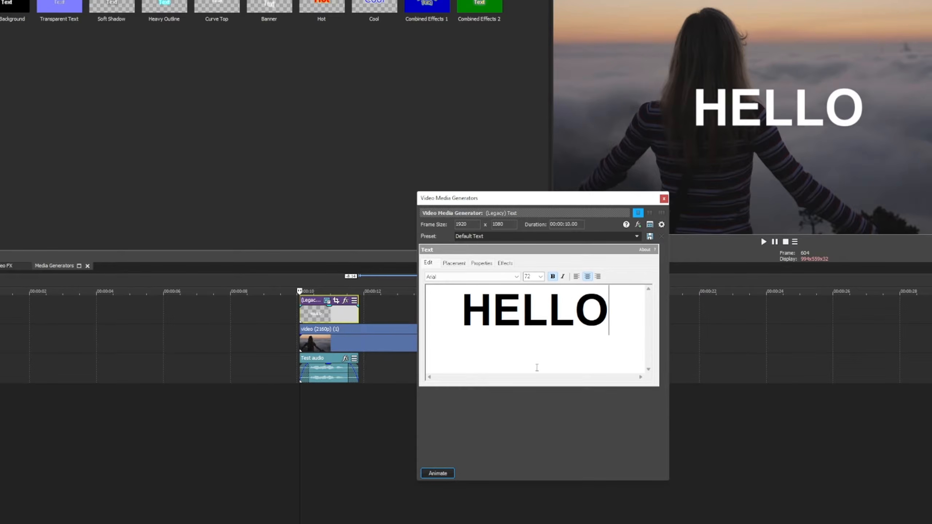
# Enable animation for the text and add a keyframe at 00:00:02.22 that changes the wording to AND.
pyautogui.click(437, 474)
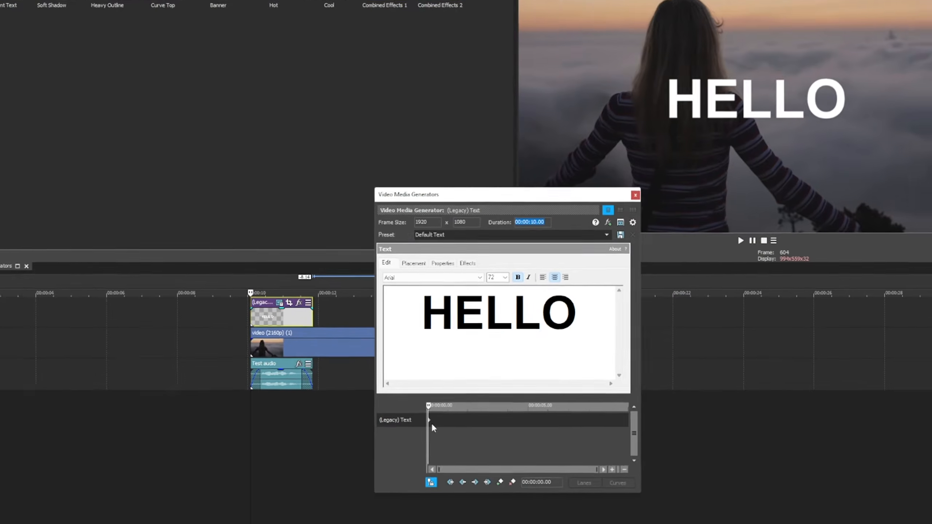
pyautogui.click(473, 422)
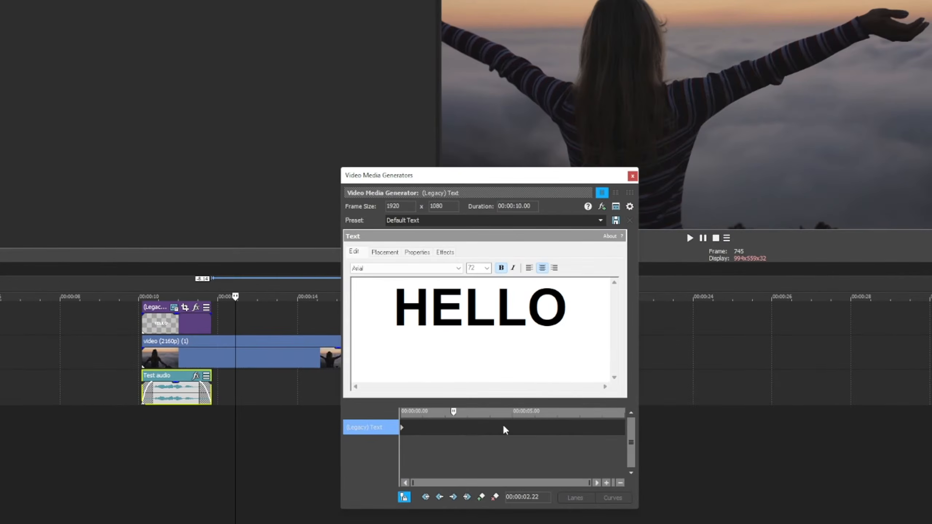
pyautogui.moveTo(577, 313); pyautogui.dragTo(431, 324)
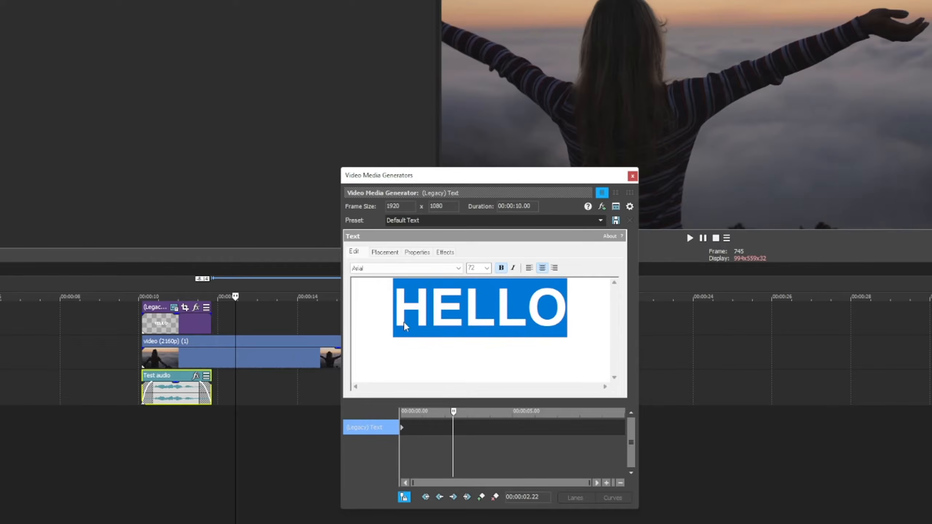
pyautogui.write('AND')
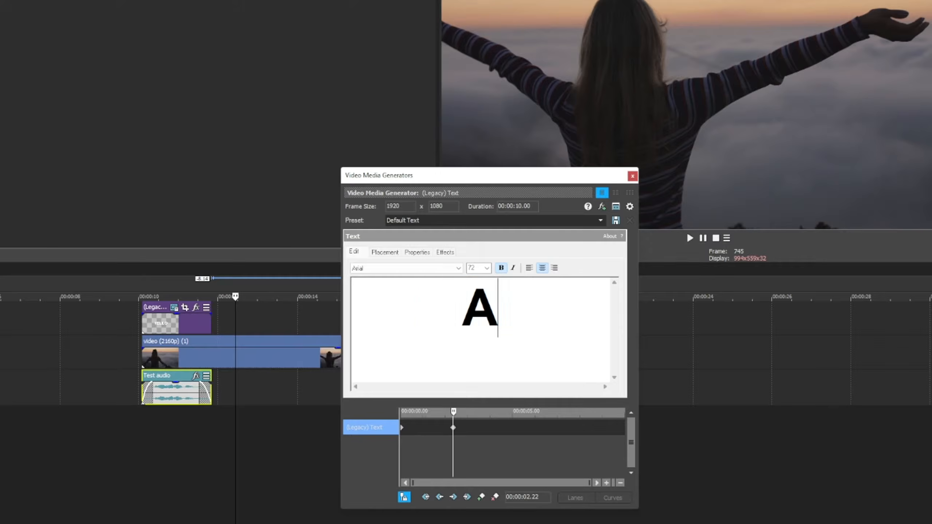
# Move the AND keyframe earlier and add a keyframe at 00:00:01.04 that changes the wording to WELCOME.
pyautogui.click(510, 431)
pyautogui.moveTo(437, 431)
pyautogui.mouseDown()
pyautogui.moveTo(411, 429)
pyautogui.moveTo(437, 428)
pyautogui.moveTo(416, 428)
pyautogui.moveTo(424, 441)
pyautogui.mouseUp()
pyautogui.click(405, 440)
pyautogui.moveTo(534, 320); pyautogui.dragTo(430, 322)
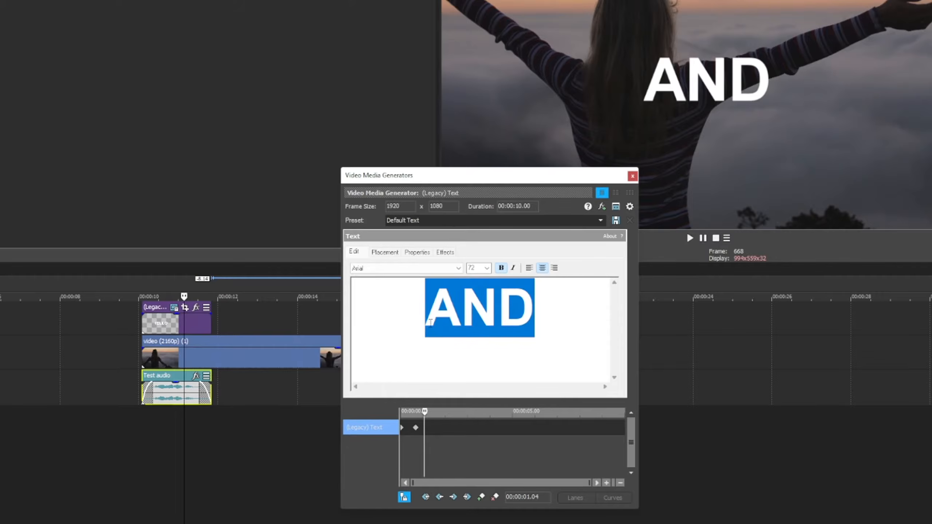
pyautogui.write('WELCOME')
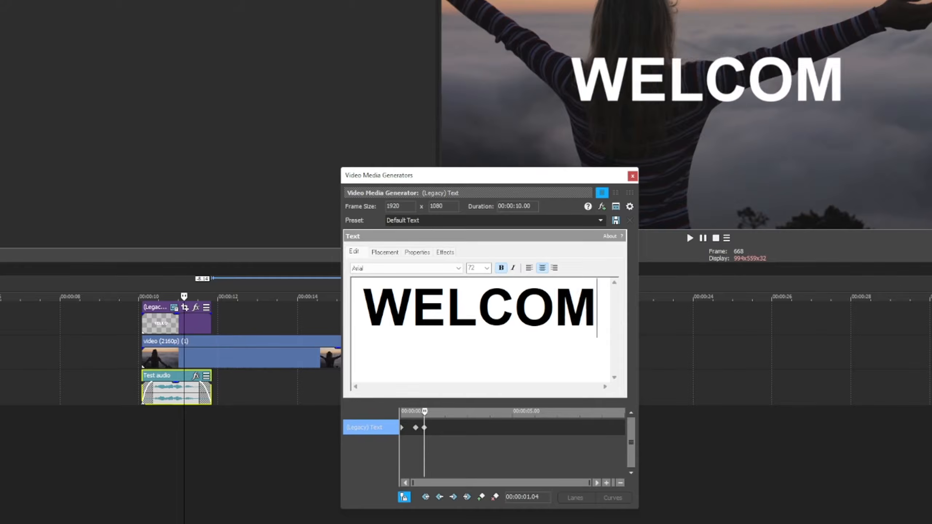
# Play the animated text with the test audio and shift the AND keyframe earlier, to about 00:00:00.37.
pyautogui.click(167, 451)
pyautogui.click(140, 430)
pyautogui.press('space')
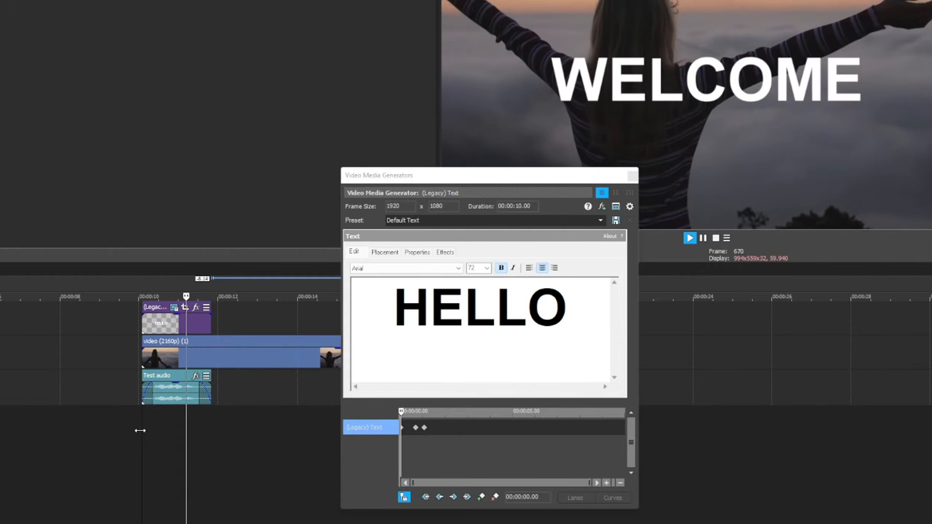
pyautogui.press('space')
pyautogui.press('space')
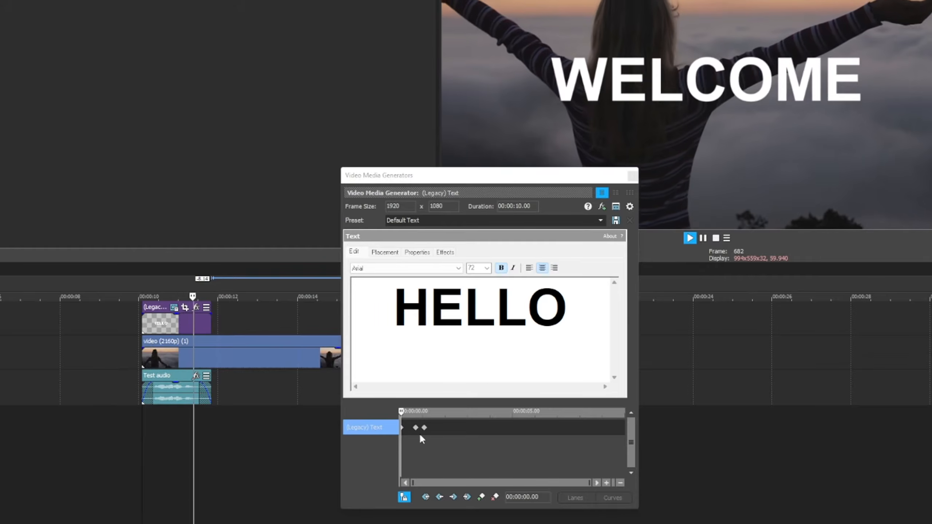
pyautogui.press('space')
pyautogui.moveTo(418, 428); pyautogui.dragTo(413, 428)
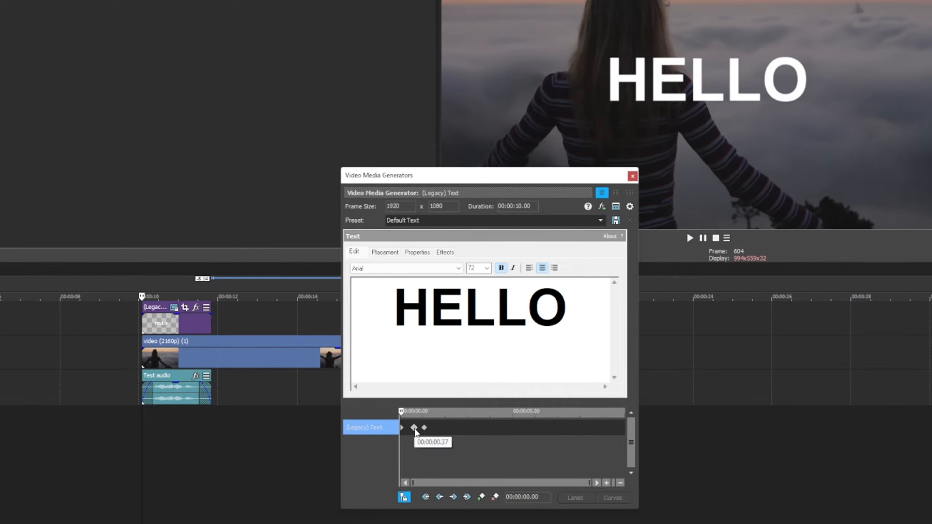
# Move the WELCOME keyframe slightly earlier and replay the clips from their start to check the word timing.
pyautogui.press('space')
pyautogui.press('space')
pyautogui.moveTo(423, 428); pyautogui.dragTo(421, 428)
pyautogui.click(142, 417)
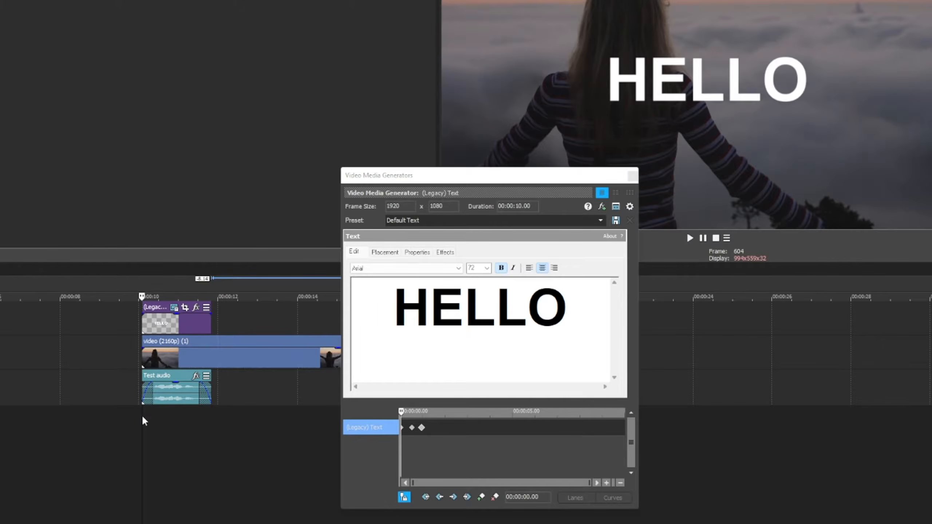
pyautogui.press('space')
pyautogui.press('space')
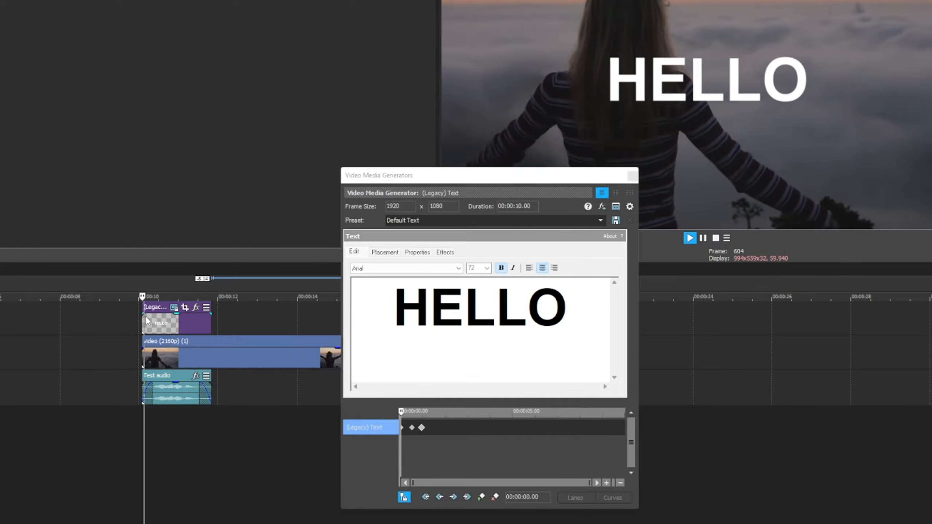
# Replay the animated text against the audio and shift the WELCOME keyframe closer to the AND keyframe.
pyautogui.scroll(-5, 149, 355)
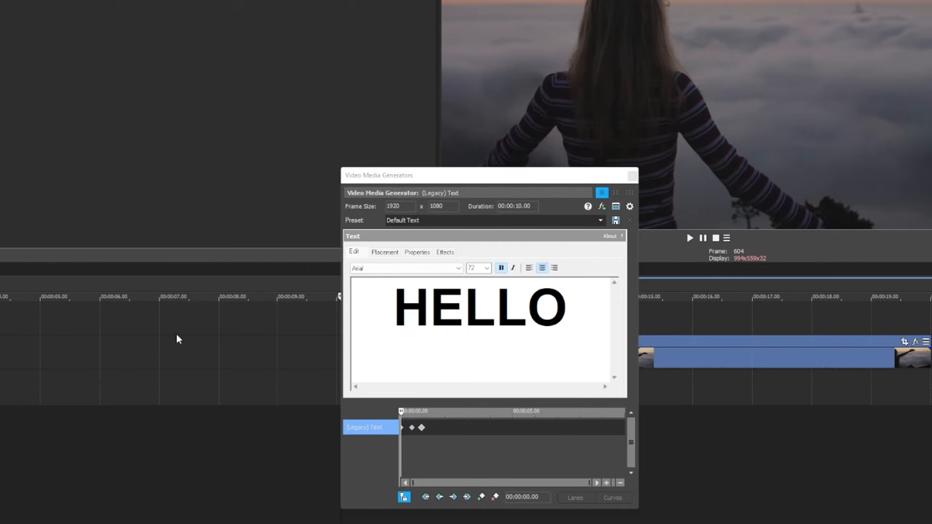
pyautogui.press('space')
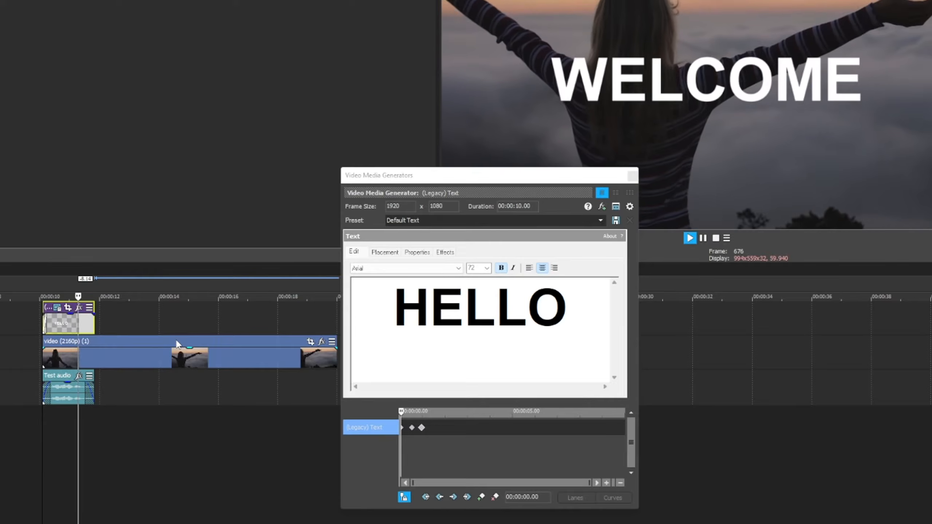
pyautogui.press('space')
pyautogui.press('space')
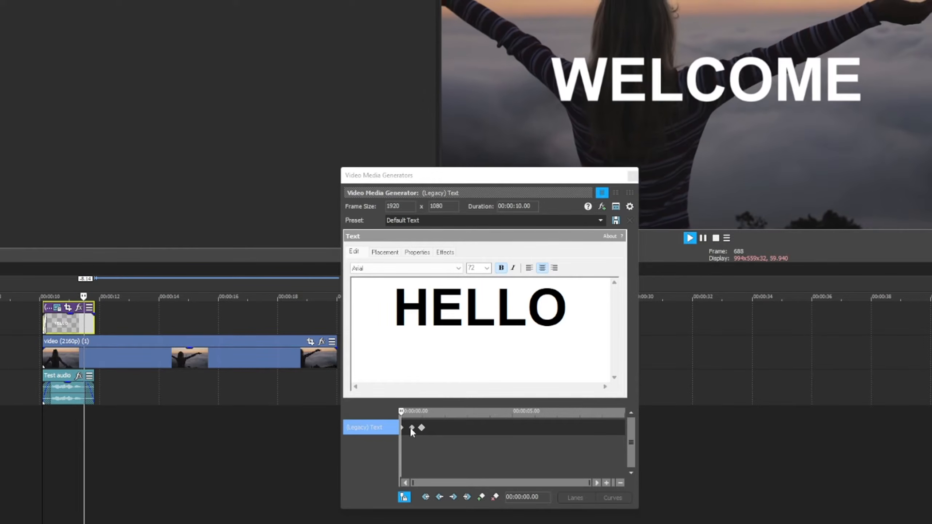
pyautogui.press('space')
pyautogui.click(421, 430)
pyautogui.moveTo(421, 430); pyautogui.dragTo(419, 430)
pyautogui.press('space')
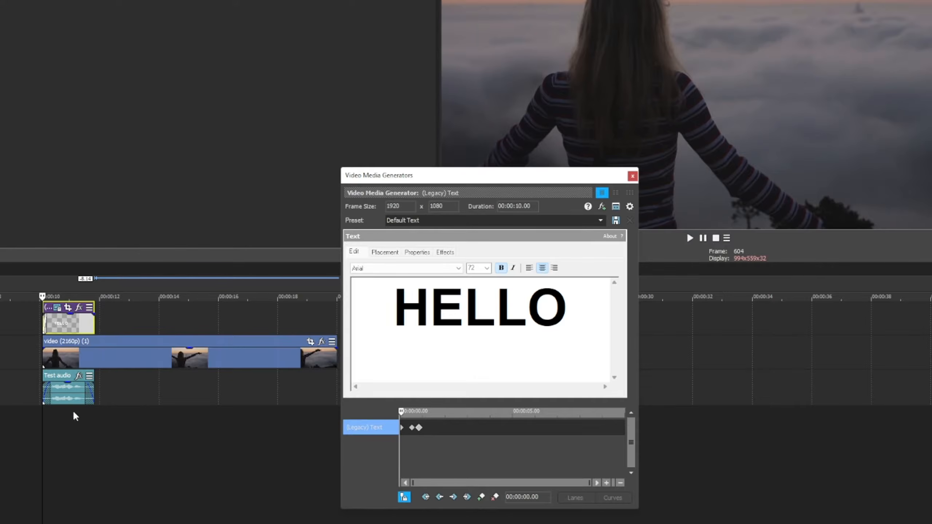
# Examine the text keyframes up close and play the animated words with the audio to check their synchronisation.
pyautogui.press('space')
pyautogui.scroll(5, 422, 454)
pyautogui.scroll(-2, 426, 454)
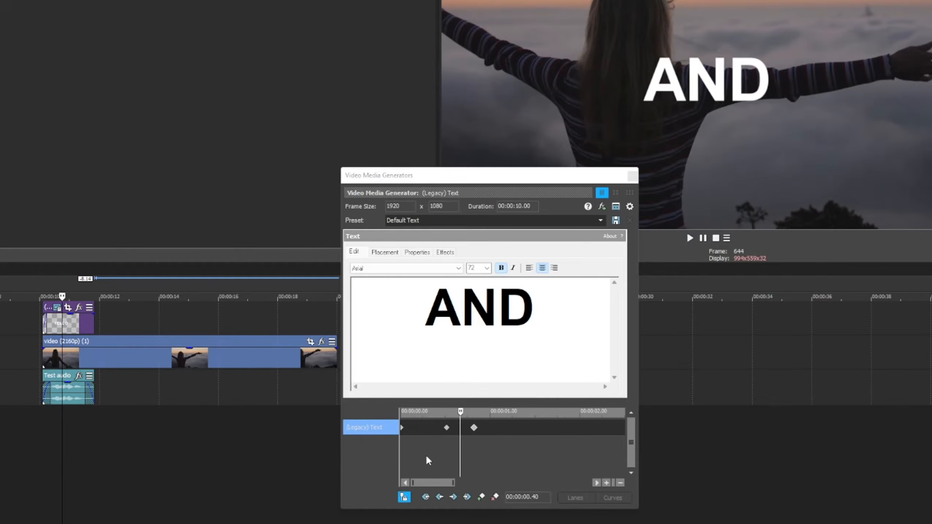
pyautogui.click(23, 416)
pyautogui.press('space')
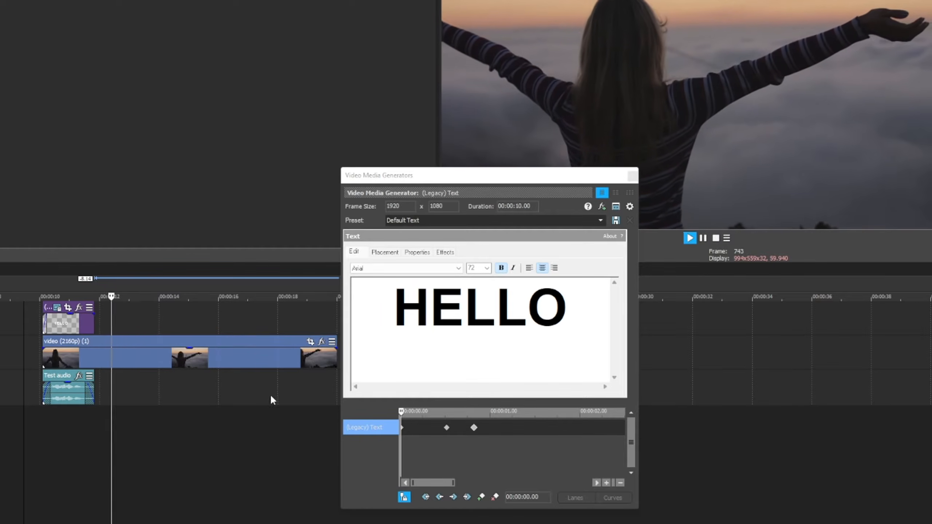
pyautogui.press('space')
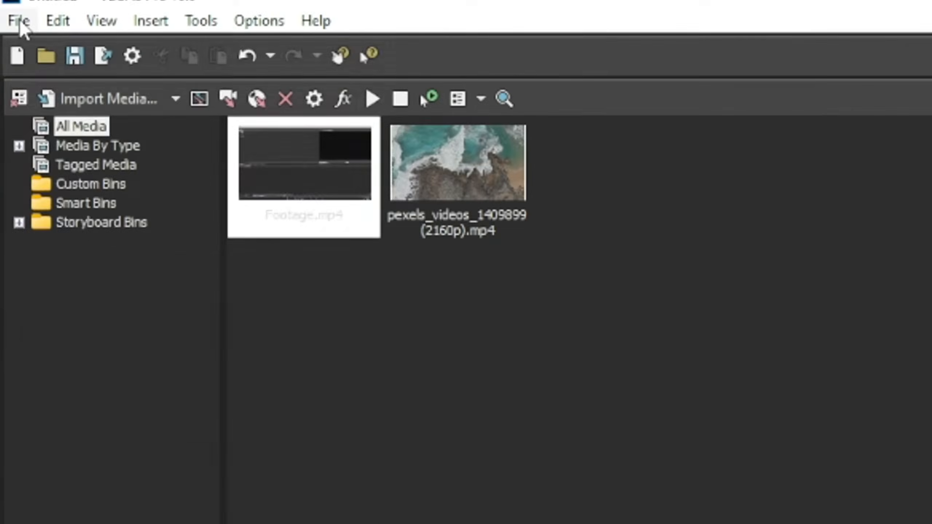
# Open the project properties and set the video size to 3840 wide by 2160 high.
pyautogui.click(6, 11)
pyautogui.click(253, 476)
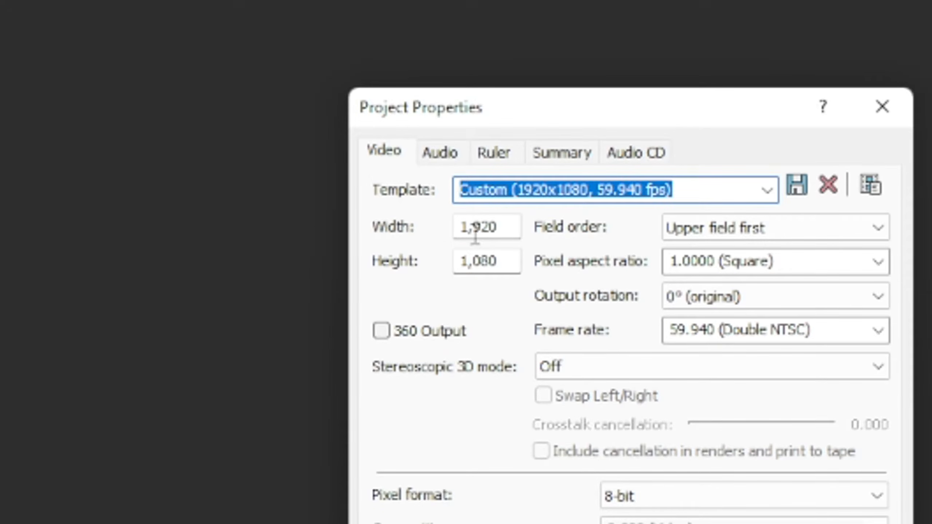
pyautogui.doubleClick(502, 228)
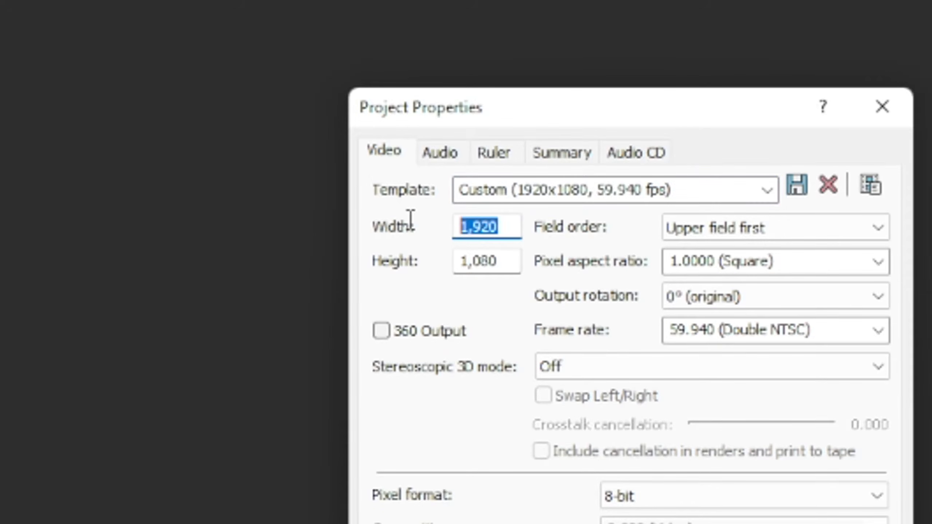
pyautogui.write('38')
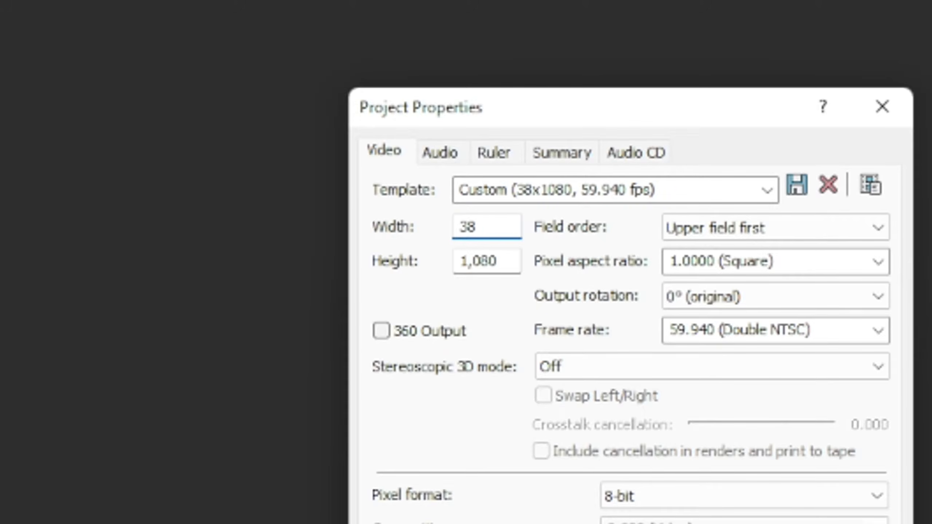
pyautogui.write('40')
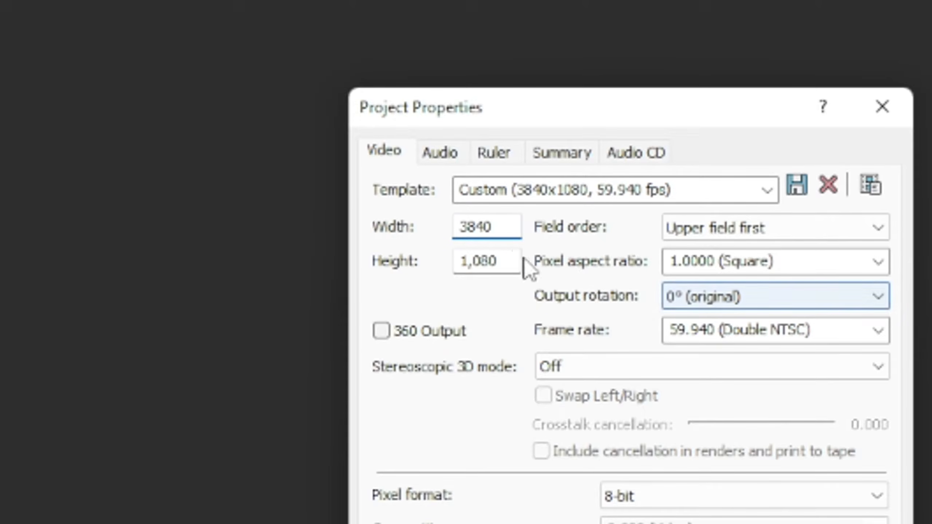
pyautogui.press('Tab')
pyautogui.write('2160')
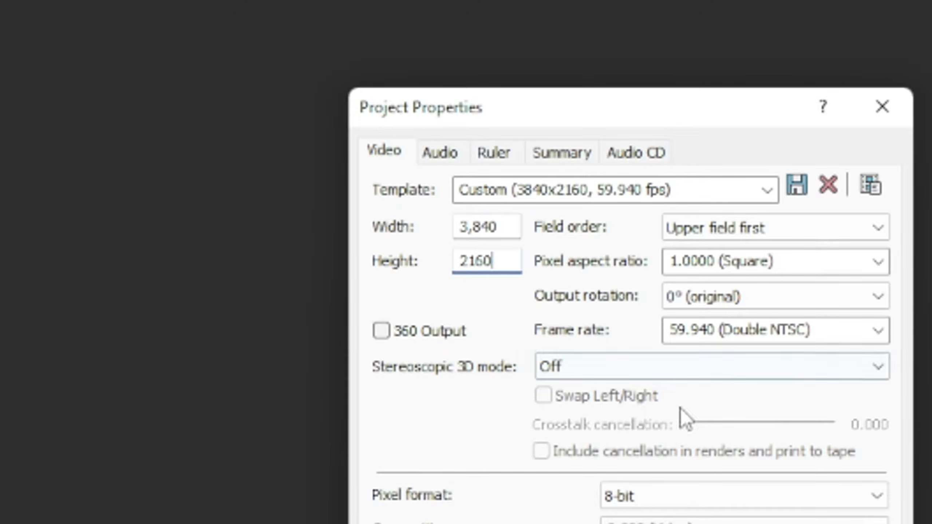
pyautogui.press('Tab')
# Set the project's frame rate to 59.940 (Double NTSC) and its pixel aspect ratio to 1.0000 (Square).
pyautogui.click(878, 331)
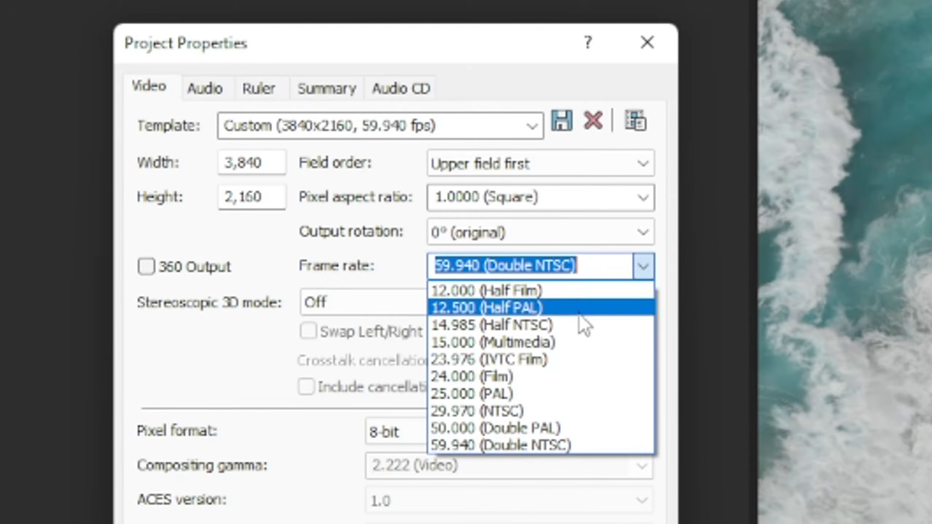
pyautogui.click(591, 446)
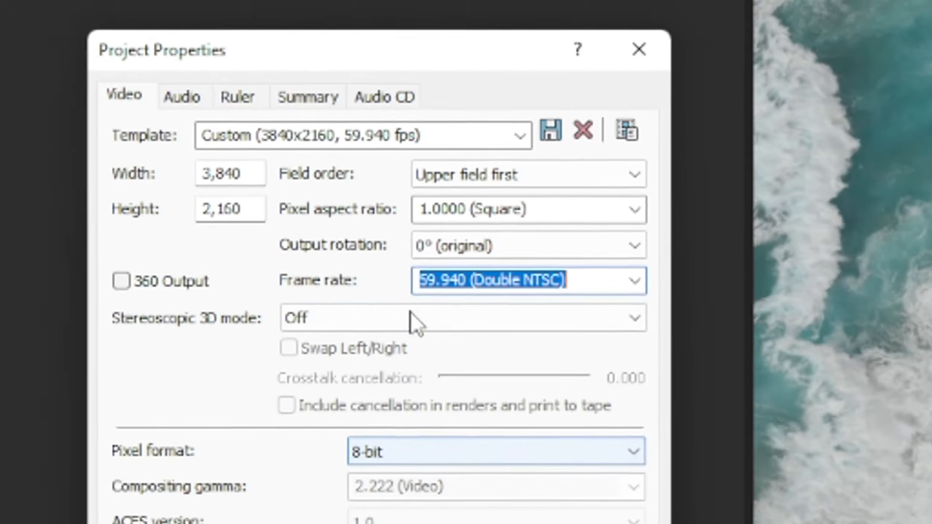
pyautogui.click(642, 197)
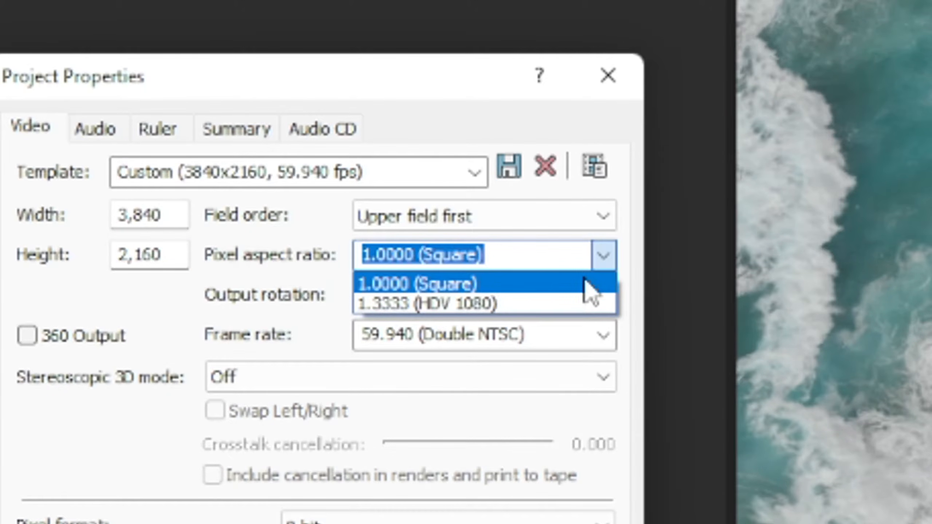
pyautogui.click(589, 288)
# Set the resample and stretch quality to Best in the project's audio properties.
pyautogui.click(94, 128)
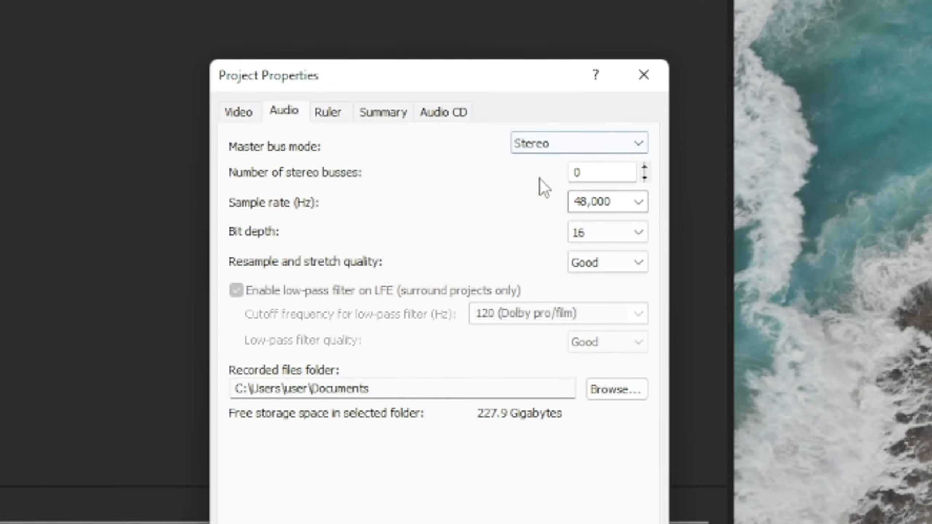
pyautogui.click(576, 264)
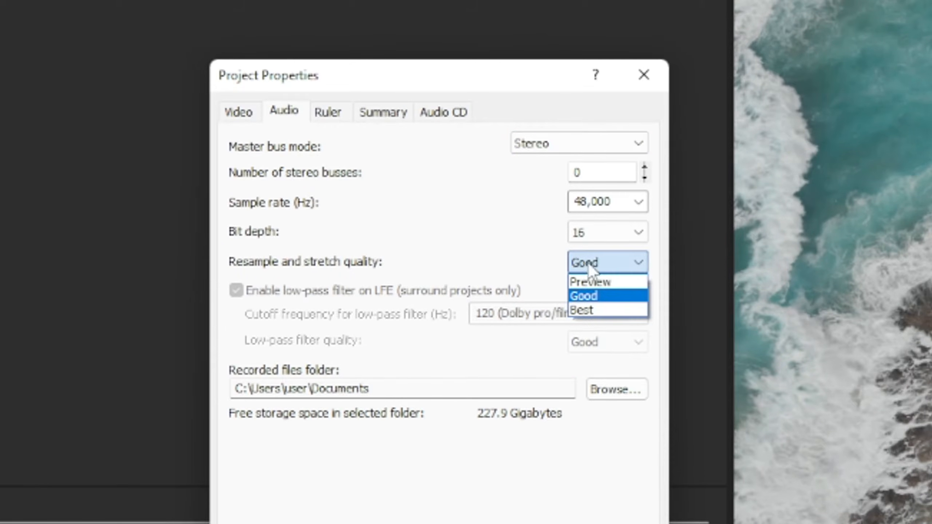
pyautogui.click(624, 311)
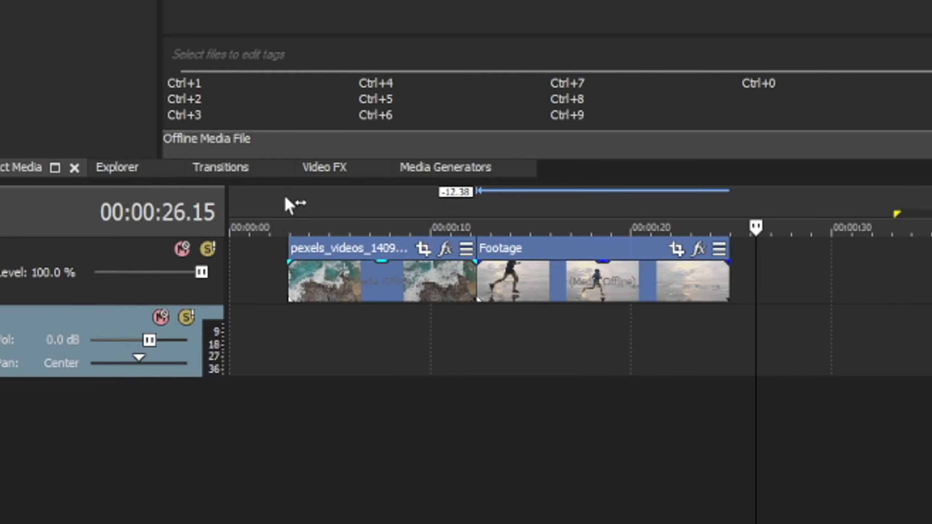
# Mark the time range spanning both video clips on the timeline and open the Render As dialog.
pyautogui.moveTo(290, 208); pyautogui.dragTo(770, 225)
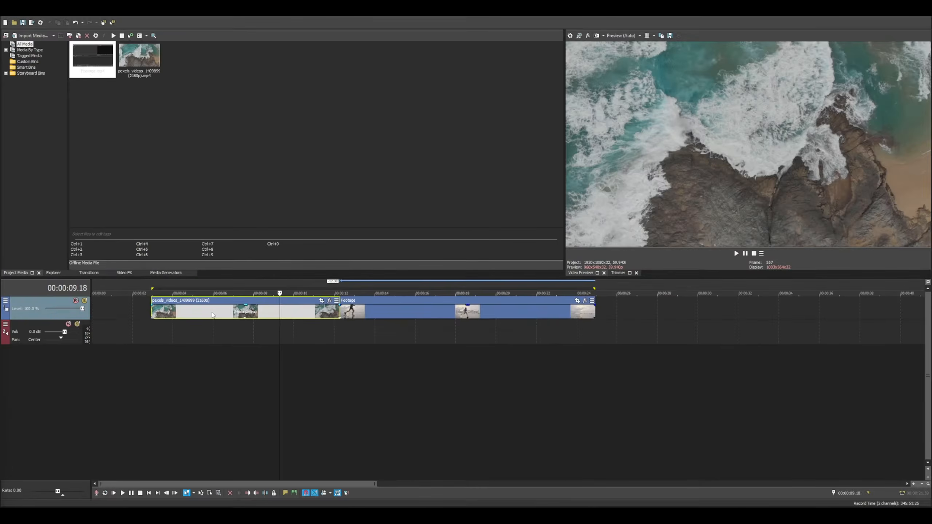
pyautogui.click(582, 280)
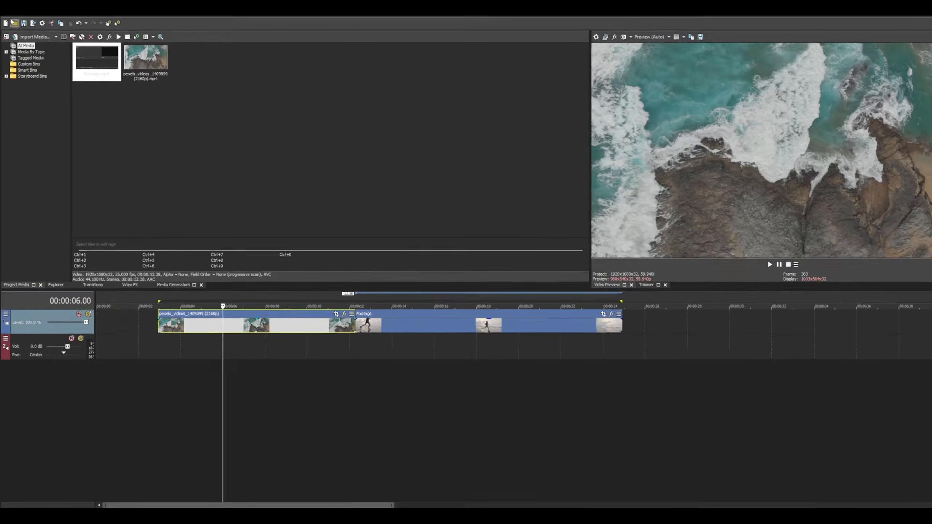
pyautogui.click(5, 12)
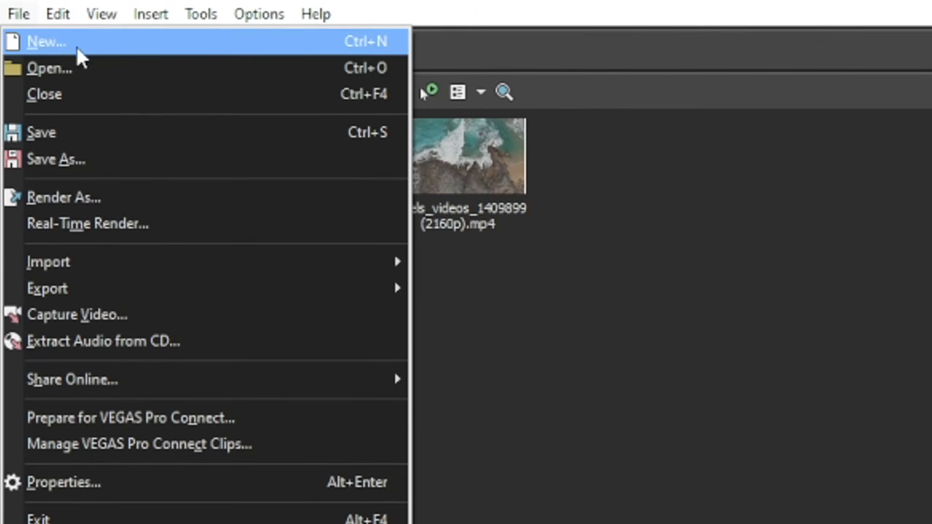
pyautogui.click(179, 190)
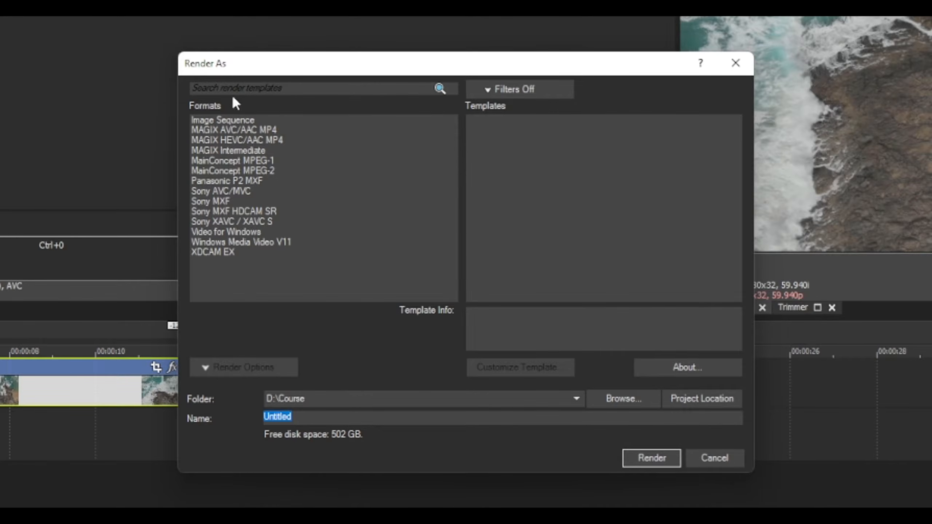
# Choose the MAGIX AVC/AAC MP4 format with the Internet HD 1080p 59.94 fps (NVIDIA NVENC) template and open its custom settings.
pyautogui.click(275, 129)
pyautogui.click(565, 196)
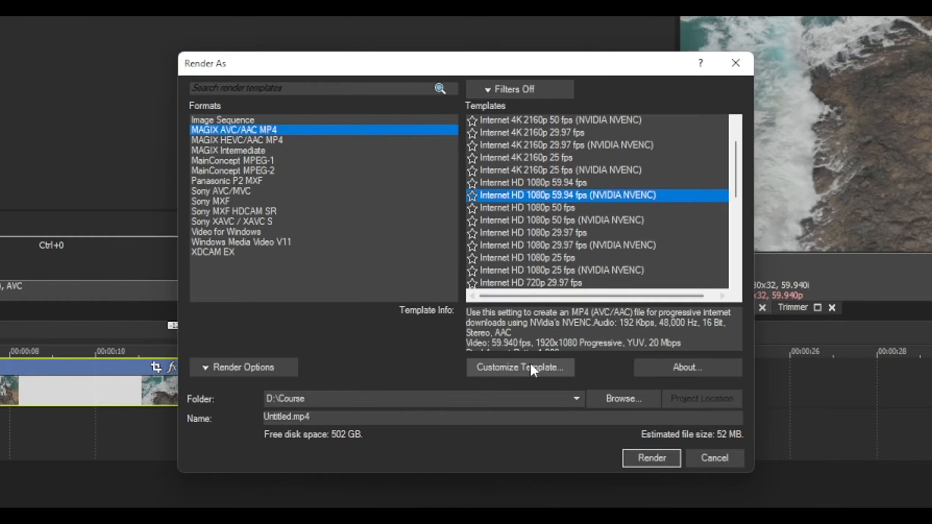
pyautogui.click(504, 365)
# Set the render template's frame size to HD 1080 (1920x1080) and its frame rate to 59.94.
pyautogui.click(456, 169)
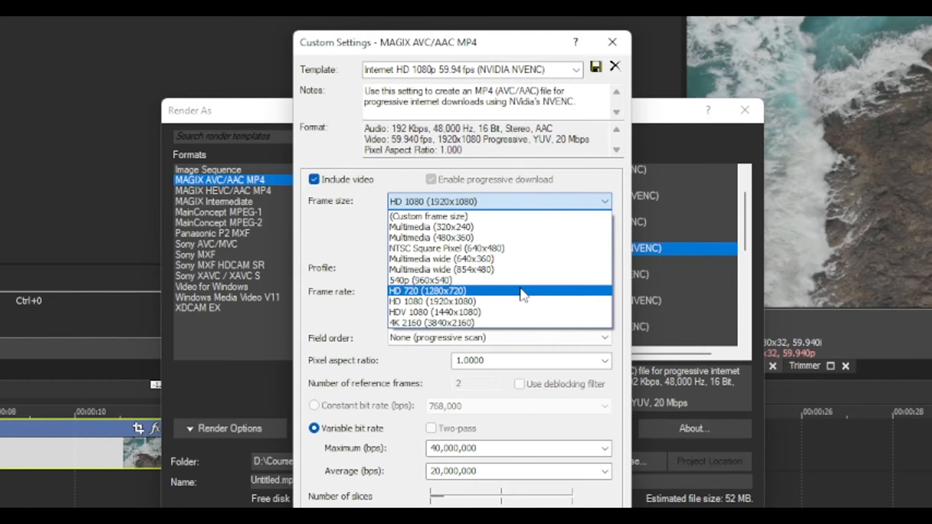
pyautogui.click(497, 302)
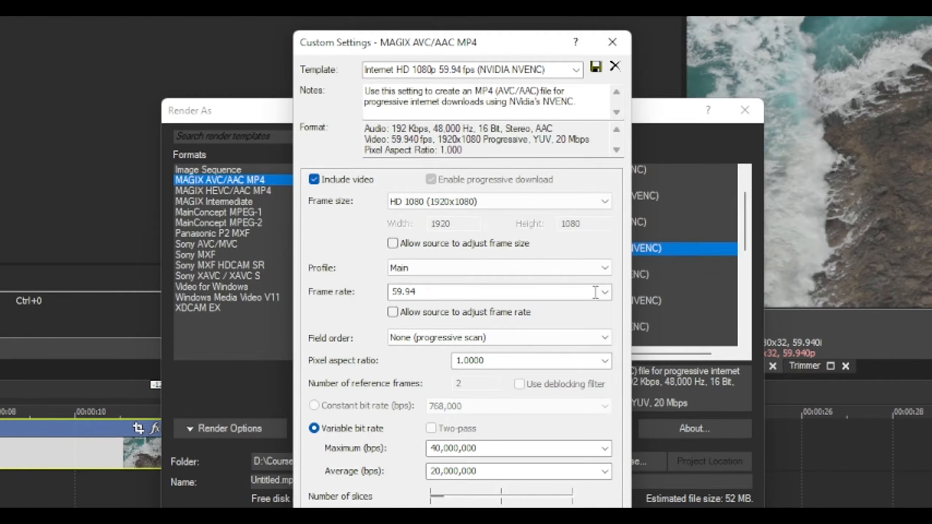
pyautogui.click(606, 298)
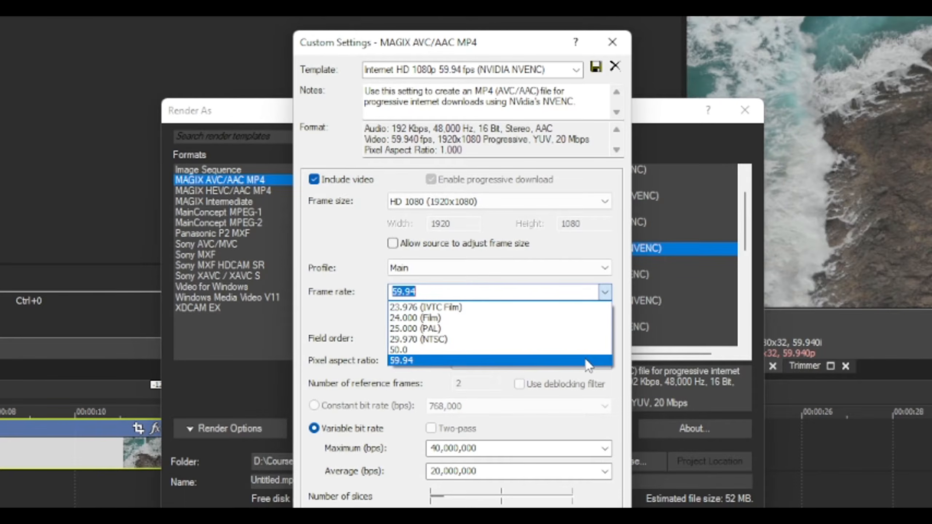
pyautogui.click(587, 362)
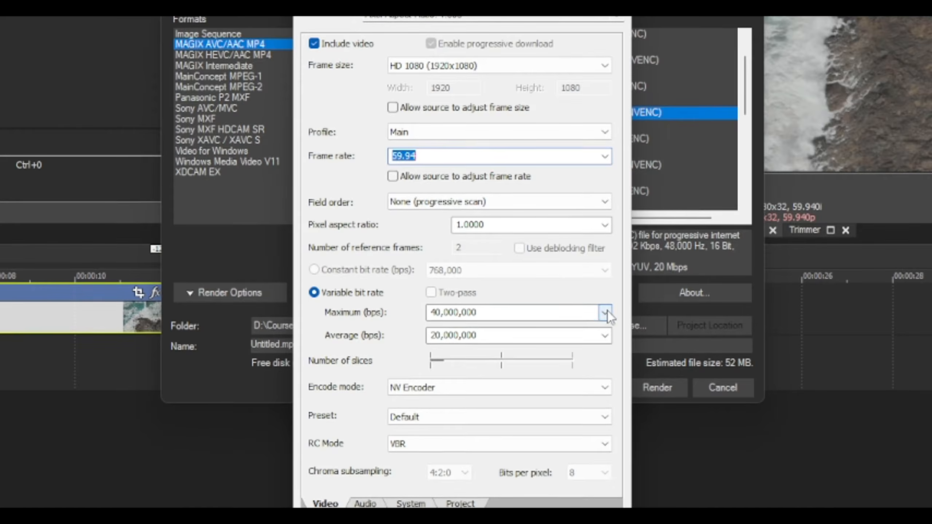
# Look through the maximum and average variable bit rate options of the render template.
pyautogui.click(606, 448)
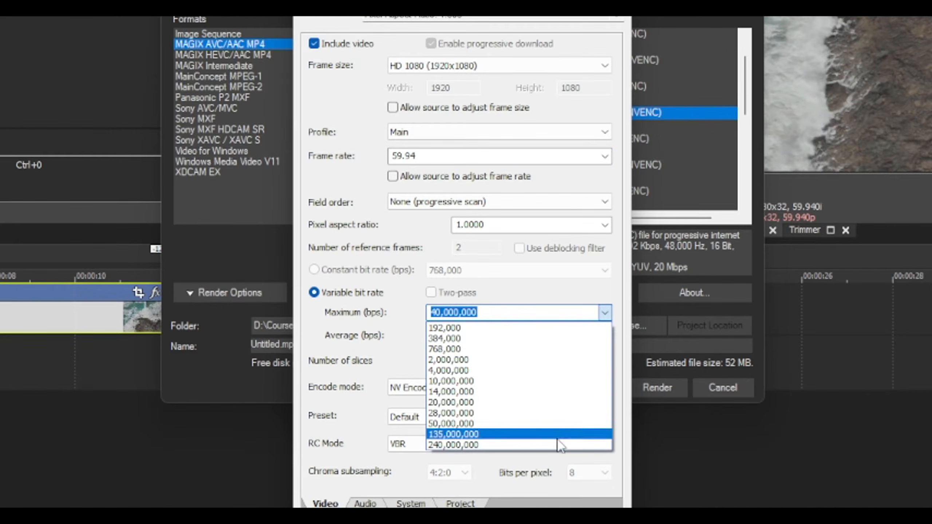
pyautogui.click(605, 312)
pyautogui.click(605, 336)
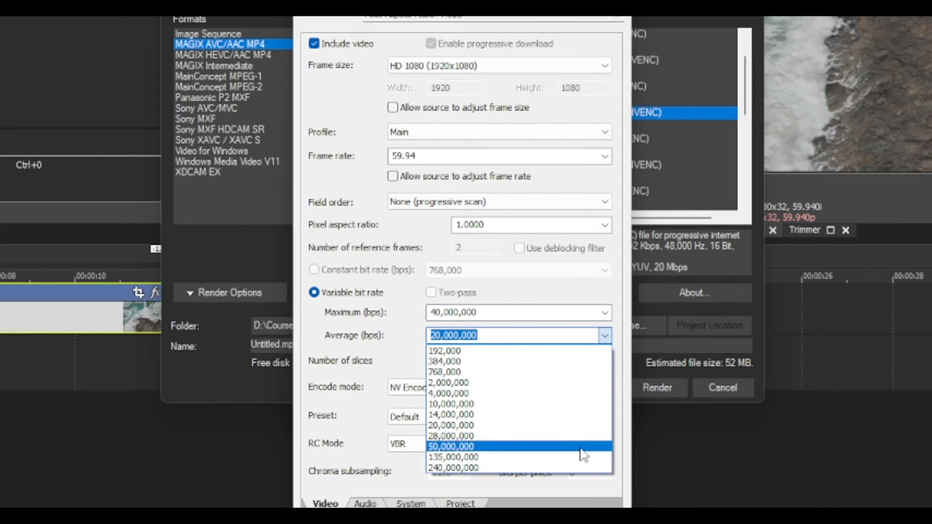
# Check the template's audio settings, close the custom settings and start the render.
pyautogui.click(365, 504)
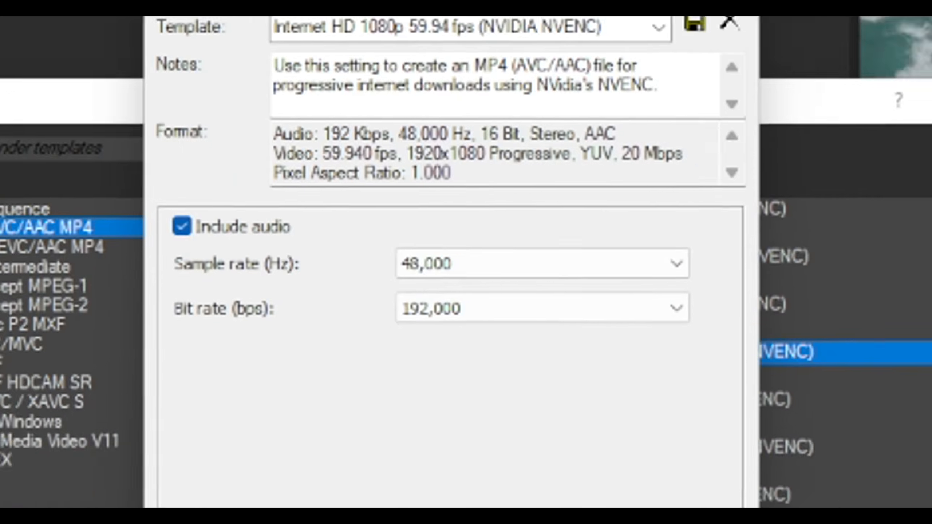
pyautogui.press('Return')
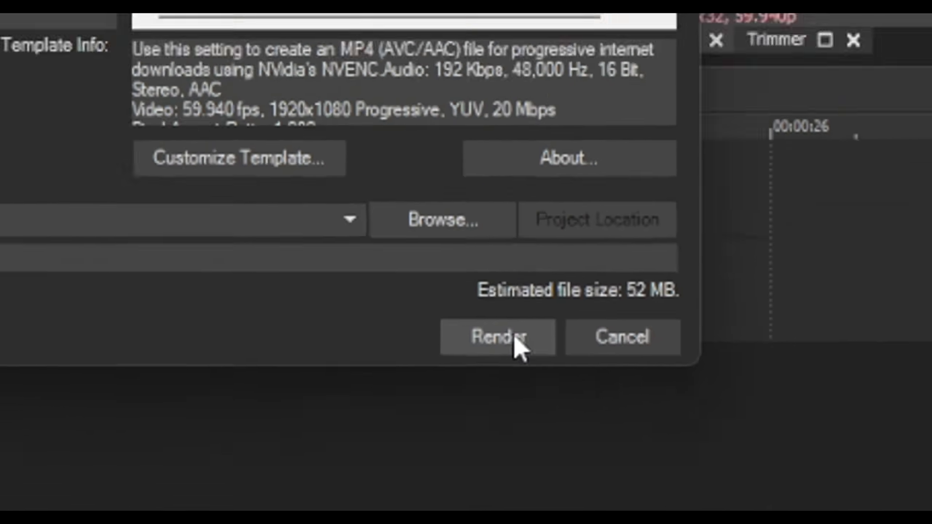
pyautogui.click(547, 393)
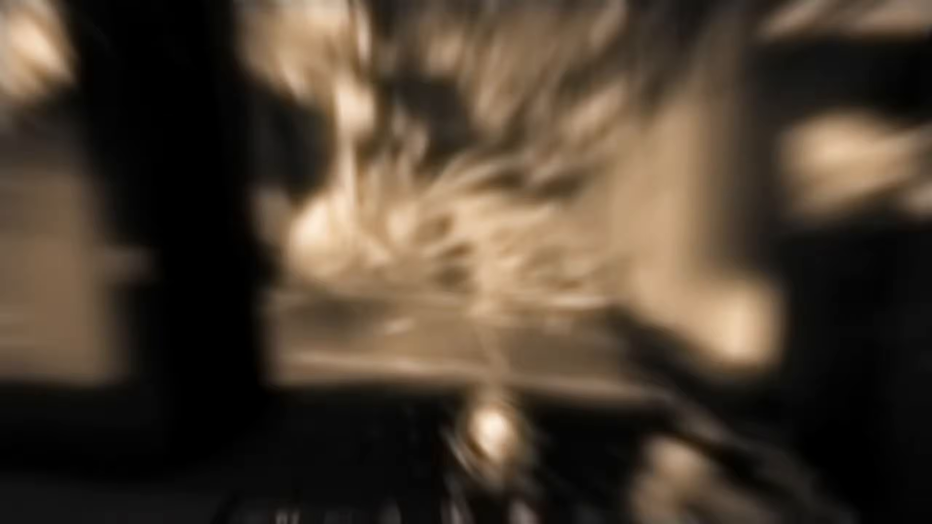
pyautogui.click(473, 258)
pyautogui.press('w')
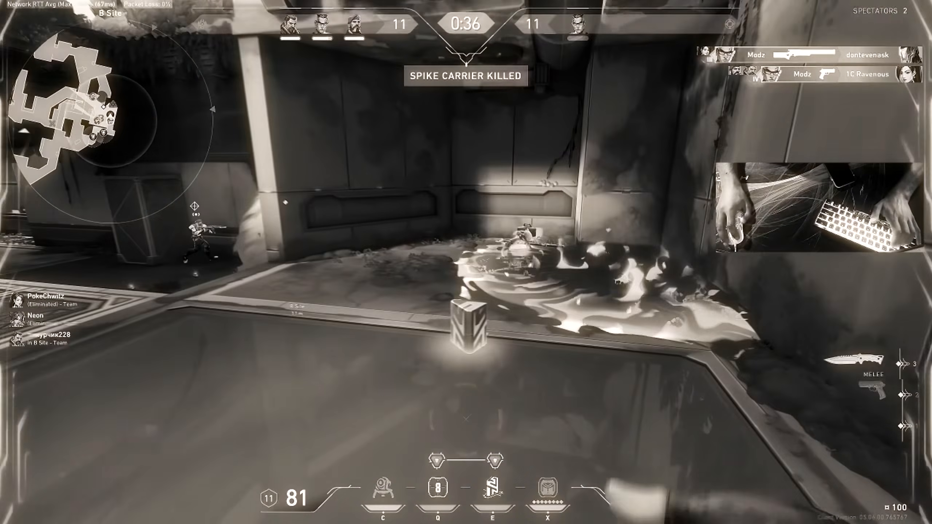
pyautogui.press('3')
pyautogui.press('1')
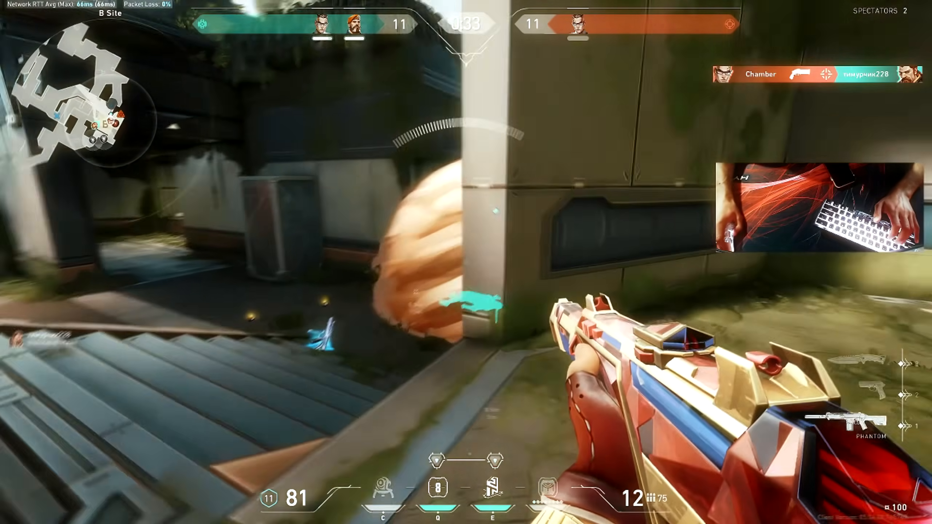
pyautogui.click(466, 262)
pyautogui.click(466, 262)
pyautogui.press('3')
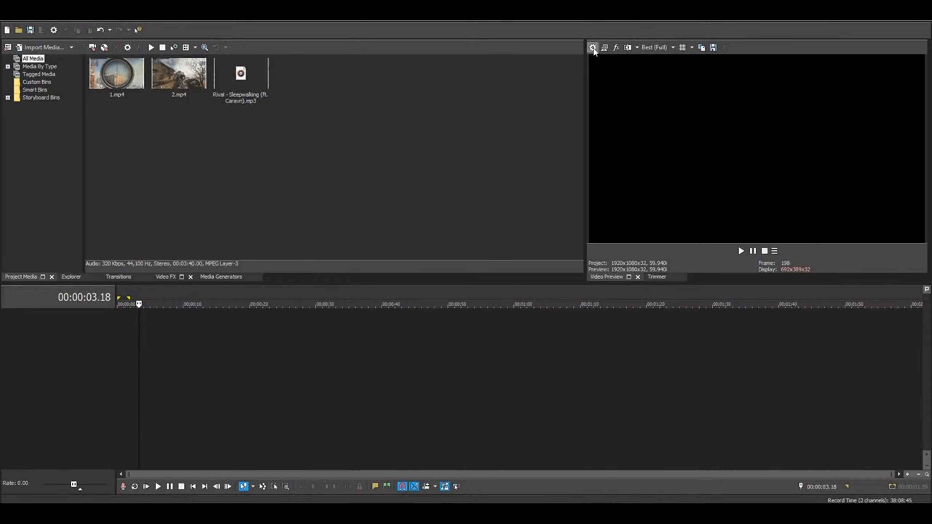
# Open the new project's properties, check the video width and height fields, and close the dialog.
pyautogui.click(592, 48)
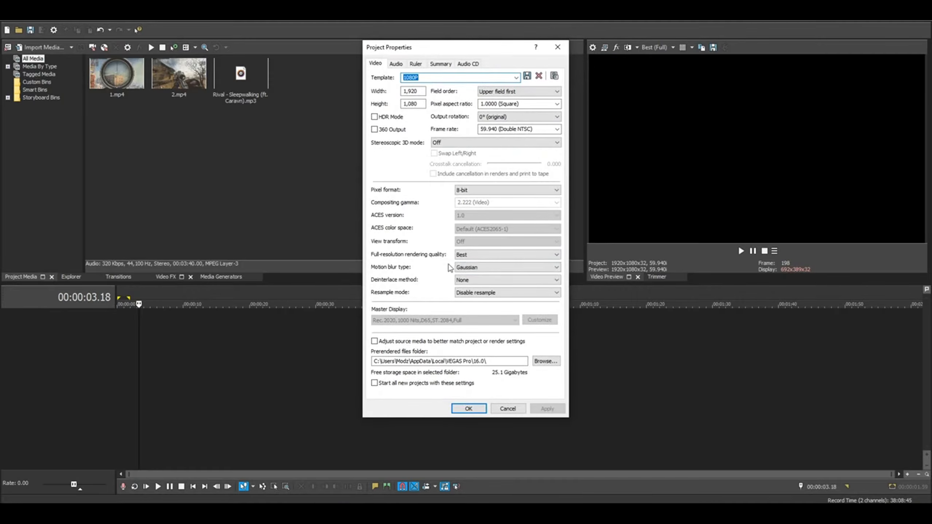
pyautogui.doubleClick(420, 90)
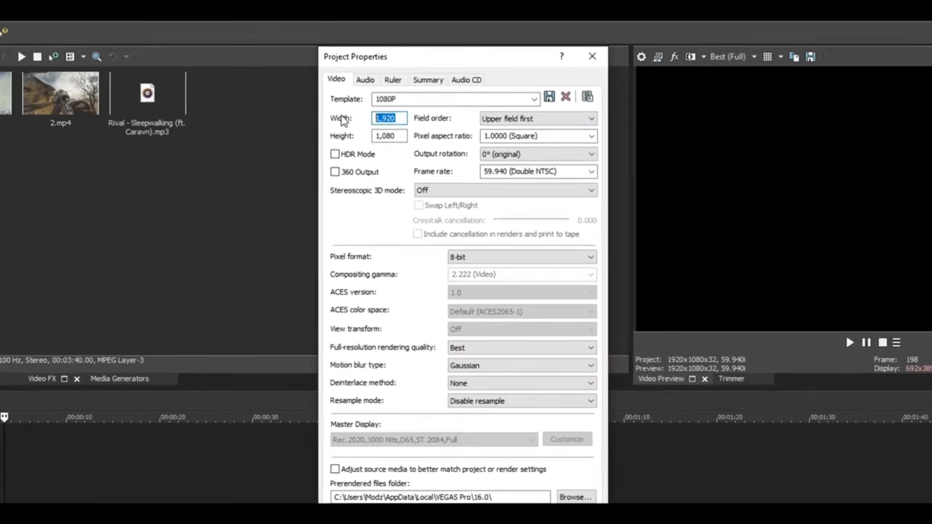
pyautogui.click(422, 91)
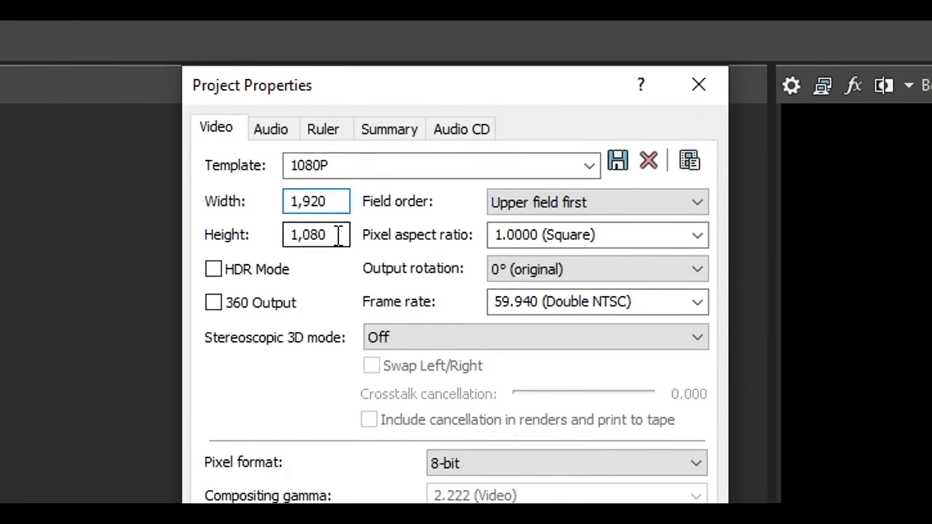
pyautogui.doubleClick(339, 236)
pyautogui.click(339, 235)
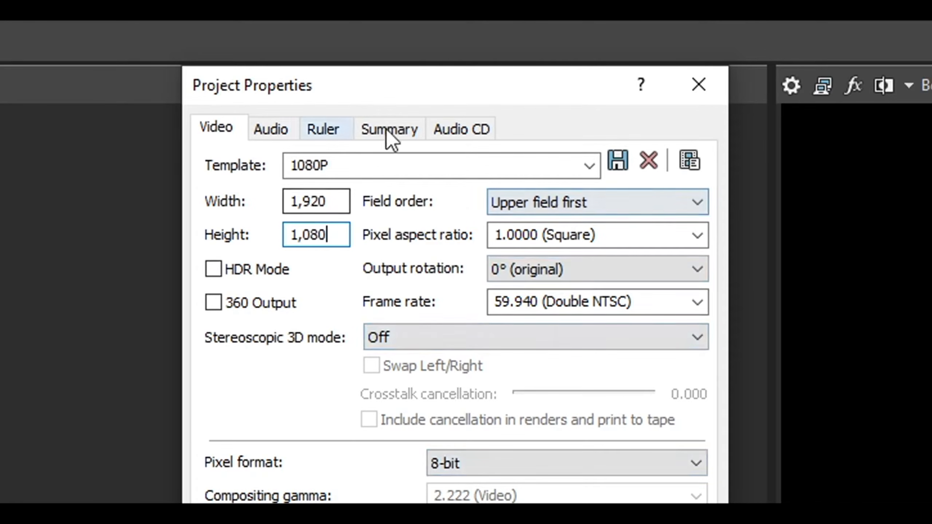
pyautogui.press('Return')
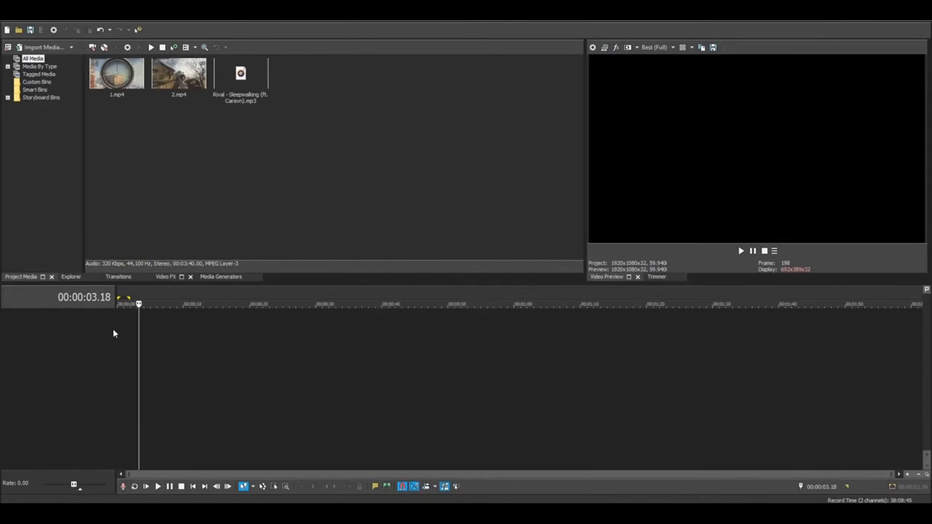
pyautogui.doubleClick(115, 331)
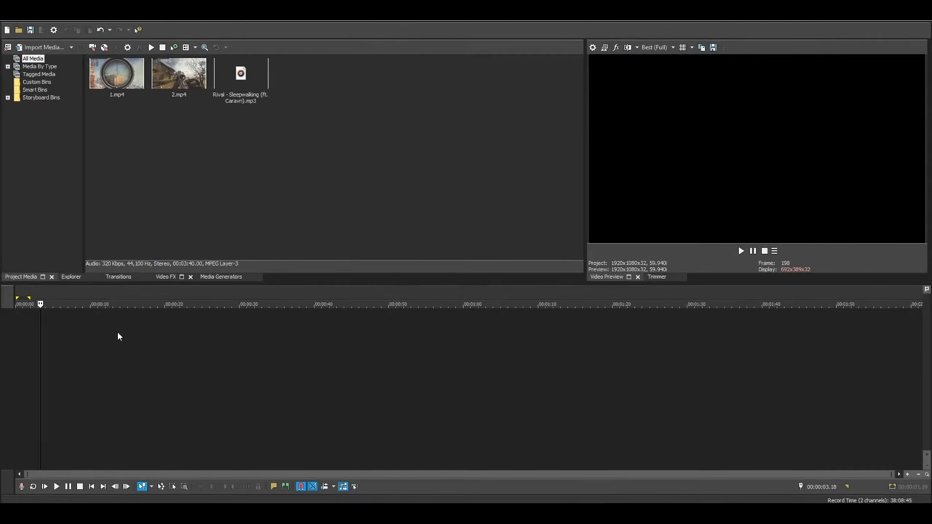
pyautogui.doubleClick(15, 324)
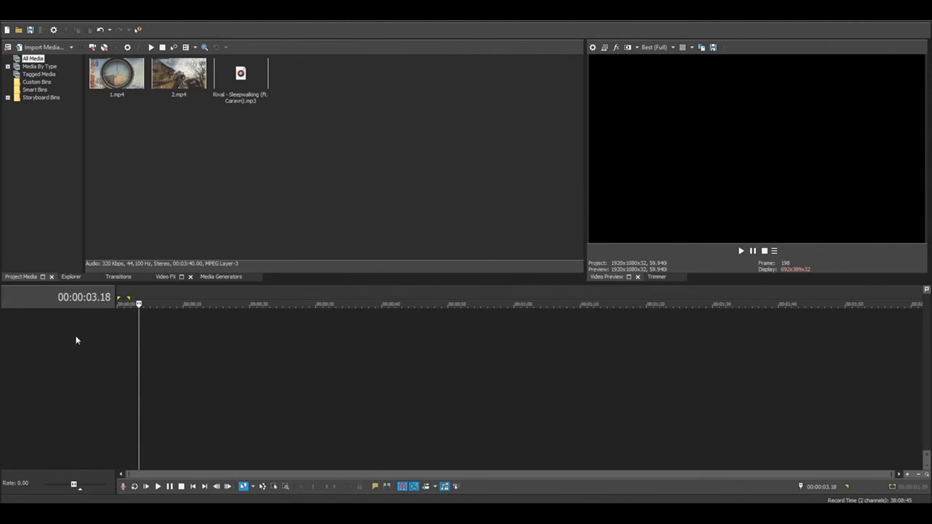
pyautogui.moveTo(94, 117); pyautogui.dragTo(237, 128)
pyautogui.click(107, 133)
pyautogui.moveTo(107, 133); pyautogui.dragTo(225, 128)
pyautogui.click(104, 121)
pyautogui.moveTo(103, 121); pyautogui.dragTo(220, 77)
pyautogui.click(113, 130)
pyautogui.moveTo(114, 129)
pyautogui.mouseDown()
pyautogui.moveTo(150, 115)
pyautogui.moveTo(122, 109)
pyautogui.moveTo(126, 135)
pyautogui.mouseUp()
pyautogui.click(144, 146)
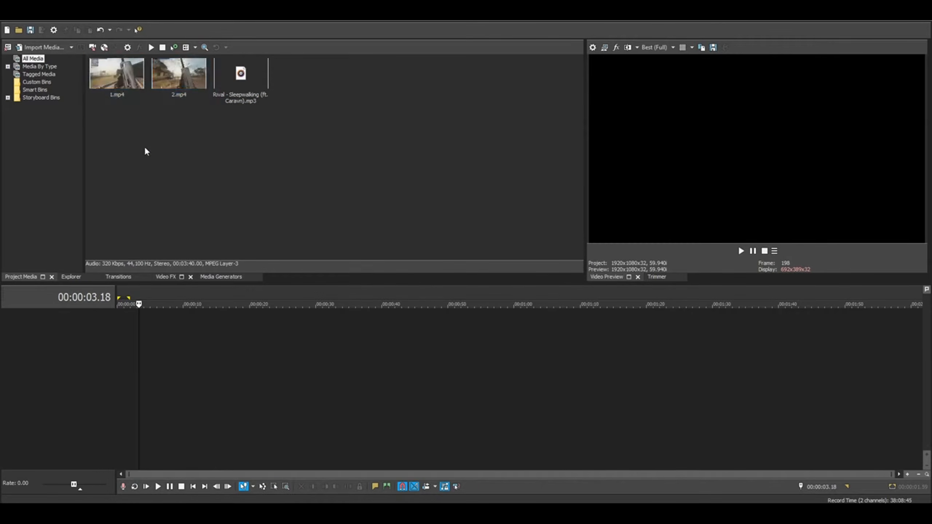
# Add Rival - Sleepwalking (ft. Caravn).mp3 at the start of the empty timeline and place the playhead at about 00:00:35.31.
pyautogui.moveTo(240, 82); pyautogui.dragTo(195, 338)
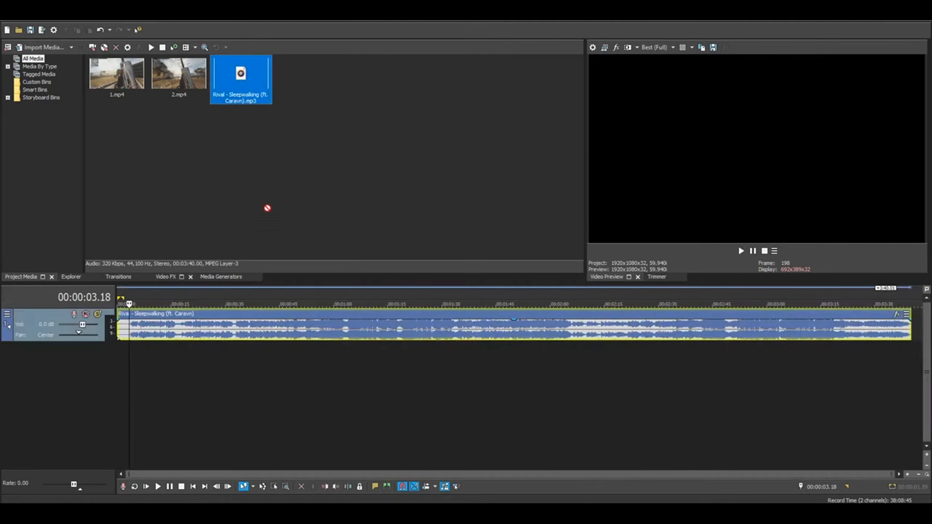
pyautogui.click(245, 332)
pyautogui.scroll(3, 328, 339)
pyautogui.scroll(2, 474, 350)
pyautogui.scroll(-4, 469, 348)
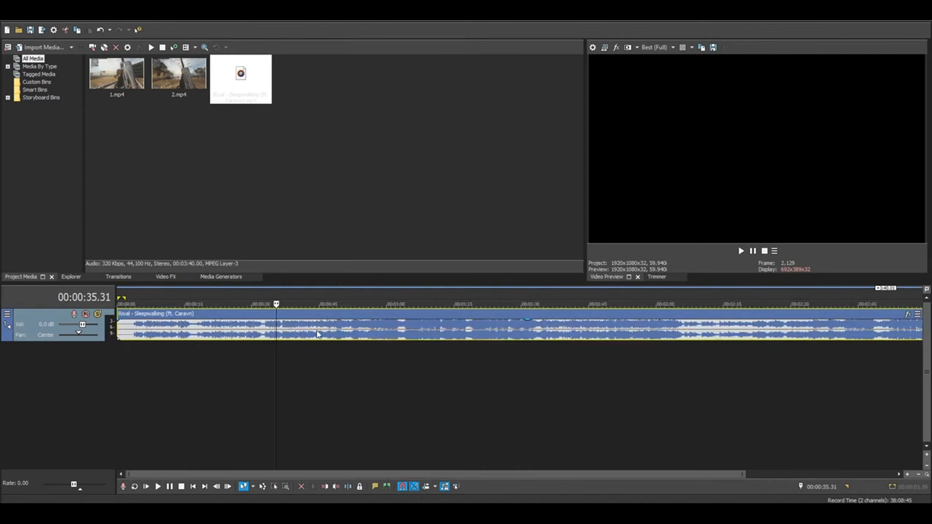
# Move the playhead to about 00:01:00.10 in the song and inspect the waveform around it.
pyautogui.scroll(2, 317, 334)
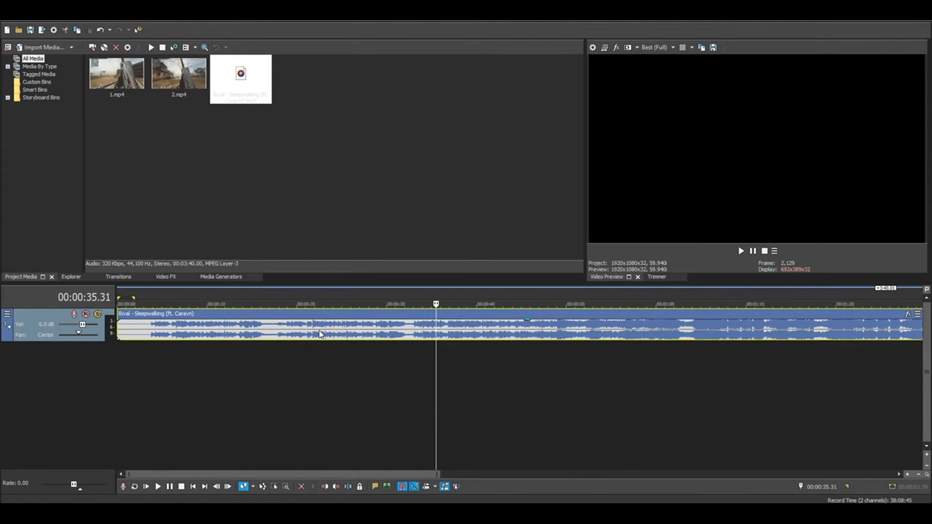
pyautogui.hscroll(5, 453, 354)
pyautogui.click(334, 332)
pyautogui.hscroll(-5, 335, 333)
pyautogui.scroll(3, 473, 339)
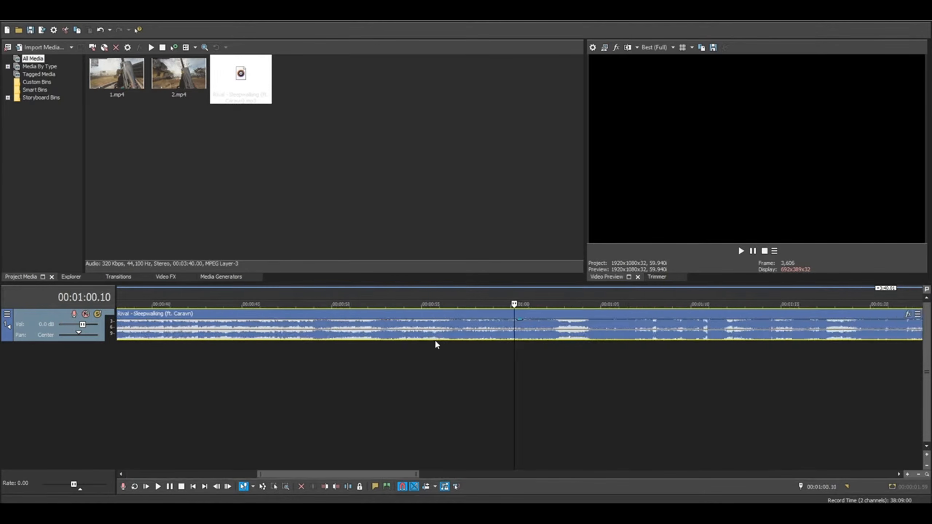
# Play the song from about 00:00:53 and lower the audio track's volume to -3.4 dB.
pyautogui.click(421, 335)
pyautogui.press('space')
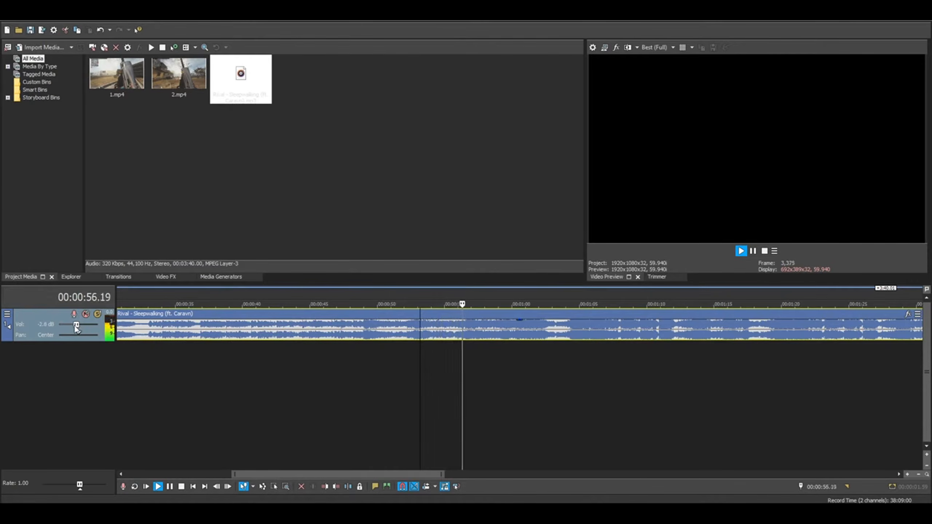
pyautogui.moveTo(82, 325); pyautogui.dragTo(76, 325)
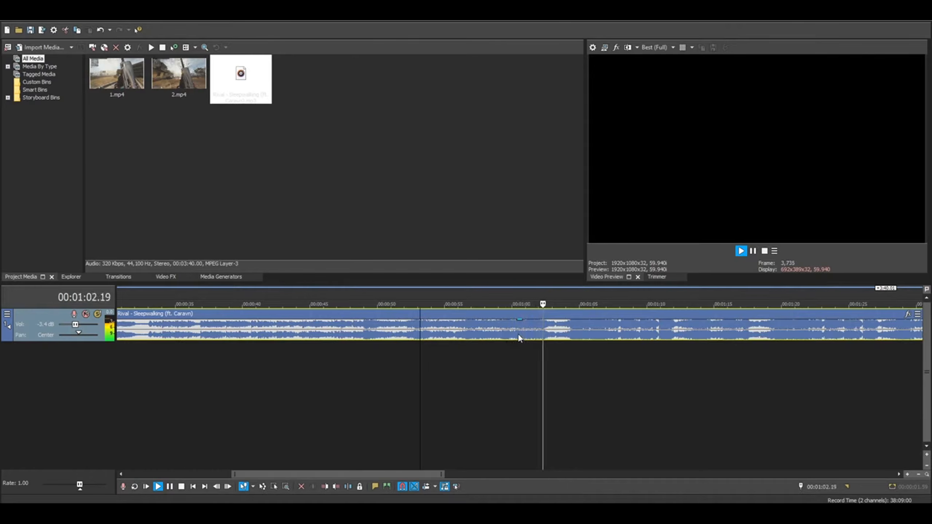
# Locate the beat drop in the song's waveform and add a marker there at 00:01:04.18.
pyautogui.scroll(5, 577, 351)
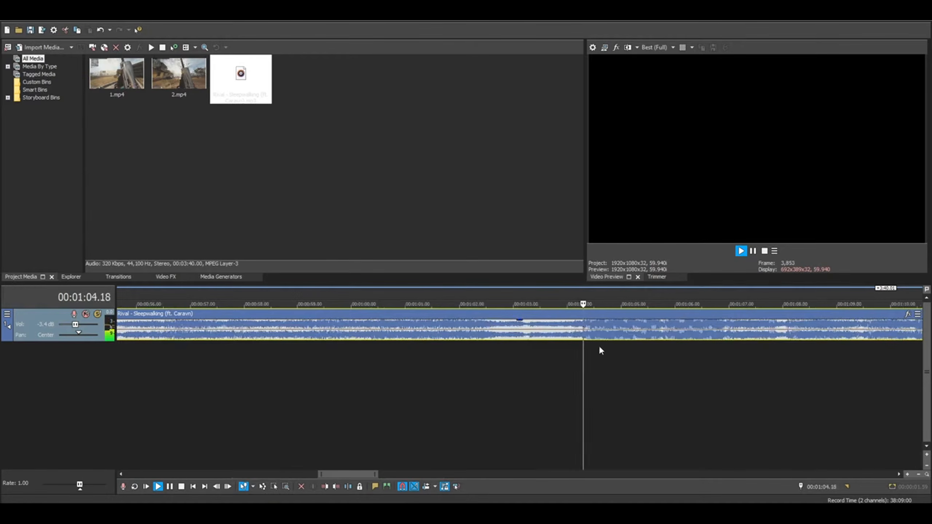
pyautogui.click(583, 325)
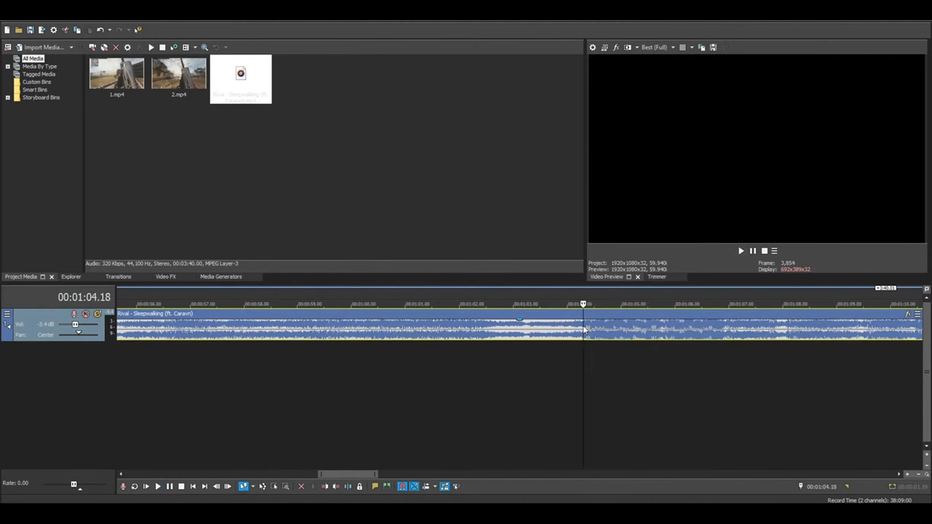
pyautogui.scroll(-5, 534, 335)
pyautogui.scroll(8, 498, 346)
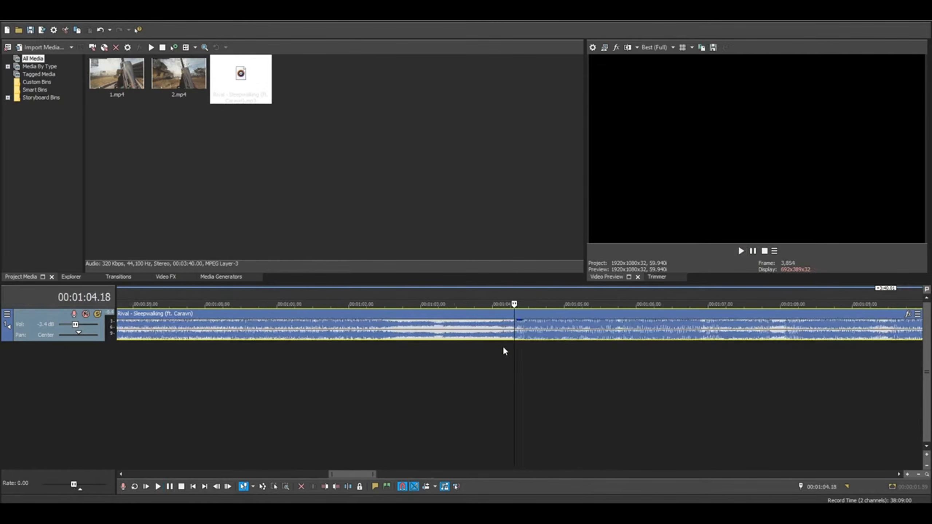
pyautogui.scroll(-3, 508, 352)
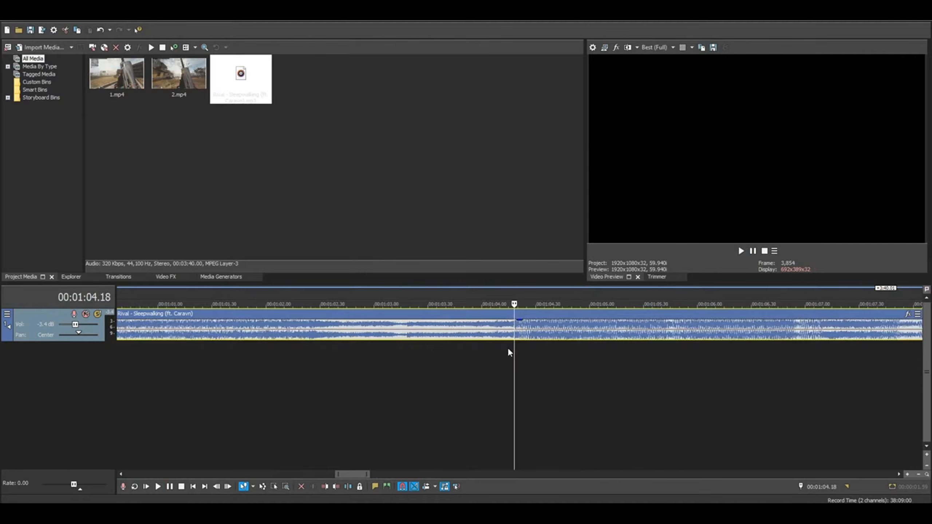
pyautogui.scroll(5, 509, 353)
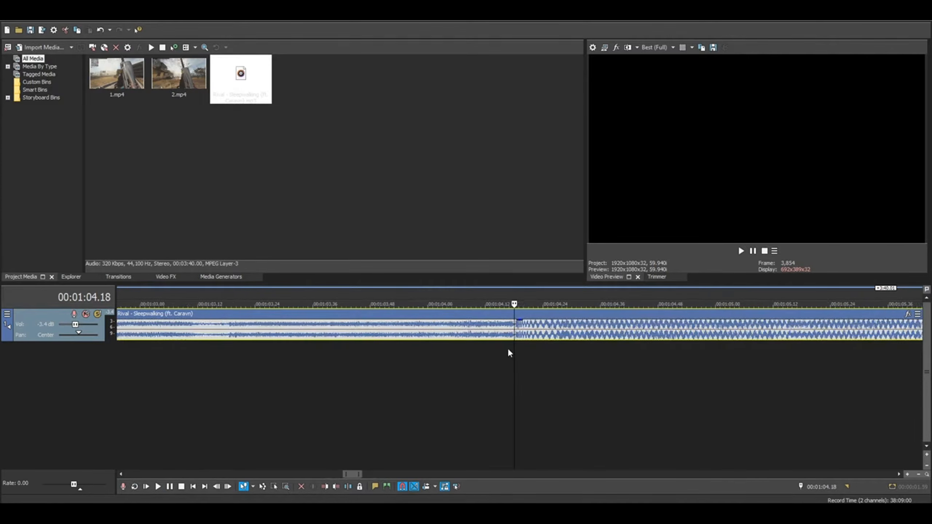
pyautogui.scroll(-2, 509, 351)
pyautogui.scroll(4, 509, 351)
pyautogui.press('space')
pyautogui.press('space')
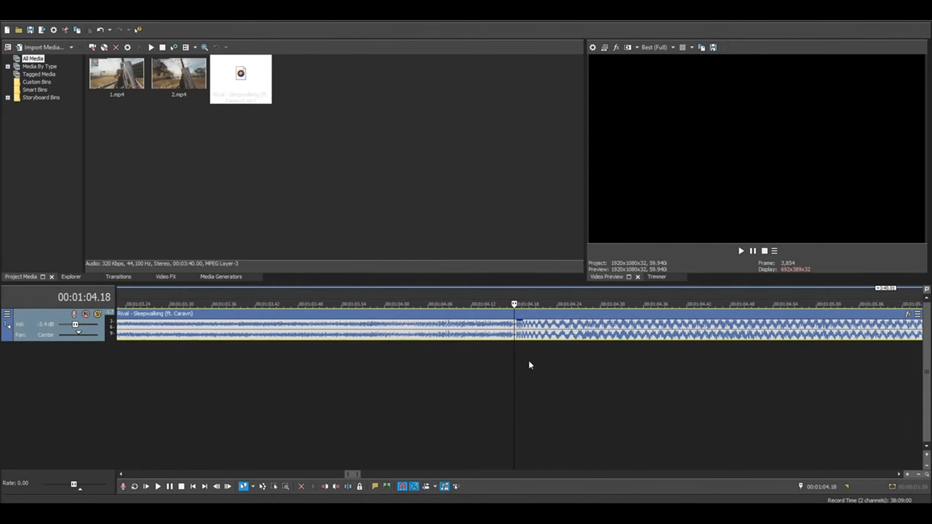
pyautogui.press('m')
pyautogui.scroll(-3, 527, 359)
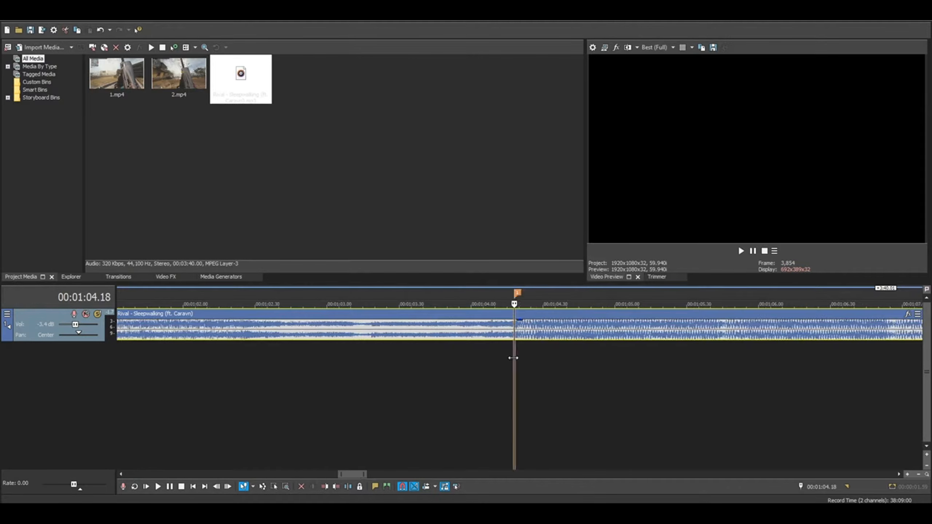
# Inspect the waveform around the marker at 00:01:04.18 and select the marker.
pyautogui.scroll(4, 525, 360)
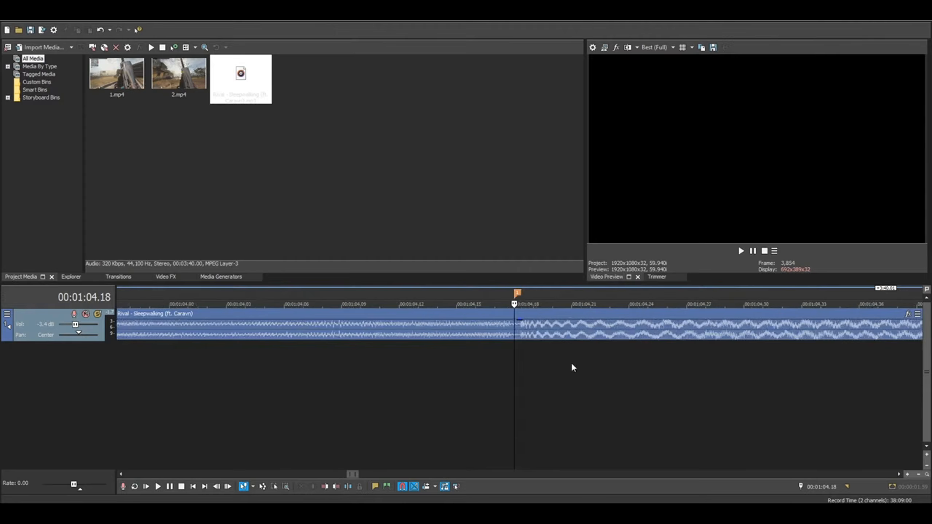
pyautogui.scroll(-4, 570, 363)
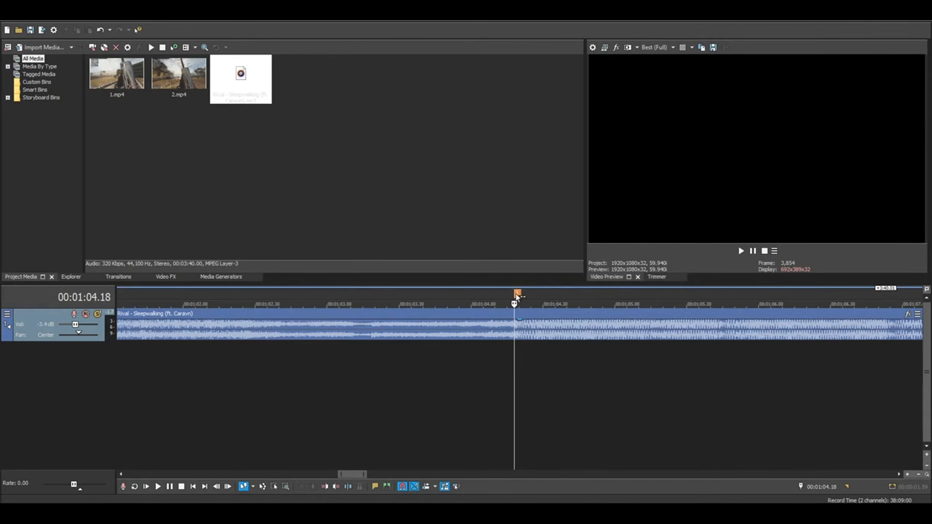
pyautogui.click(473, 364)
pyautogui.click(521, 295)
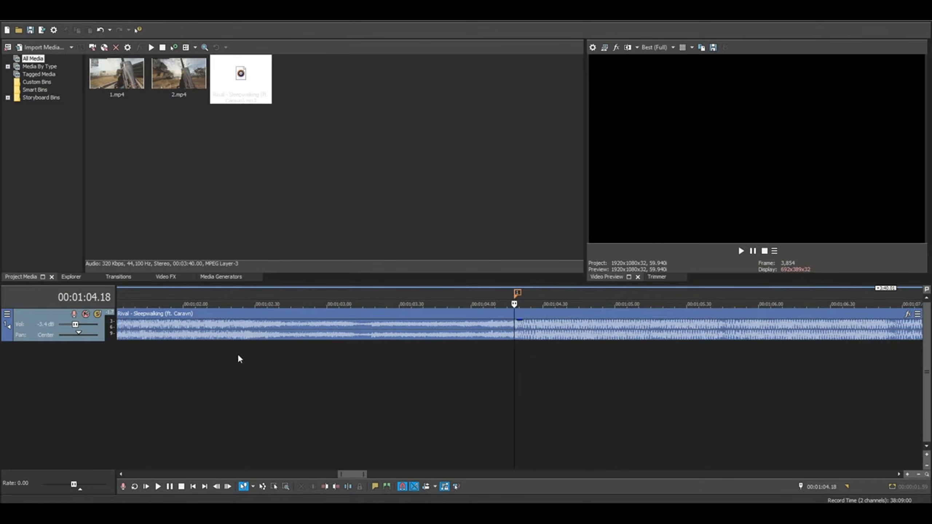
pyautogui.scroll(-1, 356, 364)
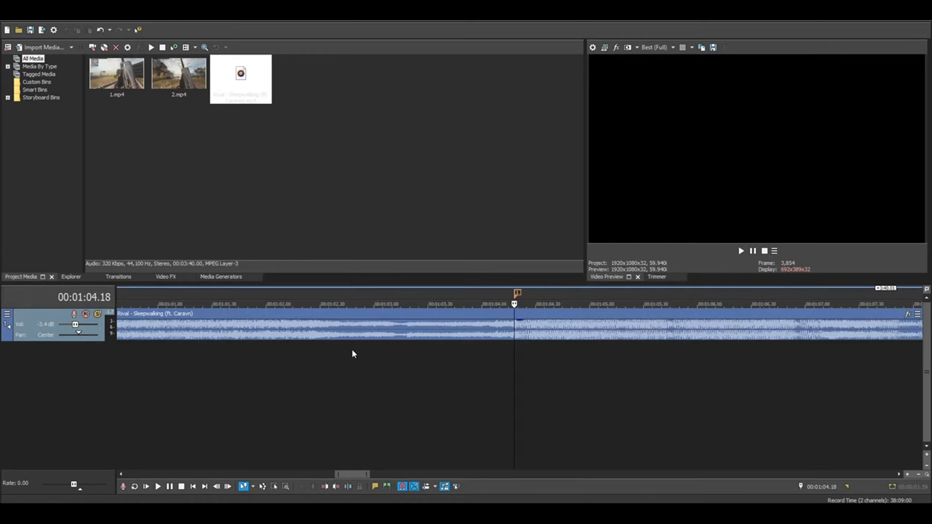
# Audition the song just before the beat-drop marker and add a second marker at 00:01:02.23.
pyautogui.click(388, 350)
pyautogui.press('space')
pyautogui.press('space')
pyautogui.click(179, 359)
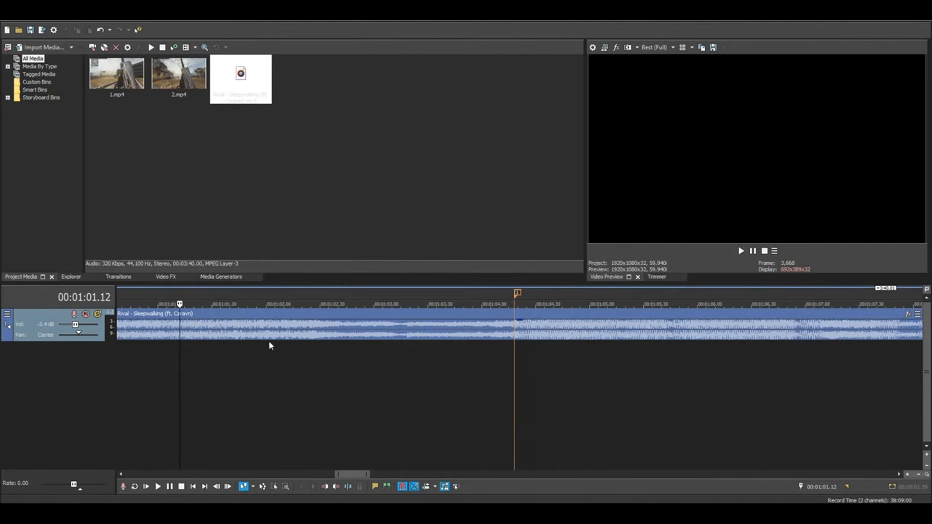
pyautogui.click(269, 351)
pyautogui.press('space')
pyautogui.press('space')
pyautogui.press('space')
pyautogui.click(307, 324)
pyautogui.press('space')
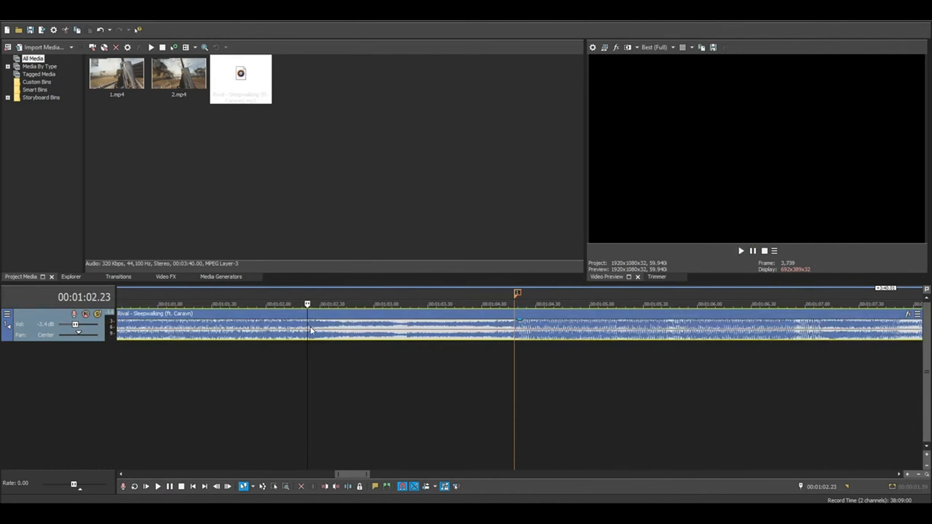
pyautogui.scroll(-2, 310, 326)
pyautogui.press('m')
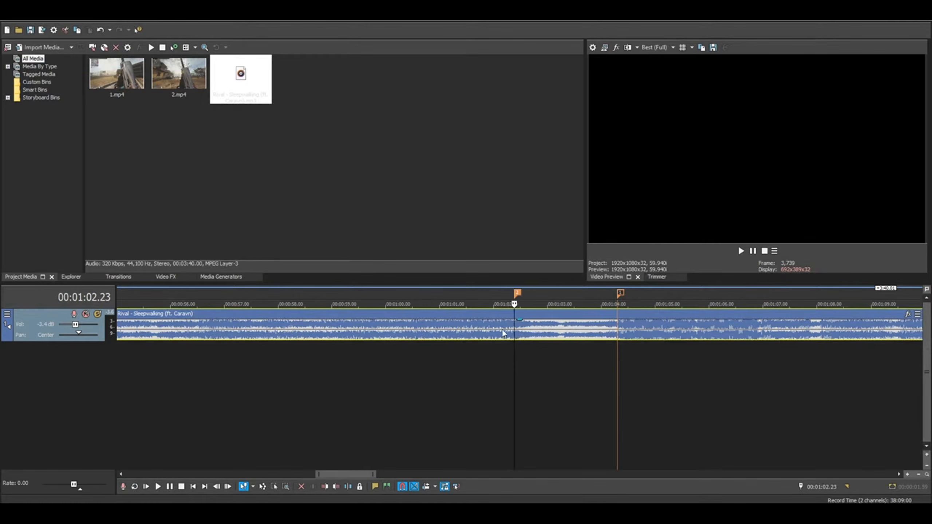
# Insert an empty video track above the song's audio track.
pyautogui.rightClick(51, 307)
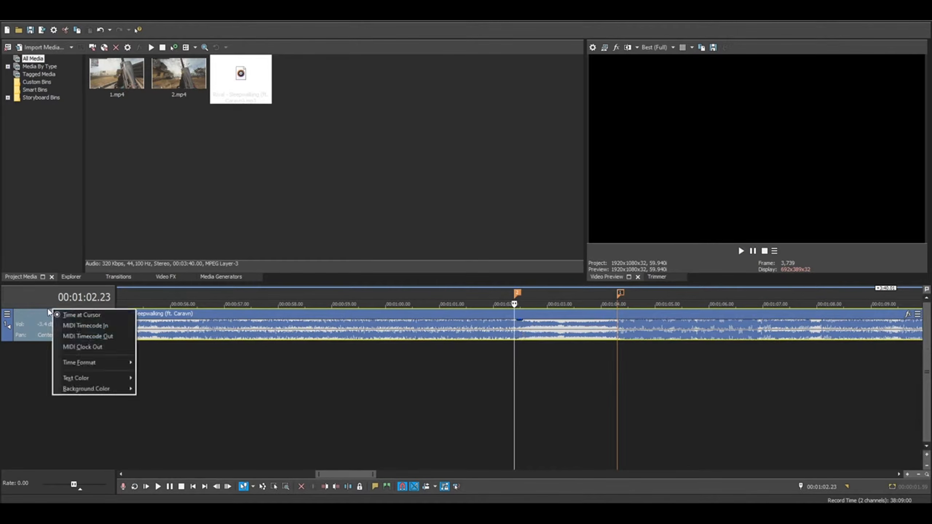
pyautogui.rightClick(47, 310)
pyautogui.click(51, 336)
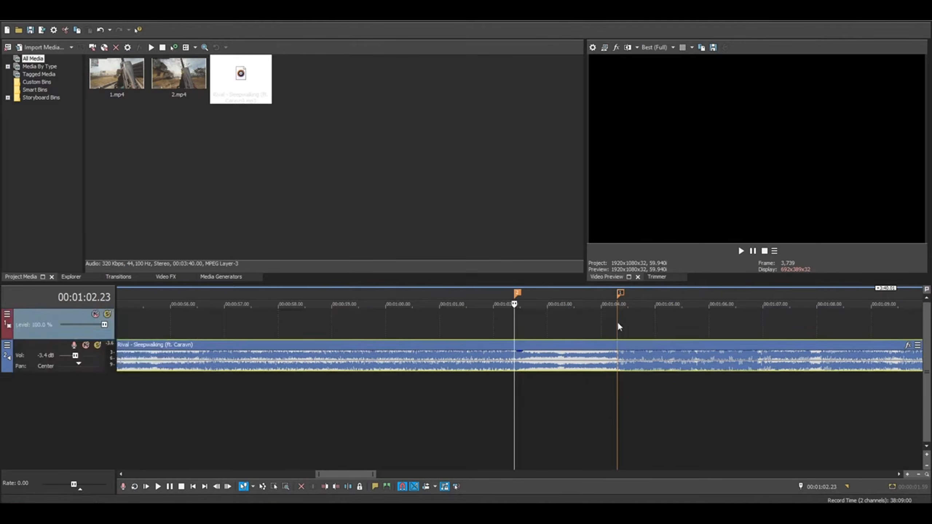
# Play the song across the beat-drop marker and listen for the next beats.
pyautogui.press('space')
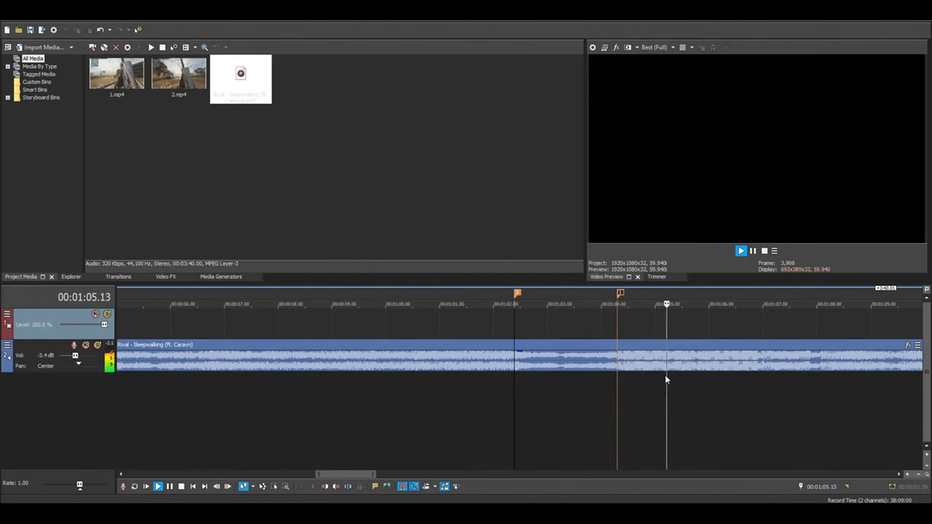
pyautogui.press('space')
pyautogui.scroll(2, 515, 323)
pyautogui.press('space')
pyautogui.click(653, 324)
pyautogui.scroll(3, 654, 325)
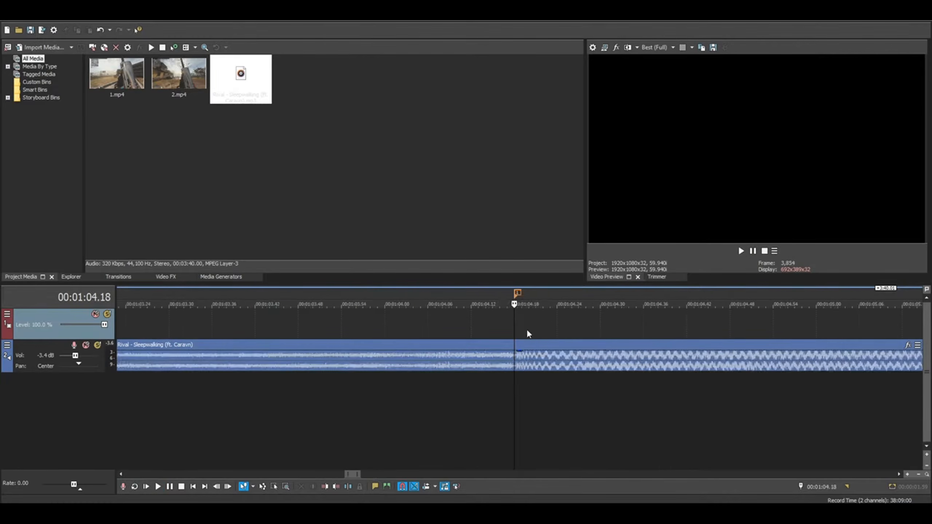
pyautogui.scroll(-3, 516, 330)
pyautogui.press('space')
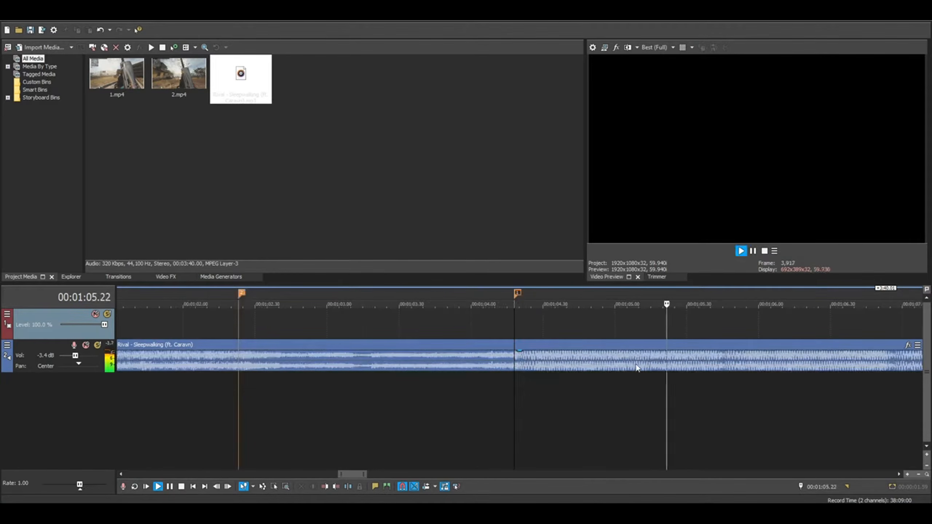
# Find the first beat after the drop by listening around it and add a marker at 00:01:05.12.
pyautogui.click(644, 362)
pyautogui.press('space')
pyautogui.scroll(4, 653, 374)
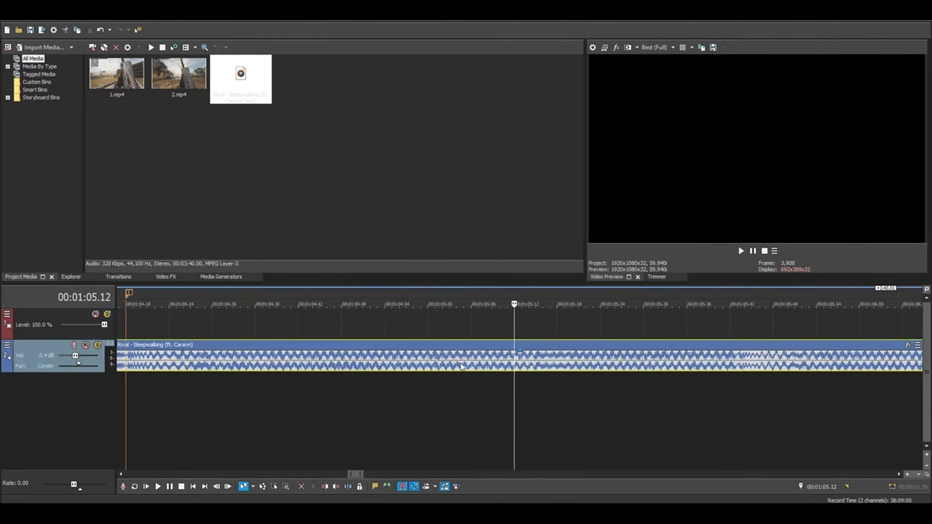
pyautogui.click(126, 328)
pyautogui.press('space')
pyautogui.press('space')
pyautogui.click(537, 356)
pyautogui.press('space')
pyautogui.press('space')
pyautogui.scroll(-2, 536, 355)
pyautogui.press('space')
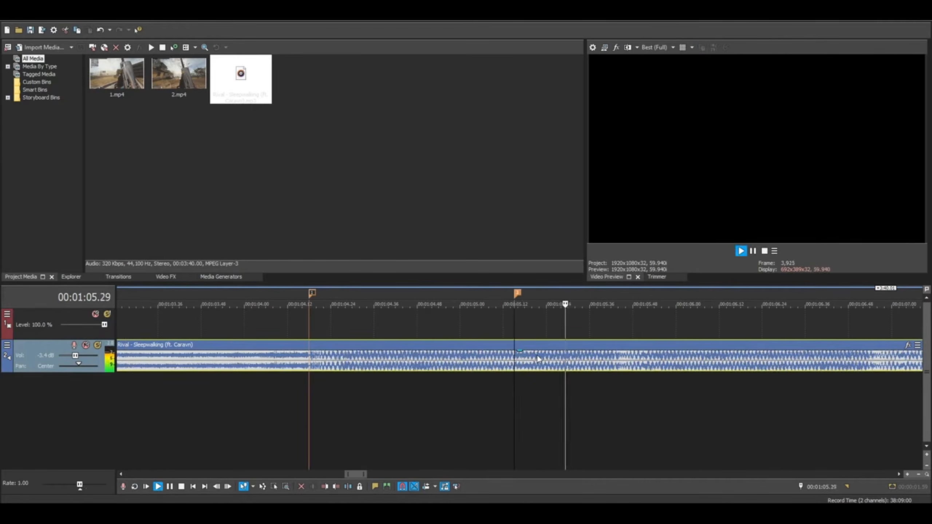
# Replay the song from just before the drop and mark the following beat at 00:01:05.43.
pyautogui.click(298, 322)
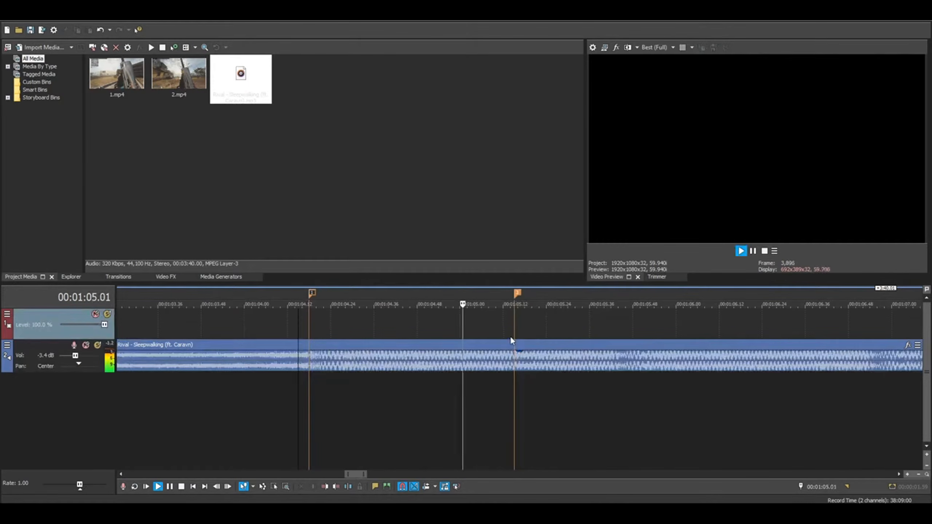
pyautogui.press('space')
pyautogui.press('space')
pyautogui.click(615, 356)
pyautogui.press('m')
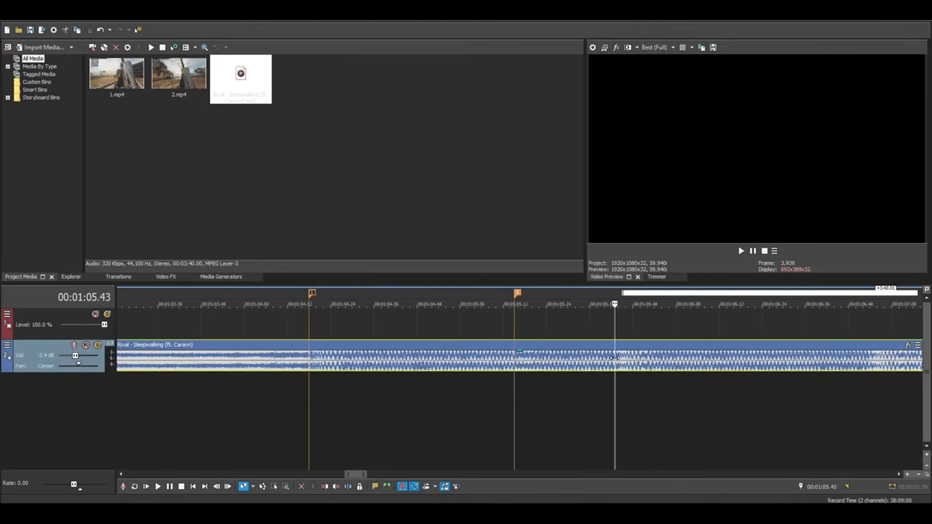
pyautogui.scroll(-2, 512, 337)
# Play on from the drop to the next beat and add a marker at 00:01:06.52.
pyautogui.press('space')
pyautogui.click(307, 321)
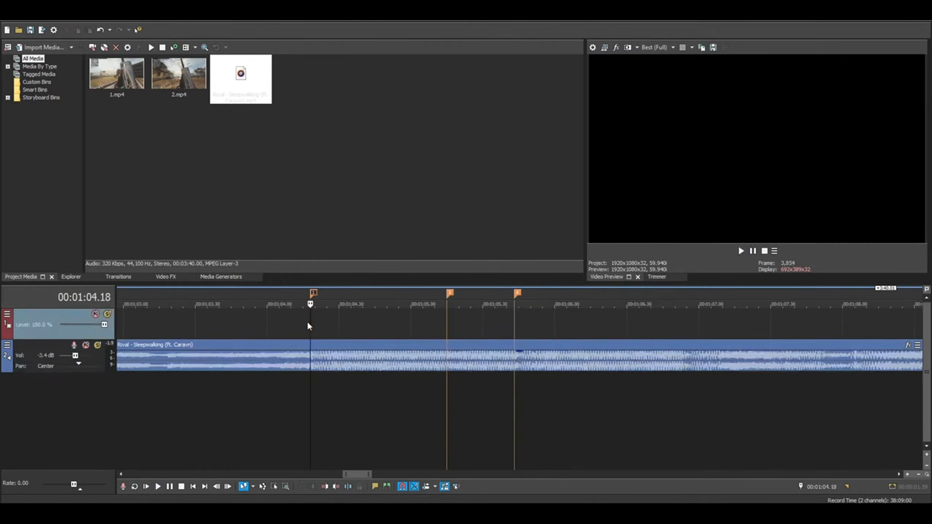
pyautogui.press('space')
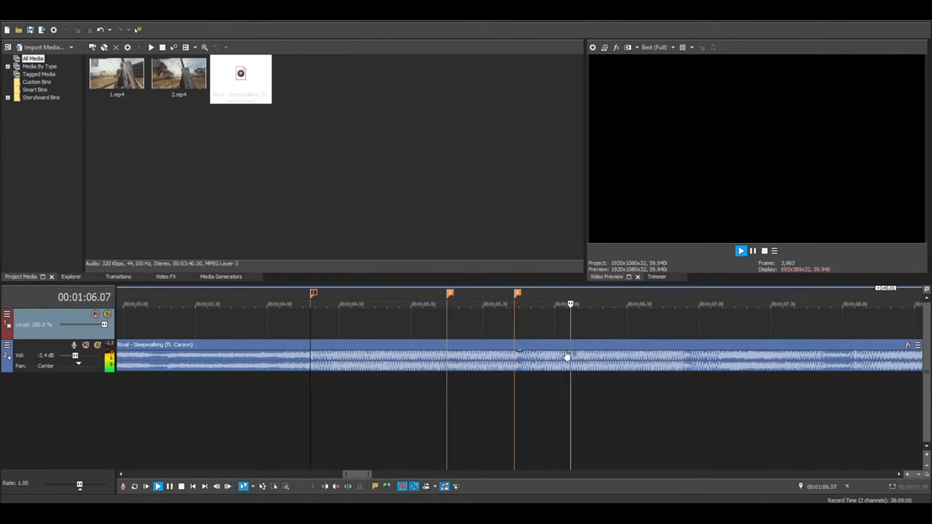
pyautogui.click(678, 359)
pyautogui.click(666, 359)
pyautogui.click(678, 358)
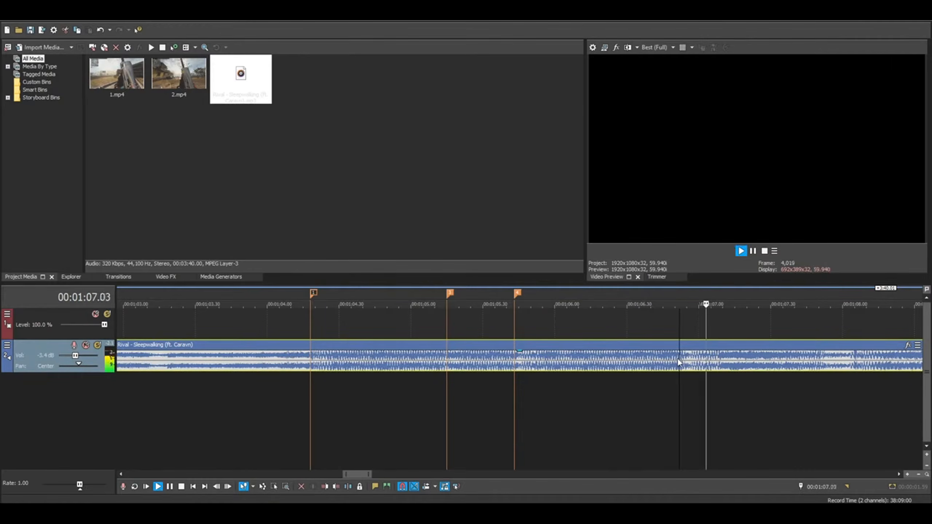
pyautogui.press('space')
pyautogui.scroll(-3, 673, 358)
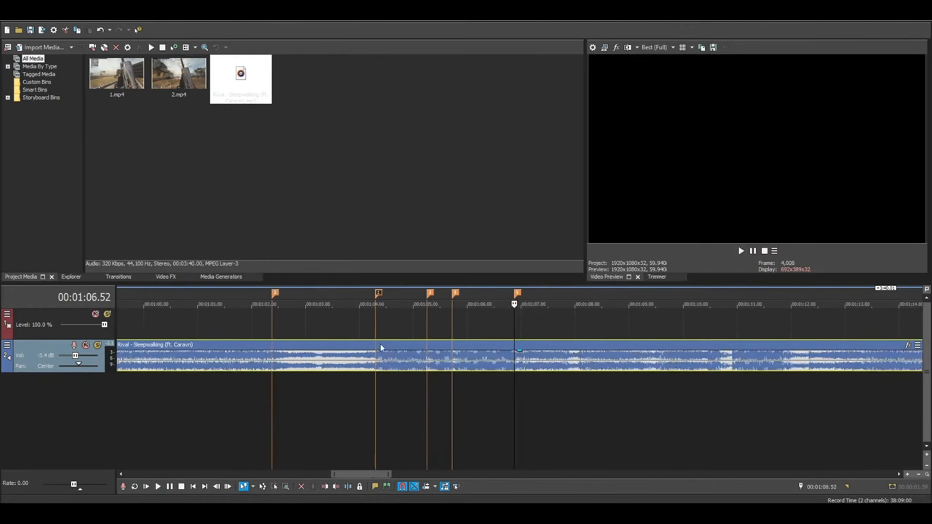
# Review the beat markers from 00:01:02.23 to 00:01:05.43, playing the song from the drop.
pyautogui.click(271, 321)
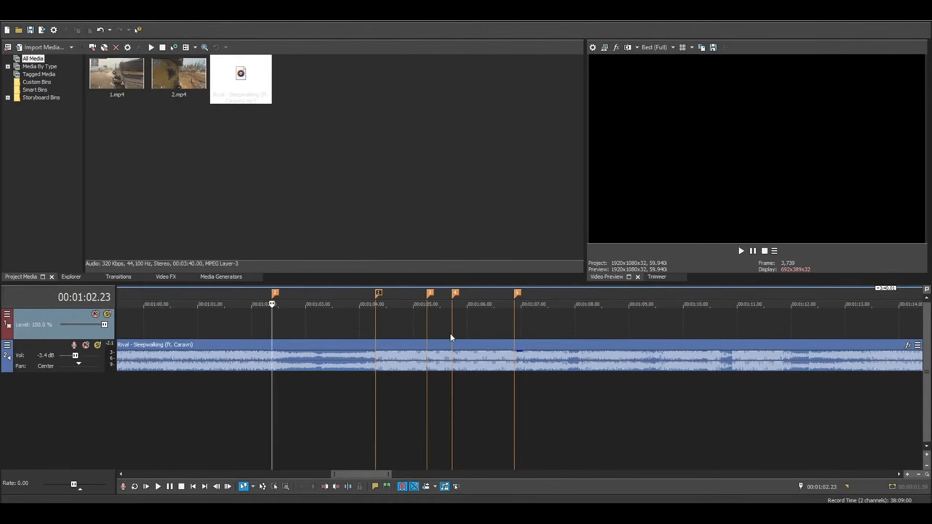
pyautogui.hotkey('ctrl', 'Right')
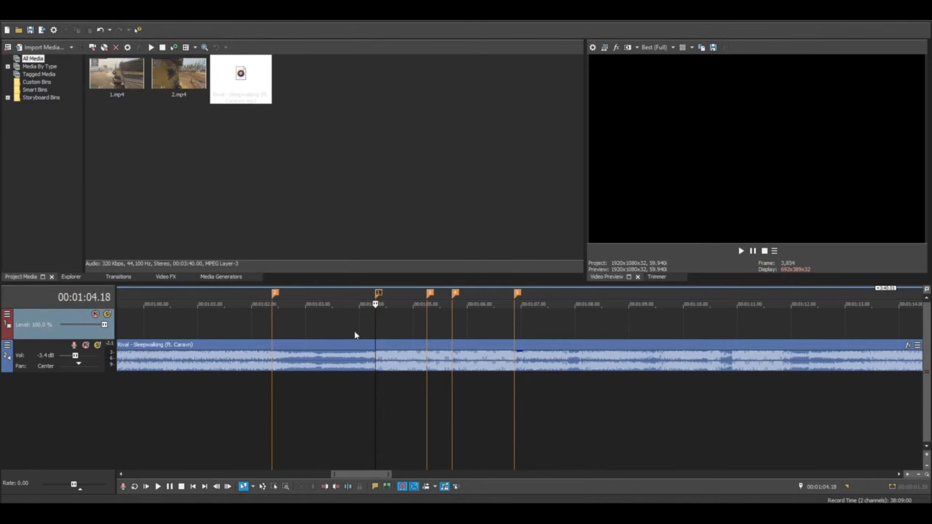
pyautogui.press('space')
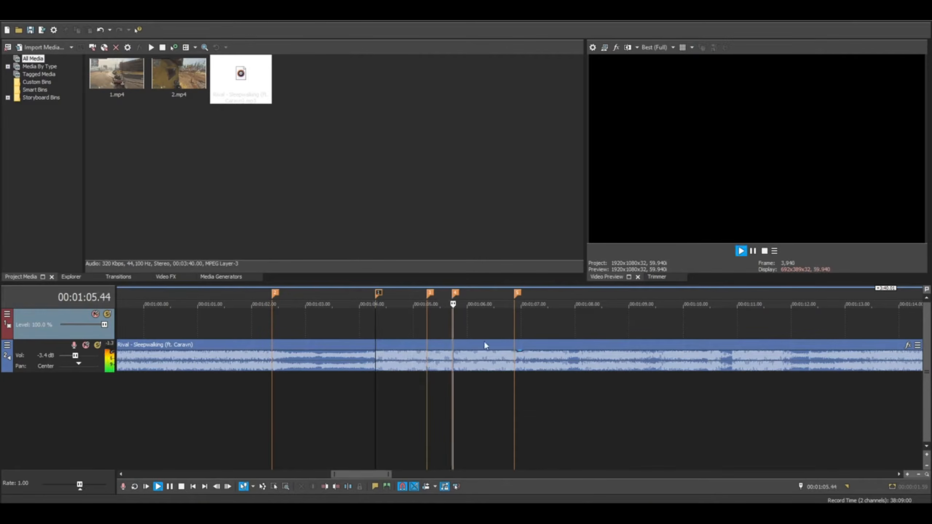
pyautogui.press('space')
pyautogui.click(452, 324)
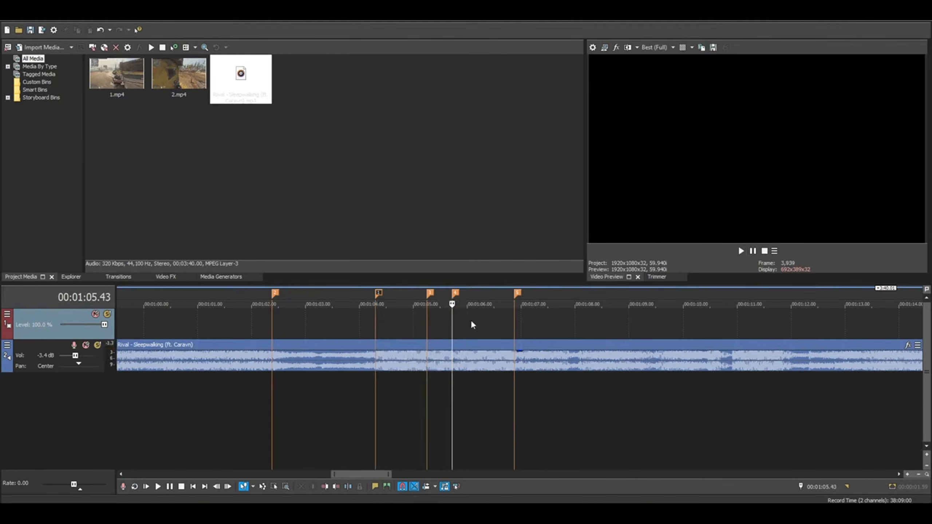
# Add 2.mp4 to the video track shortly after the last beat marker, delete its audio, and select the video clip at 00:01:11.40.
pyautogui.moveTo(155, 82); pyautogui.dragTo(581, 331)
pyautogui.click(515, 202)
pyautogui.click(583, 347)
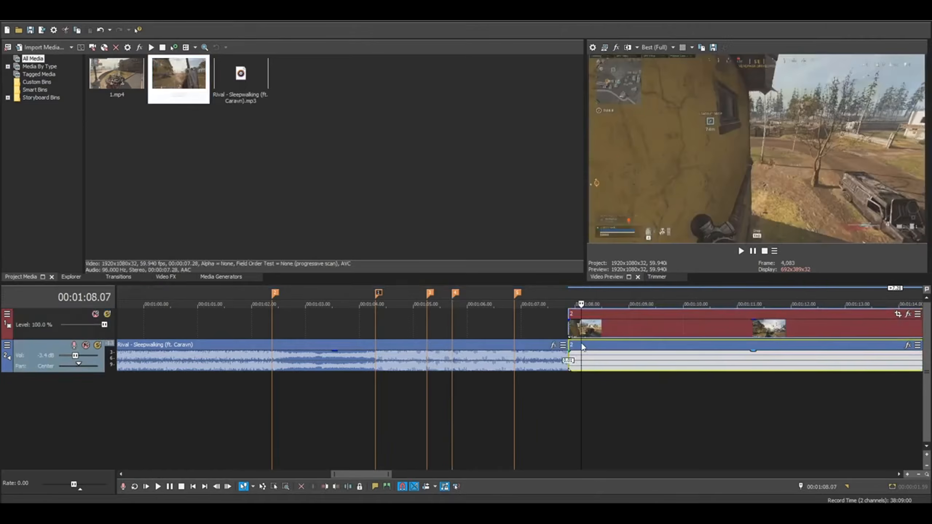
pyautogui.press('Delete')
pyautogui.scroll(-3, 635, 336)
pyautogui.click(635, 336)
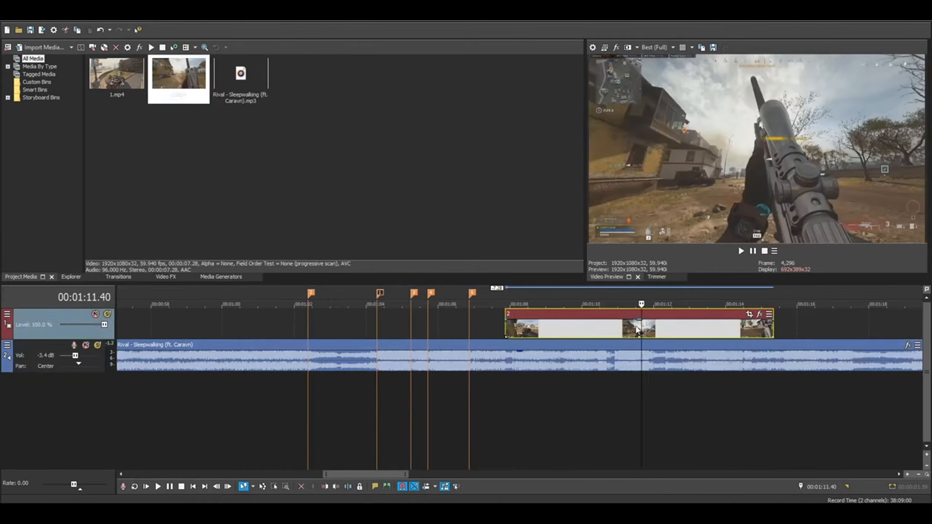
# Play the 2.mp4 clip from near its start with the song track muted, and unmute the song again.
pyautogui.click(527, 329)
pyautogui.press('space')
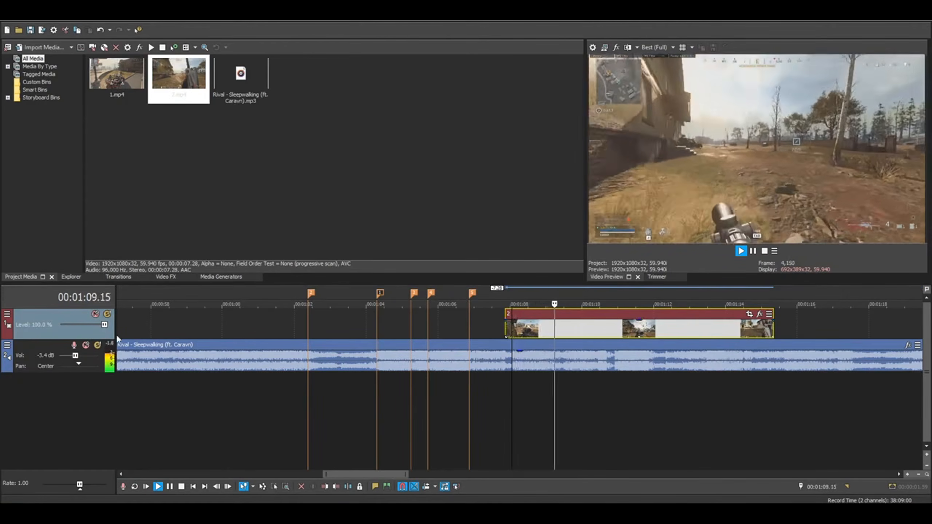
pyautogui.click(87, 345)
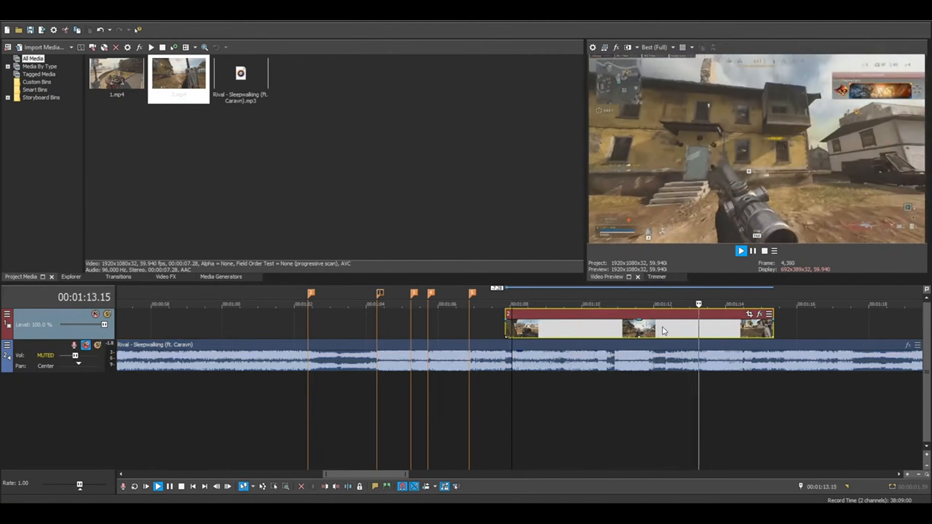
pyautogui.press('space')
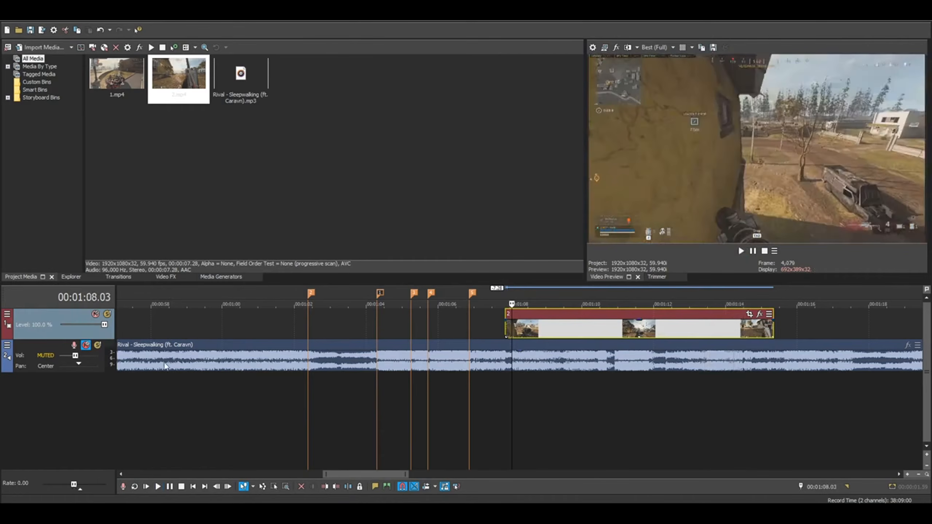
pyautogui.click(87, 347)
# Play the song from just before the drop marker and review the beat markers that follow it.
pyautogui.click(378, 322)
pyautogui.press('space')
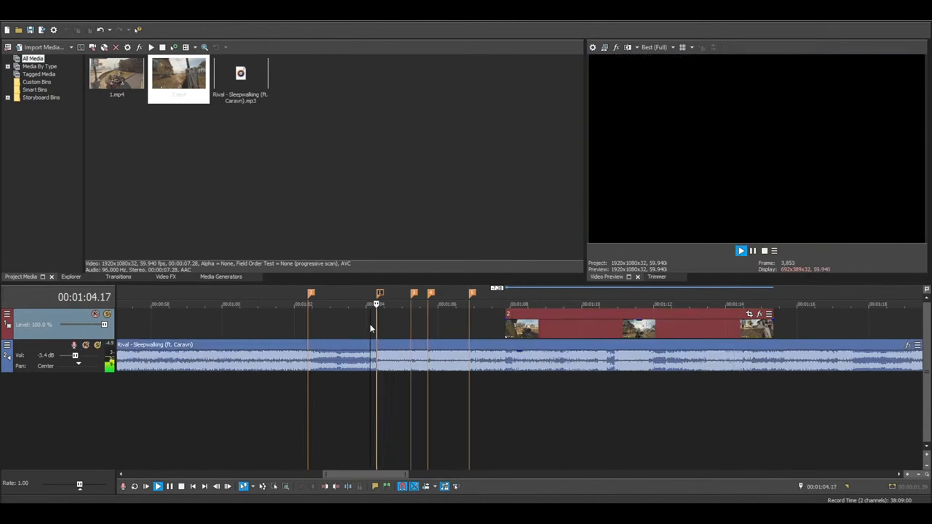
pyautogui.click(411, 327)
pyautogui.click(378, 325)
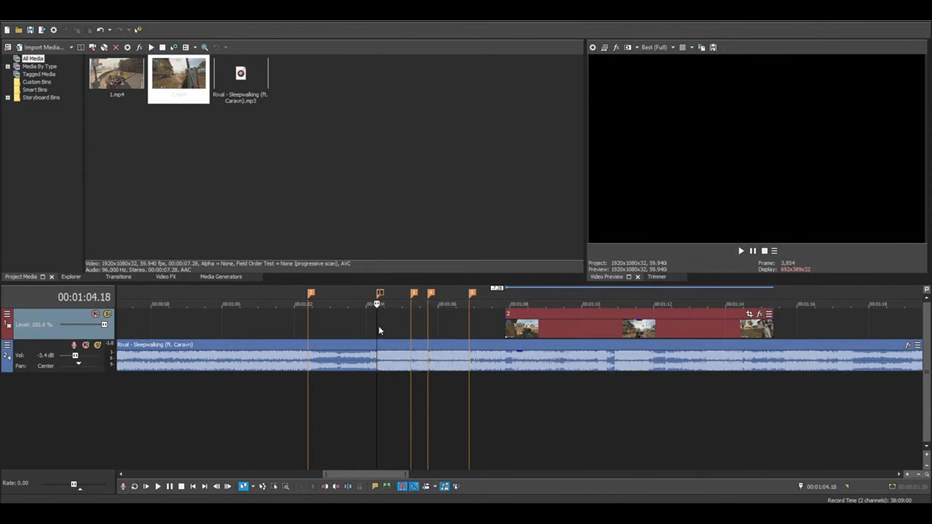
pyautogui.click(428, 319)
pyautogui.click(380, 323)
# Look through the 2.mp4 clip for the moment the sniper shot is fired, up to about 00:01:11.19.
pyautogui.click(522, 328)
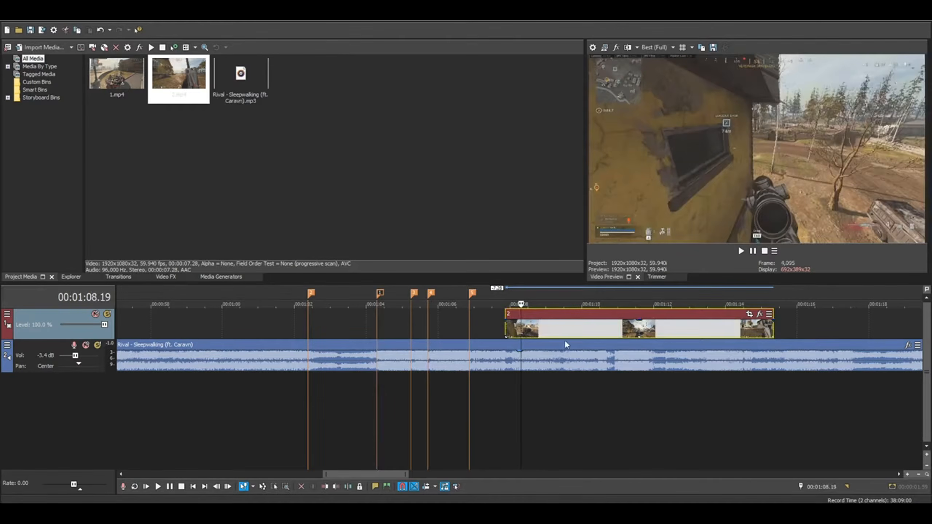
pyautogui.click(537, 331)
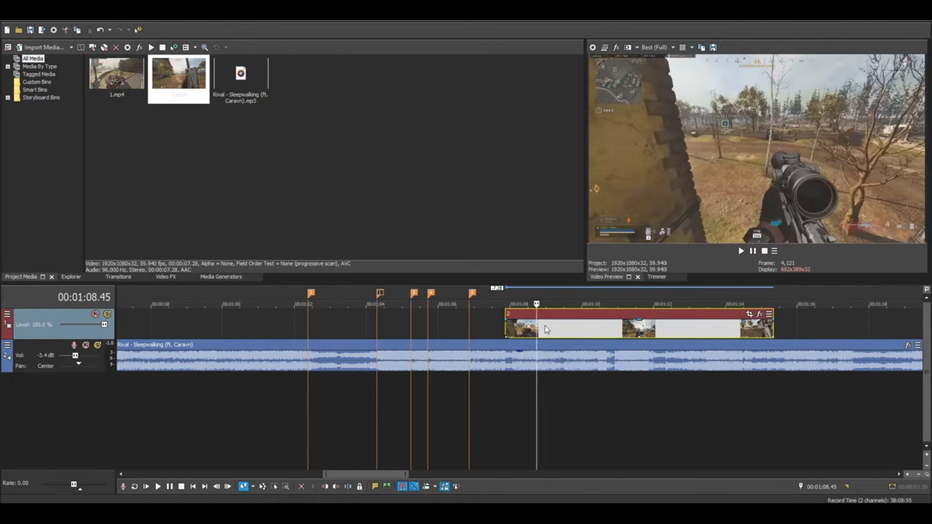
pyautogui.click(578, 326)
pyautogui.press('space')
pyautogui.click(617, 327)
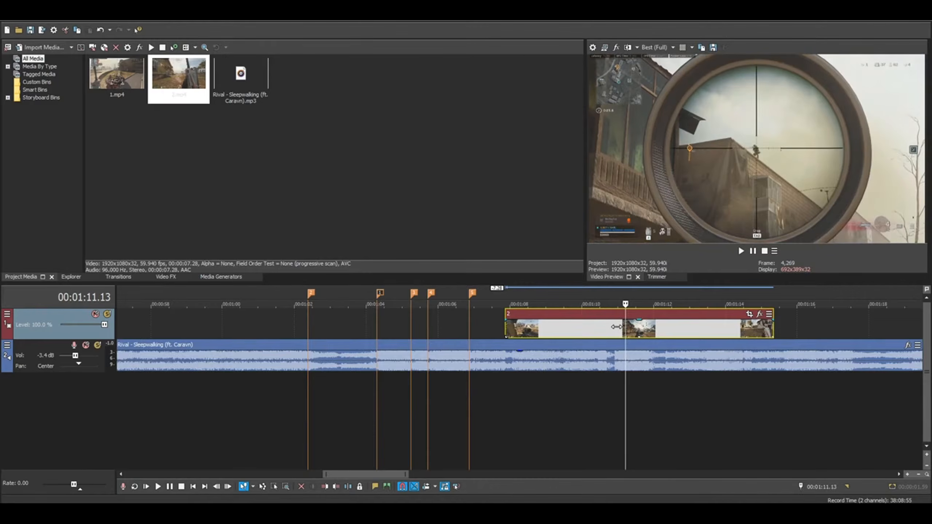
pyautogui.scroll(-6, 545, 333)
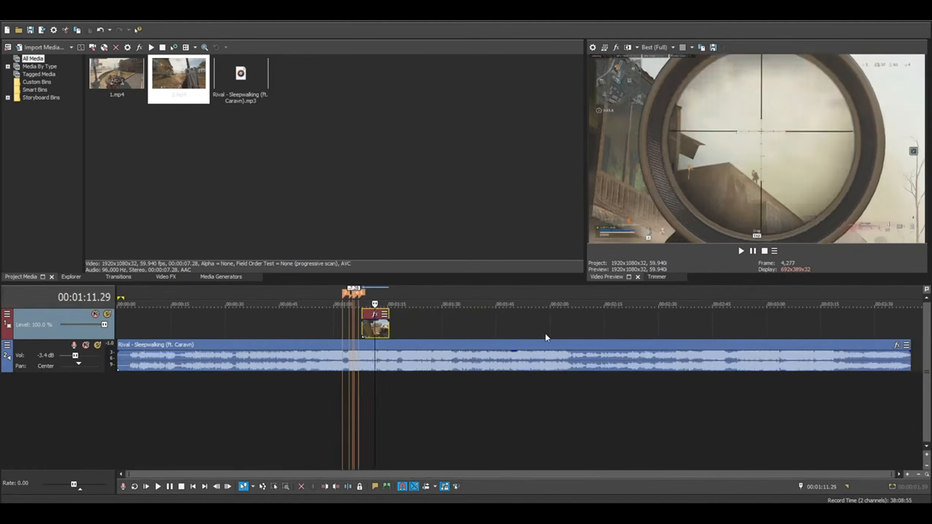
pyautogui.scroll(1, 427, 334)
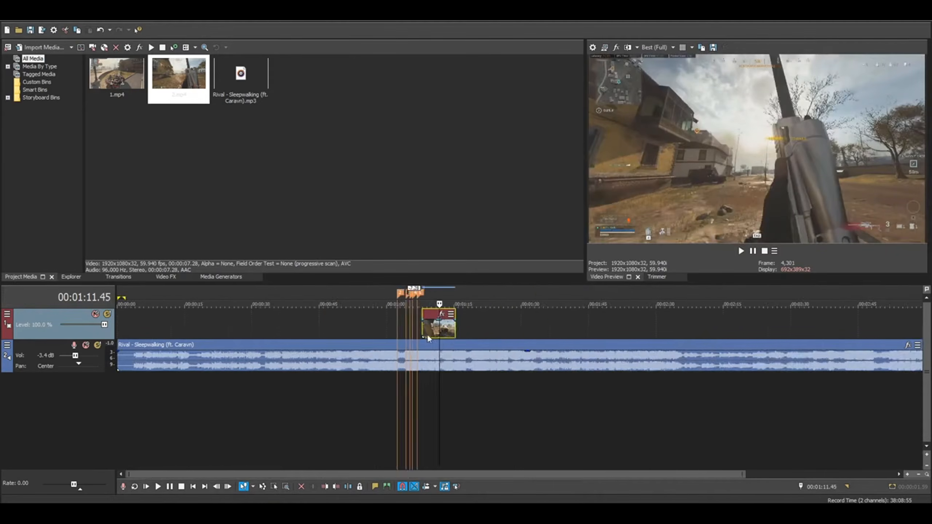
pyautogui.scroll(6, 428, 335)
pyautogui.press('j')
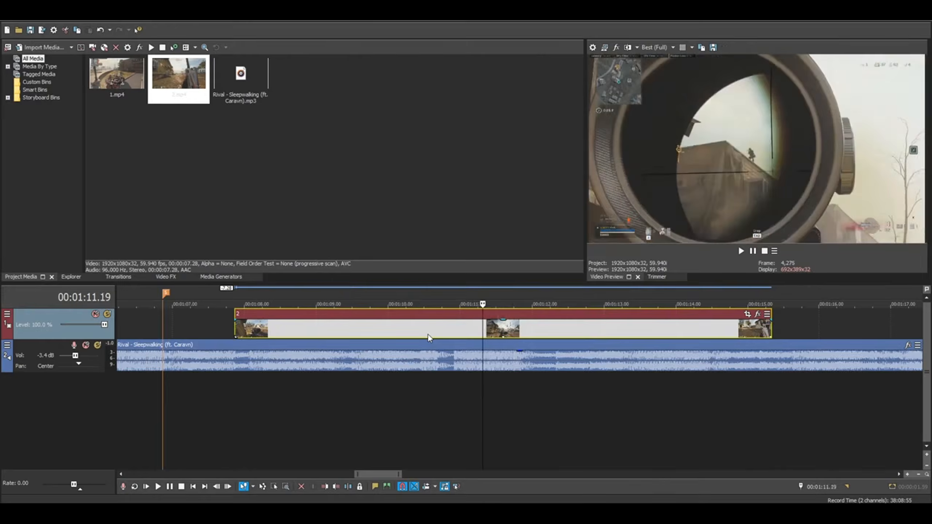
# Step frame by frame around the sniper shot and split the video clip at 00:01:11.20.
pyautogui.press('Right')
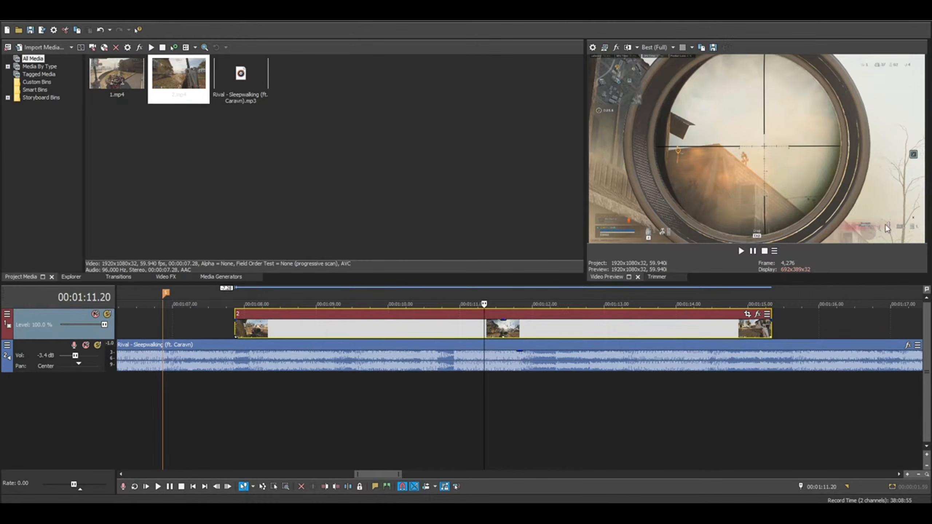
pyautogui.press('Left')
pyautogui.press('Left')
pyautogui.press('Left')
pyautogui.press('Left')
pyautogui.press('Right')
pyautogui.press('Right')
pyautogui.press('Right')
pyautogui.press('Right')
pyautogui.press('s')
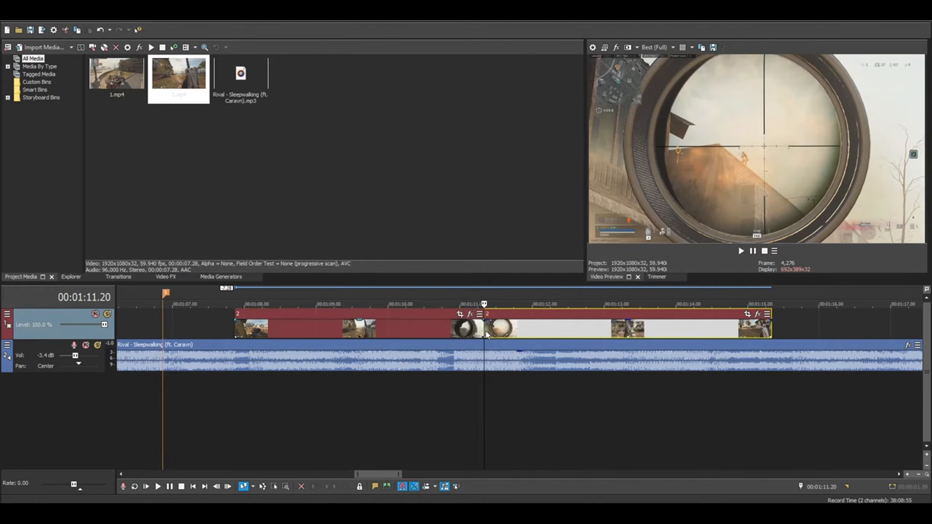
# Compare both parts of the split clip and delete the part before the sniper shot.
pyautogui.click(462, 328)
pyautogui.click(524, 328)
pyautogui.click(430, 328)
pyautogui.click(369, 326)
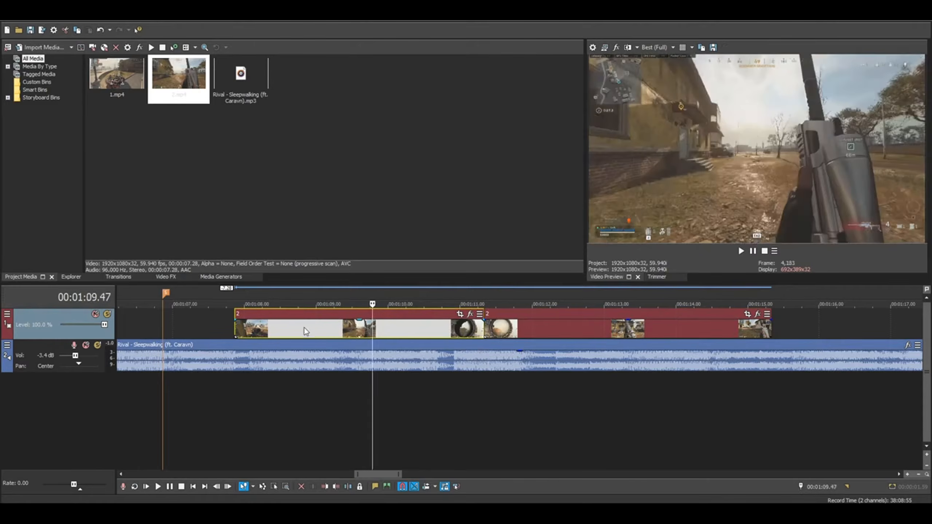
pyautogui.press('Delete')
# Play the remaining clip briefly from its start at the sniper shot.
pyautogui.scroll(-3, 462, 340)
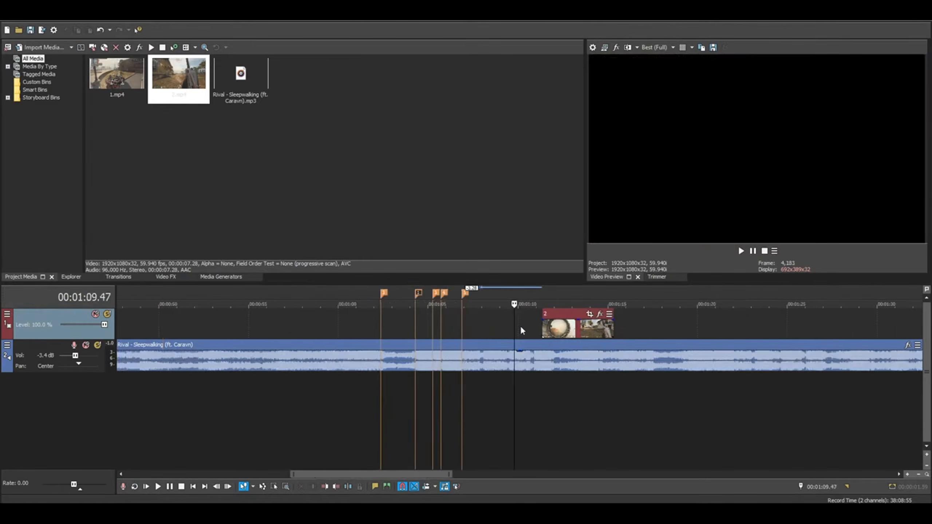
pyautogui.click(544, 325)
pyautogui.scroll(2, 545, 323)
pyautogui.press('space')
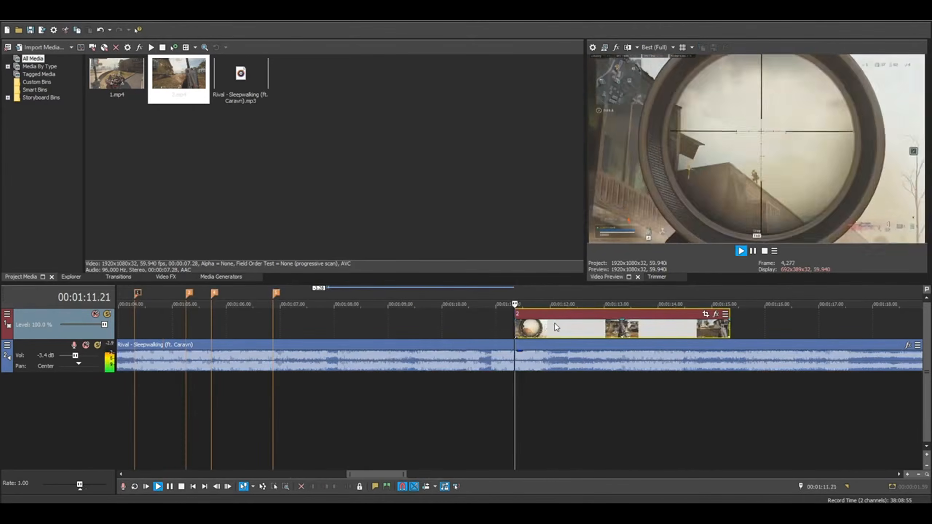
pyautogui.press('space')
# Move the remaining clip so the sniper shot starts exactly on the drop marker at 00:01:04.18.
pyautogui.scroll(-3, 556, 325)
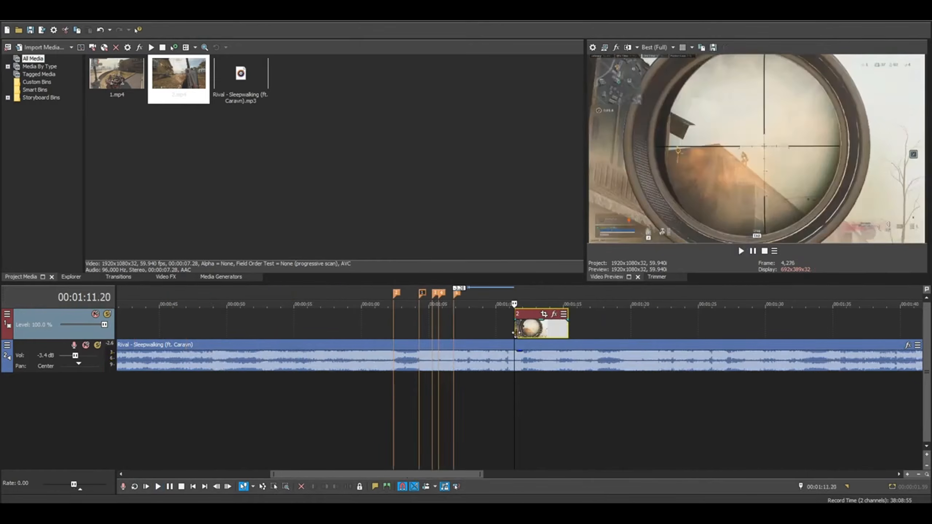
pyautogui.moveTo(528, 326); pyautogui.dragTo(433, 332)
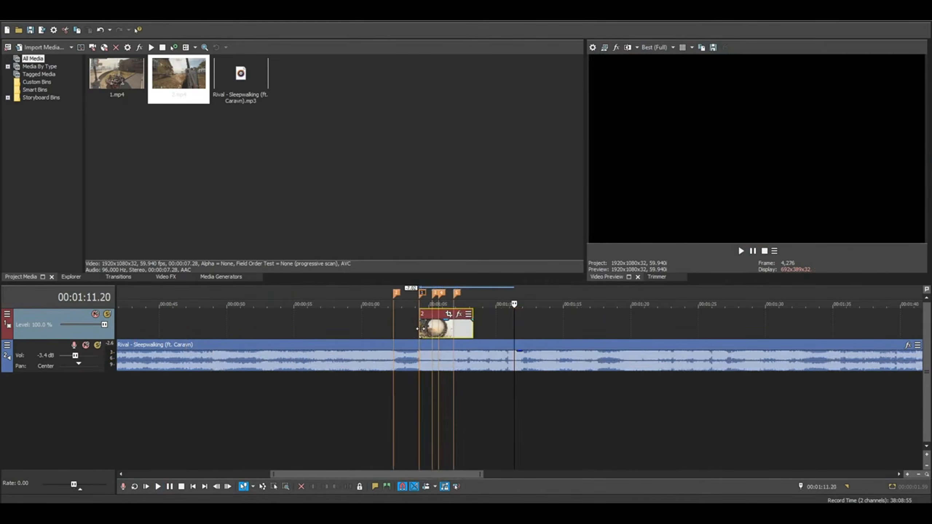
pyautogui.click(421, 329)
pyautogui.scroll(4, 421, 329)
pyautogui.moveTo(526, 334)
pyautogui.mouseDown()
pyautogui.moveTo(499, 329)
pyautogui.moveTo(534, 338)
pyautogui.mouseUp()
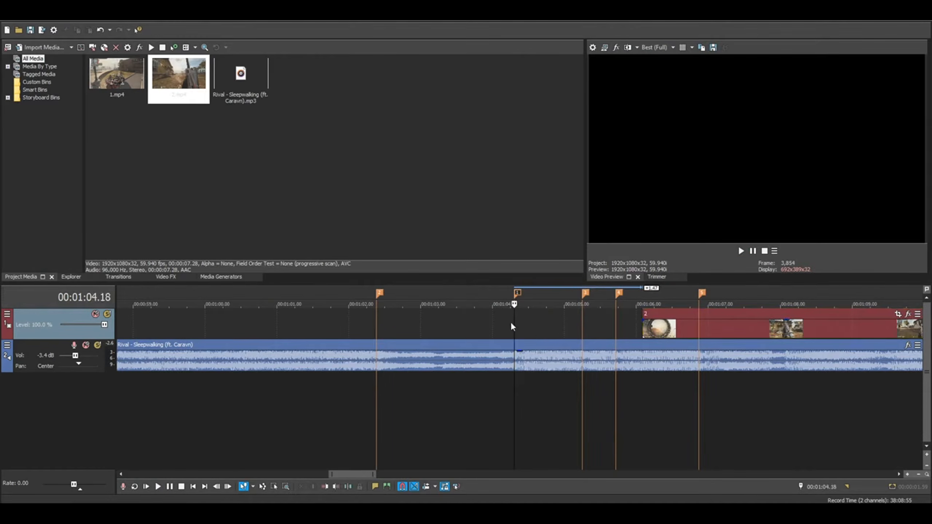
pyautogui.press('space')
pyautogui.press('space')
pyautogui.moveTo(647, 327); pyautogui.dragTo(520, 327)
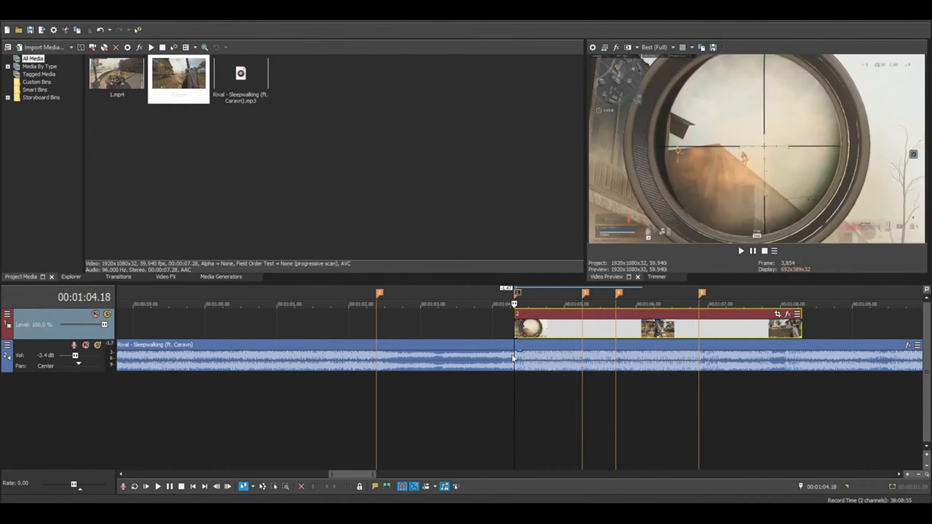
# Play the clip from the drop marker, and play the song's build-up from the first marker at 00:01:02.23.
pyautogui.press('space')
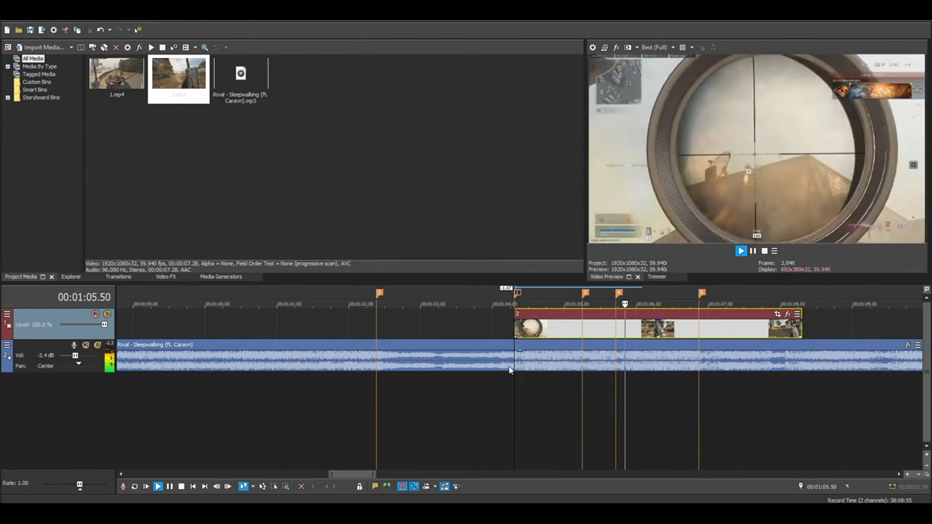
pyautogui.press('space')
pyautogui.click(376, 330)
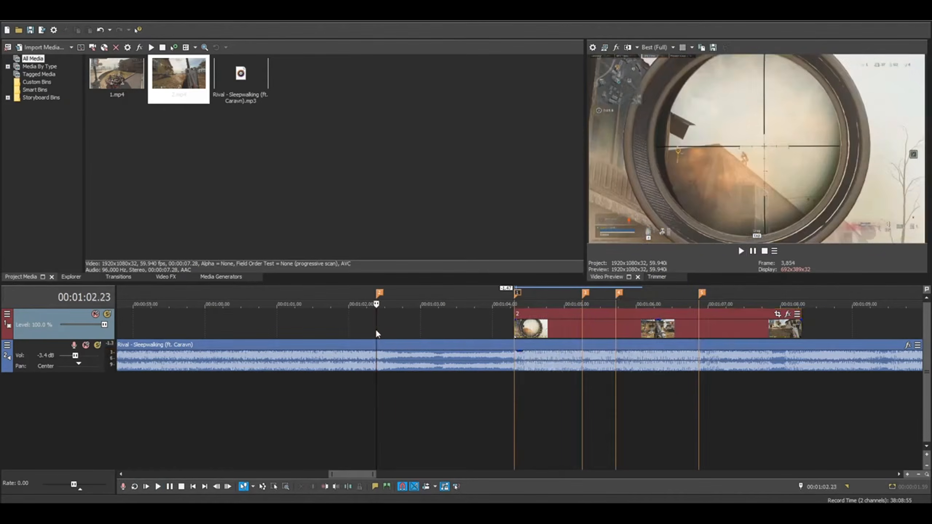
pyautogui.press('space')
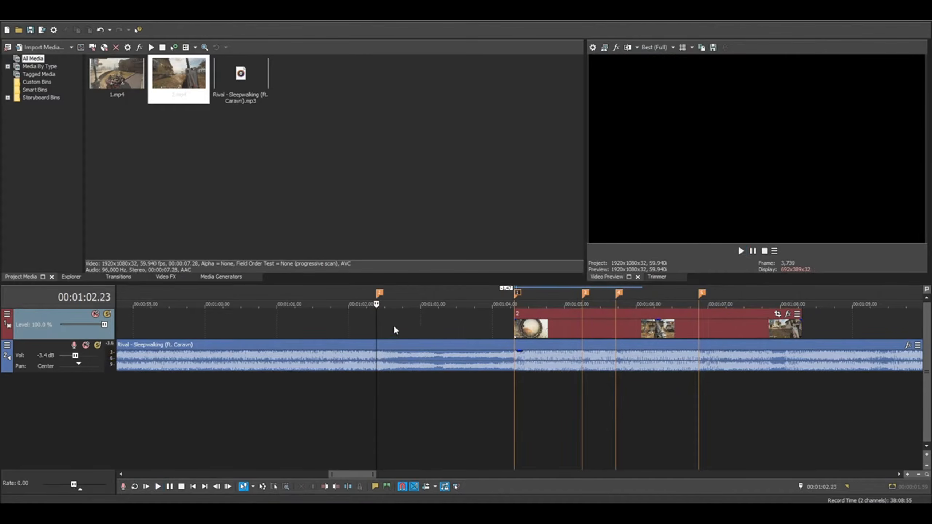
pyautogui.scroll(3, 427, 332)
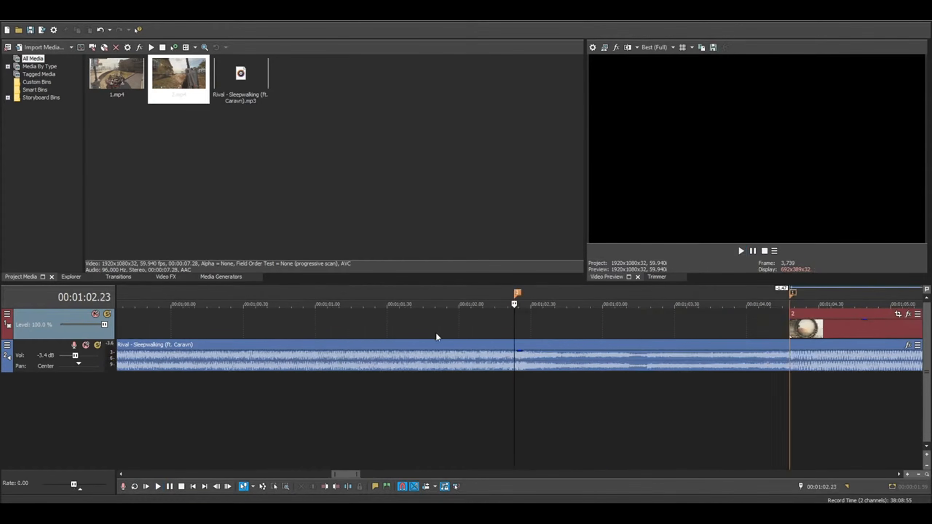
pyautogui.press('space')
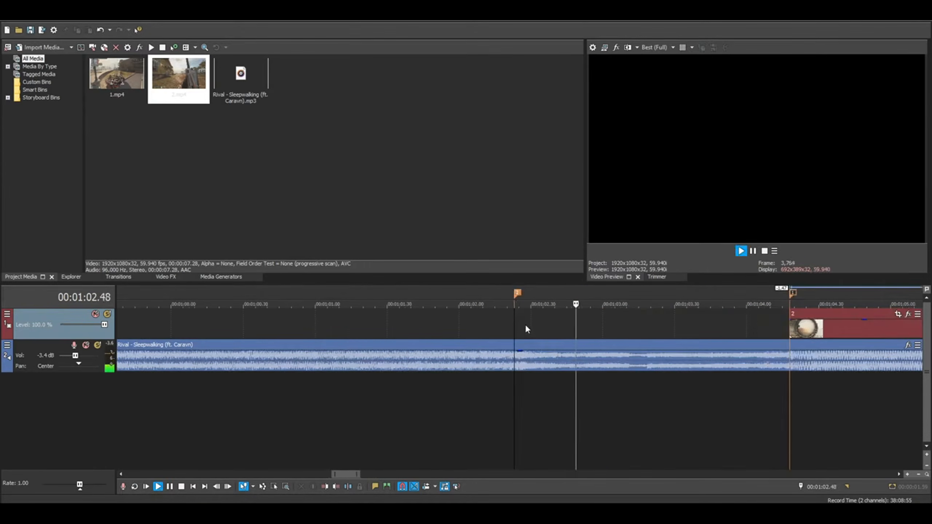
pyautogui.press('space')
# Extend the start of the clip back to the first marker at 00:01:02.23.
pyautogui.scroll(-3, 524, 324)
pyautogui.click(647, 332)
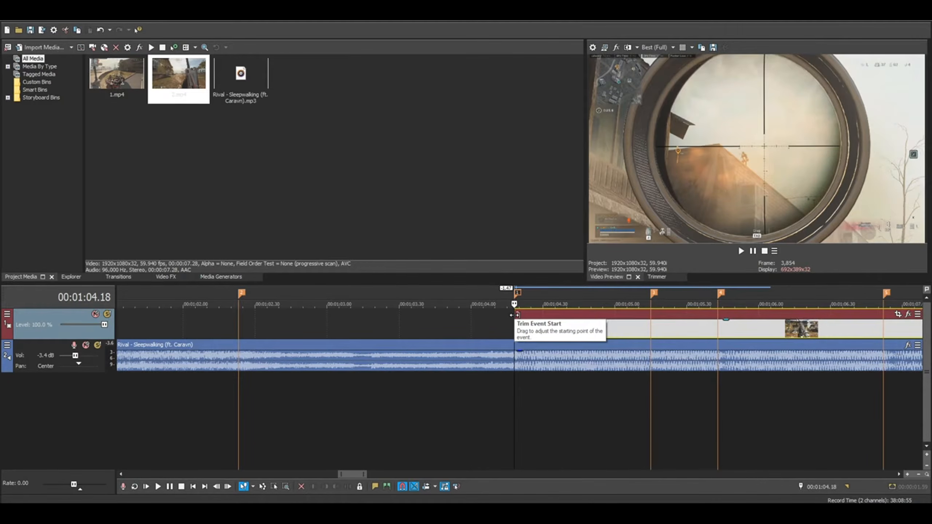
pyautogui.moveTo(512, 315); pyautogui.dragTo(239, 321)
pyautogui.click(238, 326)
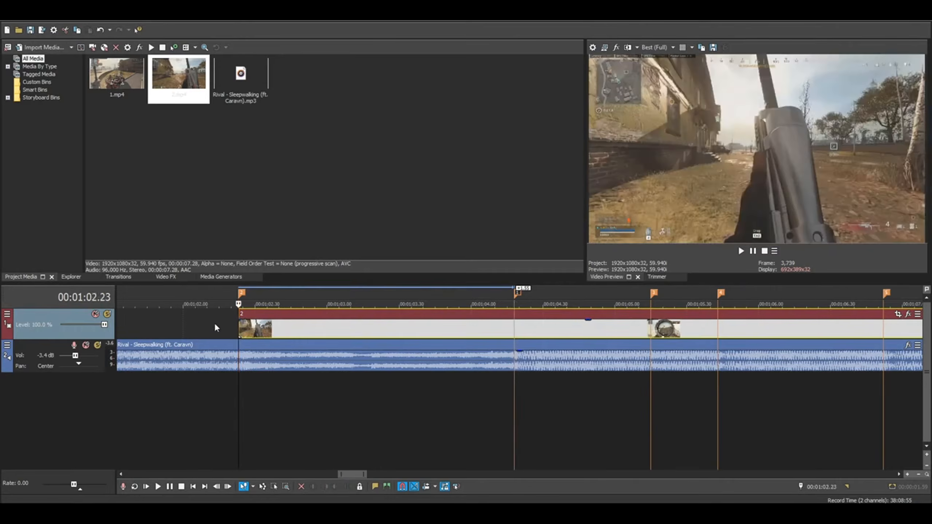
# Play the extended clip with the song from just before its start through the beat markers.
pyautogui.scroll(2, 259, 339)
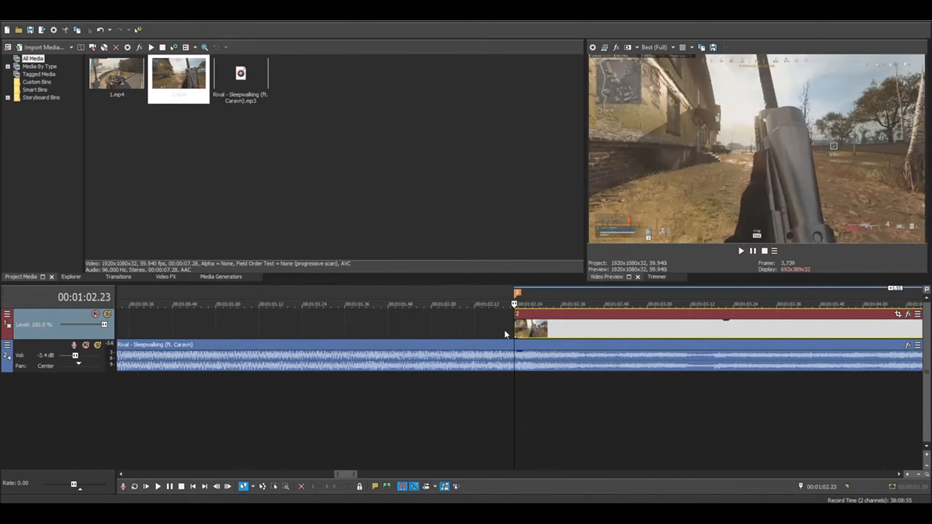
pyautogui.scroll(-1, 505, 334)
pyautogui.press('space')
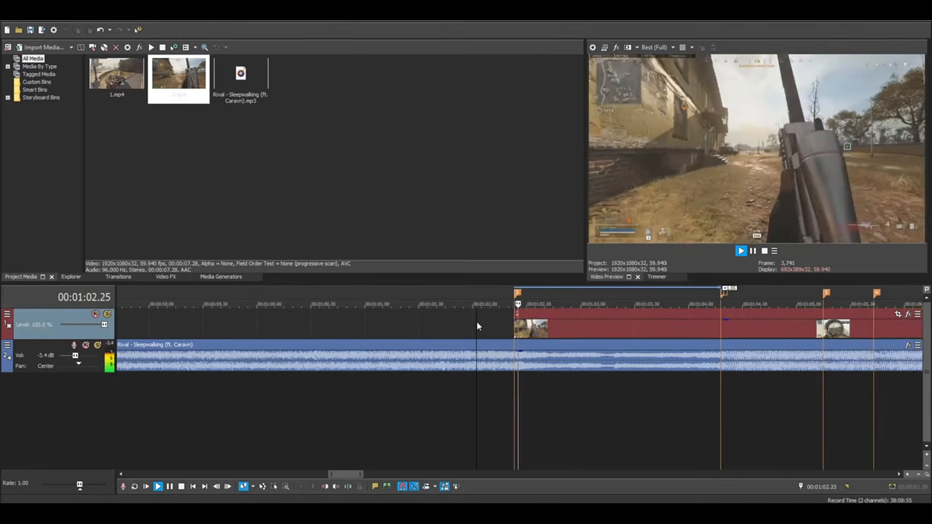
pyautogui.scroll(-1, 490, 324)
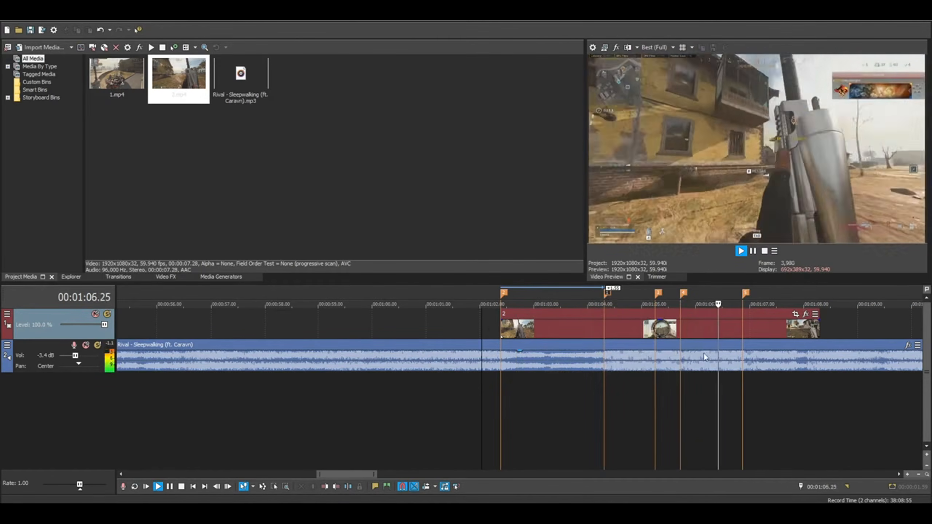
pyautogui.press('space')
# Split the clip at the last beat marker, 00:01:06.52, and delete the part after it.
pyautogui.click(743, 329)
pyautogui.scroll(8, 475, 333)
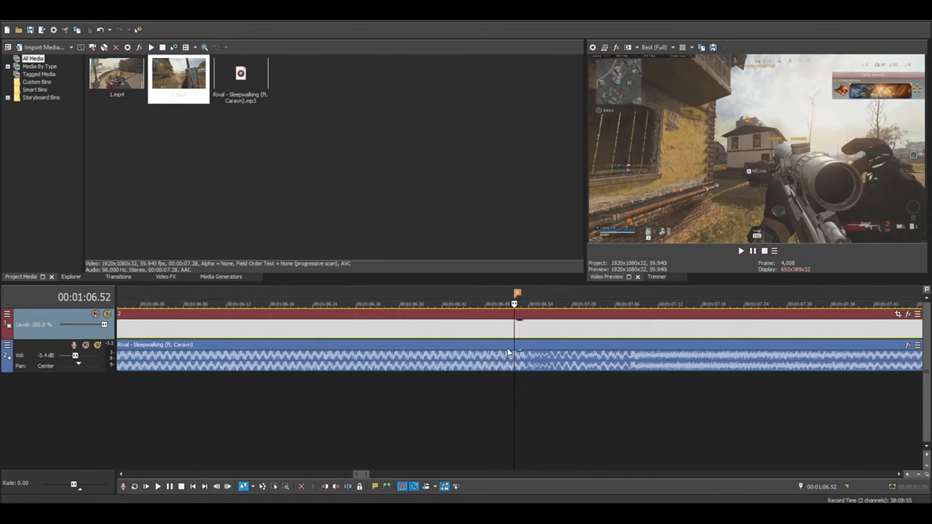
pyautogui.press('s')
pyautogui.click(536, 331)
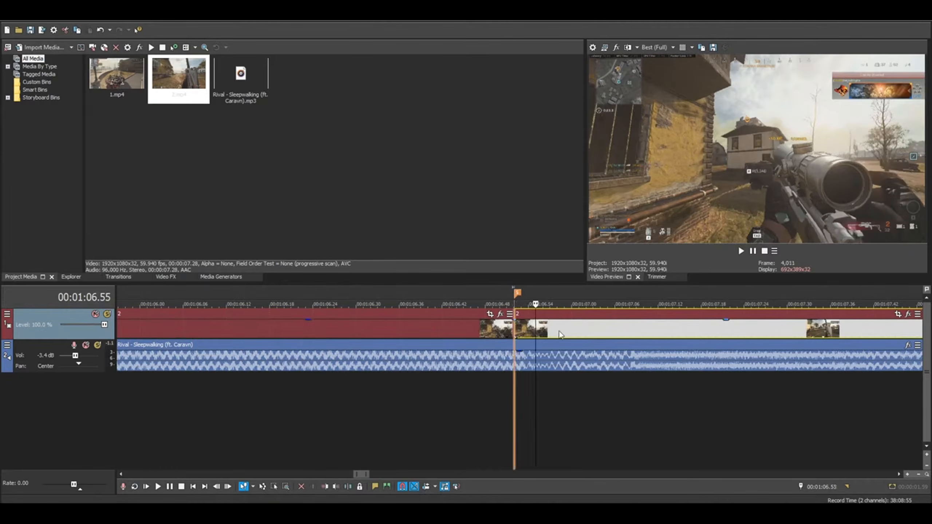
pyautogui.click(572, 335)
pyautogui.press('Delete')
# Play the trimmed clip against the song from 00:01:02.03, just before the first marker.
pyautogui.scroll(-6, 595, 336)
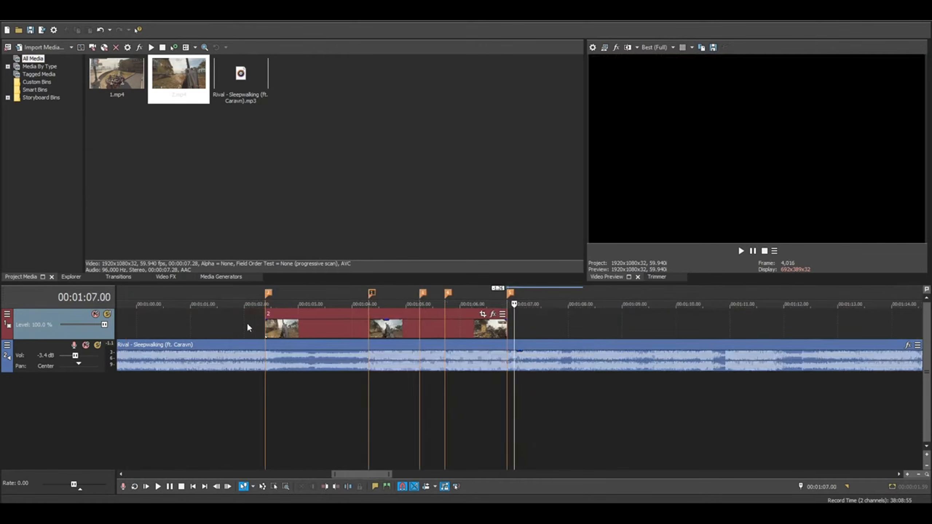
pyautogui.click(247, 322)
pyautogui.press('space')
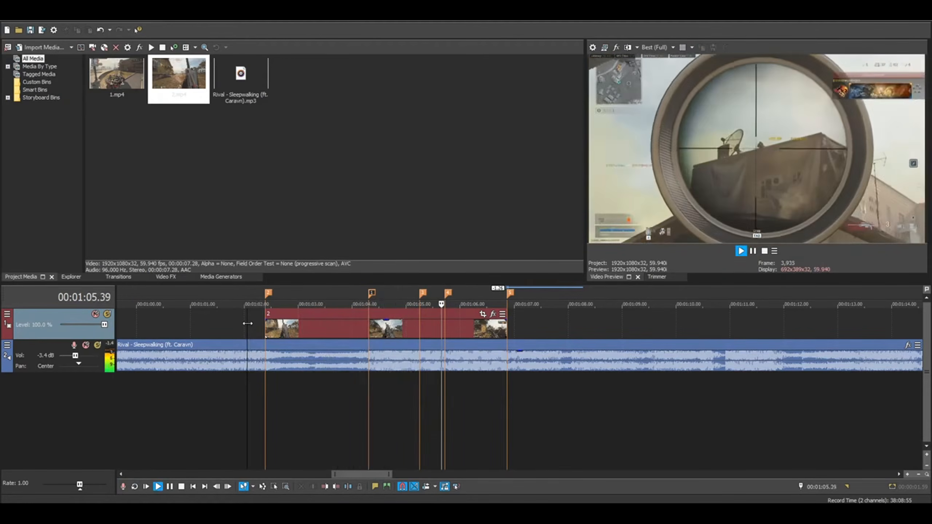
pyautogui.press('space')
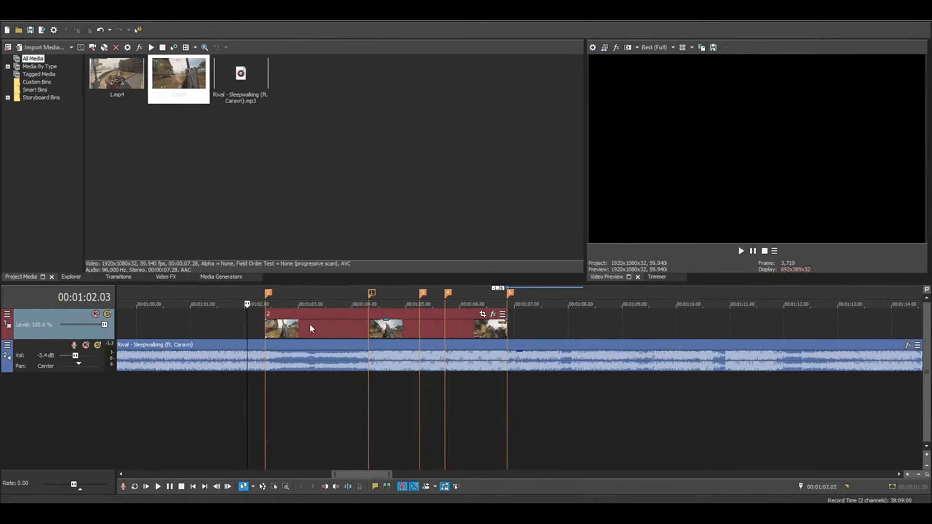
pyautogui.click(266, 324)
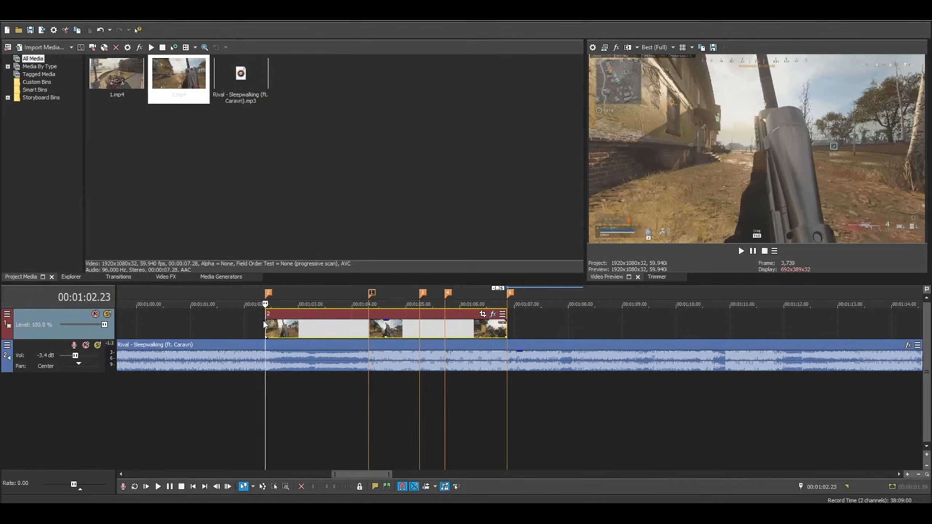
pyautogui.rightClick(290, 332)
pyautogui.moveTo(301, 406)
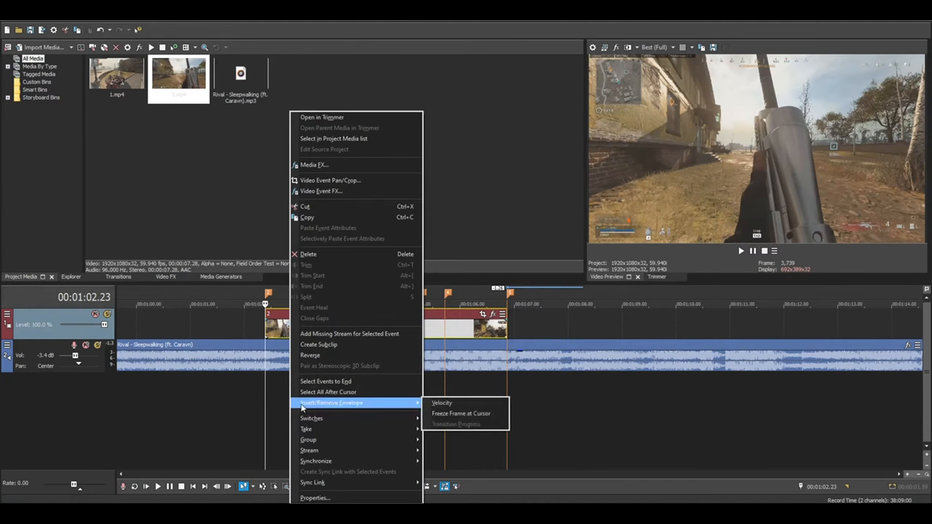
pyautogui.click(268, 378)
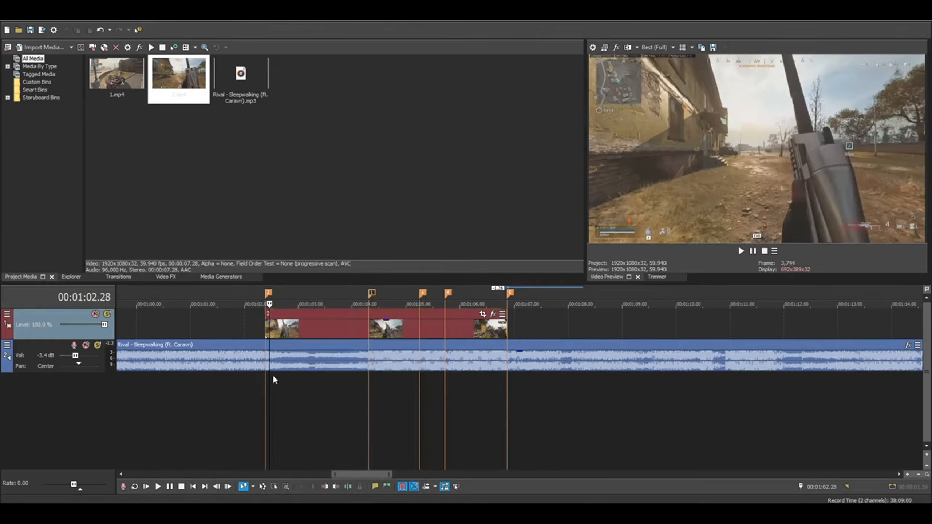
# Insert a Velocity envelope on the gameplay clip.
pyautogui.click(311, 324)
pyautogui.rightClick(310, 324)
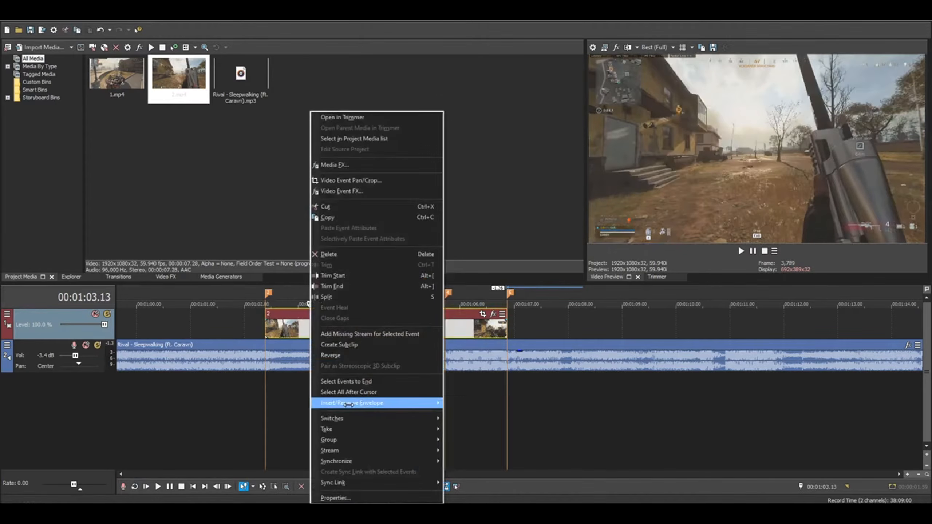
pyautogui.moveTo(345, 404)
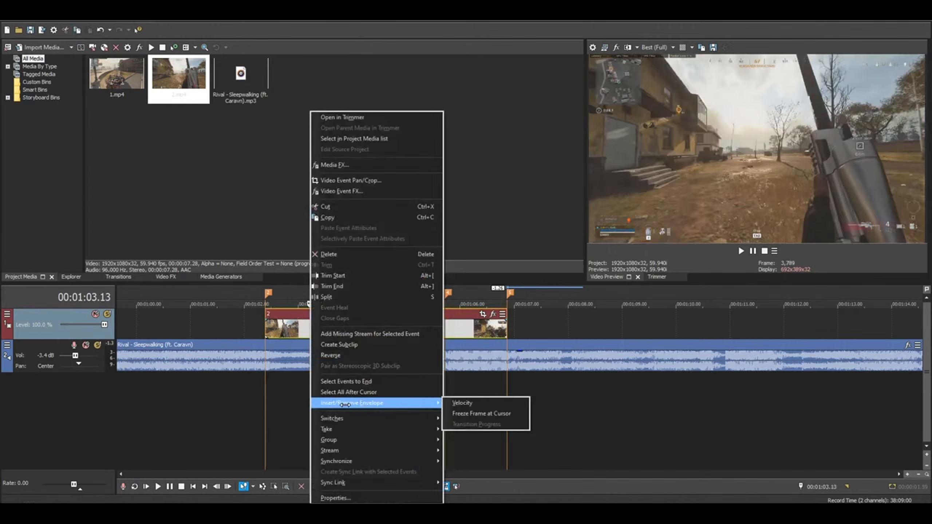
pyautogui.click(462, 402)
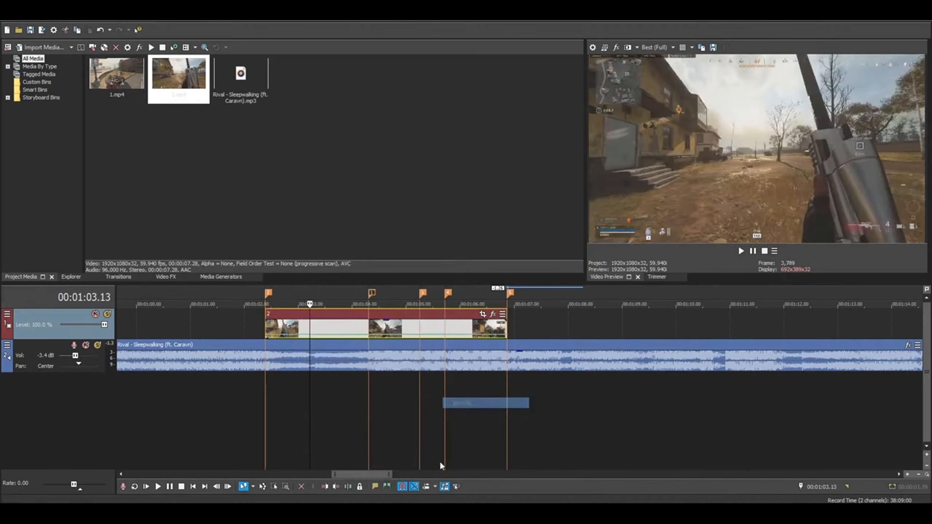
# Make the video track taller so its velocity line is easier to adjust.
pyautogui.click(271, 384)
pyautogui.scroll(3, 271, 384)
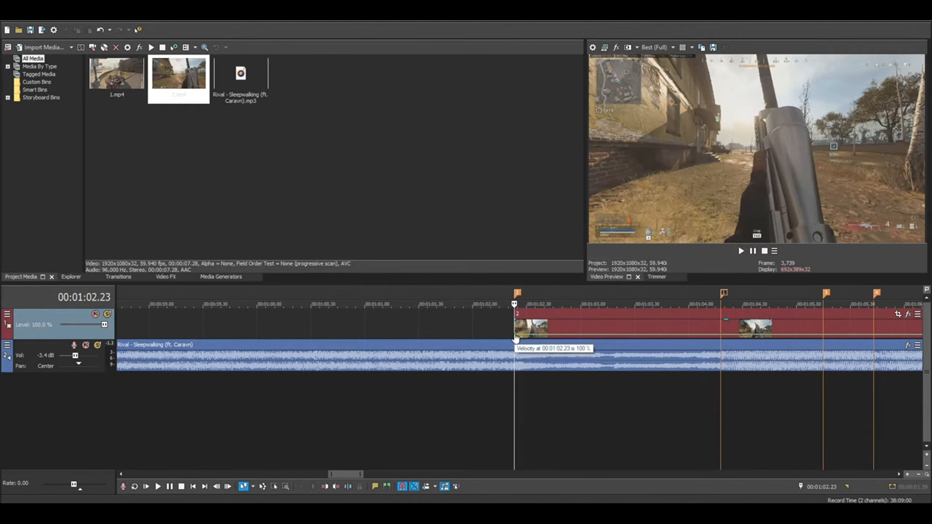
pyautogui.press('space')
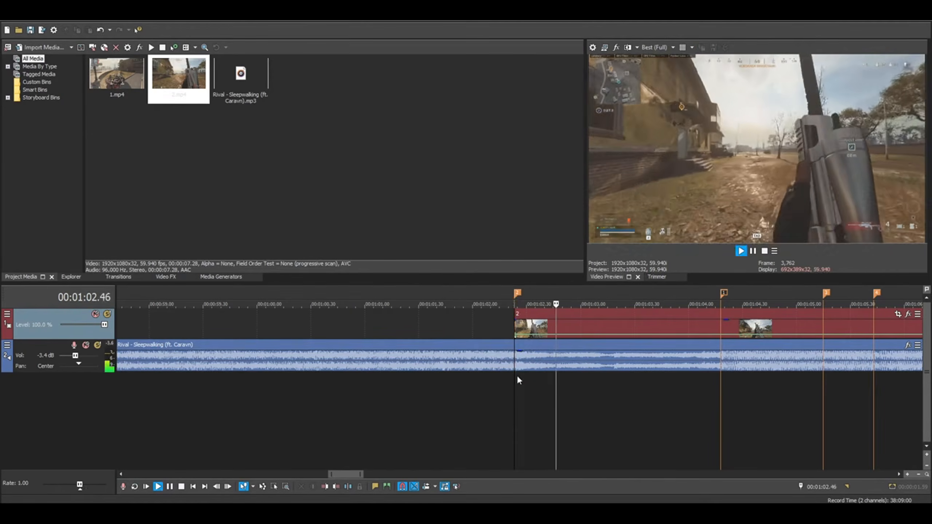
pyautogui.press('space')
pyautogui.scroll(5, 519, 376)
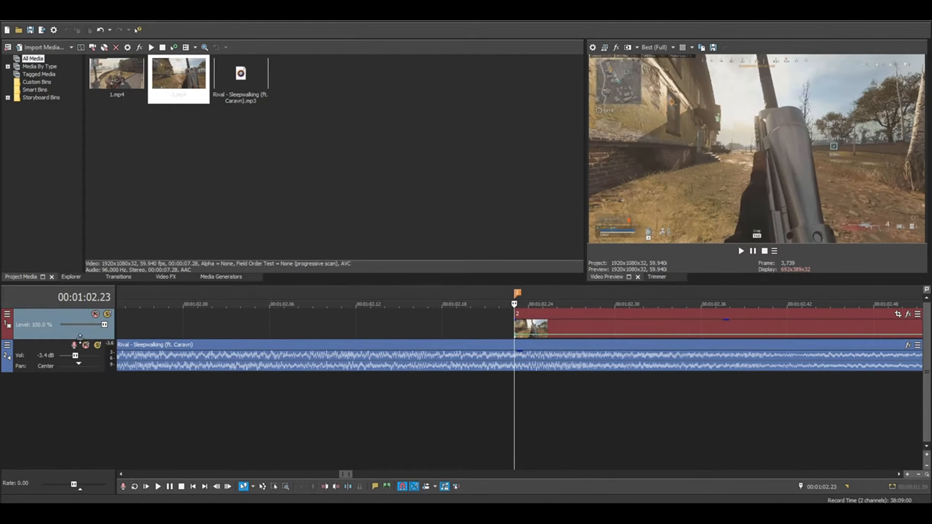
pyautogui.moveTo(47, 340); pyautogui.dragTo(51, 364)
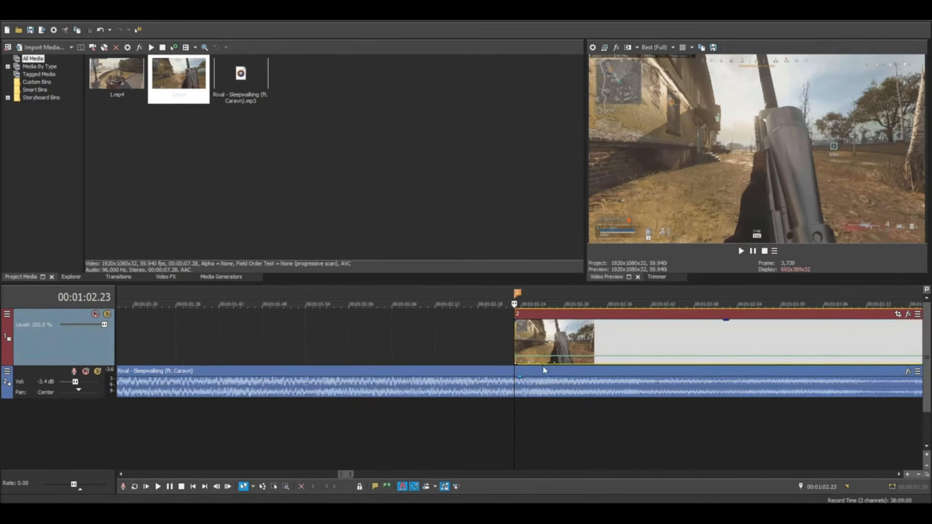
# Play the clip at its normal velocity from the first marker at 00:01:02.23.
pyautogui.scroll(-10, 543, 365)
pyautogui.scroll(4, 527, 361)
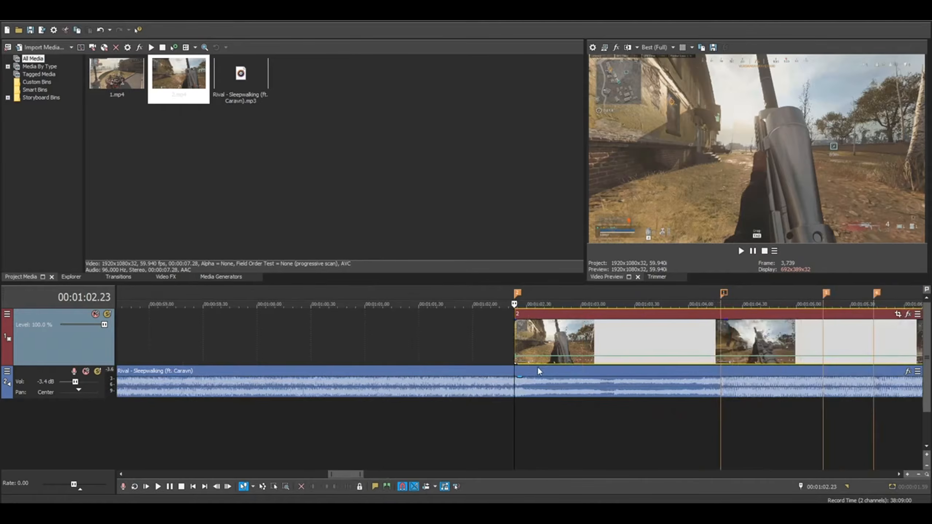
pyautogui.press('space')
pyautogui.scroll(-2, 547, 367)
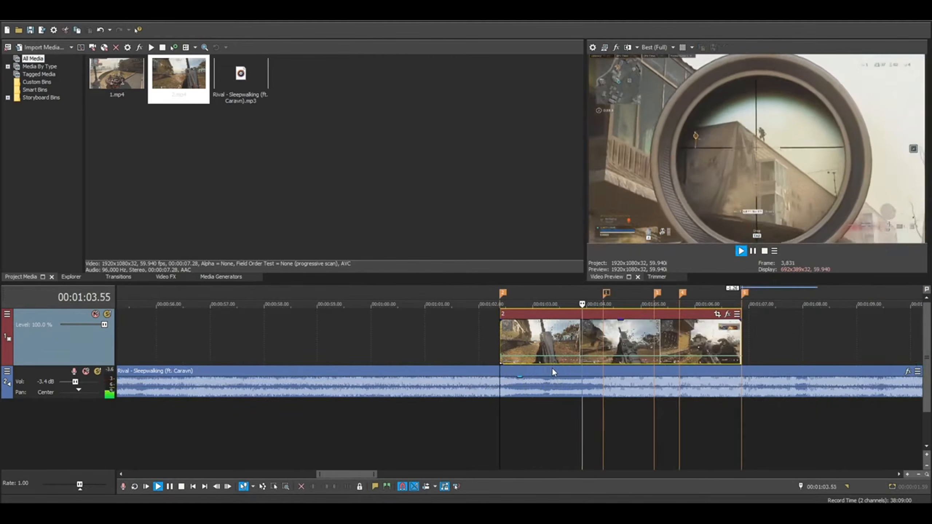
pyautogui.press('space')
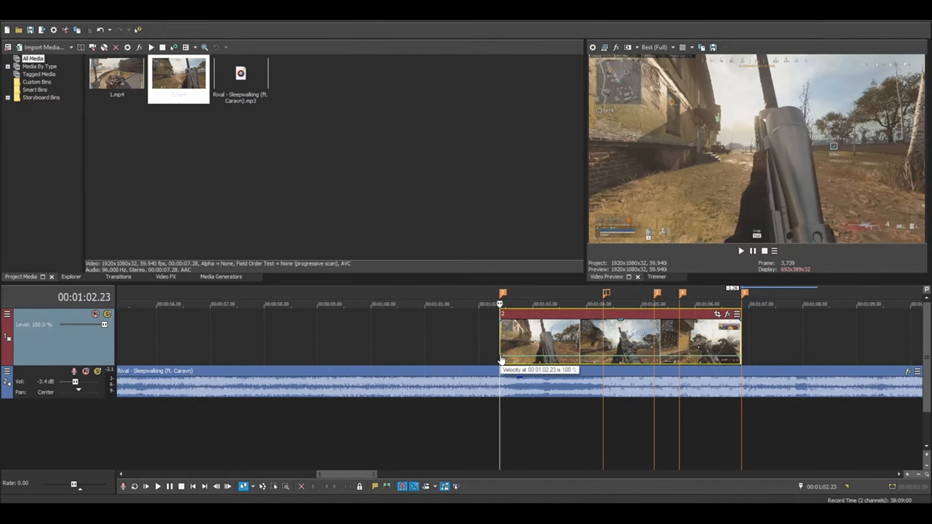
# Preview the clip at 50% forward velocity from its start and restore it to normal velocity.
pyautogui.rightClick(501, 359)
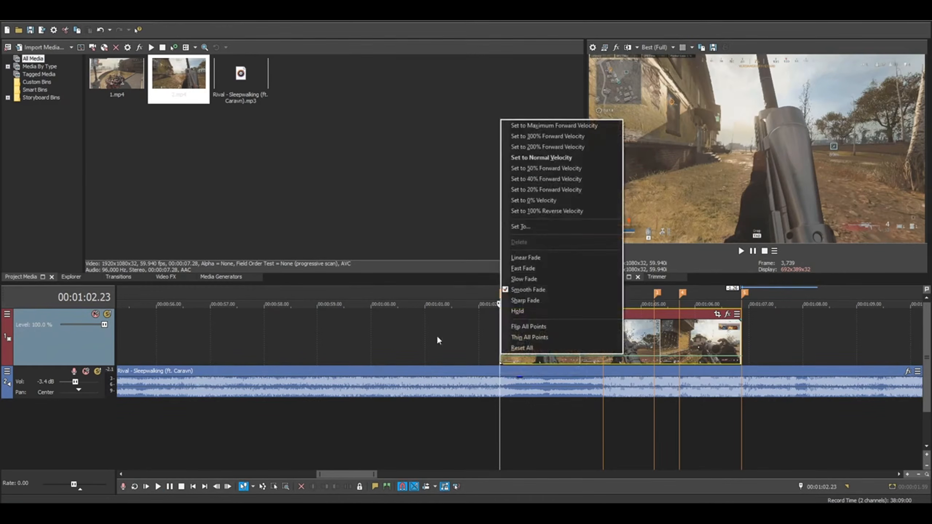
pyautogui.click(543, 171)
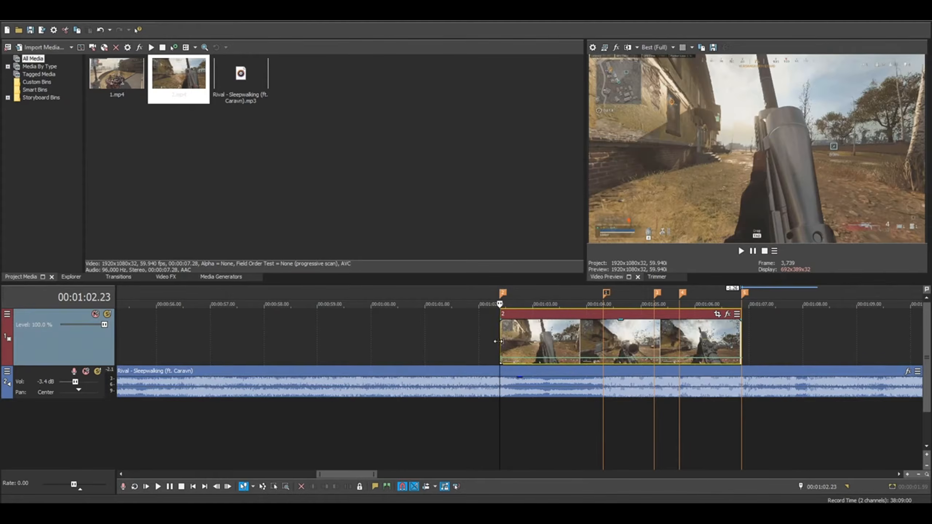
pyautogui.scroll(2, 496, 341)
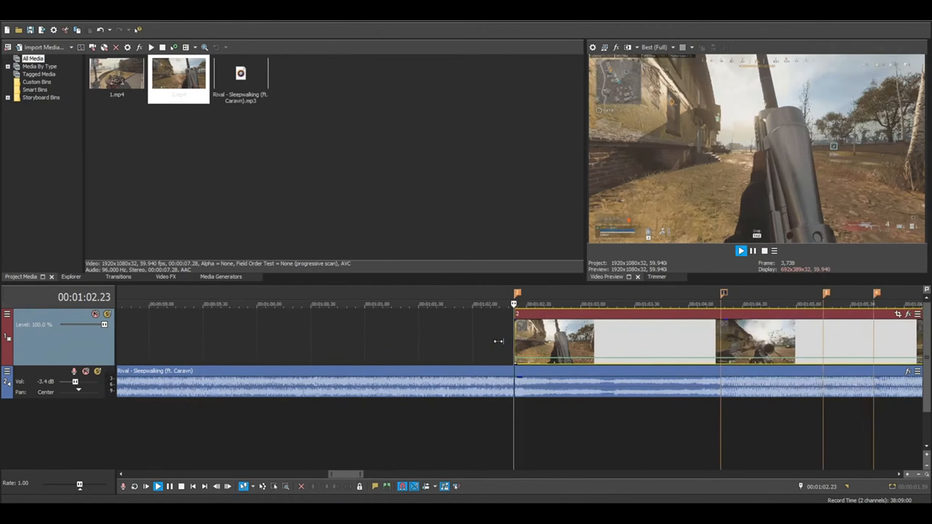
pyautogui.scroll(-4, 514, 343)
pyautogui.press('space')
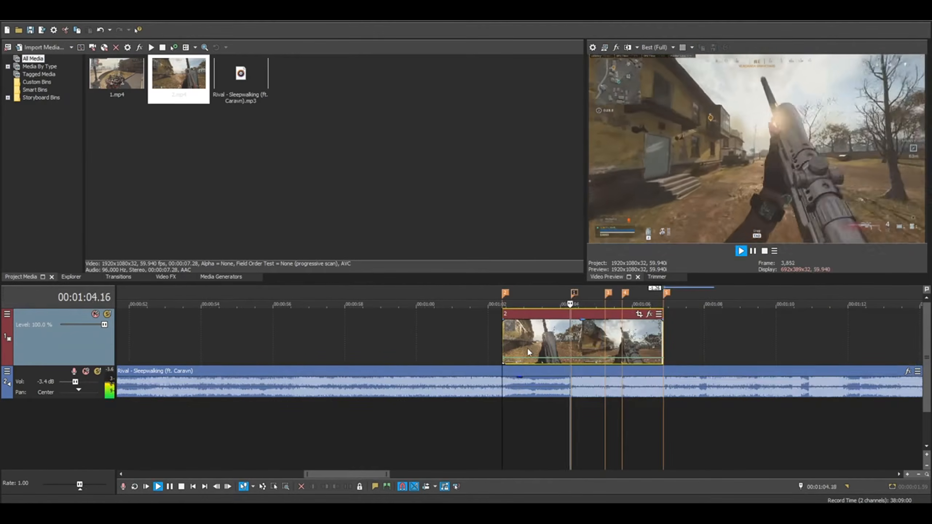
pyautogui.press('space')
pyautogui.rightClick(504, 359)
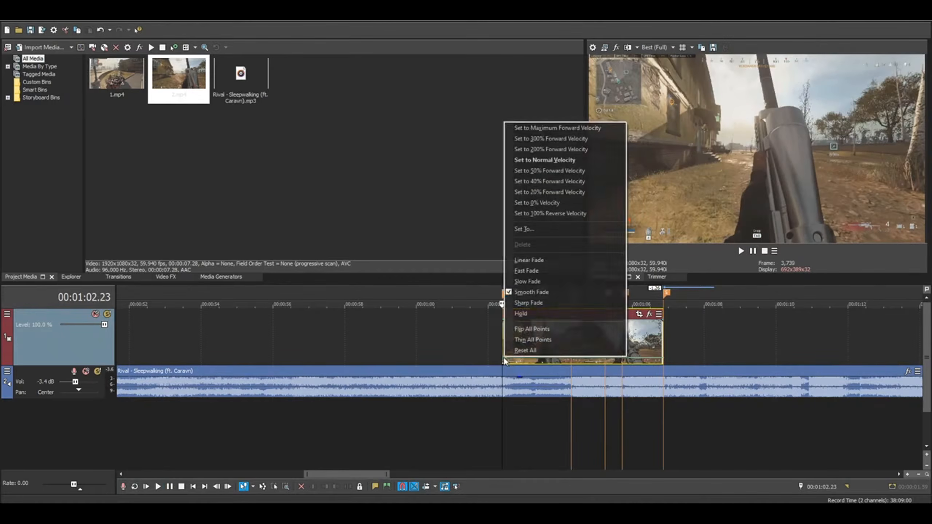
pyautogui.click(548, 163)
# Add a point to the velocity line at 00:01:02.33, shortly after the clip's start.
pyautogui.scroll(-3, 543, 368)
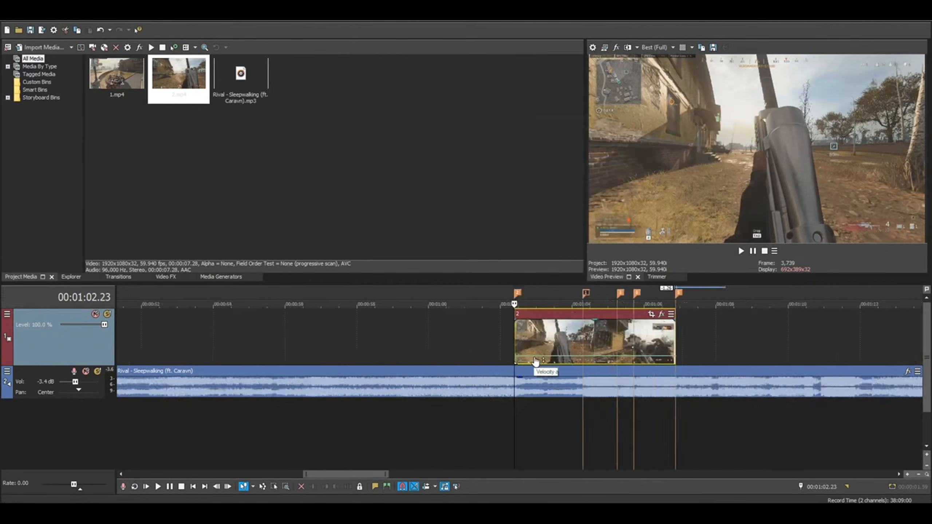
pyautogui.scroll(6, 542, 369)
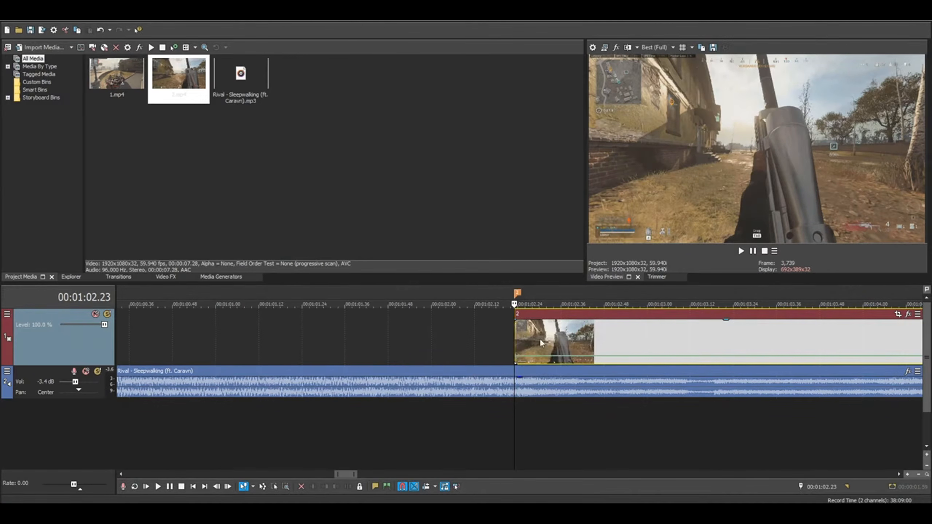
pyautogui.scroll(-3, 641, 354)
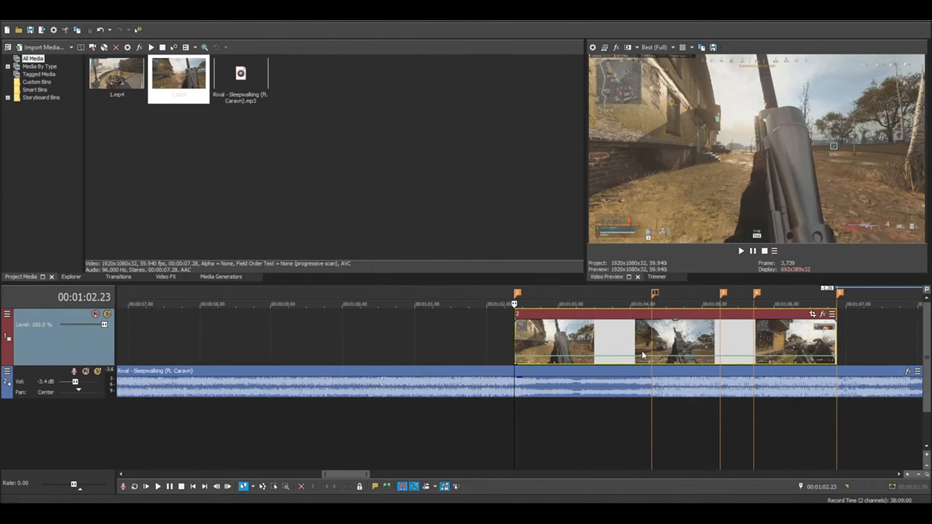
pyautogui.scroll(-1, 641, 351)
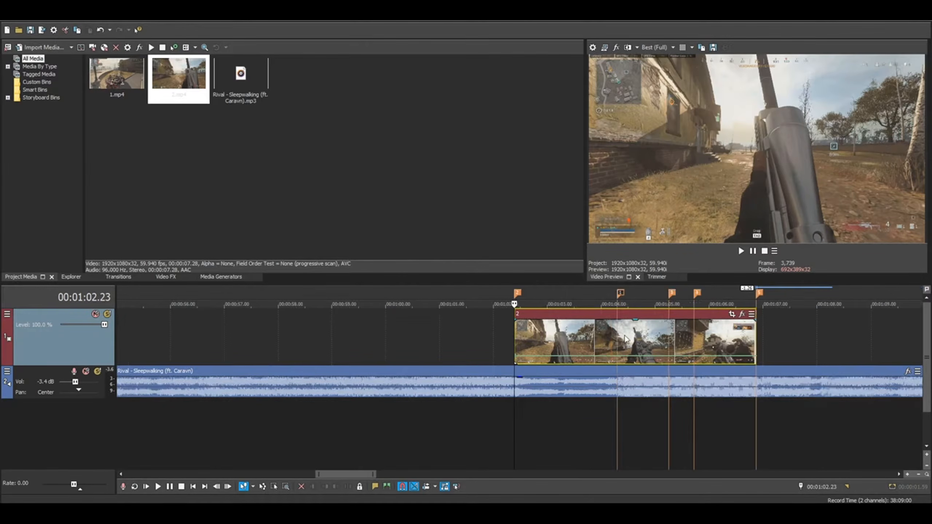
pyautogui.scroll(5, 543, 359)
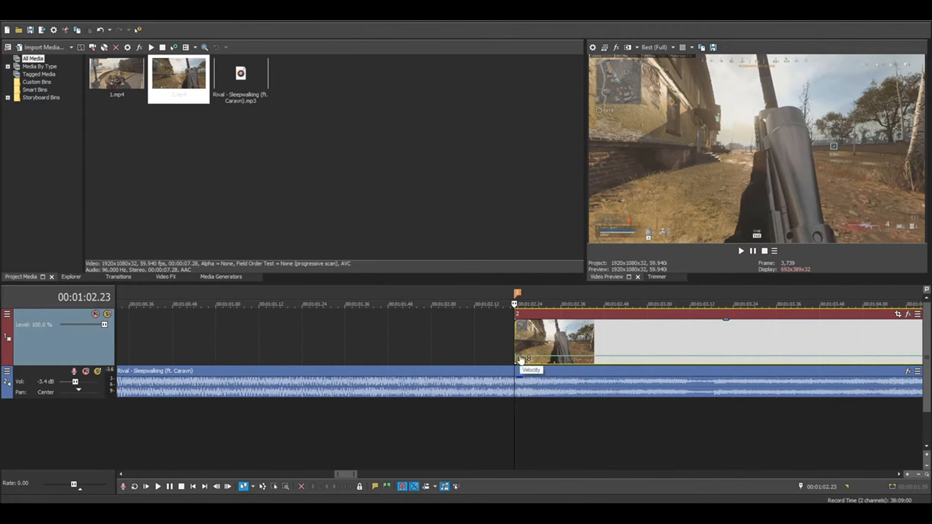
pyautogui.scroll(2, 514, 336)
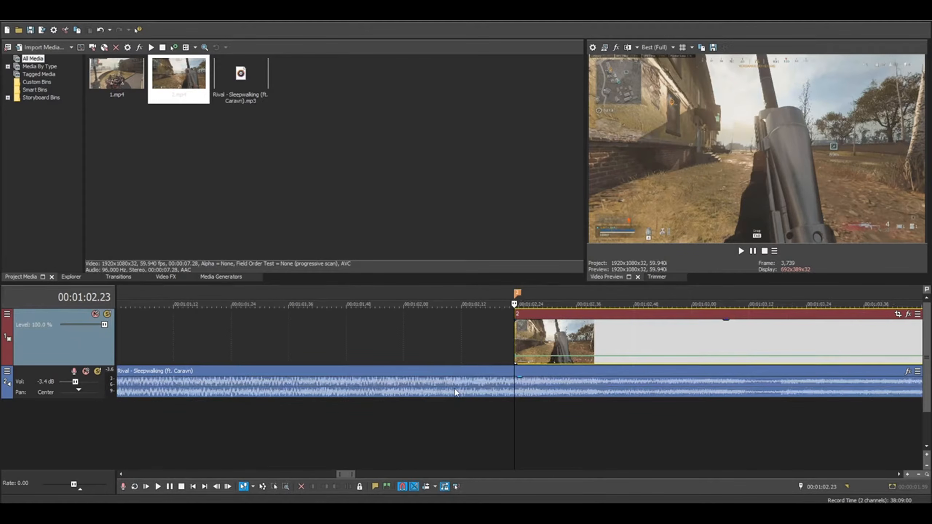
pyautogui.press('space')
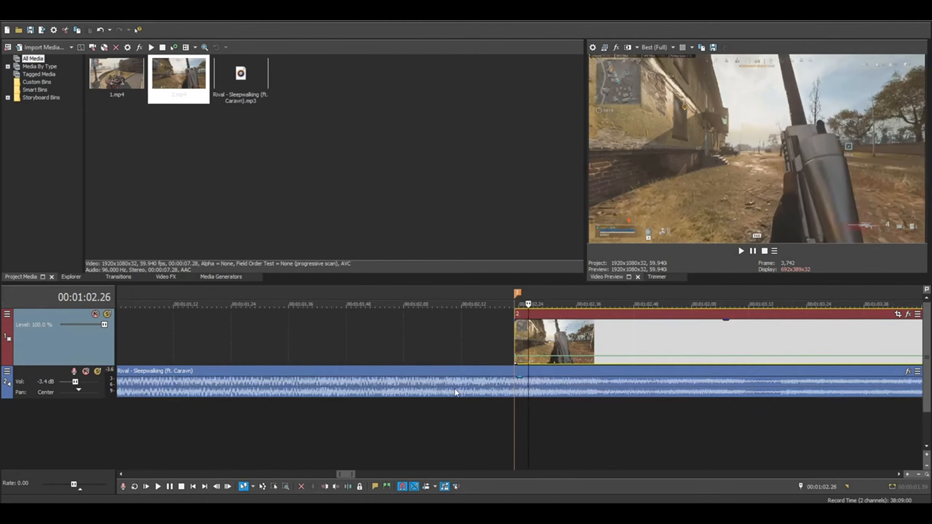
pyautogui.press('Return')
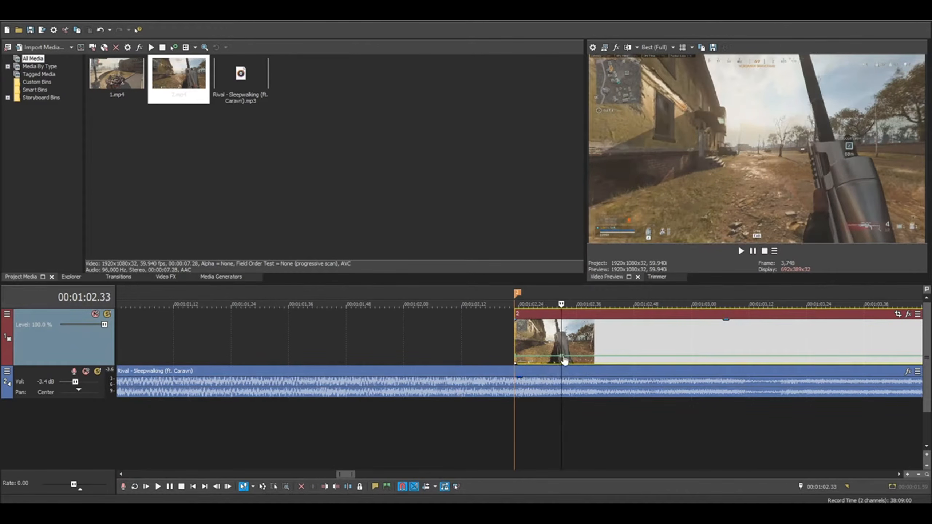
pyautogui.rightClick(561, 357)
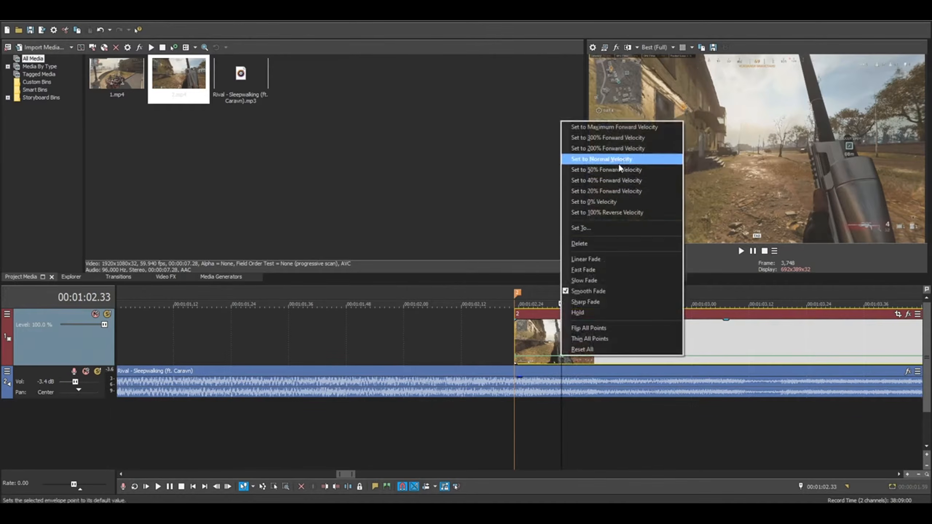
pyautogui.click(560, 361)
pyautogui.click(558, 361)
# Add four extra points along the velocity line after the point at 00:01:02.33.
pyautogui.scroll(3, 580, 361)
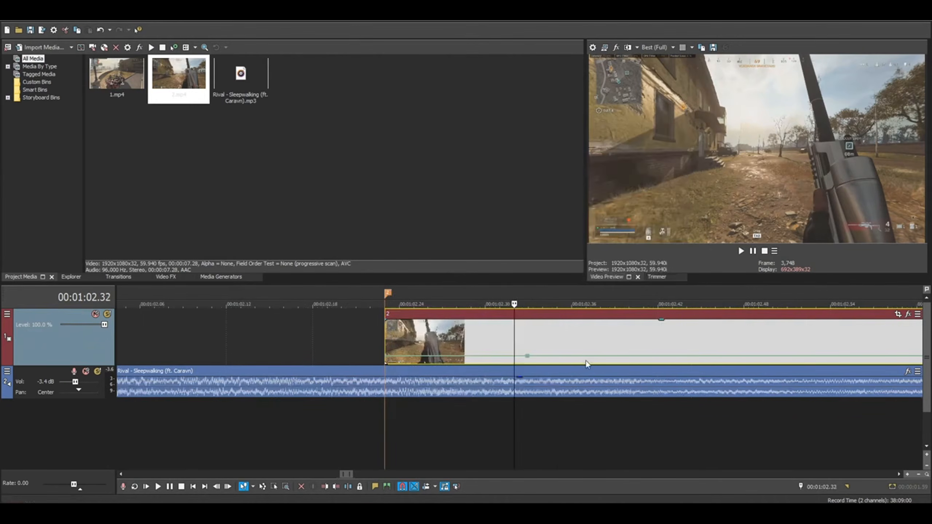
pyautogui.doubleClick(568, 355)
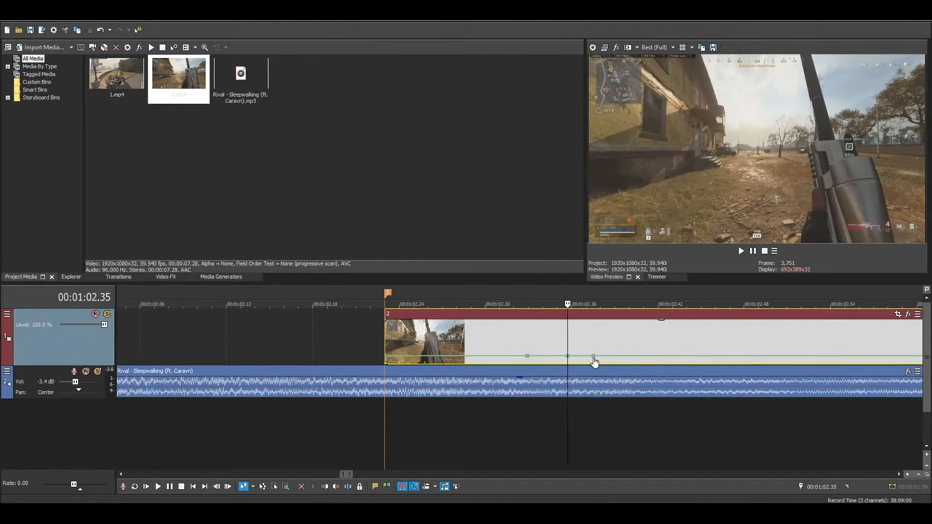
pyautogui.doubleClick(593, 355)
pyautogui.doubleClick(630, 356)
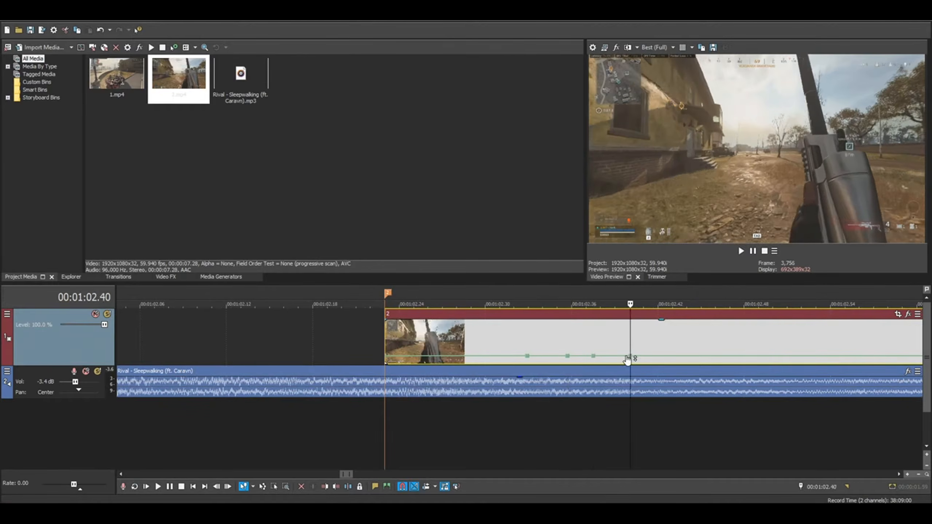
pyautogui.rightClick(655, 358)
pyautogui.click(679, 362)
# Delete the four extra velocity points, keeping only the one at 00:01:02.33.
pyautogui.rightClick(655, 355)
pyautogui.click(675, 244)
pyautogui.rightClick(631, 356)
pyautogui.click(654, 243)
pyautogui.rightClick(592, 357)
pyautogui.click(611, 243)
pyautogui.rightClick(567, 356)
pyautogui.click(599, 242)
# Set the velocity point at 00:01:02.33 to 50% forward velocity and raise the clip's starting velocity point to near the clip's upper edge.
pyautogui.click(529, 347)
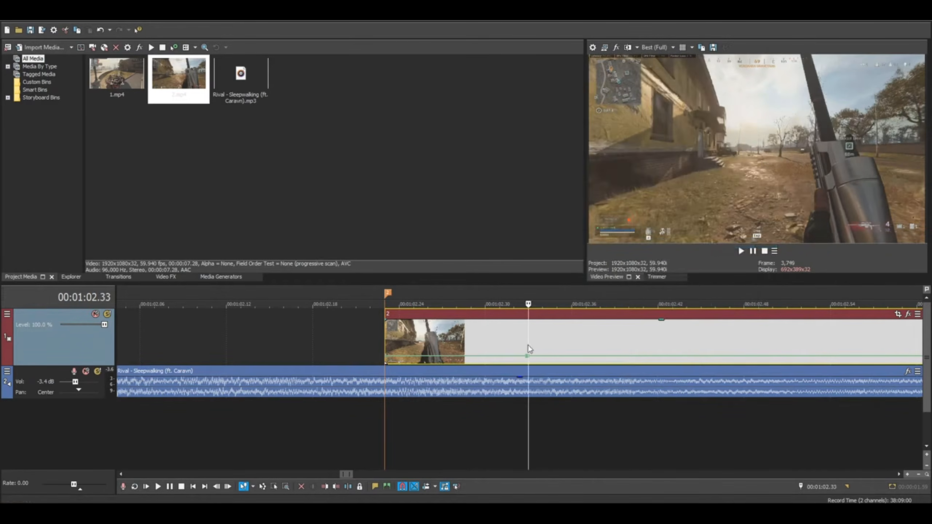
pyautogui.rightClick(528, 358)
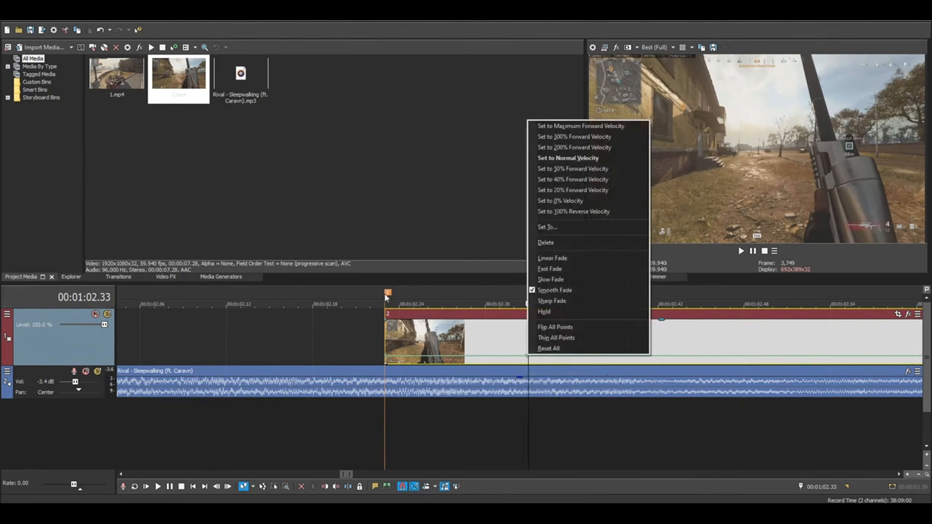
pyautogui.click(572, 168)
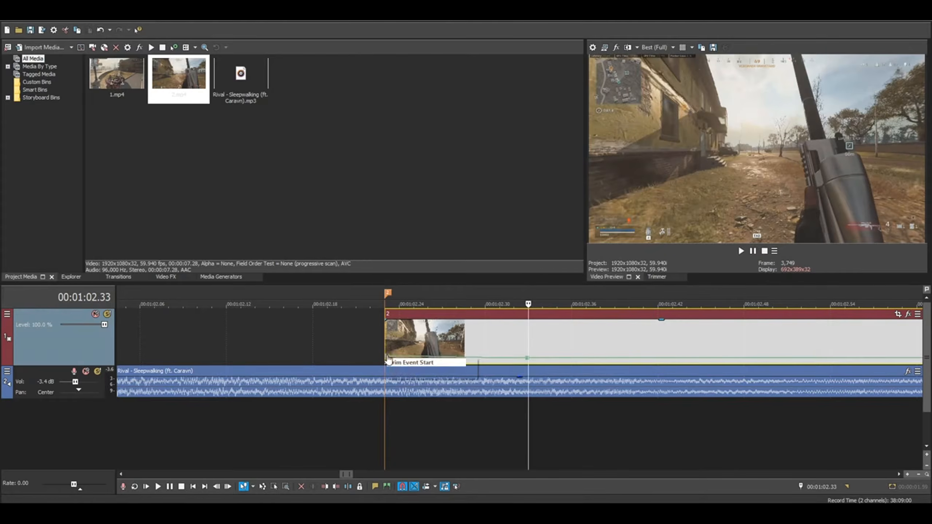
pyautogui.moveTo(528, 363)
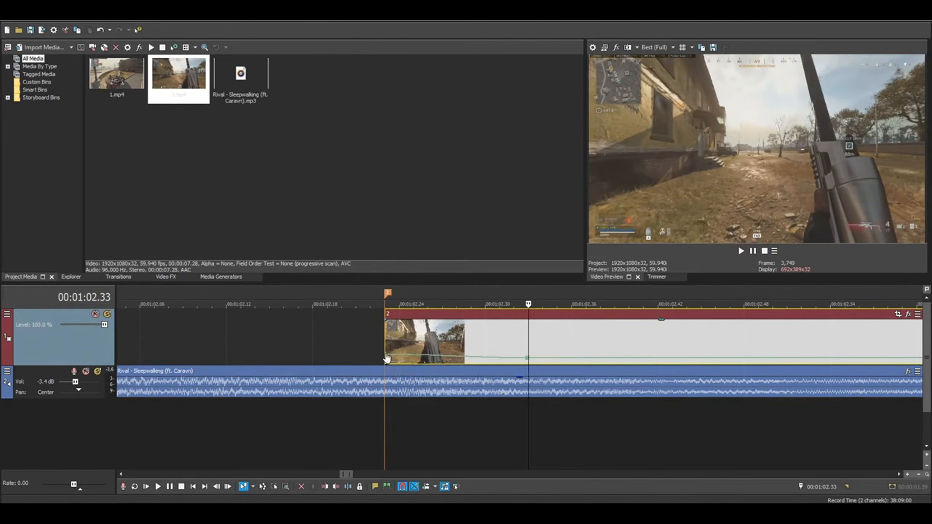
pyautogui.moveTo(387, 359); pyautogui.dragTo(387, 335)
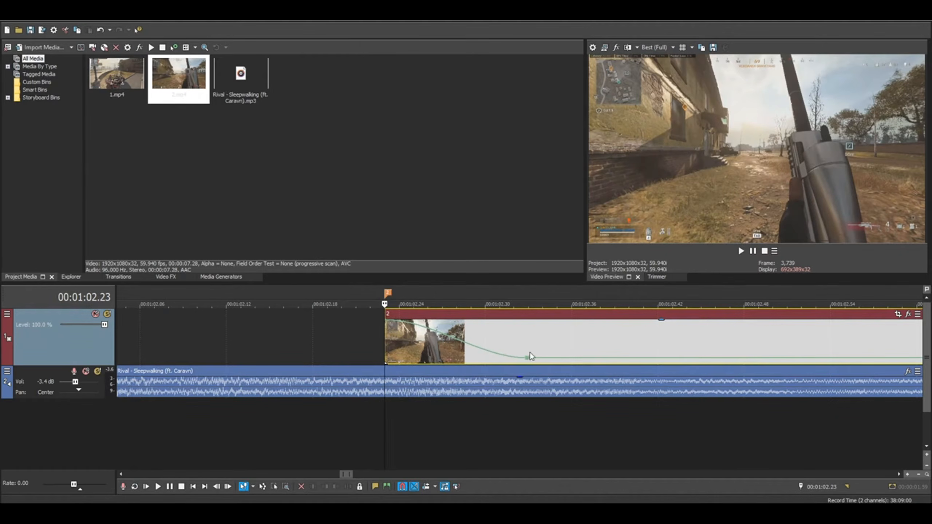
# Set the velocity curve between the clip's start and the 00:01:02.33 point to Fast Fade and check the clip's first frames.
pyautogui.rightClick(430, 332)
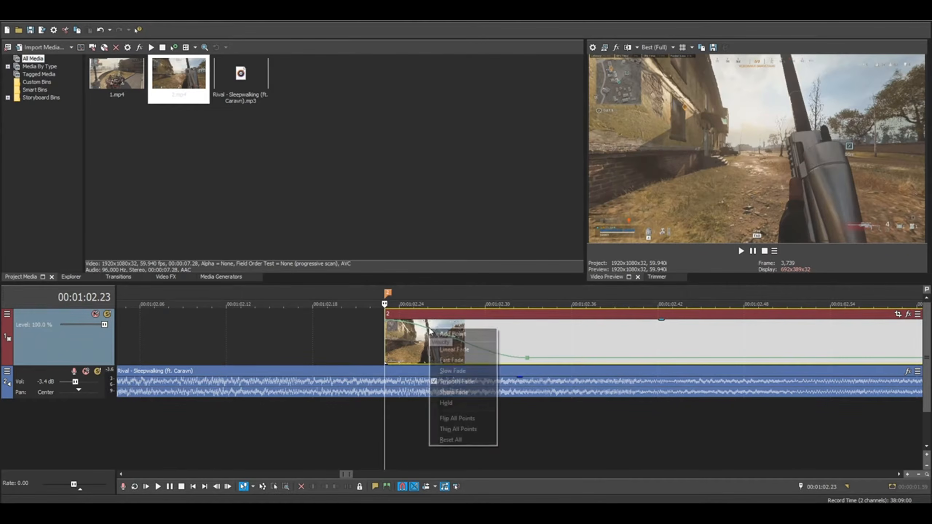
pyautogui.click(404, 334)
pyautogui.rightClick(462, 344)
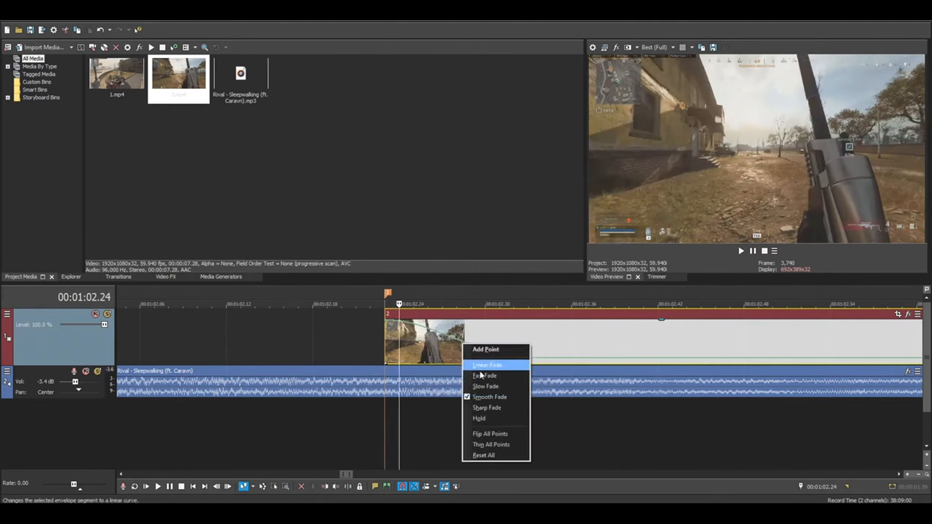
pyautogui.click(483, 373)
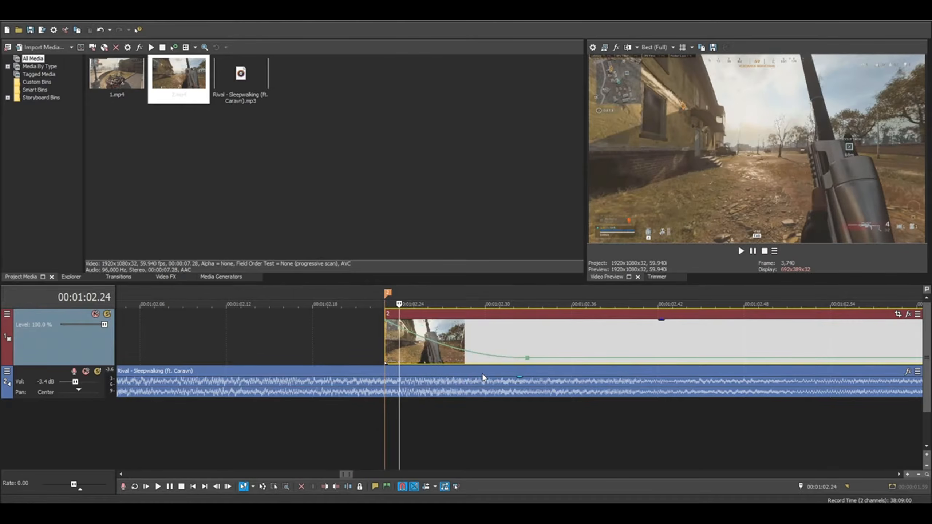
pyautogui.press('space')
pyautogui.click(314, 347)
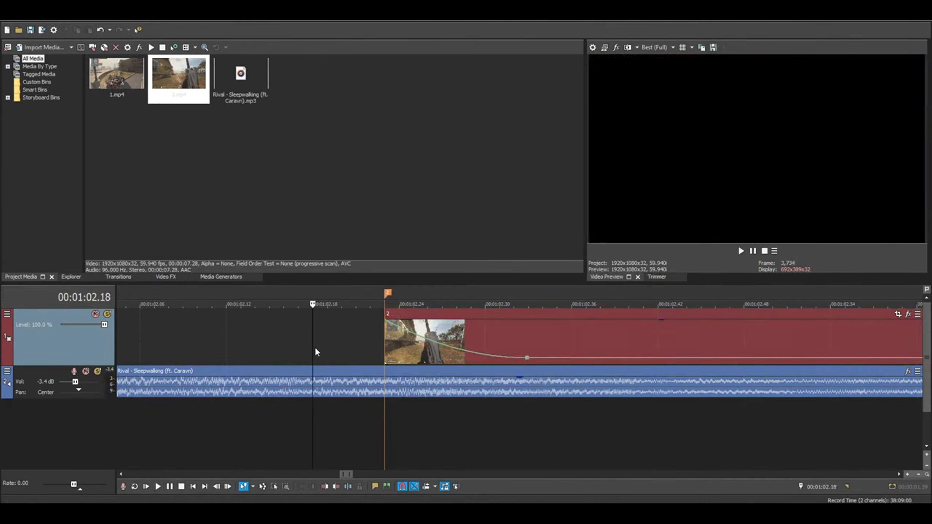
pyautogui.click(386, 344)
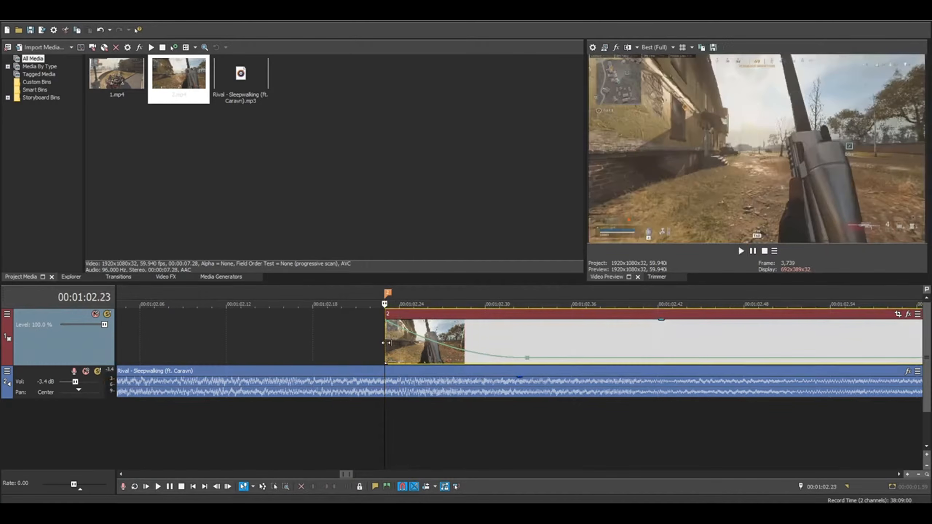
pyautogui.press('Right')
pyautogui.press('Right')
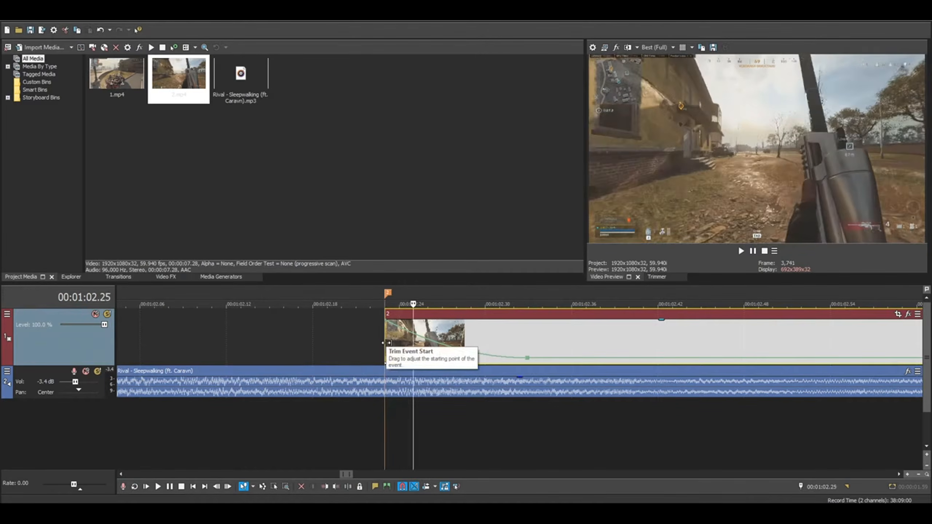
# Add a velocity point at 00:01:04.12, six frames before the beat marker at 00:01:04.18.
pyautogui.click(541, 366)
pyautogui.scroll(-4, 537, 362)
pyautogui.click(537, 363)
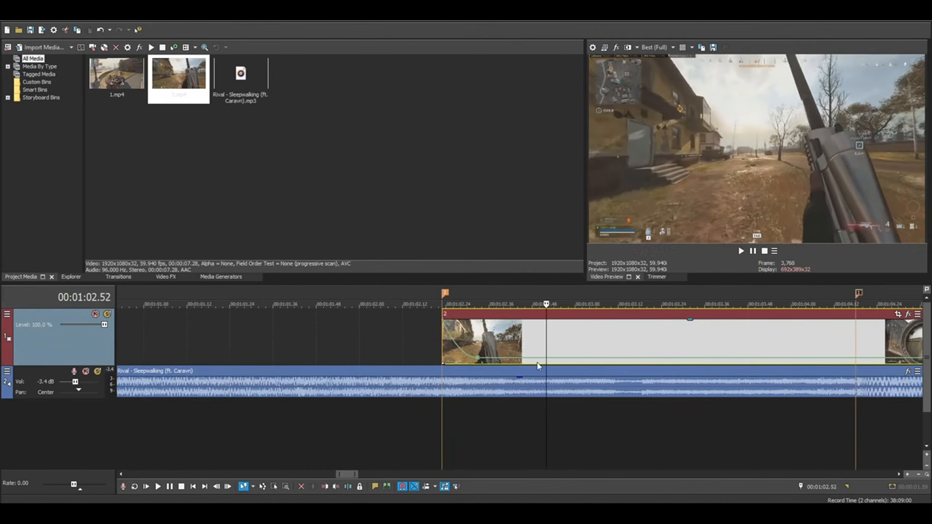
pyautogui.scroll(-3, 537, 361)
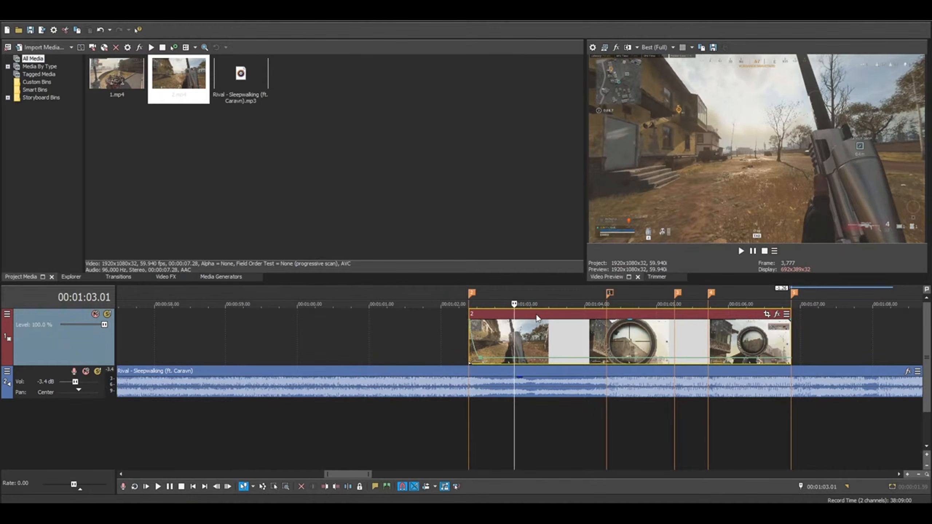
pyautogui.click(606, 335)
pyautogui.scroll(3, 607, 335)
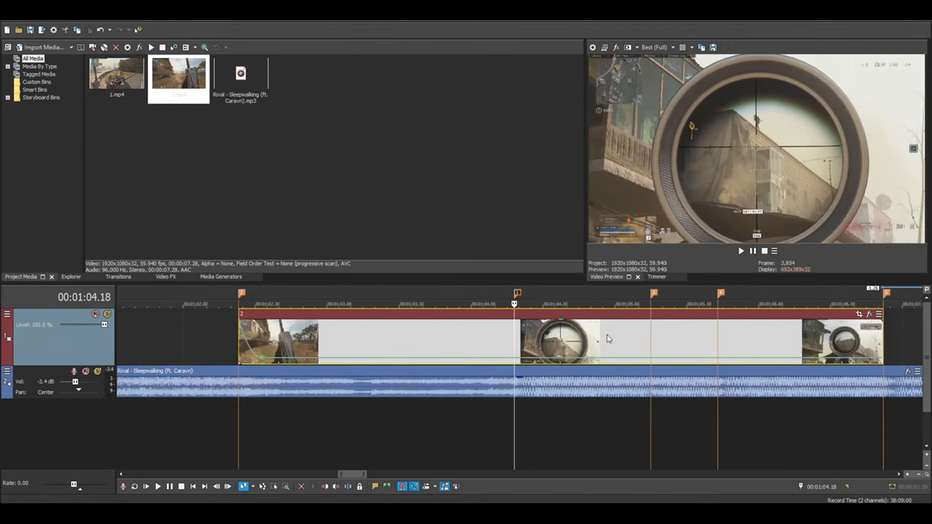
pyautogui.scroll(3, 607, 336)
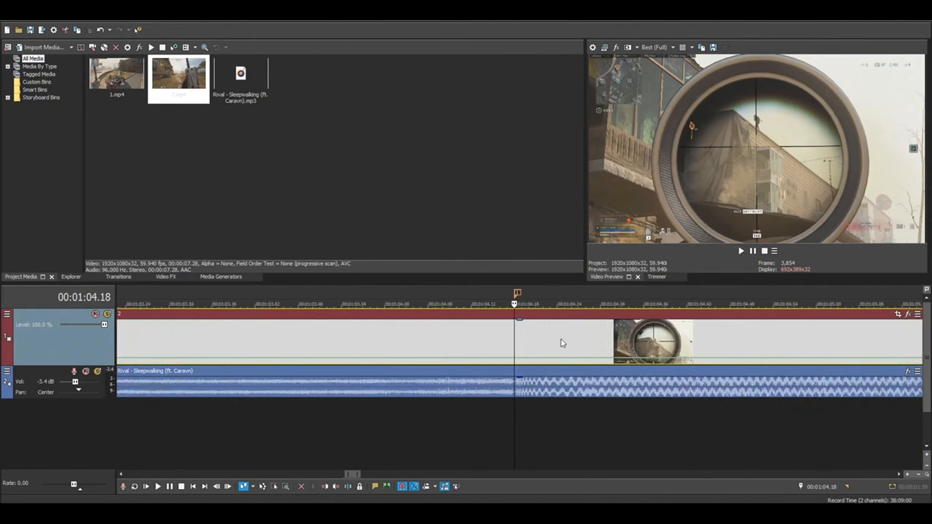
pyautogui.scroll(3, 519, 338)
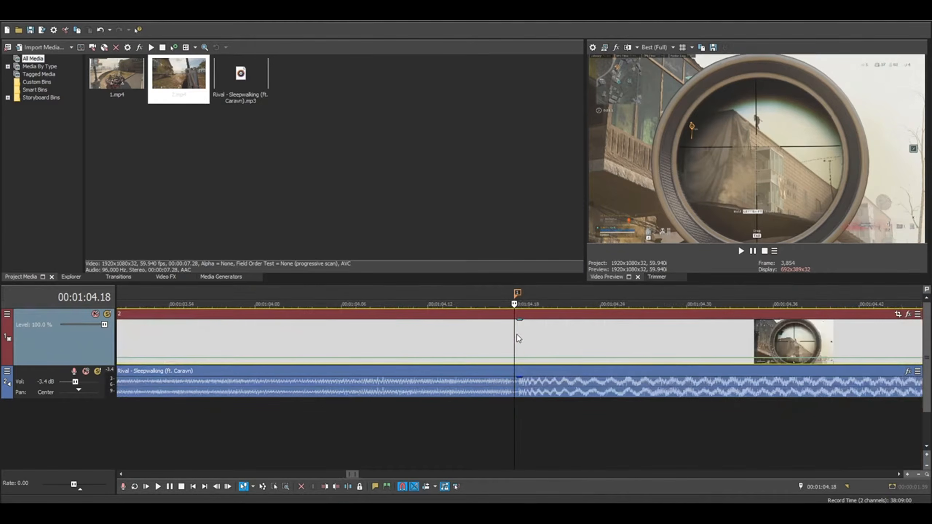
pyautogui.press('Left')
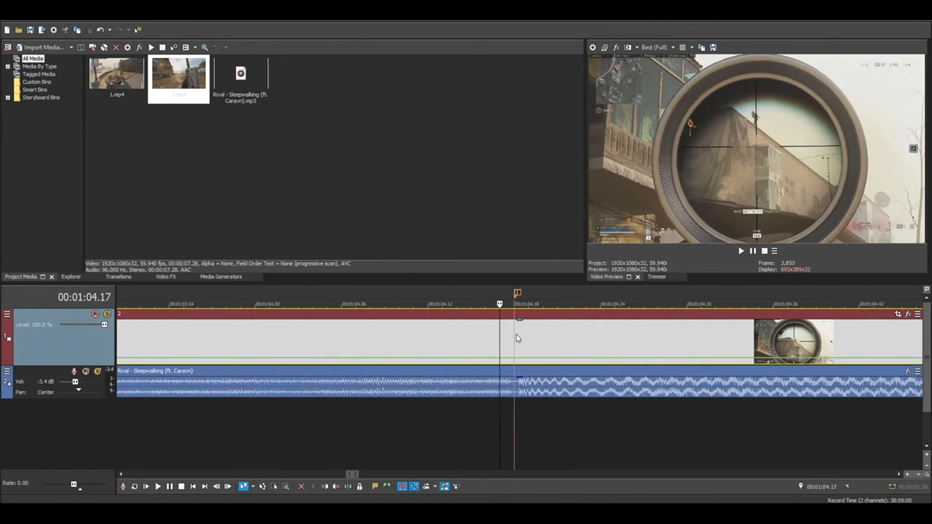
pyautogui.press('Left')
pyautogui.press('Left')
pyautogui.press('Left')
pyautogui.press('Left')
pyautogui.press('Left')
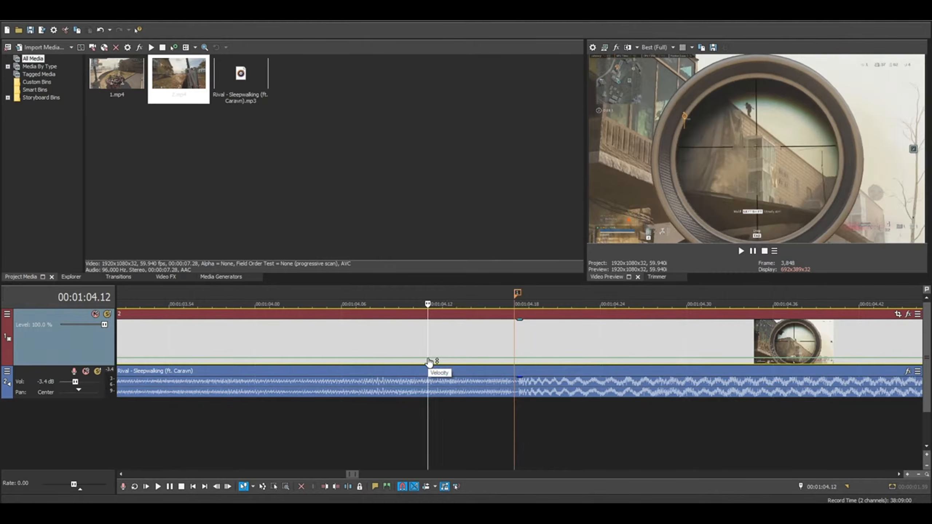
pyautogui.doubleClick(428, 358)
# Add a velocity point at 00:01:04.26, shortly after the beat marker at 00:01:04.18.
pyautogui.hotkey('ctrl', 'Right')
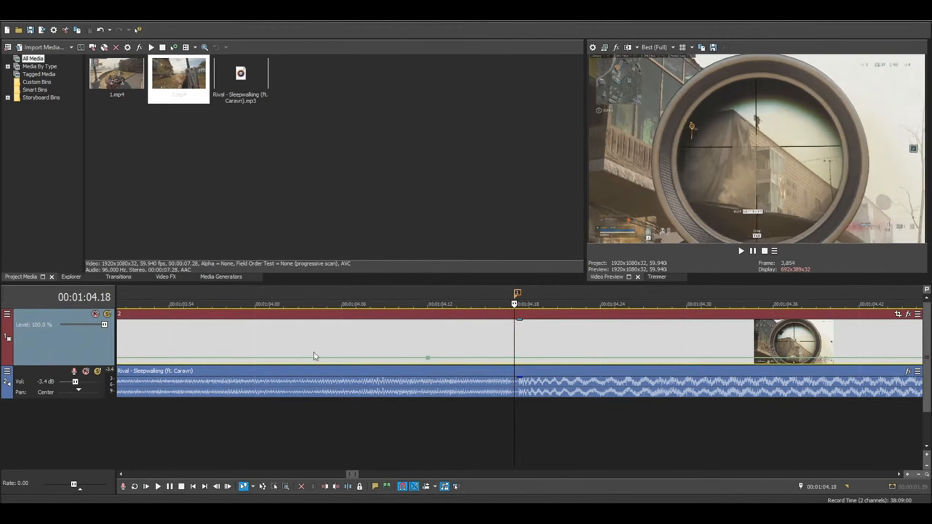
pyautogui.press('space')
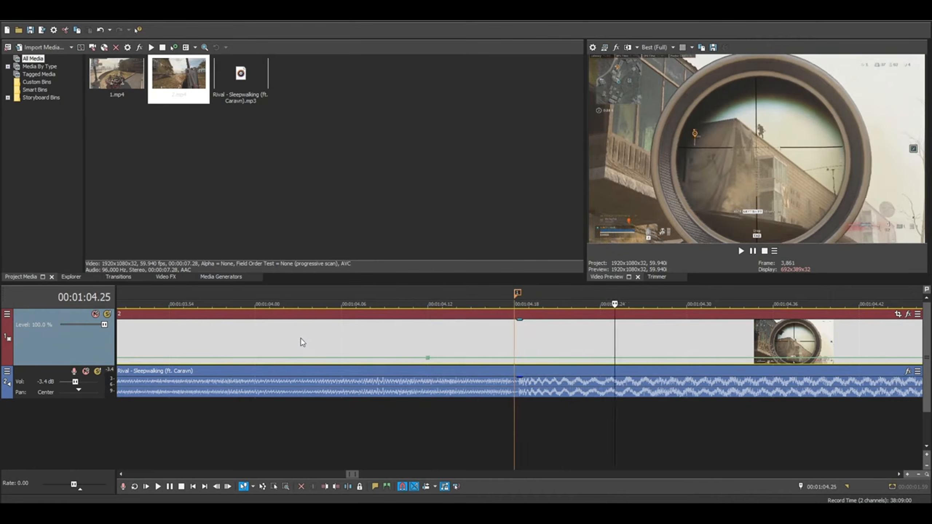
pyautogui.doubleClick(630, 358)
pyautogui.press('space')
pyautogui.press('Left')
pyautogui.press('Left')
pyautogui.press('Left')
pyautogui.press('Left')
pyautogui.click(516, 340)
pyautogui.press('space')
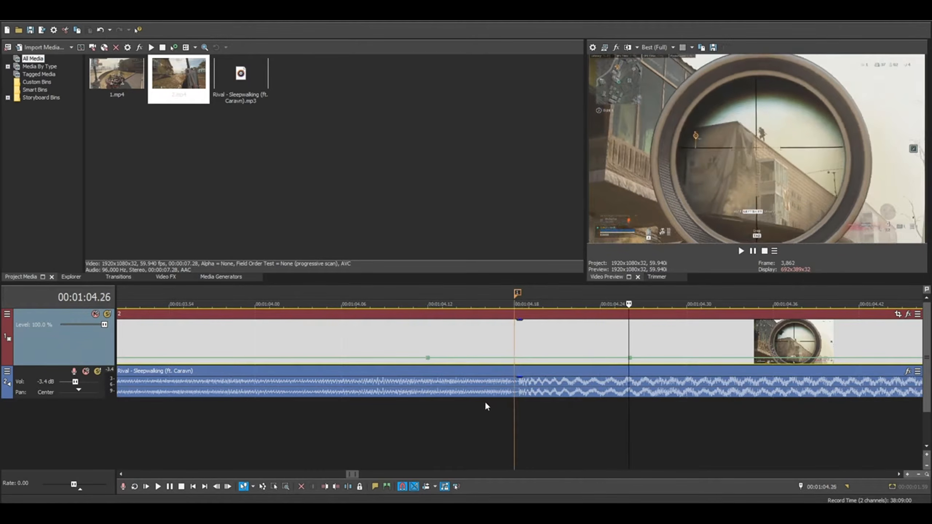
# Add a velocity point between these two, place it on the 00:01:04.18 marker and raise it to 522%.
pyautogui.press('space')
pyautogui.doubleClick(526, 359)
pyautogui.moveTo(526, 359); pyautogui.dragTo(515, 341)
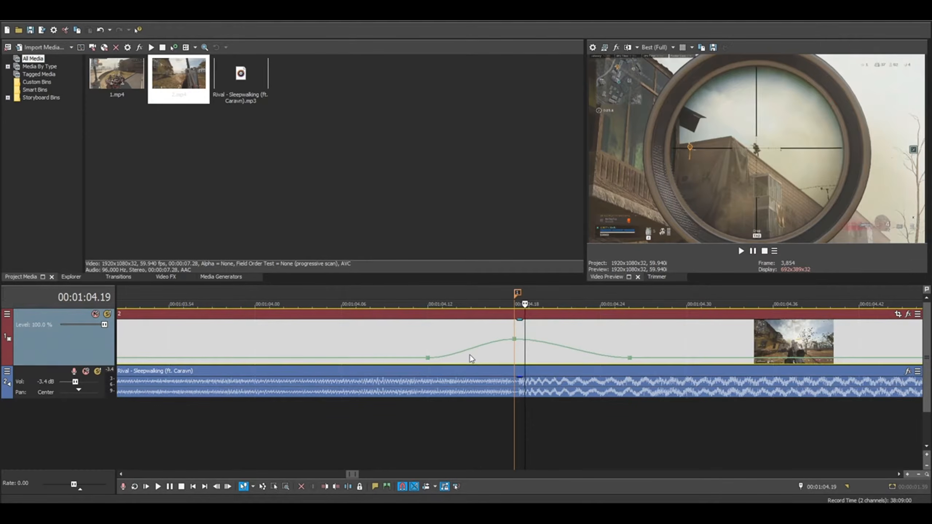
pyautogui.click(516, 355)
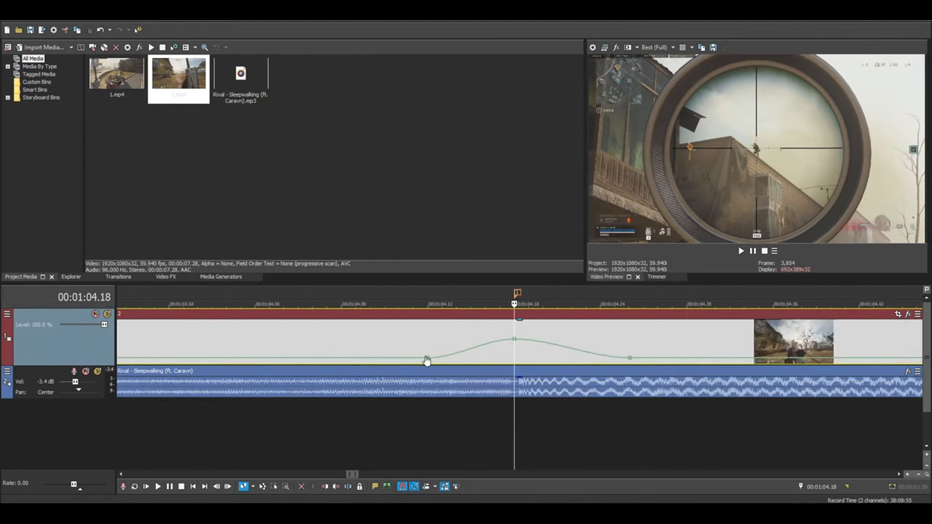
pyautogui.moveTo(429, 362)
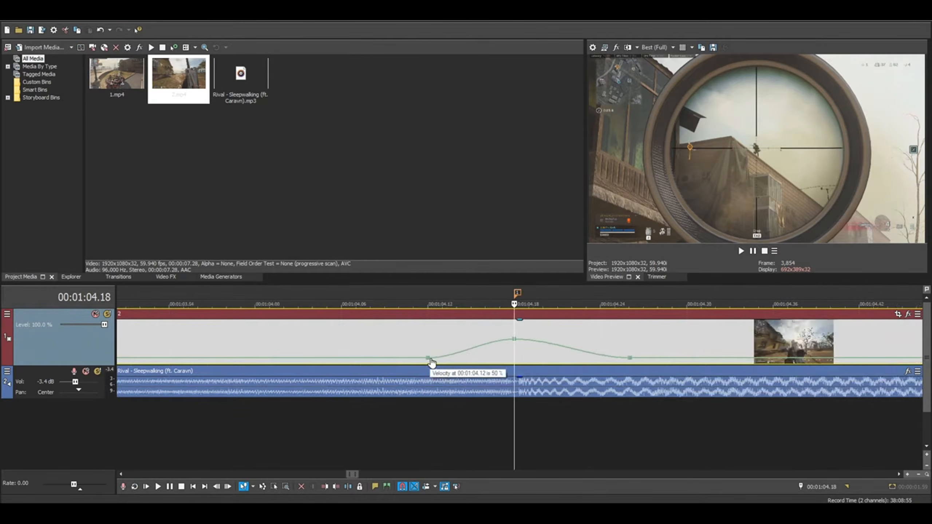
pyautogui.moveTo(517, 343)
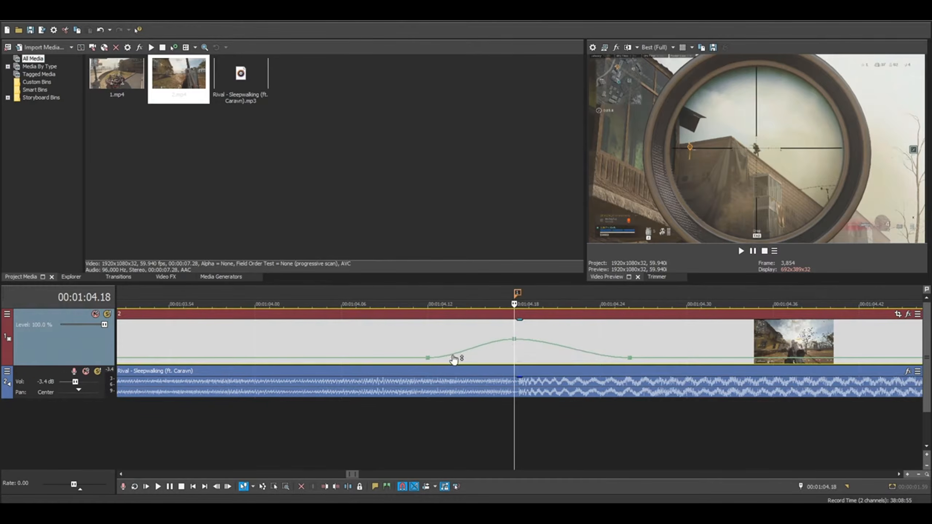
# Set the rising velocity segment before the 00:01:04.18 peak to Slow Fade and the falling segment after it to Fast Fade.
pyautogui.rightClick(478, 351)
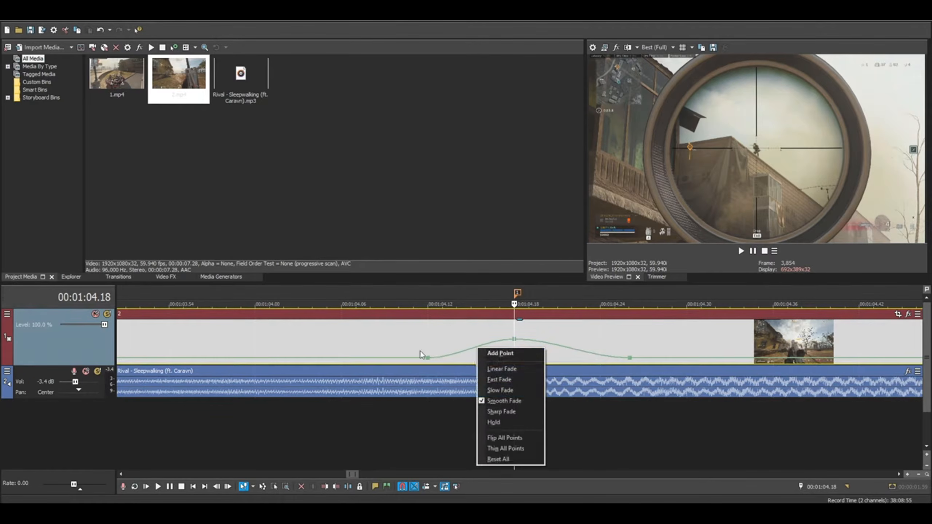
pyautogui.click(499, 384)
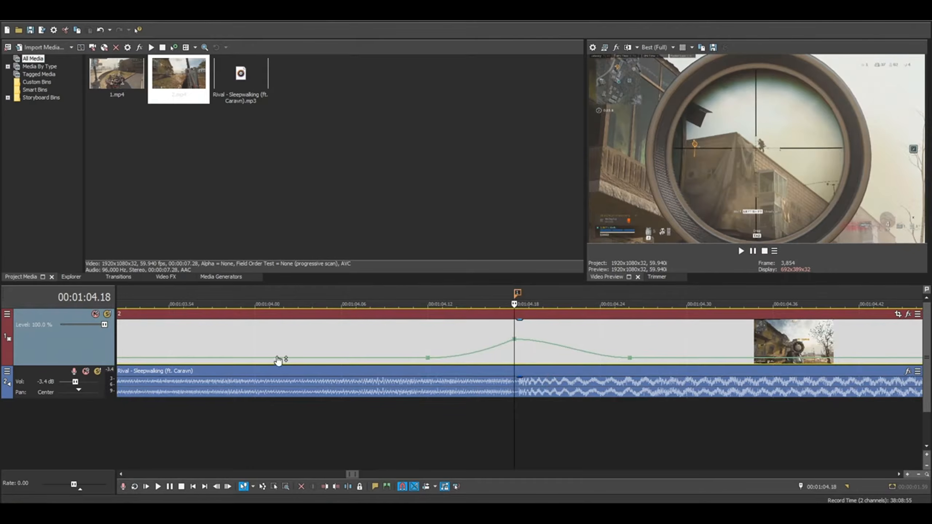
pyautogui.moveTo(515, 345)
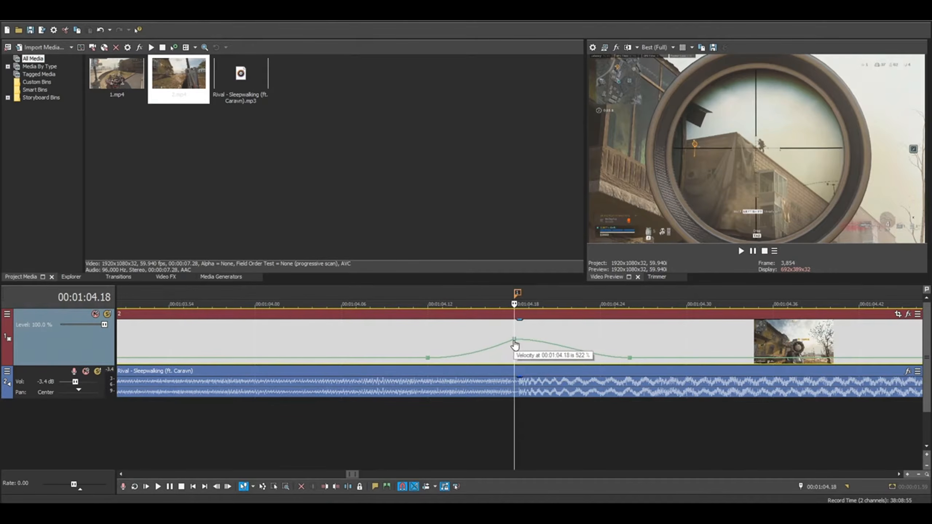
pyautogui.rightClick(630, 358)
pyautogui.click(543, 352)
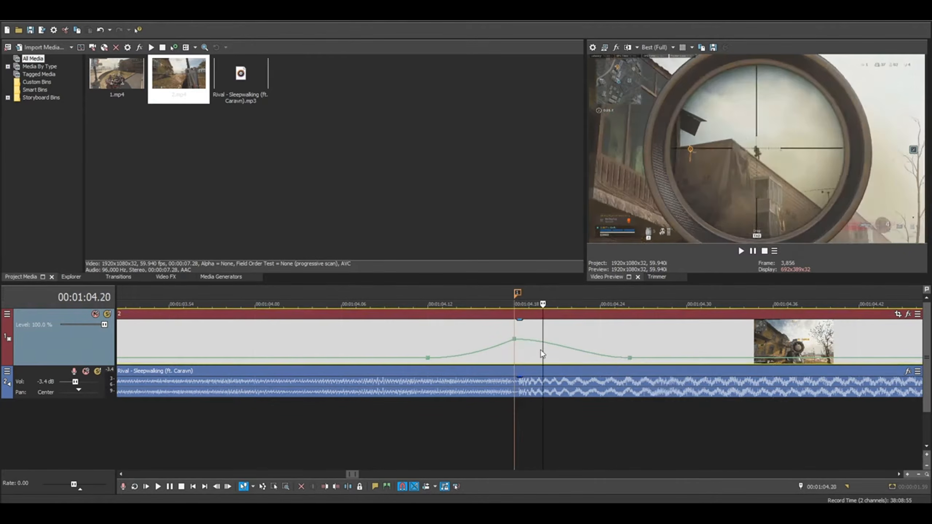
pyautogui.rightClick(547, 347)
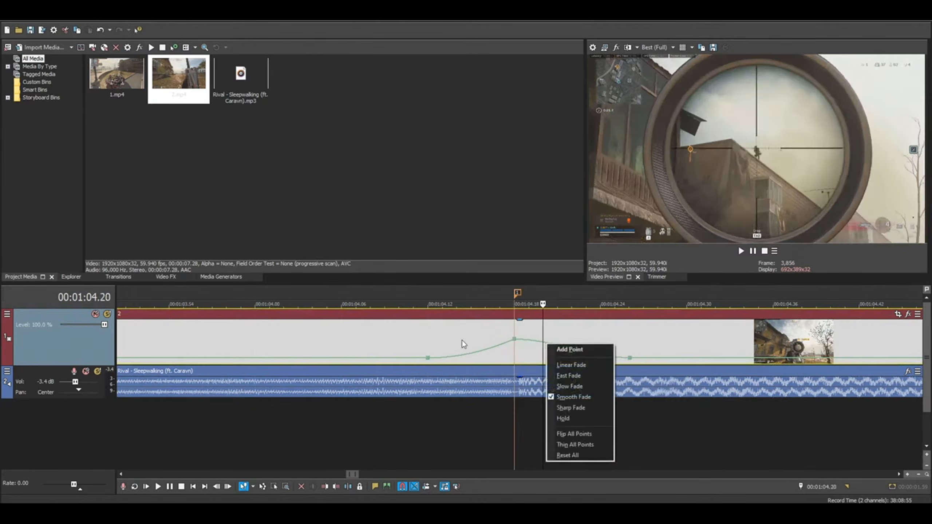
pyautogui.click(560, 377)
# Add a velocity point at 00:01:05.09, six frames before the next beat marker at 00:01:05.15.
pyautogui.scroll(-10, 496, 348)
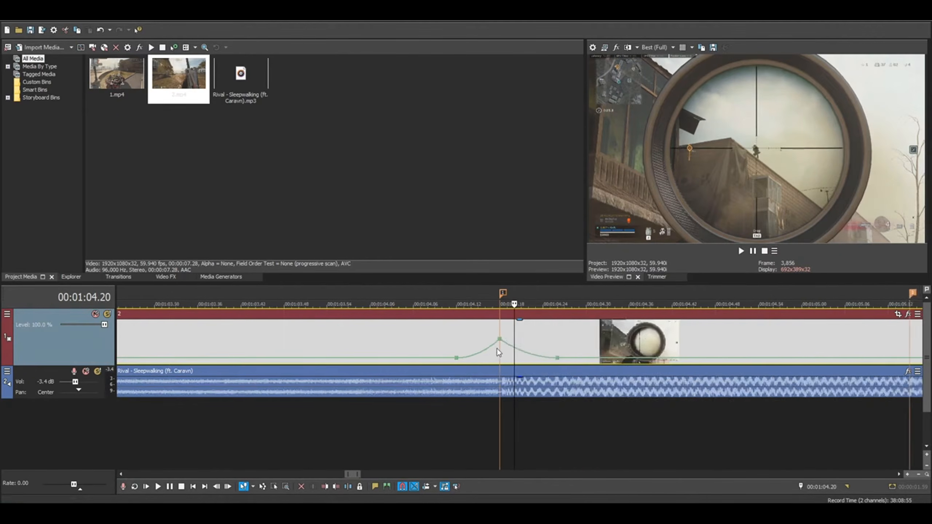
pyautogui.scroll(8, 496, 348)
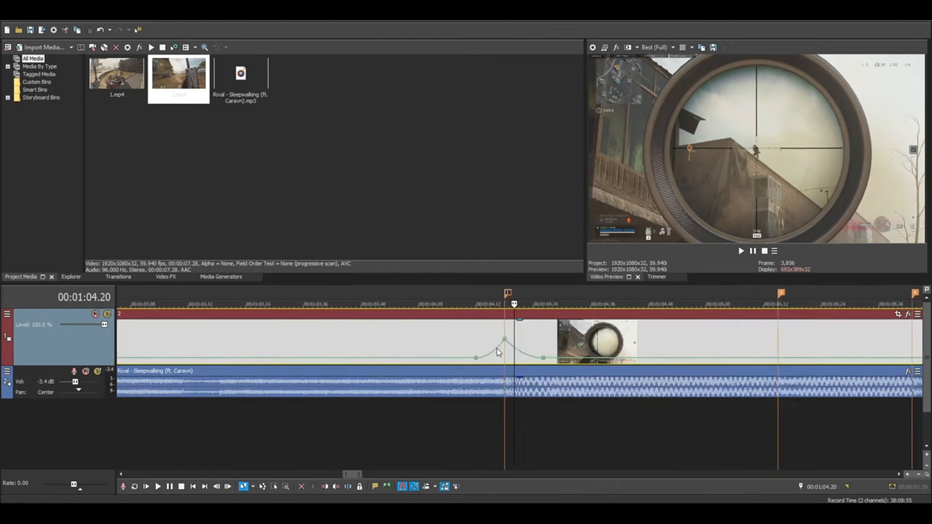
pyautogui.click(779, 348)
pyautogui.press('Left')
pyautogui.press('Down')
pyautogui.press('Down')
pyautogui.scroll(7, 520, 353)
pyautogui.press('Left')
pyautogui.press('Left')
pyautogui.press('Left')
pyautogui.press('Left')
pyautogui.press('Left')
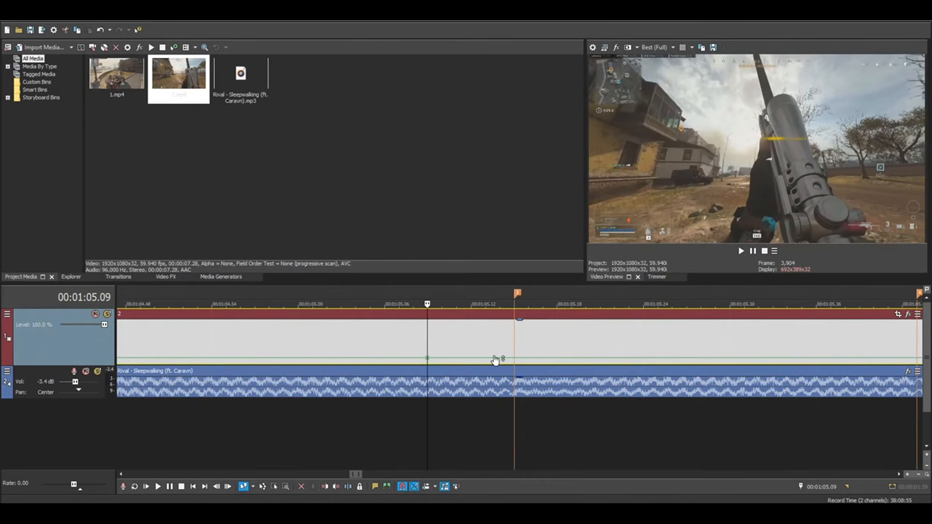
# Add a velocity point at 00:01:05.23, shortly after the beat marker at 00:01:05.15.
pyautogui.press('Right')
pyautogui.press('Right')
pyautogui.press('Right')
pyautogui.press('Right')
pyautogui.press('Right')
pyautogui.press('Right')
pyautogui.press('Right')
pyautogui.press('Right')
pyautogui.press('Right')
pyautogui.press('Right')
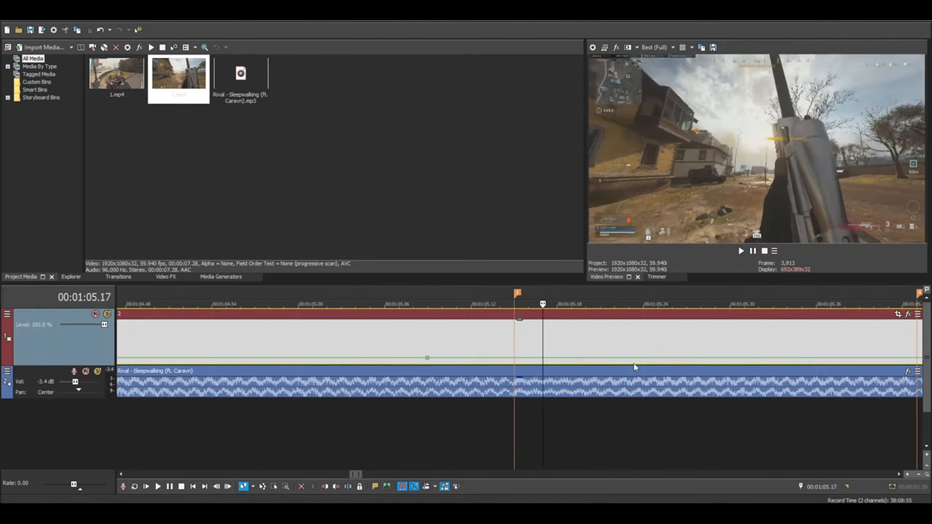
pyautogui.press('Right')
pyautogui.press('Right')
pyautogui.press('Right')
pyautogui.press('Right')
pyautogui.doubleClick(629, 358)
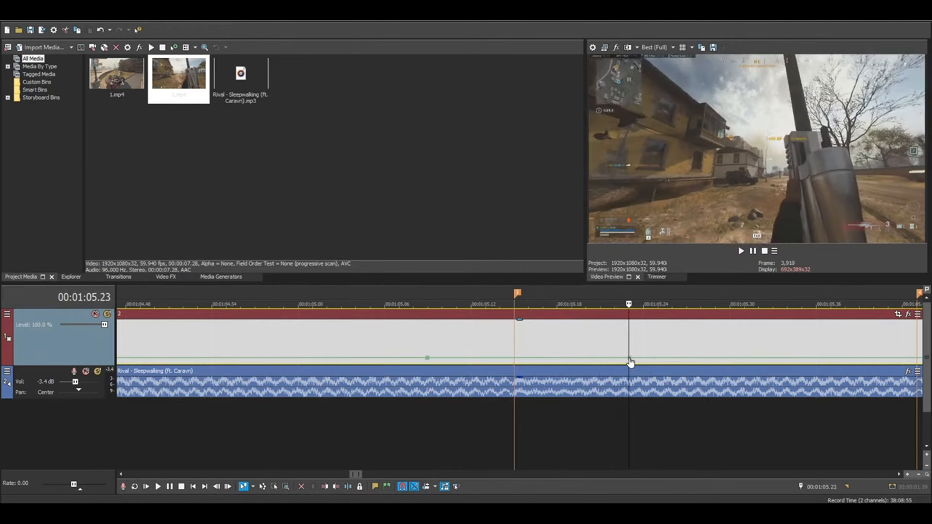
# Add a velocity peak of about 522% on the 00:01:05.15 marker, with Slow Fade before it and Fast Fade after it.
pyautogui.doubleClick(538, 358)
pyautogui.moveTo(539, 358); pyautogui.dragTo(515, 340)
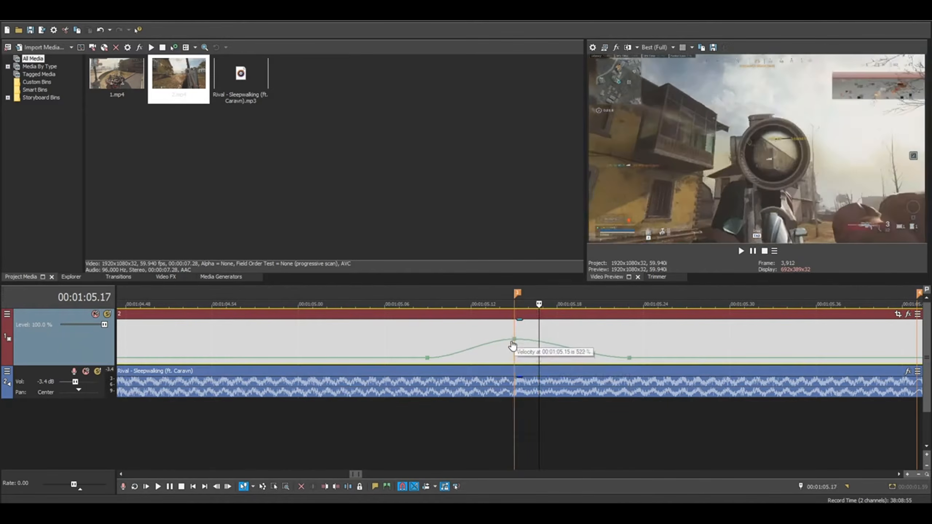
pyautogui.rightClick(497, 346)
pyautogui.click(519, 387)
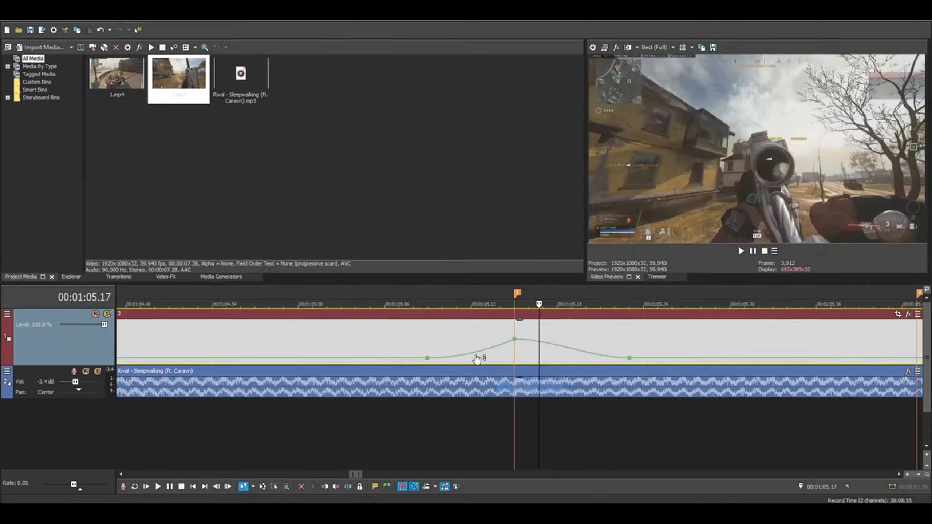
pyautogui.rightClick(540, 349)
pyautogui.click(559, 370)
# Add a velocity point at 00:01:05.37, six frames before the next beat marker.
pyautogui.scroll(-3, 558, 370)
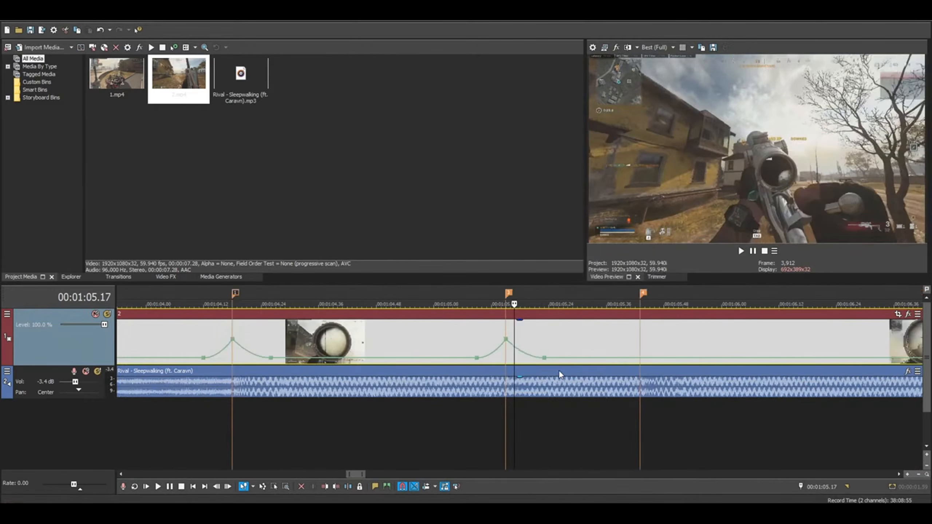
pyautogui.scroll(-2, 615, 365)
pyautogui.scroll(-2, 574, 347)
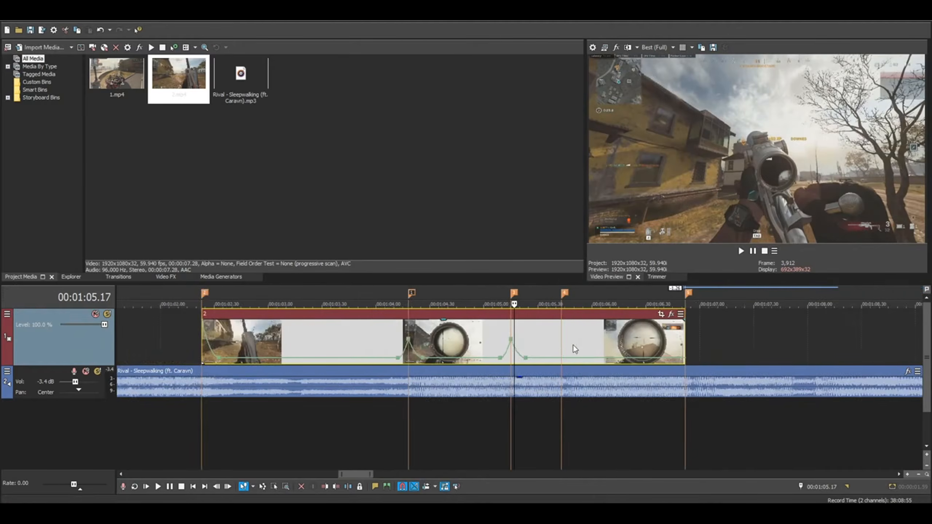
pyautogui.scroll(4, 575, 349)
pyautogui.click(609, 342)
pyautogui.scroll(2, 525, 347)
pyautogui.press('Left')
pyautogui.press('Left')
pyautogui.press('Left')
pyautogui.press('Left')
pyautogui.press('Left')
pyautogui.press('Left')
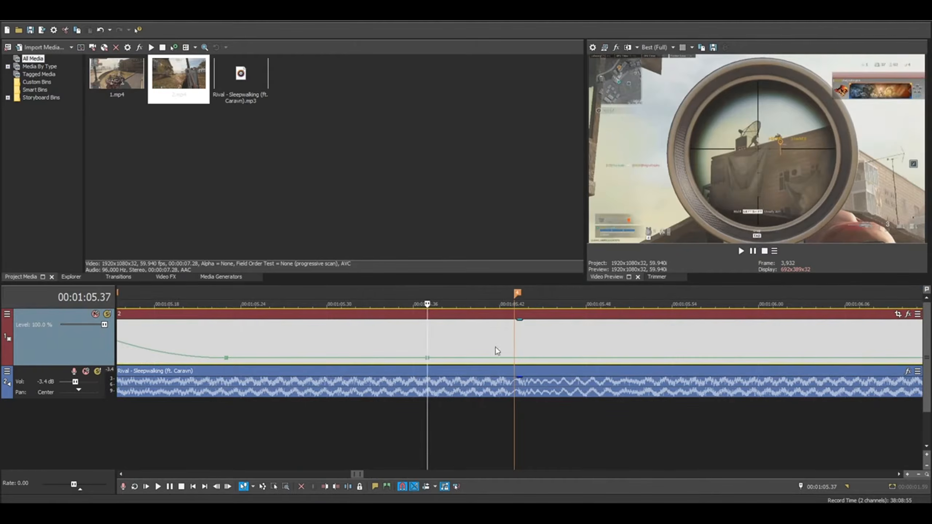
# Add a velocity point at 00:01:05.50, seven frames after the beat marker at 00:01:05.43.
pyautogui.click(518, 339)
pyautogui.press('Right')
pyautogui.press('Right')
pyautogui.press('Right')
pyautogui.press('Right')
pyautogui.press('Right')
pyautogui.press('Right')
pyautogui.press('Right')
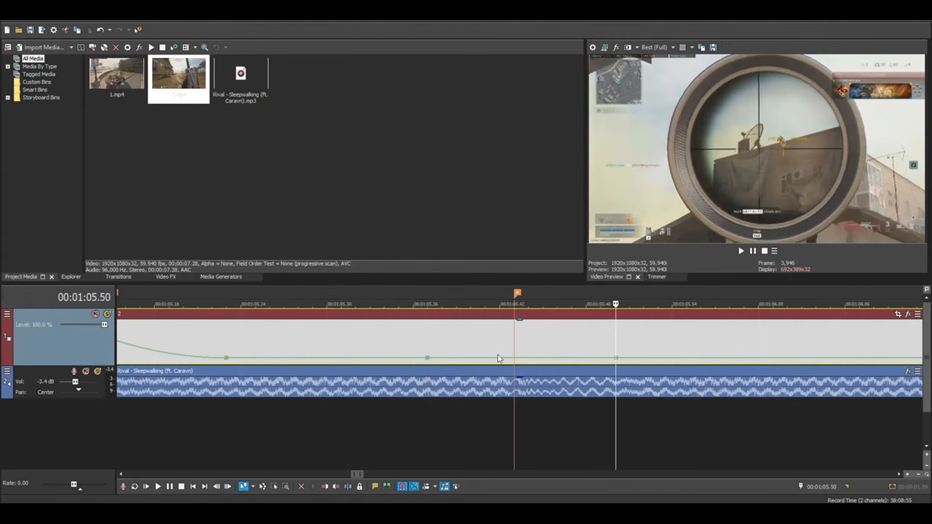
# Add a velocity peak of about 510% on the 00:01:05.43 marker and shape the curves on both sides like the earlier peaks.
pyautogui.click(528, 359)
pyautogui.doubleClick(515, 358)
pyautogui.moveTo(515, 358); pyautogui.dragTo(516, 339)
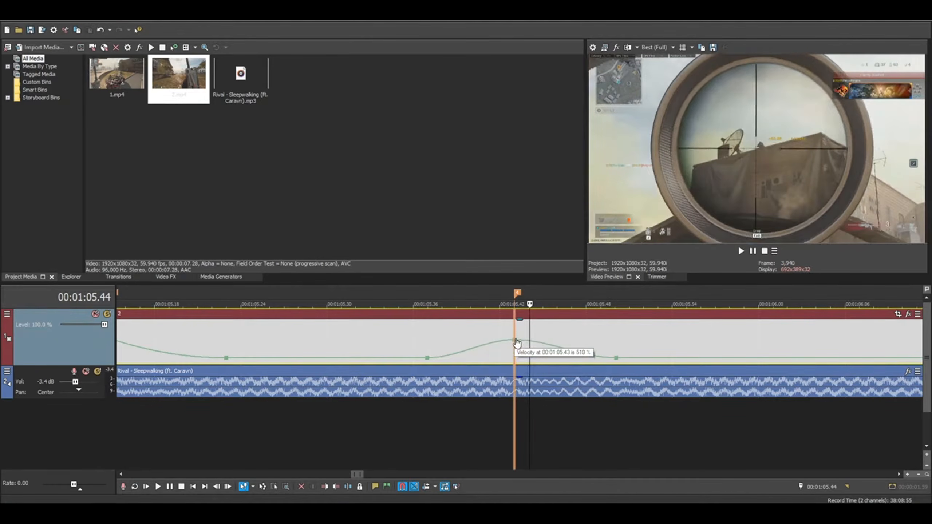
pyautogui.rightClick(492, 343)
pyautogui.rightClick(532, 343)
pyautogui.click(556, 373)
# Add a velocity point at 00:01:06.42, ten frames before the clip's end at the 00:01:06.52 marker.
pyautogui.scroll(-3, 561, 361)
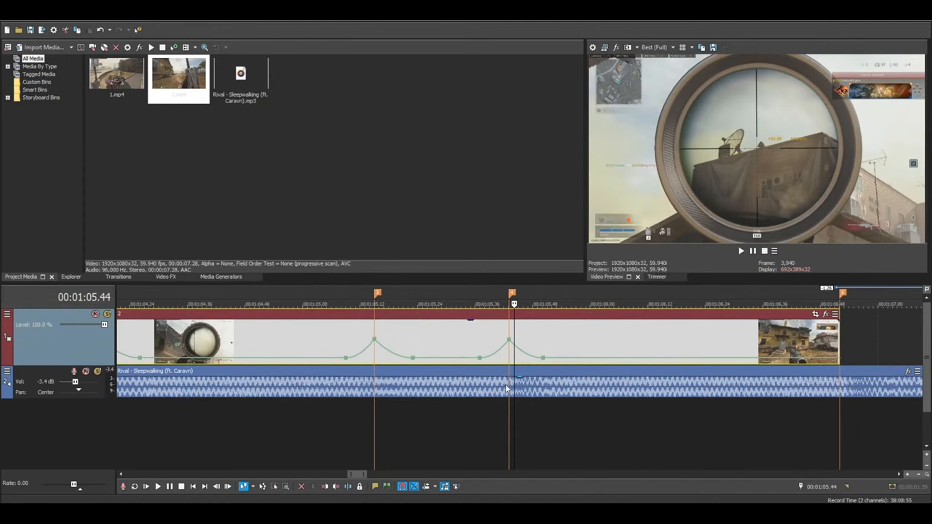
pyautogui.scroll(-1, 445, 373)
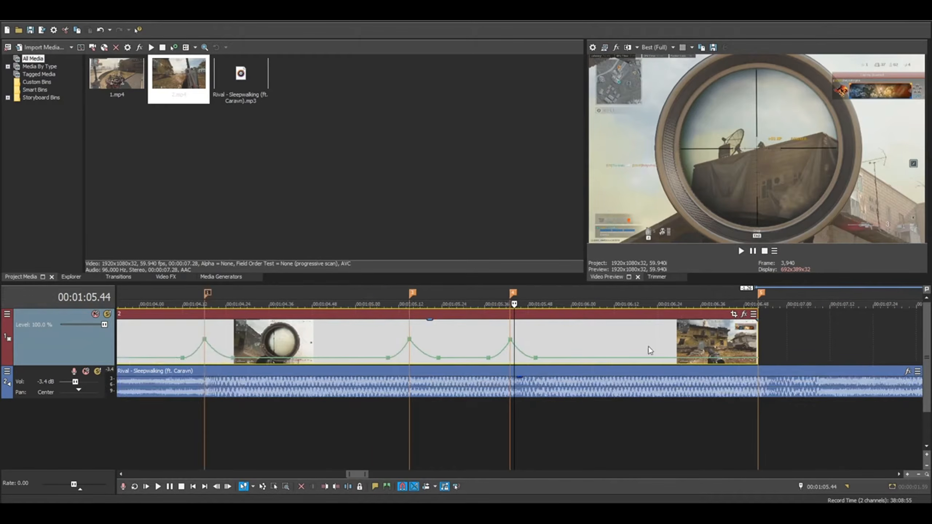
pyautogui.click(757, 341)
pyautogui.scroll(-2, 683, 354)
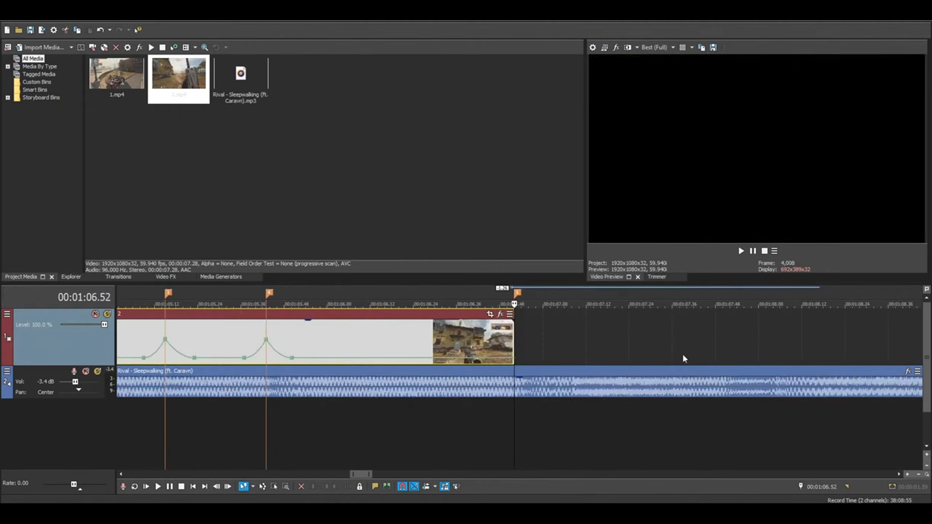
pyautogui.scroll(2, 532, 364)
pyautogui.scroll(-2, 534, 367)
pyautogui.scroll(4, 514, 364)
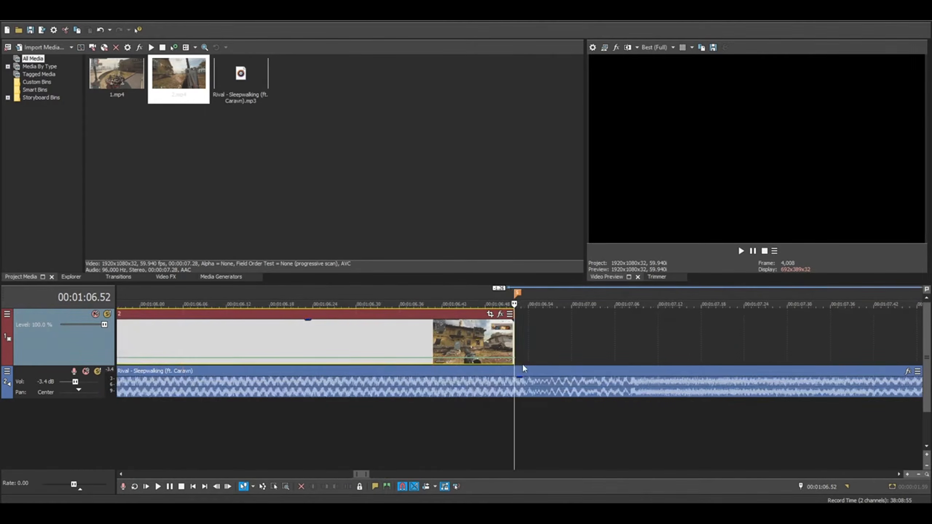
pyautogui.press('Left')
pyautogui.press('Left')
pyautogui.press('Left')
pyautogui.press('Left')
pyautogui.press('Left')
pyautogui.press('Left')
pyautogui.press('Left')
pyautogui.press('Left')
pyautogui.press('Left')
pyautogui.press('Left')
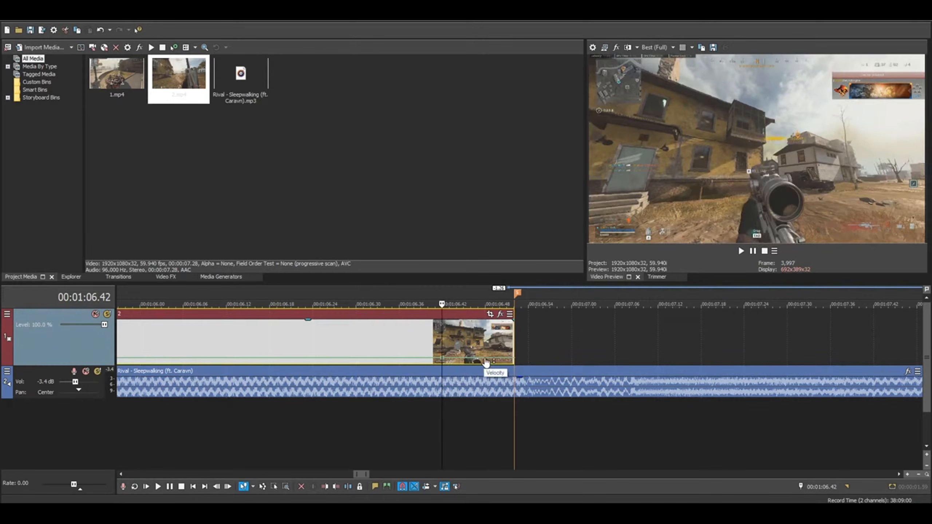
pyautogui.click(483, 363)
# Raise the velocity at the clip's end, 00:01:06.52, to 1,000% and change the fade type of the curve leading up to it.
pyautogui.moveTo(483, 363); pyautogui.dragTo(546, 347)
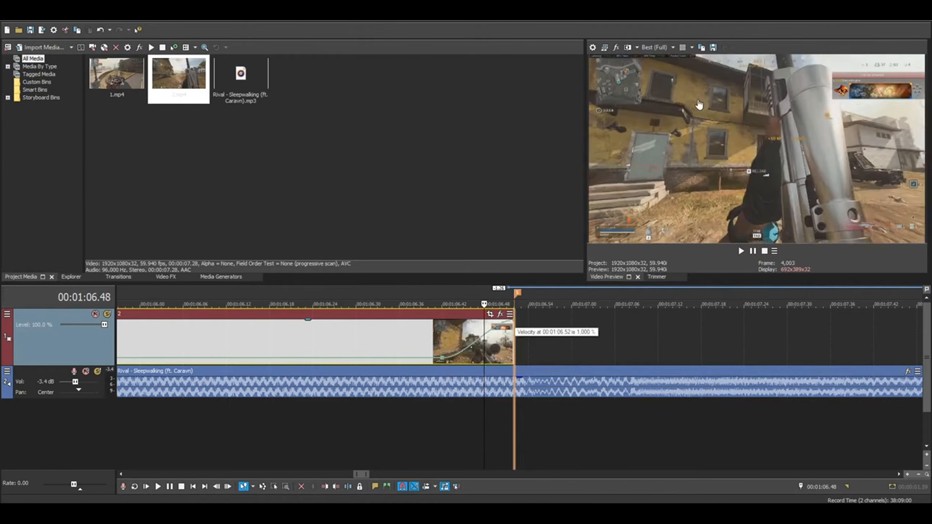
pyautogui.rightClick(515, 325)
pyautogui.click(511, 368)
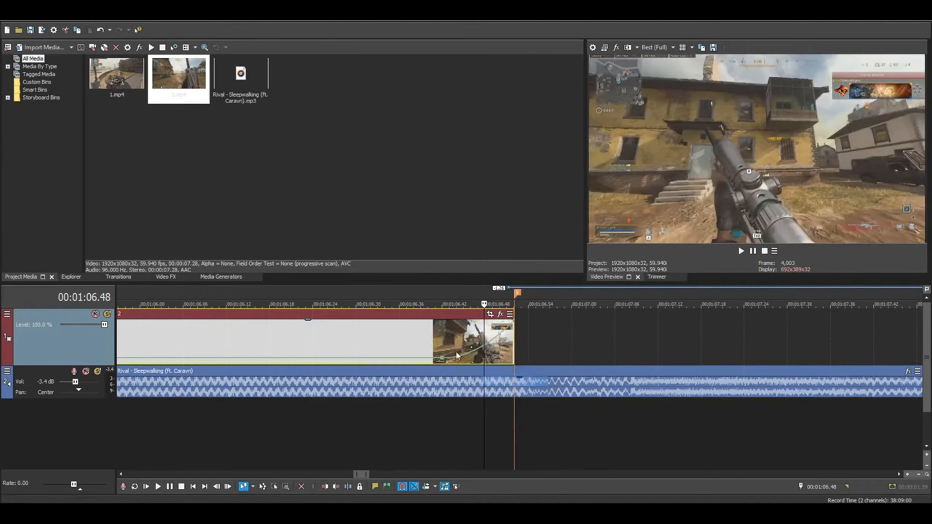
# Review the velocity curve across the whole clip and play it from its start at 00:01:02.23.
pyautogui.scroll(-10, 450, 335)
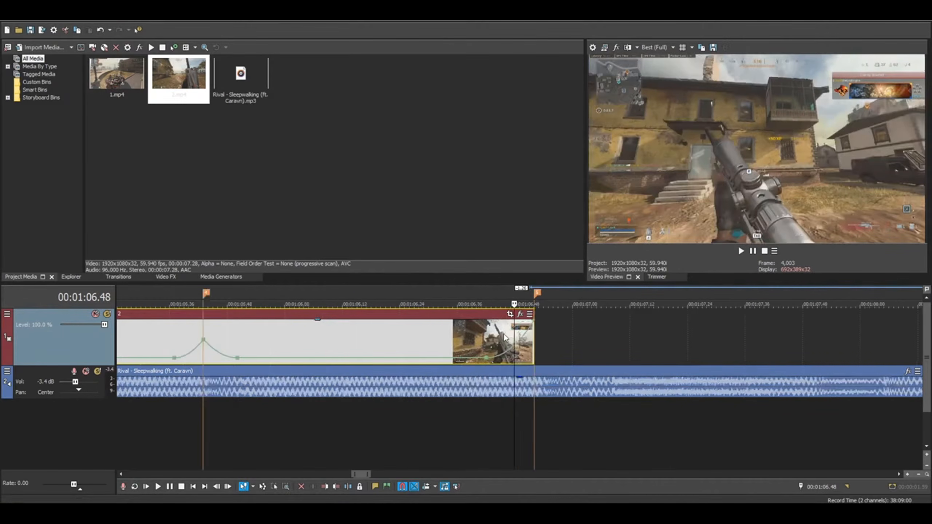
pyautogui.click(427, 328)
pyautogui.scroll(4, 428, 327)
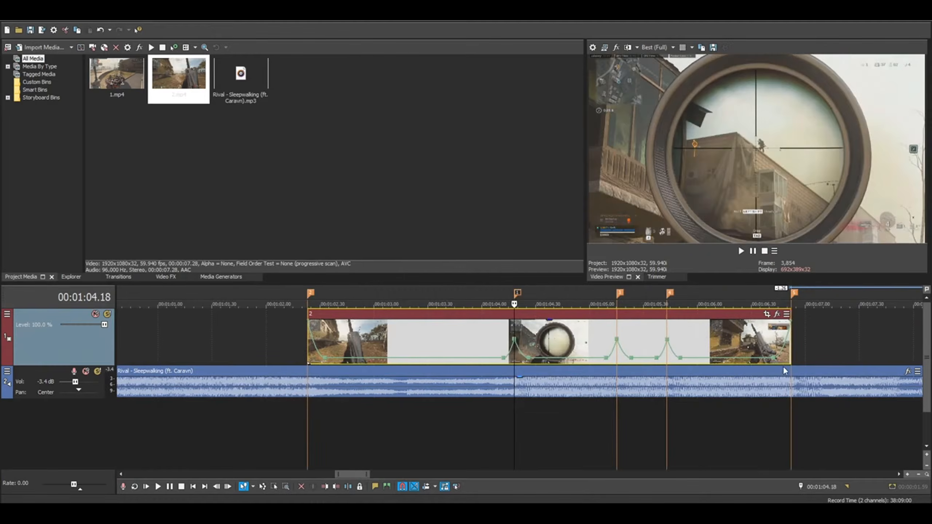
pyautogui.click(791, 358)
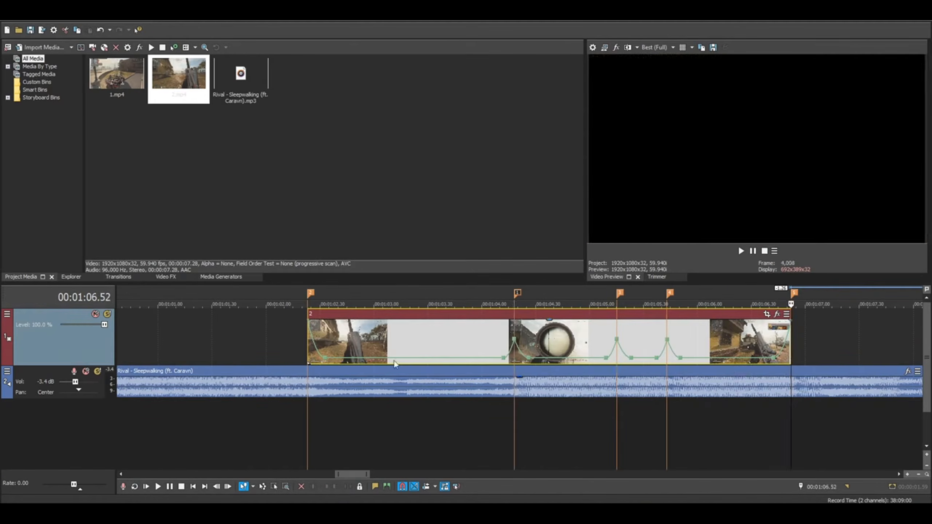
pyautogui.click(303, 351)
pyautogui.scroll(2, 451, 364)
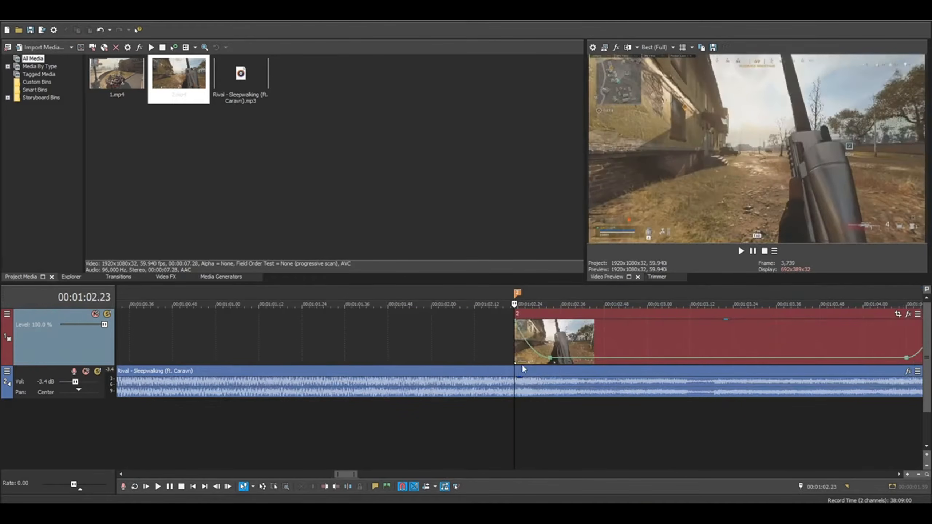
pyautogui.press('space')
pyautogui.scroll(-2, 549, 345)
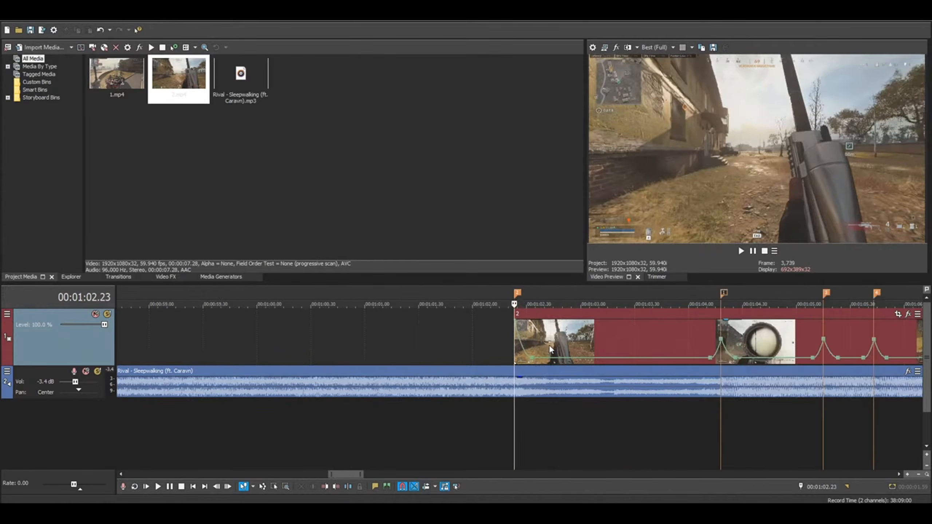
pyautogui.scroll(-2, 549, 345)
pyautogui.click(757, 358)
pyautogui.scroll(2, 680, 355)
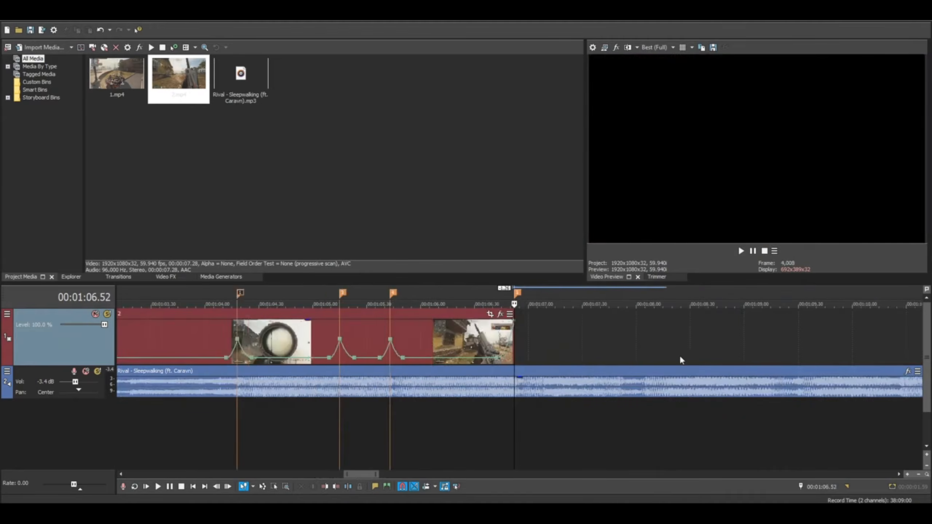
# Examine the footage around the velocity peak at the 00:01:05.43 marker and play it from there.
pyautogui.press('Left')
pyautogui.press('Left')
pyautogui.press('Left')
pyautogui.press('Left')
pyautogui.press('Left')
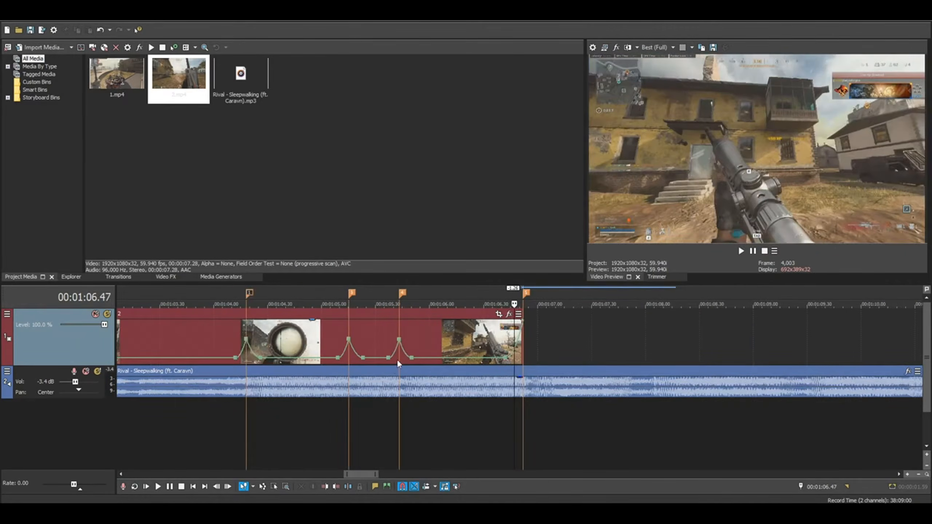
pyautogui.click(398, 361)
pyautogui.scroll(5, 399, 360)
pyautogui.press('Left')
pyautogui.press('Left')
pyautogui.press('Left')
pyautogui.press('Left')
pyautogui.press('Left')
pyautogui.click(520, 359)
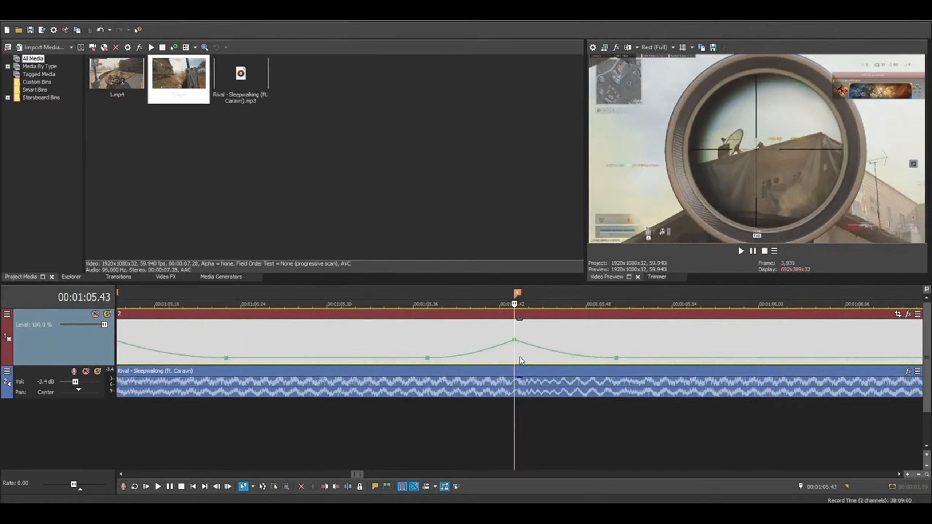
pyautogui.press('space')
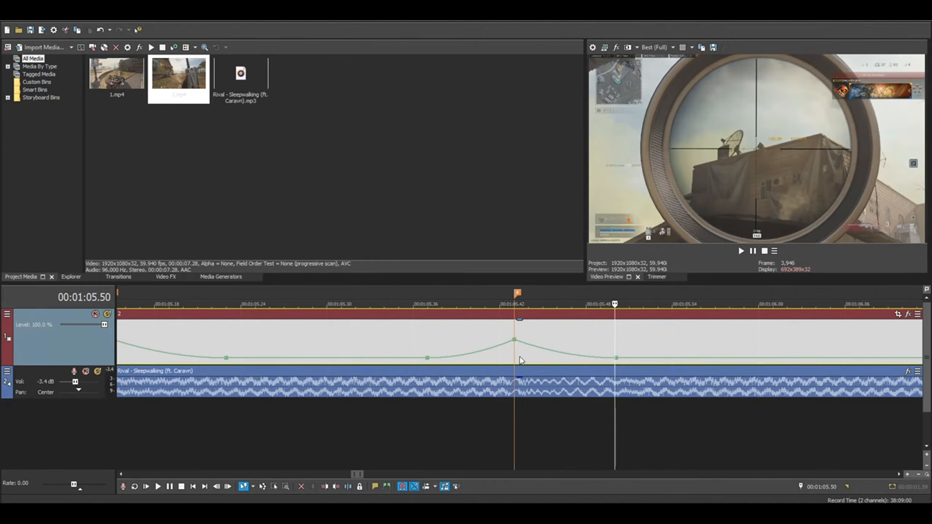
# Play the clip from its start to check the velocity peaks against the beat markers.
pyautogui.scroll(-6, 521, 345)
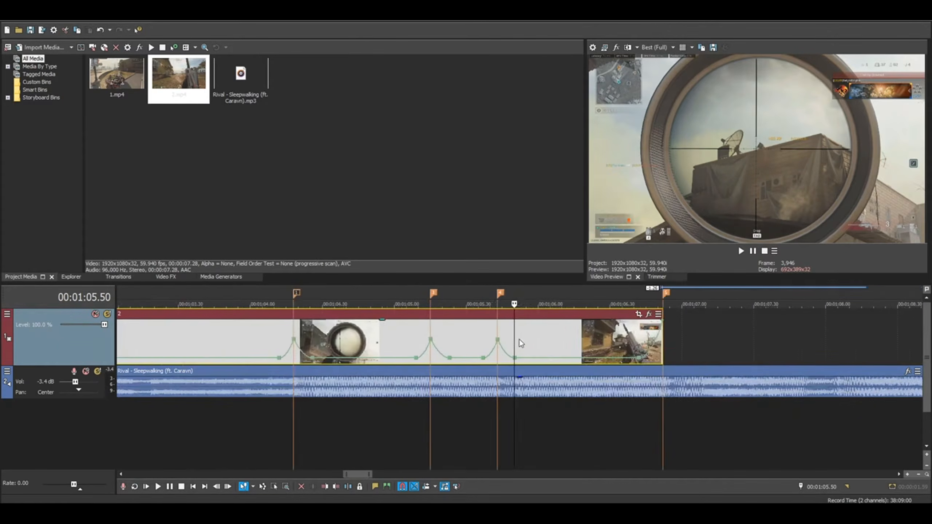
pyautogui.scroll(-4, 521, 344)
pyautogui.click(262, 340)
pyautogui.press('space')
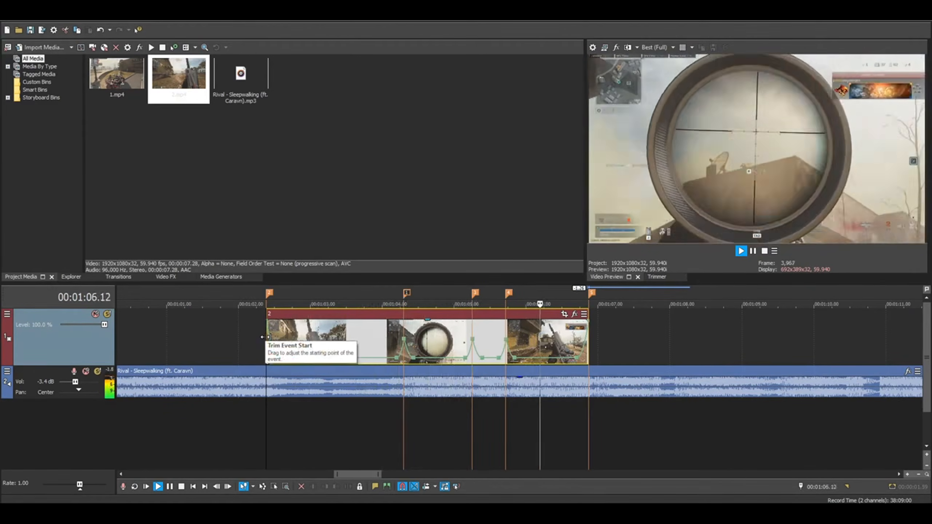
pyautogui.press('space')
# Examine which moment of the footage falls on the velocity peak at the 00:01:04.18 marker.
pyautogui.click(403, 344)
pyautogui.scroll(4, 406, 327)
pyautogui.scroll(-1, 406, 327)
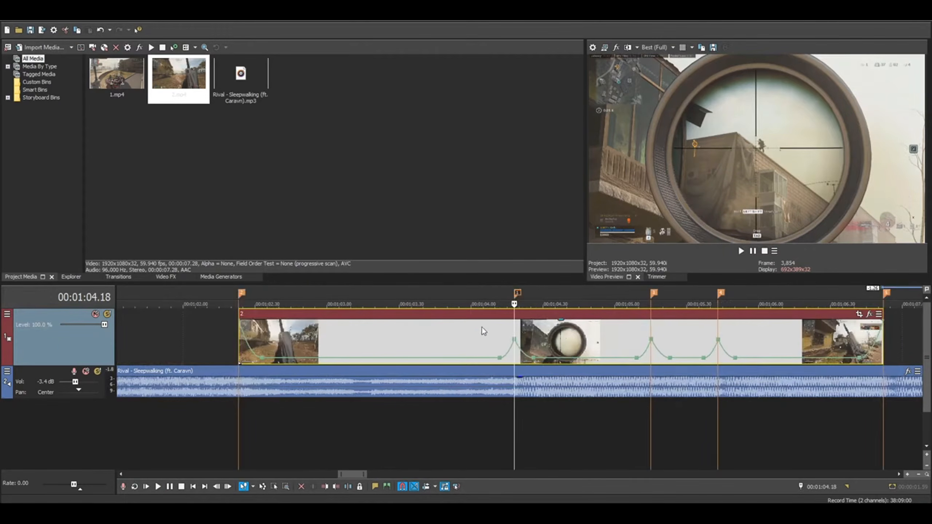
pyautogui.scroll(-1, 530, 335)
pyautogui.scroll(3, 526, 332)
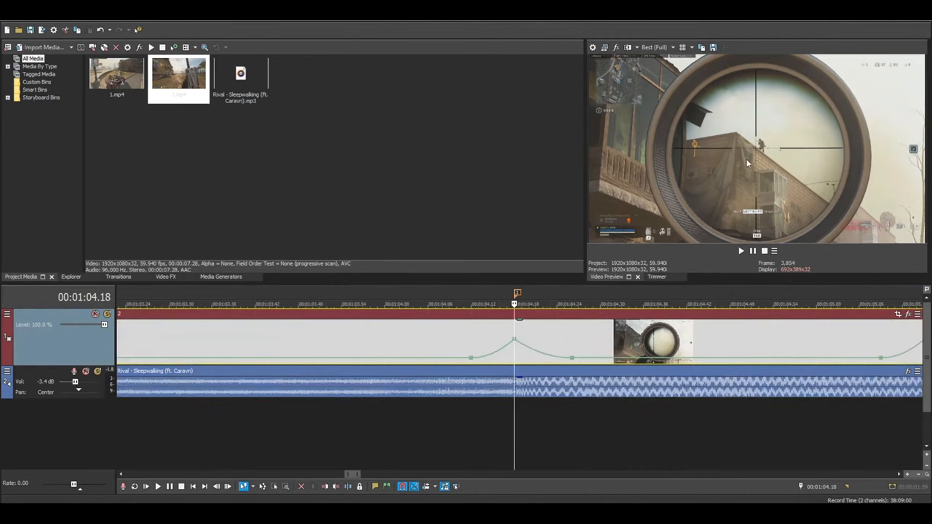
pyautogui.scroll(-3, 483, 365)
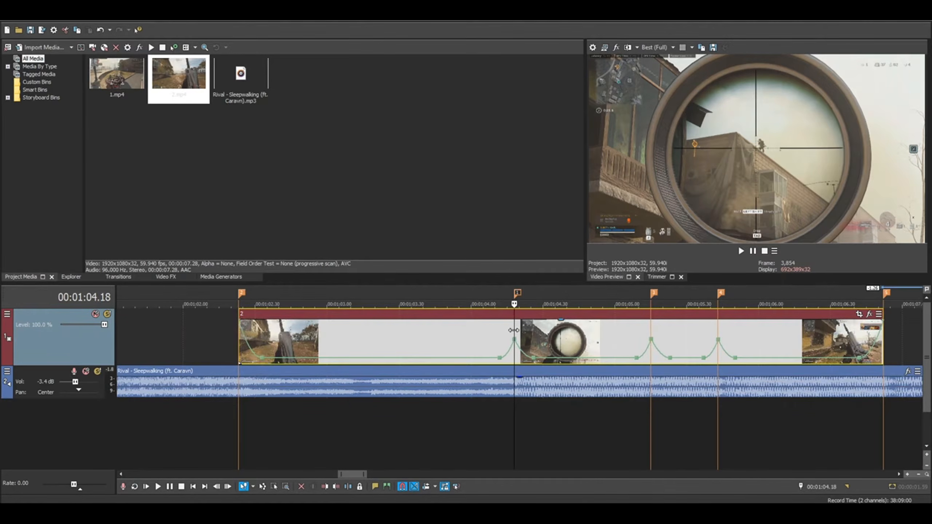
pyautogui.scroll(-1, 540, 336)
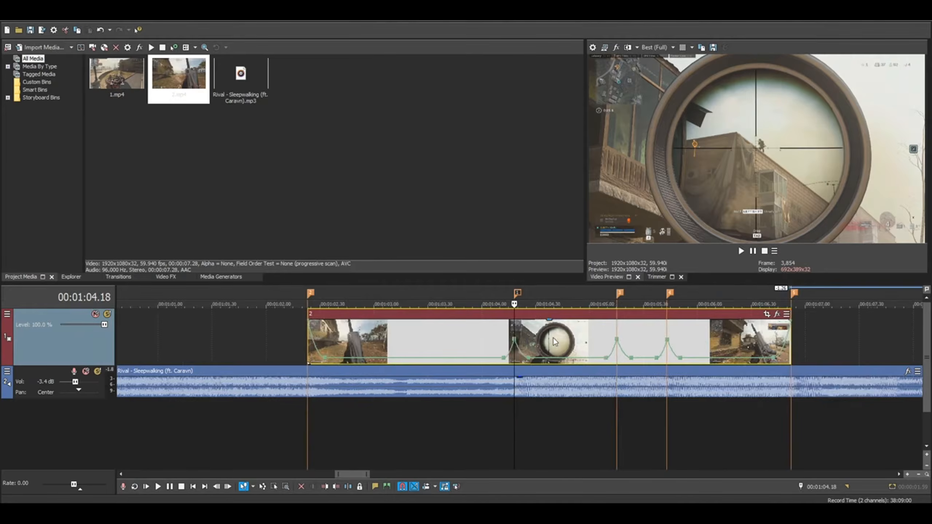
pyautogui.scroll(2, 554, 338)
pyautogui.scroll(-1, 553, 338)
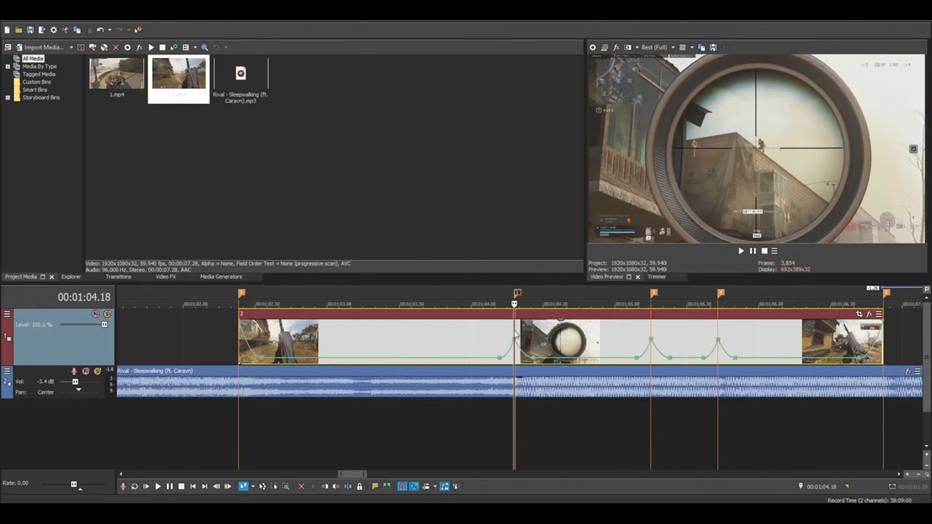
pyautogui.scroll(-1, 514, 336)
pyautogui.scroll(1, 529, 342)
pyautogui.scroll(1, 528, 342)
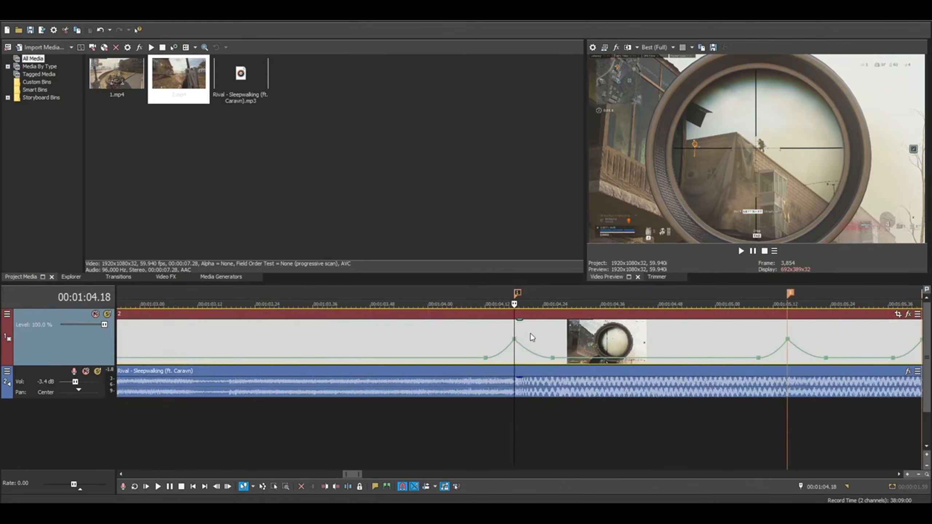
# Move the clip about 12 frames earlier and trim its start to the 00:01:02.23 marker.
pyautogui.scroll(-1, 531, 318)
pyautogui.moveTo(539, 319); pyautogui.dragTo(506, 322)
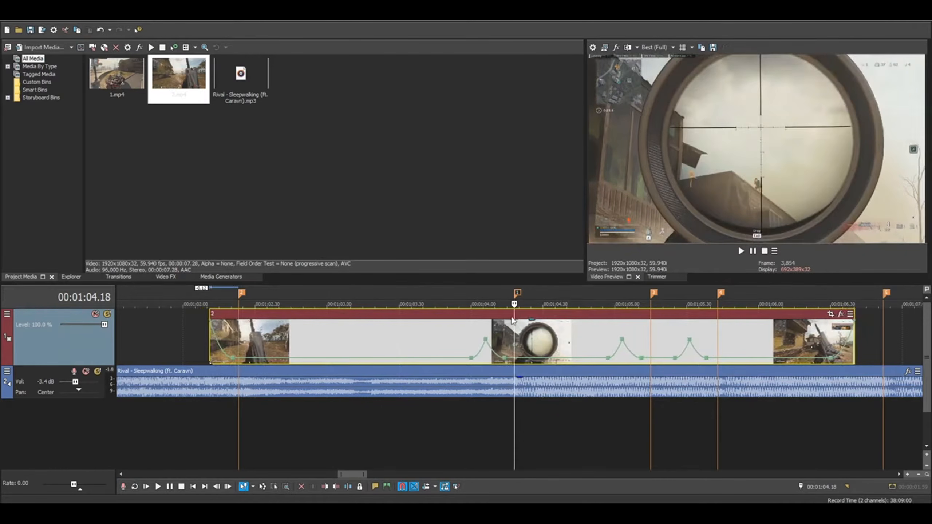
pyautogui.scroll(-2, 574, 342)
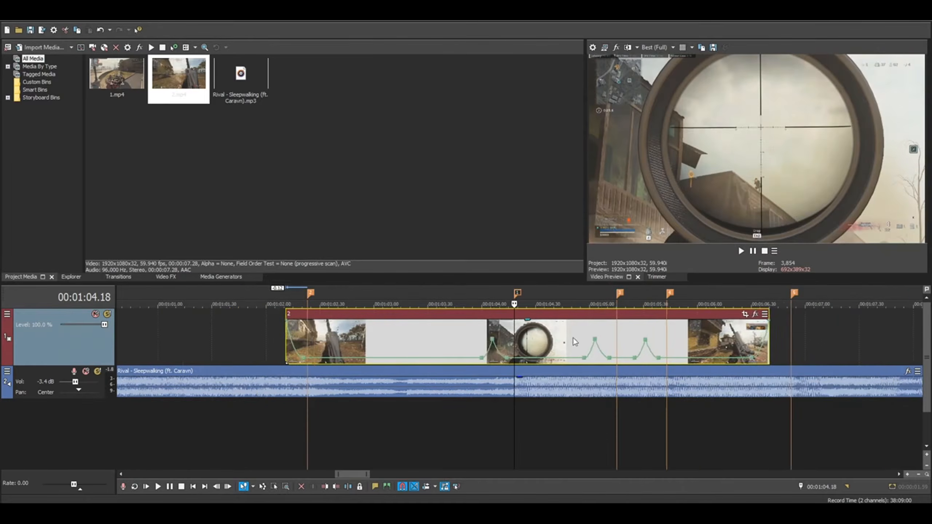
pyautogui.click(320, 411)
pyautogui.scroll(1, 446, 343)
pyautogui.click(446, 343)
pyautogui.scroll(2, 446, 343)
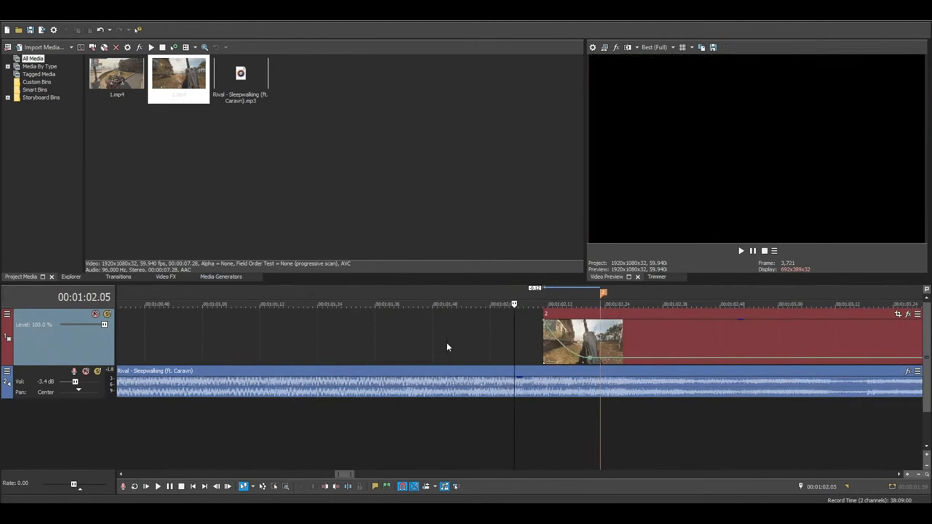
pyautogui.click(545, 311)
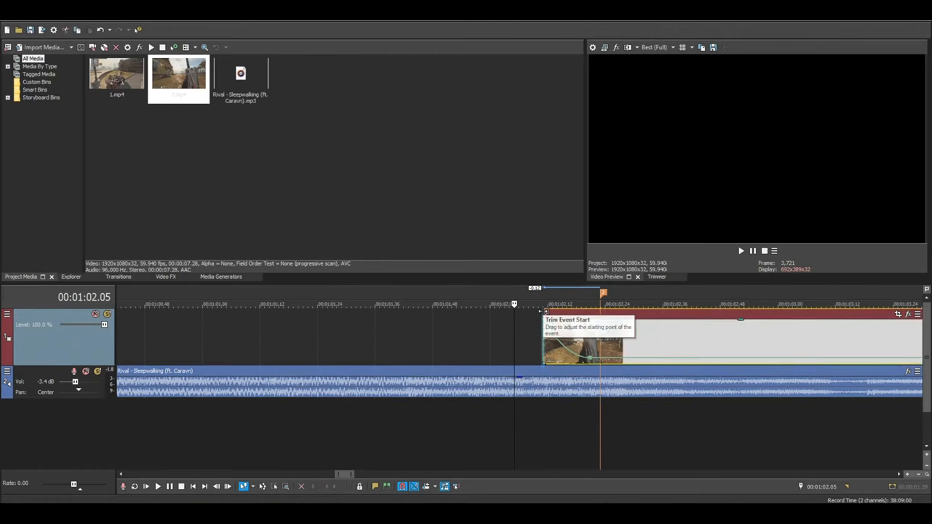
pyautogui.moveTo(545, 312); pyautogui.dragTo(600, 312)
pyautogui.click(597, 344)
# Extend the clip's end to the 00:01:06.52 marker.
pyautogui.scroll(-8, 597, 392)
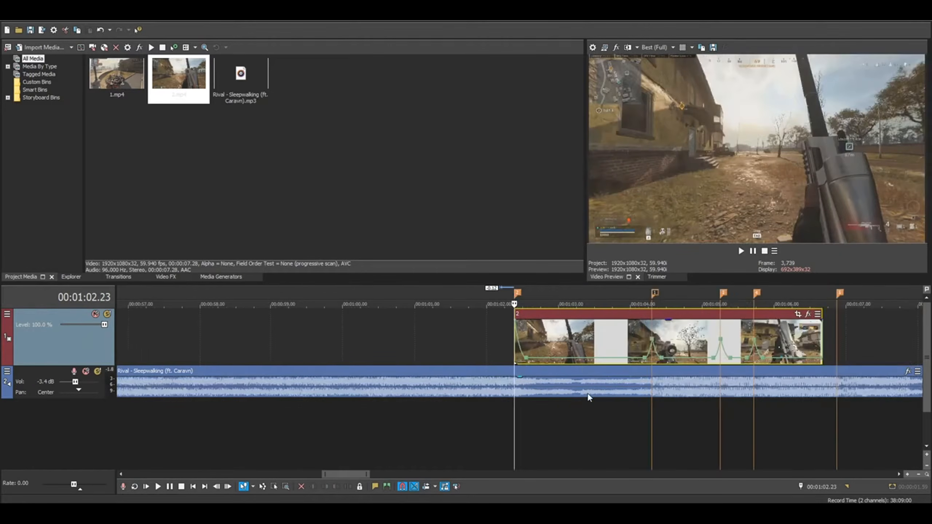
pyautogui.click(670, 363)
pyautogui.scroll(10, 670, 362)
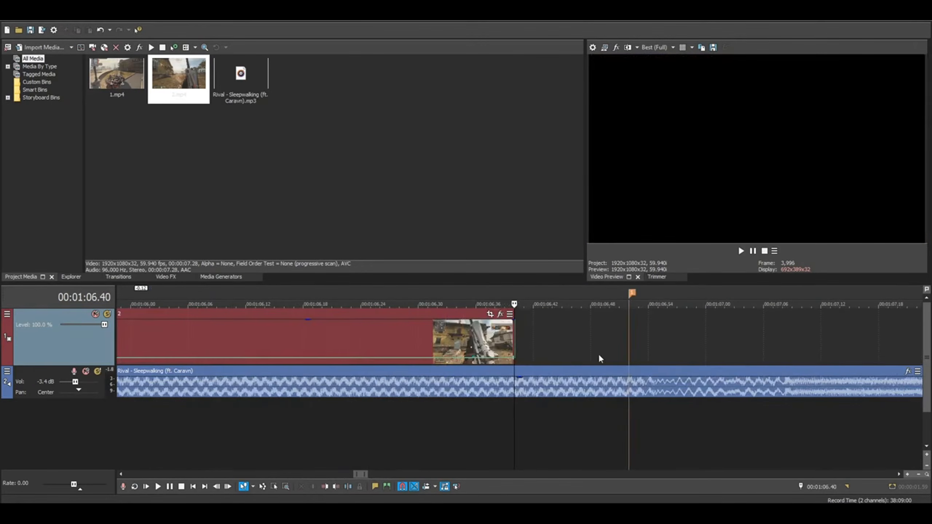
pyautogui.moveTo(516, 313); pyautogui.dragTo(628, 352)
pyautogui.scroll(-4, 577, 367)
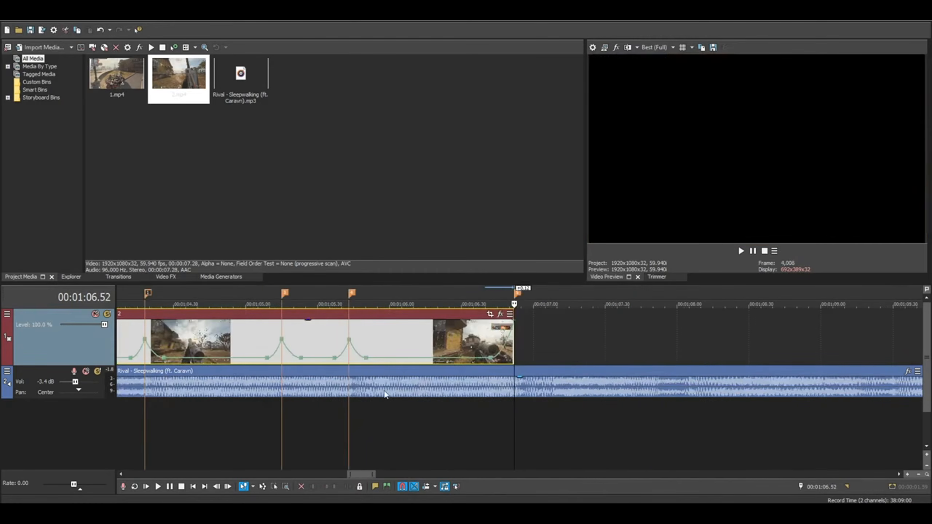
# Check the frame at the 00:01:04.18 marker and move the clip about four frames earlier.
pyautogui.scroll(-2, 377, 395)
pyautogui.click(377, 400)
pyautogui.scroll(4, 382, 405)
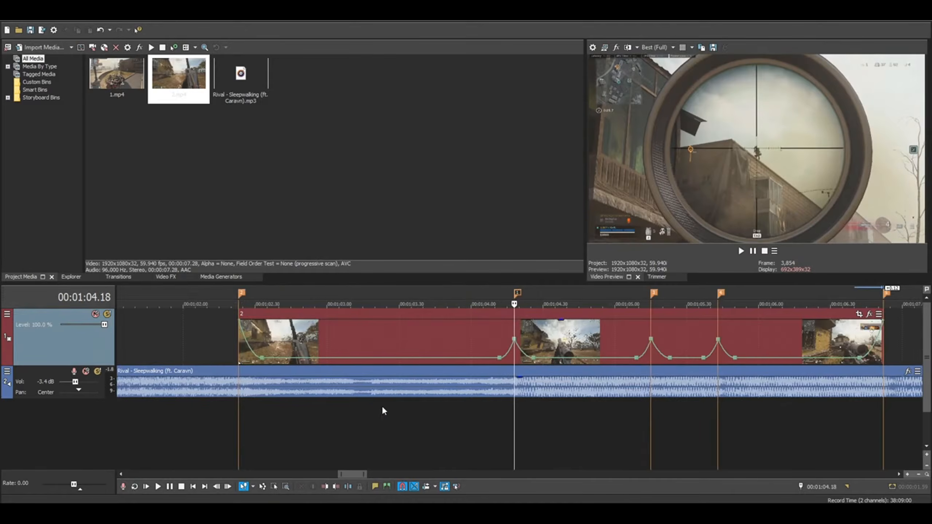
pyautogui.scroll(-1, 406, 407)
pyautogui.moveTo(533, 312); pyautogui.dragTo(518, 319)
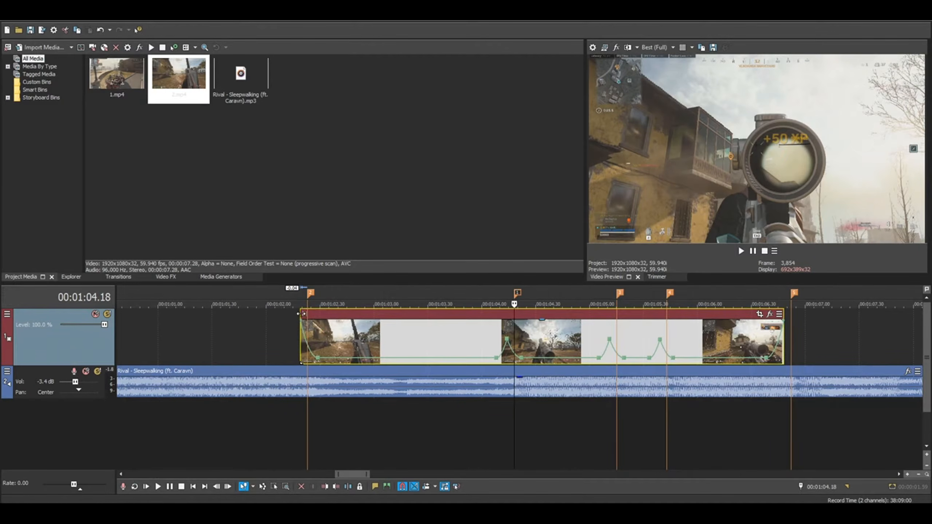
# Trim the clip's start to the 00:01:02.23 marker and check the frame at the 00:01:04.18 marker.
pyautogui.click(297, 359)
pyautogui.scroll(6, 547, 327)
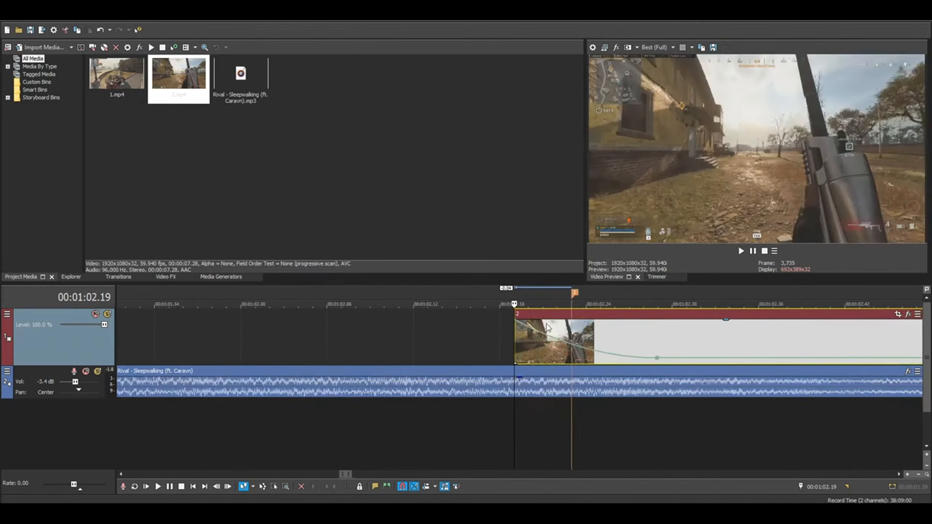
pyautogui.moveTo(511, 315); pyautogui.dragTo(575, 315)
pyautogui.scroll(-6, 660, 332)
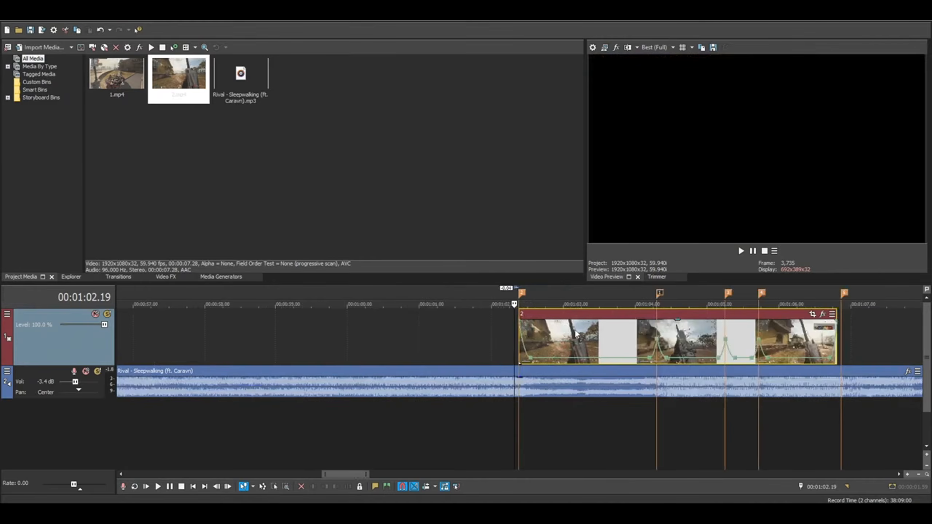
pyautogui.click(660, 333)
pyautogui.scroll(3, 658, 328)
pyautogui.scroll(-3, 659, 328)
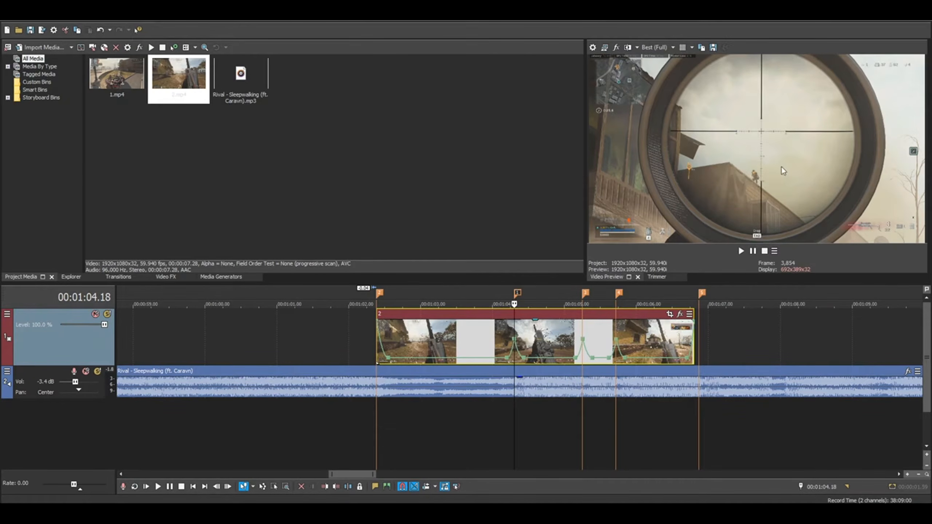
# Extend the clip's end to the last beat marker, just past 00:01:06.48.
pyautogui.click(689, 353)
pyautogui.scroll(4, 666, 361)
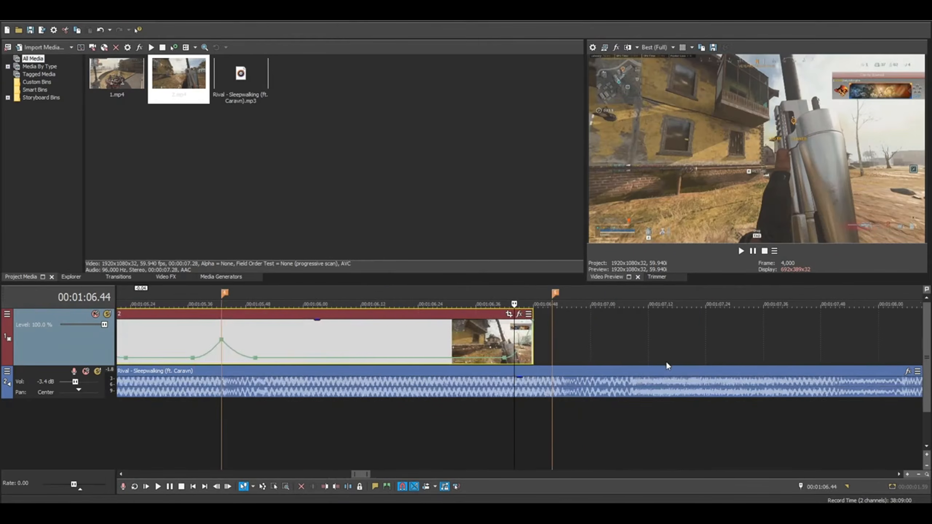
pyautogui.moveTo(550, 355); pyautogui.dragTo(593, 355)
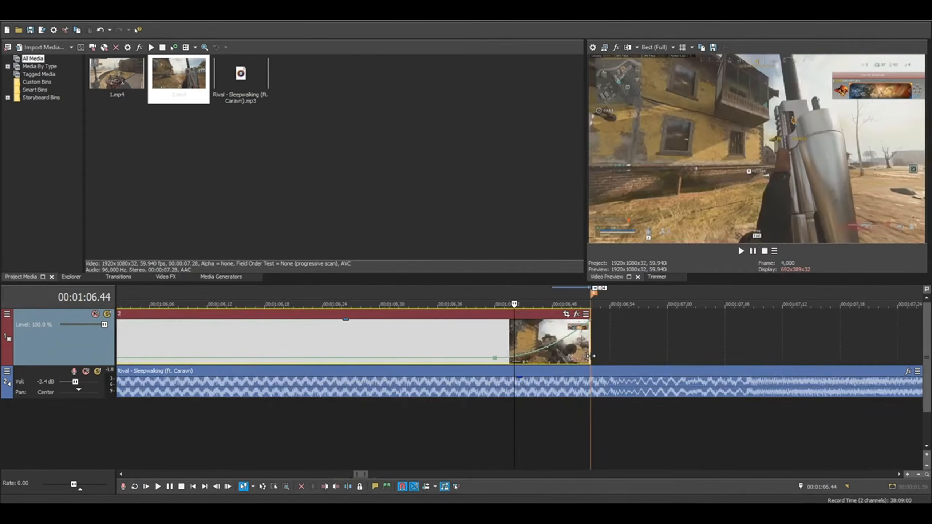
pyautogui.scroll(-6, 573, 368)
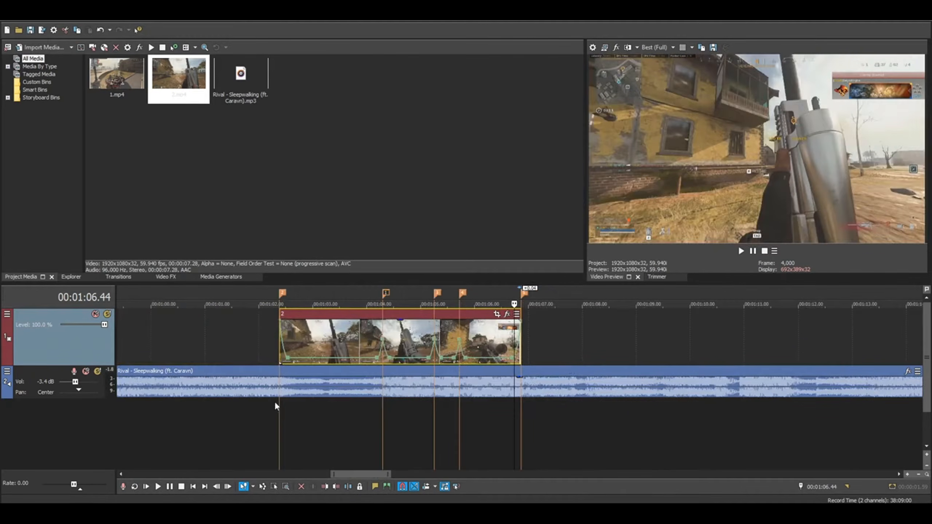
# Play the clip from just before its start and examine the footage at the 00:01:05.43 marker's velocity peak.
pyautogui.click(261, 336)
pyautogui.press('space')
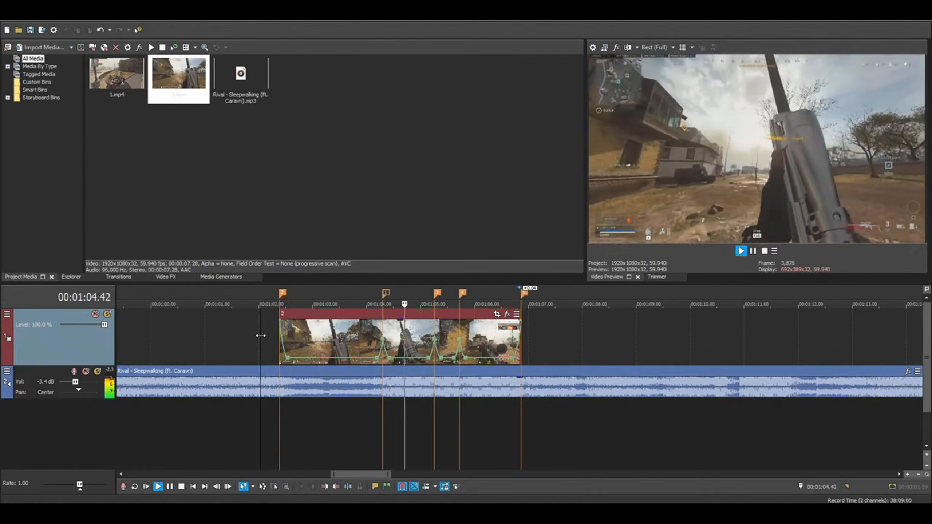
pyautogui.press('space')
pyautogui.click(459, 355)
pyautogui.scroll(5, 461, 328)
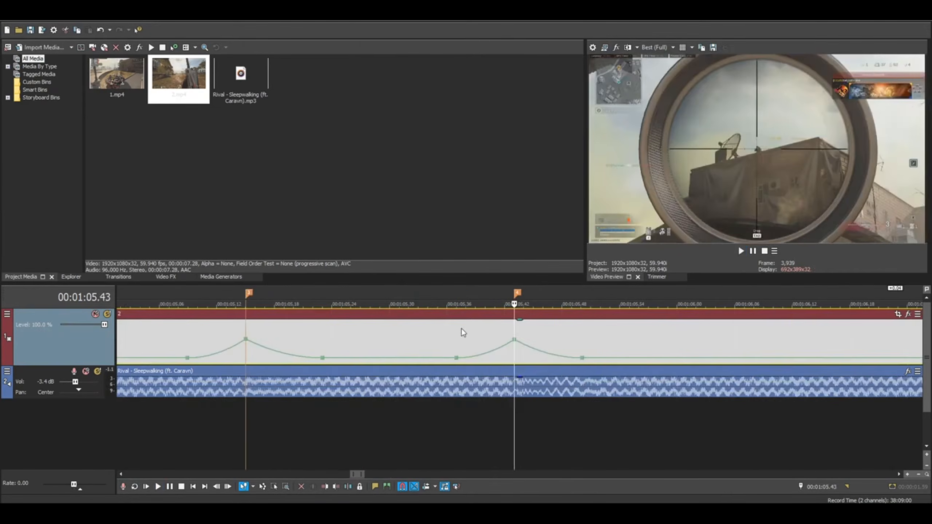
pyautogui.scroll(-3, 527, 405)
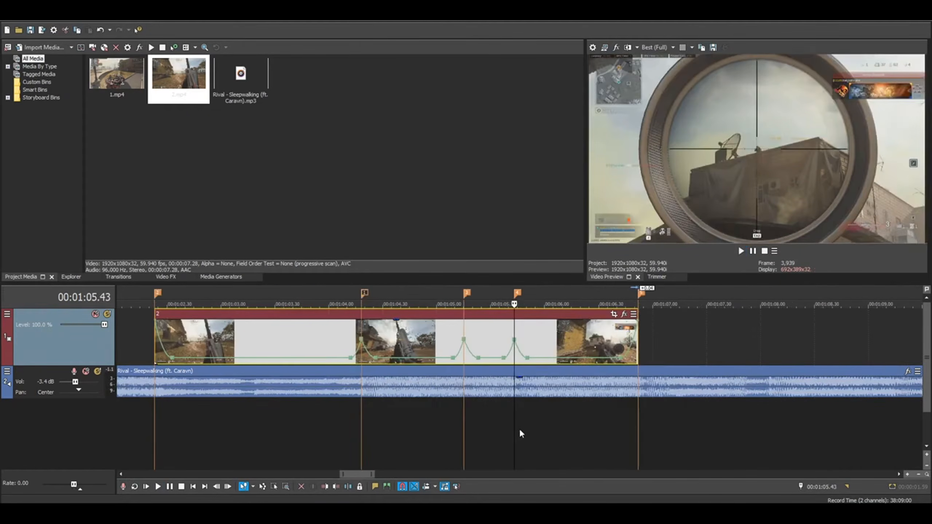
pyautogui.scroll(4, 519, 428)
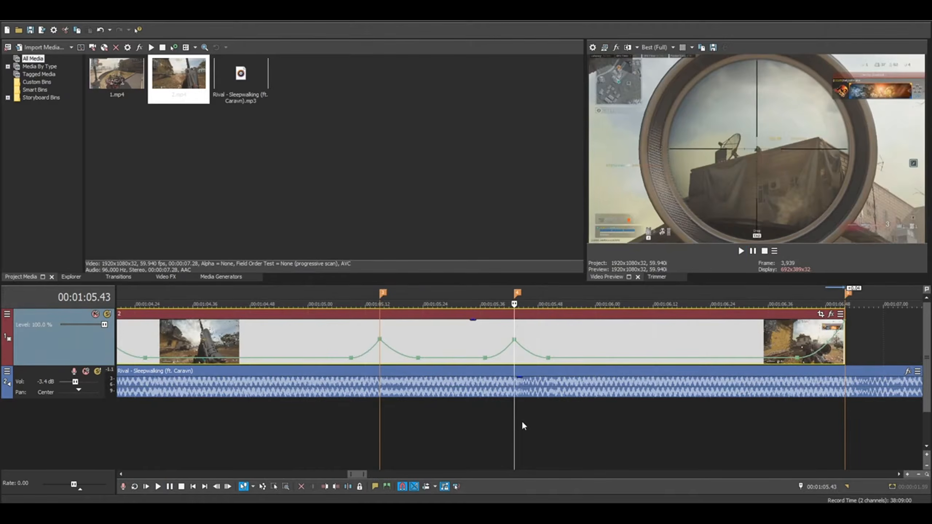
pyautogui.press('space')
pyautogui.press('space')
# Try raising the velocity peak at the marker before 00:01:05.43 almost to the top, and review the timing at both markers.
pyautogui.moveTo(380, 340); pyautogui.dragTo(380, 321)
pyautogui.scroll(-3, 305, 397)
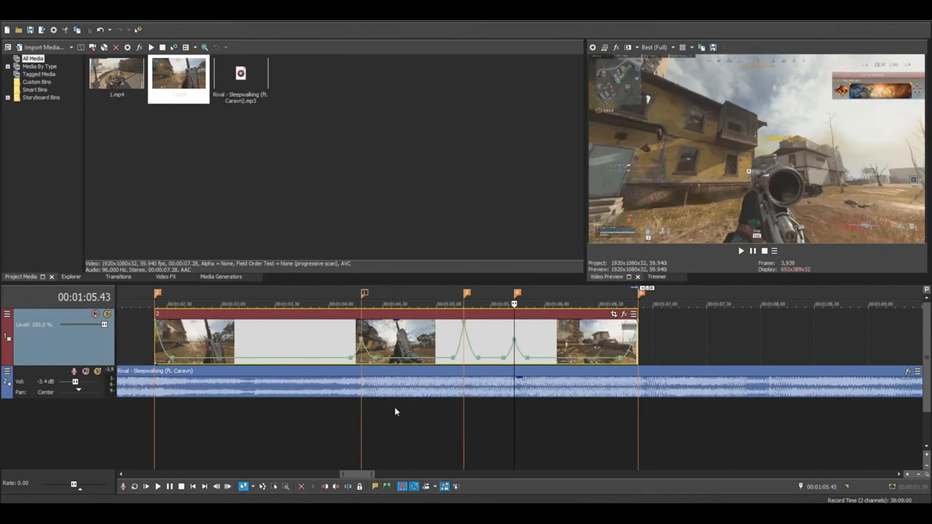
pyautogui.click(342, 406)
pyautogui.press('space')
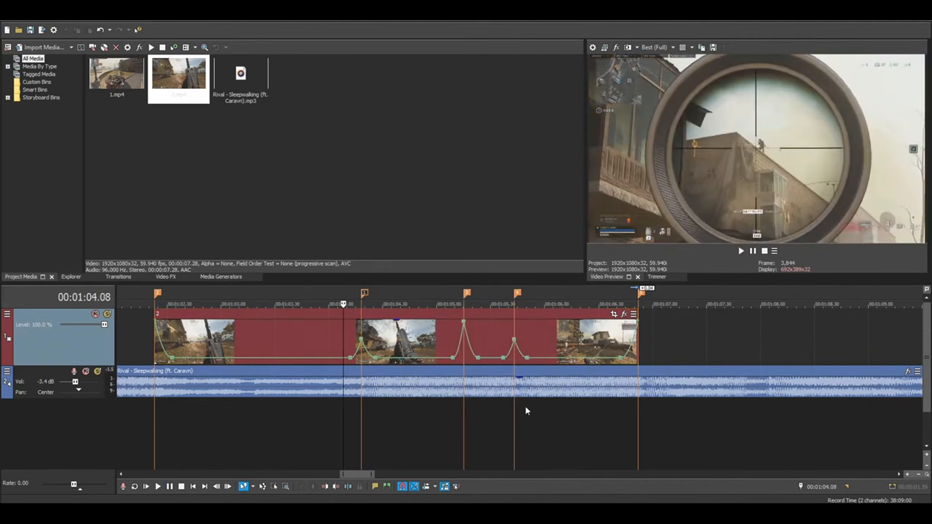
pyautogui.click(505, 406)
pyautogui.click(514, 404)
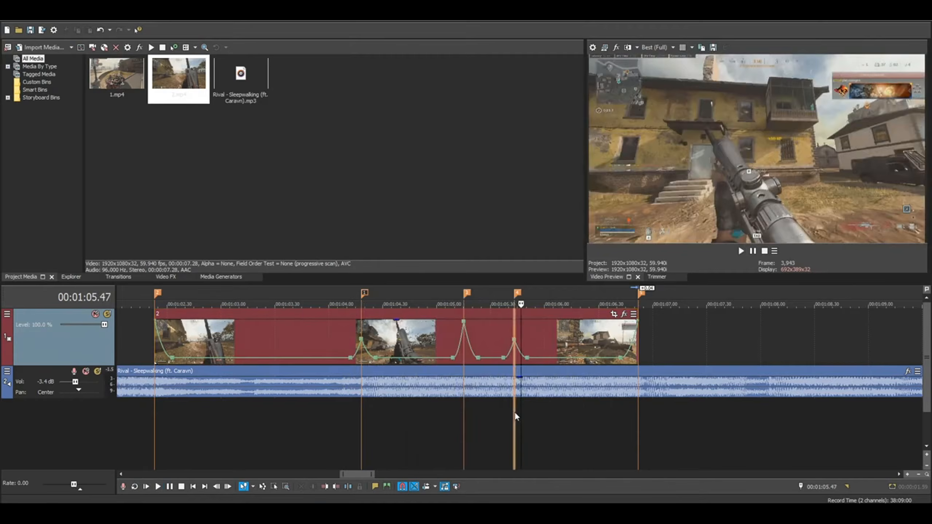
pyautogui.scroll(5, 514, 411)
pyautogui.scroll(-3, 514, 412)
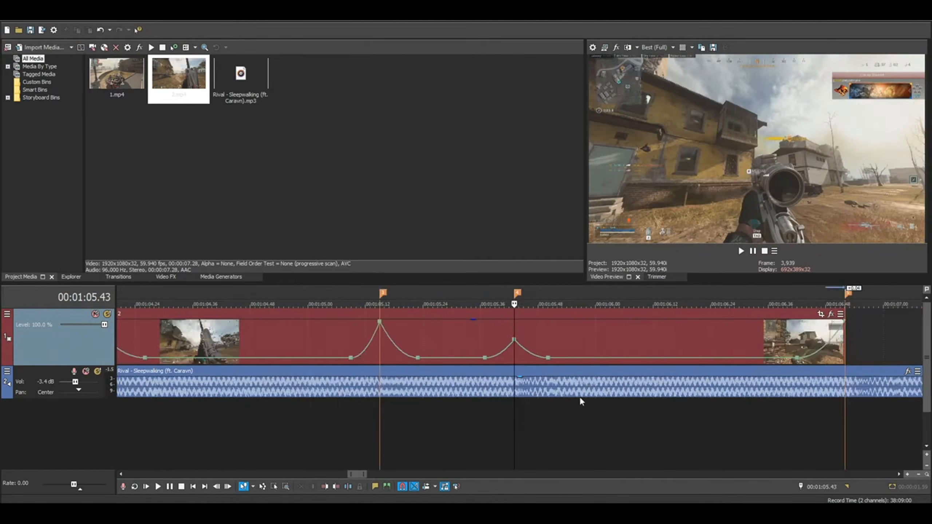
# Lower the velocity peak at the marker before 00:01:05.43 to slightly above the following peak's height, and play from about 00:01:05.35.
pyautogui.moveTo(380, 322); pyautogui.dragTo(380, 327)
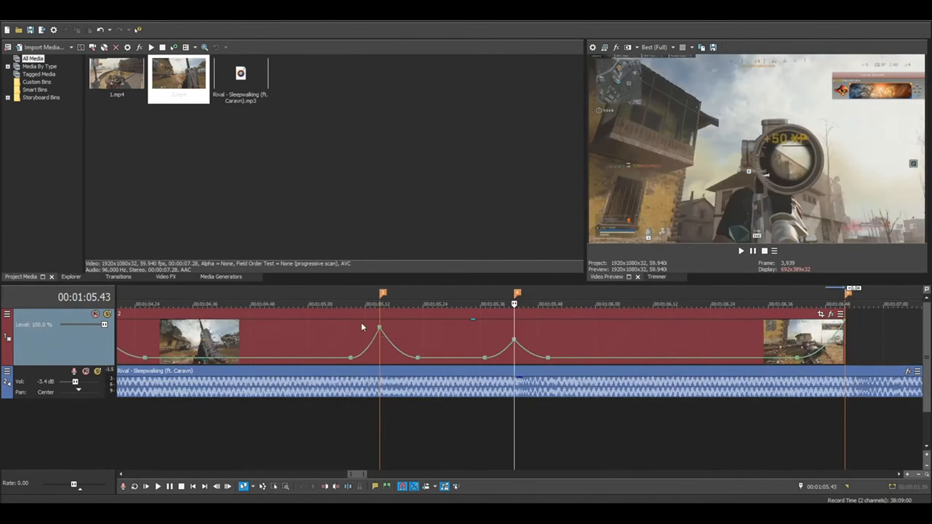
pyautogui.moveTo(380, 327); pyautogui.dragTo(380, 338)
pyautogui.click(495, 334)
pyautogui.click(476, 326)
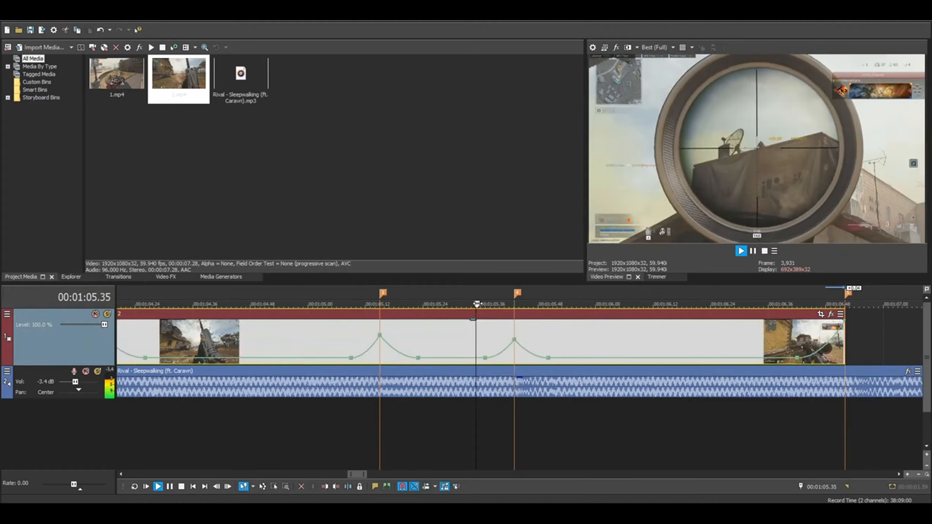
# Play back and inspect the velocity envelope peaks of clip 2 against the timeline markers.
pyautogui.click(516, 325)
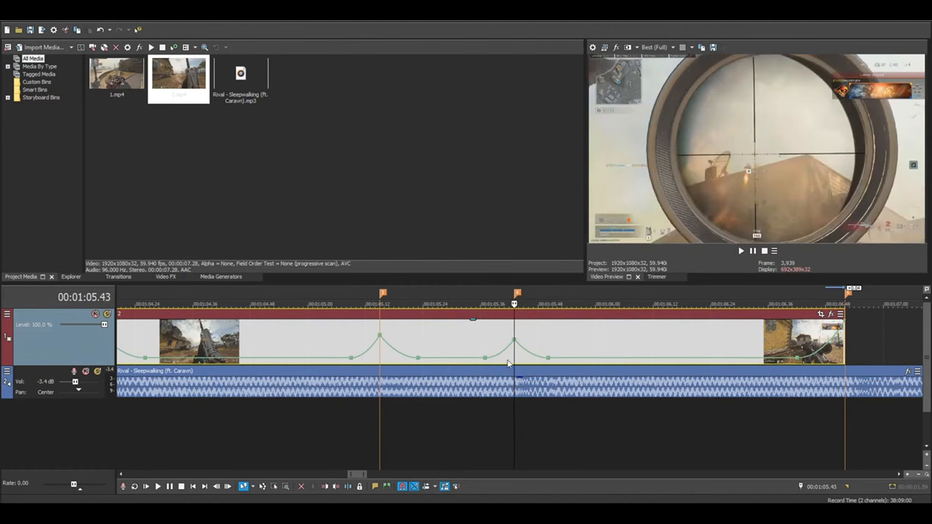
pyautogui.moveTo(380, 341); pyautogui.dragTo(380, 340)
pyautogui.scroll(-3, 517, 370)
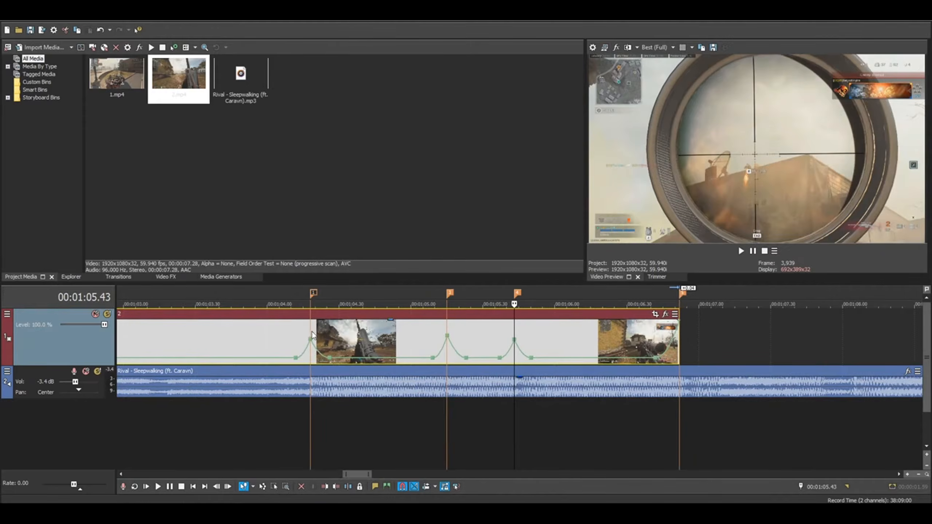
pyautogui.click(311, 334)
pyautogui.click(172, 404)
pyautogui.press('space')
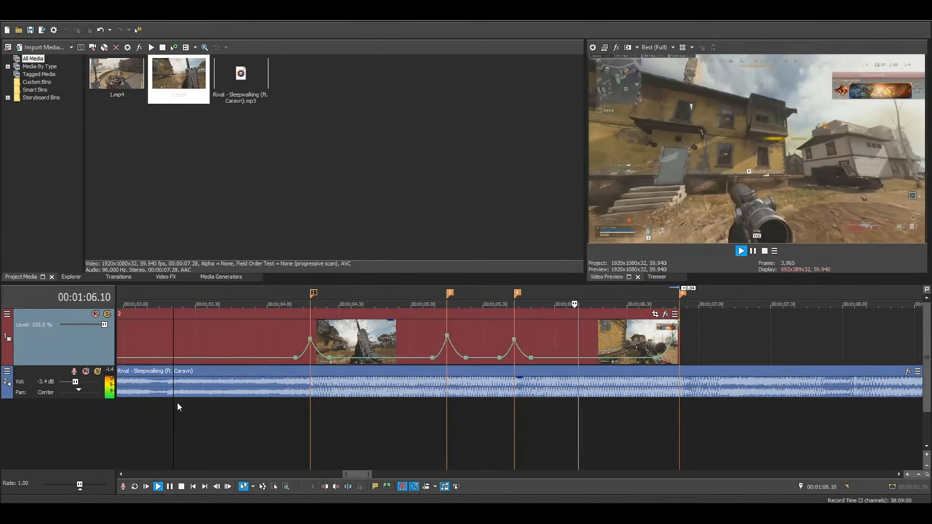
# Scrub and play the closing stretch of clip 2 to examine the footage leading to its last marker.
pyautogui.scroll(-2, 452, 423)
pyautogui.click(501, 345)
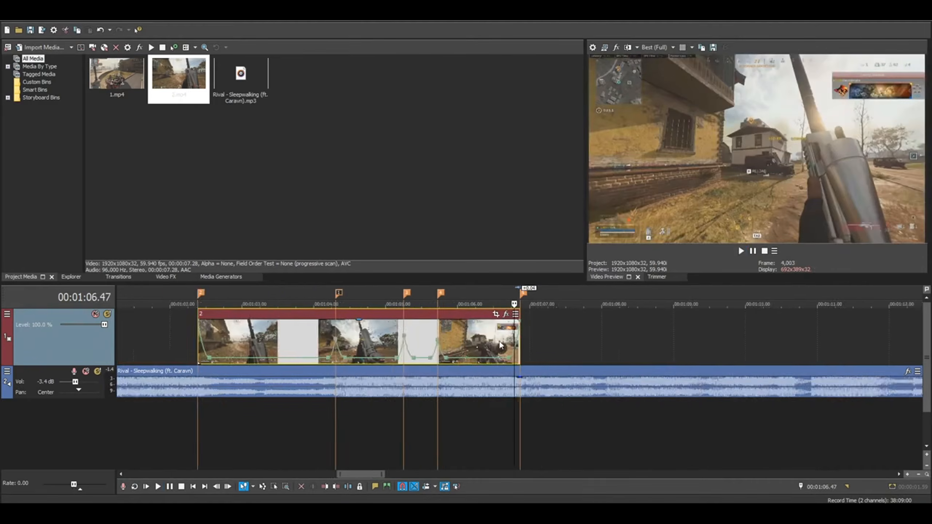
pyautogui.scroll(4, 501, 345)
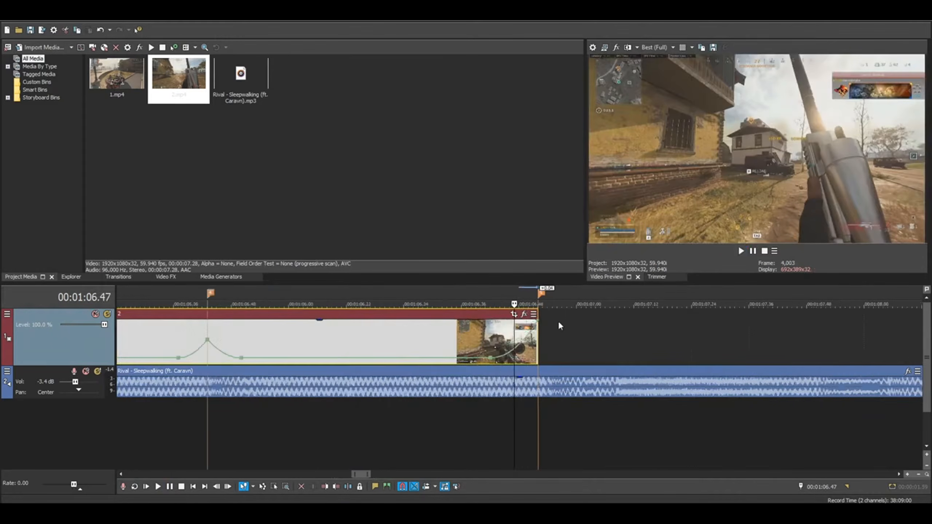
pyautogui.scroll(-2, 559, 323)
pyautogui.click(338, 419)
pyautogui.press('space')
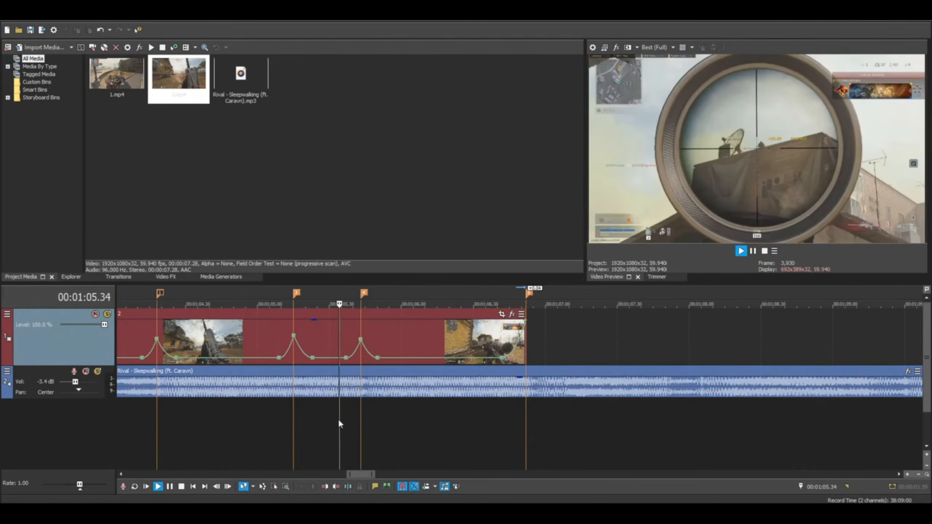
pyautogui.press('space')
pyautogui.click(478, 341)
pyautogui.click(500, 334)
pyautogui.click(507, 329)
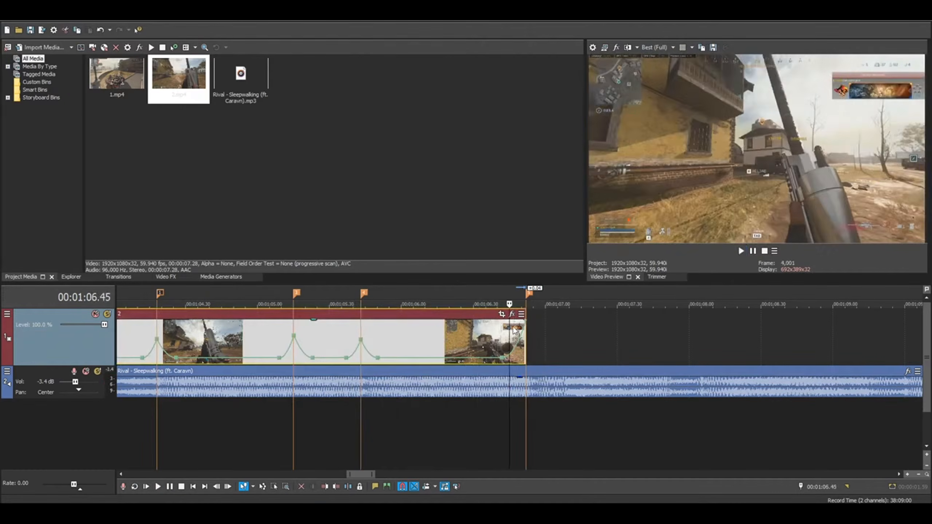
pyautogui.click(454, 352)
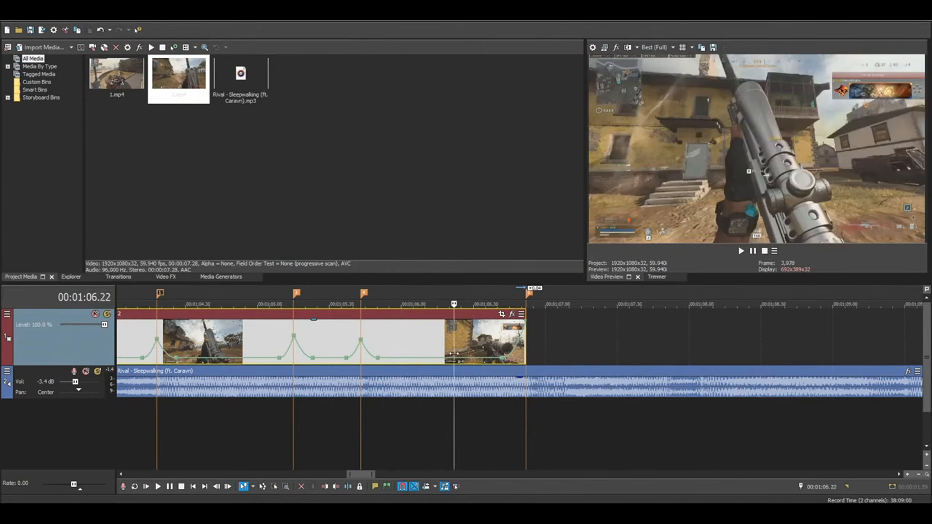
# Examine the start of clip 2 and the first velocity peak following it.
pyautogui.scroll(-2, 455, 353)
pyautogui.click(226, 356)
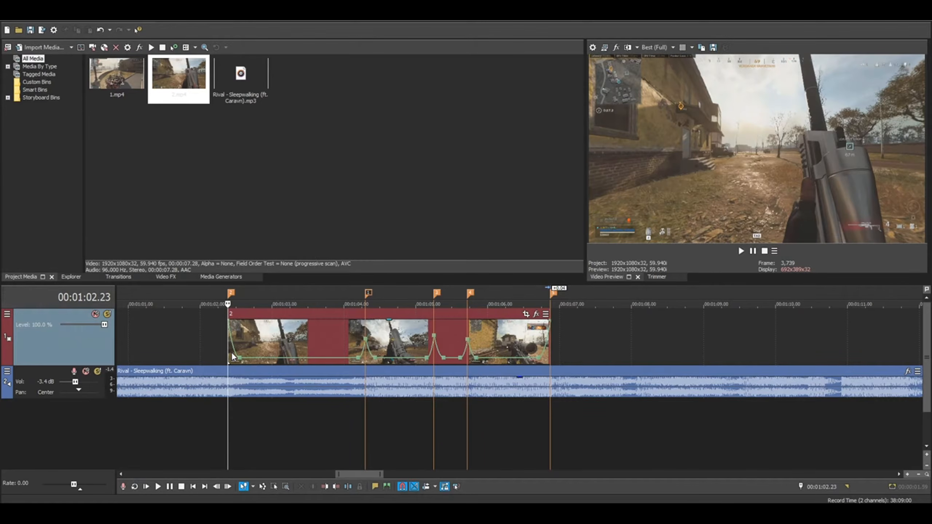
pyautogui.click(370, 327)
pyautogui.scroll(5, 371, 330)
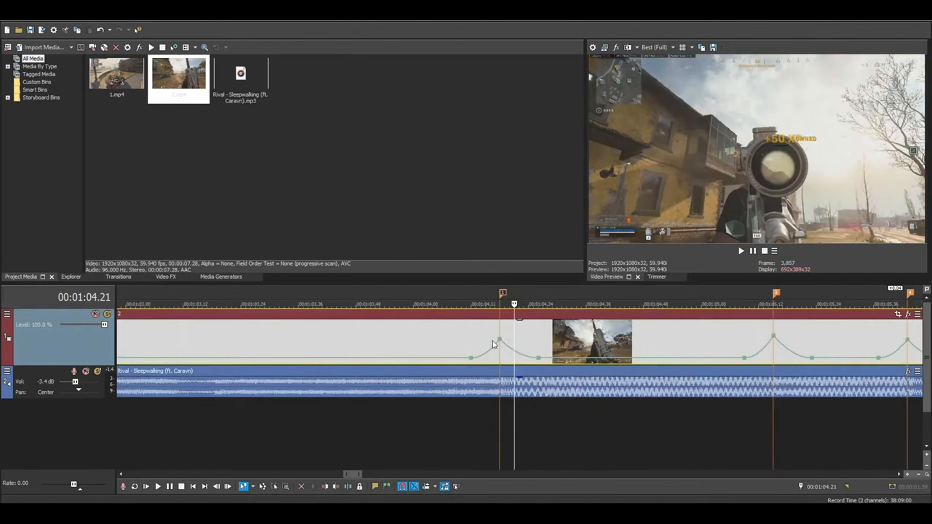
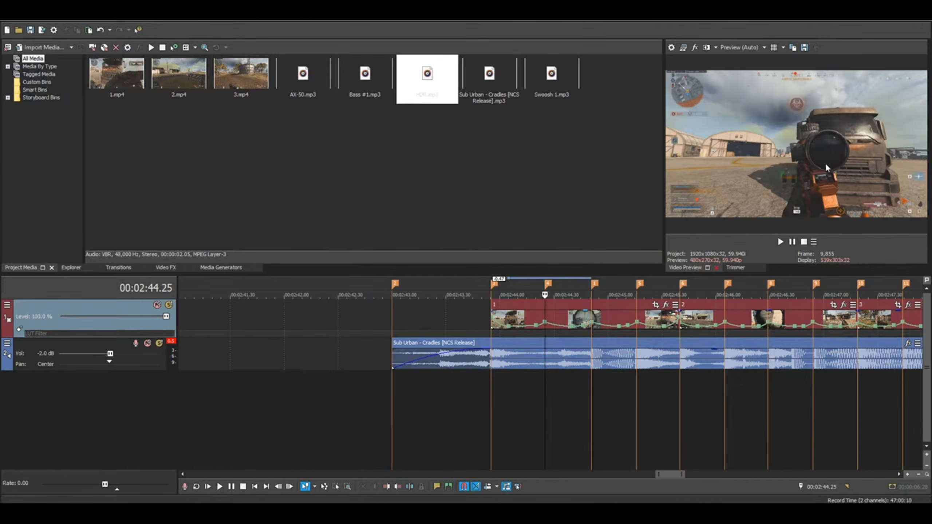
# Compare the frames of clip 1 at its first inner marker and shortly before it.
pyautogui.click(527, 393)
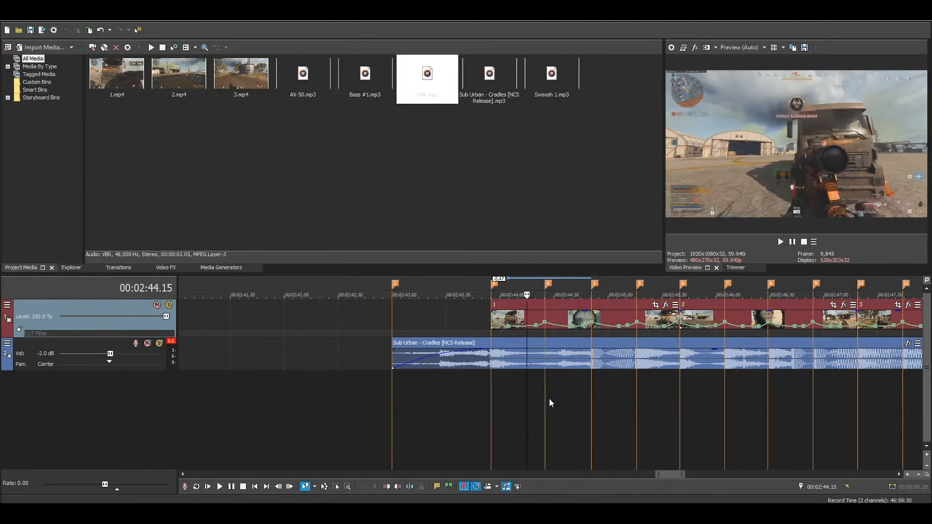
pyautogui.click(543, 396)
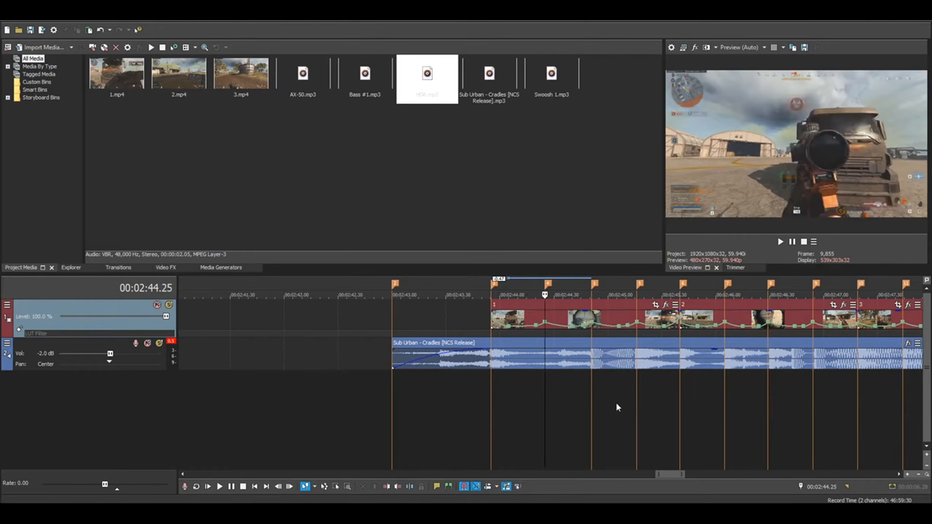
pyautogui.click(542, 396)
pyautogui.click(524, 396)
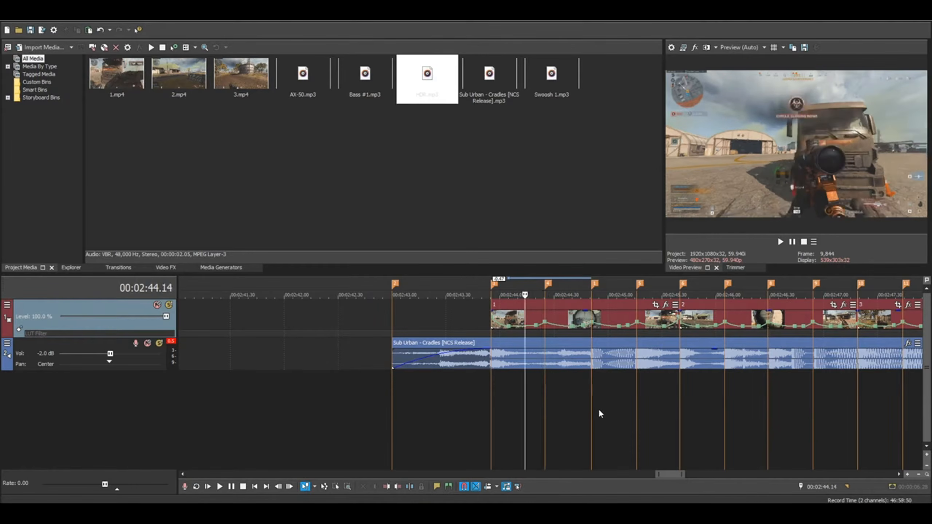
# Add AX-50.mp3 on a new audio track past the end of the music at 00:02:52.20 and listen to it.
pyautogui.moveTo(311, 75); pyautogui.dragTo(473, 439)
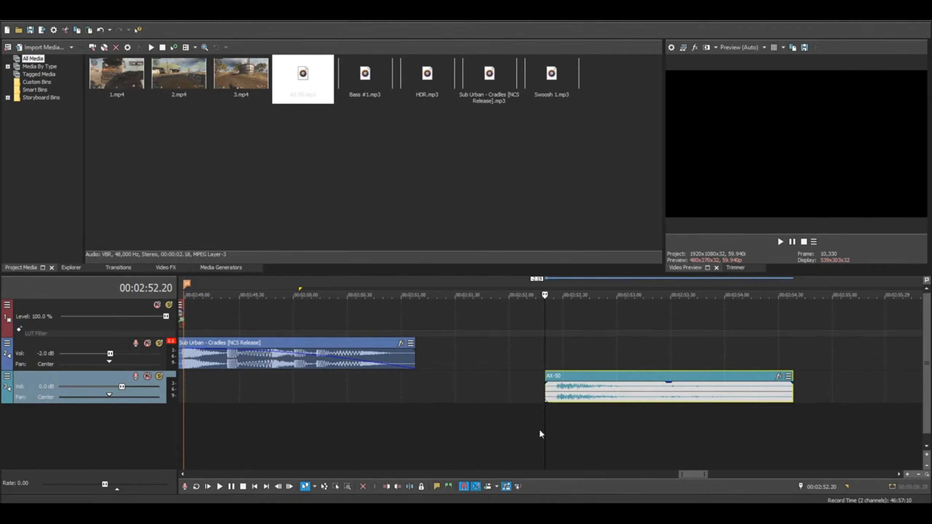
pyautogui.press('space')
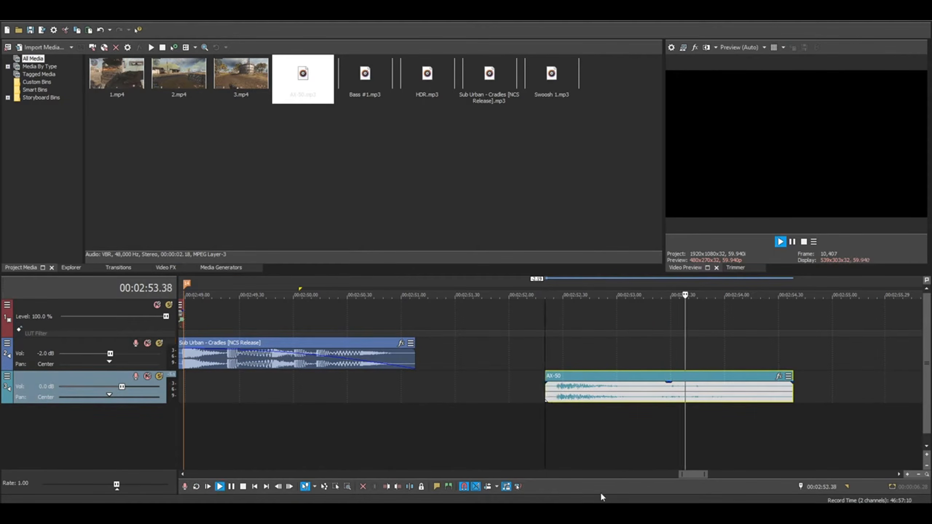
pyautogui.press('space')
# Move the AX-50 sound back beneath clip 1, just after the scoped-shot marker at 00:02:44.51.
pyautogui.scroll(-6, 643, 460)
pyautogui.moveTo(551, 396); pyautogui.dragTo(518, 396)
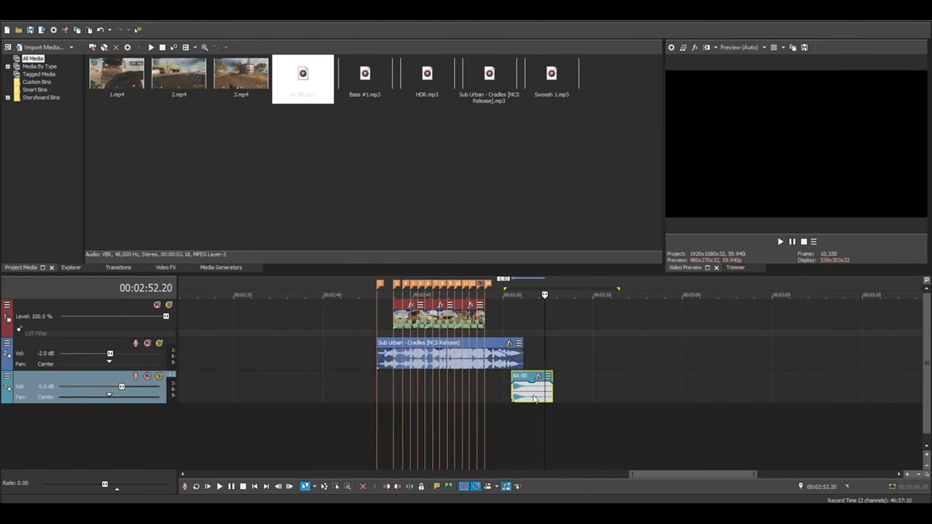
pyautogui.scroll(3, 520, 392)
pyautogui.moveTo(536, 392); pyautogui.dragTo(332, 386)
pyautogui.click(318, 389)
pyautogui.scroll(3, 364, 402)
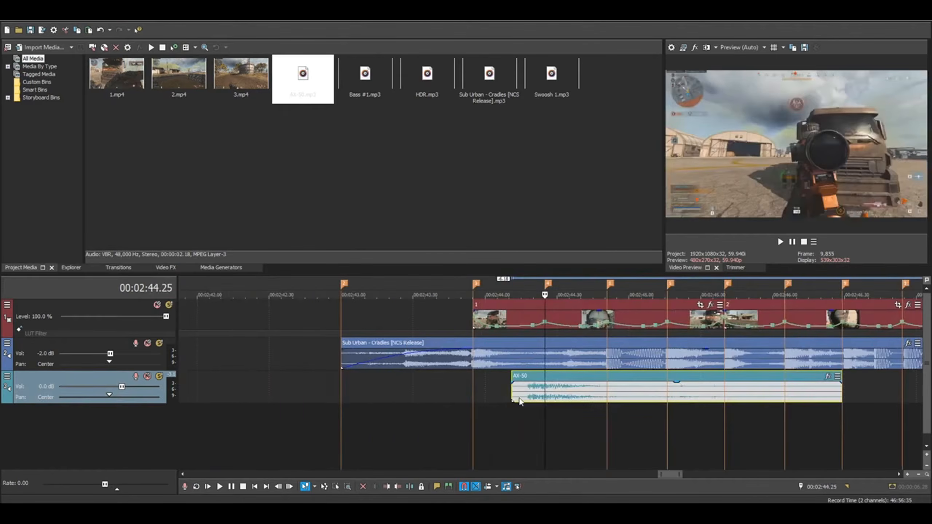
pyautogui.moveTo(529, 394); pyautogui.dragTo(640, 395)
# Trim the silence before the gunshot in the AX-50 sound and align its start with the marker at 00:02:44.51.
pyautogui.click(606, 412)
pyautogui.scroll(2, 641, 428)
pyautogui.scroll(2, 640, 428)
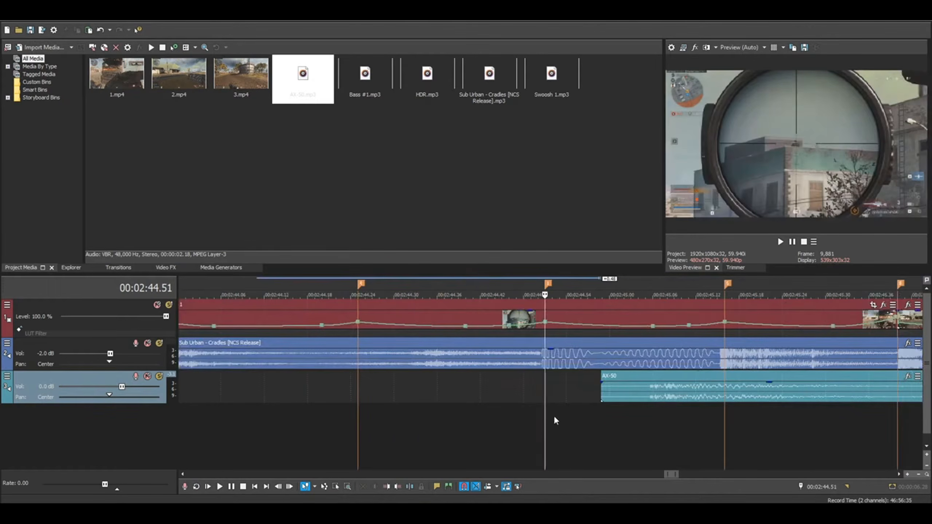
pyautogui.scroll(-3, 298, 408)
pyautogui.click(332, 422)
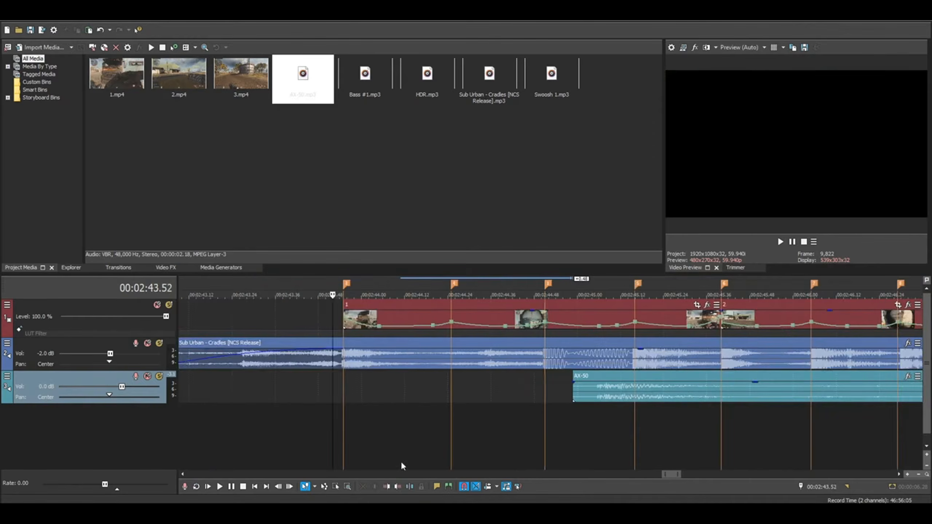
pyautogui.press('space')
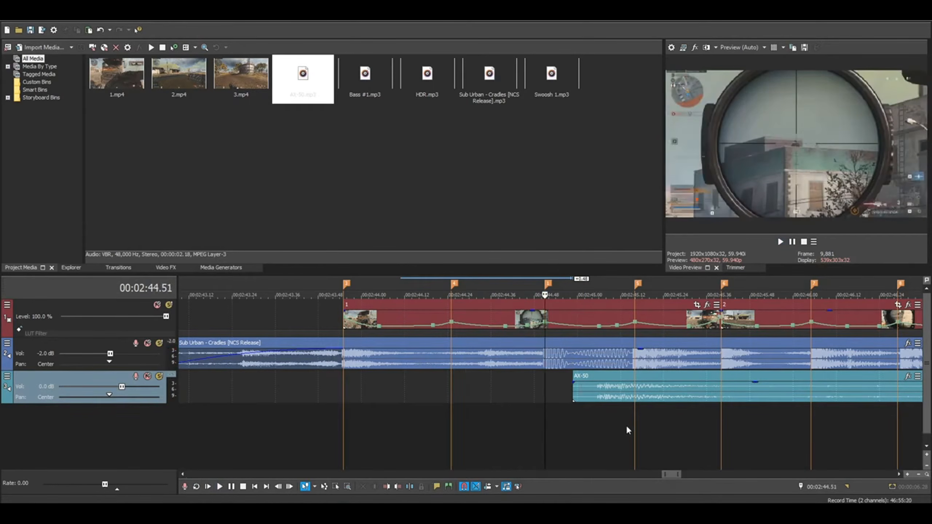
pyautogui.scroll(2, 639, 413)
pyautogui.moveTo(652, 401); pyautogui.dragTo(545, 393)
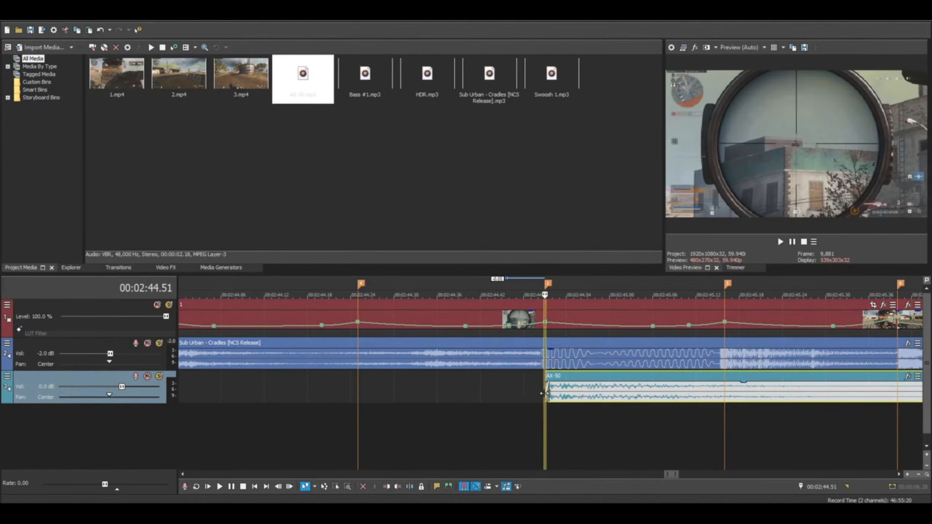
# Time-stretch the end of the AX-50 sound out to a marker, for a new length of 00:00:02.53.
pyautogui.scroll(-4, 566, 406)
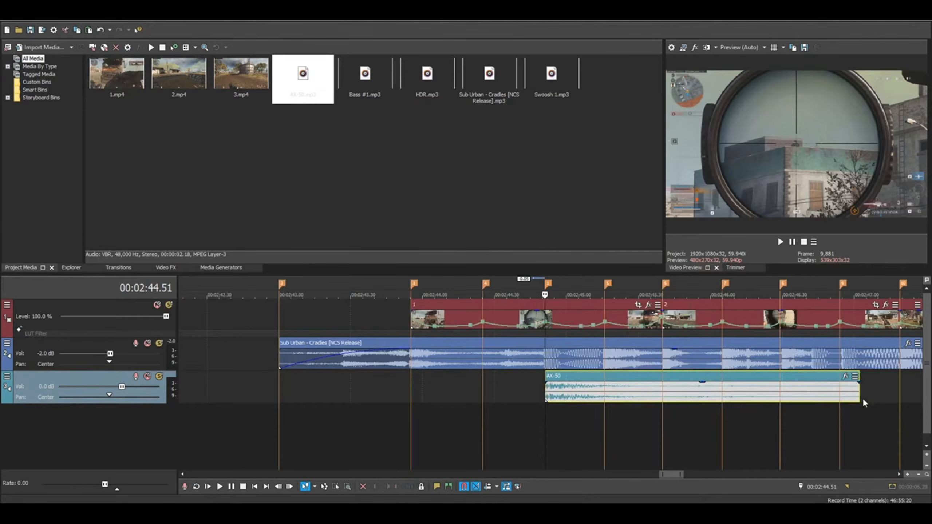
pyautogui.scroll(-1, 763, 404)
pyautogui.click(783, 394)
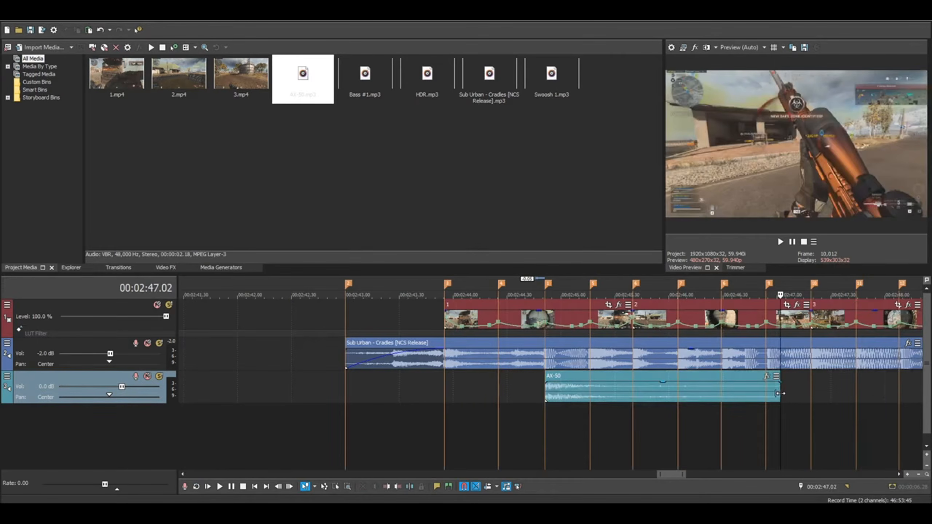
pyautogui.press('ctrl')
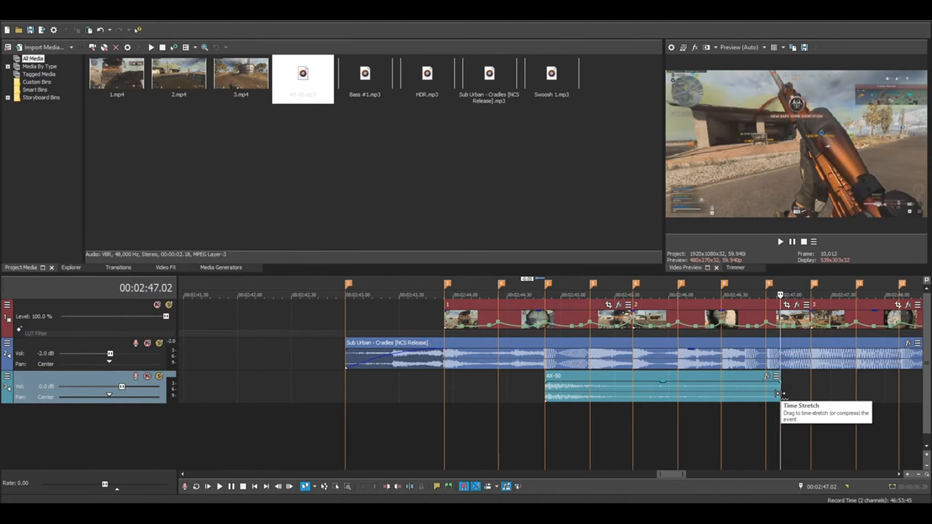
pyautogui.moveTo(778, 394); pyautogui.dragTo(856, 392)
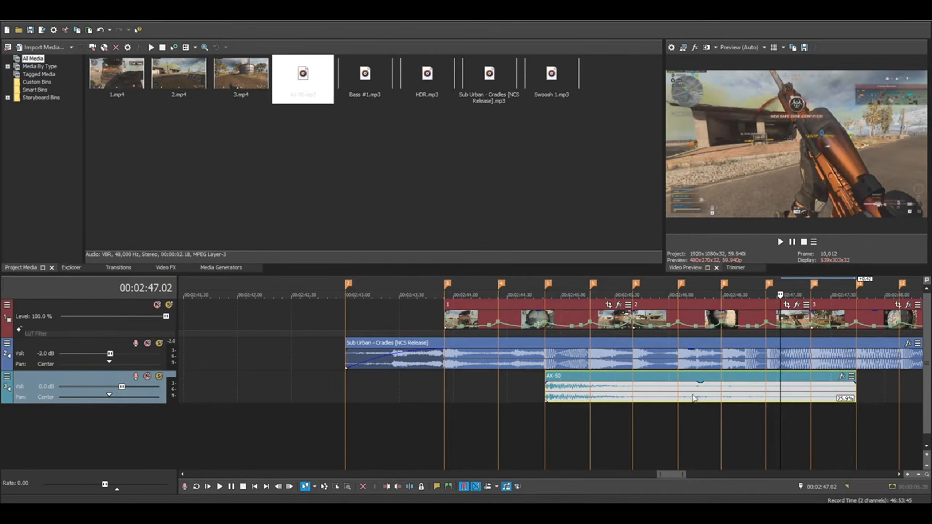
# Set the AX-50 sound's time-stretch method to Classic and lock its pitch change to the stretch.
pyautogui.rightClick(683, 372)
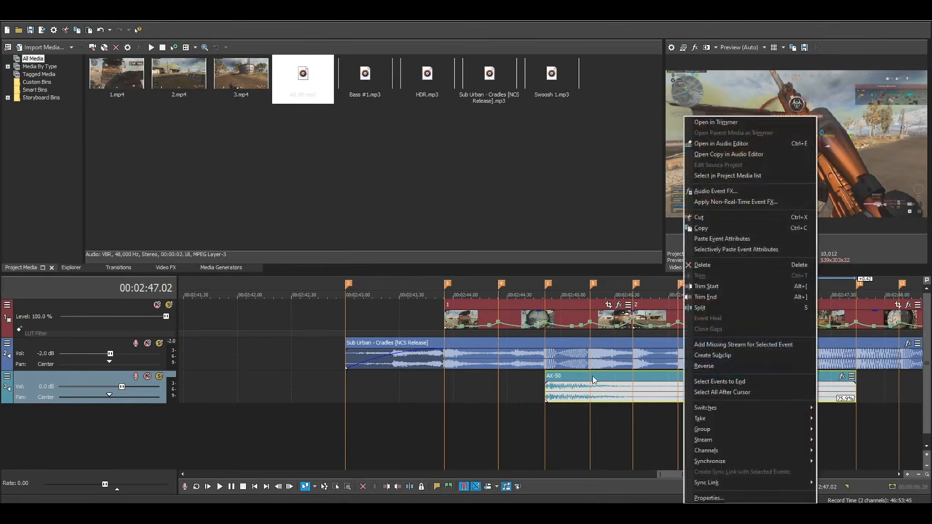
pyautogui.click(592, 376)
pyautogui.rightClick(593, 375)
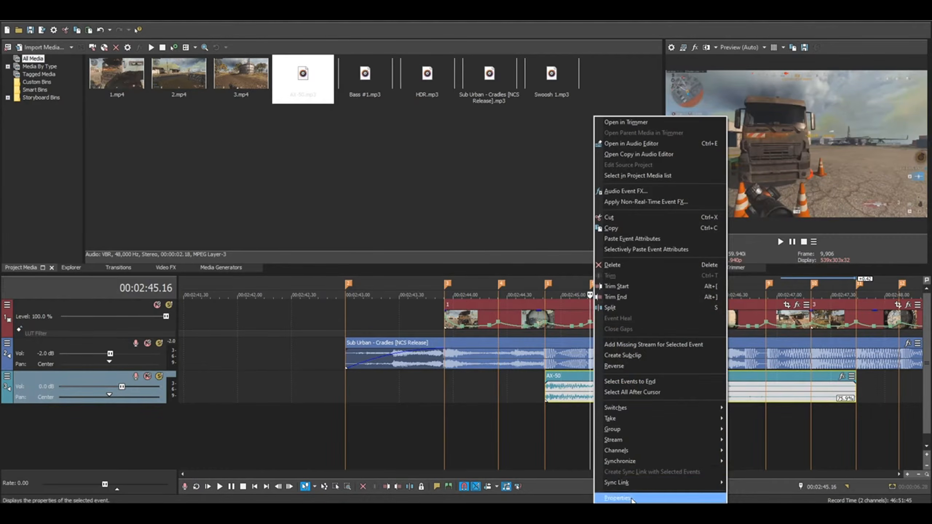
pyautogui.click(620, 498)
pyautogui.click(489, 205)
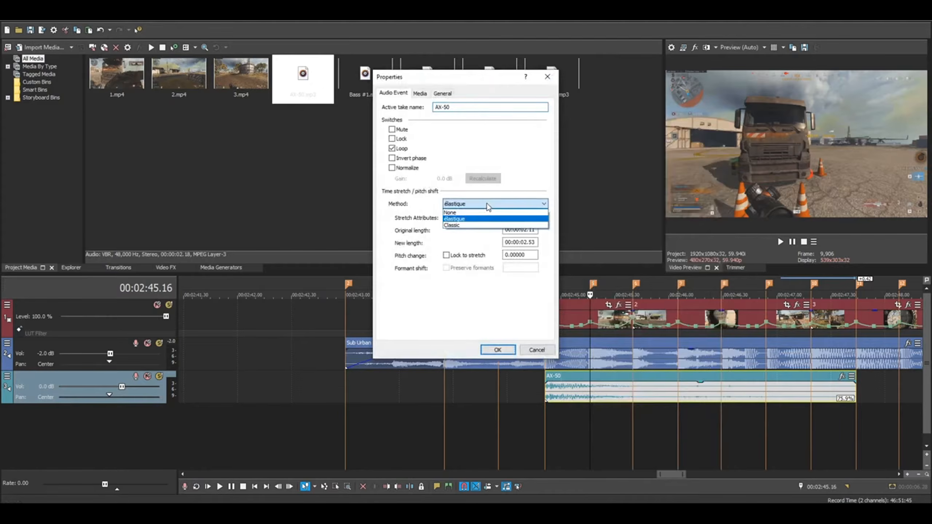
pyautogui.click(492, 226)
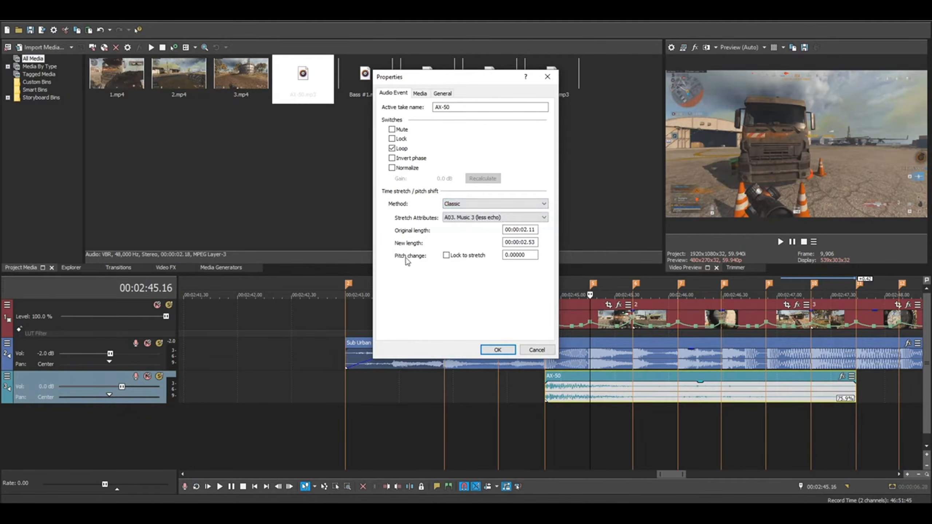
pyautogui.click(447, 255)
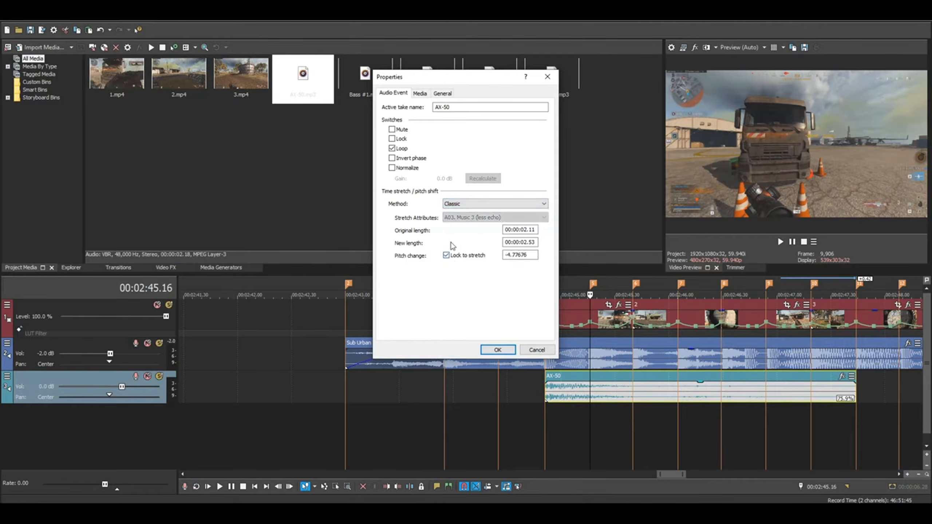
pyautogui.click(496, 350)
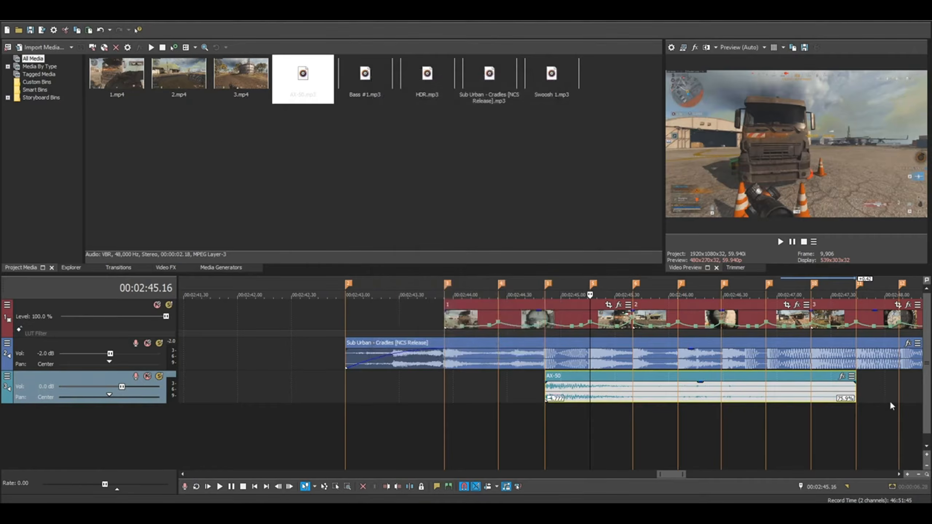
# Shorten the AX-50 sound to the marker at about 00:02:46.05 and fade it out over its whole length.
pyautogui.moveTo(852, 396); pyautogui.dragTo(670, 425)
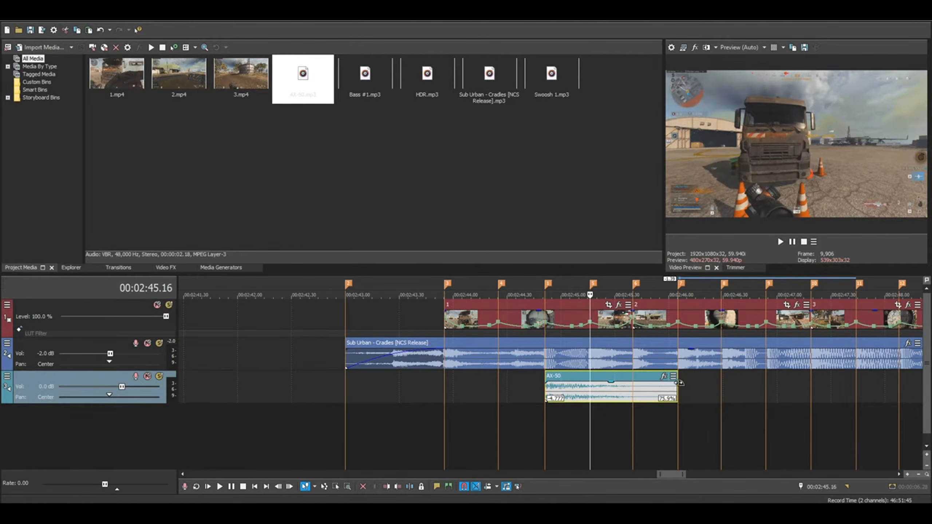
pyautogui.moveTo(680, 383); pyautogui.dragTo(540, 401)
# Move the AX-50 sound down to a new audio track with its start at 00:02:44.51.
pyautogui.click(542, 390)
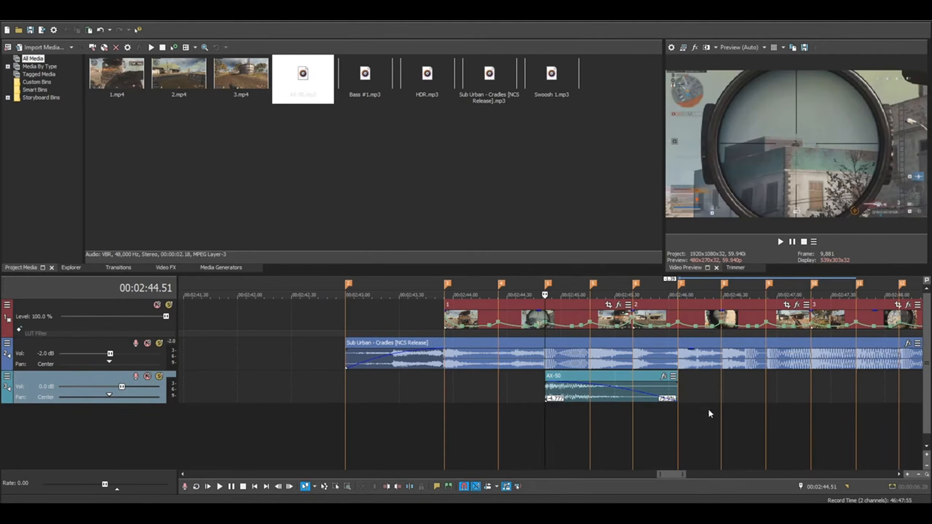
pyautogui.moveTo(563, 399); pyautogui.dragTo(563, 410)
pyautogui.scroll(-2, 567, 431)
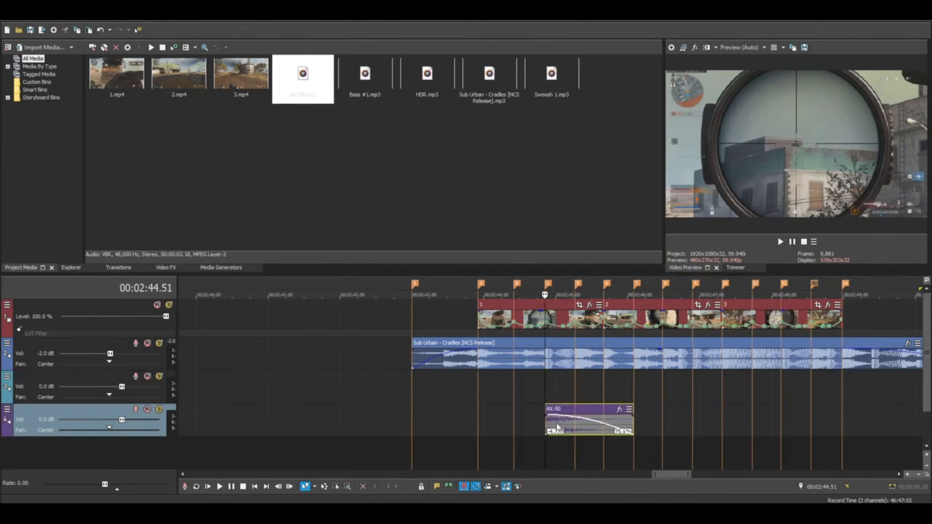
# Insert another empty audio track below the track holding the AX-50 sound.
pyautogui.rightClick(84, 463)
pyautogui.click(110, 476)
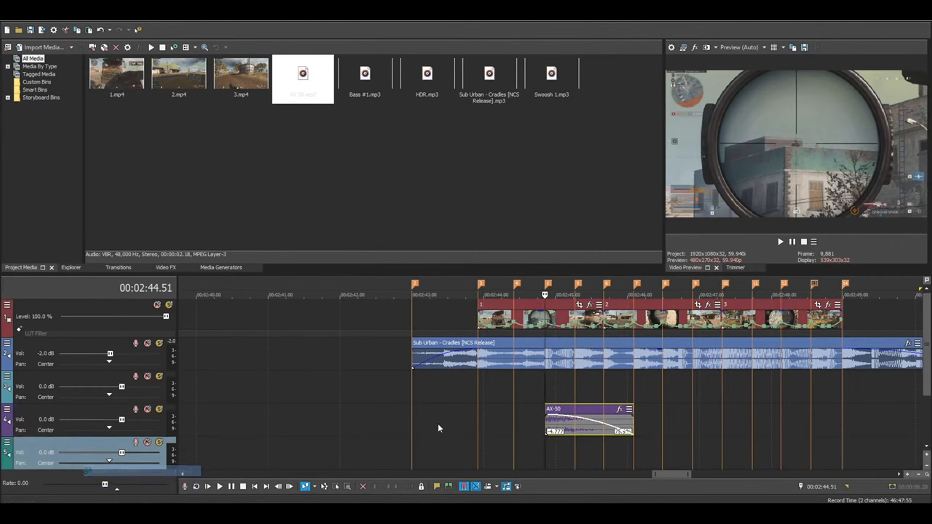
pyautogui.scroll(-1, 440, 428)
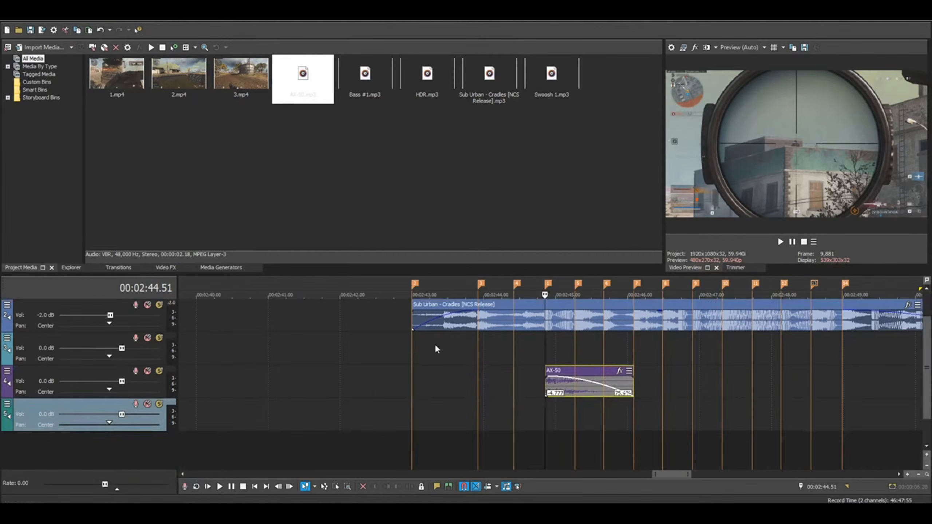
pyautogui.click(548, 351)
pyautogui.click(545, 382)
pyautogui.moveTo(561, 384)
pyautogui.mouseDown()
pyautogui.moveTo(560, 361)
pyautogui.moveTo(560, 409)
pyautogui.moveTo(562, 391)
pyautogui.moveTo(551, 391)
pyautogui.mouseUp()
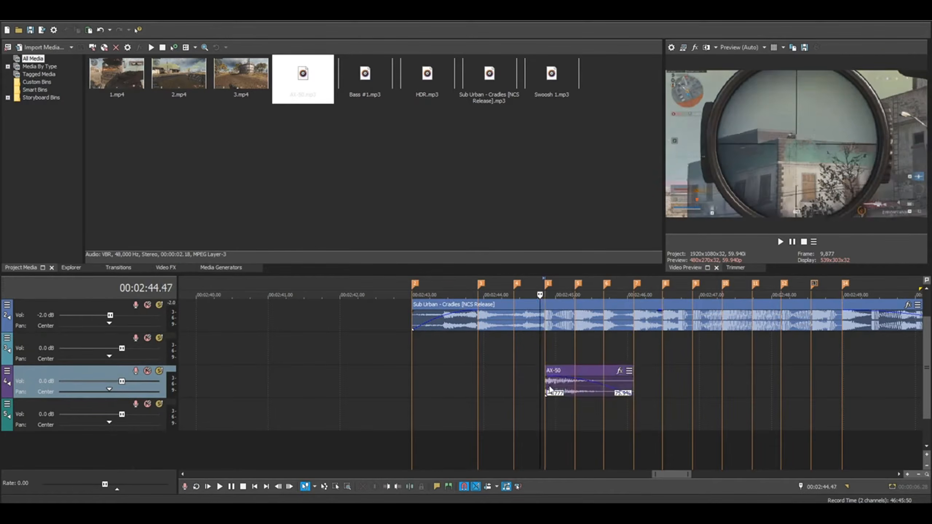
pyautogui.click(552, 411)
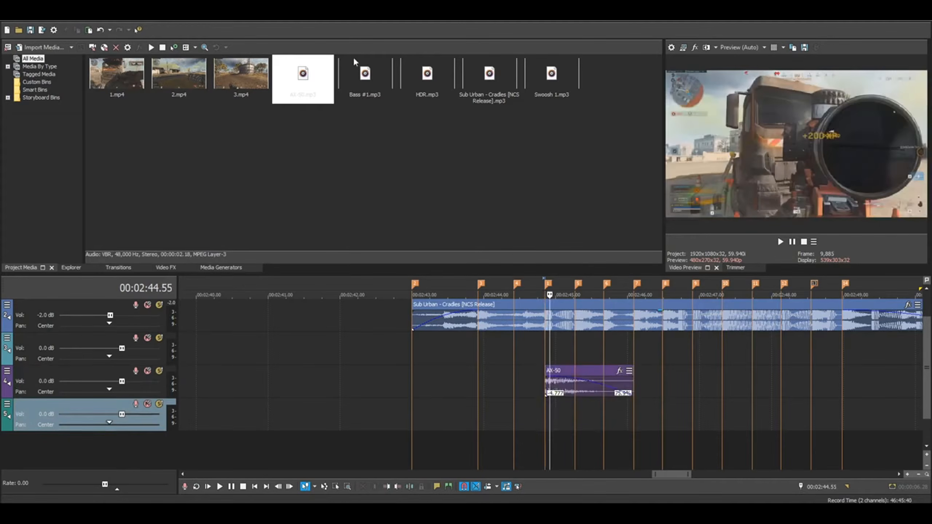
pyautogui.click(358, 75)
pyautogui.click(545, 437)
pyautogui.click(565, 69)
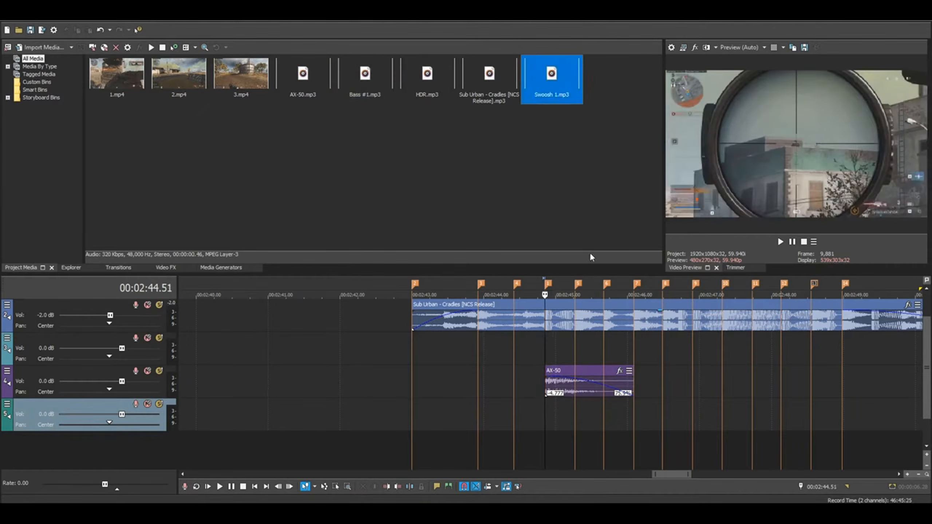
pyautogui.click(529, 392)
# Play the montage from 00:02:43.34 and again from 00:02:44.35 to check the AX-50 gunshot against the markers.
pyautogui.click(468, 383)
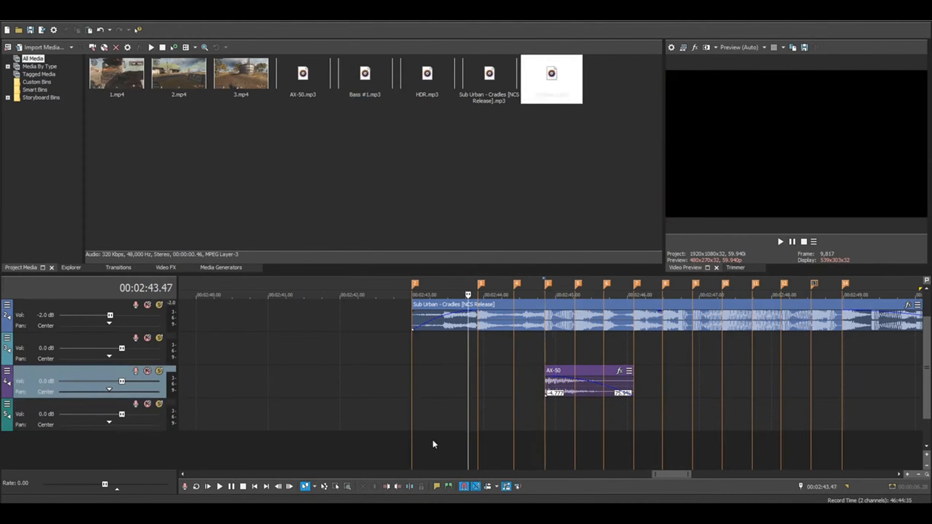
pyautogui.scroll(1, 929, 357)
pyautogui.scroll(-1, 929, 358)
pyautogui.click(453, 384)
pyautogui.press('space')
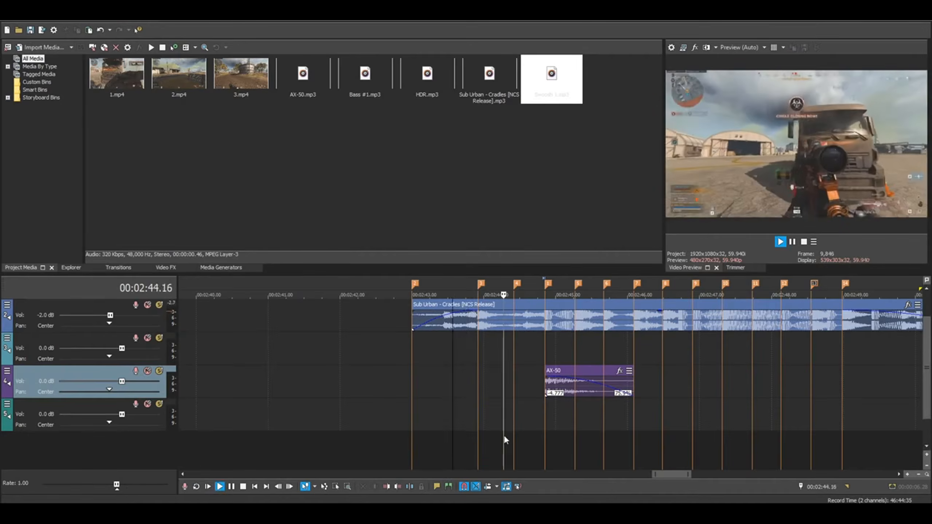
pyautogui.press('space')
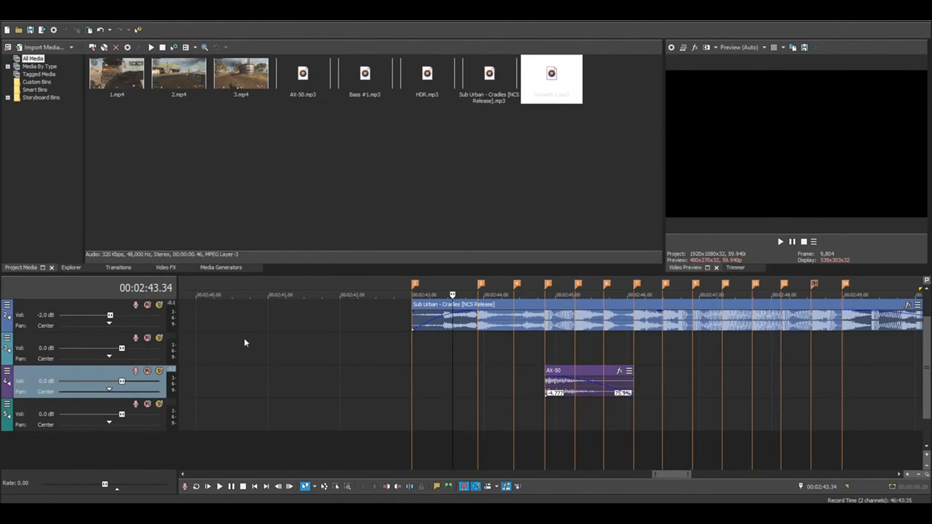
pyautogui.click(550, 393)
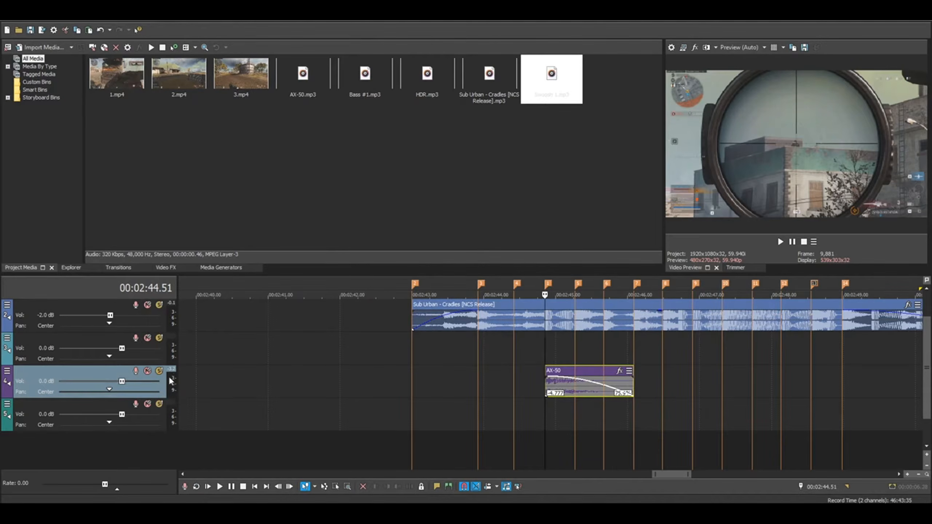
pyautogui.click(515, 387)
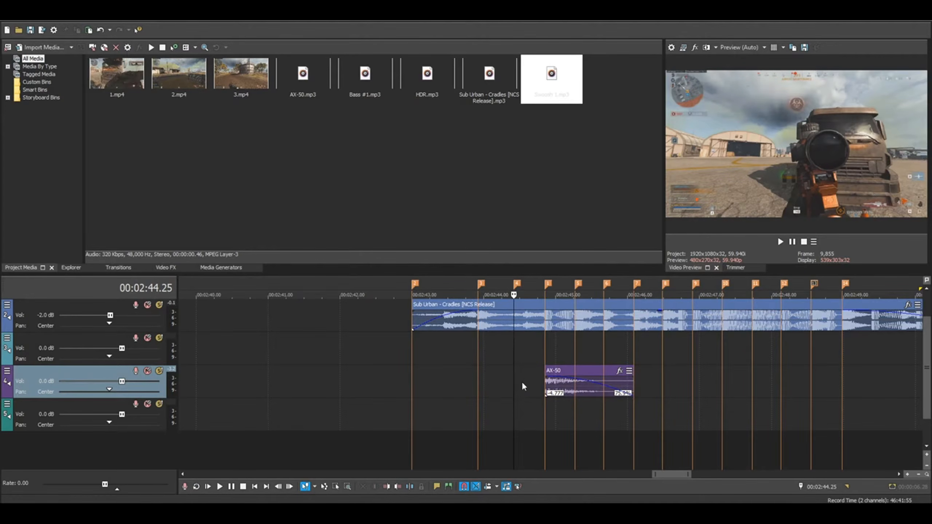
pyautogui.click(527, 397)
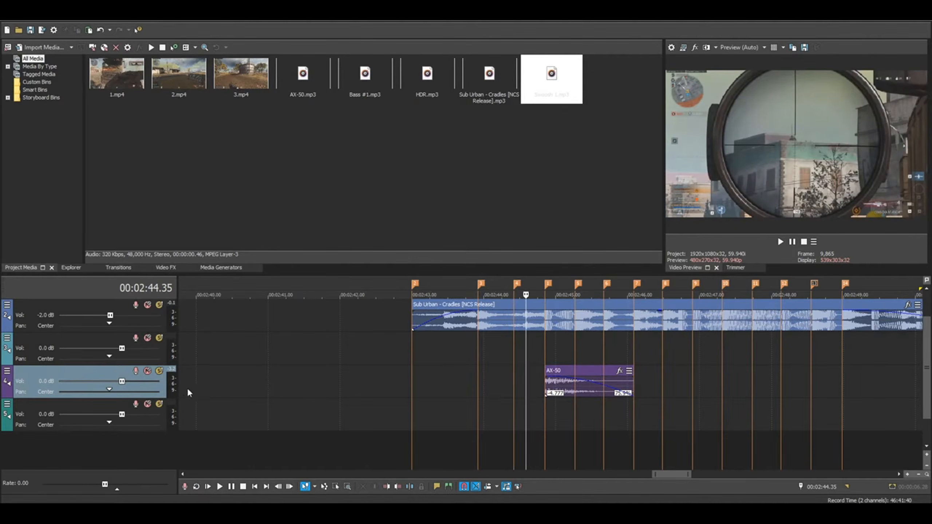
pyautogui.press('space')
pyautogui.press('space')
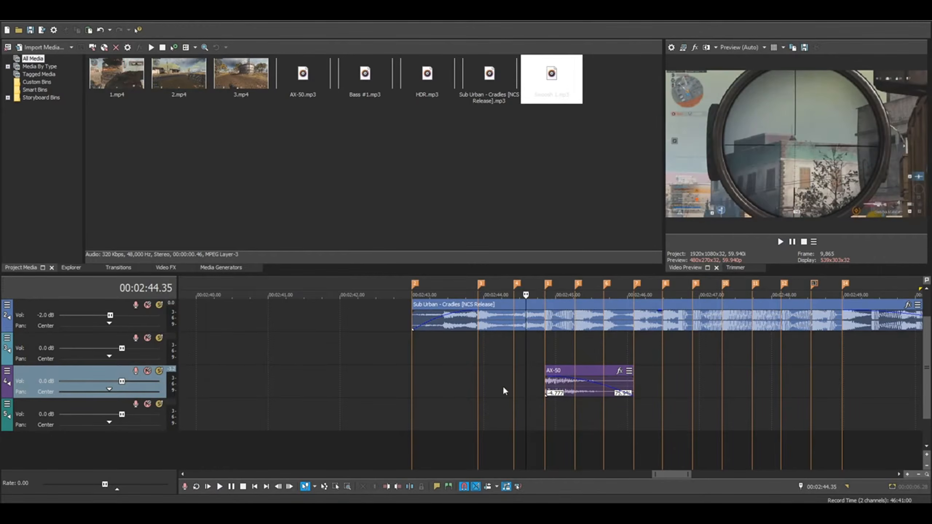
pyautogui.click(514, 382)
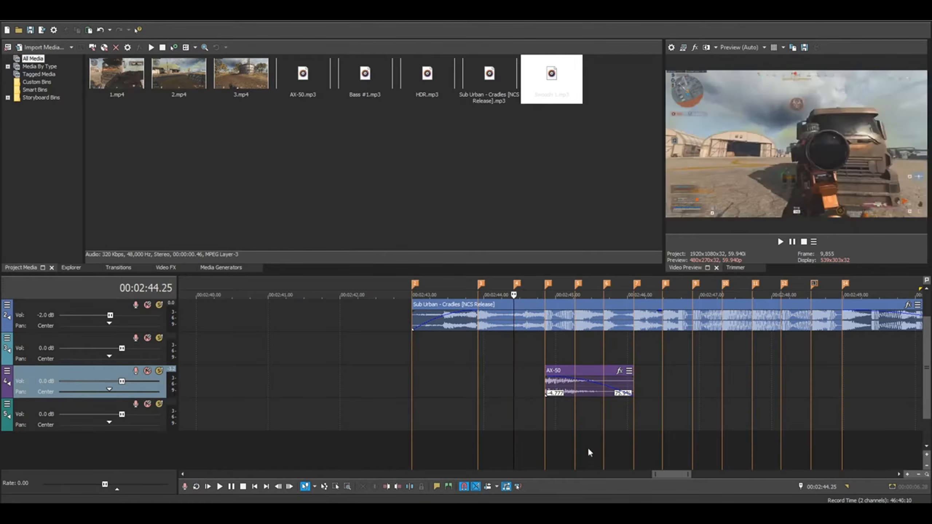
pyautogui.click(522, 381)
pyautogui.click(545, 389)
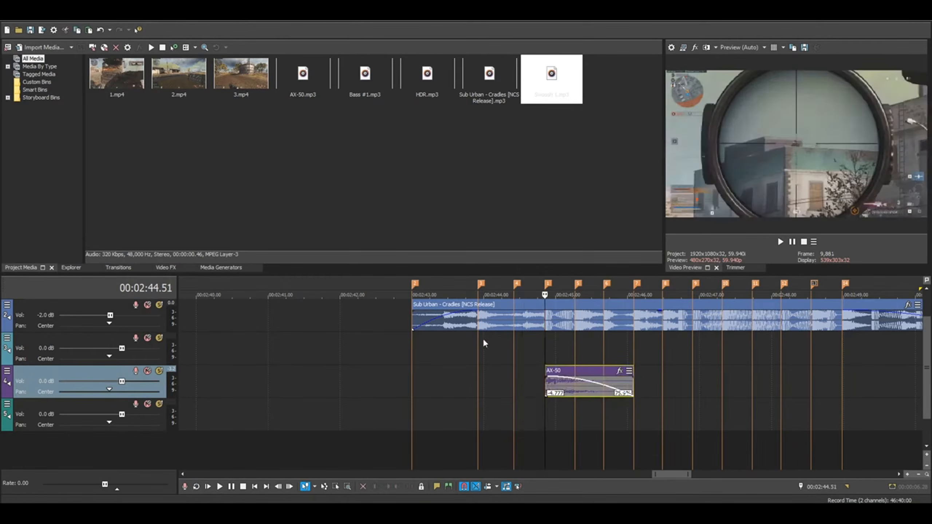
# Place Bass #1.mp3 on the empty audio track above the AX-50 sound, with its start on the marker at 00:02:44.51.
pyautogui.click(355, 79)
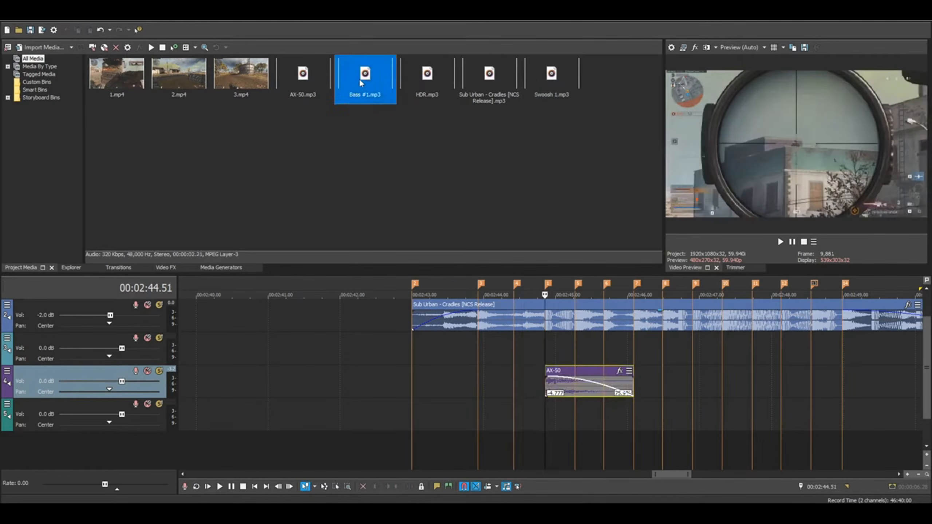
pyautogui.click(561, 74)
pyautogui.click(358, 81)
pyautogui.click(555, 94)
pyautogui.click(358, 82)
pyautogui.moveTo(351, 73); pyautogui.dragTo(571, 359)
pyautogui.click(571, 359)
pyautogui.scroll(6, 570, 359)
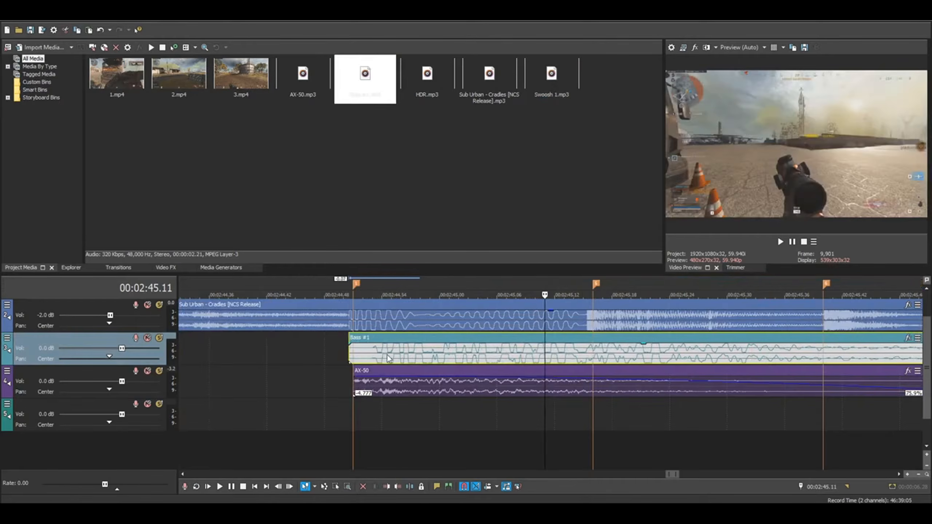
pyautogui.moveTo(372, 355); pyautogui.dragTo(392, 360)
pyautogui.scroll(-4, 518, 367)
pyautogui.moveTo(510, 354); pyautogui.dragTo(513, 355)
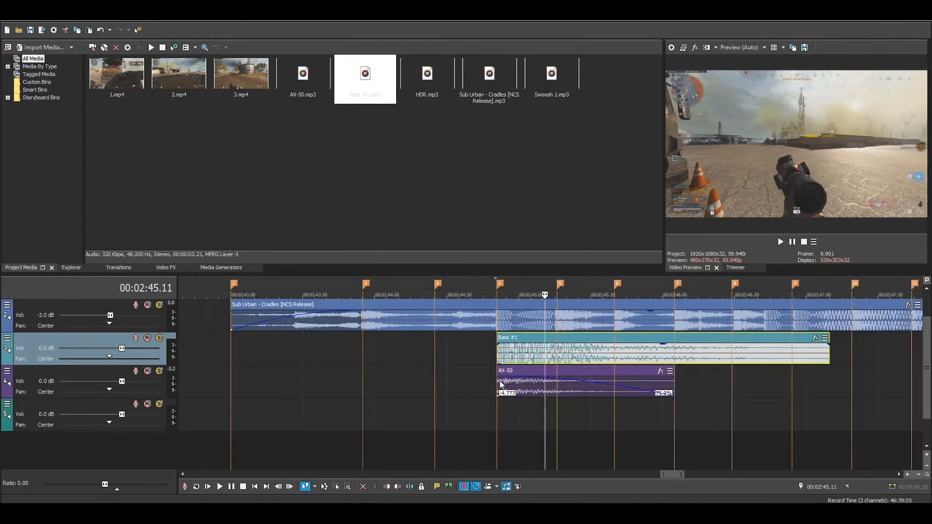
pyautogui.click(498, 317)
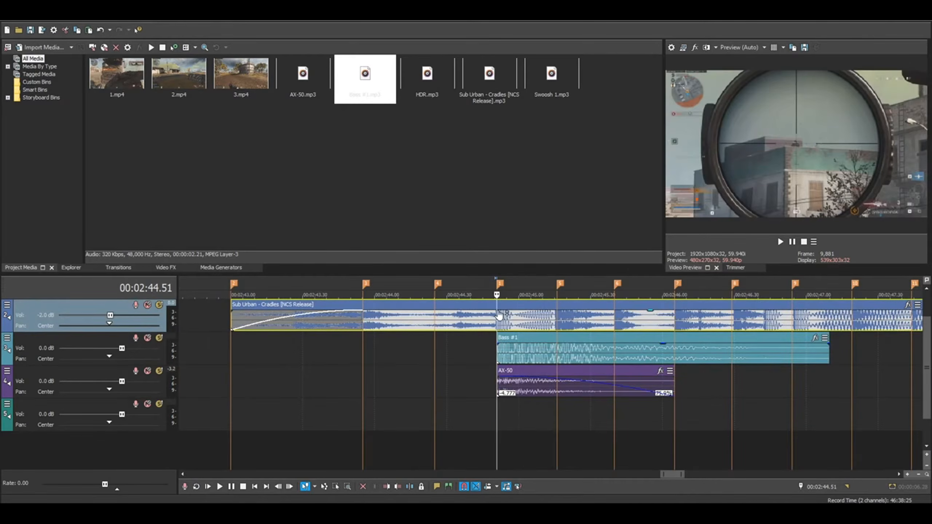
# Trim the end of Bass #1 to the marker at 00:02:46.05 and fade it out over its whole length.
pyautogui.click(831, 352)
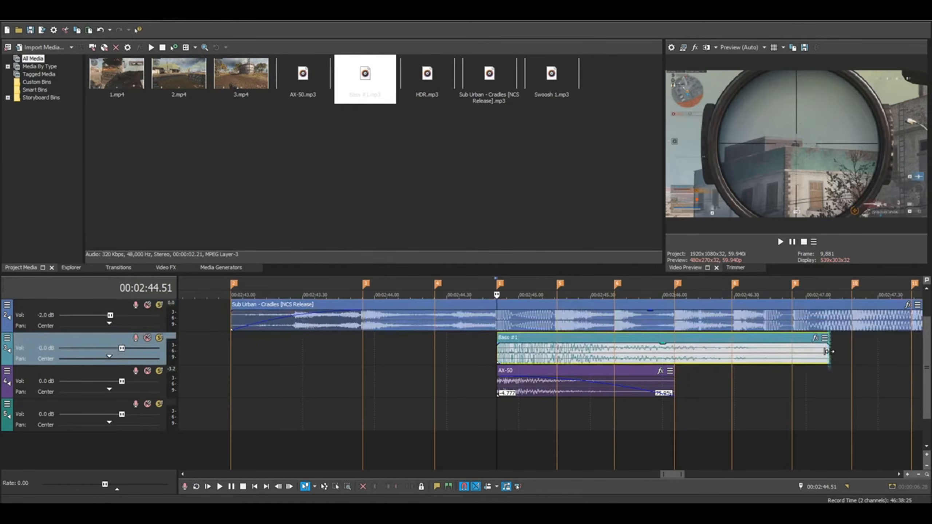
pyautogui.moveTo(832, 352)
pyautogui.mouseDown()
pyautogui.moveTo(677, 353)
pyautogui.moveTo(676, 370)
pyautogui.mouseUp()
pyautogui.click(677, 372)
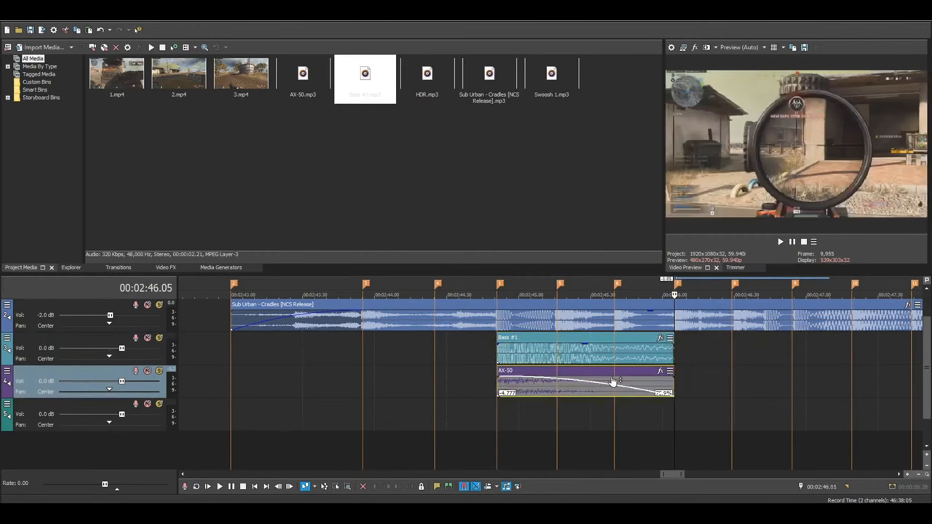
pyautogui.click(494, 353)
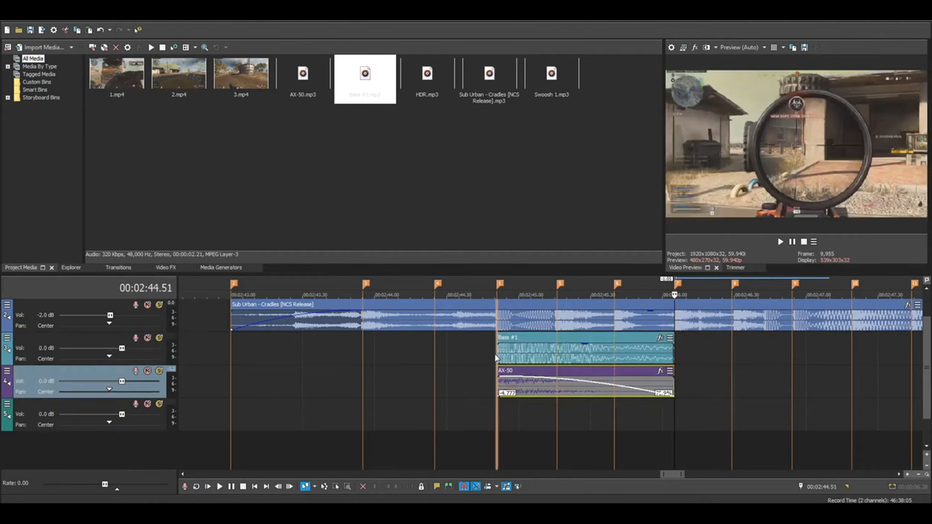
pyautogui.click(674, 345)
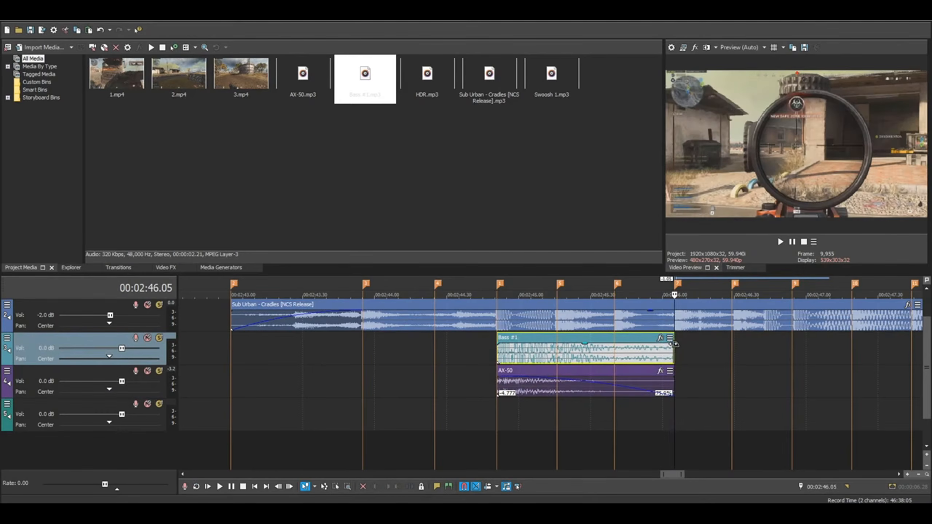
pyautogui.moveTo(674, 345); pyautogui.dragTo(551, 350)
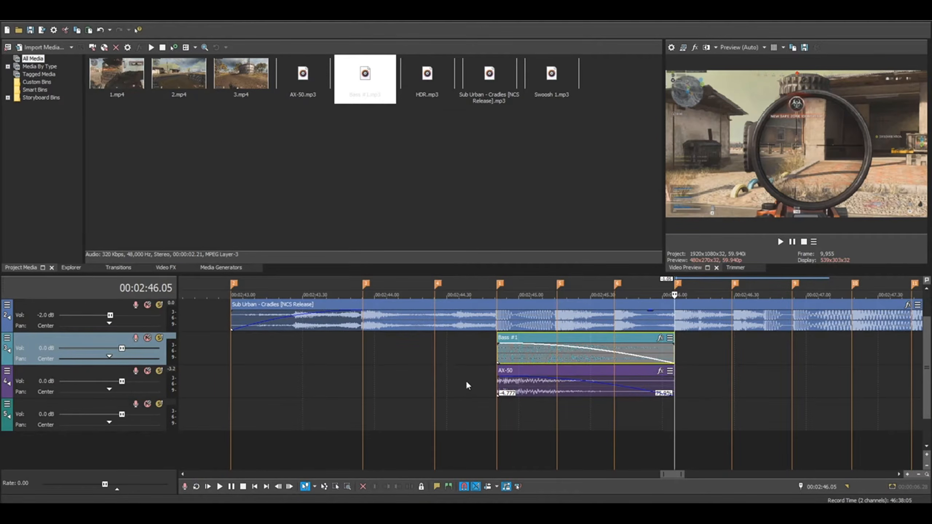
# Play the timeline from 00:02:44.22 to hear the bass together with the gunshot sound.
pyautogui.click(482, 357)
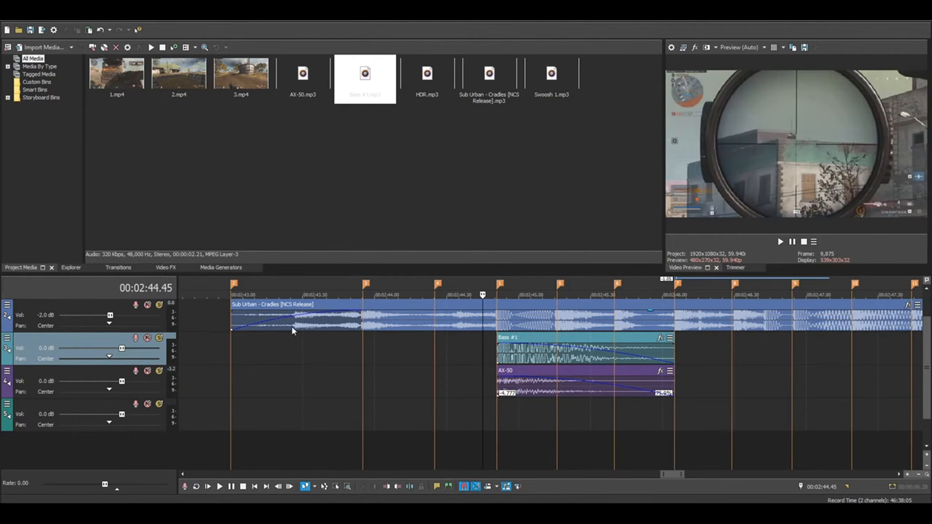
pyautogui.click(503, 362)
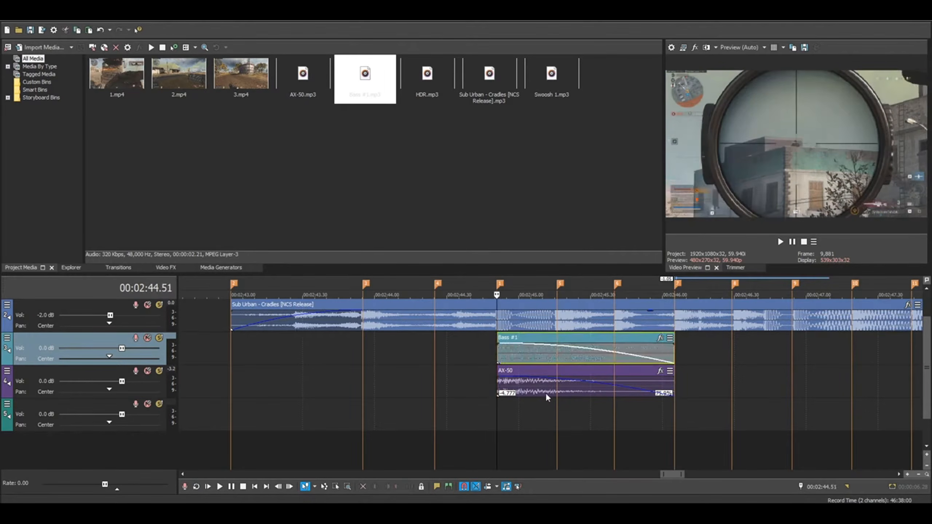
pyautogui.click(428, 353)
pyautogui.press('space')
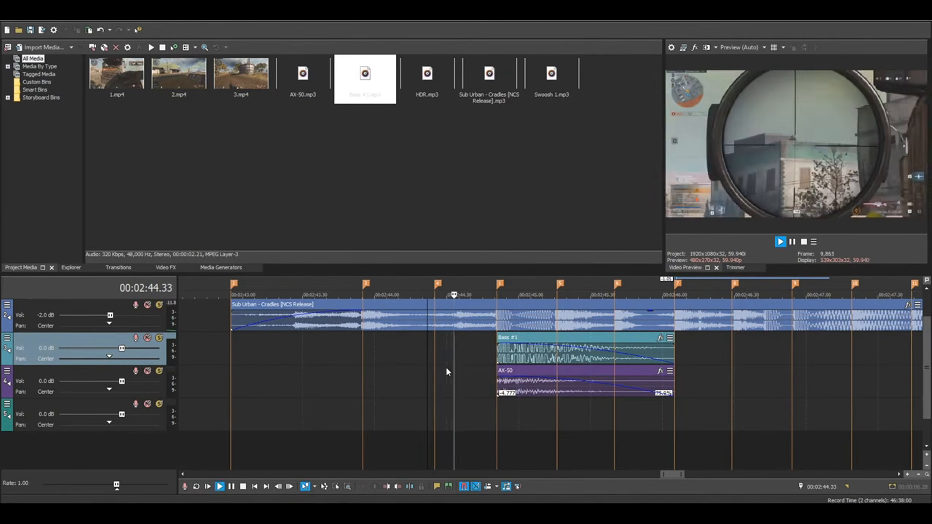
pyautogui.press('space')
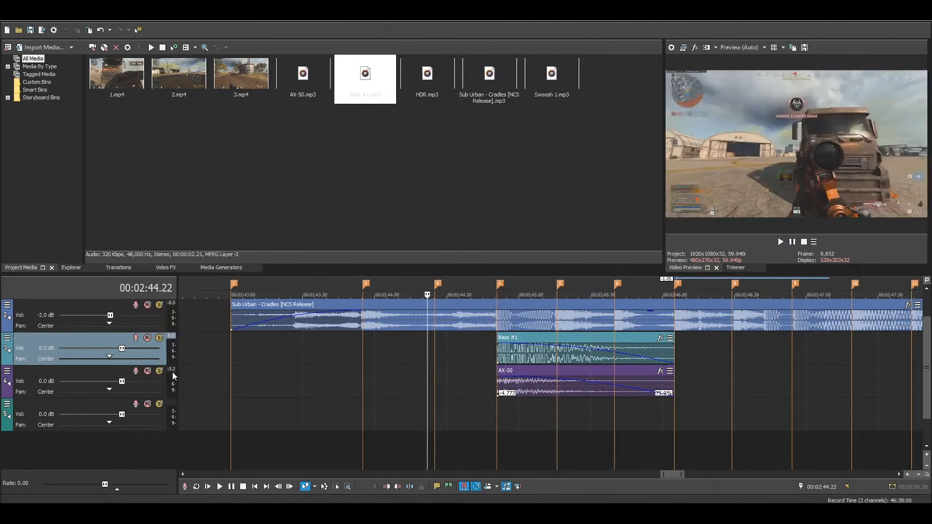
# Lower the gain of the Bass #1 clip to roughly half and play from 00:02:44.07 to check the mix.
pyautogui.moveTo(513, 348)
pyautogui.click(513, 348)
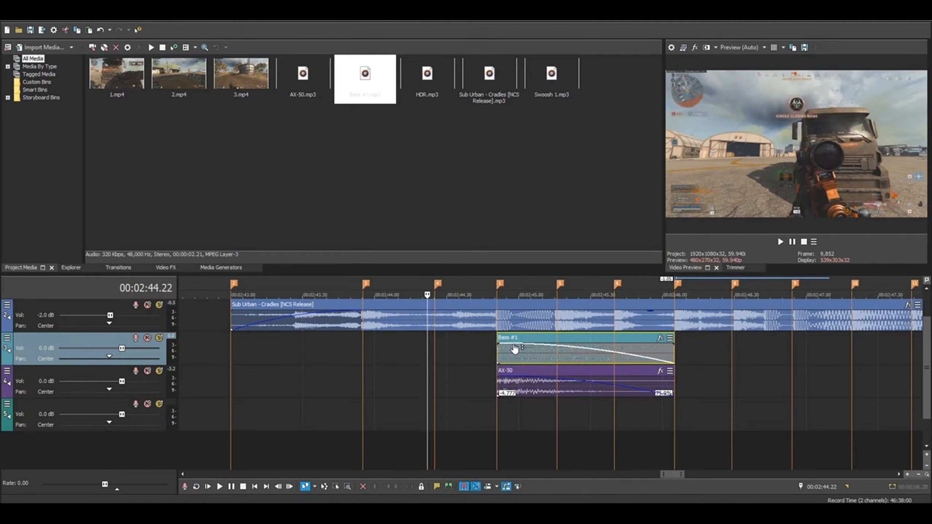
pyautogui.moveTo(515, 348)
pyautogui.moveTo(515, 348); pyautogui.dragTo(517, 361)
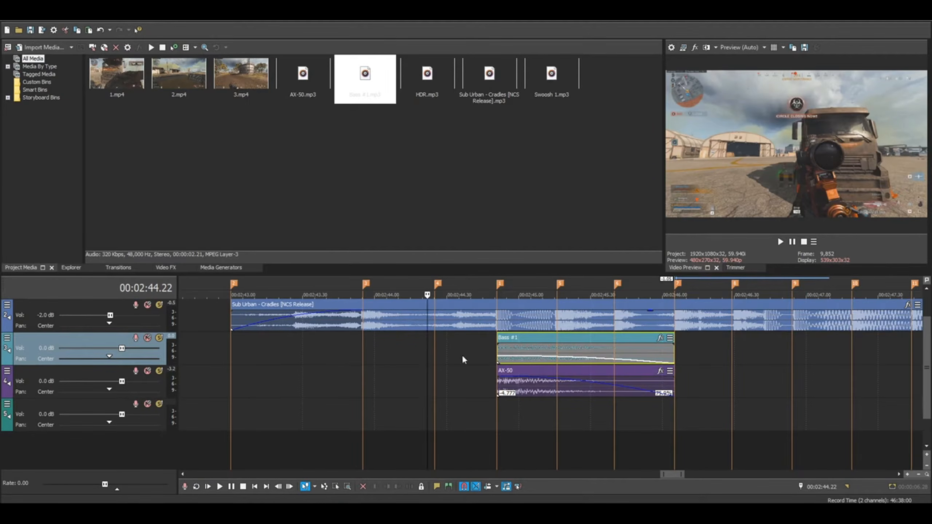
pyautogui.click(392, 362)
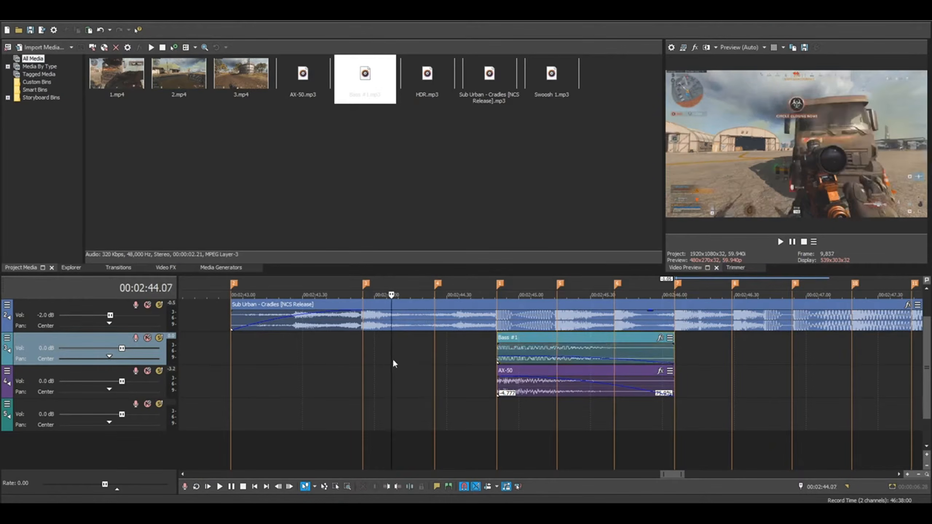
pyautogui.press('space')
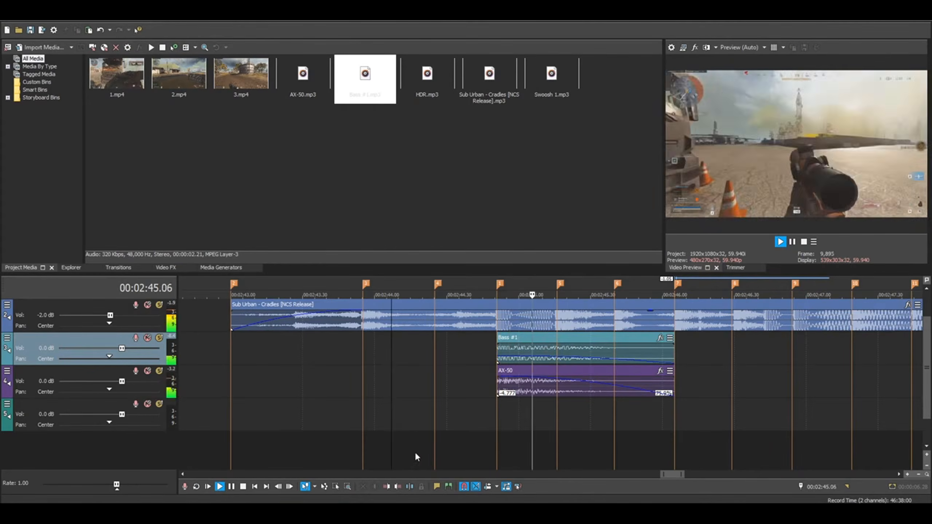
pyautogui.press('space')
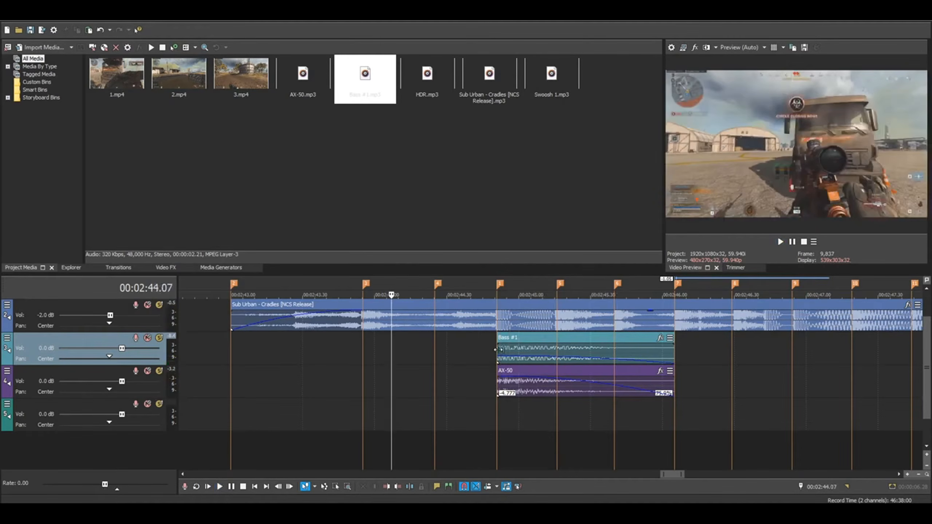
# Place Swoosh 1.mp3 on the empty track below the AX-50 sound so that it ends at the 00:02:44.51 marker.
pyautogui.click(496, 348)
pyautogui.click(479, 338)
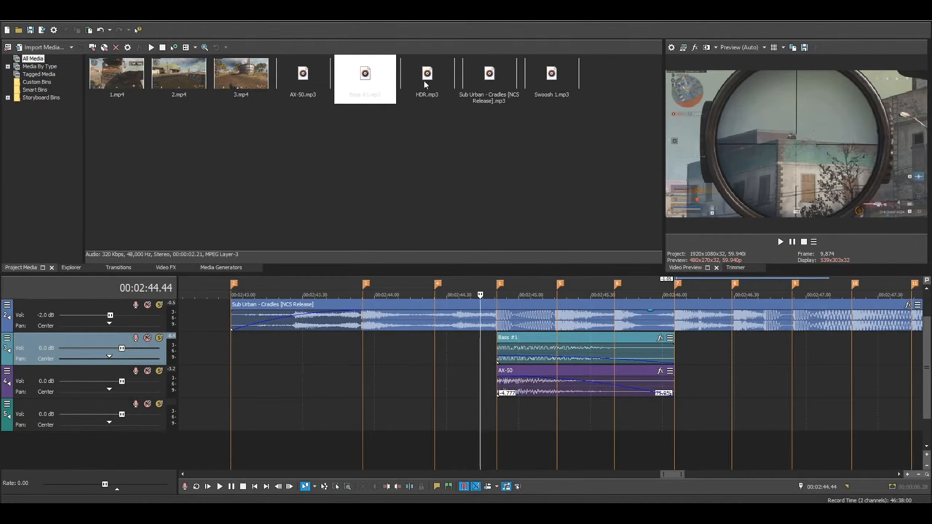
pyautogui.click(555, 79)
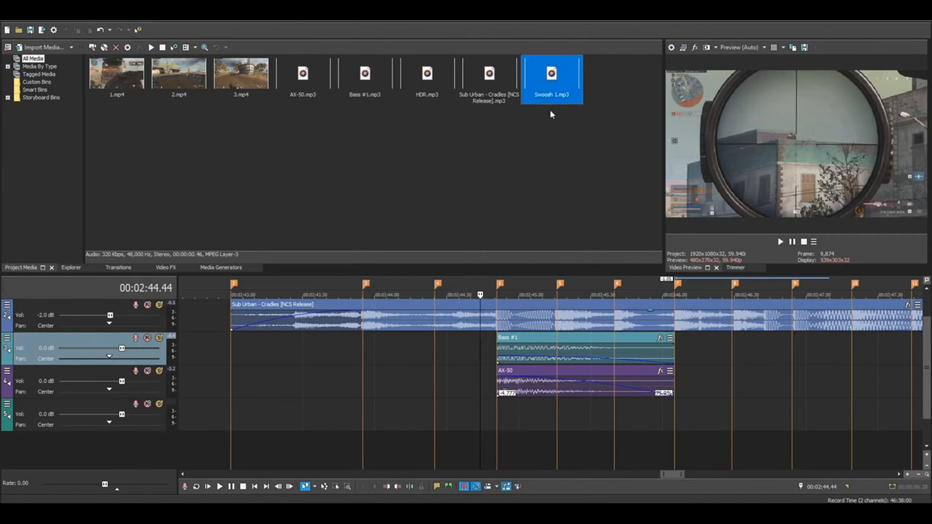
pyautogui.moveTo(552, 122); pyautogui.dragTo(488, 424)
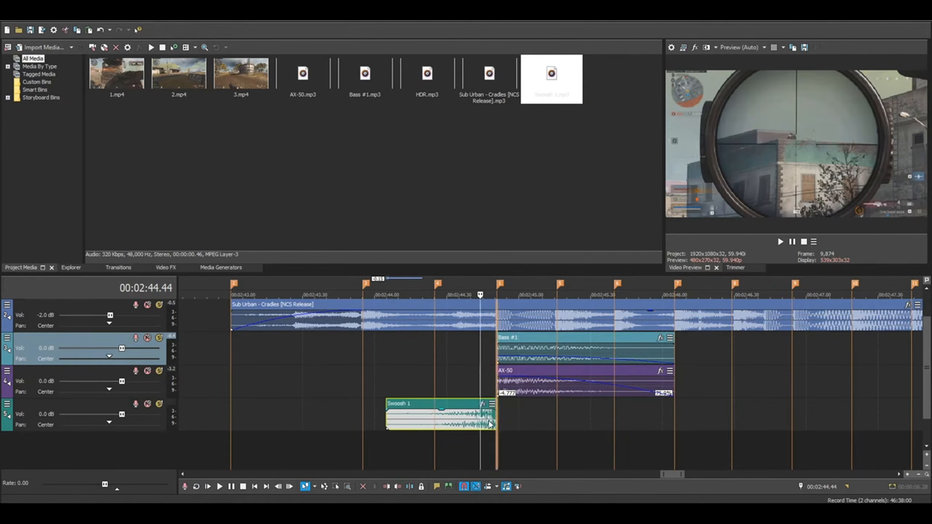
# Fade in the Swoosh 1 clip over its whole length and change the fade to a slow-starting curve.
pyautogui.click(500, 384)
pyautogui.click(502, 338)
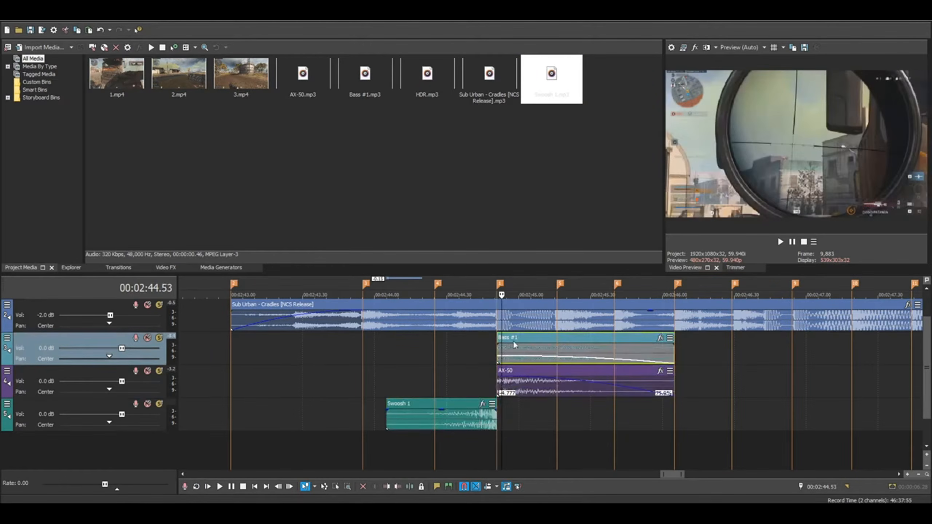
pyautogui.click(452, 424)
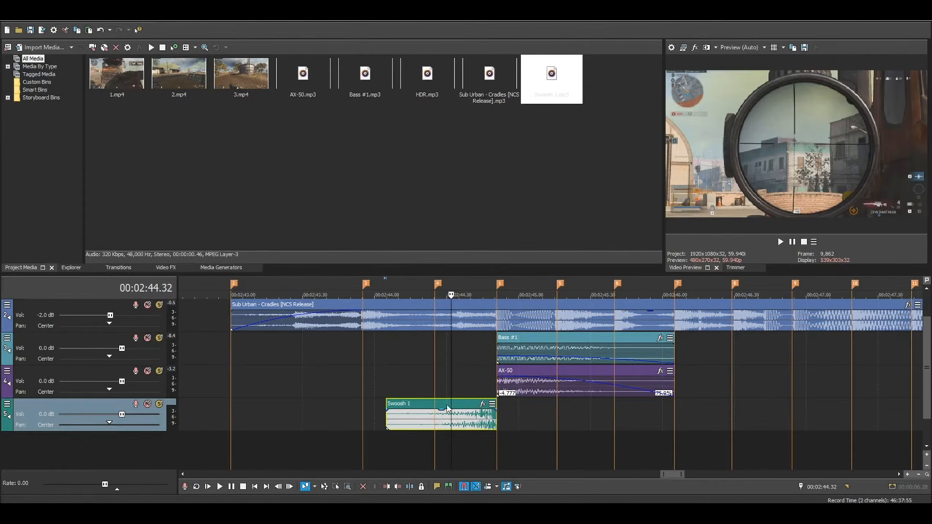
pyautogui.moveTo(384, 411)
pyautogui.mouseDown()
pyautogui.moveTo(506, 409)
pyautogui.moveTo(385, 410)
pyautogui.mouseUp()
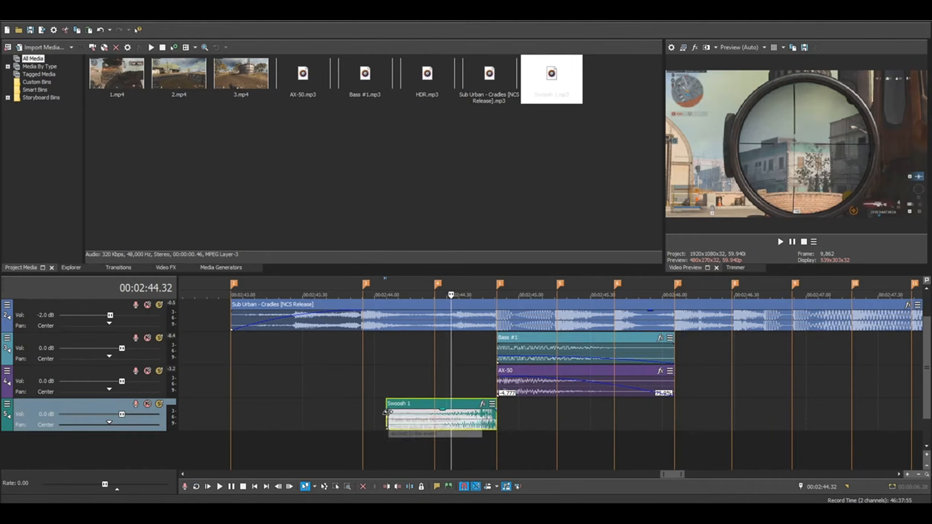
pyautogui.moveTo(392, 417); pyautogui.dragTo(498, 418)
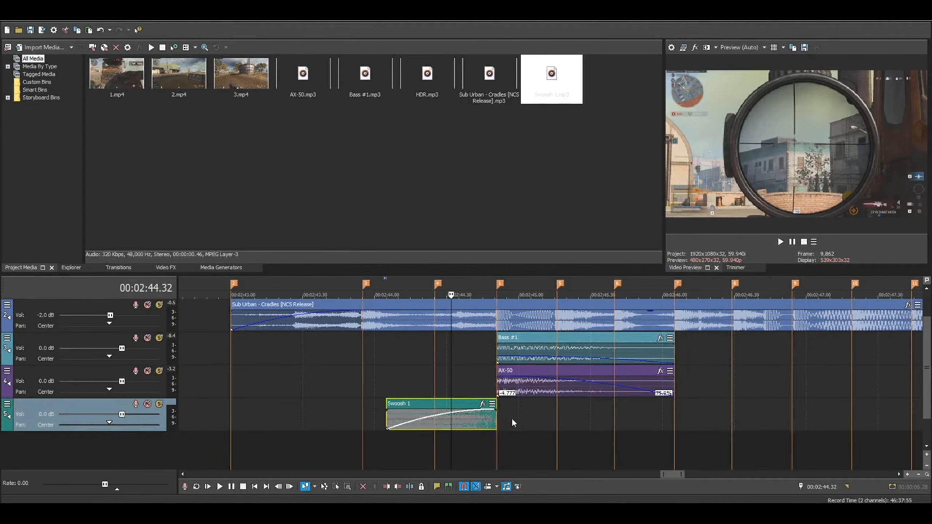
pyautogui.rightClick(481, 425)
pyautogui.click(473, 417)
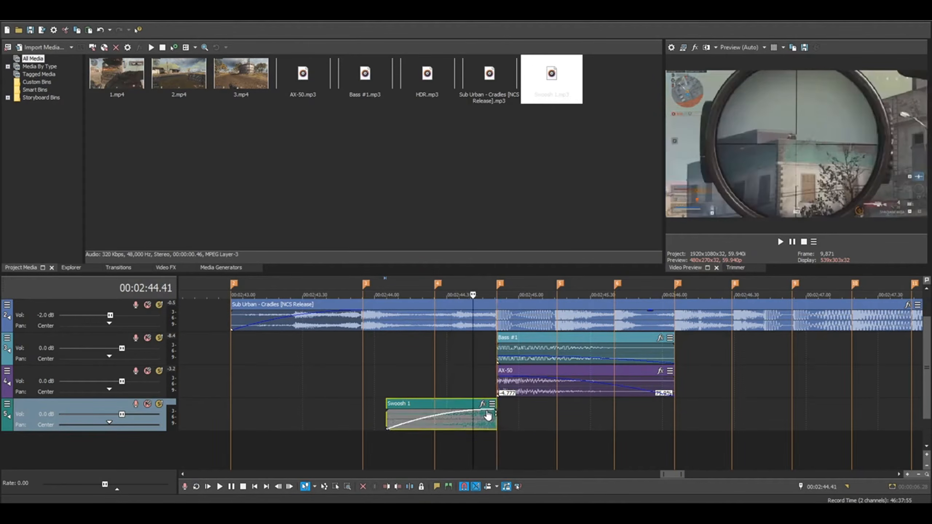
pyautogui.moveTo(485, 414); pyautogui.dragTo(488, 426)
pyautogui.rightClick(457, 427)
pyautogui.click(475, 459)
# Play the timeline from 00:02:44.02 to hear the faded swoosh leading into the gunshot and bass.
pyautogui.click(391, 357)
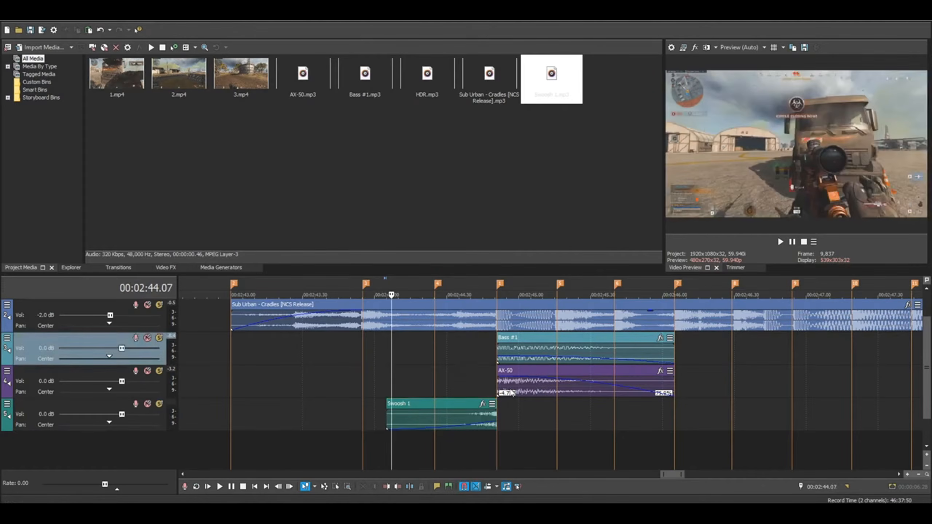
pyautogui.click(382, 372)
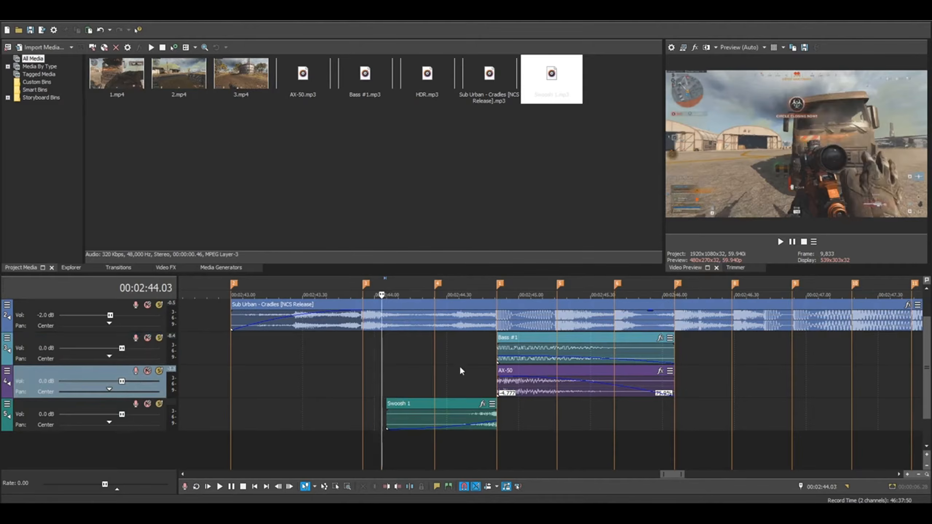
pyautogui.click(381, 356)
pyautogui.press('space')
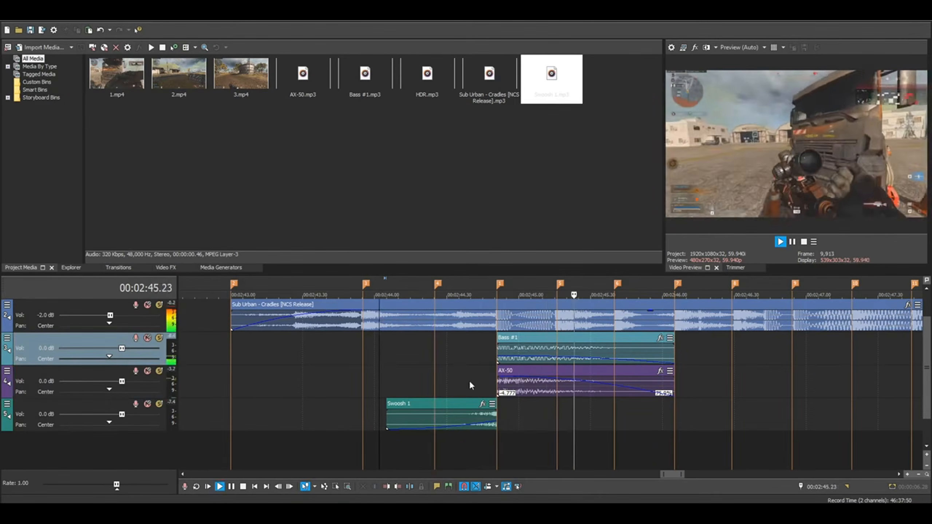
pyautogui.press('space')
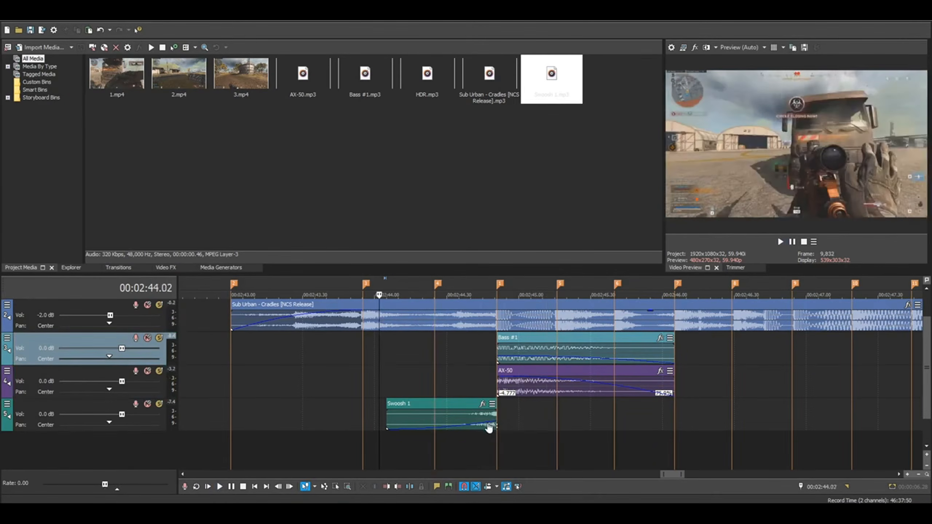
# Mute the music track, play the sound effects alone from 00:02:44.02, and unmute the music.
pyautogui.click(148, 305)
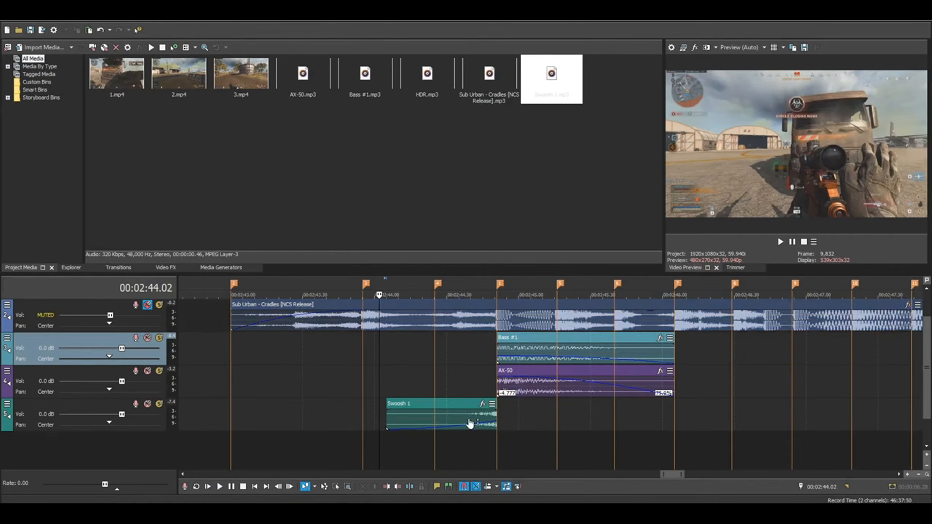
pyautogui.press('space')
pyautogui.press('space')
pyautogui.press('space')
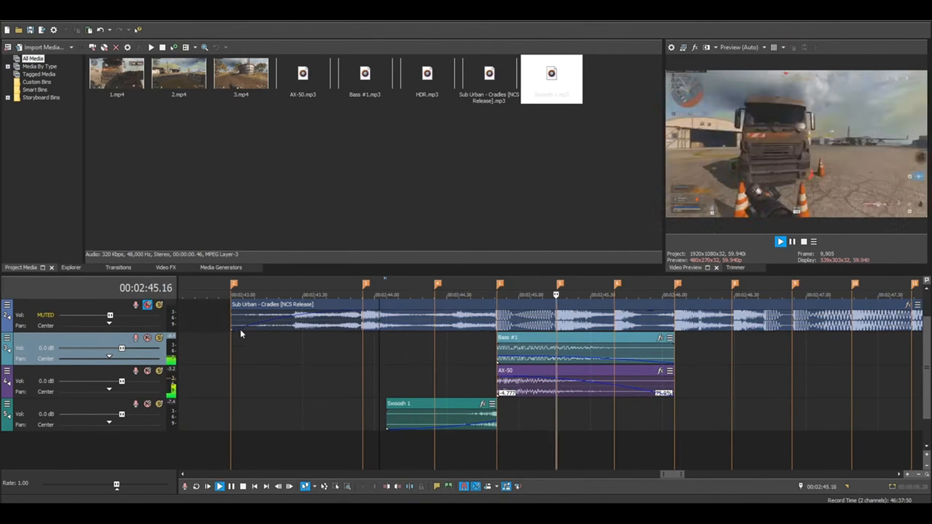
pyautogui.press('space')
pyautogui.click(147, 305)
pyautogui.click(411, 375)
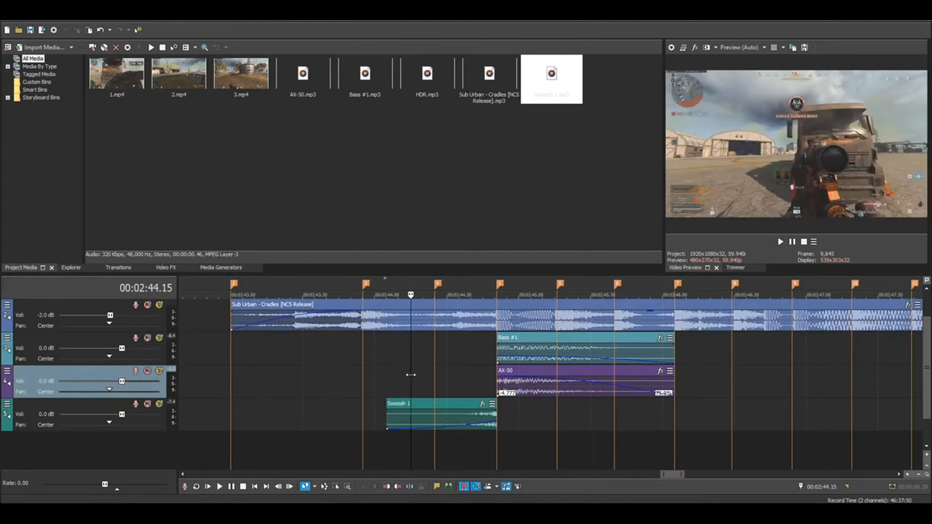
pyautogui.click(430, 365)
pyautogui.scroll(-1, 440, 369)
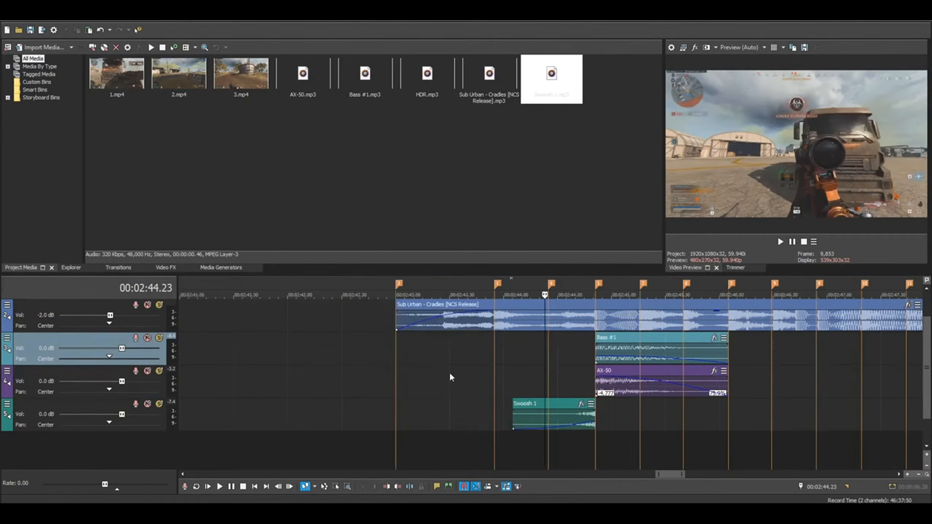
pyautogui.scroll(3, 532, 396)
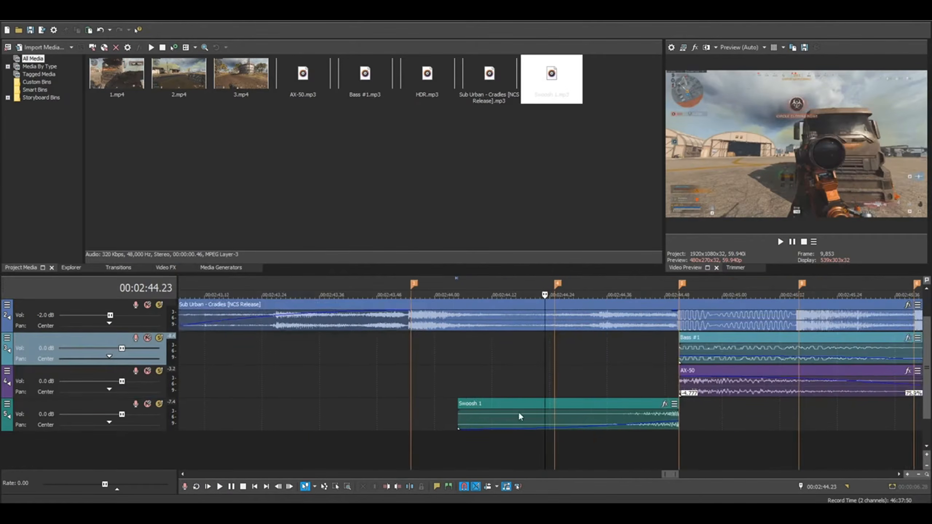
pyautogui.scroll(-6, 540, 411)
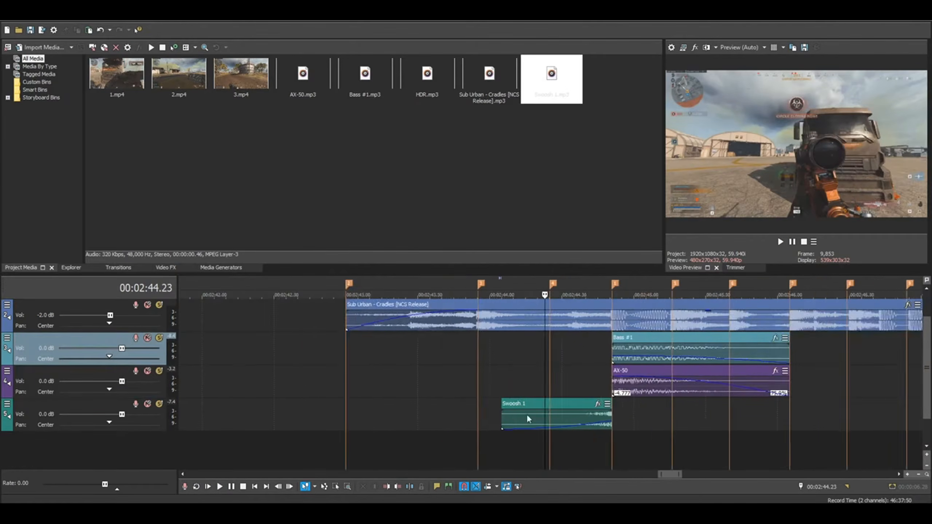
pyautogui.click(527, 371)
pyautogui.scroll(3, 557, 375)
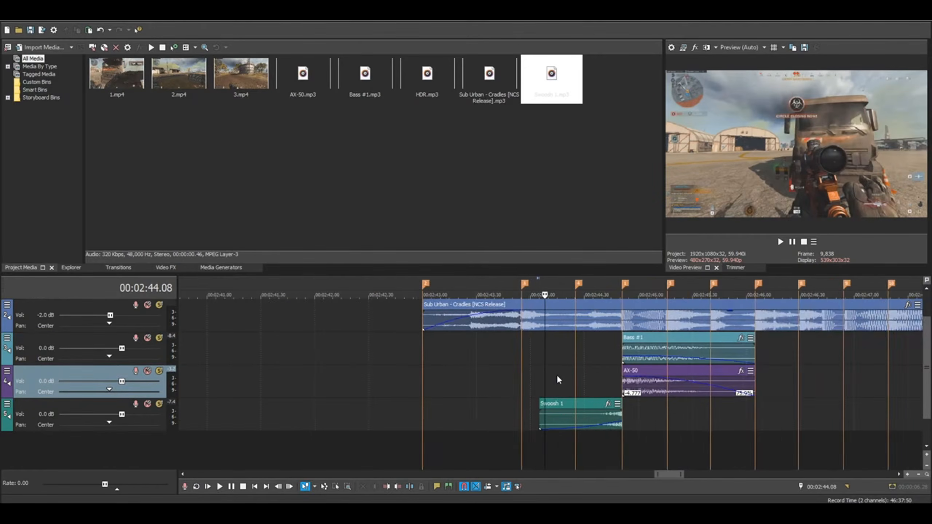
pyautogui.scroll(-5, 619, 352)
pyautogui.click(603, 352)
pyautogui.scroll(5, 601, 358)
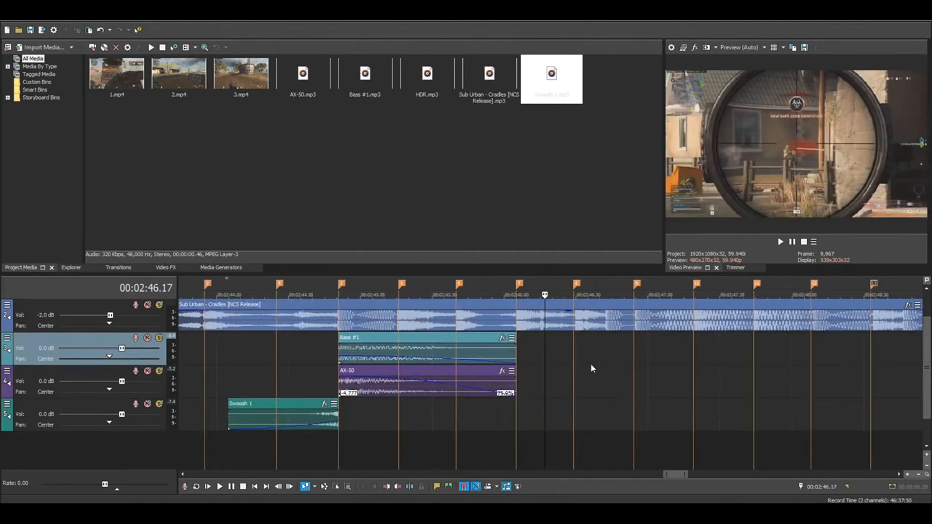
# Play the timeline from 00:02:44.45 to check the gunshot and bass against the music.
pyautogui.click(320, 347)
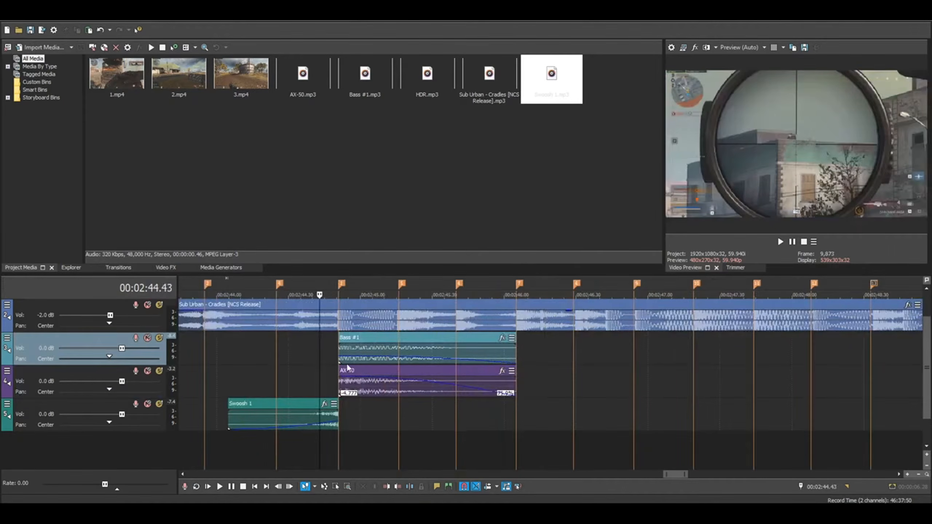
pyautogui.click(343, 374)
pyautogui.click(325, 337)
pyautogui.press('space')
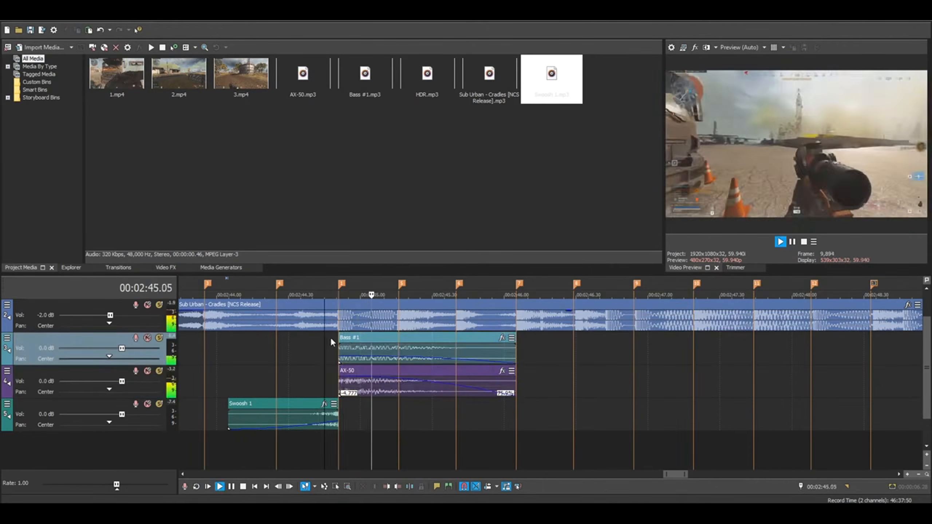
pyautogui.press('space')
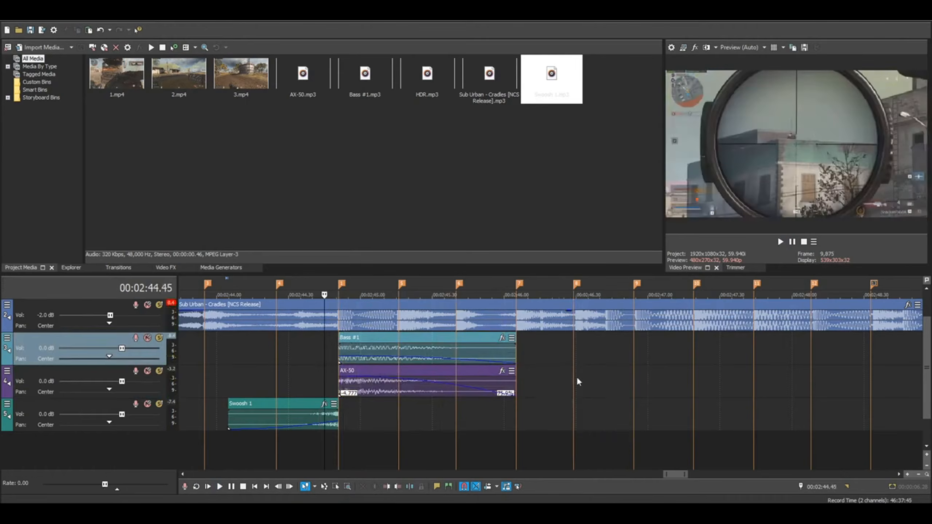
# Select the Bass #1 and AX-50 clips together and copy them.
pyautogui.click(581, 347)
pyautogui.click(867, 374)
pyautogui.scroll(-3, 866, 373)
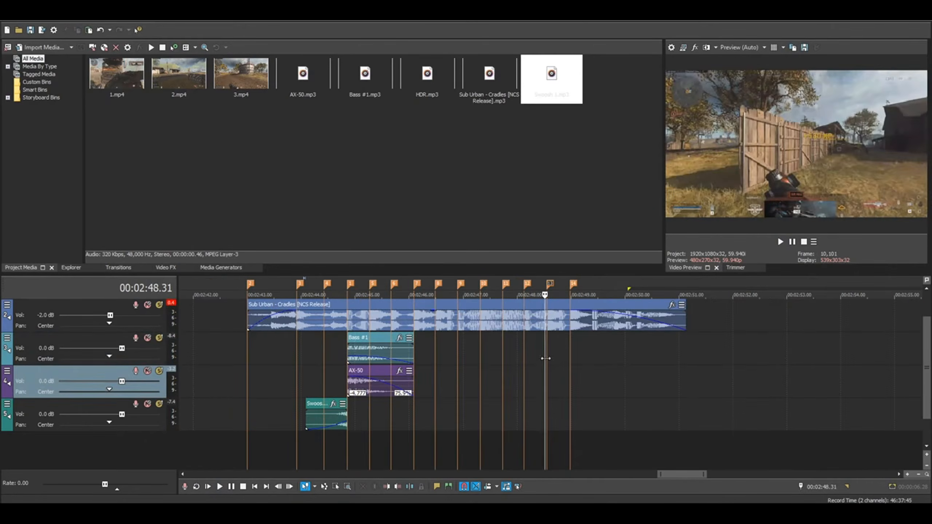
pyautogui.scroll(3, 536, 358)
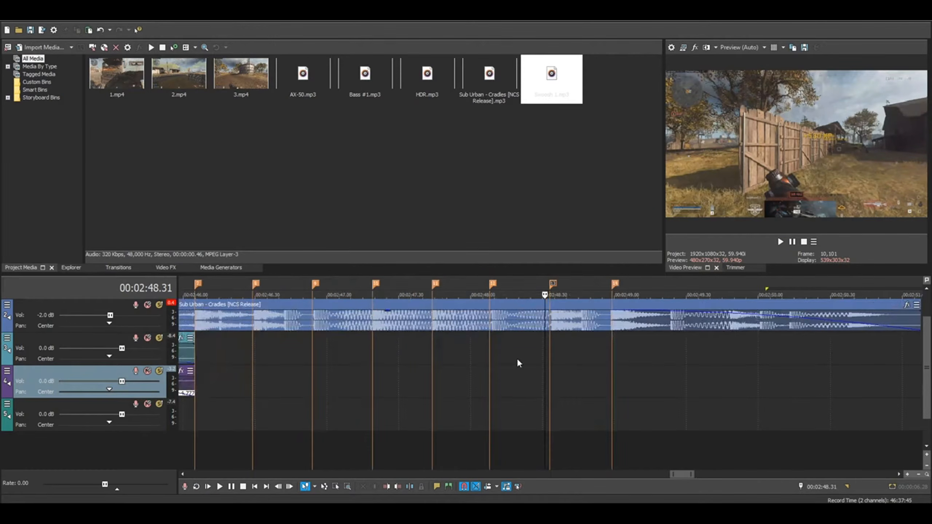
pyautogui.scroll(-2, 518, 362)
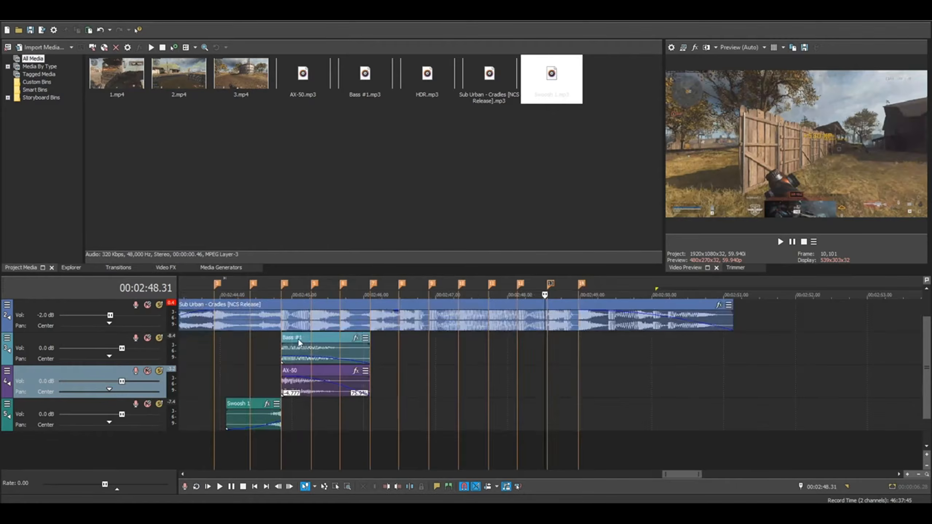
pyautogui.click(299, 340)
pyautogui.scroll(2, 299, 339)
pyautogui.scroll(1, 486, 373)
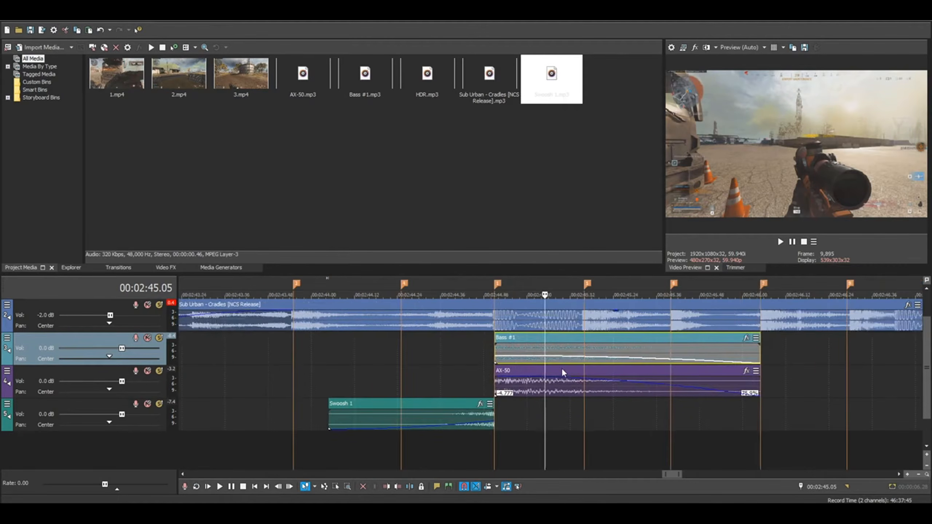
pyautogui.keyDown('ctrl'); pyautogui.click(564, 380); pyautogui.keyUp('ctrl')
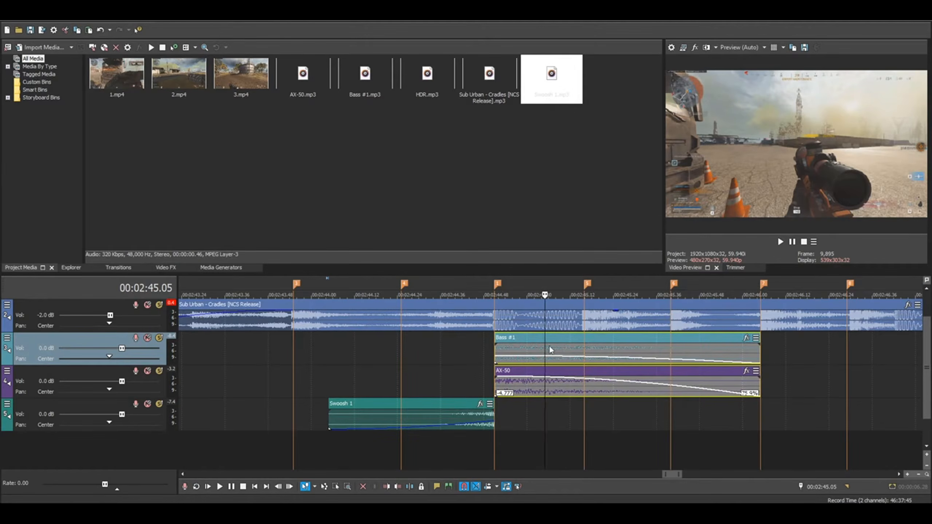
pyautogui.rightClick(553, 336)
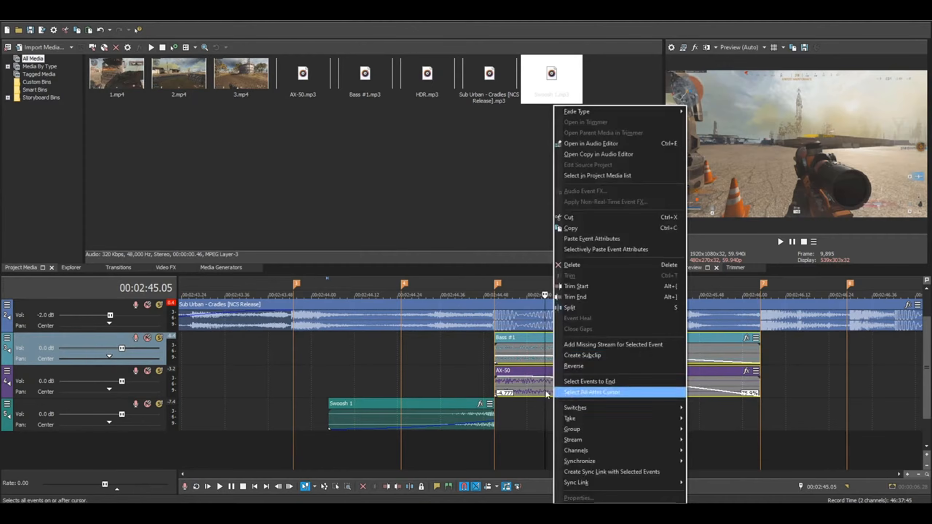
pyautogui.click(571, 229)
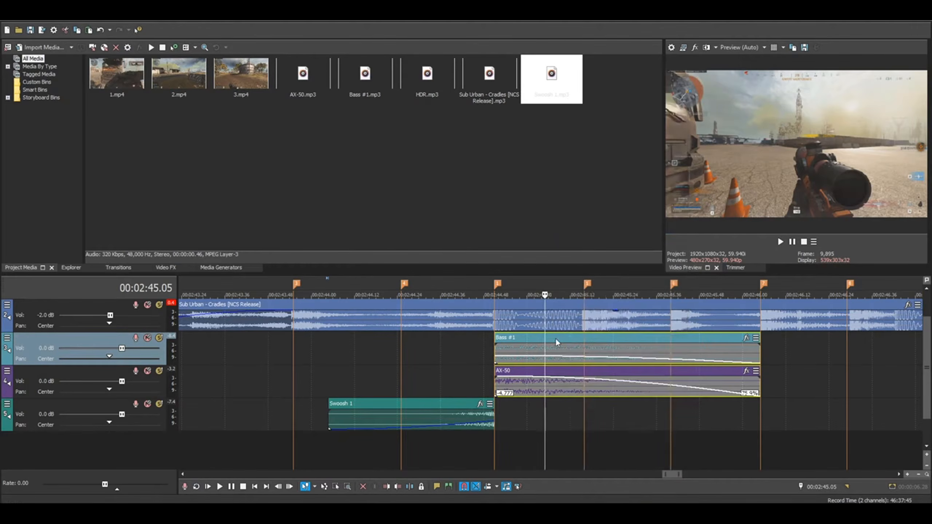
# Play the timeline from just before the end of the Bass #1 clip to check the following beat.
pyautogui.scroll(-4, 612, 347)
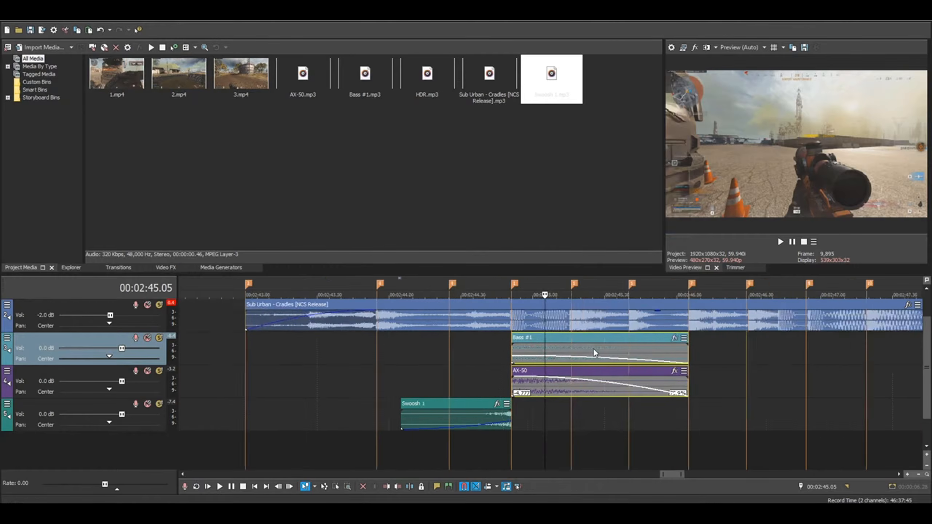
pyautogui.scroll(4, 563, 360)
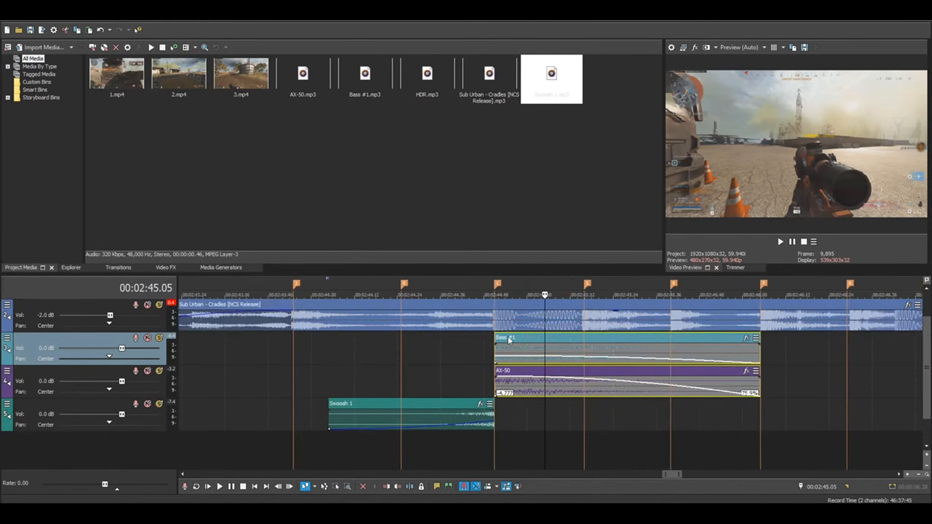
pyautogui.click(520, 371)
pyautogui.click(558, 351)
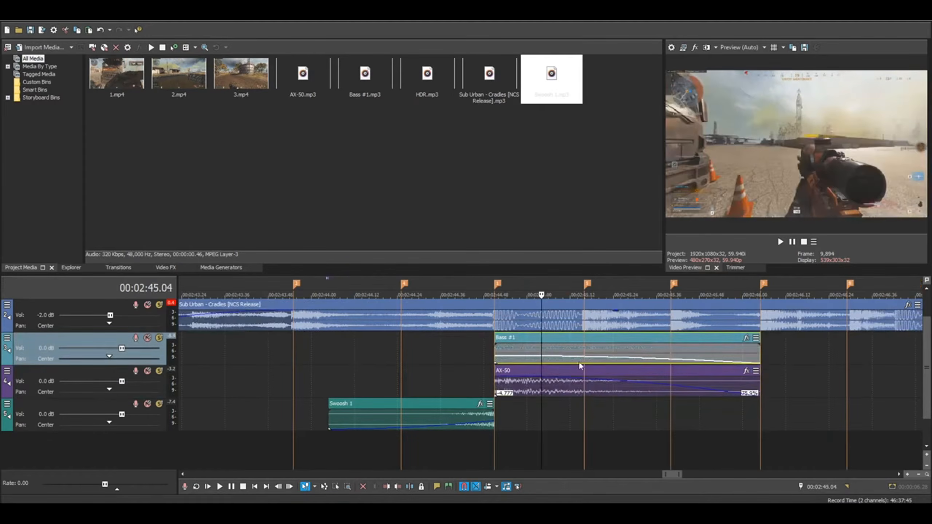
pyautogui.scroll(-4, 622, 367)
pyautogui.click(632, 364)
pyautogui.scroll(3, 632, 365)
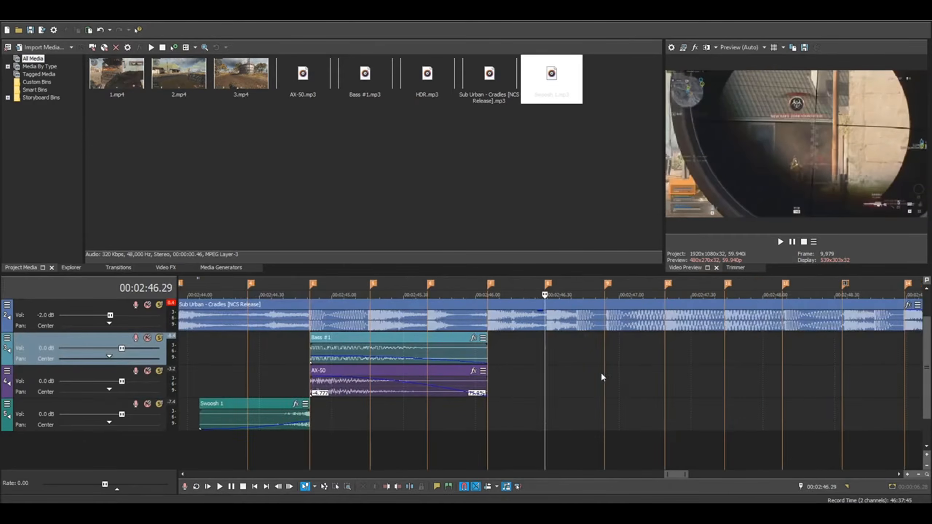
pyautogui.click(481, 415)
pyautogui.press('space')
pyautogui.press('space')
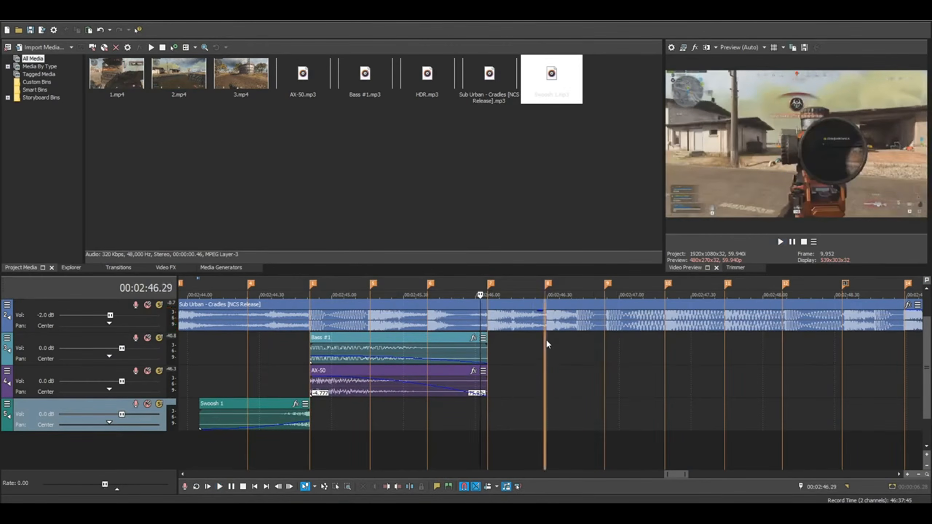
# Paste the copied Bass #1 and AX-50 clips onto their tracks at the 00:02:46.29 marker.
pyautogui.click(547, 345)
pyautogui.scroll(3, 543, 343)
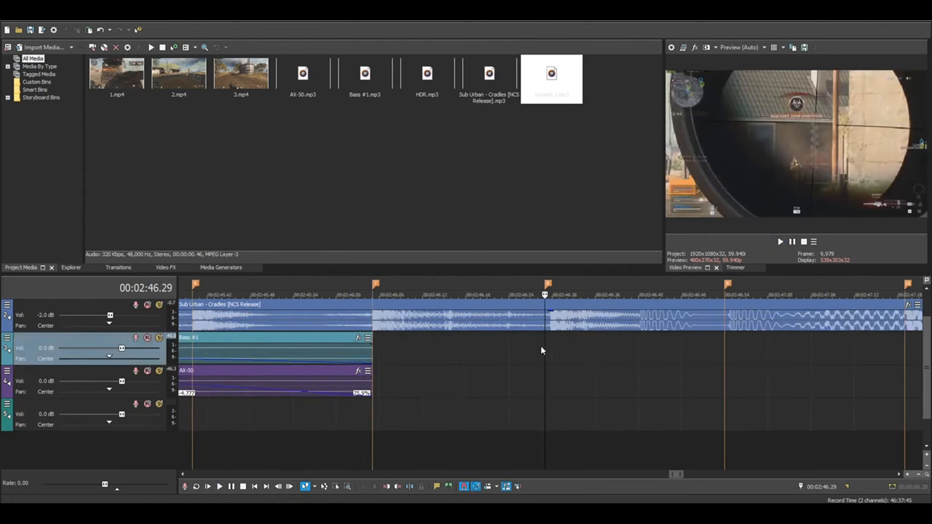
pyautogui.scroll(2, 545, 345)
pyautogui.rightClick(546, 352)
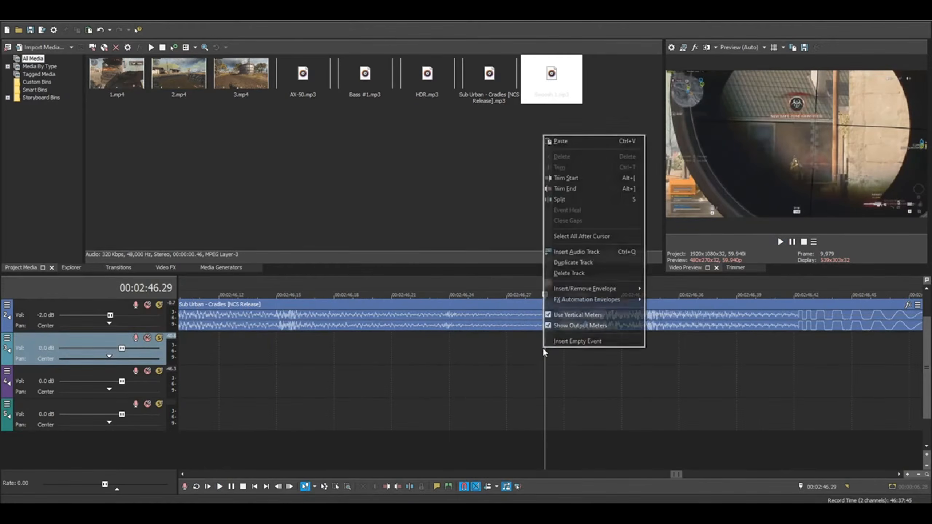
pyautogui.click(563, 141)
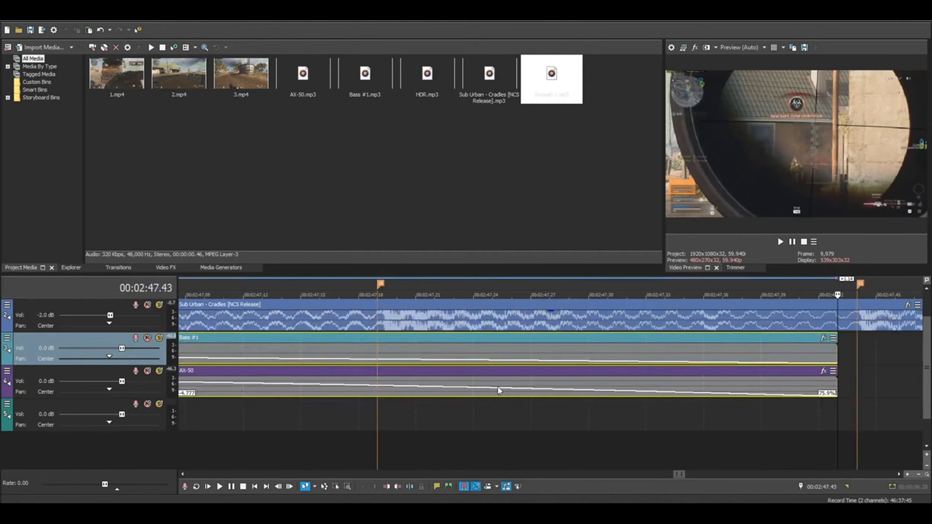
# Check the pasted Bass #1 and AX-50 clips at the 00:02:46.29 marker and play on from just before them.
pyautogui.scroll(-3, 498, 386)
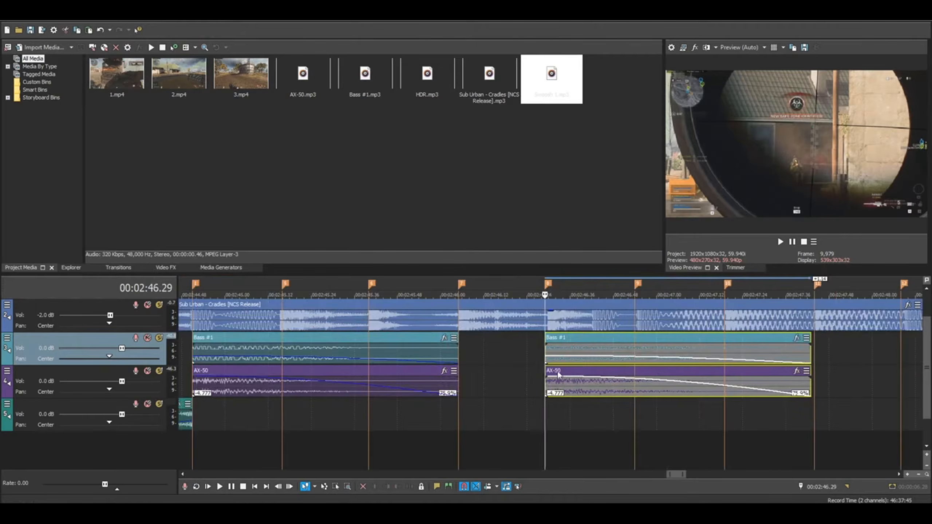
pyautogui.click(557, 370)
pyautogui.click(517, 371)
pyautogui.click(568, 368)
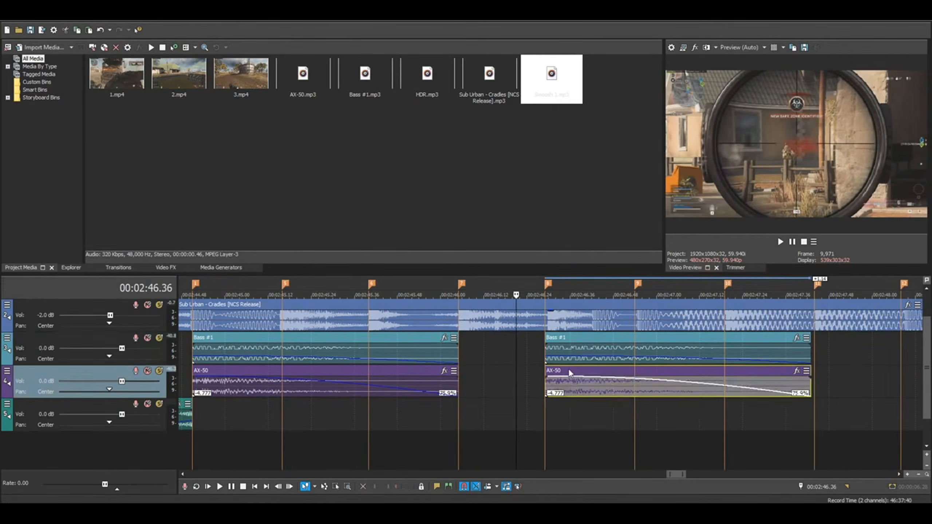
pyautogui.click(560, 340)
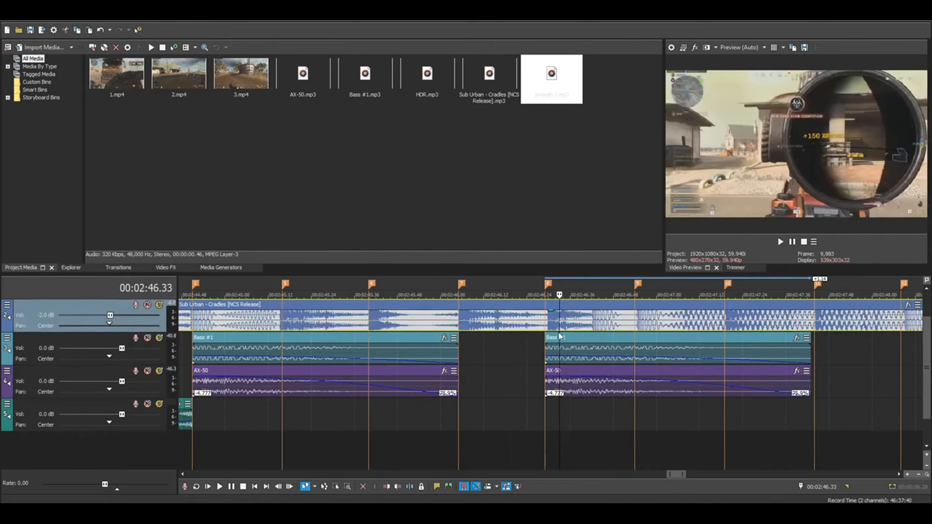
pyautogui.click(522, 343)
pyautogui.scroll(-4, 532, 348)
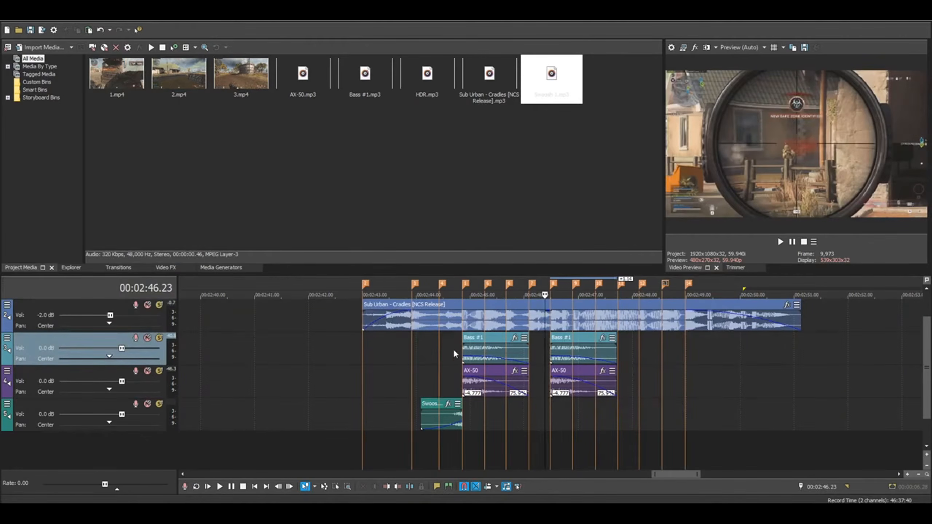
pyautogui.press('space')
# Paste the copied Bass #1 and AX-50 clips onto their tracks at the 00:02:48.08 marker.
pyautogui.scroll(3, 559, 349)
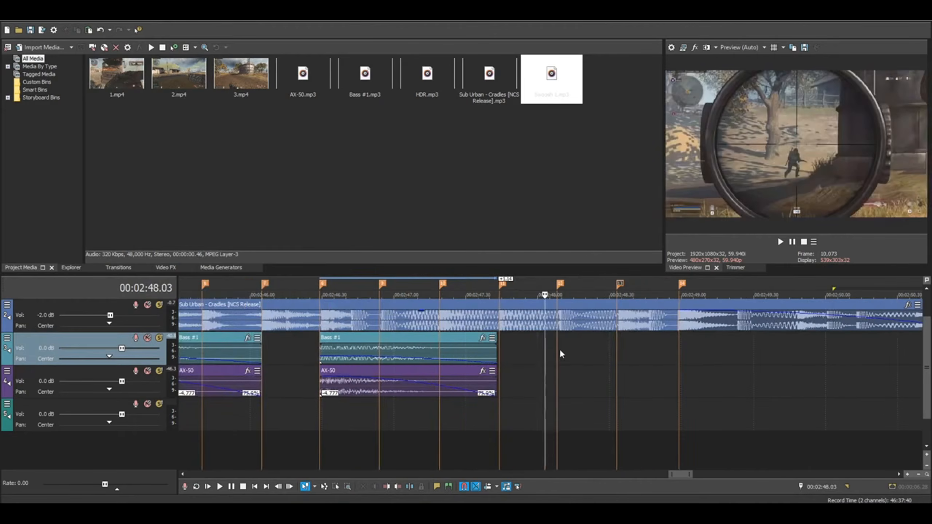
pyautogui.scroll(3, 595, 361)
pyautogui.rightClick(545, 346)
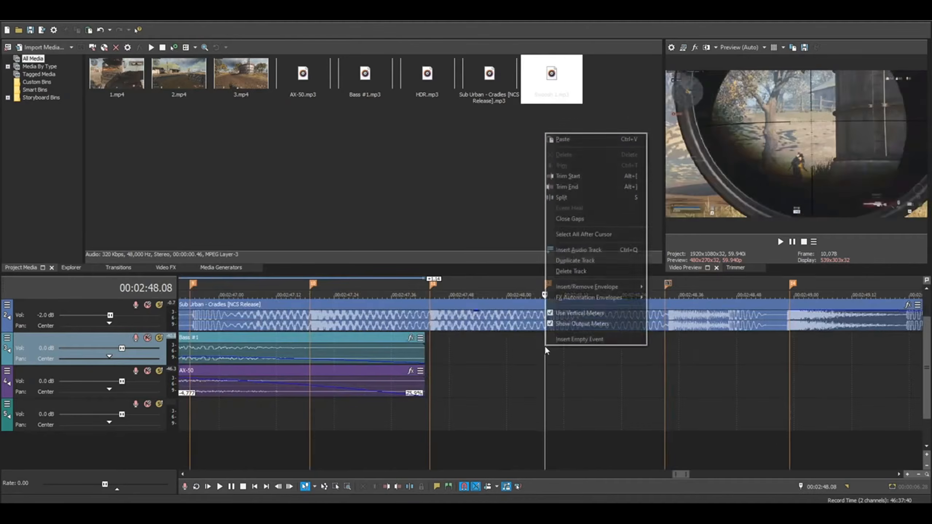
pyautogui.click(573, 141)
pyautogui.click(516, 351)
pyautogui.scroll(-6, 526, 350)
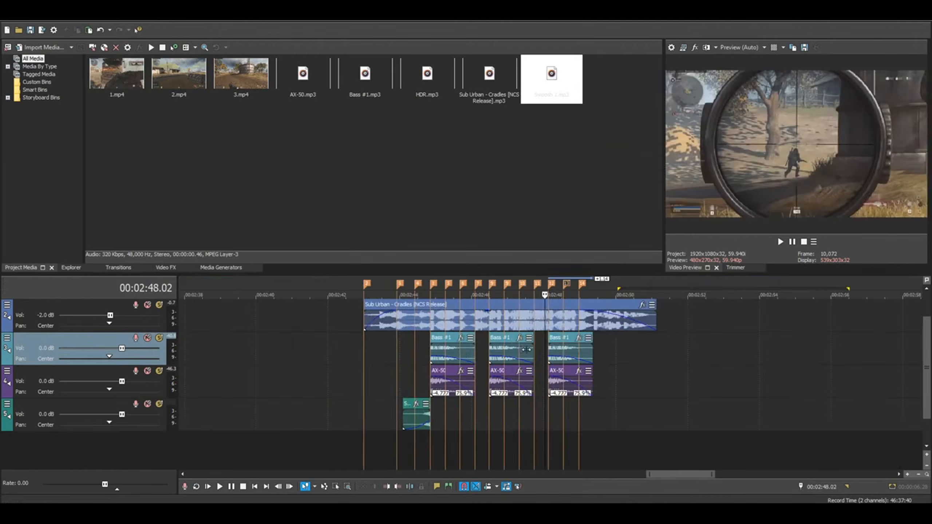
# Play the timeline from 00:02:43.08 to check all three gunshot and bass pairs against the music.
pyautogui.click(406, 353)
pyautogui.click(368, 355)
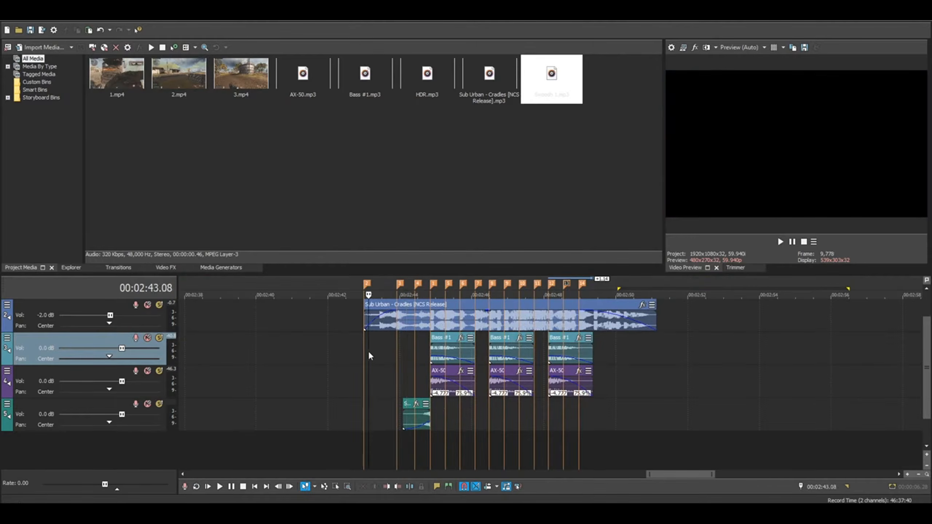
pyautogui.press('space')
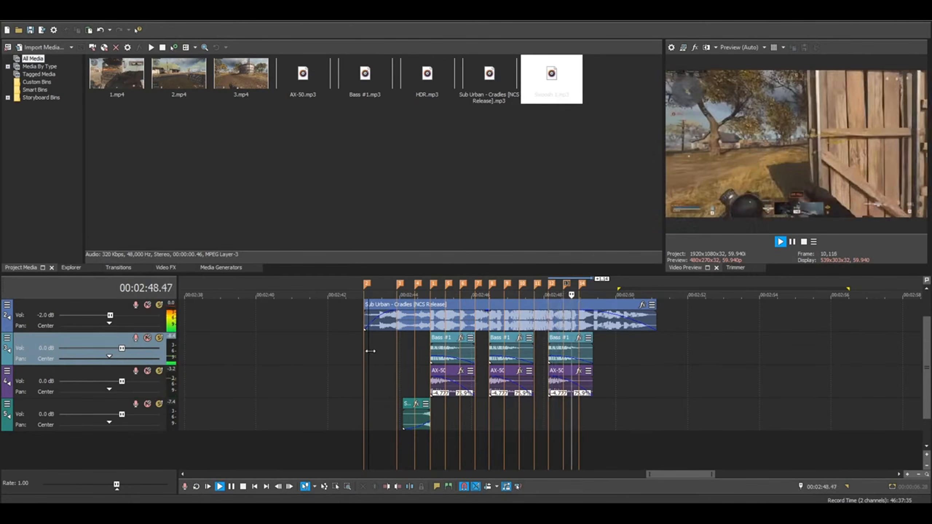
pyautogui.press('space')
# Inspect the last Bass #1 and AX-50 pair against the 00:02:48.08 marker and the video clips above.
pyautogui.click(550, 415)
pyautogui.scroll(5, 551, 415)
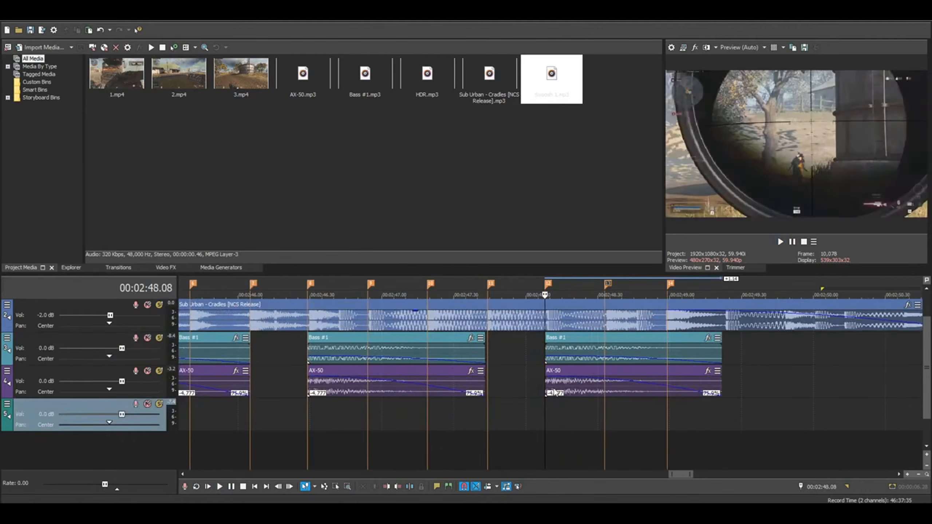
pyautogui.scroll(-4, 688, 383)
pyautogui.scroll(2, 684, 358)
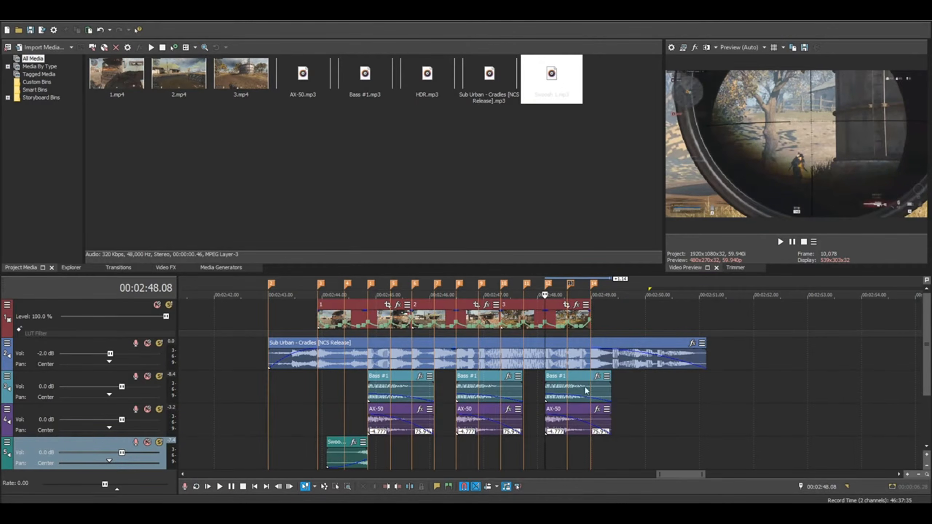
pyautogui.click(568, 407)
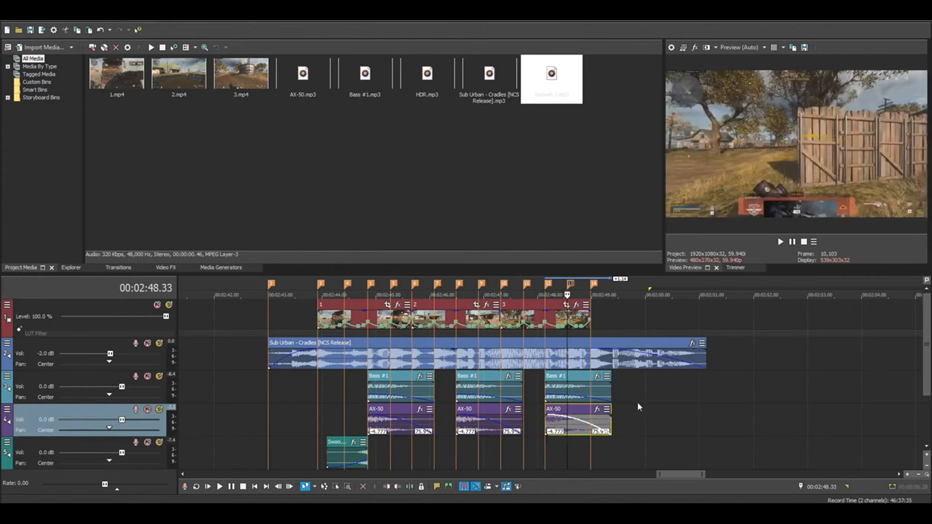
pyautogui.click(545, 409)
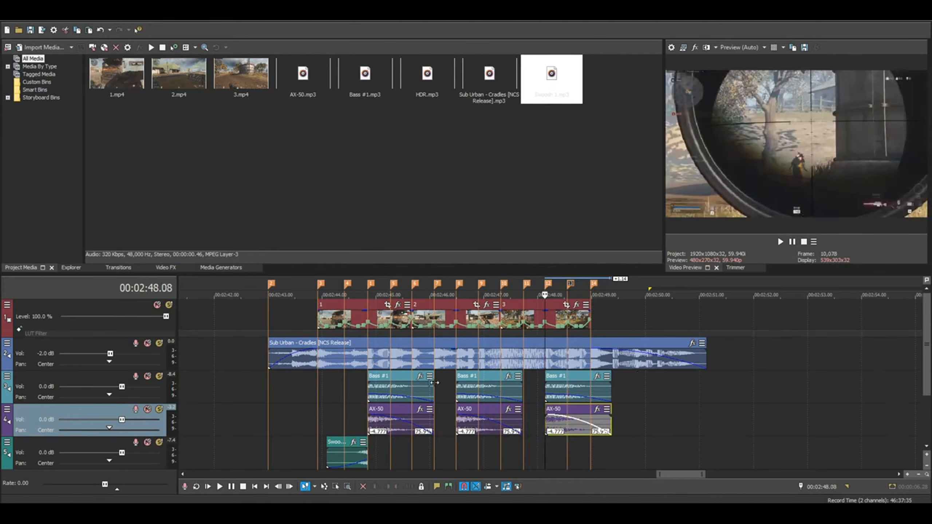
# Copy the Swoosh 1 clip that precedes the first gunshot.
pyautogui.scroll(-3, 415, 371)
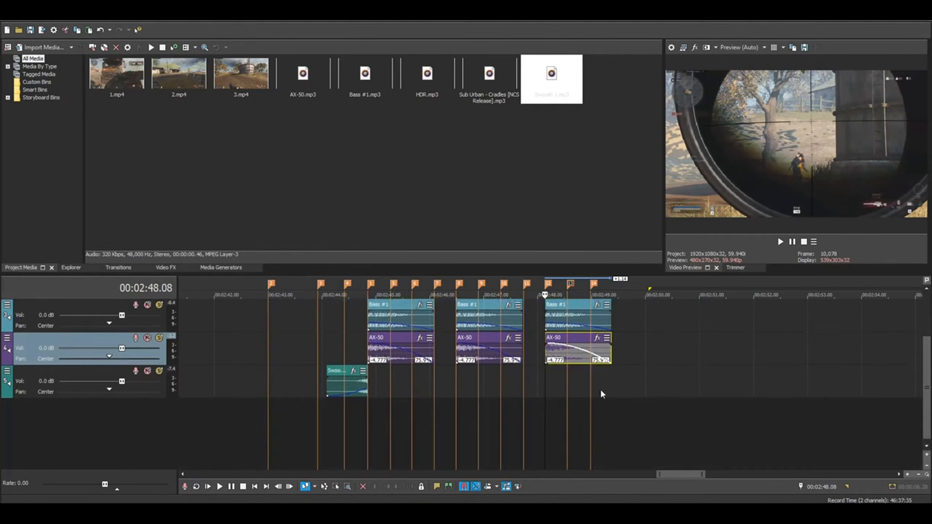
pyautogui.click(330, 373)
pyautogui.scroll(5, 421, 391)
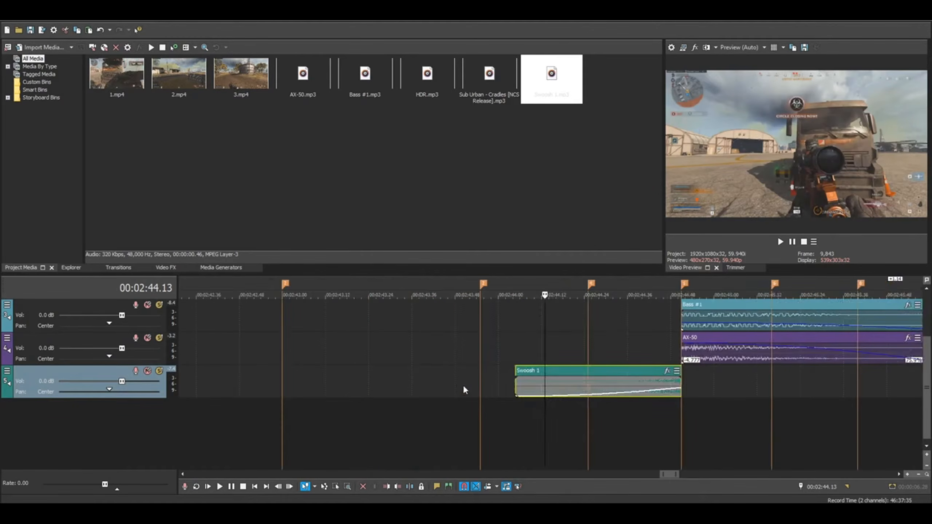
pyautogui.rightClick(542, 384)
pyautogui.click(574, 228)
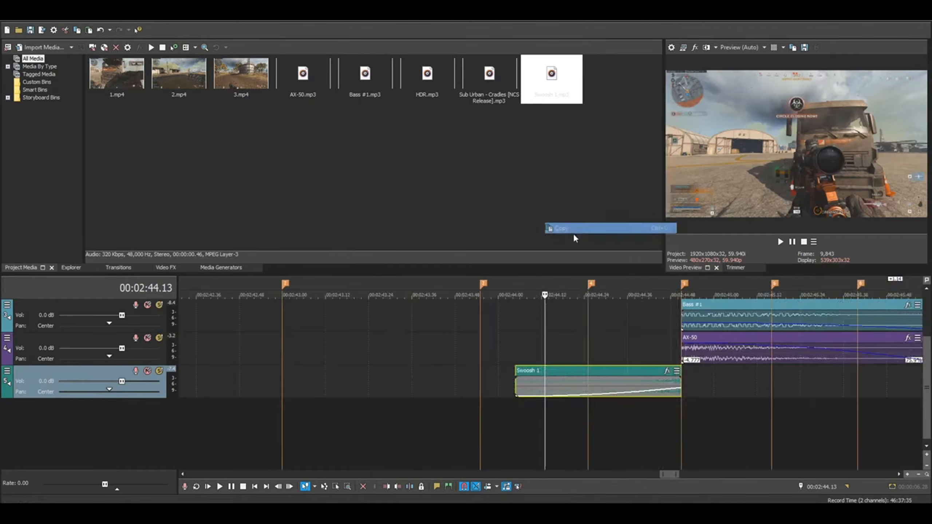
pyautogui.scroll(-5, 686, 370)
# Paste the Swoosh 1 clip on its track and move it to end at the third gunshot, 00:02:48.08.
pyautogui.click(680, 380)
pyautogui.scroll(5, 577, 375)
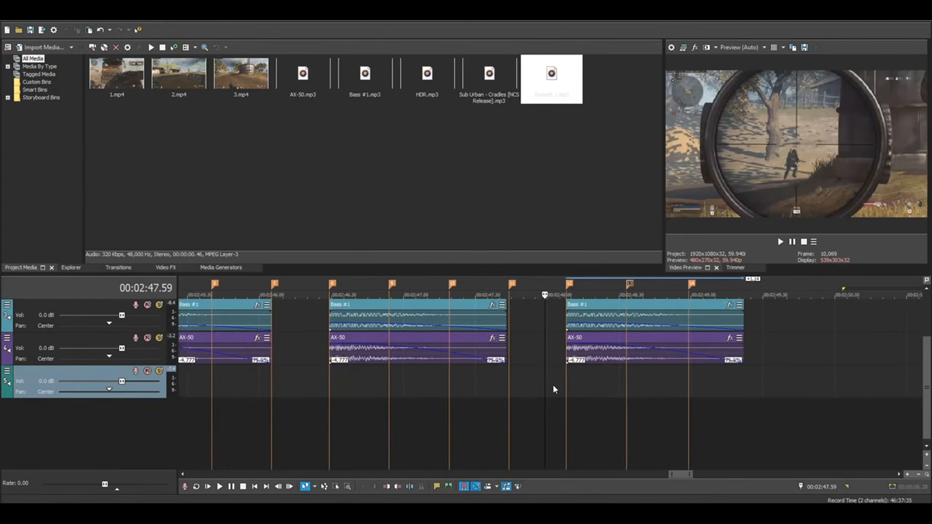
pyautogui.scroll(-3, 549, 372)
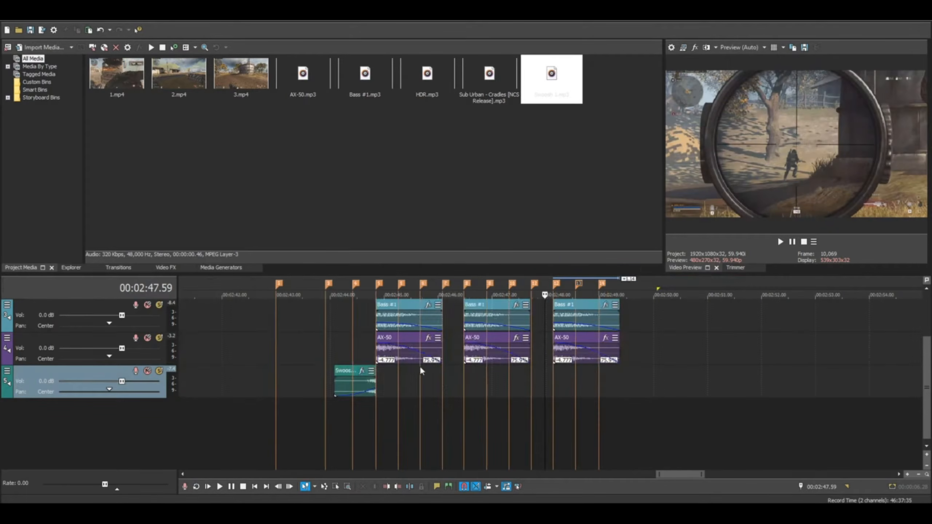
pyautogui.click(452, 382)
pyautogui.click(541, 382)
pyautogui.hotkey('ctrl', 'v')
pyautogui.scroll(4, 542, 383)
pyautogui.moveTo(473, 374); pyautogui.dragTo(397, 374)
# Check the end of the pasted Swoosh 1 clip against the start of the third Bass #1 and AX-50 clips.
pyautogui.click(469, 347)
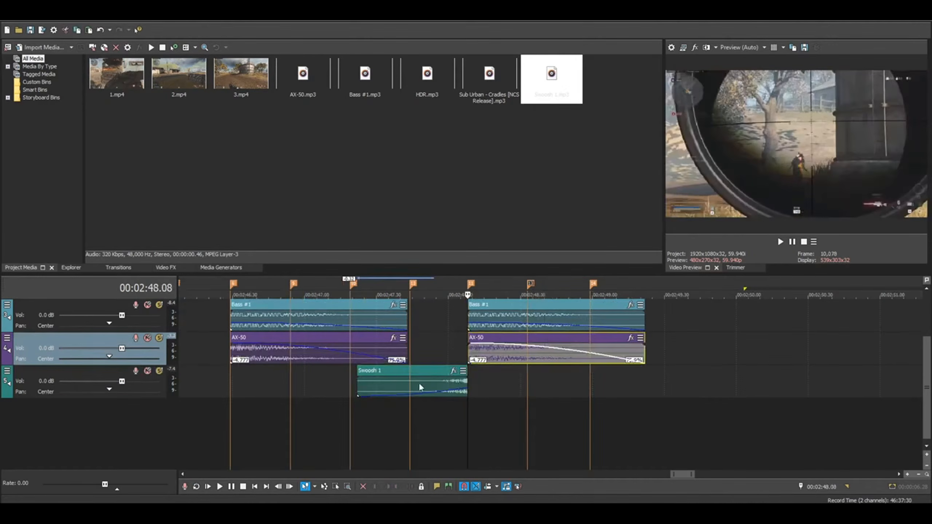
pyautogui.click(405, 372)
pyautogui.click(477, 349)
pyautogui.click(478, 316)
pyautogui.click(478, 348)
pyautogui.click(410, 378)
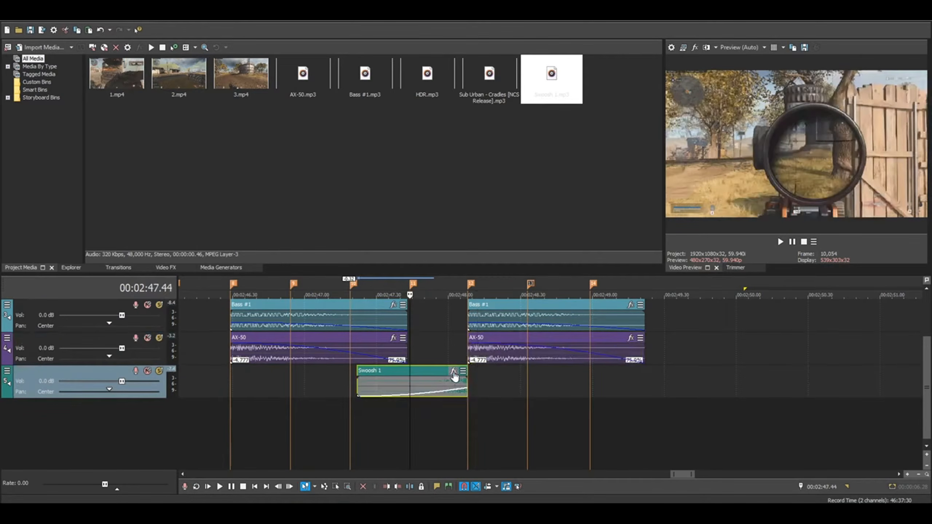
# Play the timeline from before the first swoosh to check both swooshes with the gunshots and bass.
pyautogui.scroll(-3, 366, 340)
pyautogui.click(325, 329)
pyautogui.press('space')
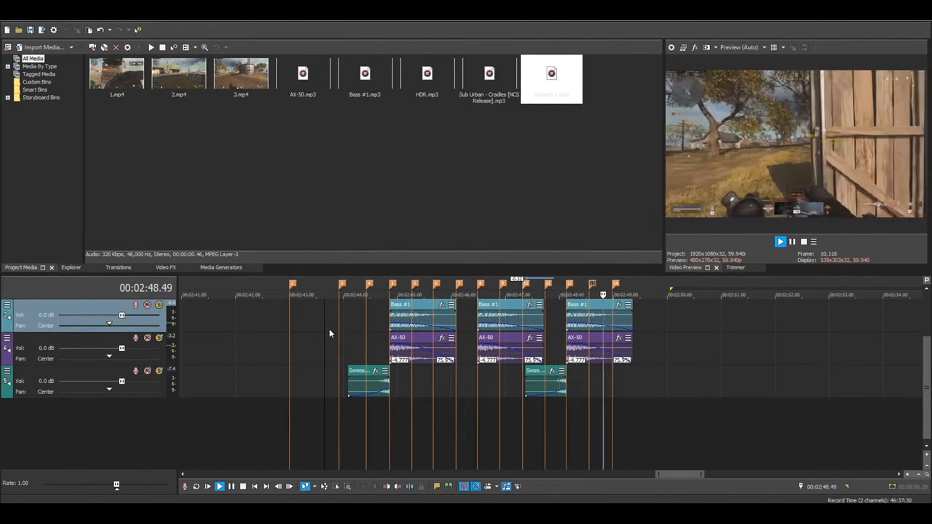
pyautogui.press('space')
# Open the Event Pan/Crop settings of video clip 1.
pyautogui.scroll(2, 929, 371)
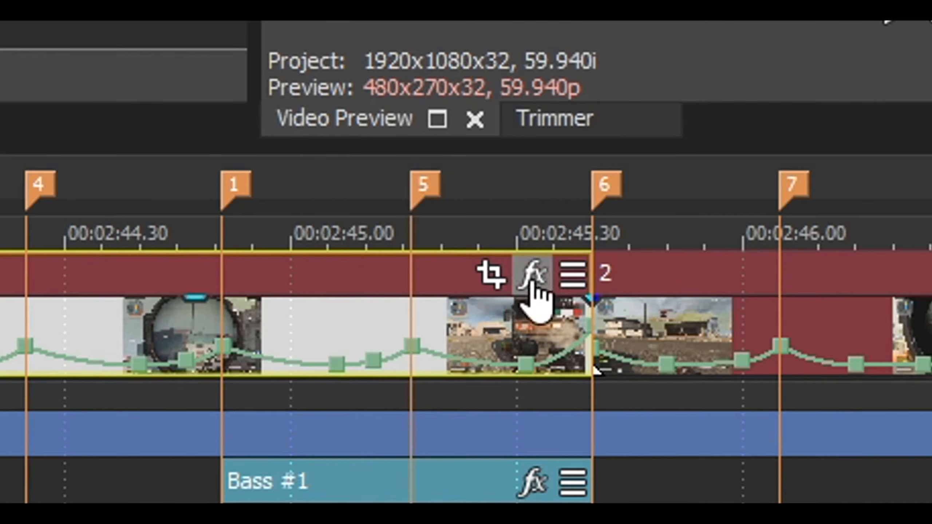
pyautogui.click(494, 276)
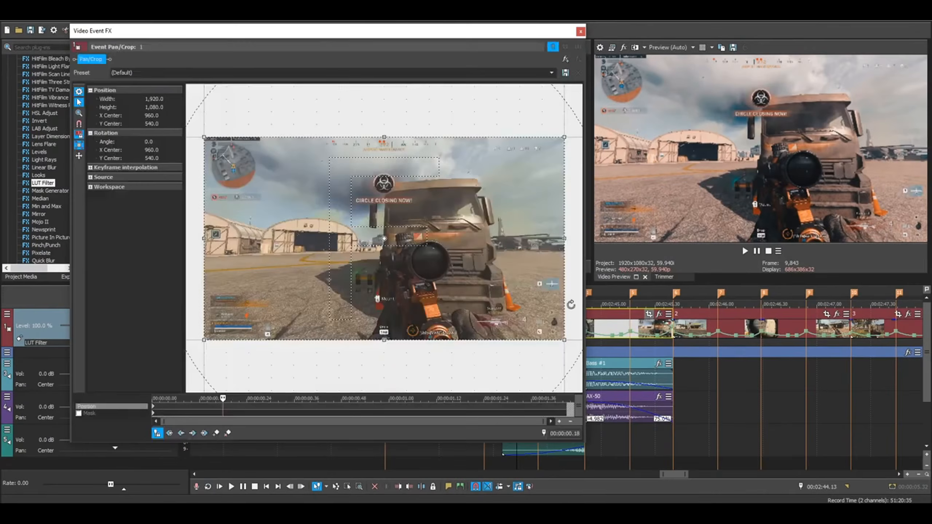
pyautogui.moveTo(266, 32); pyautogui.dragTo(232, 26)
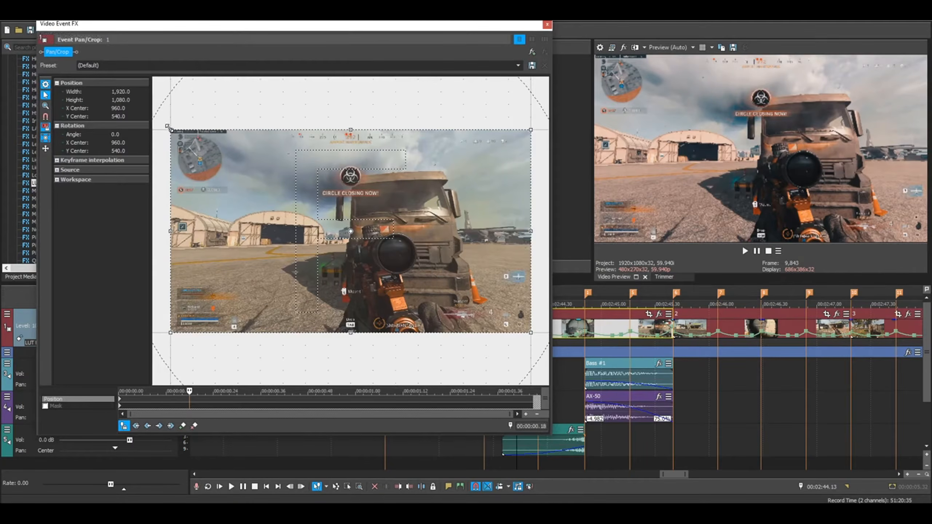
# Try resizing the Pan/Crop frame at 00:00:00.18 inward and outward, restoring it and deleting its keyframe.
pyautogui.moveTo(169, 128); pyautogui.dragTo(173, 130)
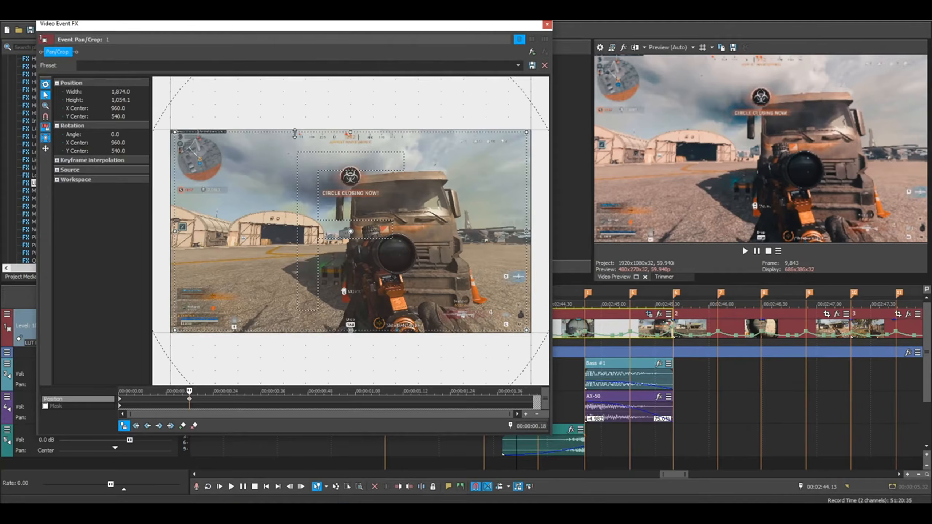
pyautogui.moveTo(179, 127)
pyautogui.mouseDown()
pyautogui.moveTo(147, 105)
pyautogui.moveTo(171, 119)
pyautogui.mouseUp()
pyautogui.rightClick(260, 167)
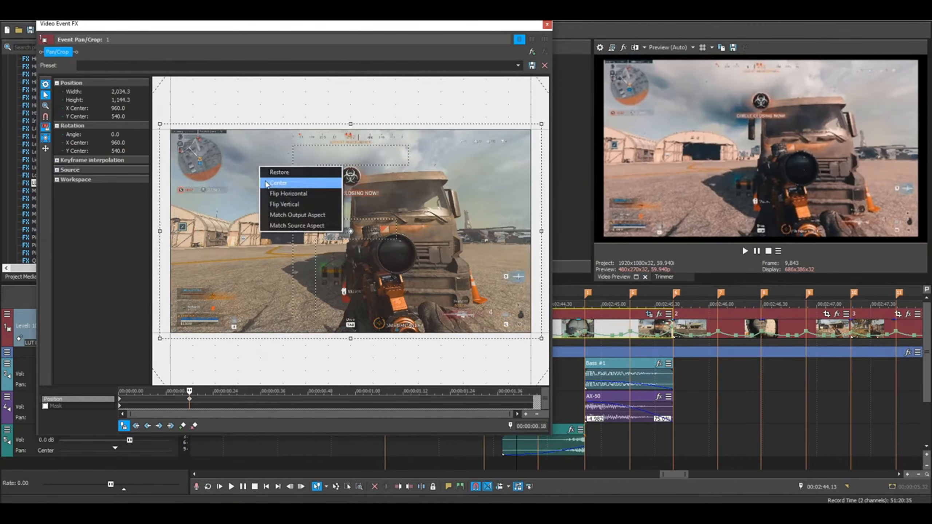
pyautogui.click(268, 172)
pyautogui.rightClick(189, 399)
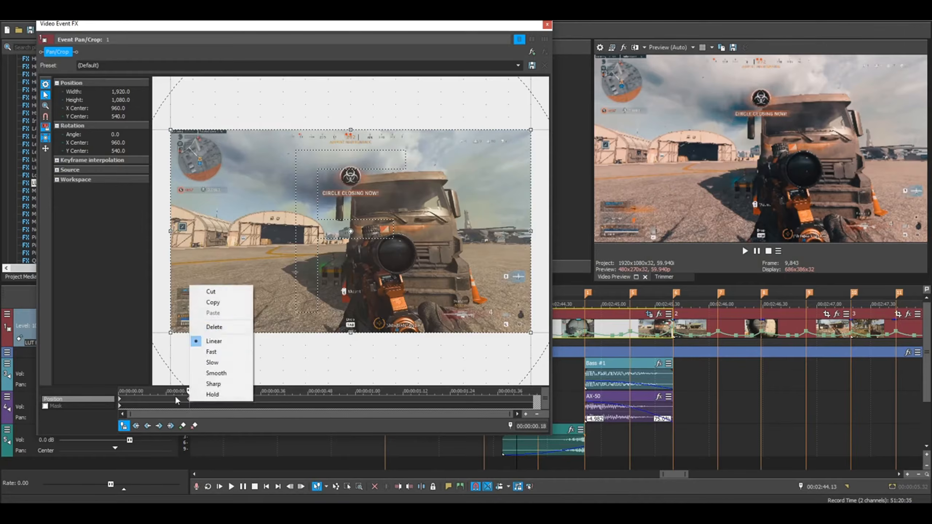
pyautogui.click(220, 327)
# Move the Pan/Crop window aside to uncover the timeline and place the cursor on marker 4 at 00:02:44.25.
pyautogui.moveTo(318, 28); pyautogui.dragTo(308, 44)
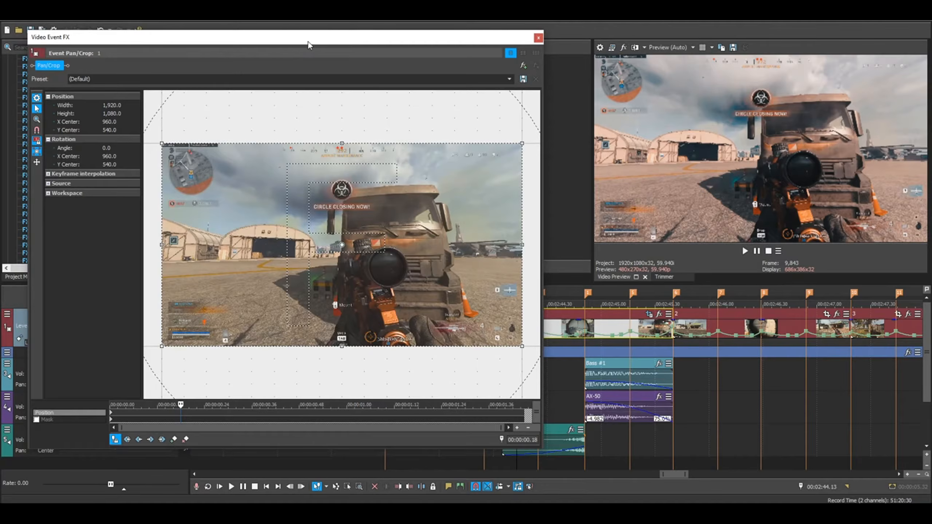
pyautogui.moveTo(281, 44); pyautogui.dragTo(215, 22)
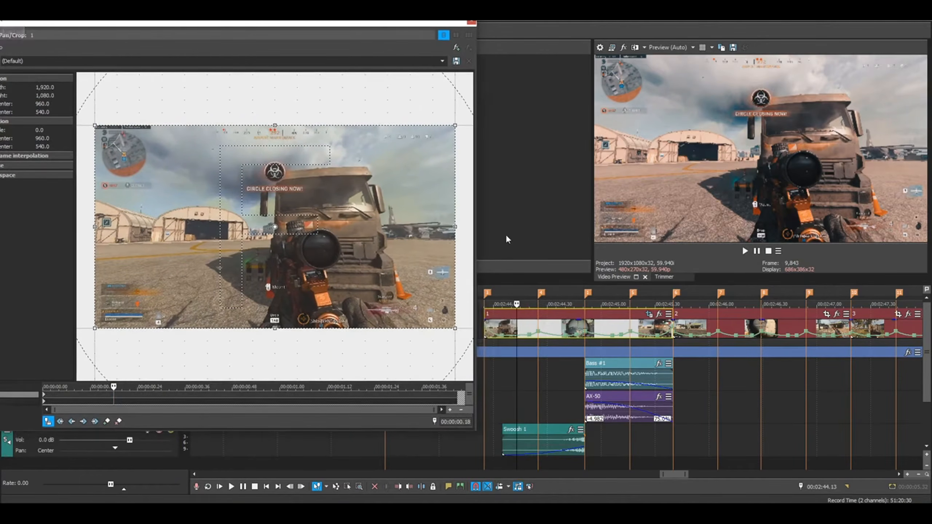
pyautogui.click(538, 350)
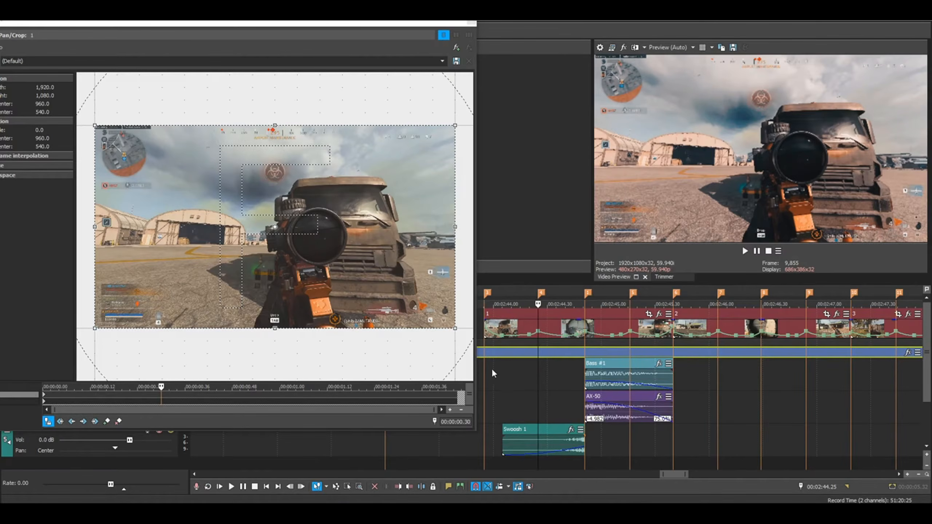
pyautogui.click(503, 374)
pyautogui.press('space')
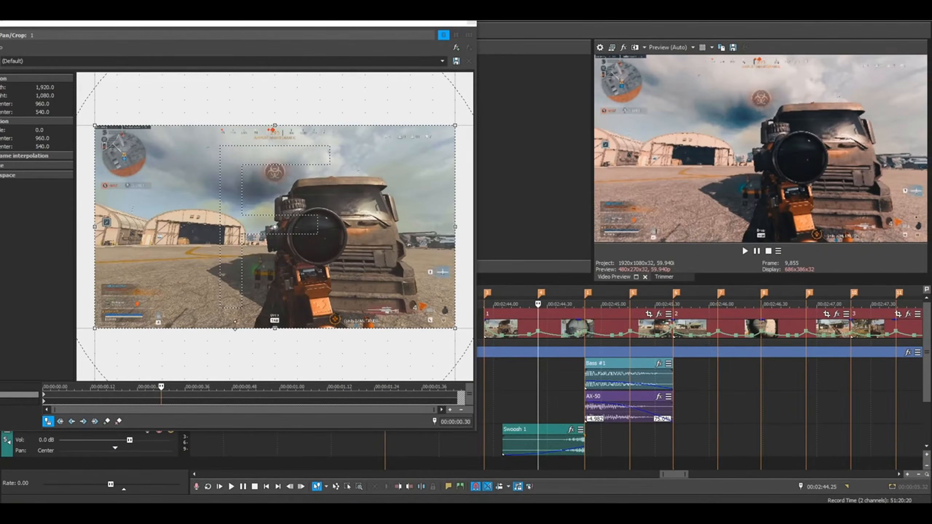
# Make sure cursor sync is enabled in clip 1's Pan/Crop keyframe timeline and move the window clear of marker 4.
pyautogui.moveTo(216, 24); pyautogui.dragTo(461, 28)
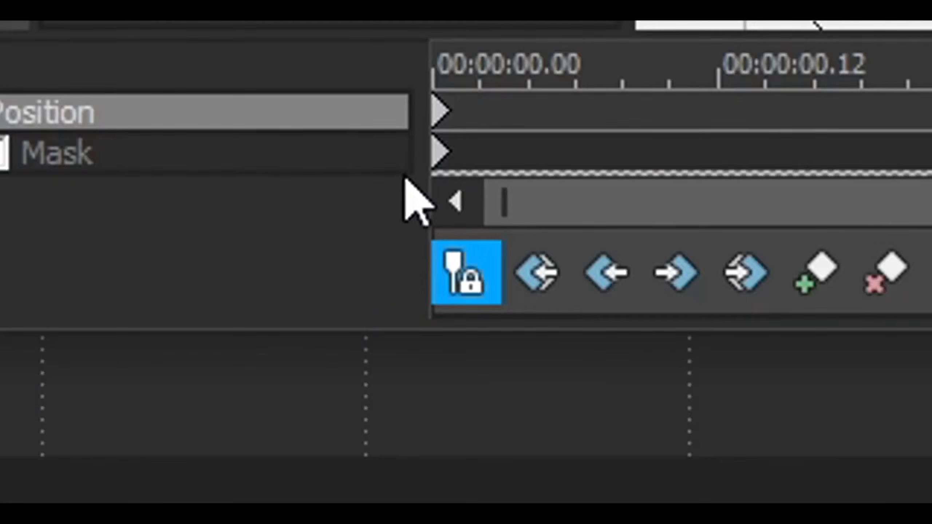
pyautogui.click(293, 425)
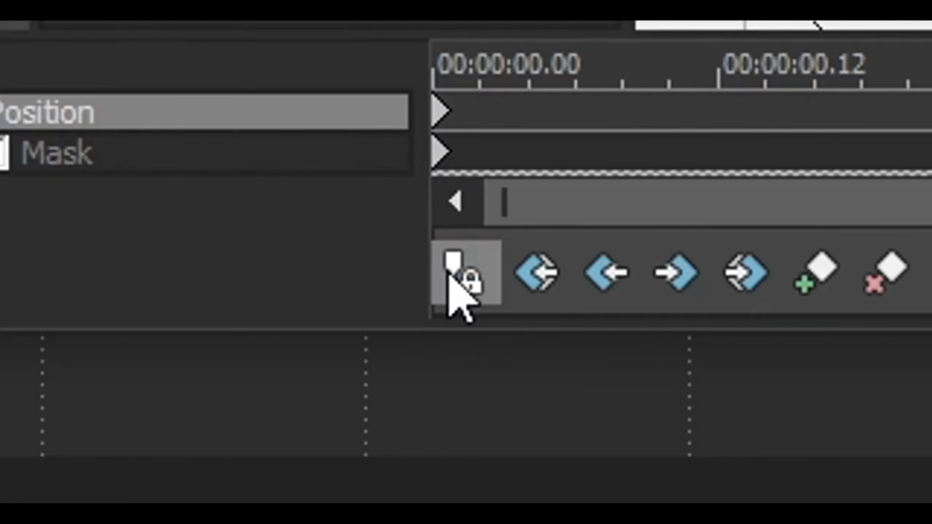
pyautogui.click(457, 290)
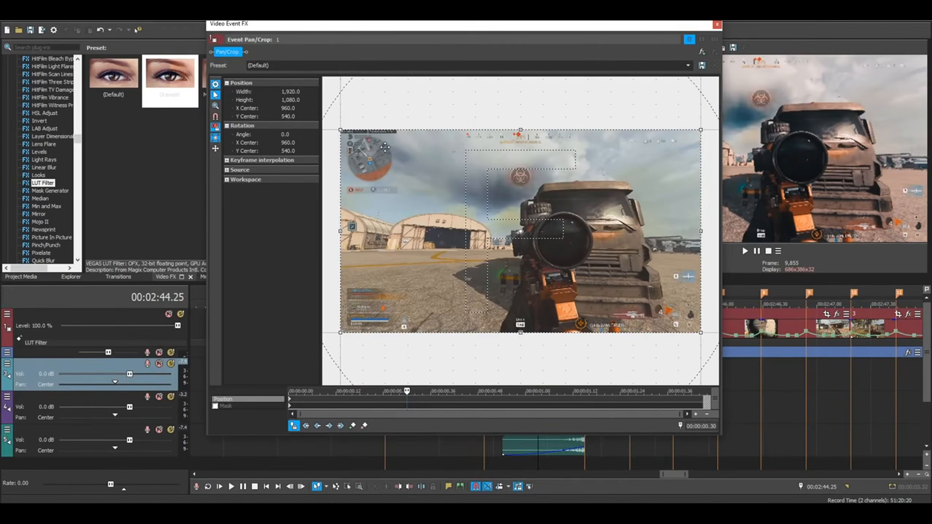
pyautogui.moveTo(348, 25); pyautogui.dragTo(116, 26)
pyautogui.scroll(5, 578, 369)
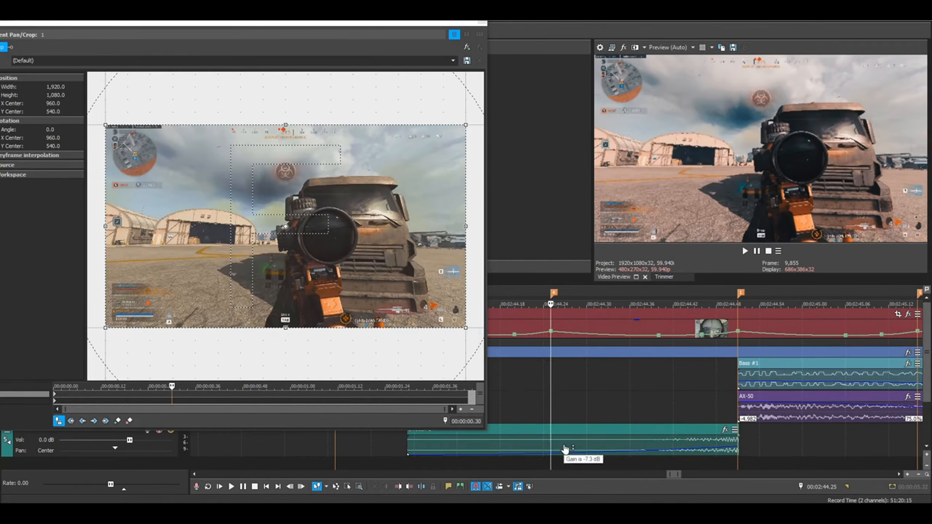
# Add Pan/Crop keyframes to clip 1 three frames before and three frames after marker 4, at 00:00:00.27 and 00:00:00.33.
pyautogui.press('Left')
pyautogui.press('Left')
pyautogui.press('Left')
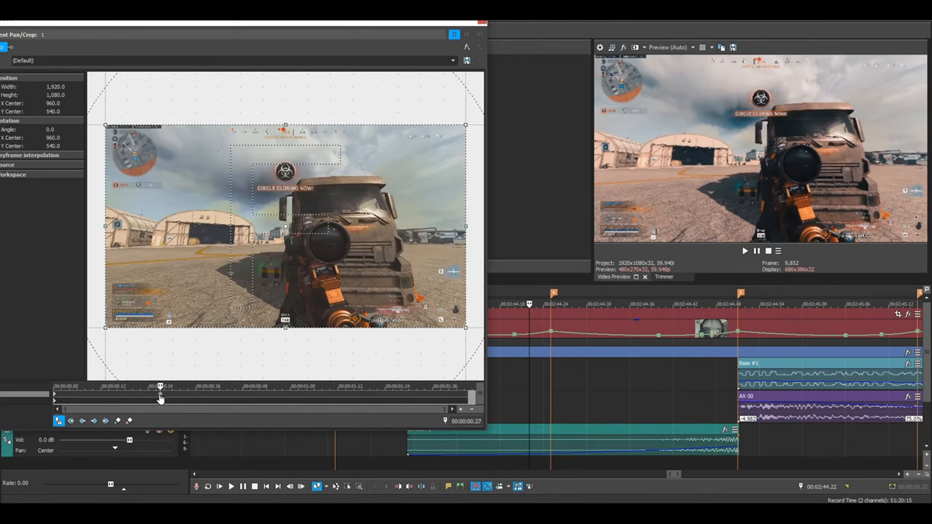
pyautogui.press('Right')
pyautogui.press('Right')
pyautogui.press('Right')
pyautogui.press('Right')
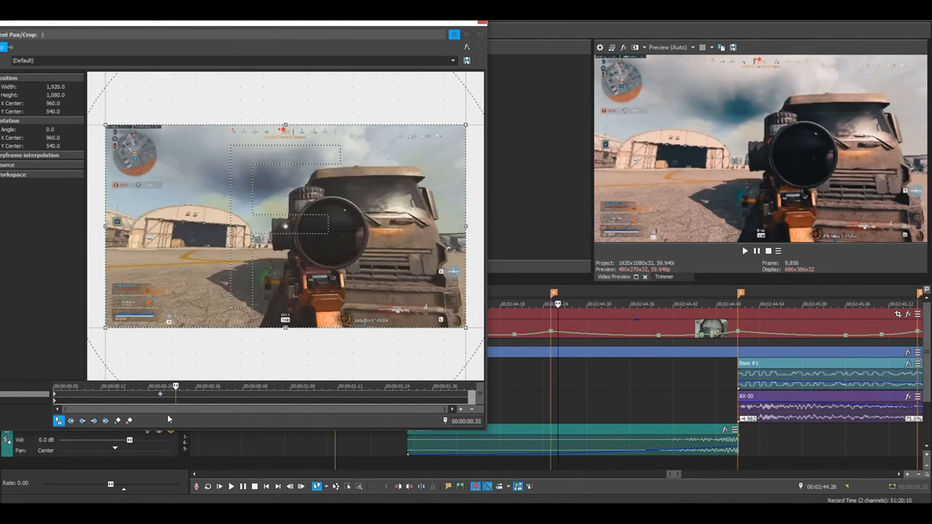
pyautogui.press('Right')
pyautogui.press('Right')
pyautogui.click(117, 421)
# Zoom in slightly on the 00:00:00.33 keyframe by shrinking its crop frame to about 1,809.7 by 1,018.0, centred.
pyautogui.click(162, 399)
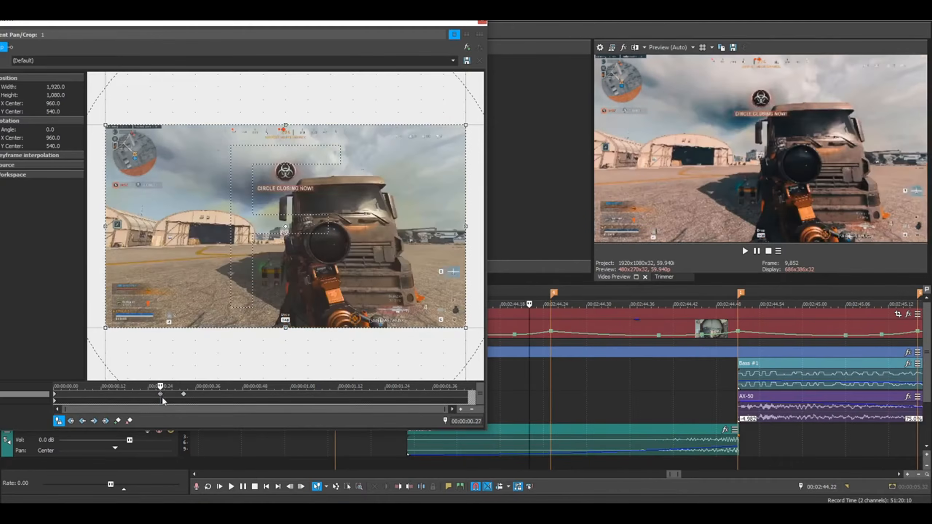
pyautogui.click(184, 395)
pyautogui.click(161, 395)
pyautogui.click(184, 394)
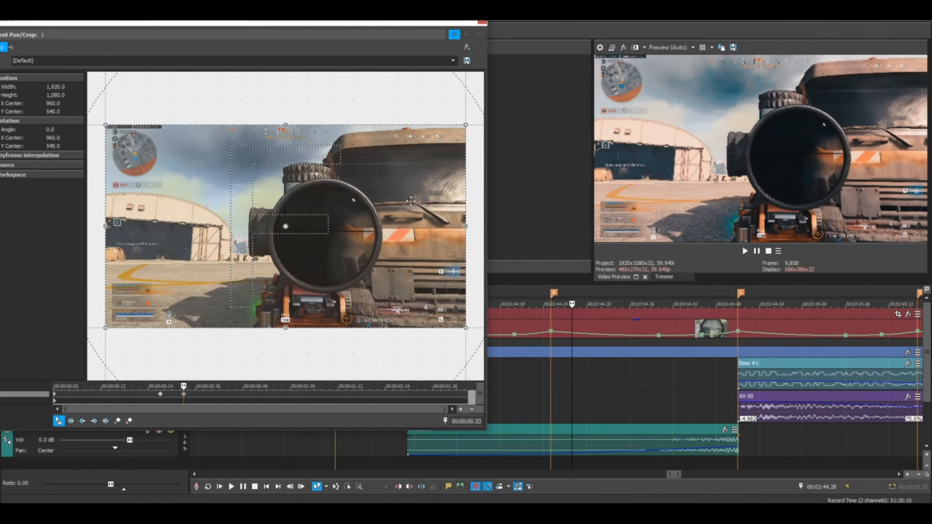
pyautogui.moveTo(466, 125); pyautogui.dragTo(424, 165)
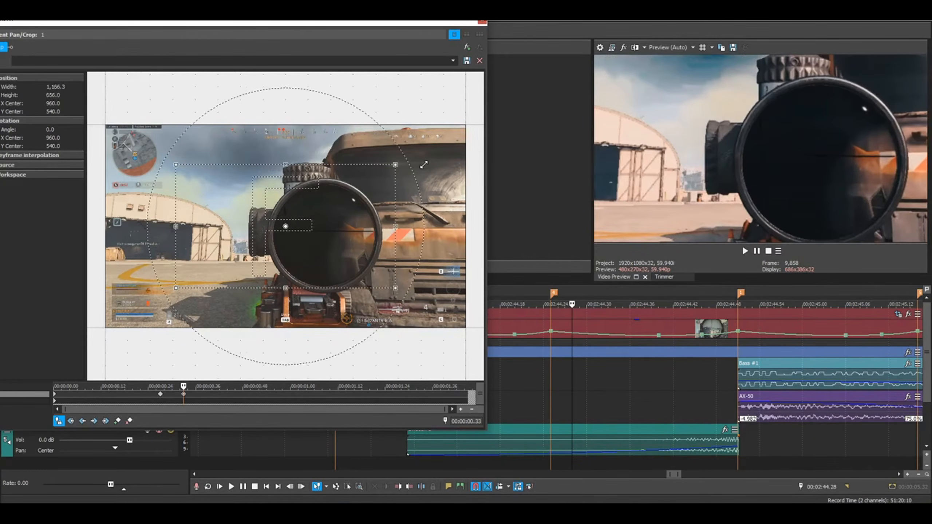
pyautogui.hotkey('ctrl', 'z')
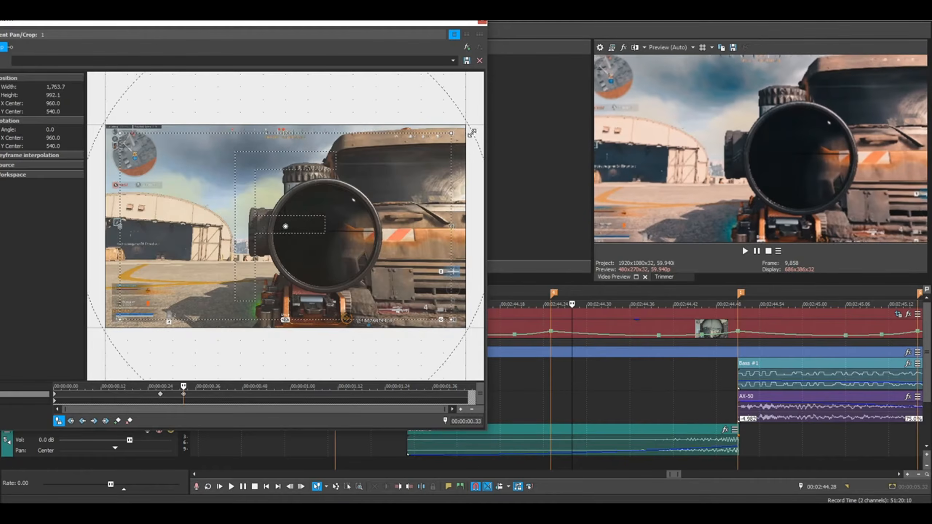
pyautogui.moveTo(474, 132); pyautogui.dragTo(477, 131)
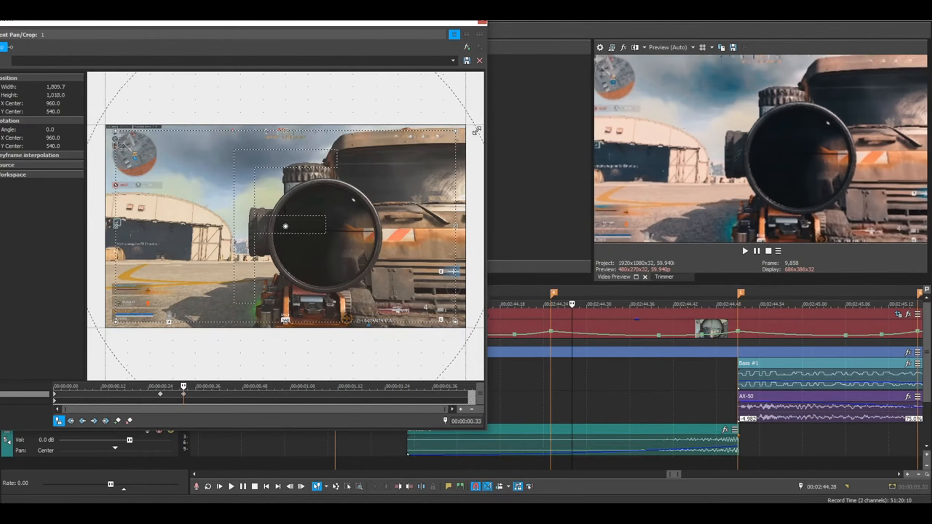
# Set the interpolation of the 00:00:00.27 keyframe to Slow and close the Pan/Crop window.
pyautogui.click(161, 396)
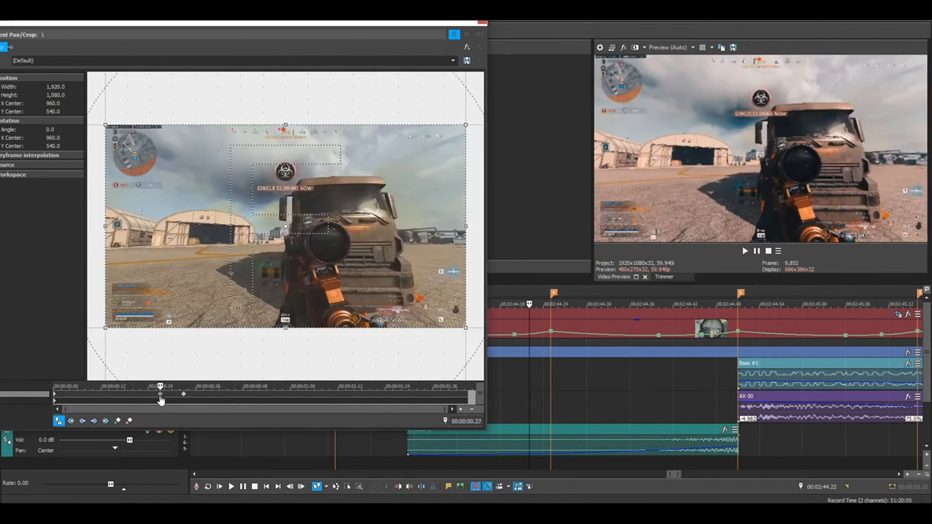
pyautogui.rightClick(161, 394)
pyautogui.click(187, 355)
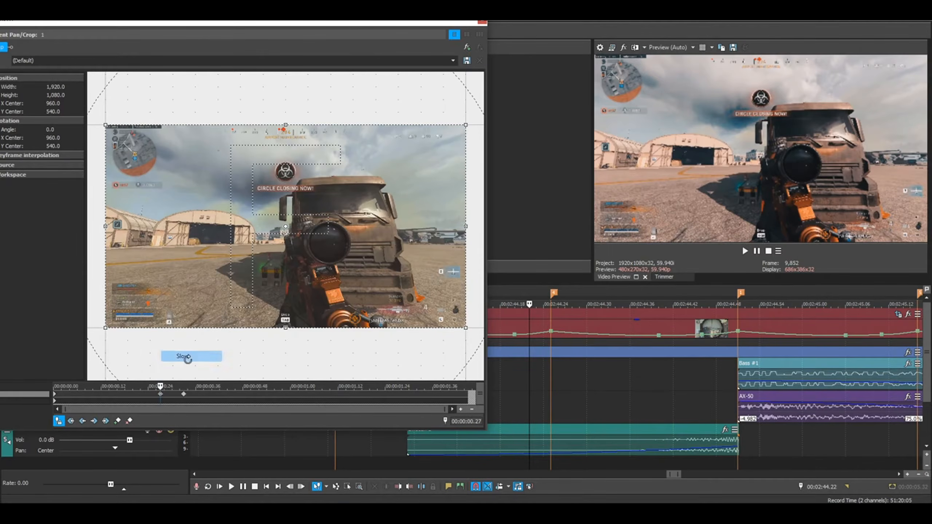
pyautogui.rightClick(161, 395)
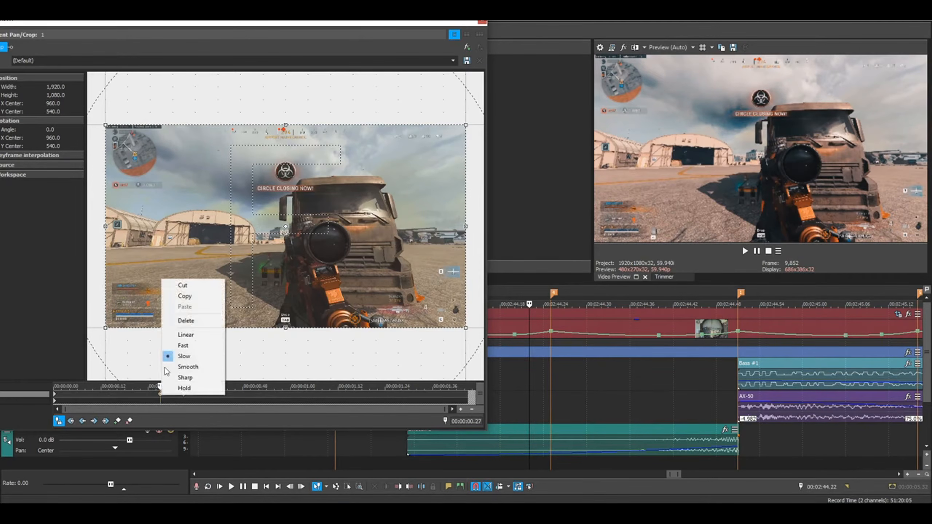
pyautogui.click(166, 367)
pyautogui.click(184, 396)
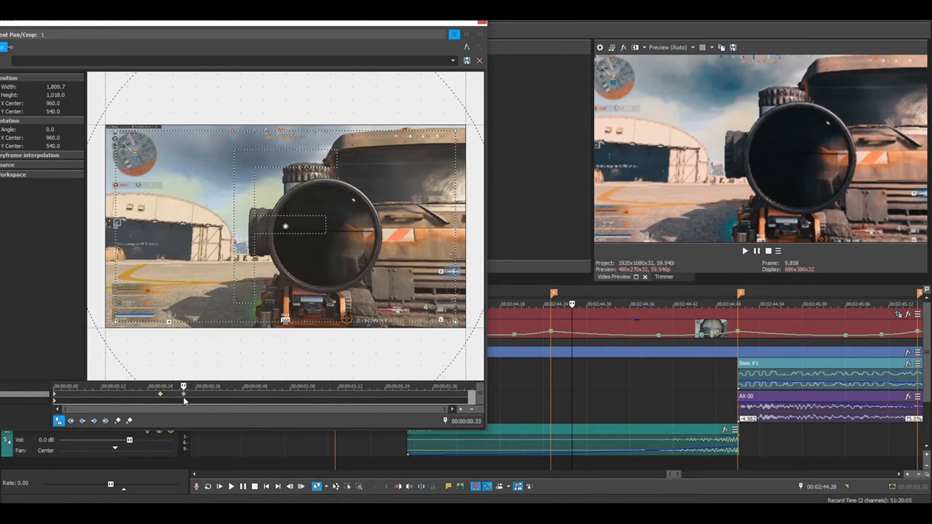
pyautogui.click(481, 23)
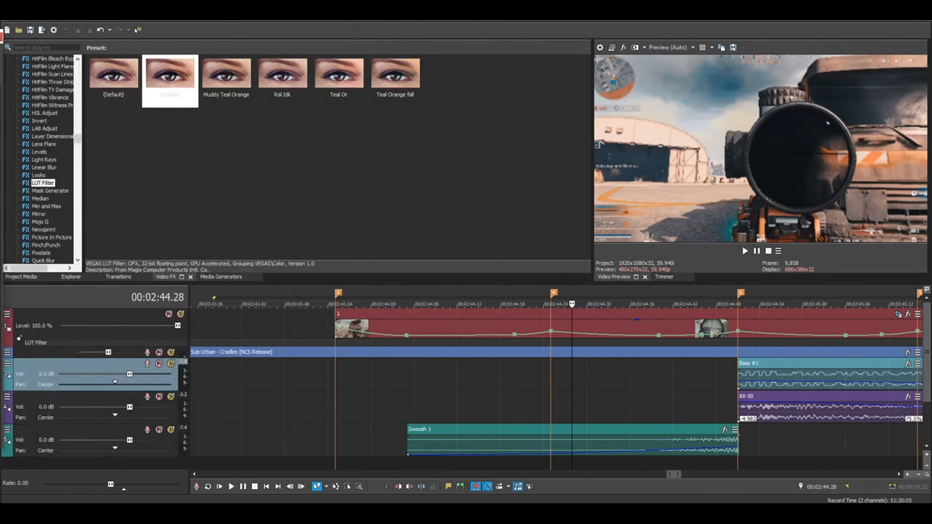
# Play back clip 1 repeatedly from before marker 4 to review the zoom against the beat.
pyautogui.click(504, 376)
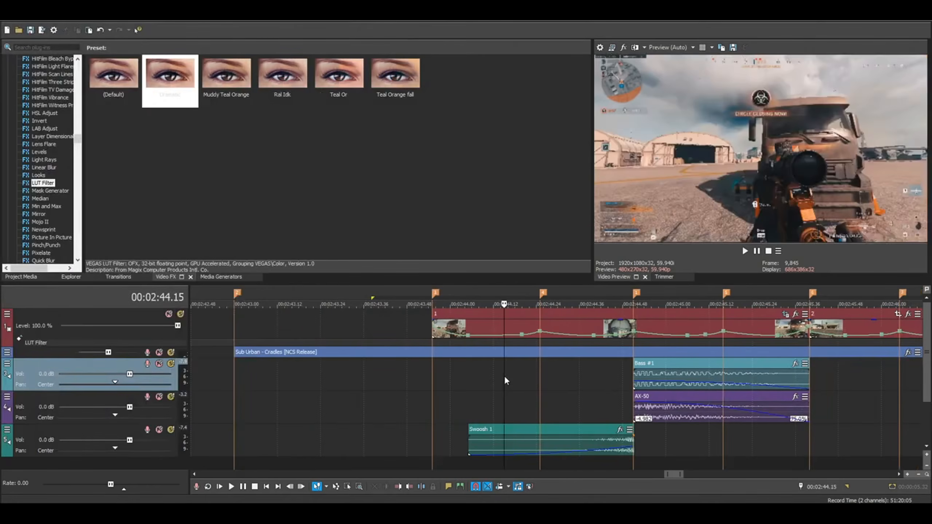
pyautogui.press('space')
pyautogui.press('space')
pyautogui.press('space')
pyautogui.press('space')
pyautogui.press('space')
pyautogui.press('space')
pyautogui.press('space')
pyautogui.press('space')
pyautogui.press('space')
pyautogui.press('space')
pyautogui.click(536, 359)
pyautogui.press('space')
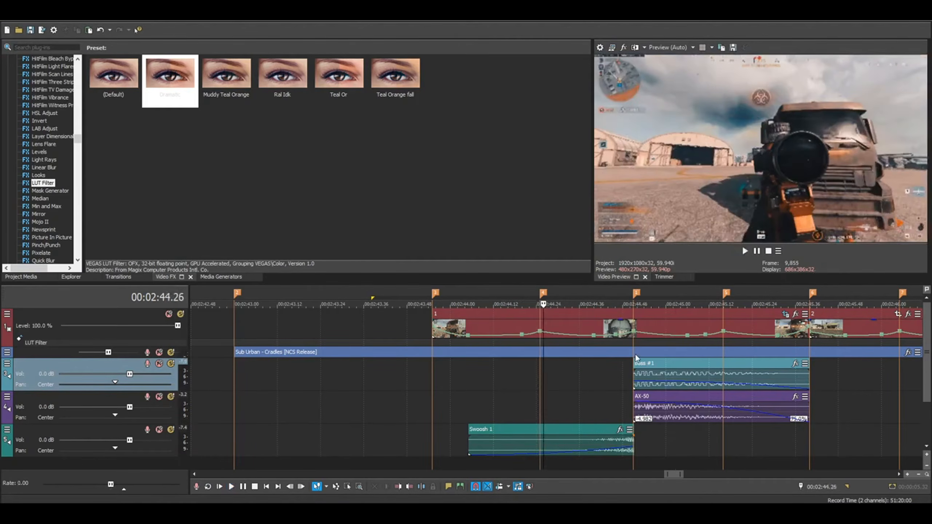
pyautogui.press('Return')
pyautogui.press('1')
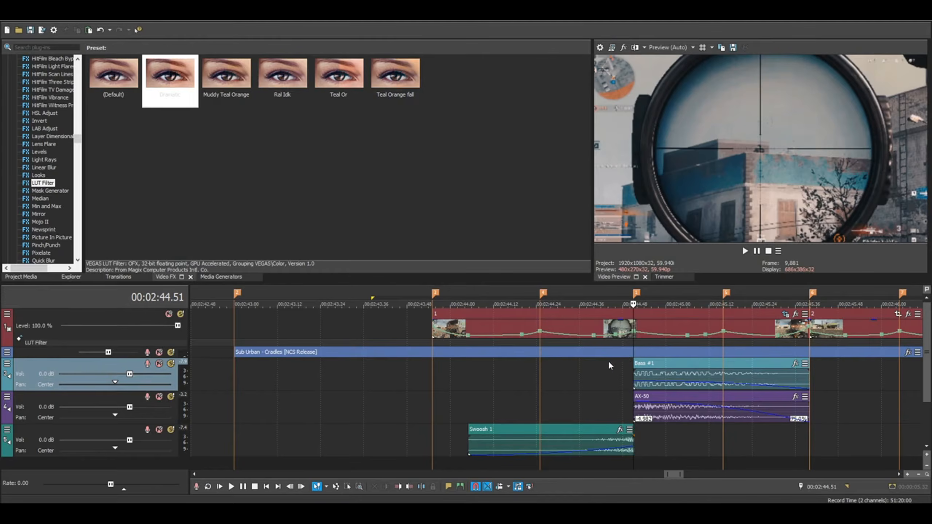
# Examine clip 1 frame by frame just after marker 4 and just after marker 5.
pyautogui.click(540, 365)
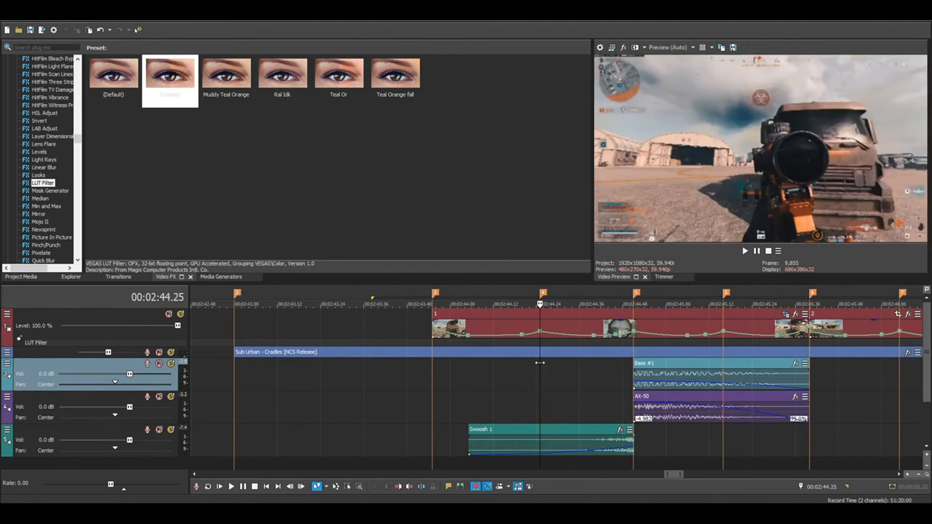
pyautogui.press('Right')
pyautogui.press('Right')
pyautogui.press('Right')
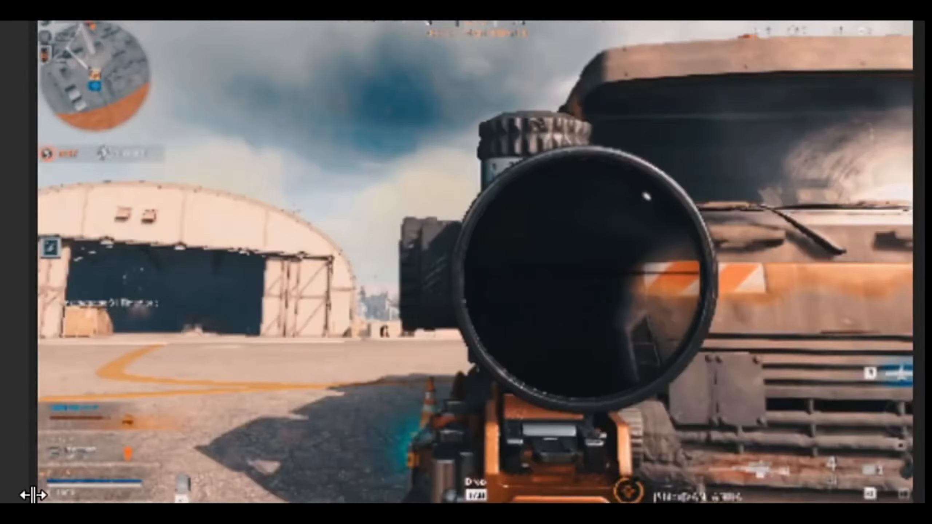
pyautogui.press('space')
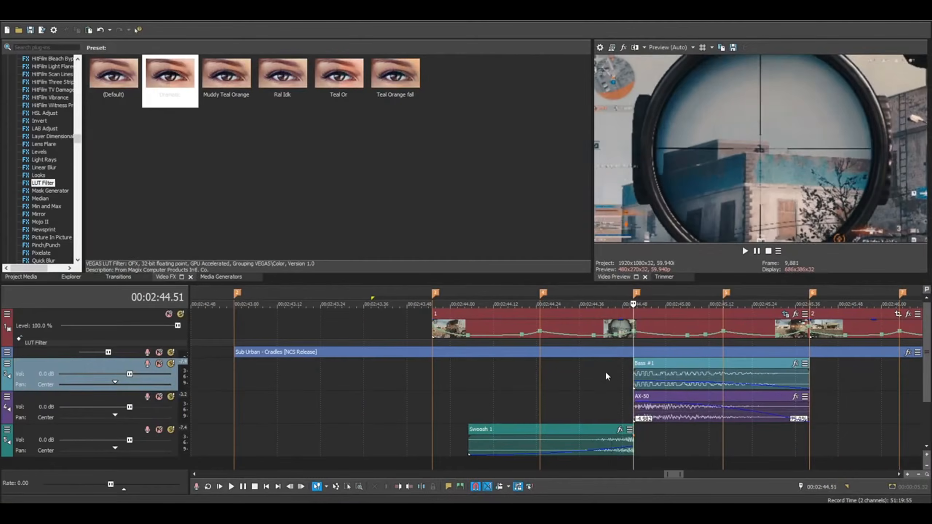
pyautogui.press('space')
pyautogui.press('space')
pyautogui.hotkey('alt', 'Right')
pyautogui.hotkey('alt', 'Right')
pyautogui.hotkey('alt', 'Right')
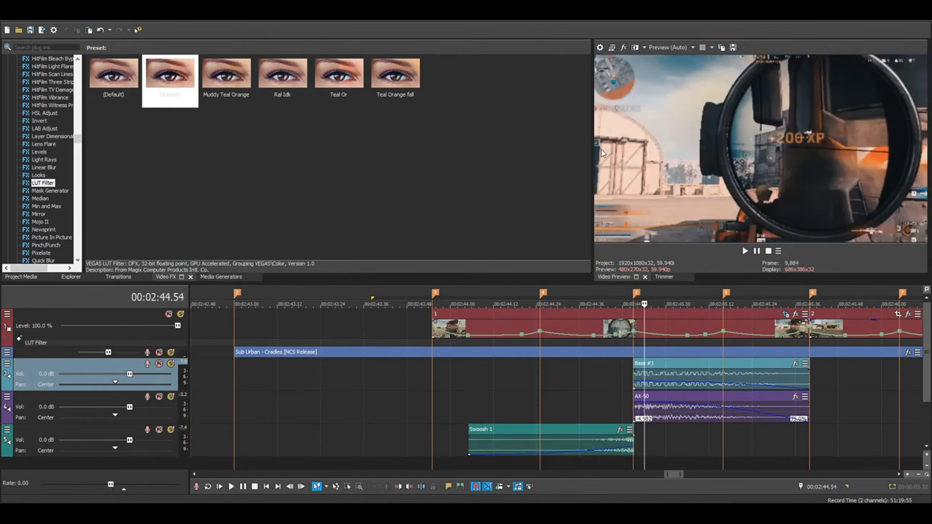
pyautogui.hotkey('alt', 'Right')
# Open clip 1's Pan/Crop settings at marker 5 and add a keyframe three frames before it, at 00:00:00.53.
pyautogui.click(634, 329)
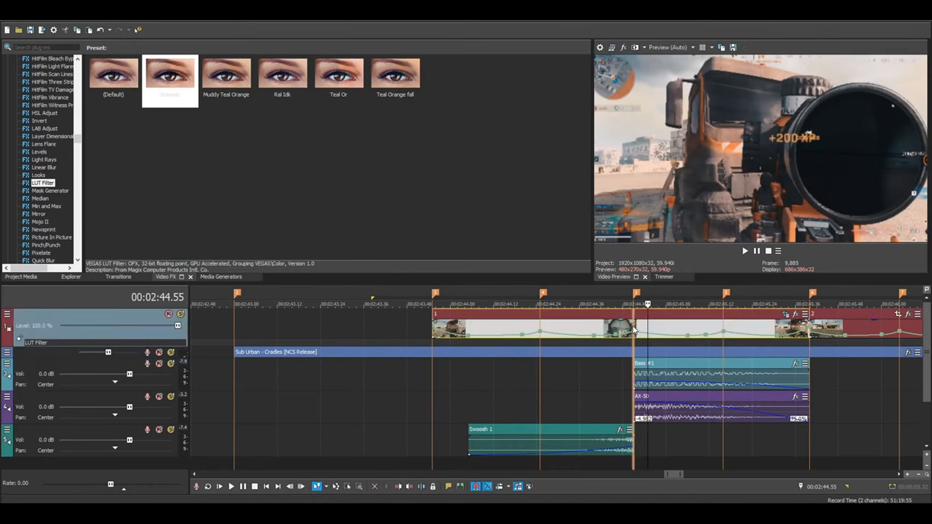
pyautogui.click(785, 314)
pyautogui.moveTo(313, 63); pyautogui.dragTo(337, 31)
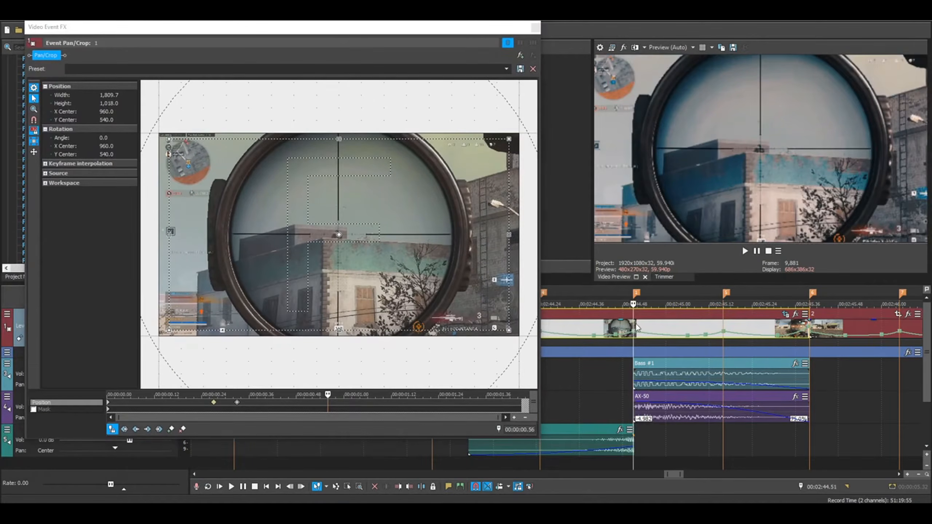
pyautogui.press('Left')
pyautogui.press('Left')
pyautogui.press('Left')
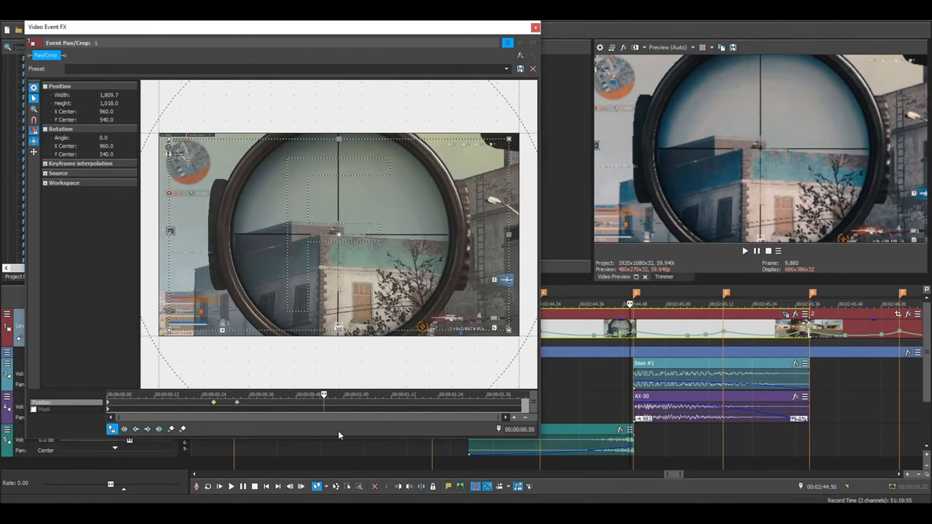
pyautogui.click(171, 429)
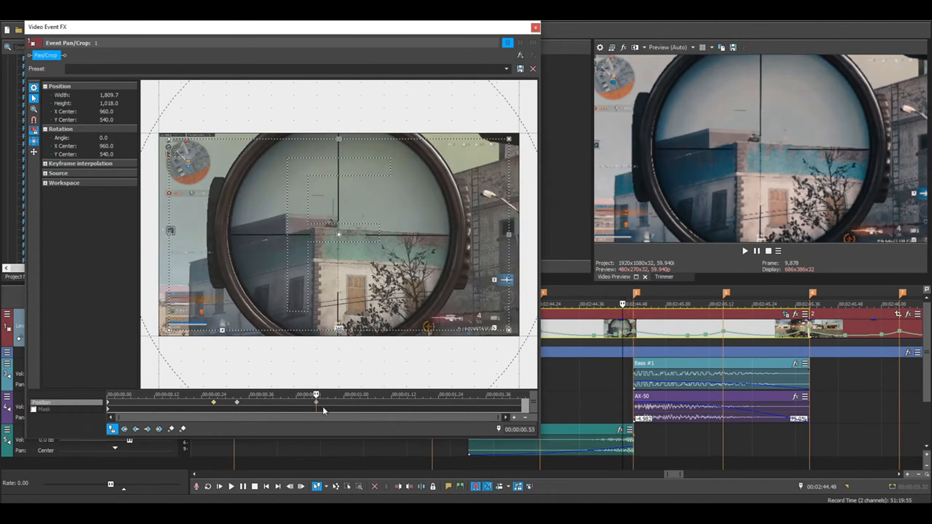
# Add another Pan/Crop keyframe three frames after marker 5, at 00:00:00.59.
pyautogui.press('Right')
pyautogui.press('Right')
pyautogui.press('Right')
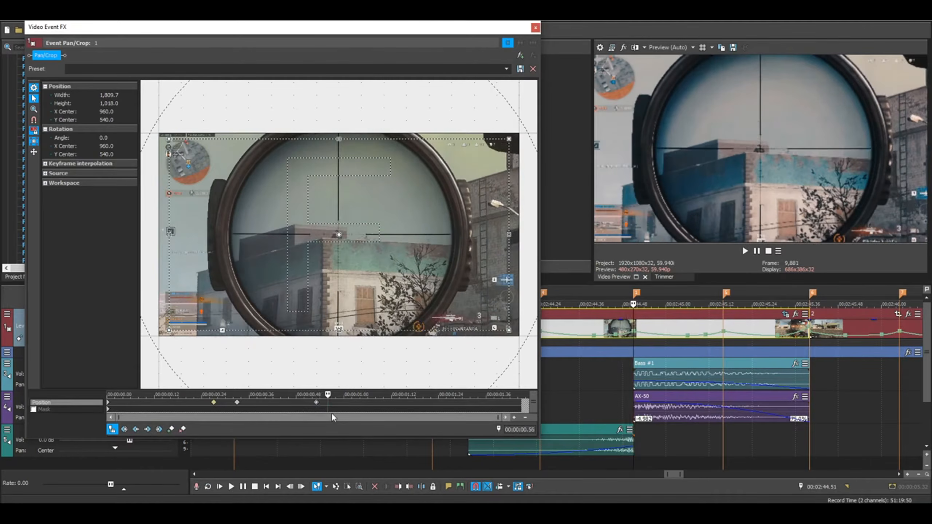
pyautogui.press('Right')
pyautogui.press('Right')
pyautogui.press('Right')
pyautogui.click(171, 429)
# Shrink the crop frame on the 00:00:00.53 keyframe to about 1,794.2 by 1,009.2 for a slightly closer zoom.
pyautogui.click(316, 403)
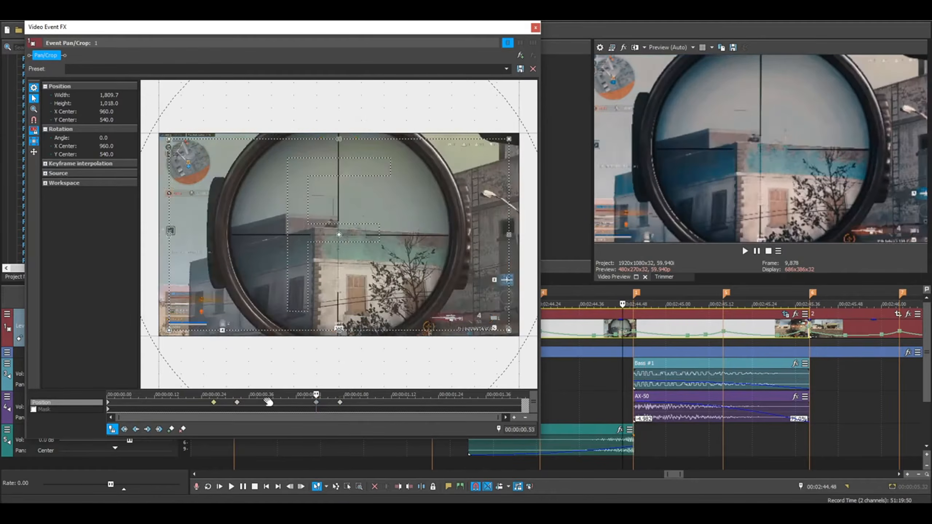
pyautogui.click(237, 403)
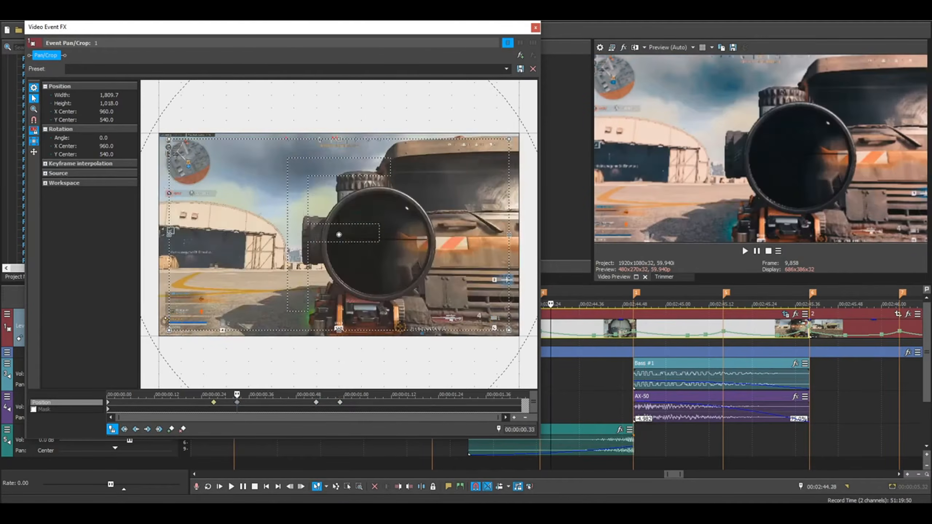
pyautogui.click(316, 403)
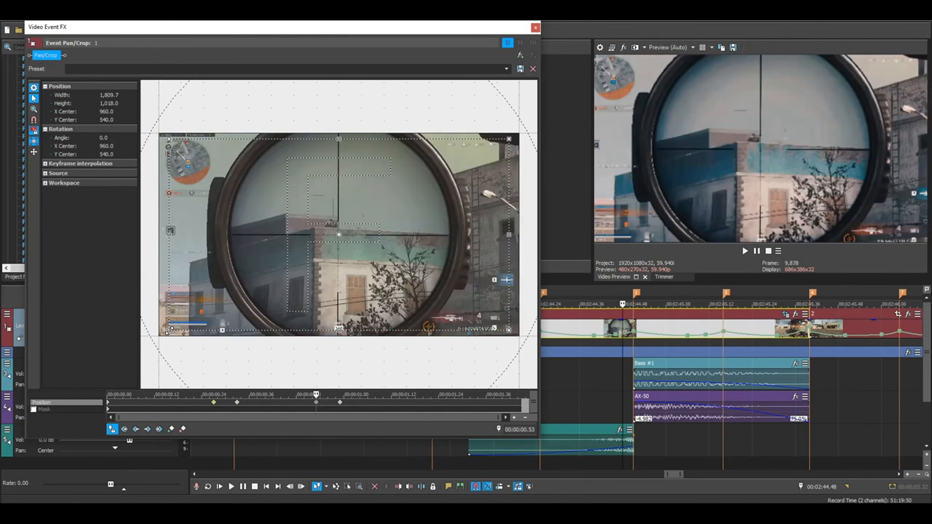
pyautogui.moveTo(169, 330); pyautogui.dragTo(171, 329)
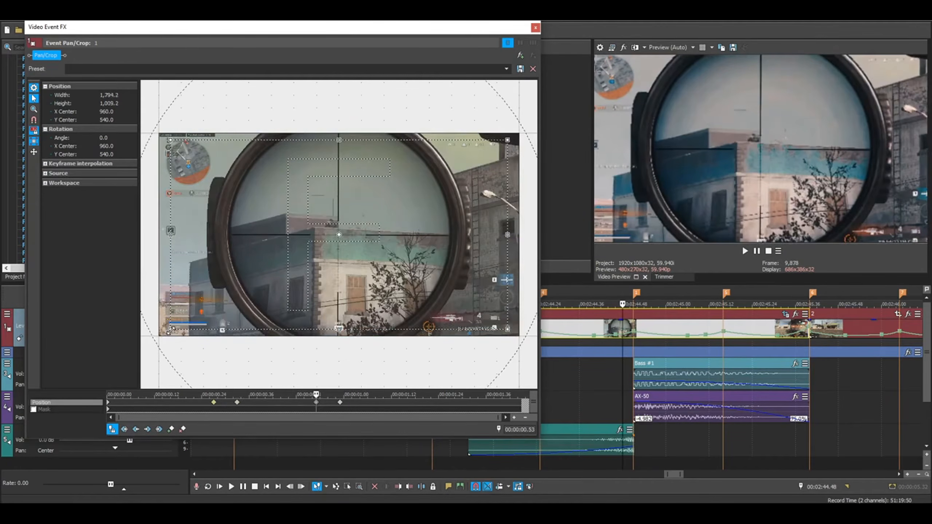
# Set the interpolation of the 00:00:00.33 keyframe to Smooth and of the 00:00:00.53 keyframe to Fast.
pyautogui.rightClick(237, 403)
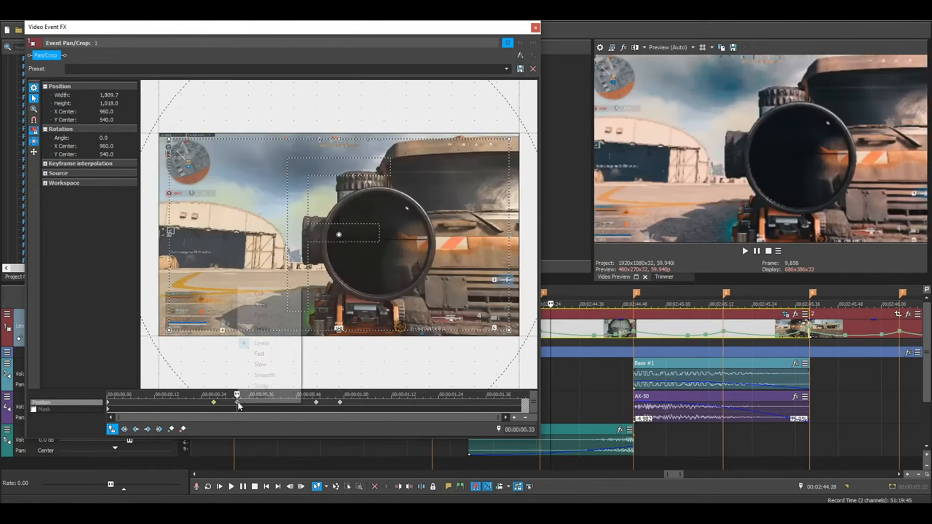
pyautogui.click(255, 376)
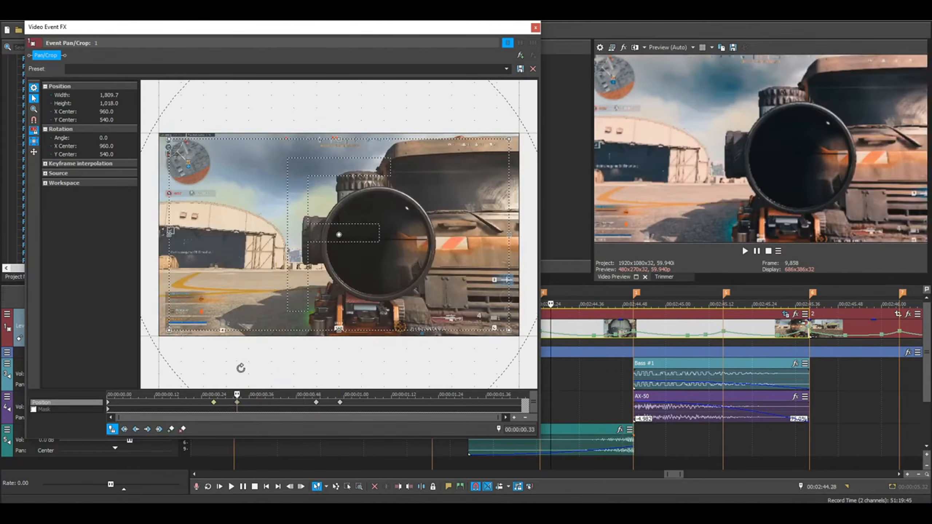
pyautogui.click(317, 405)
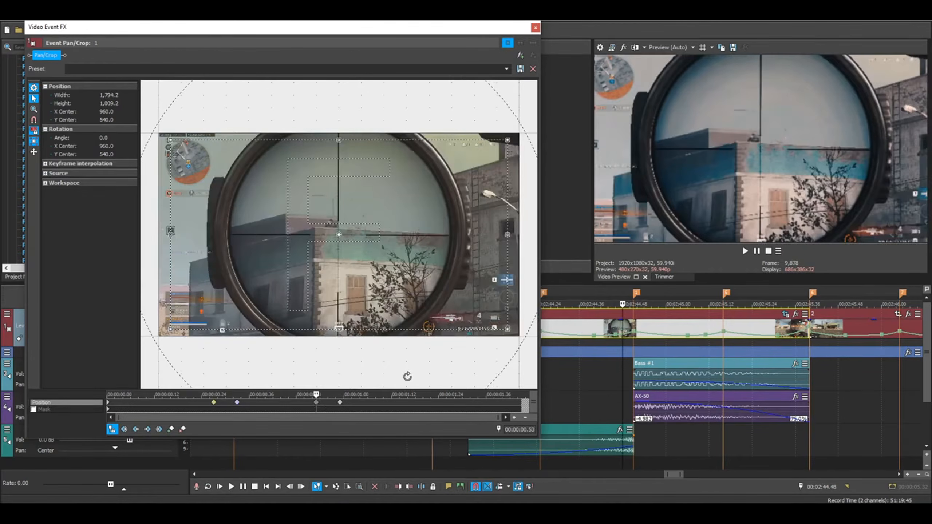
pyautogui.rightClick(317, 405)
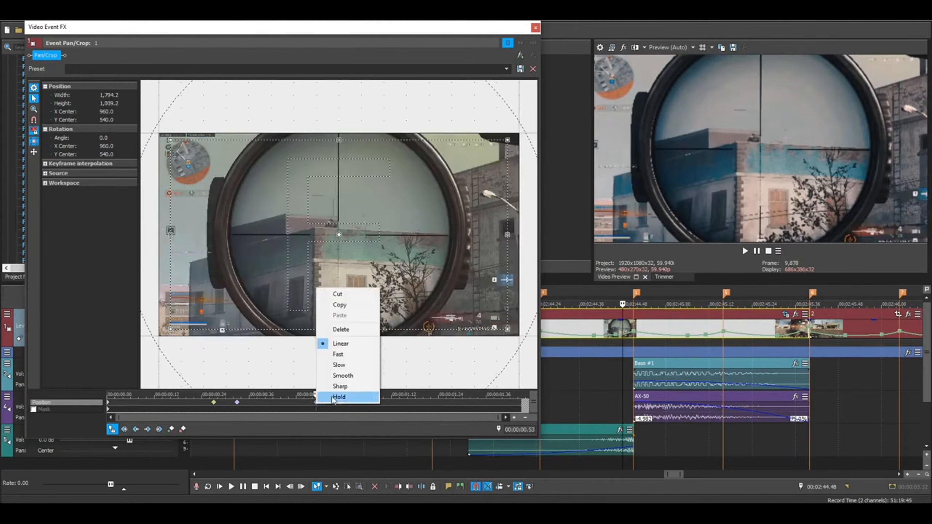
pyautogui.click(343, 354)
# Enlarge the crop frame on the 00:00:00.59 keyframe to about 1,892.4 by 1,064.5 and close clip 1's Pan/Crop settings.
pyautogui.click(341, 405)
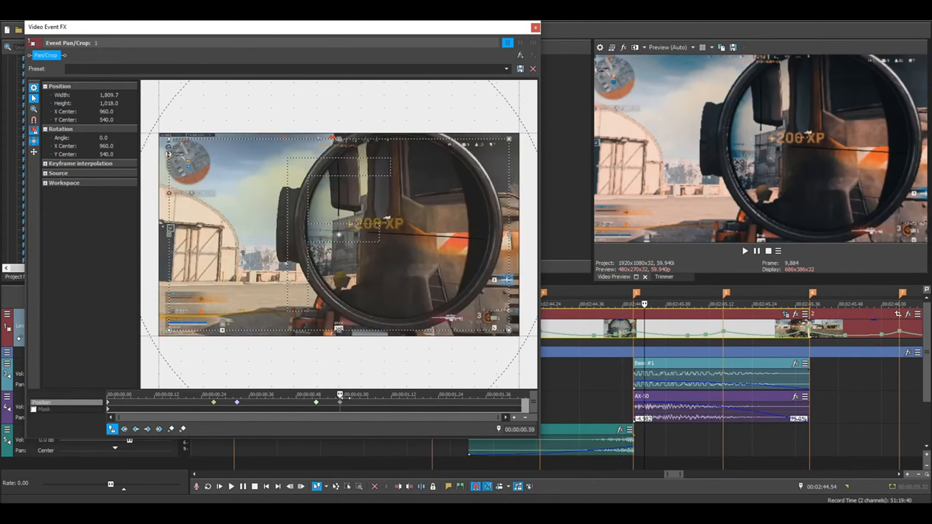
pyautogui.moveTo(510, 332); pyautogui.dragTo(517, 336)
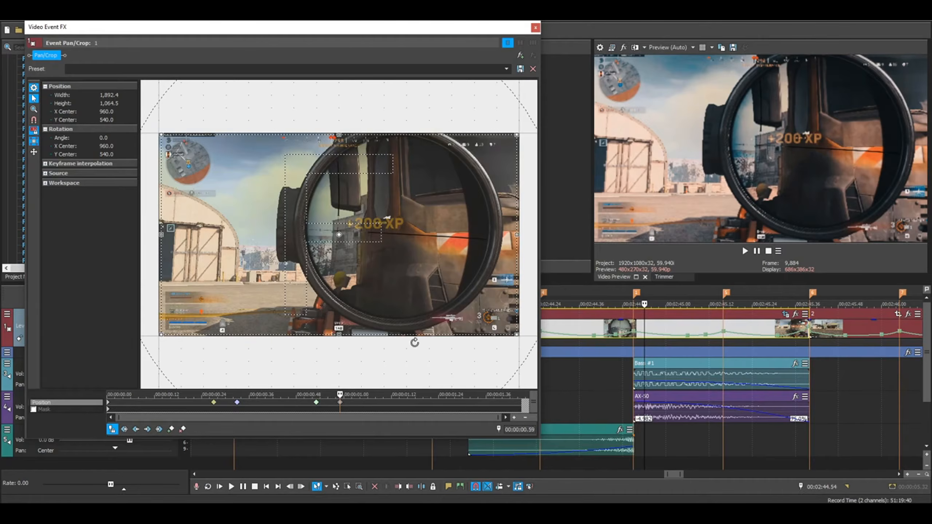
pyautogui.rightClick(340, 403)
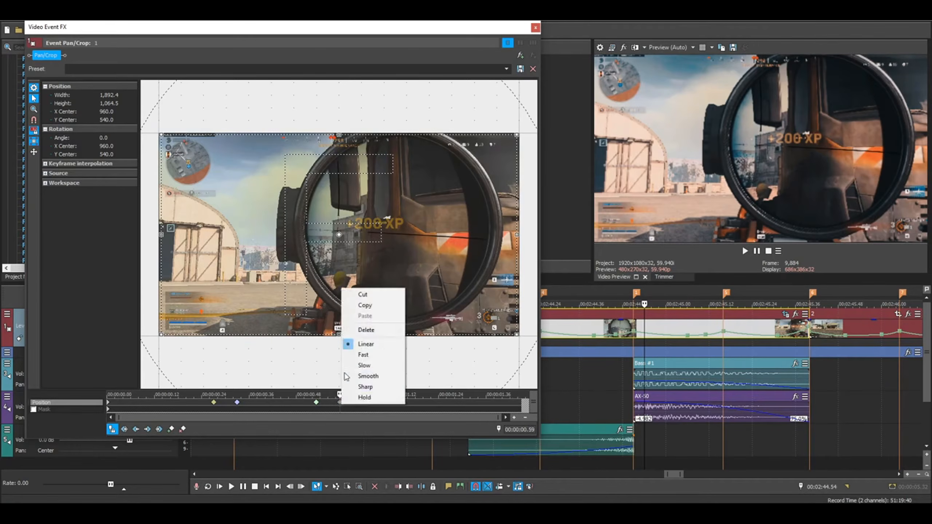
pyautogui.click(313, 405)
pyautogui.click(341, 402)
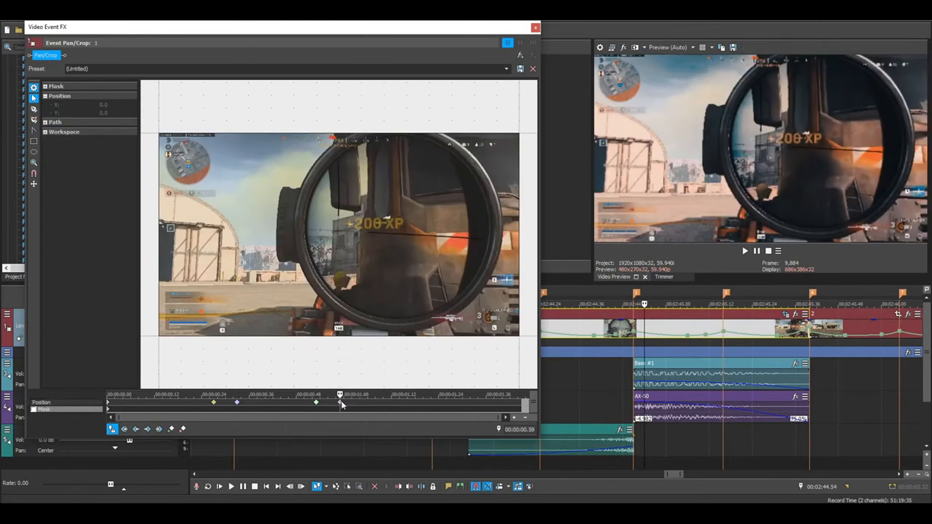
pyautogui.click(535, 27)
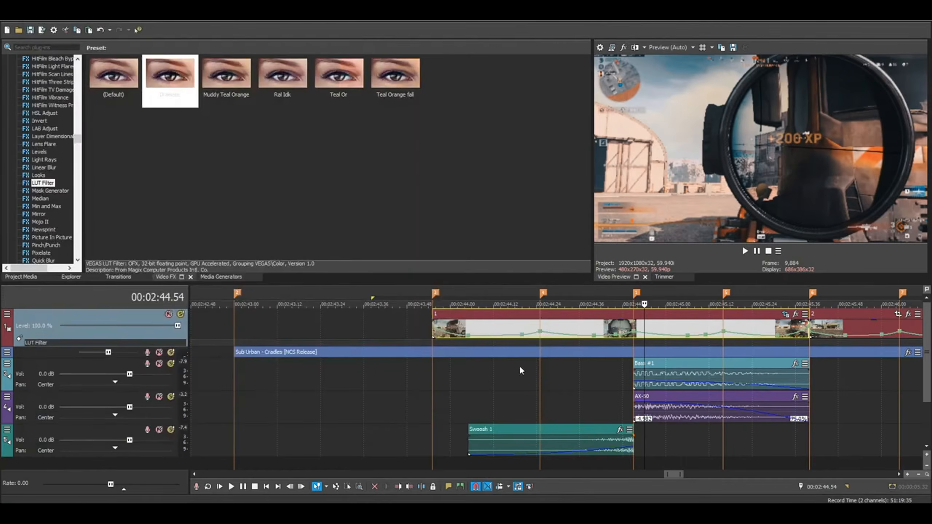
# Play back the montage from 00:02:44.14 to review the new zooms in clip 1.
pyautogui.click(502, 376)
pyautogui.press('space')
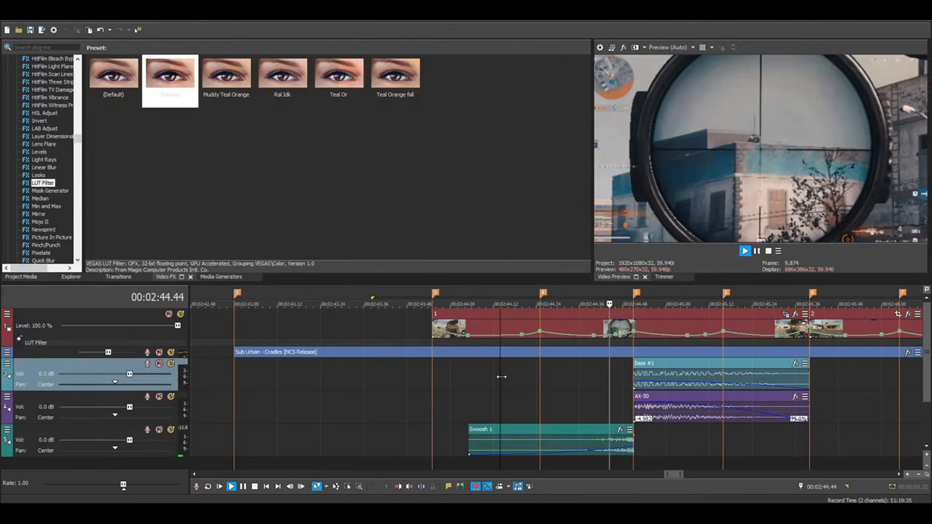
pyautogui.press('space')
pyautogui.press('space')
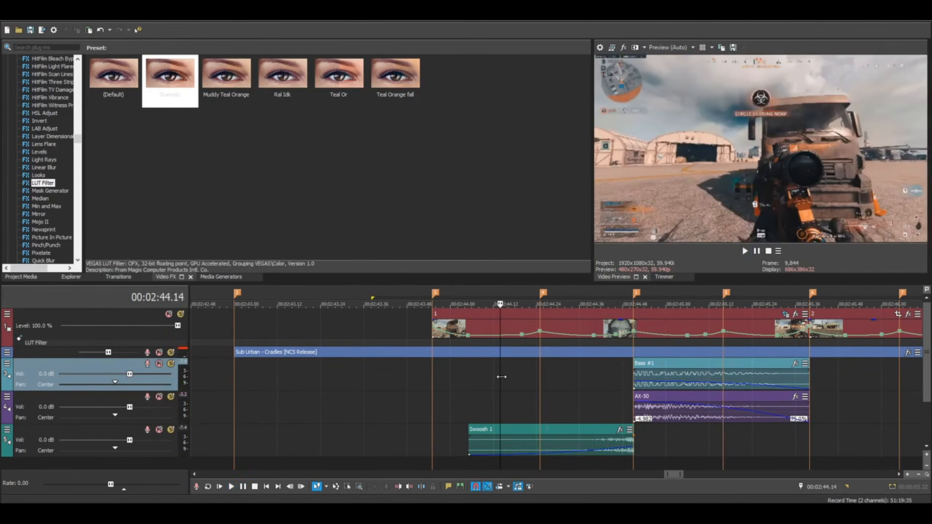
pyautogui.press('space')
pyautogui.press('space')
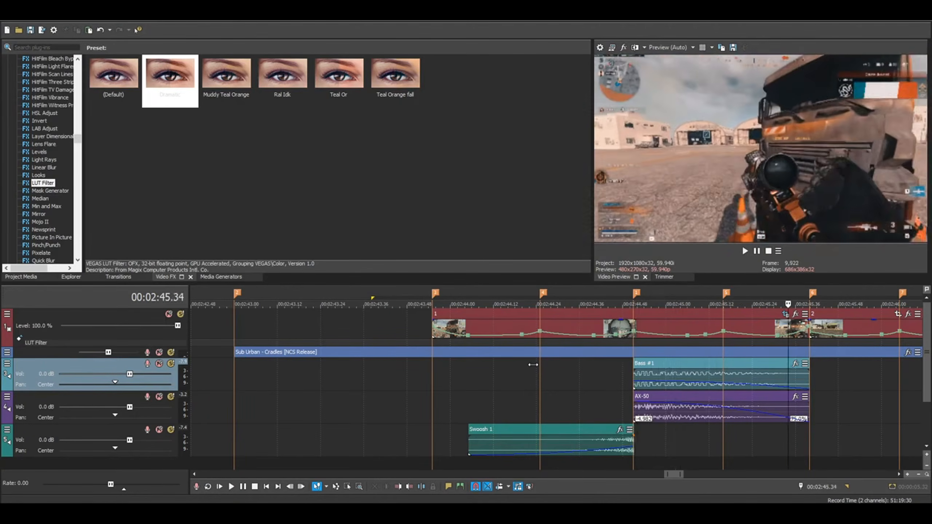
# Replay sections of clip 1 from 00:02:45.06 and from 00:02:44.20 to check the zoom timing against the beat markers.
pyautogui.press('Return')
pyautogui.click(710, 330)
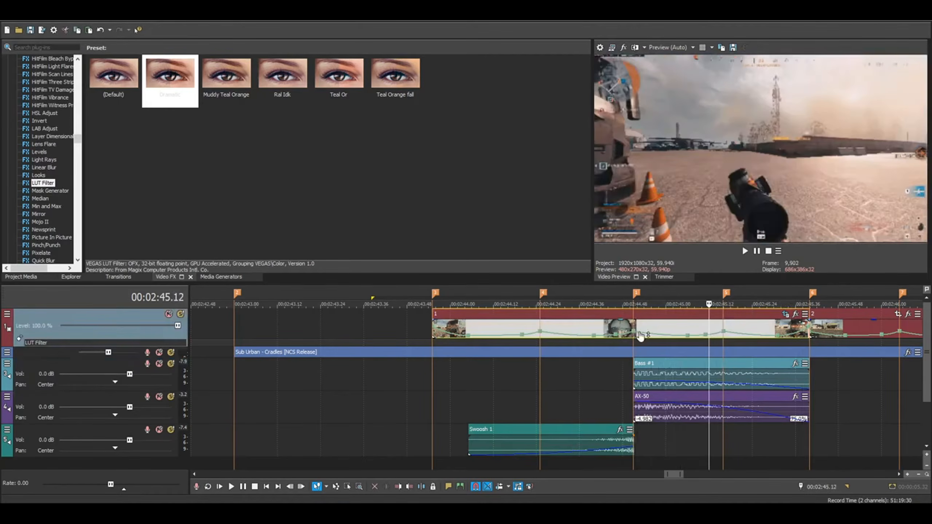
pyautogui.click(712, 333)
pyautogui.click(686, 329)
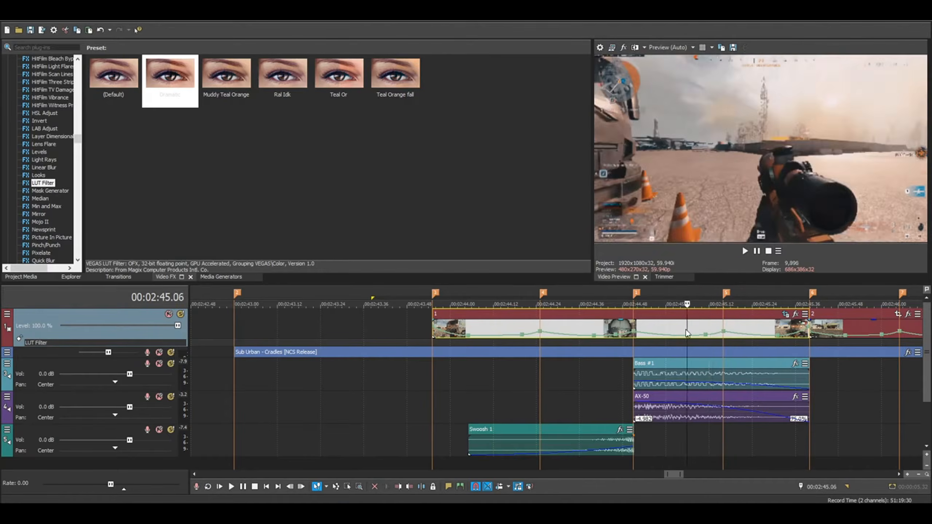
pyautogui.press('space')
pyautogui.press('space')
pyautogui.click(723, 433)
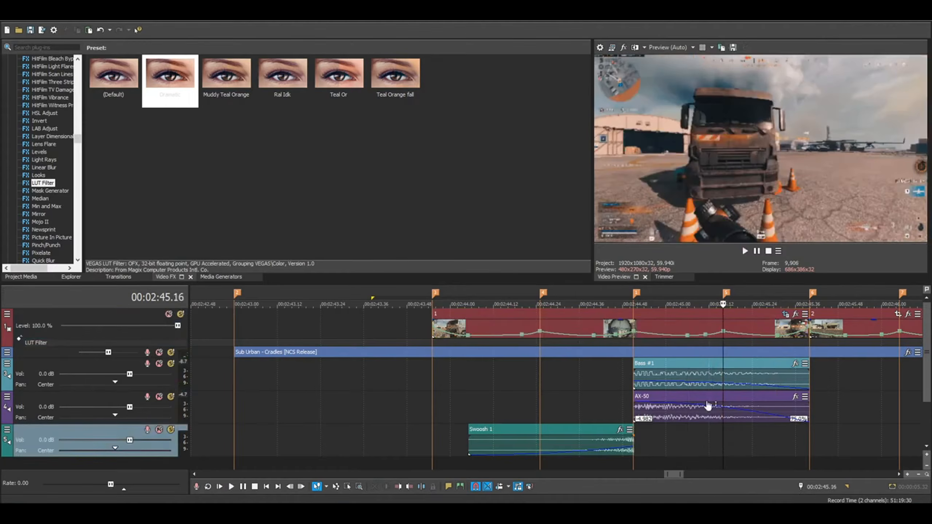
pyautogui.click(710, 333)
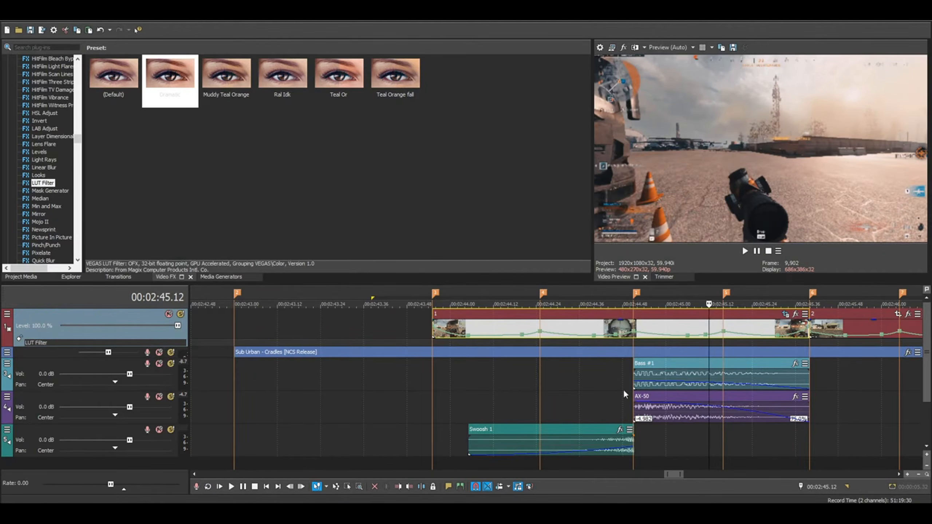
pyautogui.click(521, 377)
pyautogui.press('space')
pyautogui.press('space')
pyautogui.press('space')
pyautogui.press('space')
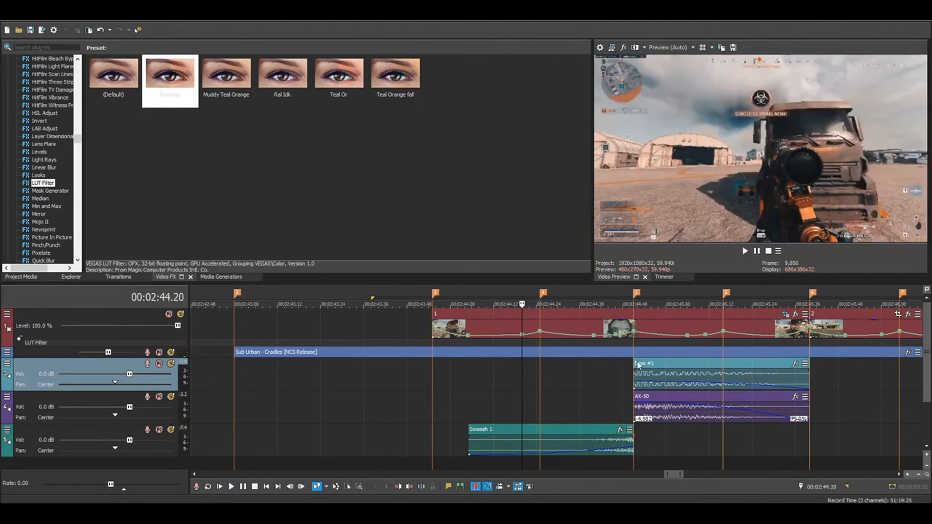
# Open clip 1's Pan/Crop settings at marker 6, where the clip ends, and add a keyframe at 00:00:01.45.
pyautogui.click(786, 328)
pyautogui.scroll(3, 757, 371)
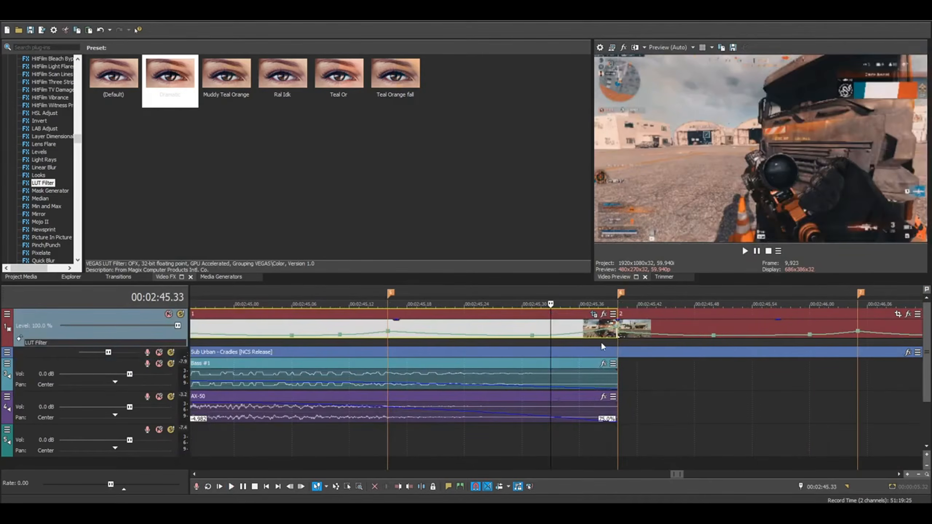
pyautogui.click(616, 346)
pyautogui.scroll(2, 654, 362)
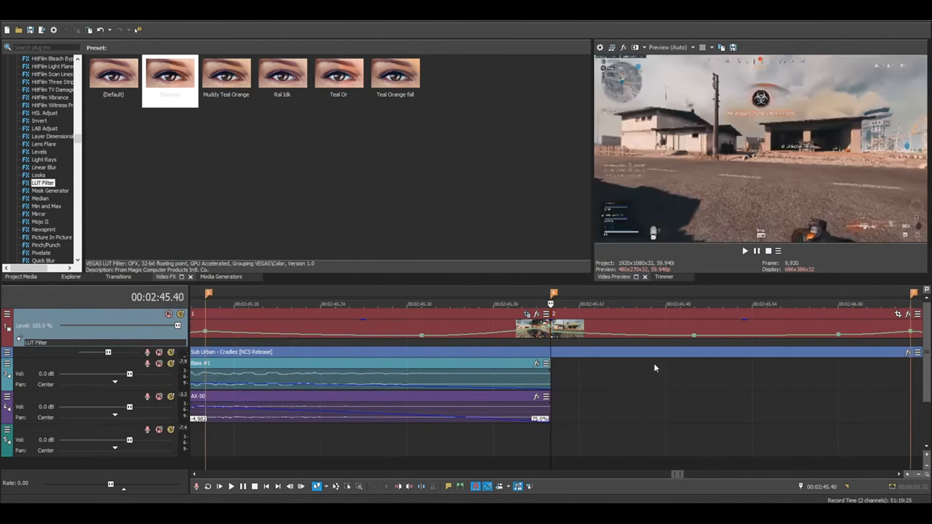
pyautogui.click(551, 353)
pyautogui.click(527, 314)
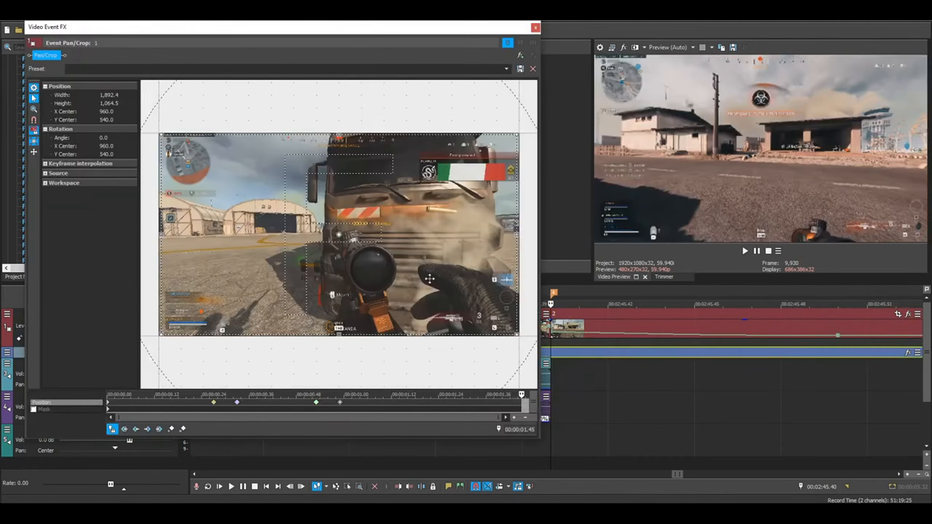
pyautogui.click(521, 404)
pyautogui.moveTo(416, 21); pyautogui.dragTo(392, 19)
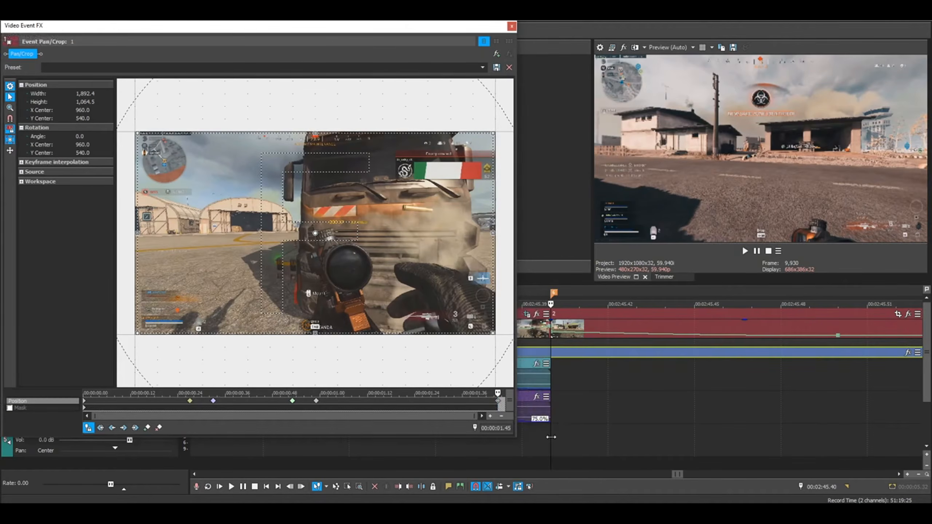
# Add a keyframe six frames earlier, at 00:00:01.39, and shrink the crop frame on the 00:00:01.45 keyframe to about 1,828.1 by 1,028.3.
pyautogui.scroll(6, 510, 419)
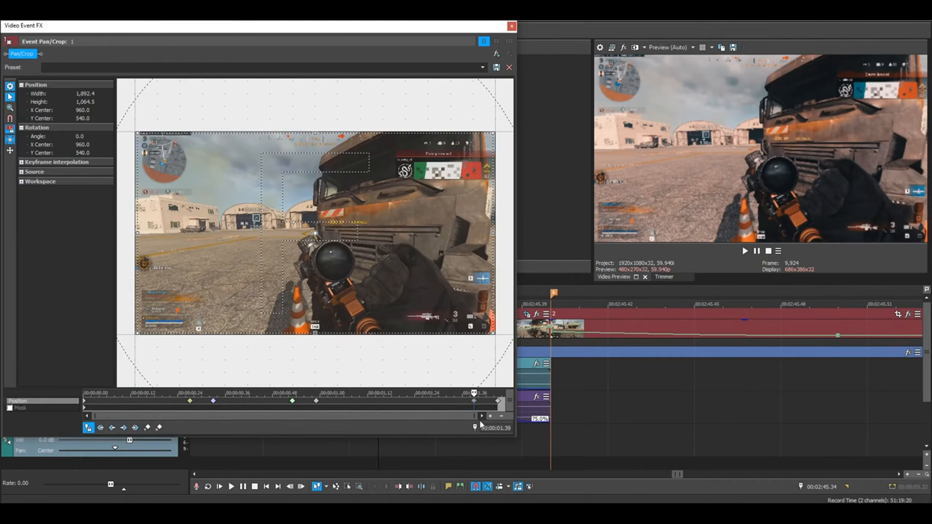
pyautogui.click(498, 406)
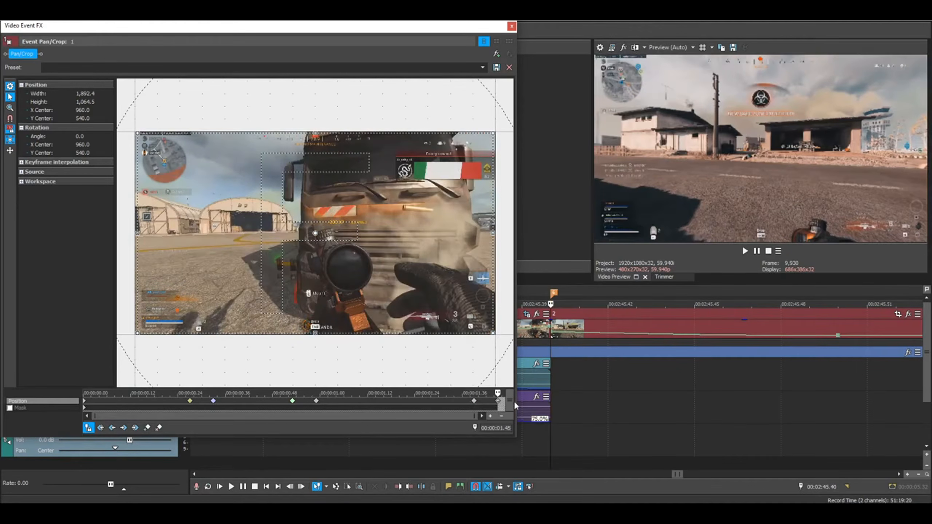
pyautogui.moveTo(497, 335); pyautogui.dragTo(491, 330)
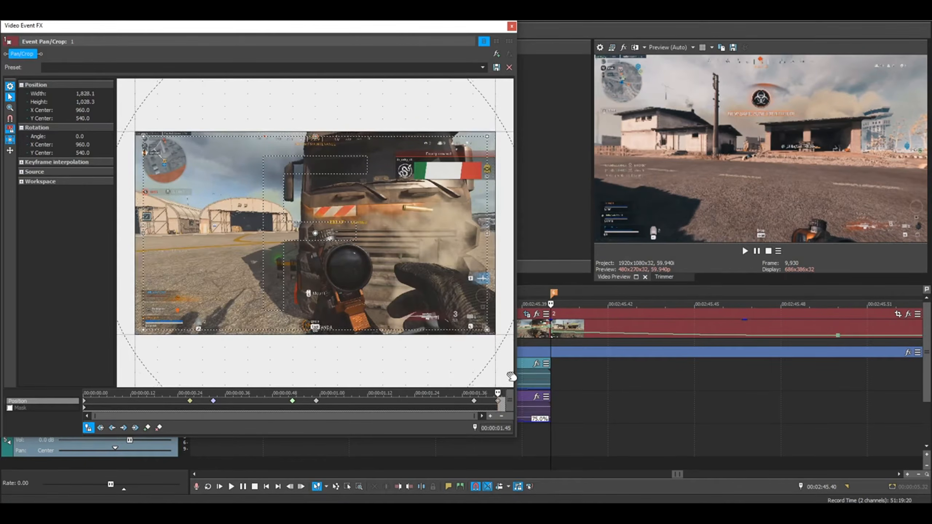
# Set the interpolation of the 00:00:01.39 keyframe to Slow and close the Pan/Crop settings.
pyautogui.click(476, 406)
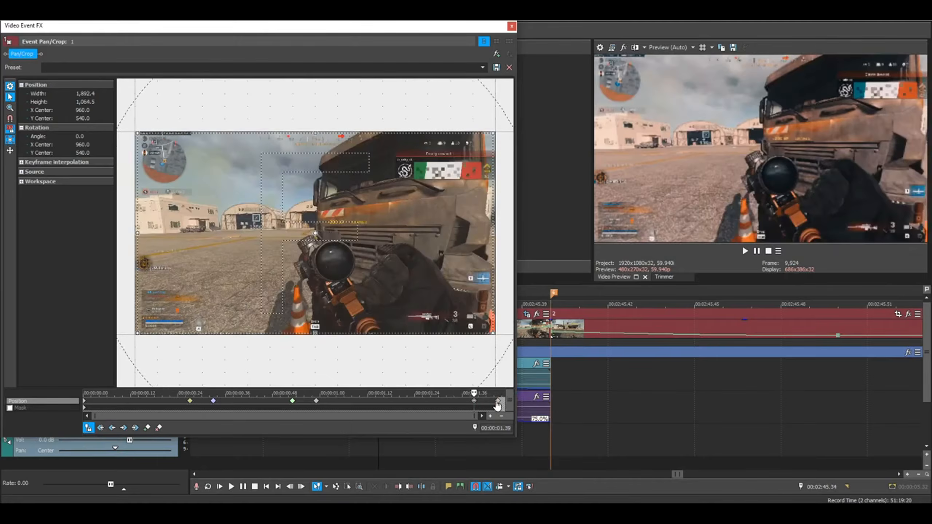
pyautogui.rightClick(474, 401)
pyautogui.click(499, 358)
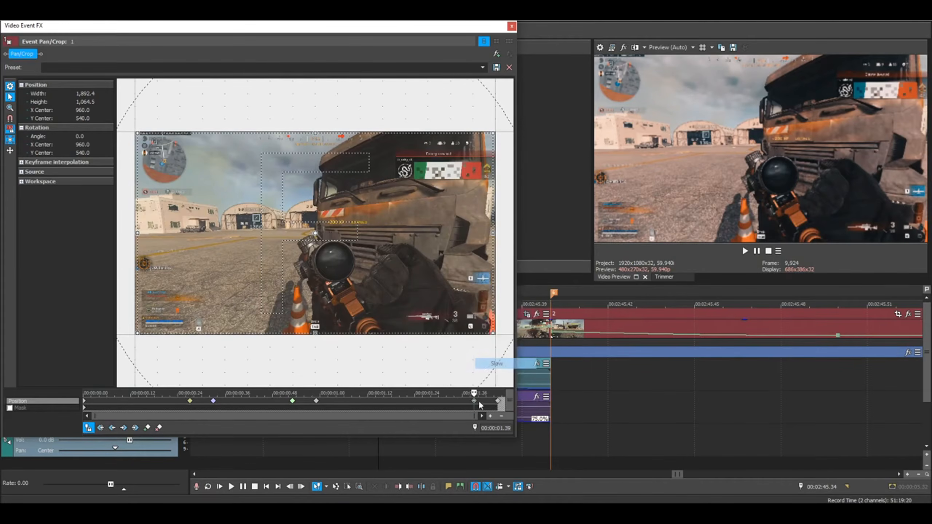
pyautogui.click(512, 26)
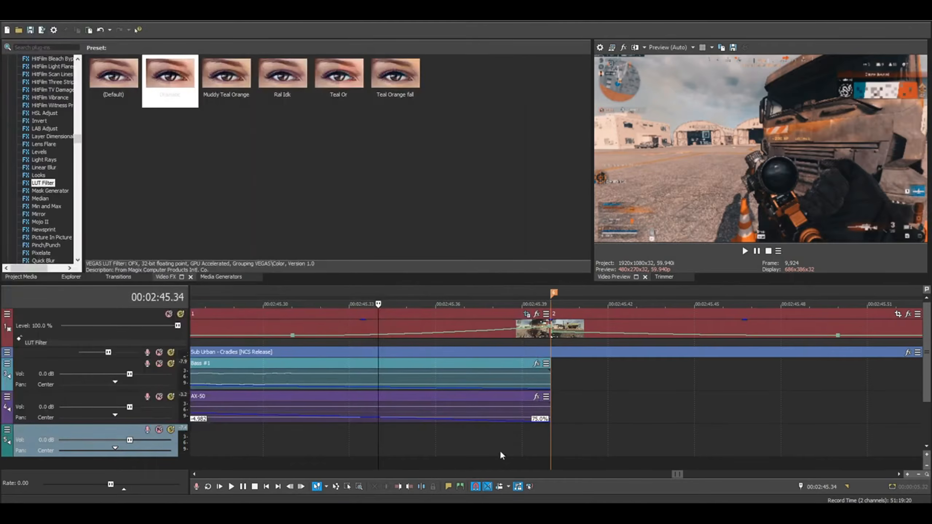
# Step frame by frame back and forth across the cut between clips 1 and 2 to examine the zoom.
pyautogui.press('Right')
pyautogui.press('Right')
pyautogui.press('Right')
pyautogui.press('Right')
pyautogui.press('Right')
pyautogui.press('Right')
pyautogui.press('Right')
pyautogui.press('Left')
pyautogui.press('Left')
pyautogui.press('Left')
pyautogui.press('Left')
pyautogui.press('Left')
pyautogui.press('Left')
pyautogui.press('Left')
pyautogui.press('Left')
pyautogui.press('Left')
pyautogui.press('Right')
pyautogui.press('Right')
pyautogui.press('Right')
pyautogui.press('Right')
pyautogui.press('Right')
pyautogui.press('Right')
pyautogui.press('Right')
pyautogui.press('Right')
pyautogui.press('Right')
pyautogui.press('Right')
pyautogui.press('Right')
pyautogui.press('Right')
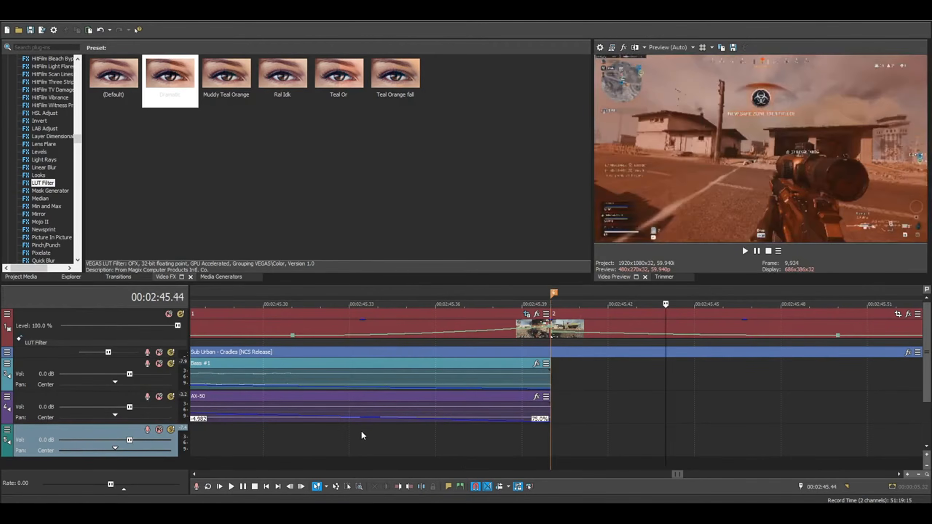
# Copy clip 1 from the timeline so its attributes can be pasted into other clips.
pyautogui.scroll(-5, 639, 378)
pyautogui.click(539, 379)
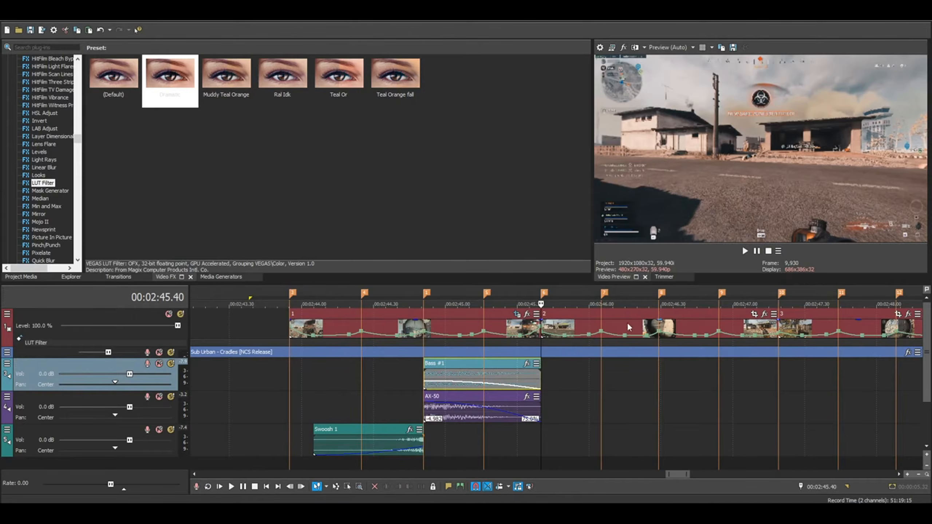
pyautogui.click(632, 327)
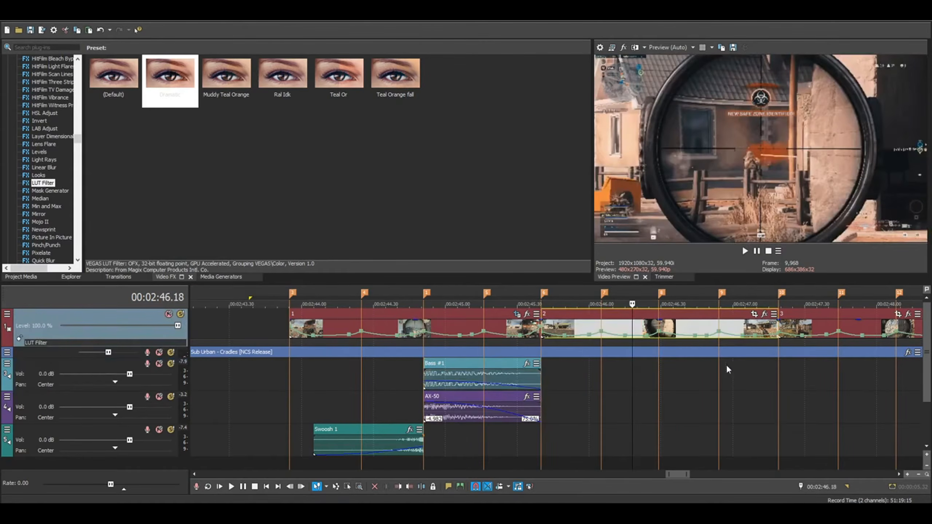
pyautogui.scroll(-2, 728, 367)
pyautogui.click(416, 325)
pyautogui.scroll(4, 504, 377)
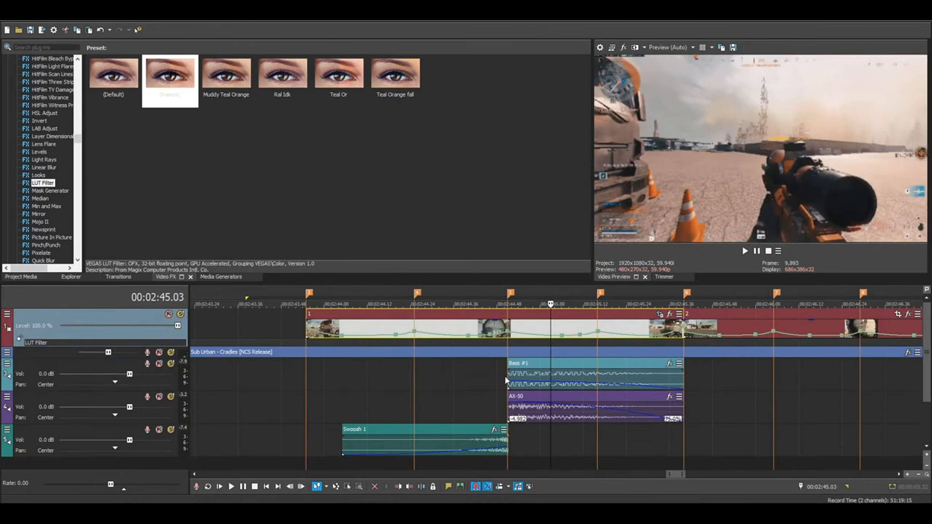
pyautogui.rightClick(549, 328)
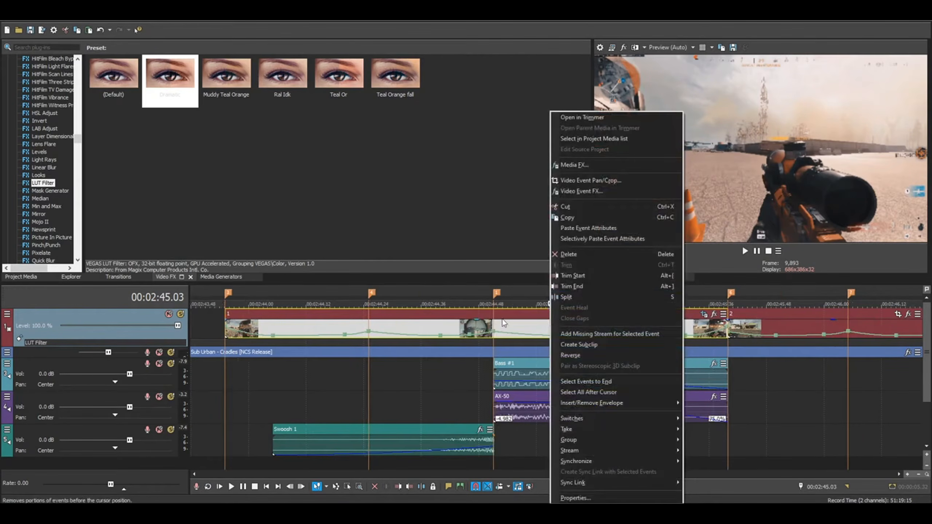
pyautogui.click(526, 323)
pyautogui.rightClick(550, 326)
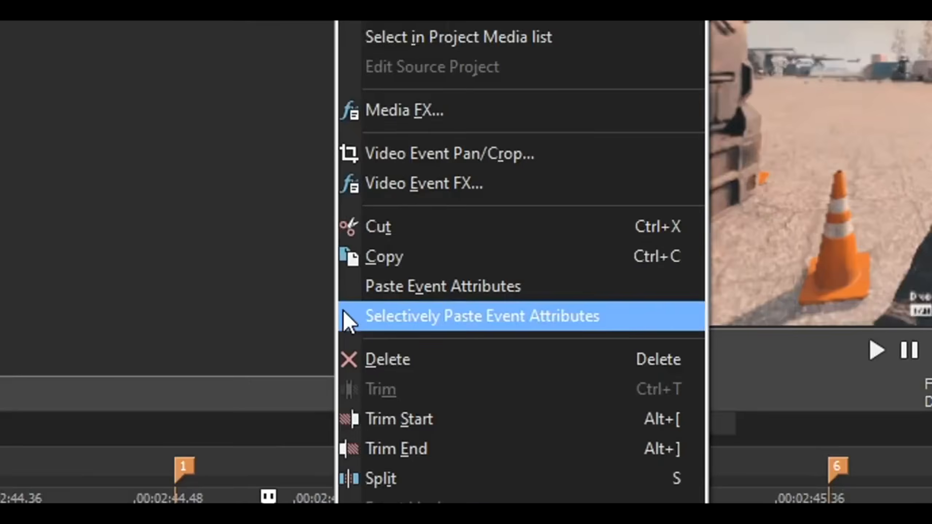
pyautogui.click(568, 220)
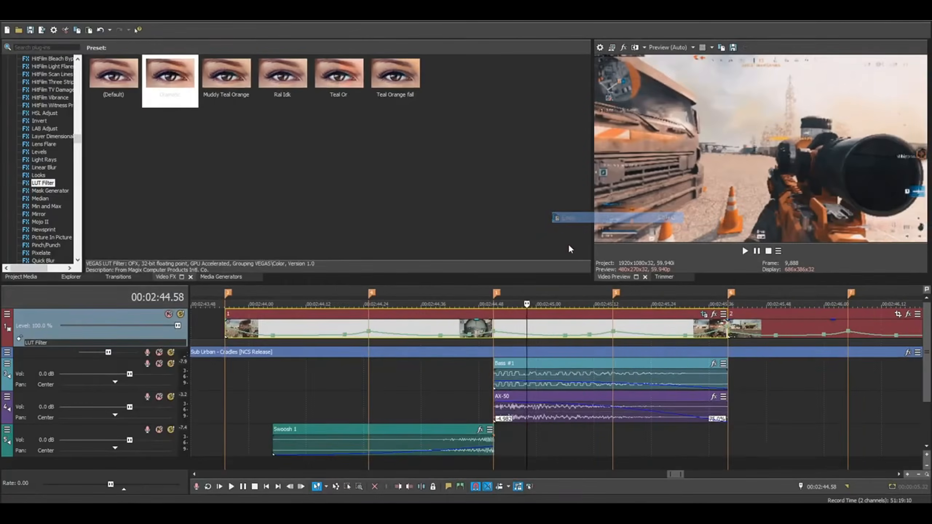
# Selectively paste only clip 1's video event pan/crop settings into clip 2.
pyautogui.scroll(-2, 690, 387)
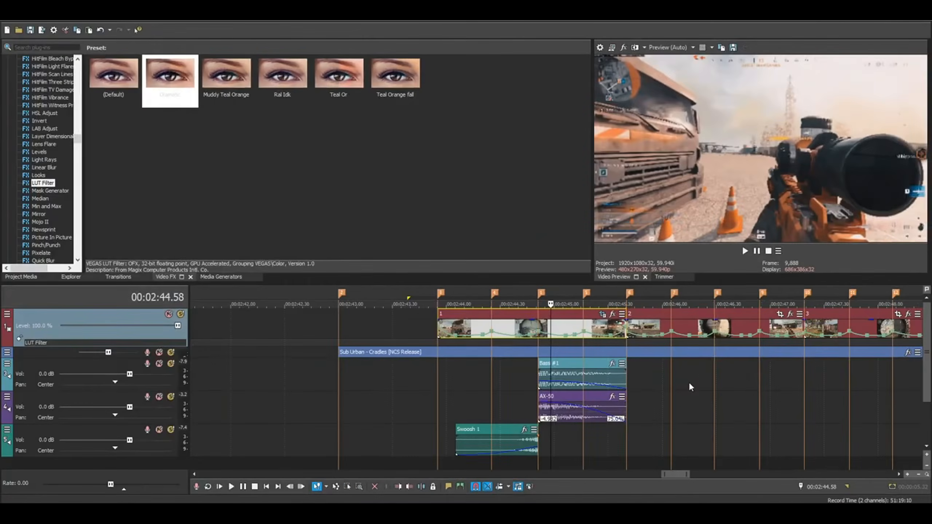
pyautogui.click(686, 328)
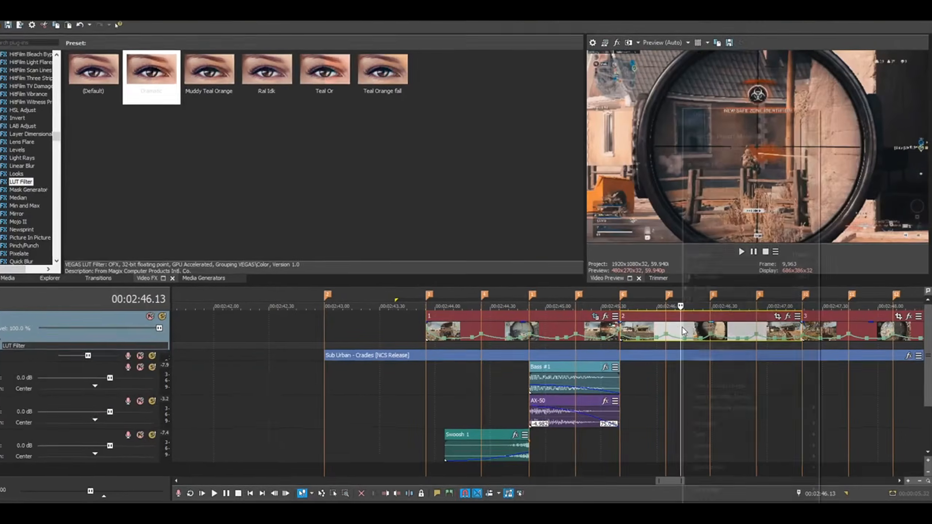
pyautogui.rightClick(682, 327)
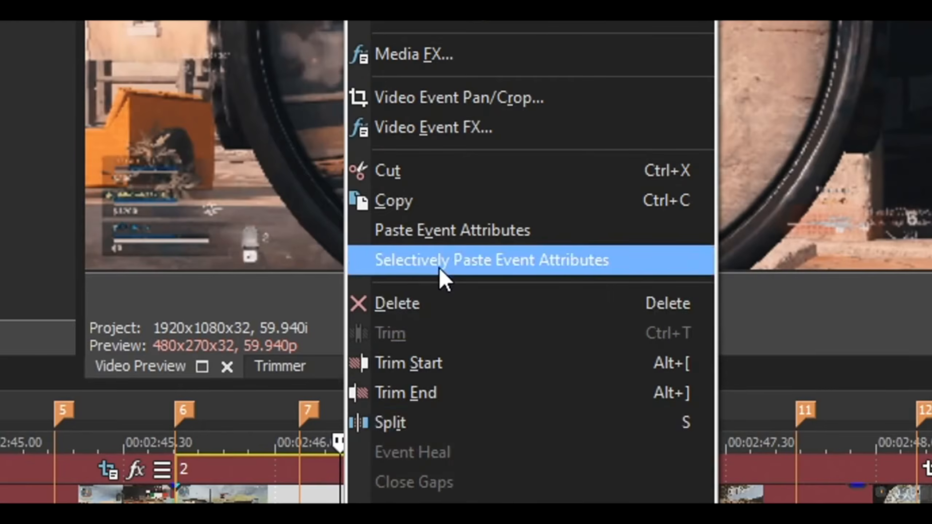
pyautogui.click(440, 269)
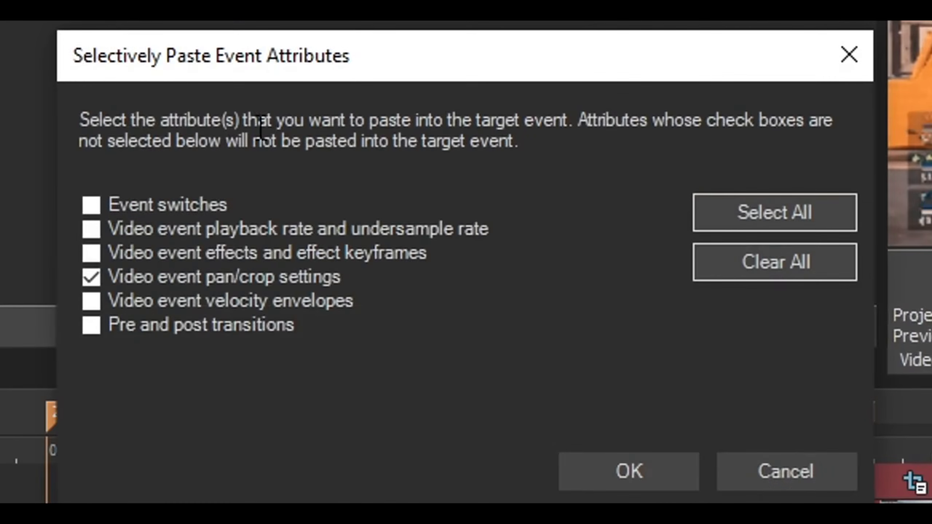
pyautogui.click(91, 279)
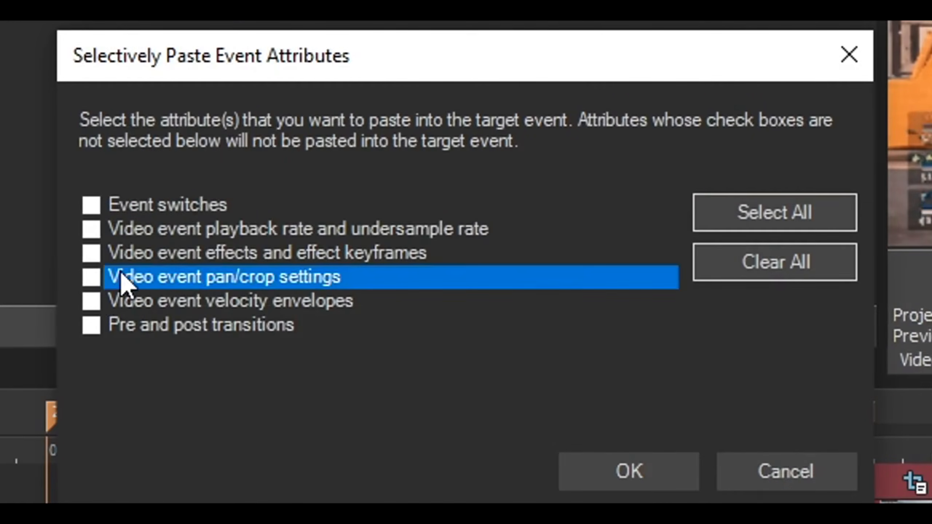
pyautogui.click(92, 278)
pyautogui.click(631, 463)
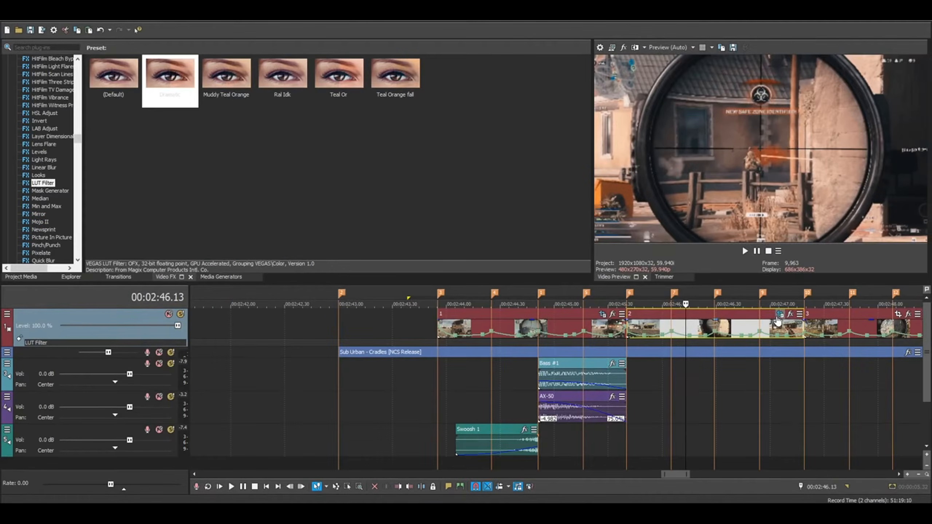
# Examine the pasted Pan/Crop keyframes of clip 2 at two positions along the clip.
pyautogui.click(779, 315)
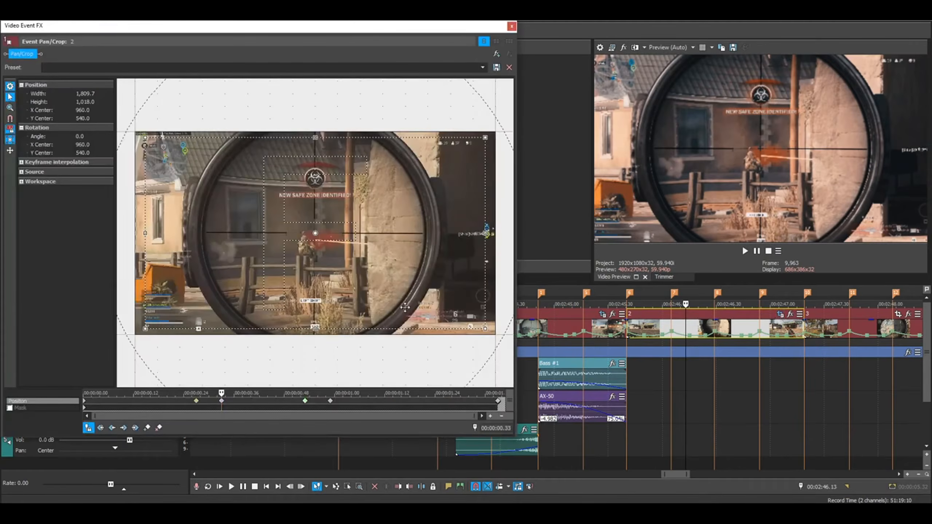
pyautogui.click(512, 26)
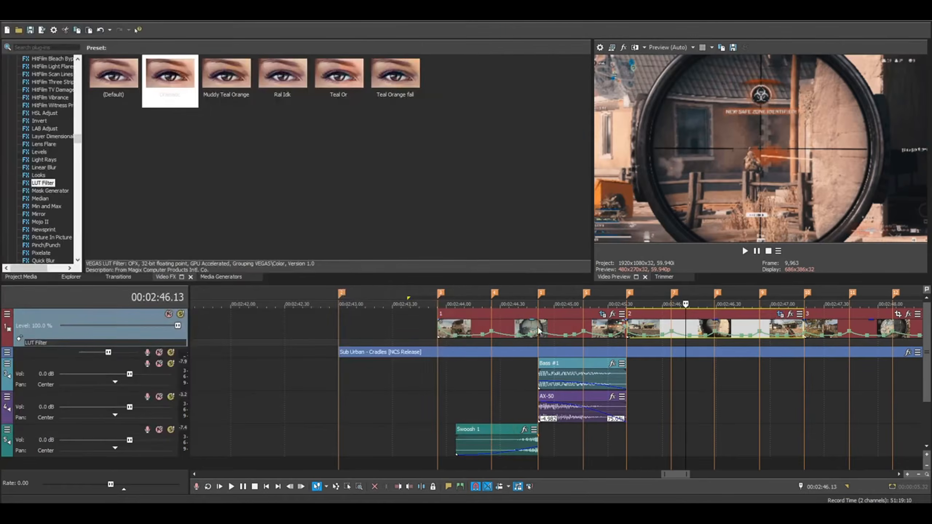
pyautogui.click(721, 327)
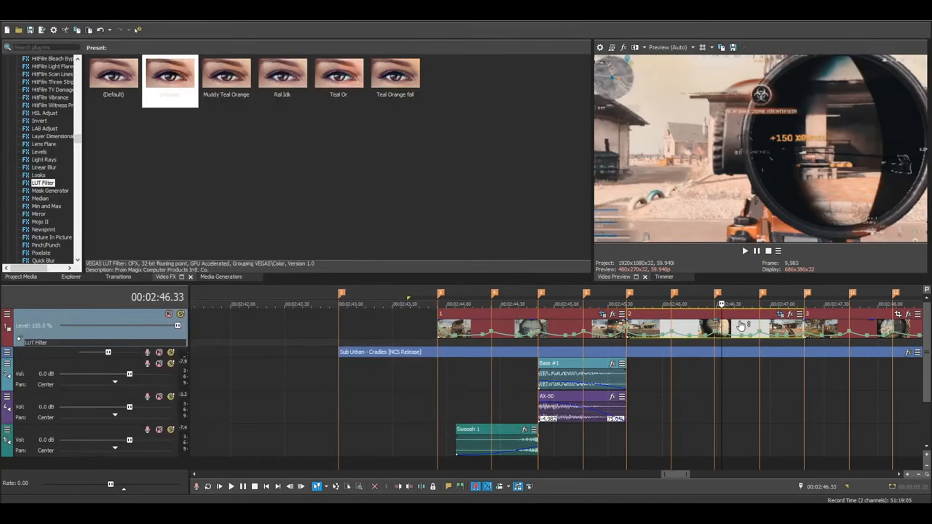
pyautogui.click(780, 314)
pyautogui.moveTo(167, 34); pyautogui.dragTo(292, 41)
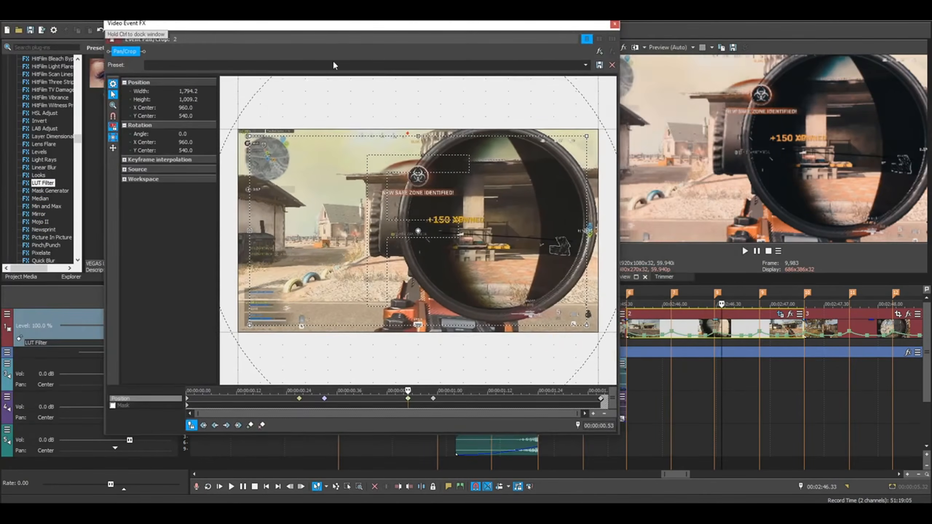
pyautogui.click(609, 27)
# Examine clip 1's last Pan/Crop keyframe, at 00:00:01.45, and close its settings.
pyautogui.click(609, 332)
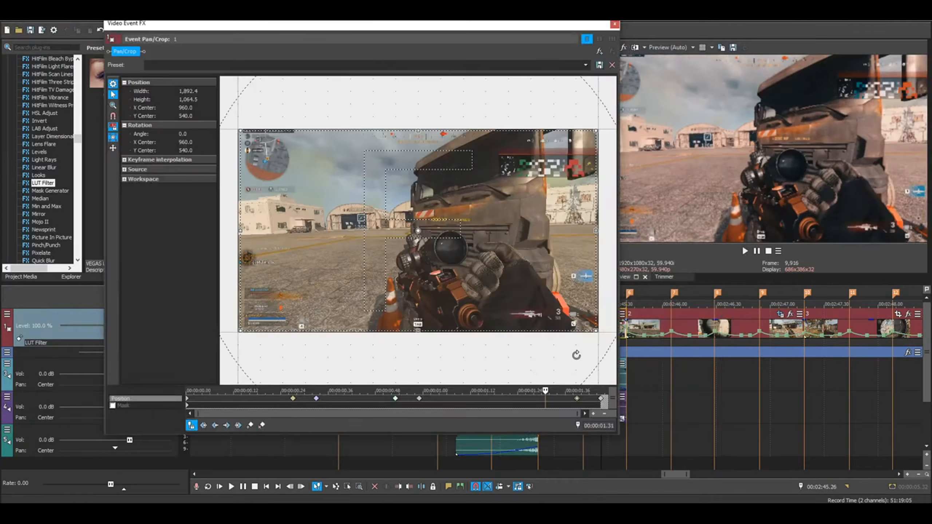
pyautogui.click(603, 314)
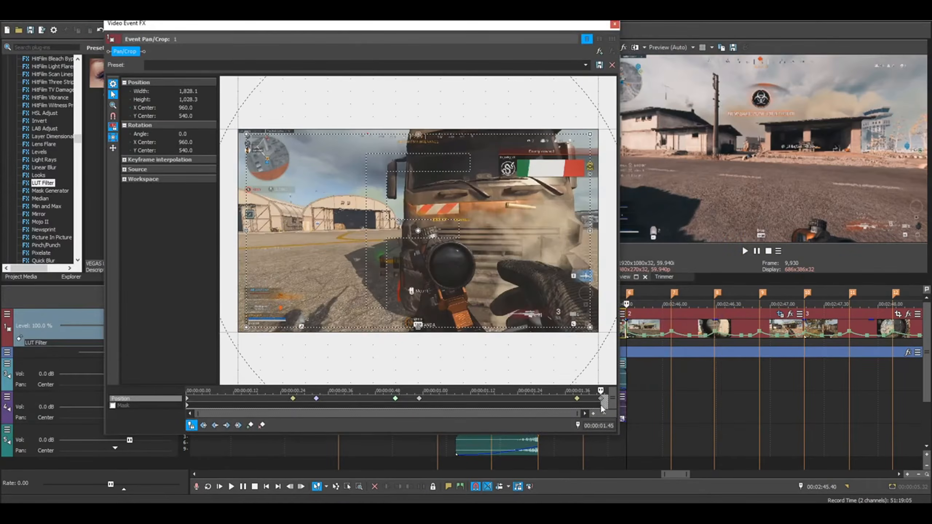
pyautogui.click(614, 24)
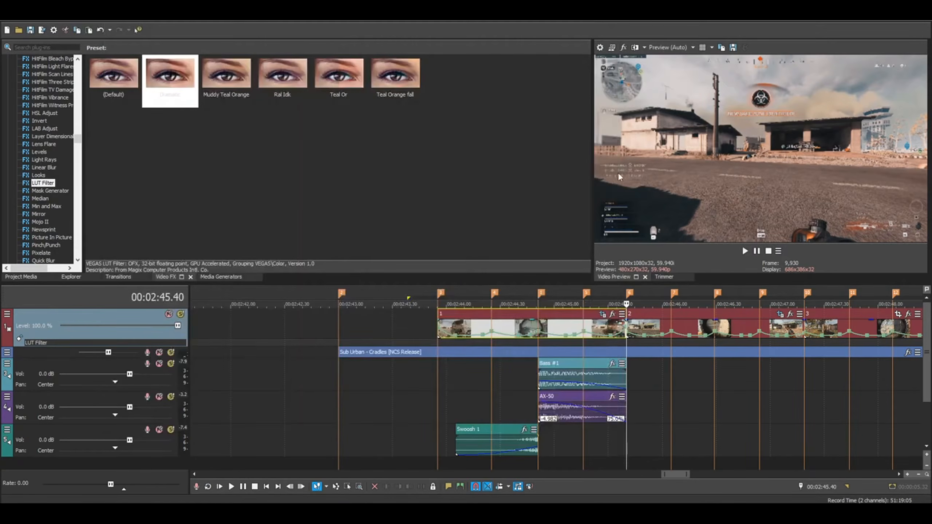
# Add a Pan/Crop keyframe at 00:00:00.06 in clip 2 and shrink the crop frame on its first keyframe to about 1,832.1 by 1,030.6.
pyautogui.click(780, 315)
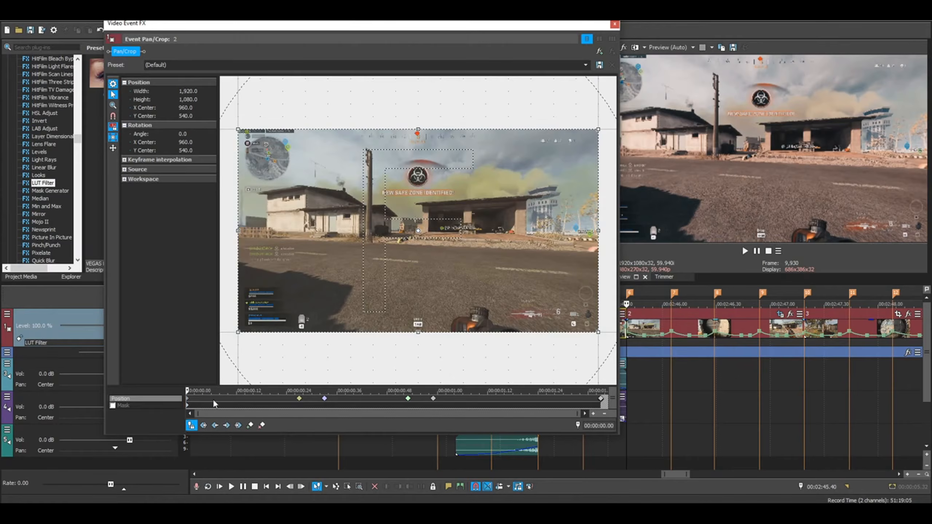
pyautogui.click(781, 314)
pyautogui.scroll(1, 217, 402)
pyautogui.click(215, 401)
pyautogui.doubleClick(216, 401)
pyautogui.click(189, 402)
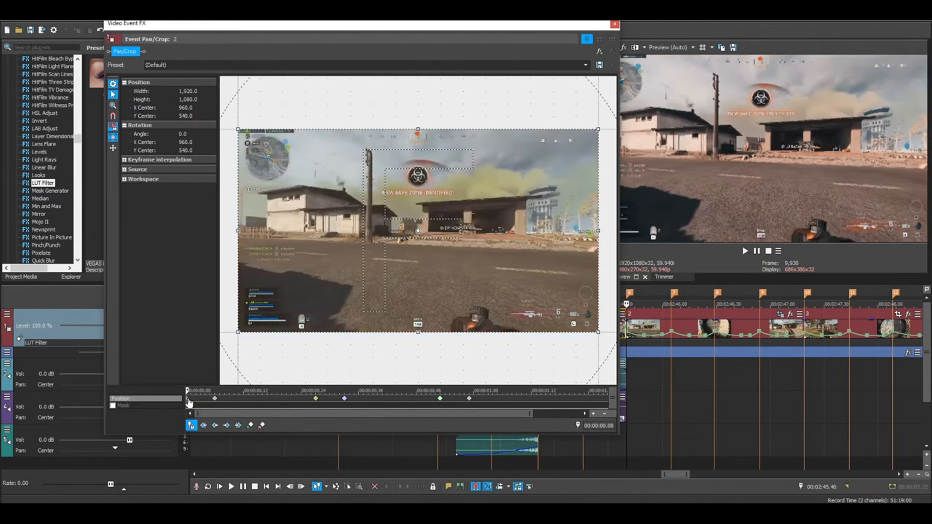
pyautogui.moveTo(237, 332); pyautogui.dragTo(245, 329)
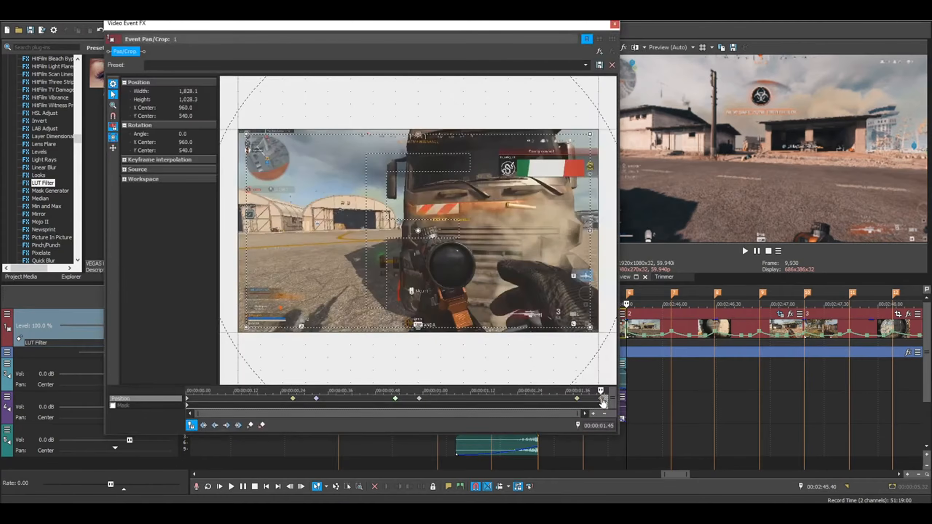
# Try to carry clip 1's last Pan/Crop keyframe over to the first keyframe of clip 2.
pyautogui.rightClick(603, 400)
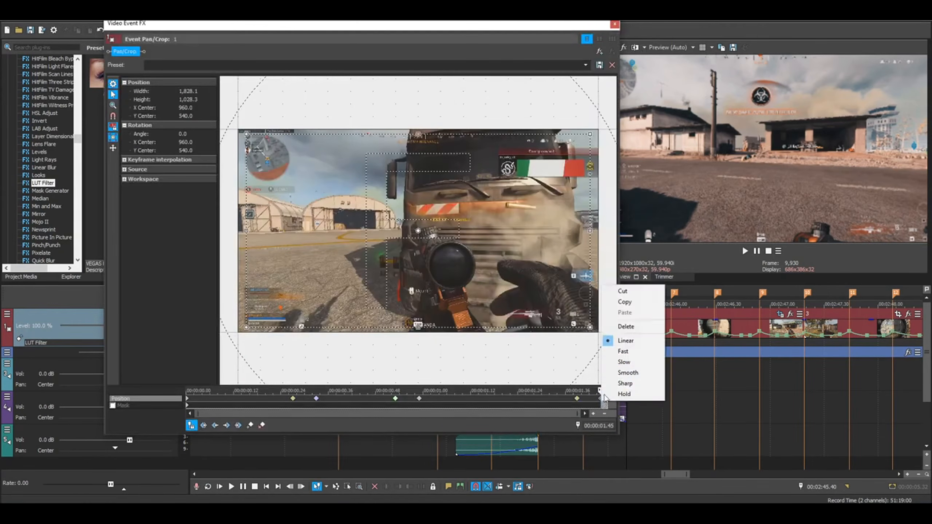
pyautogui.click(629, 301)
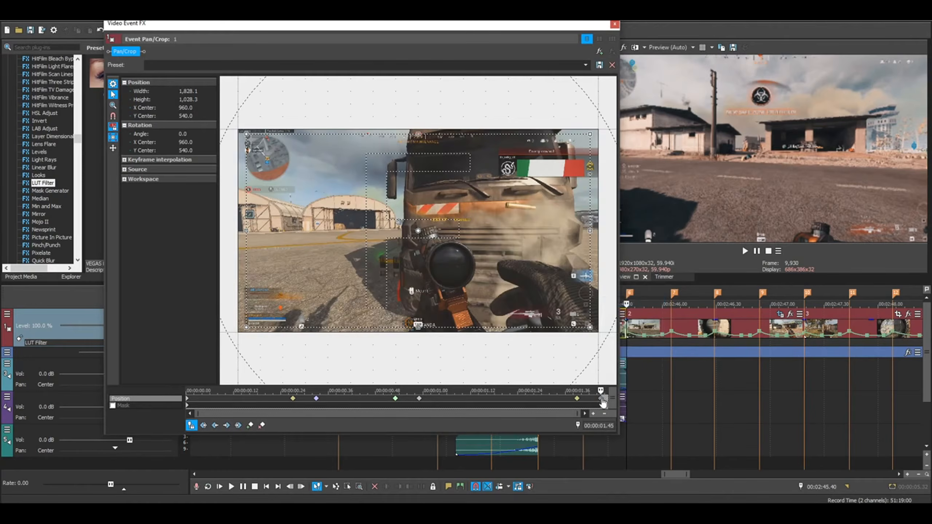
pyautogui.click(615, 24)
pyautogui.click(652, 323)
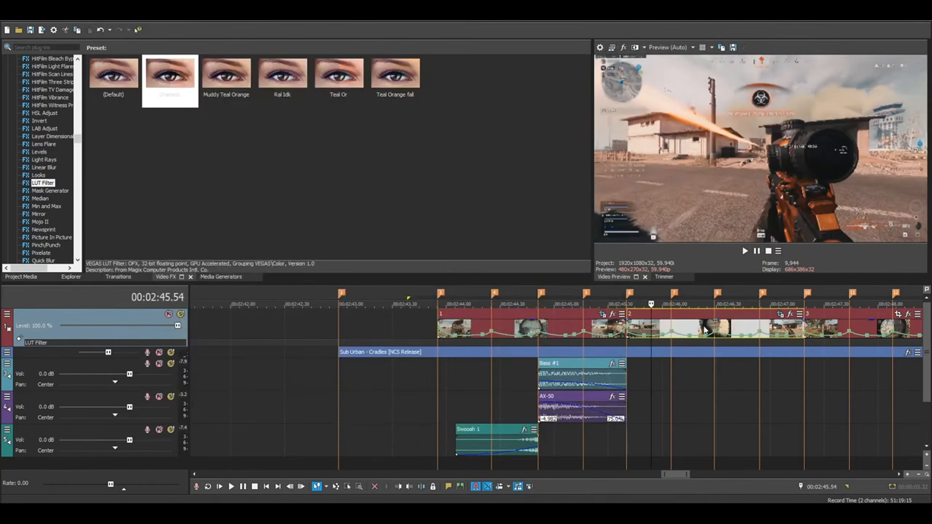
pyautogui.click(781, 314)
pyautogui.rightClick(188, 400)
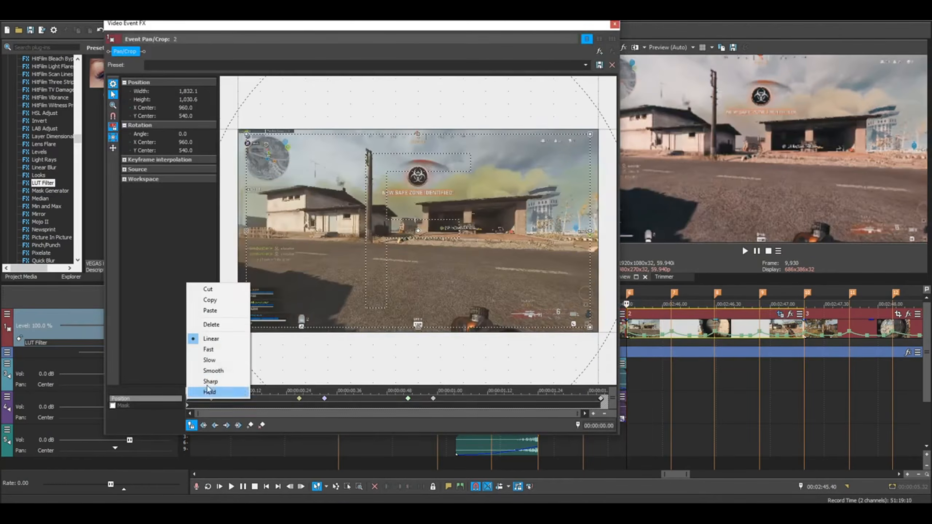
pyautogui.click(211, 300)
# Shrink the crop frame on clip 2's 00:00:00.06 keyframe to about 1,780.4 by 1,001.5.
pyautogui.click(212, 398)
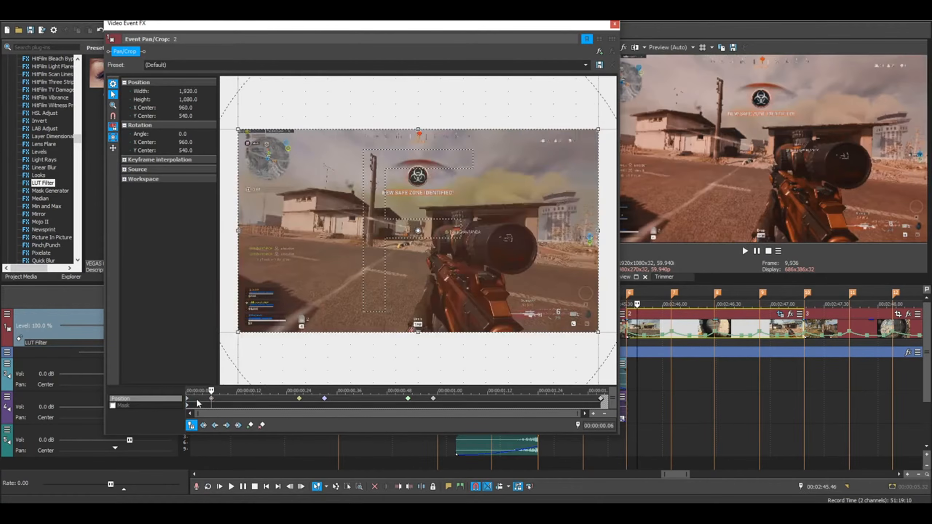
pyautogui.click(188, 399)
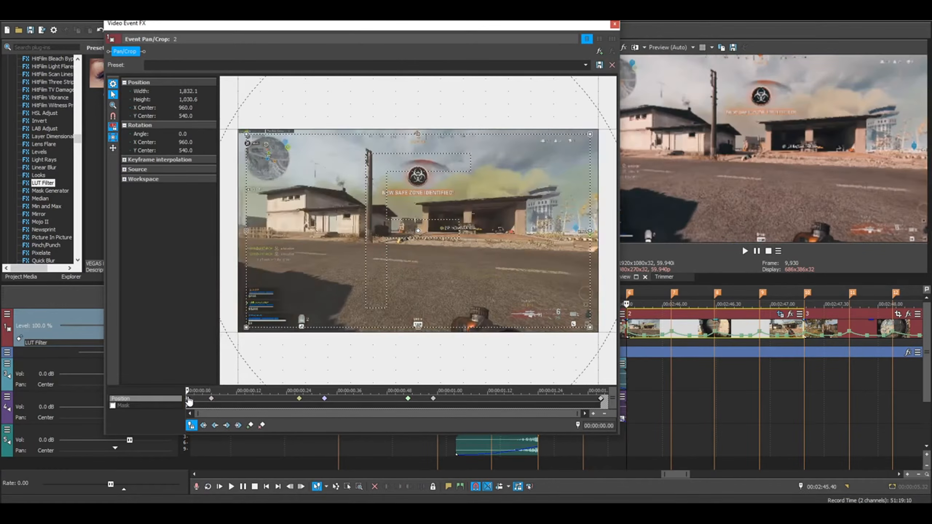
pyautogui.click(212, 399)
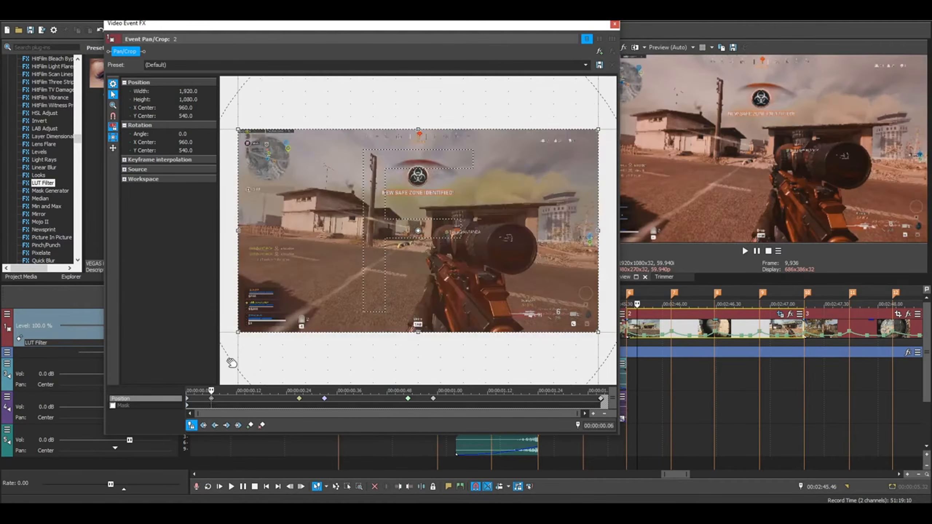
pyautogui.rightClick(211, 399)
pyautogui.click(250, 326)
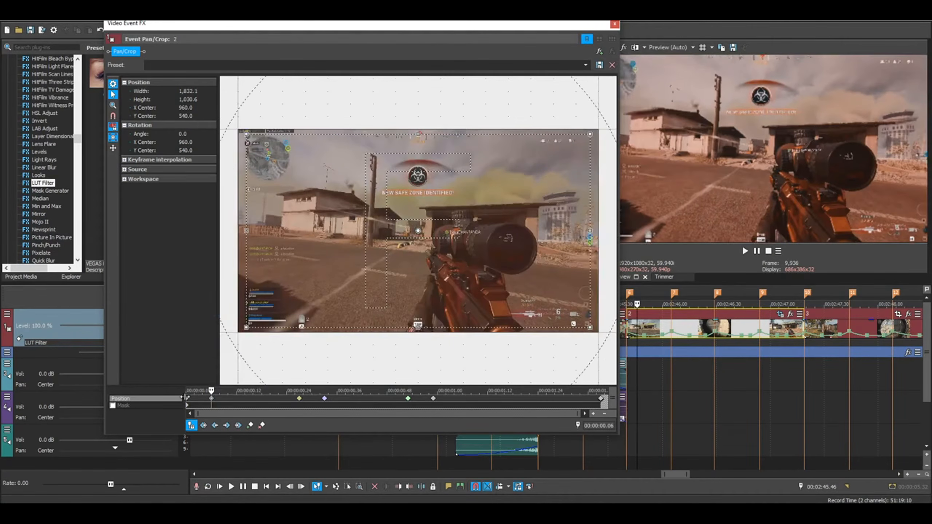
pyautogui.press('Home')
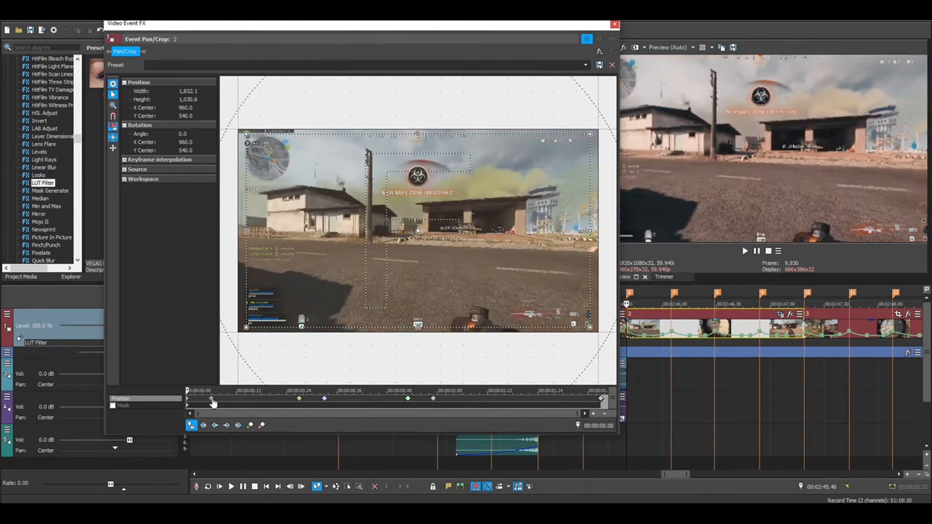
pyautogui.click(211, 399)
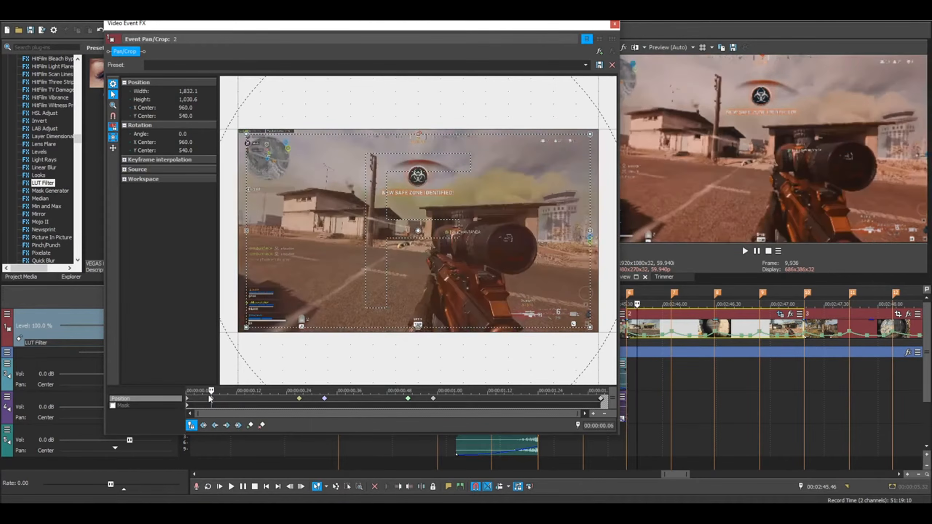
pyautogui.moveTo(246, 326); pyautogui.dragTo(251, 324)
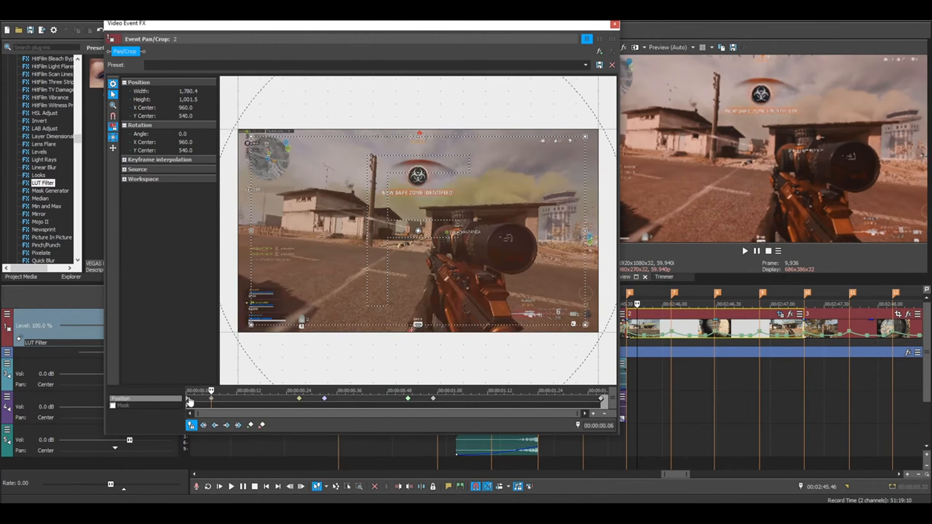
# Set the interpolation of clip 2's first Pan/Crop keyframe to Fast.
pyautogui.click(188, 399)
pyautogui.rightClick(188, 398)
pyautogui.click(211, 351)
# Shrink the crop frame on clip 2's 00:00:00.27 keyframe to about 1,821.8 by 1,024.7, comparing it with the earlier keyframes.
pyautogui.click(212, 398)
pyautogui.moveTo(211, 391); pyautogui.dragTo(299, 404)
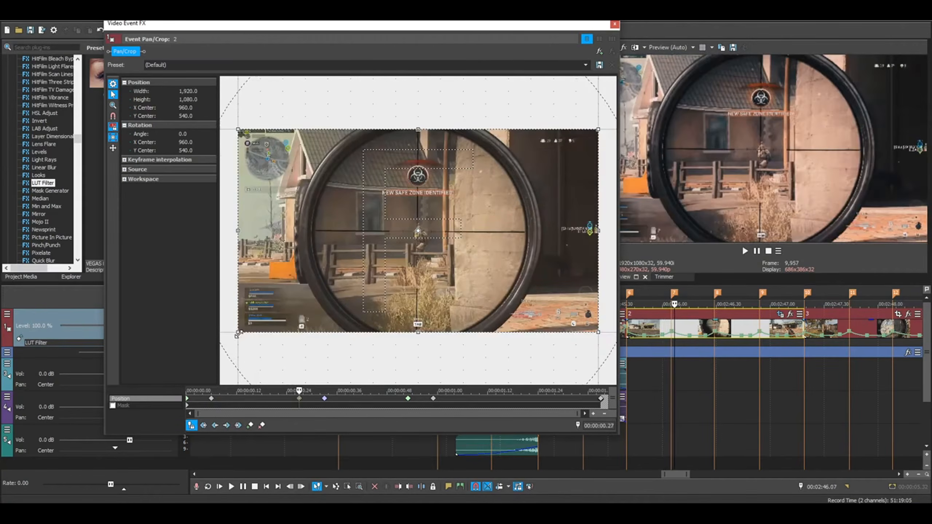
pyautogui.press('Home')
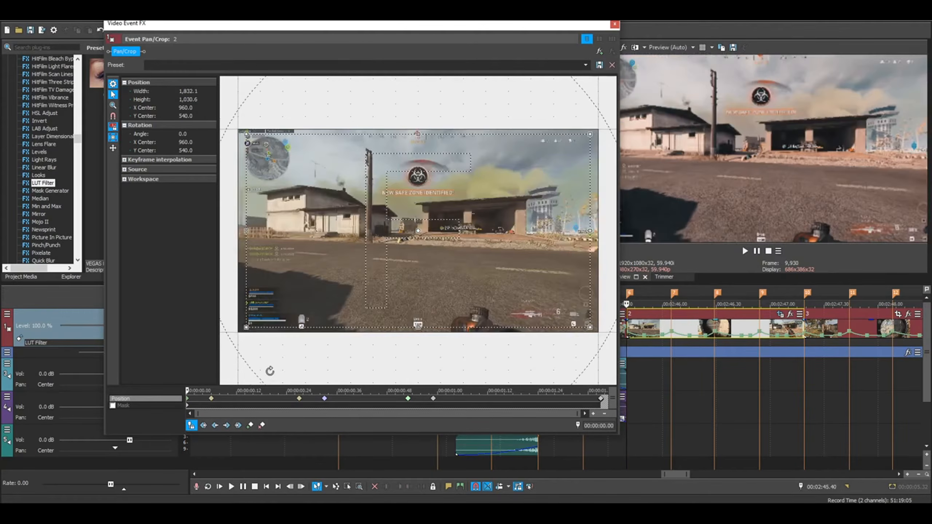
pyautogui.click(212, 399)
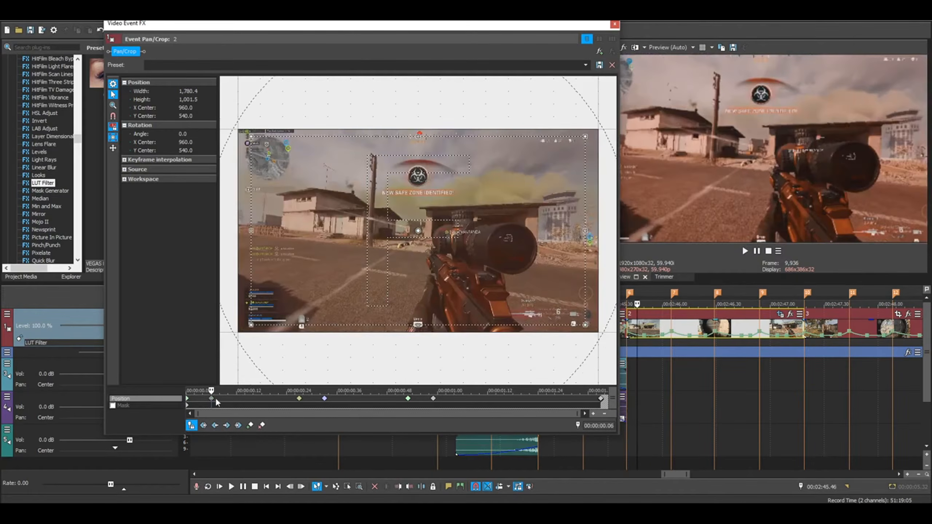
pyautogui.click(188, 400)
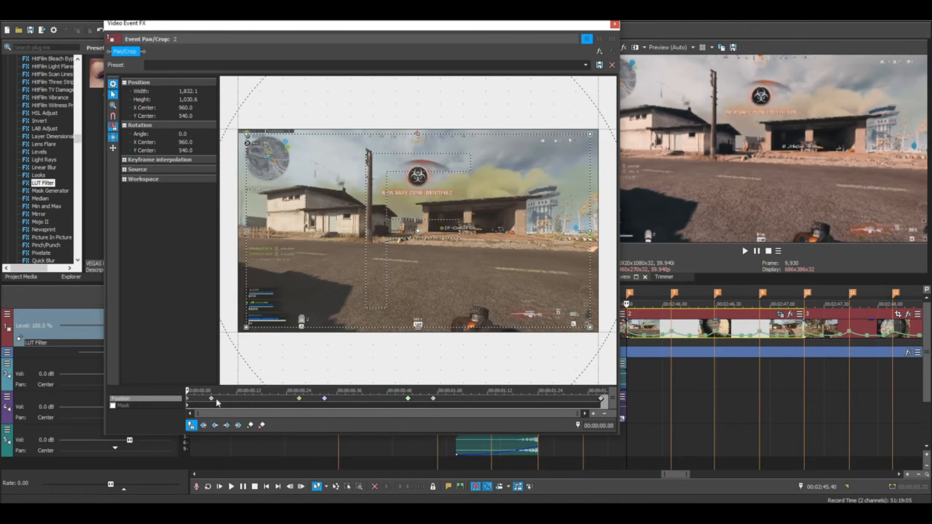
pyautogui.click(299, 398)
pyautogui.moveTo(246, 331); pyautogui.dragTo(255, 369)
pyautogui.click(211, 399)
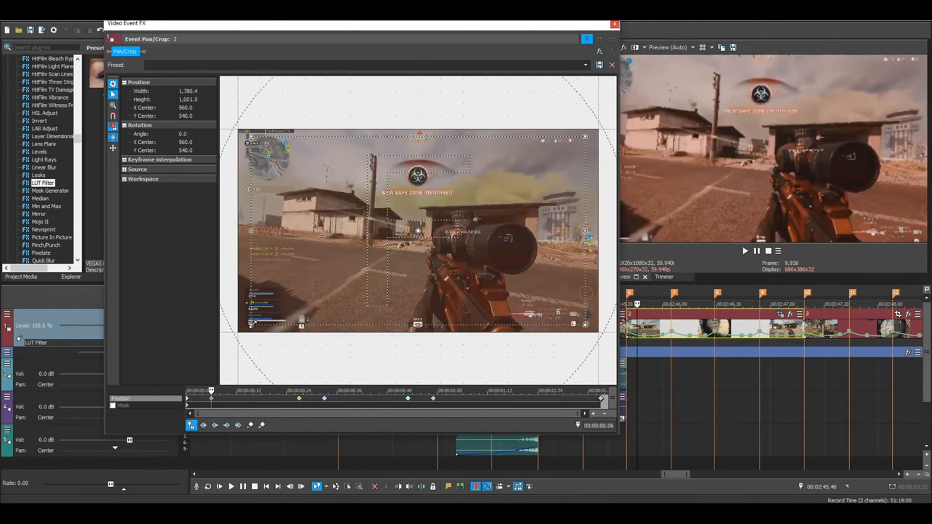
pyautogui.click(299, 399)
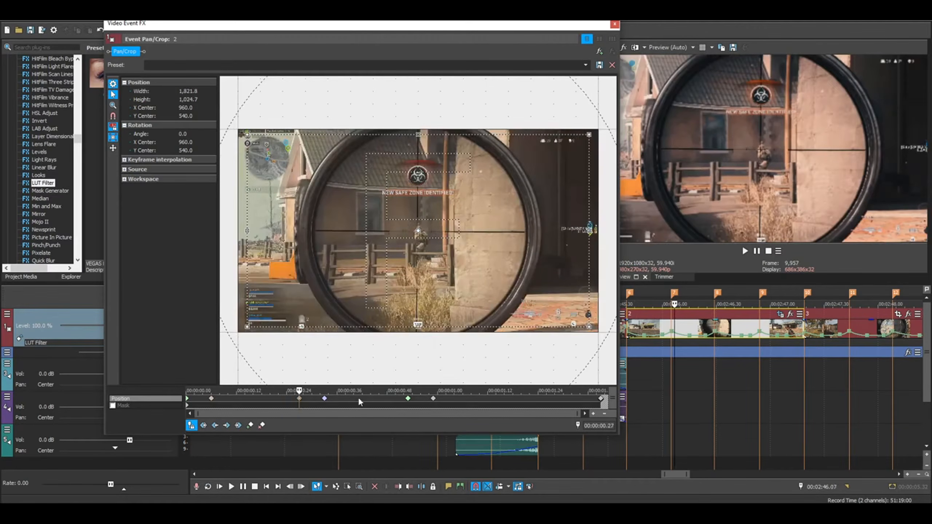
# Enlarge the crop frame on clip 2's 00:00:00.33 keyframe to about 1,882.1 by 1,058.7.
pyautogui.click(324, 398)
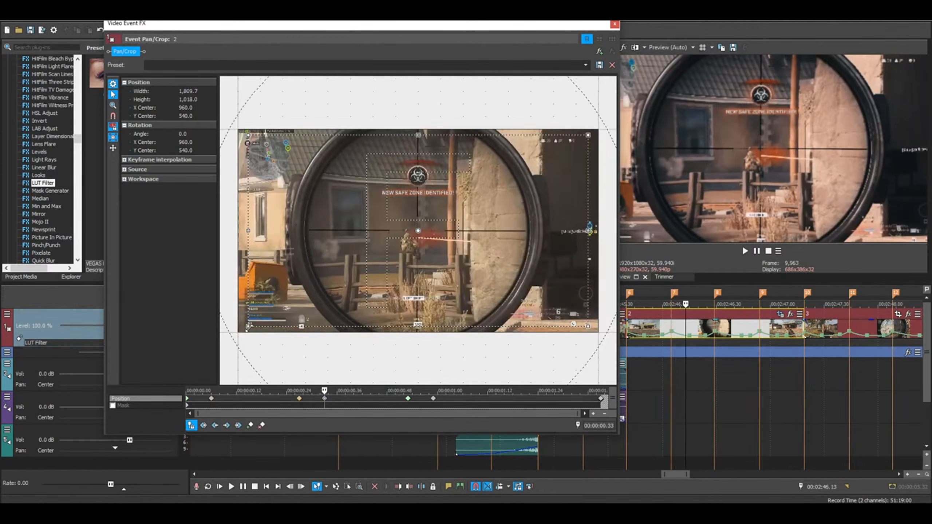
pyautogui.moveTo(248, 326); pyautogui.dragTo(240, 334)
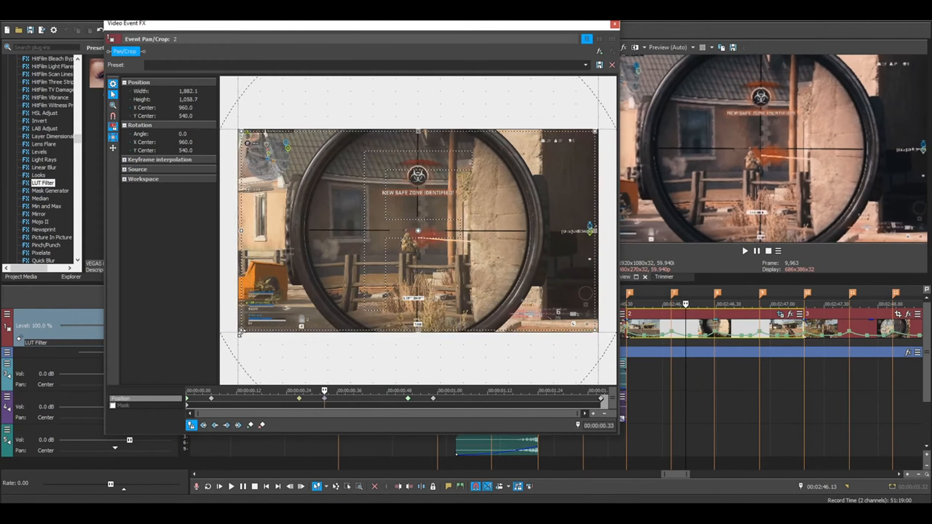
# Preview clip 2's zoom up to the 00:00:00.27 Pan/Crop keyframe, clear the timeline view, and compare the keyframe with the clip's first inner beat marker.
pyautogui.click(189, 401)
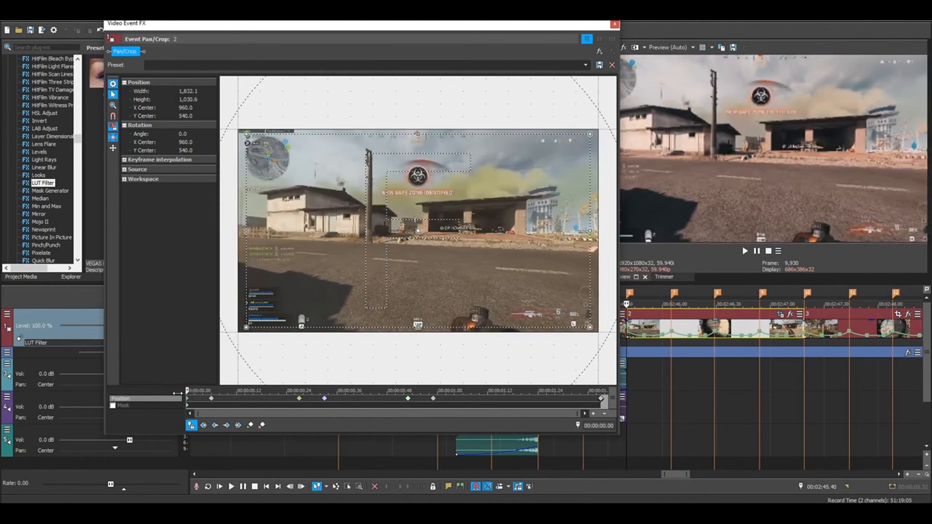
pyautogui.moveTo(187, 397); pyautogui.dragTo(299, 409)
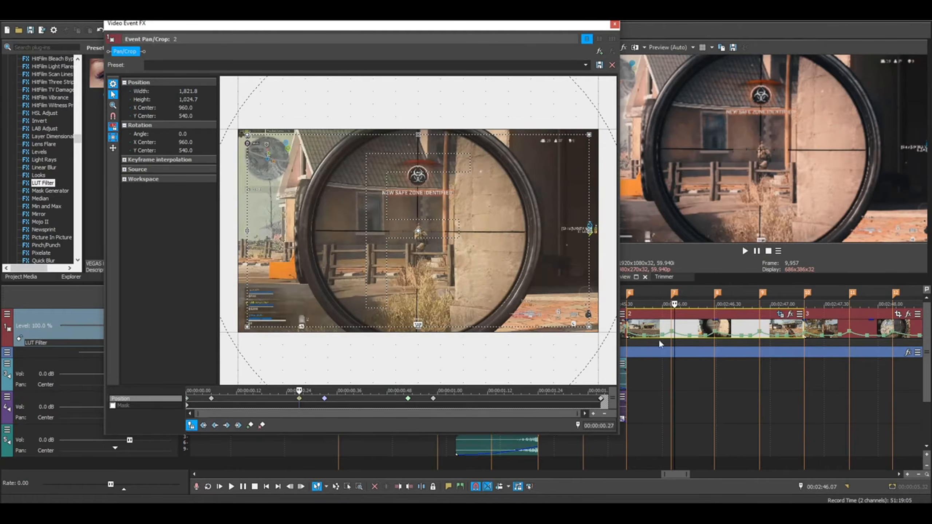
pyautogui.moveTo(449, 25); pyautogui.dragTo(351, 23)
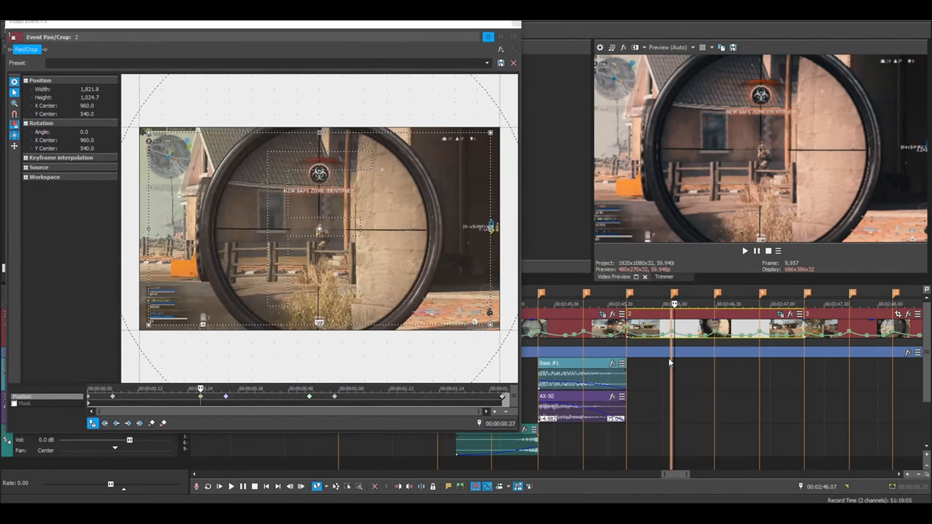
pyautogui.click(671, 362)
pyautogui.click(649, 362)
pyautogui.click(670, 363)
pyautogui.click(201, 397)
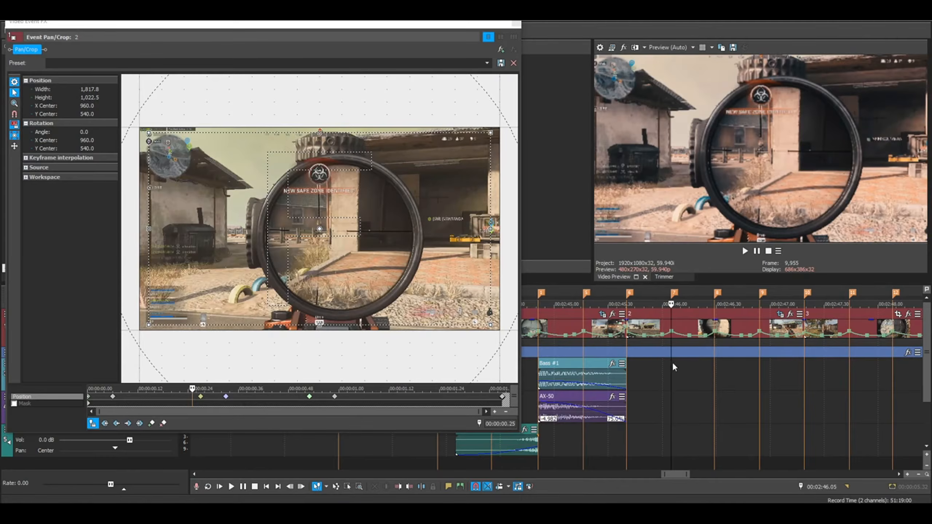
# Move clip 2's 00:00:00.27 and 00:00:00.33 Pan/Crop keyframes to 00:00:00.22 and 00:00:00.28, straddling the first inner beat marker.
pyautogui.scroll(5, 673, 362)
pyautogui.scroll(2, 600, 364)
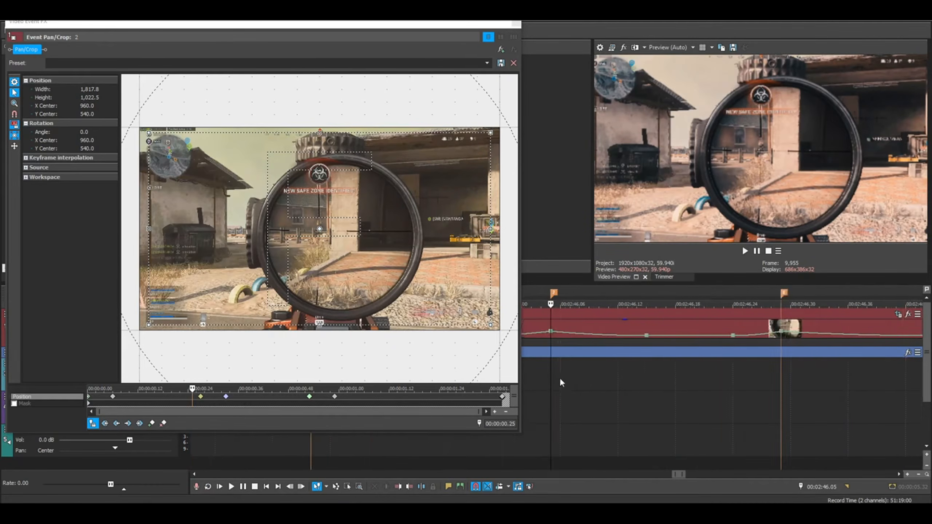
pyautogui.scroll(2, 560, 381)
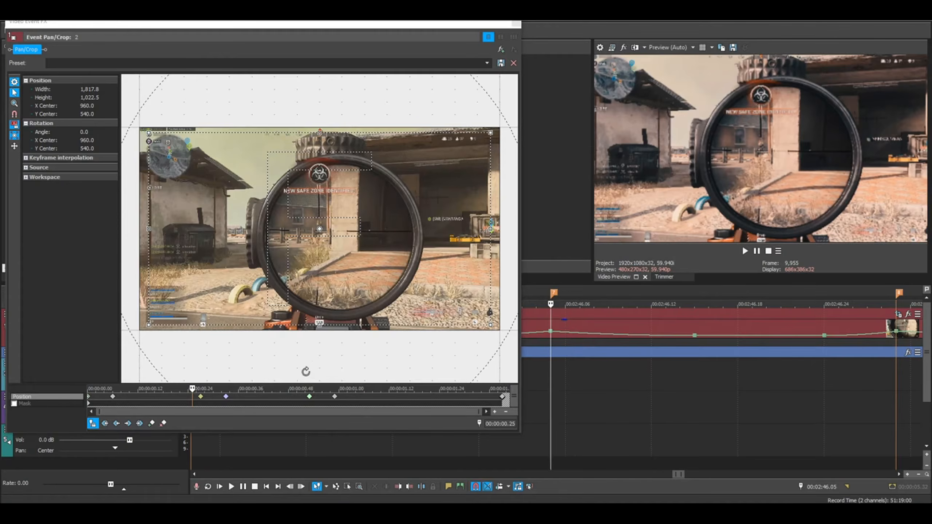
pyautogui.scroll(2, 555, 380)
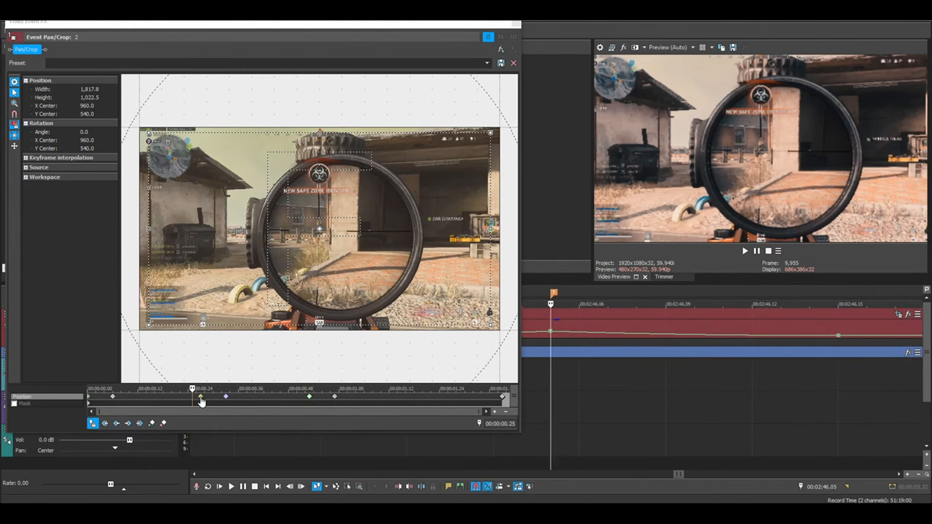
pyautogui.click(200, 397)
pyautogui.click(553, 372)
pyautogui.moveTo(226, 396); pyautogui.dragTo(195, 400)
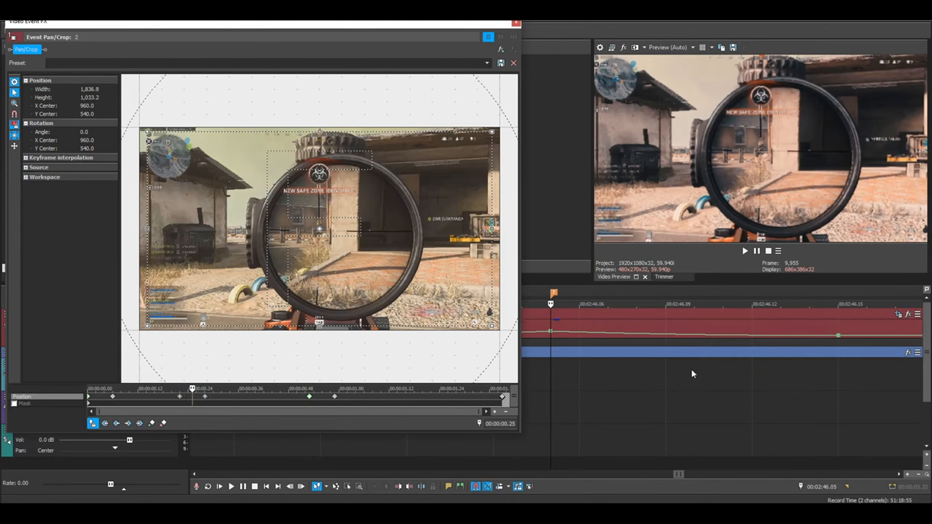
# Move clip 2's next pair of Pan/Crop keyframes to 00:00:00.46 and 00:00:00.52, straddling the following beat marker.
pyautogui.scroll(-3, 689, 366)
pyautogui.scroll(-2, 717, 393)
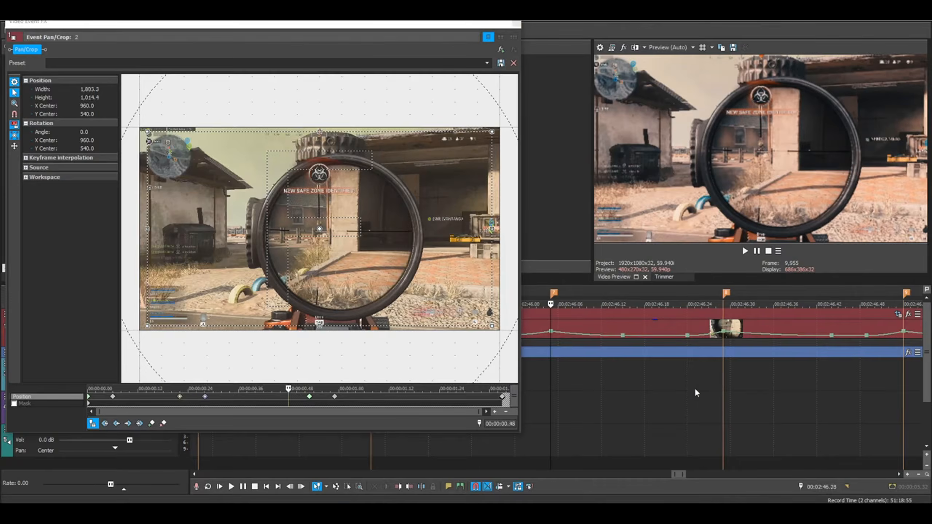
pyautogui.click(716, 382)
pyautogui.click(205, 397)
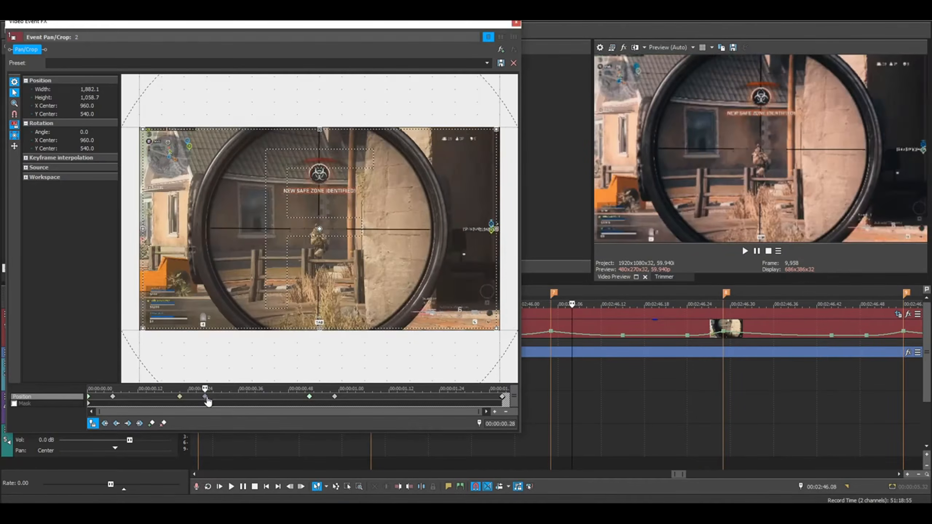
pyautogui.click(545, 367)
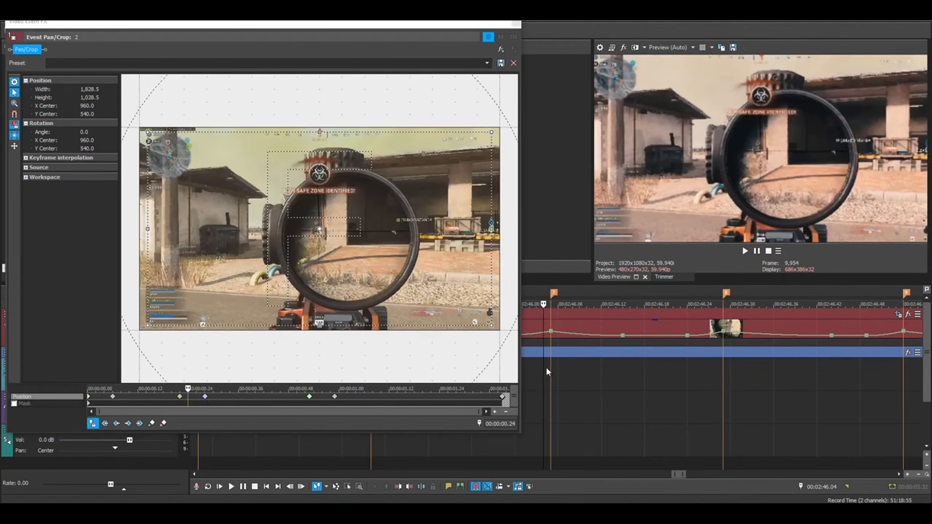
pyautogui.click(724, 367)
pyautogui.click(309, 399)
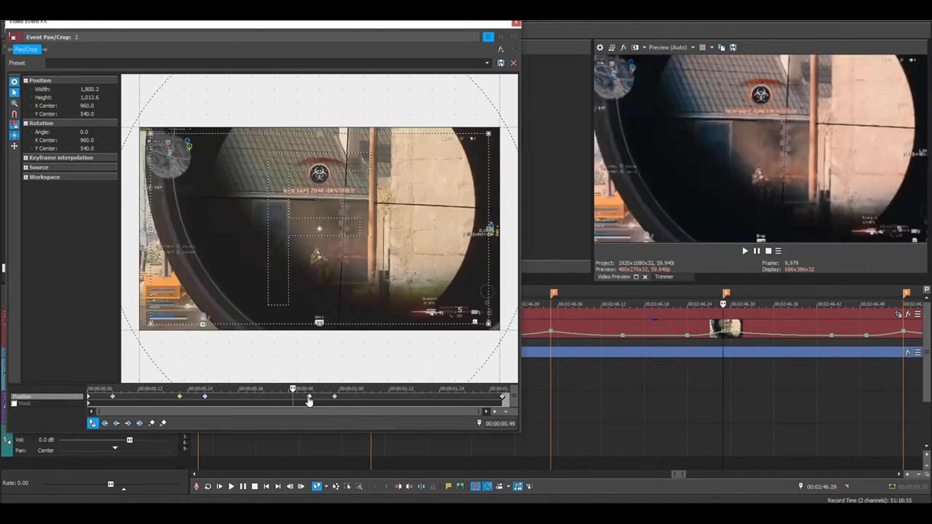
pyautogui.moveTo(335, 397); pyautogui.dragTo(306, 400)
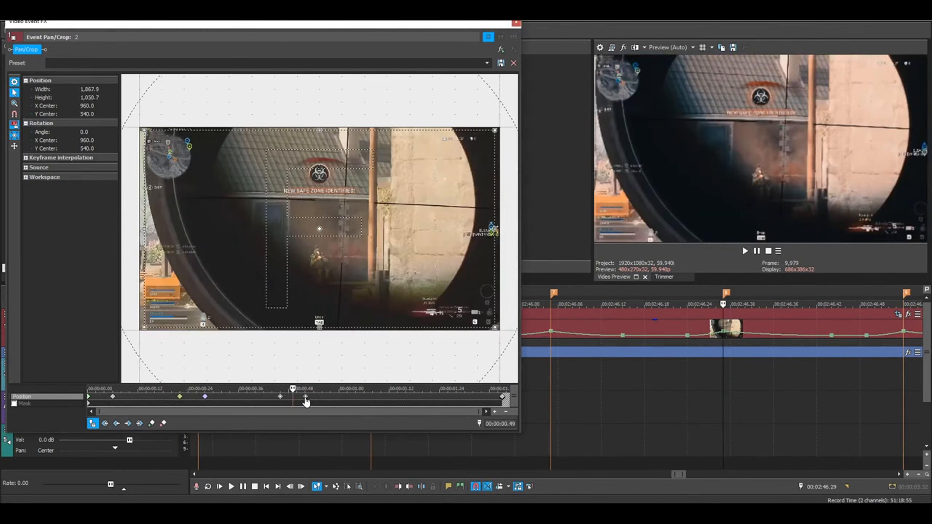
pyautogui.click(718, 304)
# Compare the 00:00:00.22 and 00:00:00.28 keyframes, and enlarge the crop frame on the 00:00:00.46 keyframe to about 1,902.8 by 1,070.3.
pyautogui.click(180, 397)
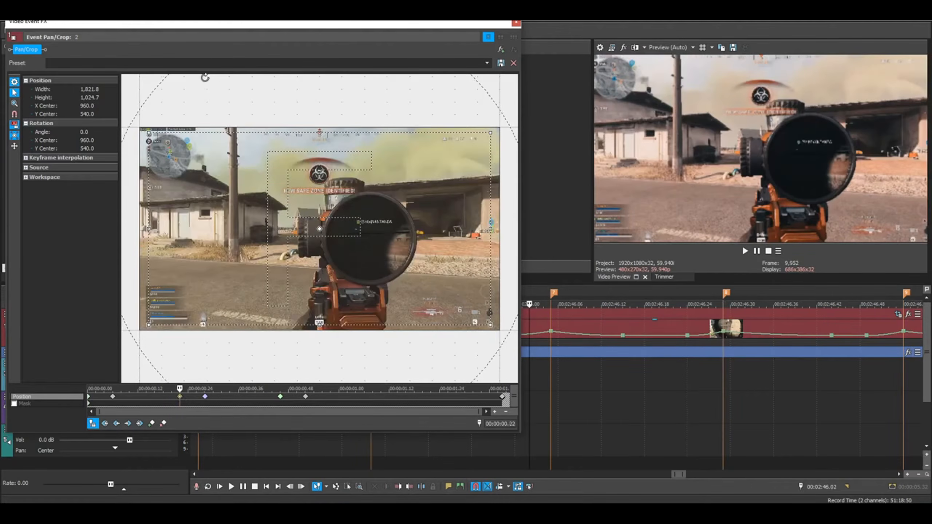
pyautogui.click(205, 397)
pyautogui.click(180, 396)
pyautogui.click(205, 396)
pyautogui.click(180, 397)
pyautogui.click(205, 396)
pyautogui.click(280, 398)
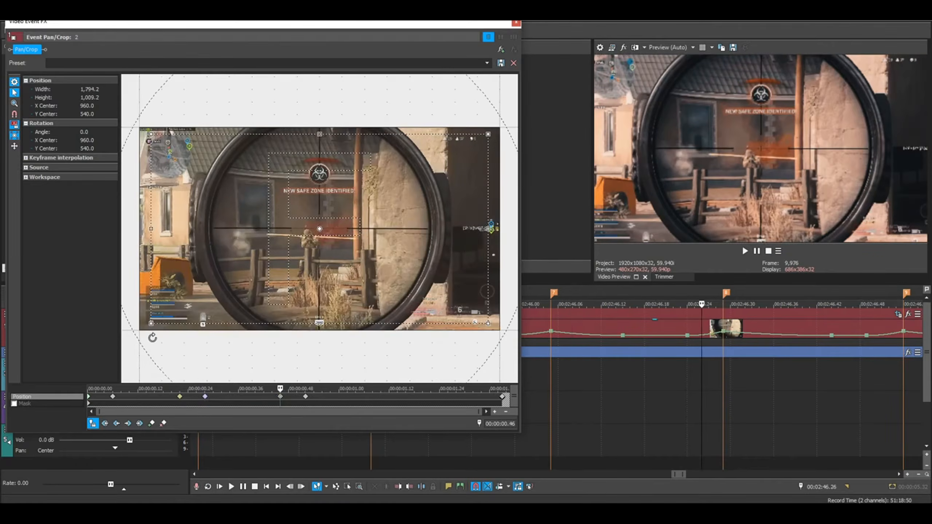
pyautogui.moveTo(145, 325); pyautogui.dragTo(138, 327)
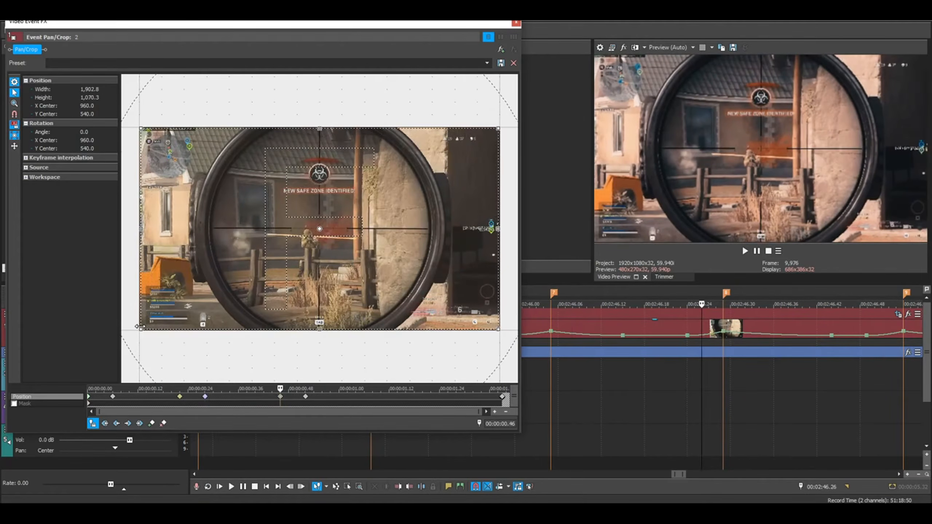
# Shrink the crop frame on clip 2's 00:00:00.52 keyframe to about 1,747.7 by 983.1, comparing it with the preceding keyframes.
pyautogui.click(205, 397)
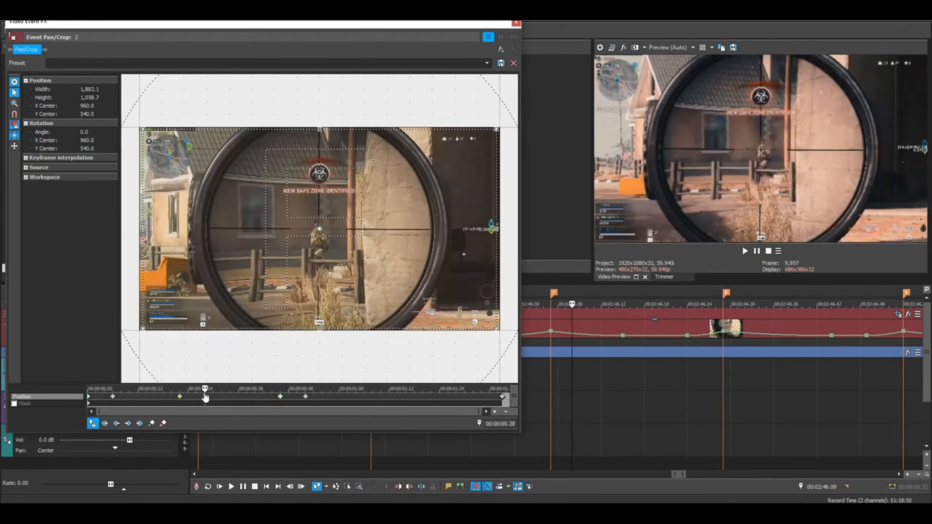
pyautogui.click(280, 396)
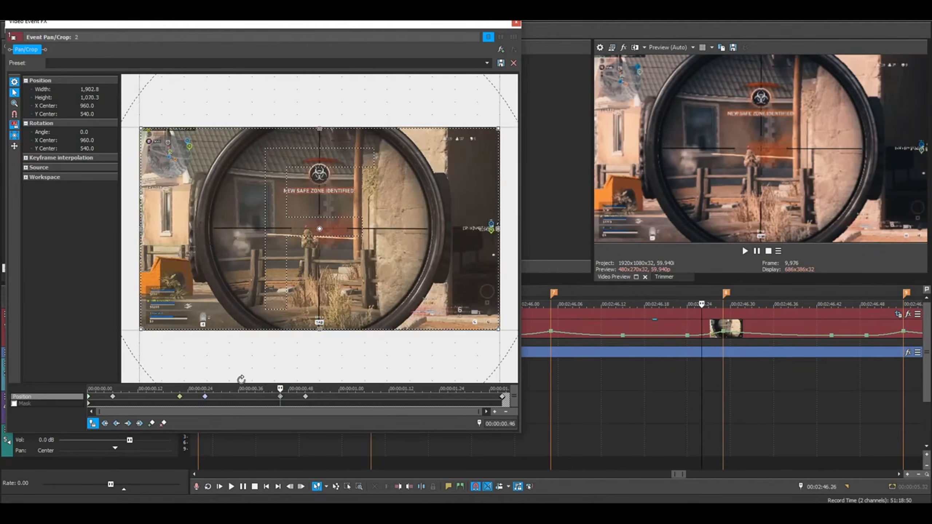
pyautogui.click(305, 397)
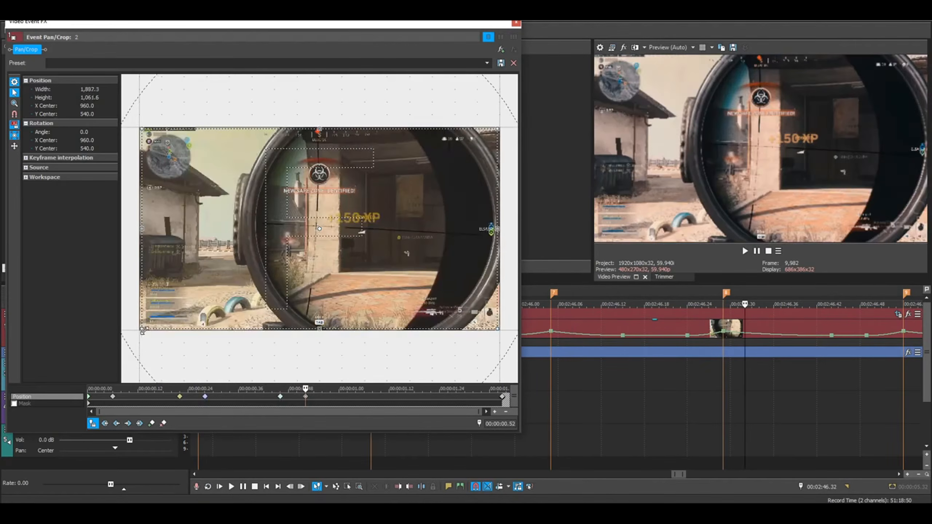
pyautogui.moveTo(162, 324); pyautogui.dragTo(156, 331)
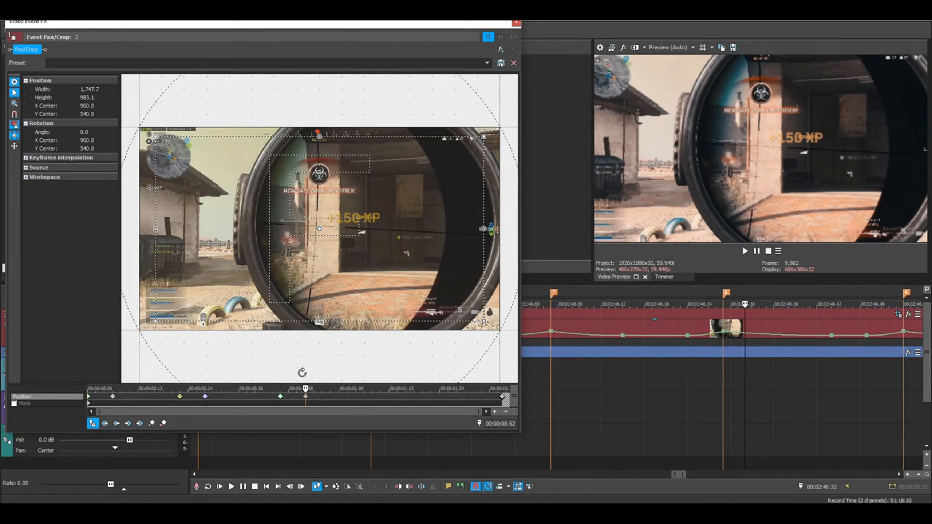
# Close the Pan/Crop window and play back clip 2 from its start to review the zooms against the music.
pyautogui.click(516, 23)
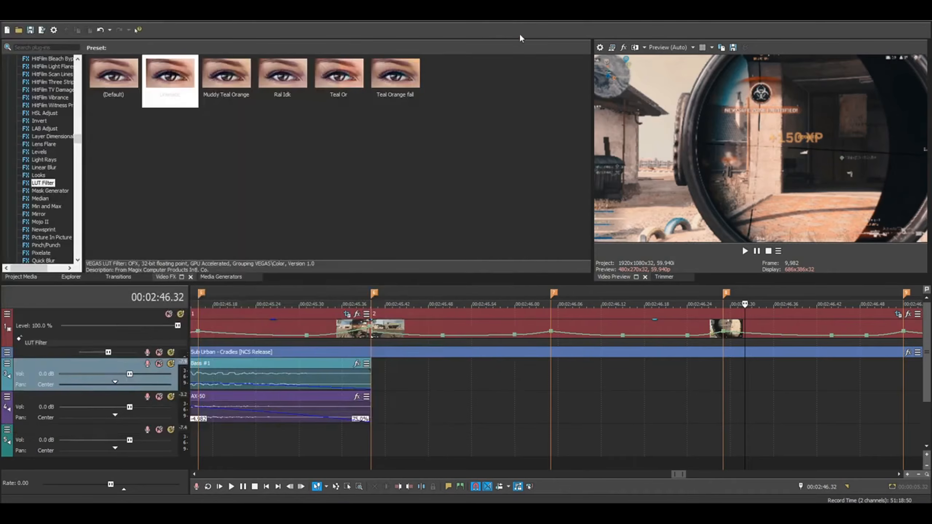
pyautogui.scroll(-5, 593, 425)
pyautogui.click(456, 348)
pyautogui.press('space')
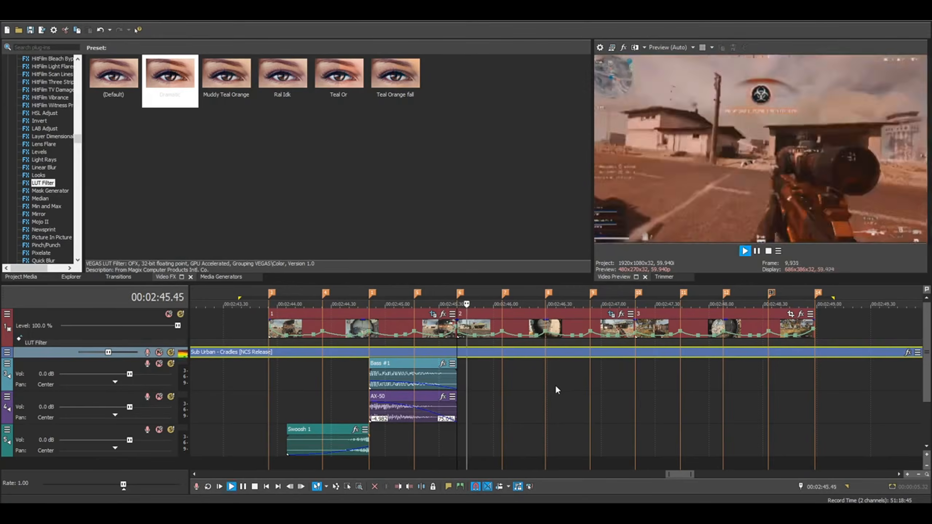
pyautogui.press('space')
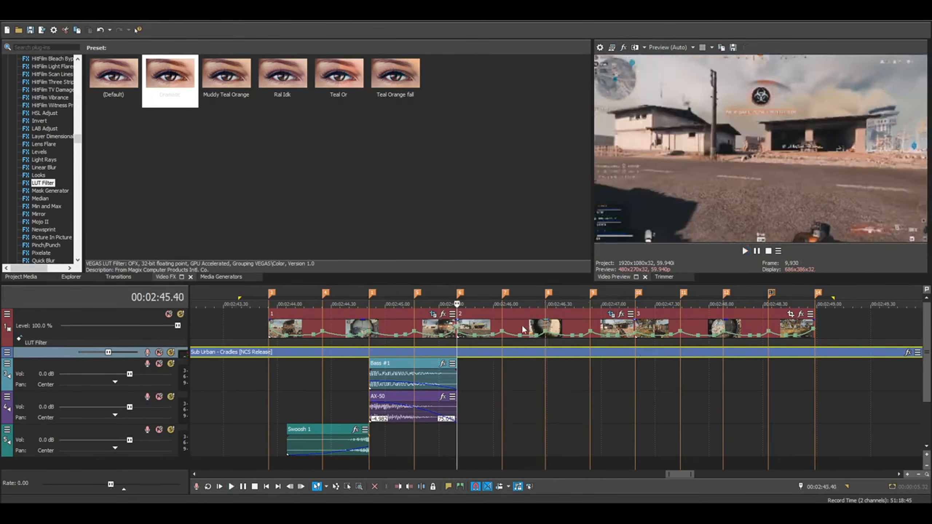
# Reopen clip 2's Pan/Crop settings, review the earlier keyframes, and move a keyframe from the clip's end to 00:00:01.33.
pyautogui.click(521, 325)
pyautogui.click(613, 316)
pyautogui.click(611, 314)
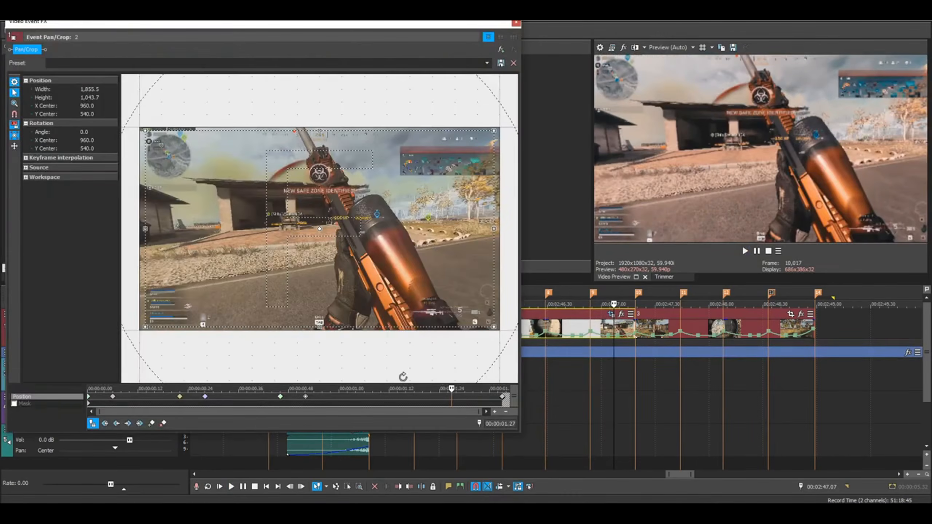
pyautogui.click(280, 398)
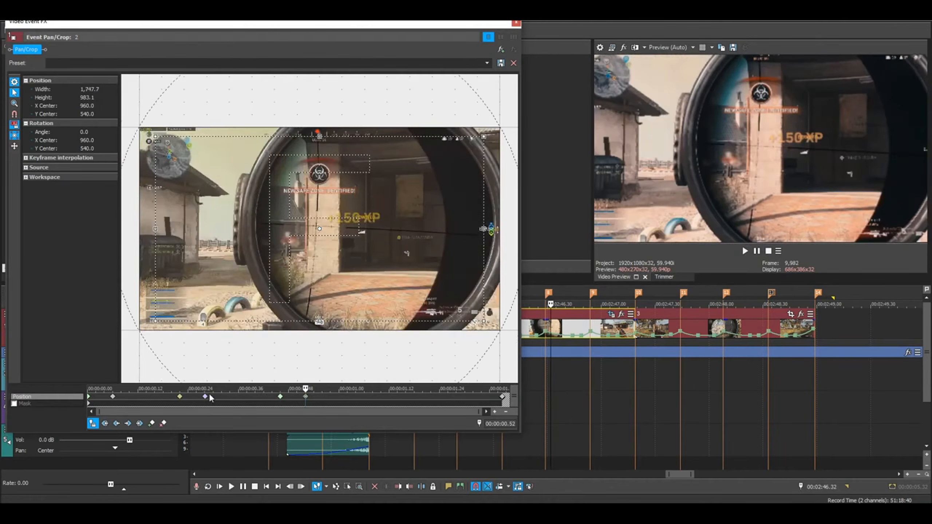
pyautogui.click(205, 396)
pyautogui.press('Home')
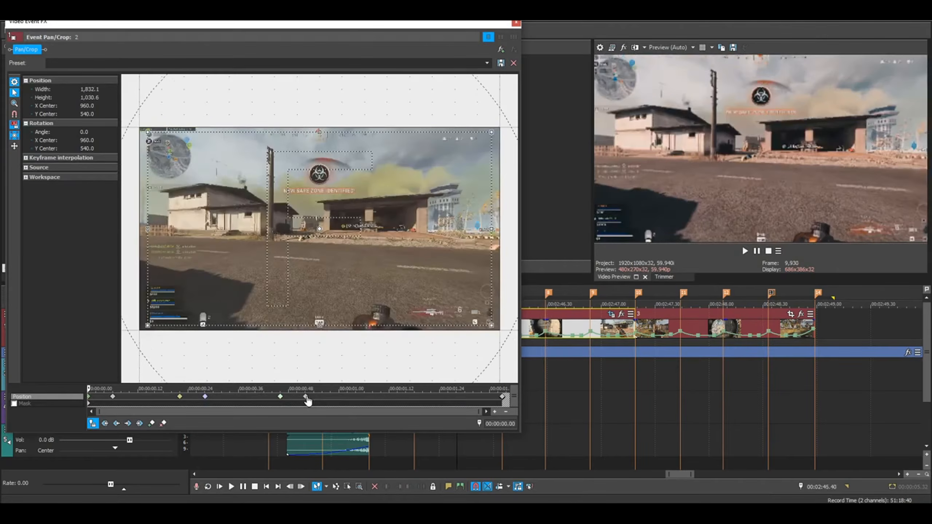
pyautogui.click(306, 397)
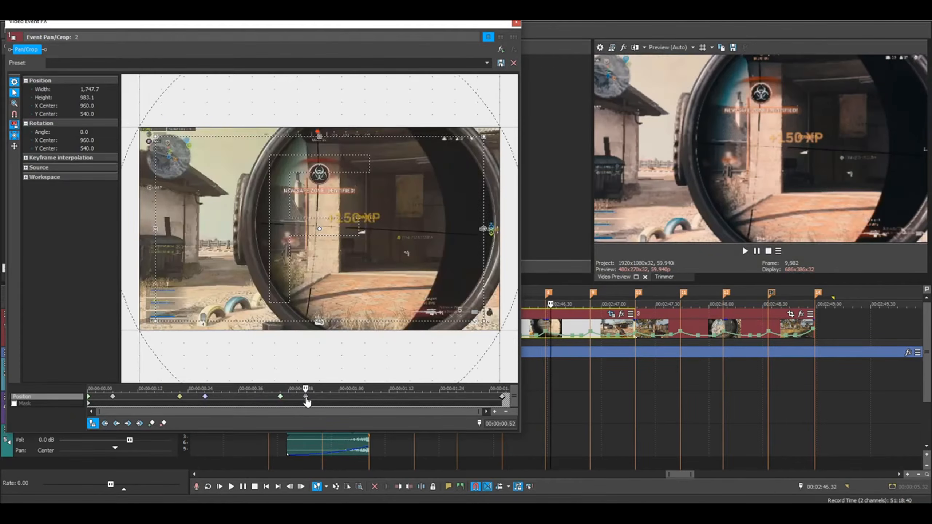
pyautogui.moveTo(504, 397); pyautogui.dragTo(477, 397)
pyautogui.click(477, 397)
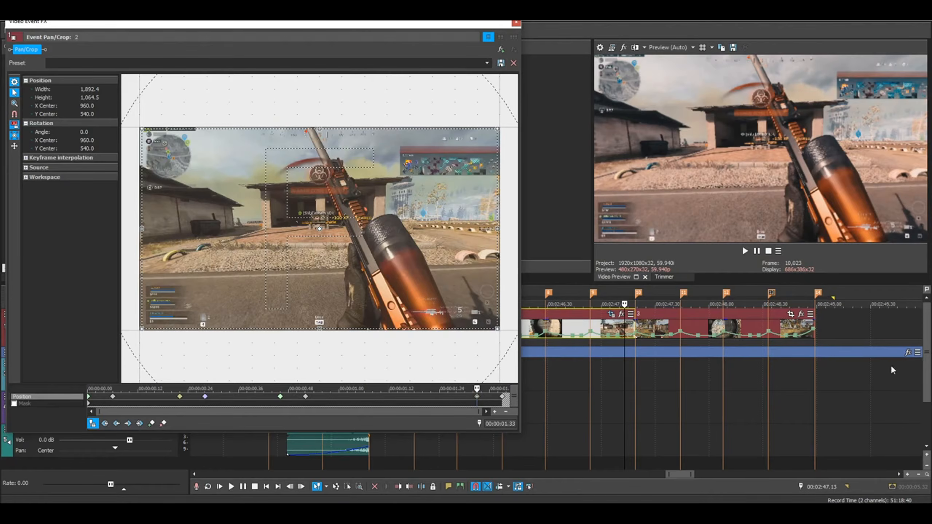
# Compare the crop frames on clip 2's first, 00:00:00.52, 00:00:01.33 and final Pan/Crop keyframes.
pyautogui.press('Home')
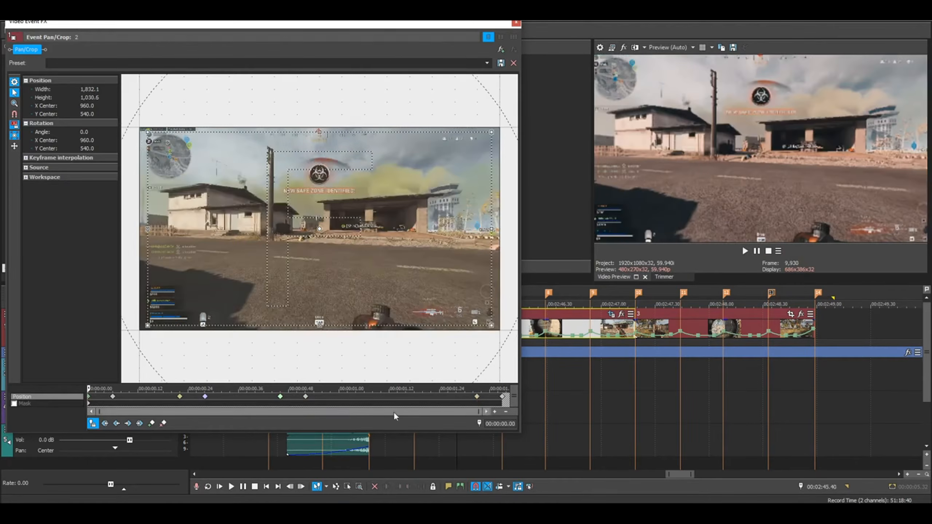
pyautogui.click(306, 397)
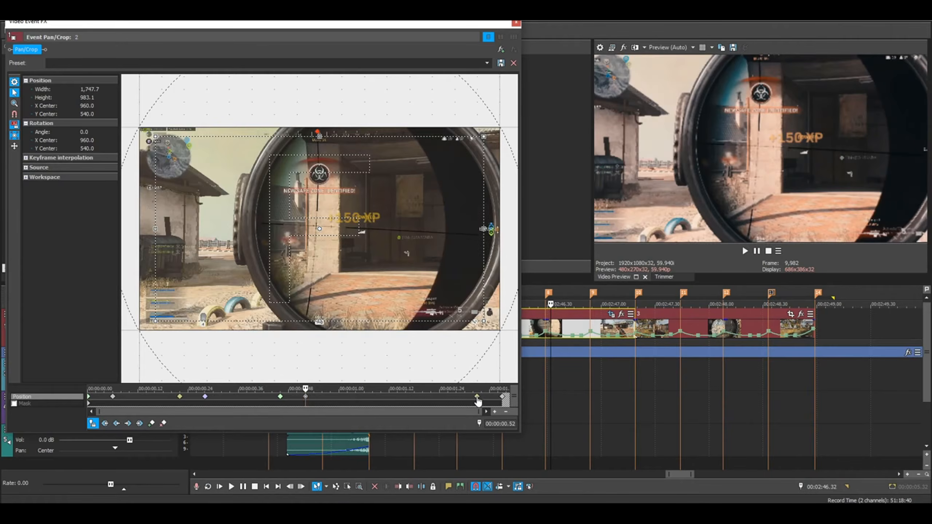
pyautogui.press('Right')
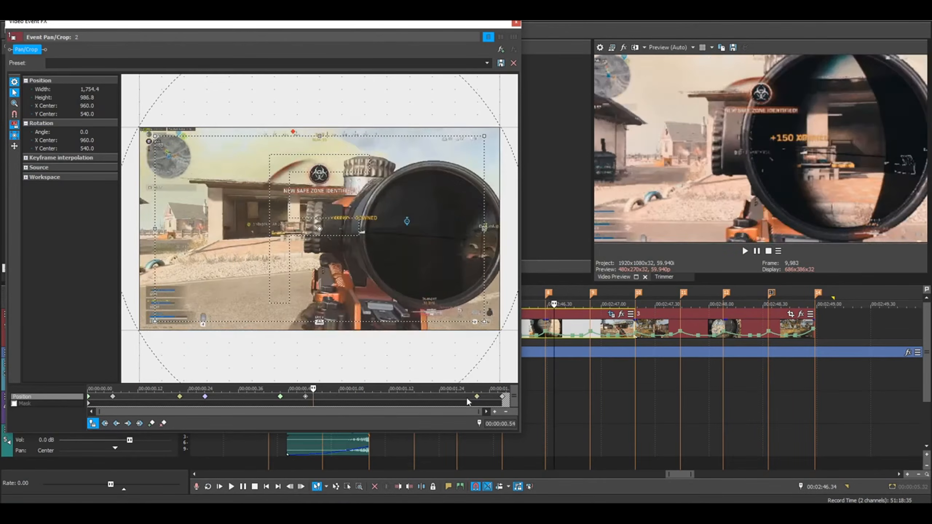
pyautogui.press('Left')
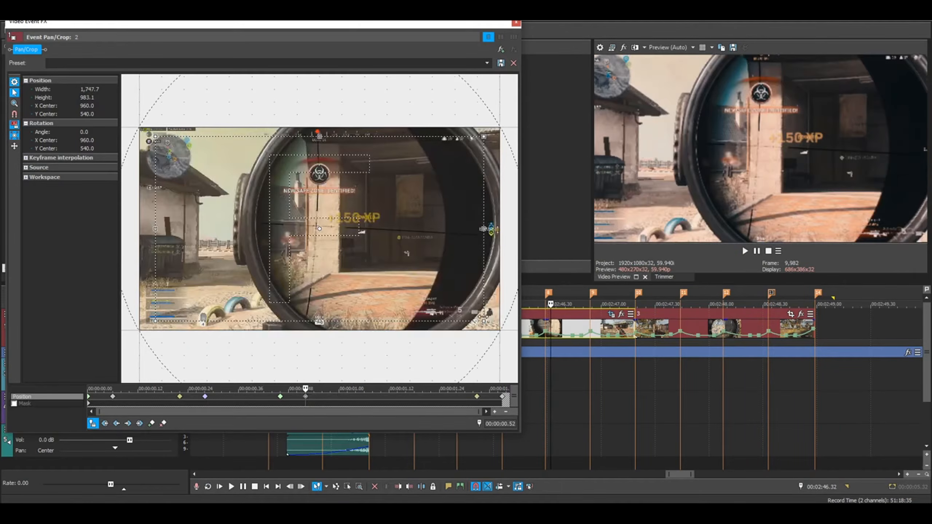
pyautogui.click(477, 397)
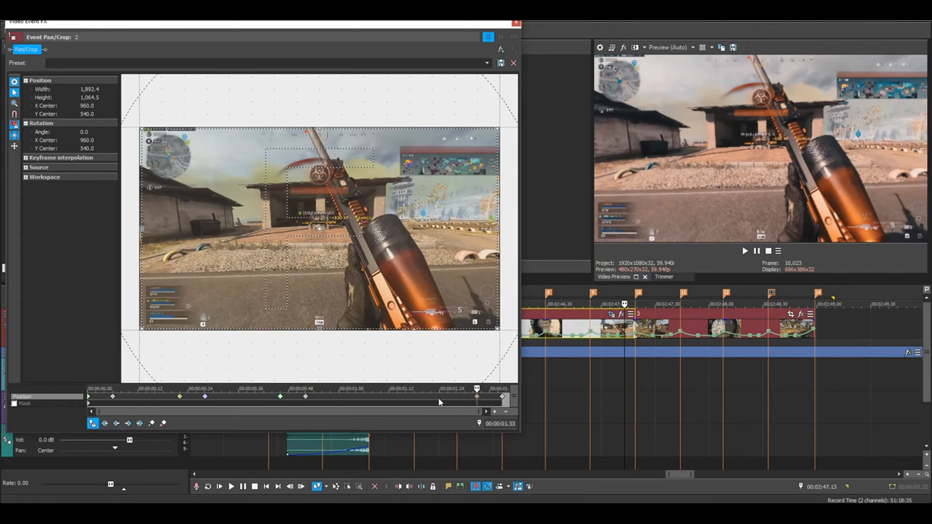
pyautogui.click(503, 396)
pyautogui.click(477, 396)
pyautogui.press('Home')
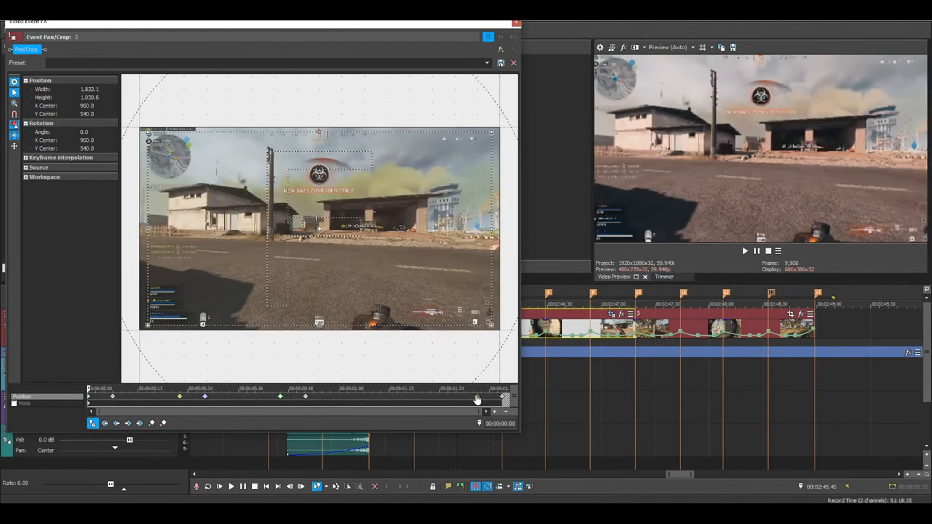
pyautogui.click(477, 396)
pyautogui.click(306, 396)
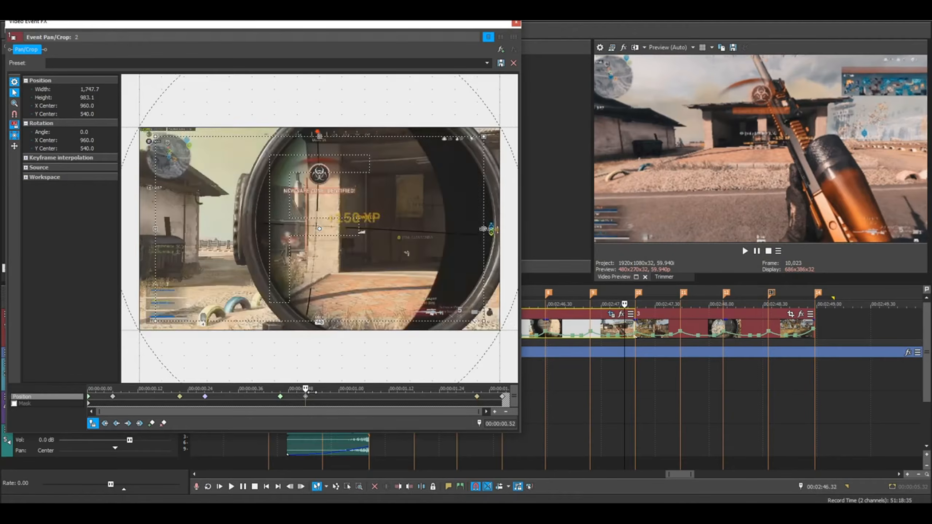
# Compare the crop frames of clip 2's 00:00:00.52 and 00:00:01.33 keyframes, check the latter's interpolation type, and close the Pan/Crop window.
pyautogui.click(477, 397)
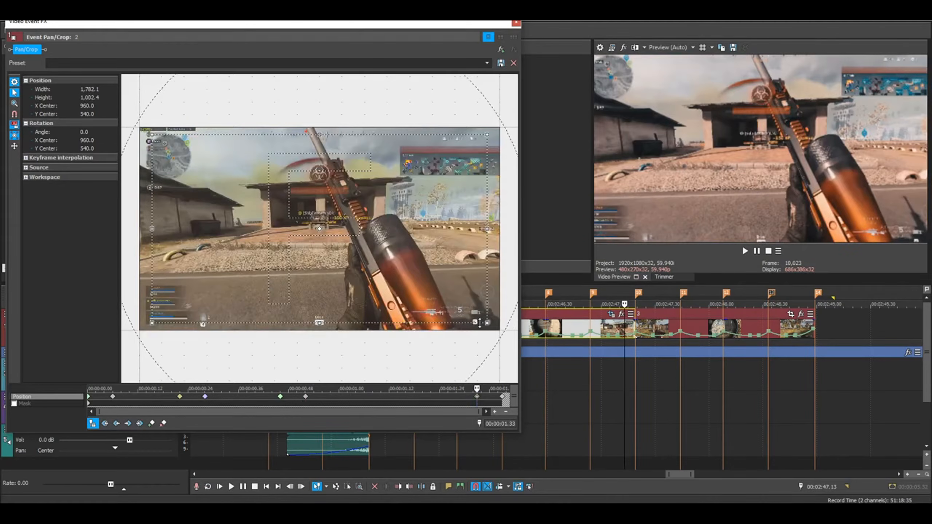
pyautogui.click(306, 396)
pyautogui.click(476, 396)
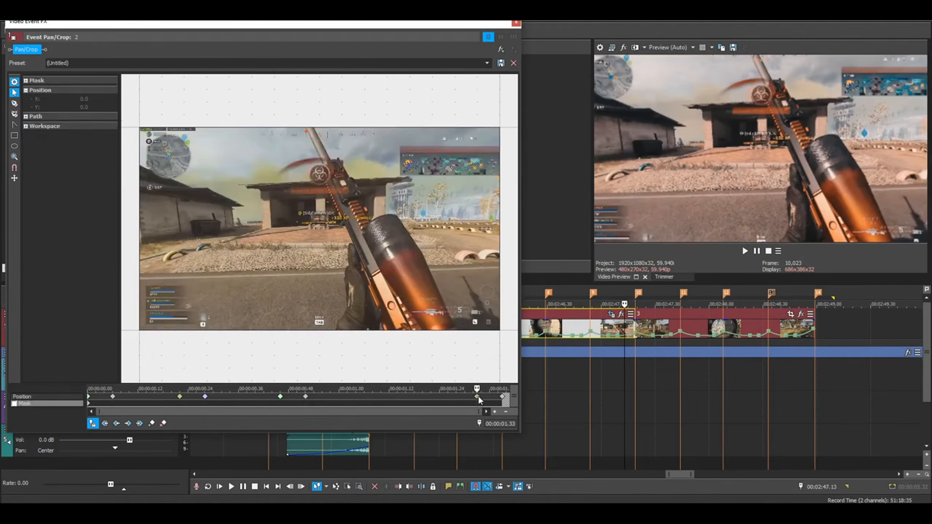
pyautogui.click(306, 396)
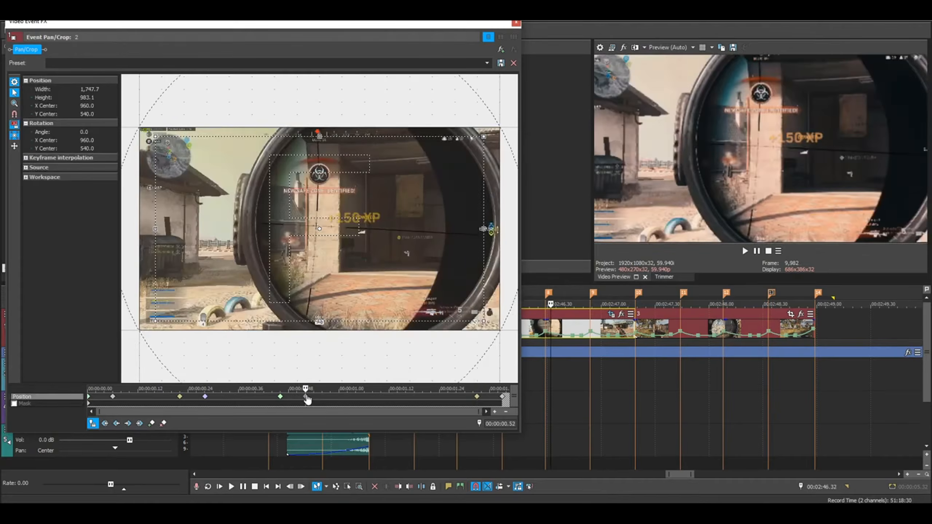
pyautogui.moveTo(306, 396); pyautogui.dragTo(503, 397)
pyautogui.rightClick(485, 306)
pyautogui.click(496, 312)
pyautogui.rightClick(477, 397)
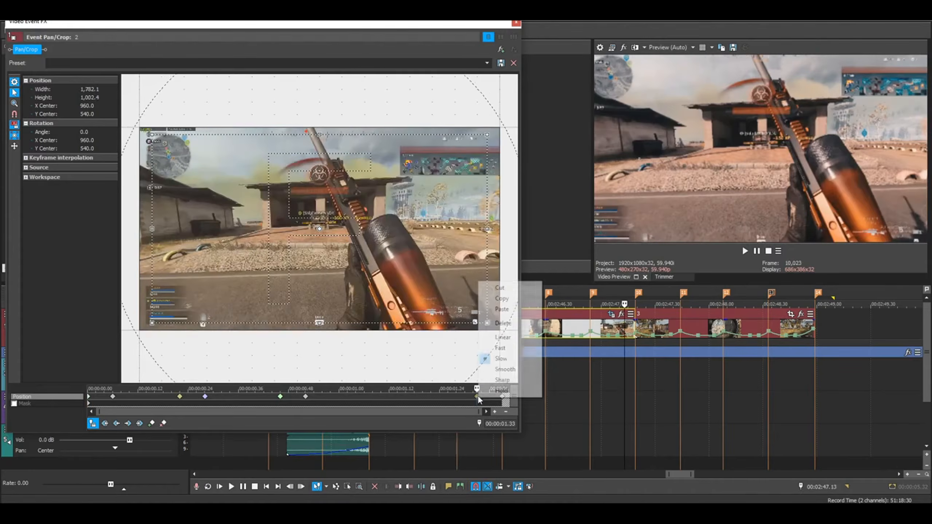
pyautogui.click(517, 23)
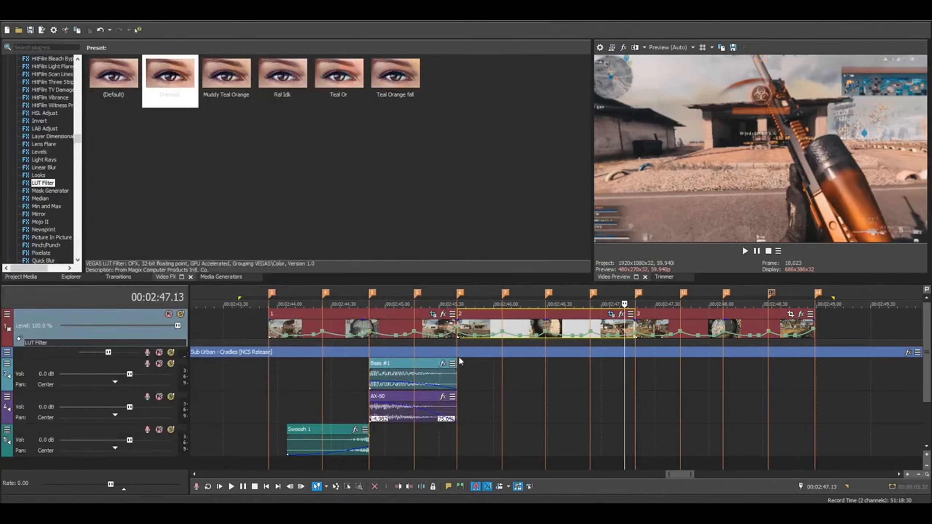
# Play back the timeline from the end of clip 1 into clip 3, ending at the start of clip 3.
pyautogui.click(446, 332)
pyautogui.press('space')
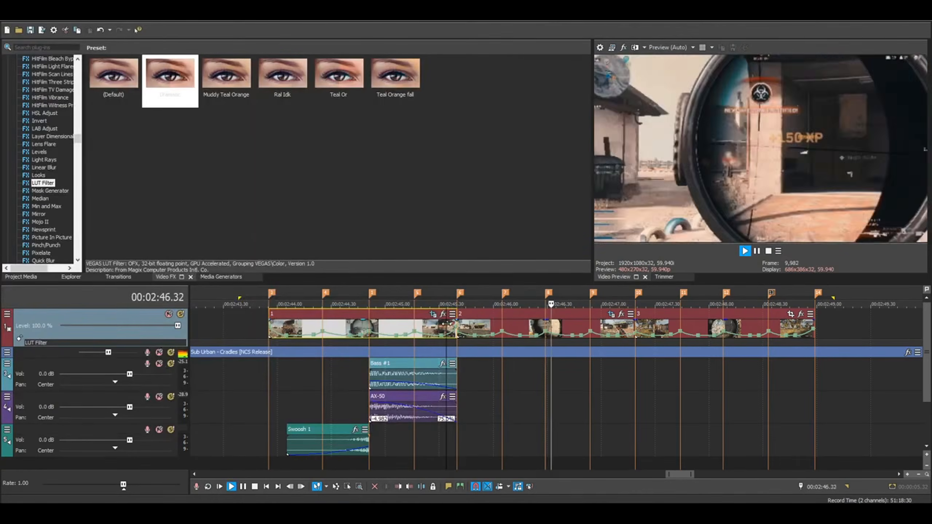
pyautogui.press('space')
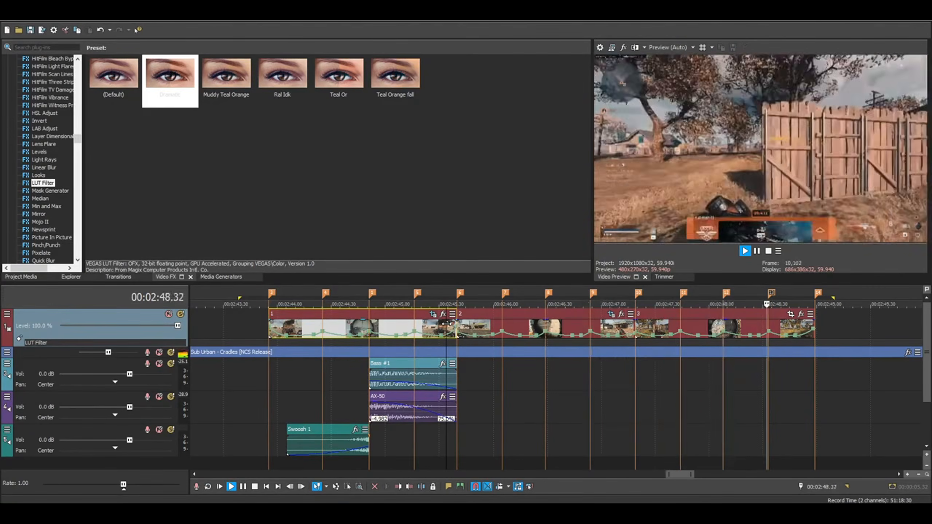
pyautogui.click(641, 370)
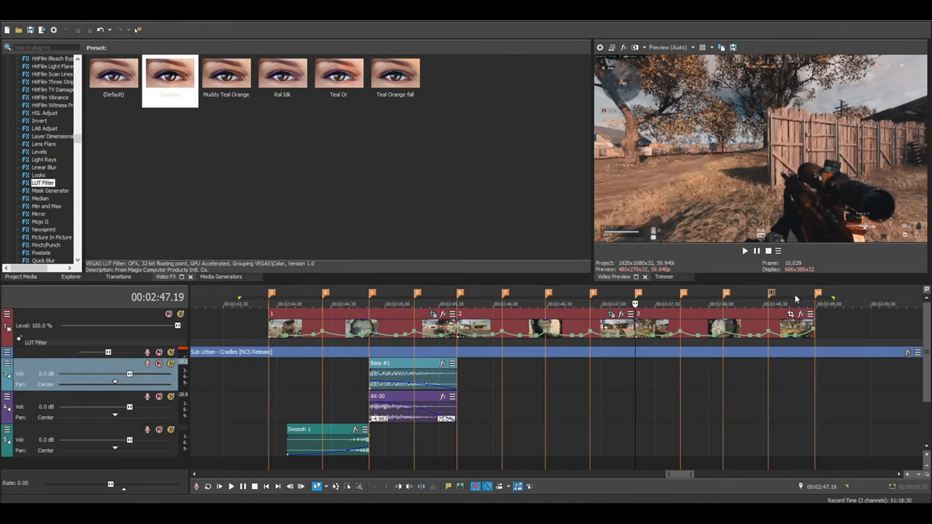
# Check clip 3's Pan/Crop settings for existing position keyframes and close them.
pyautogui.click(778, 332)
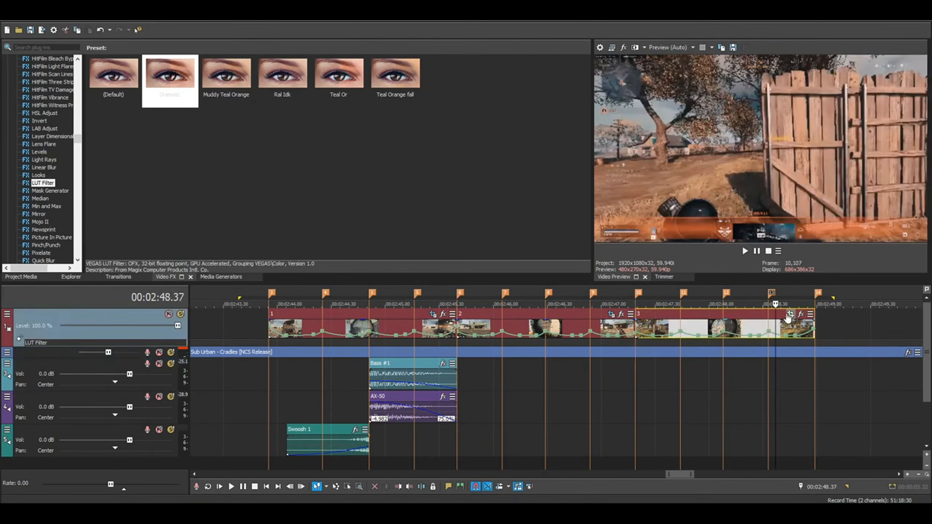
pyautogui.click(802, 314)
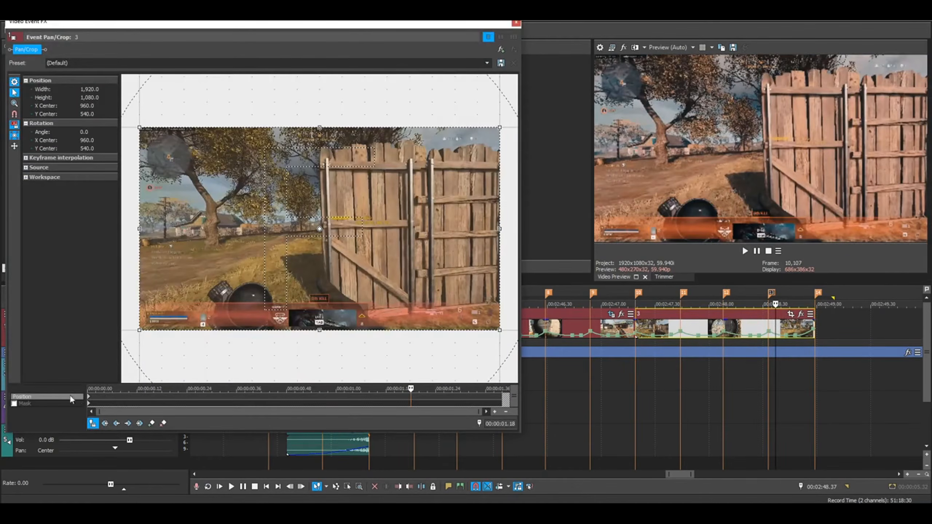
pyautogui.click(516, 23)
# Check the frames at the beat markers in clips 2 and 3 and briefly expand the music track to view its waveform.
pyautogui.click(659, 390)
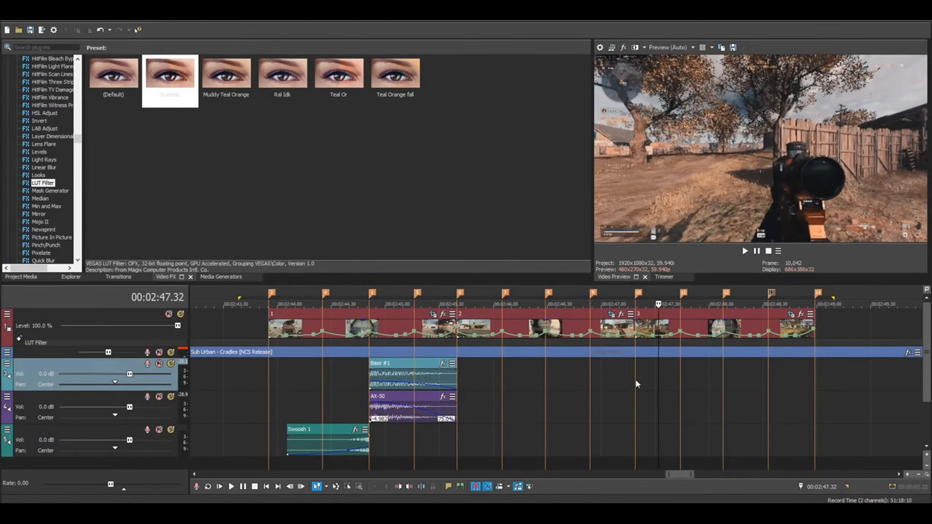
pyautogui.click(638, 368)
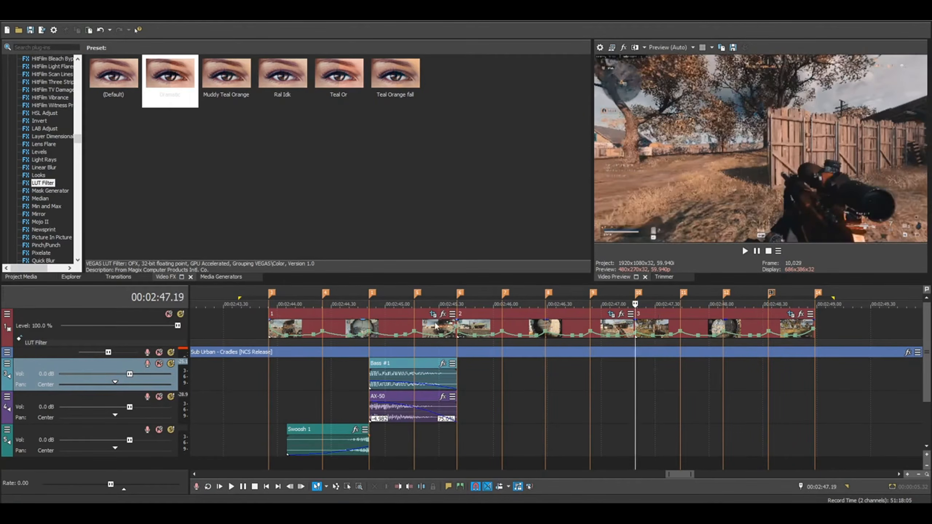
pyautogui.click(508, 359)
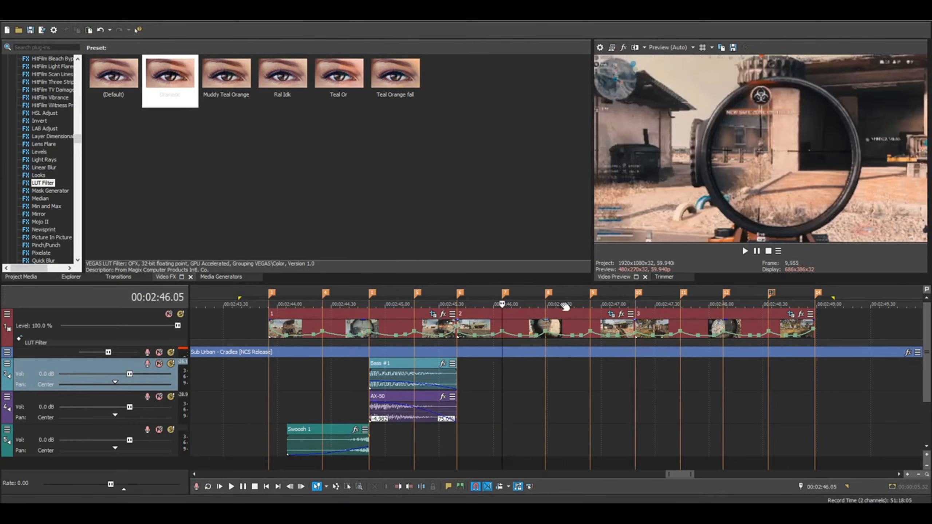
pyautogui.click(548, 370)
pyautogui.click(591, 373)
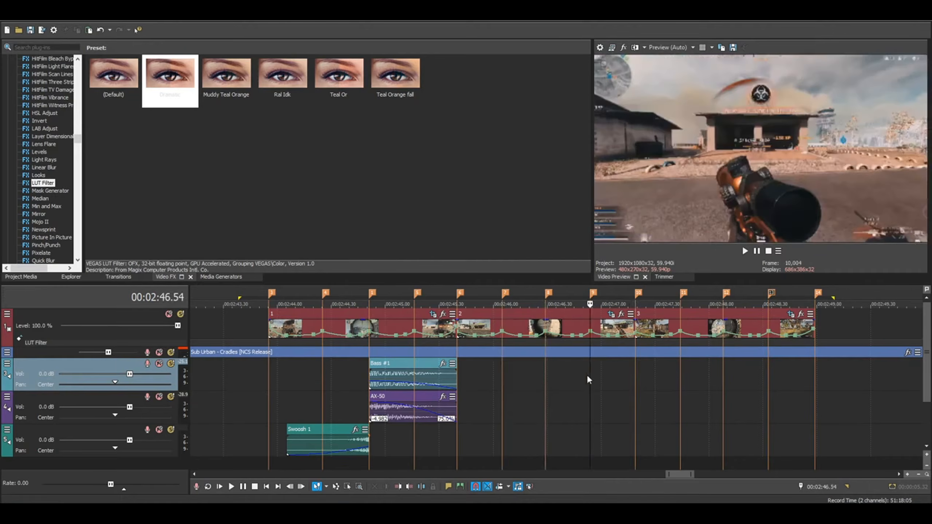
pyautogui.moveTo(76, 358); pyautogui.dragTo(72, 393)
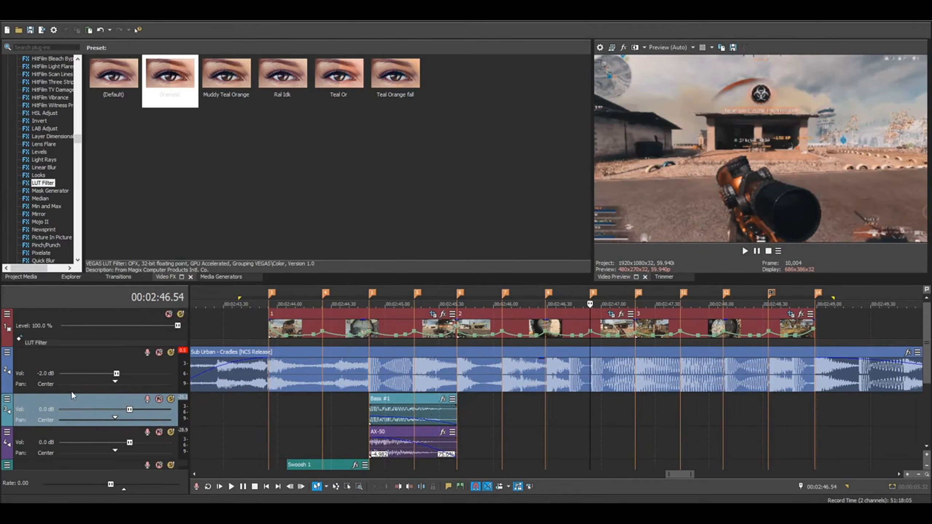
pyautogui.moveTo(72, 395); pyautogui.dragTo(81, 353)
# Copy clip 1 and paste its event attributes onto clip 3 so it gets the same Pan/Crop keyframes.
pyautogui.click(395, 330)
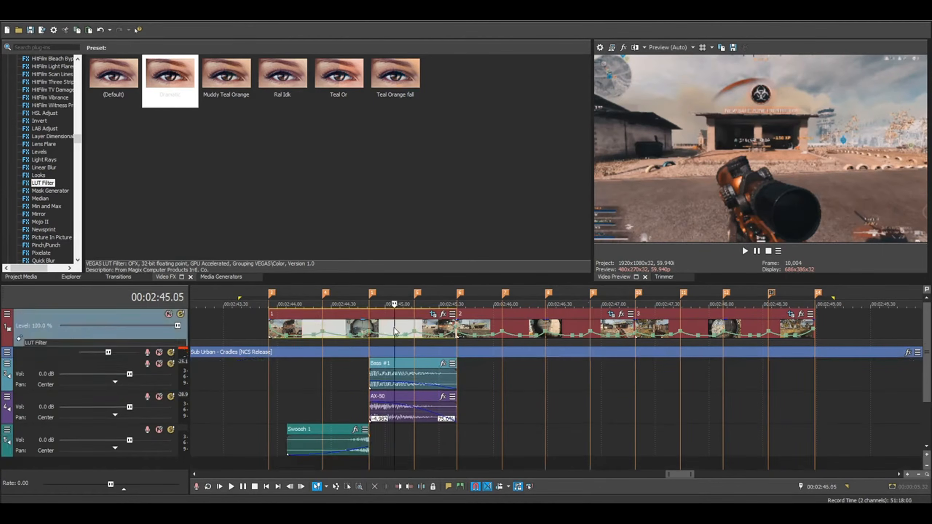
pyautogui.rightClick(395, 330)
pyautogui.click(477, 217)
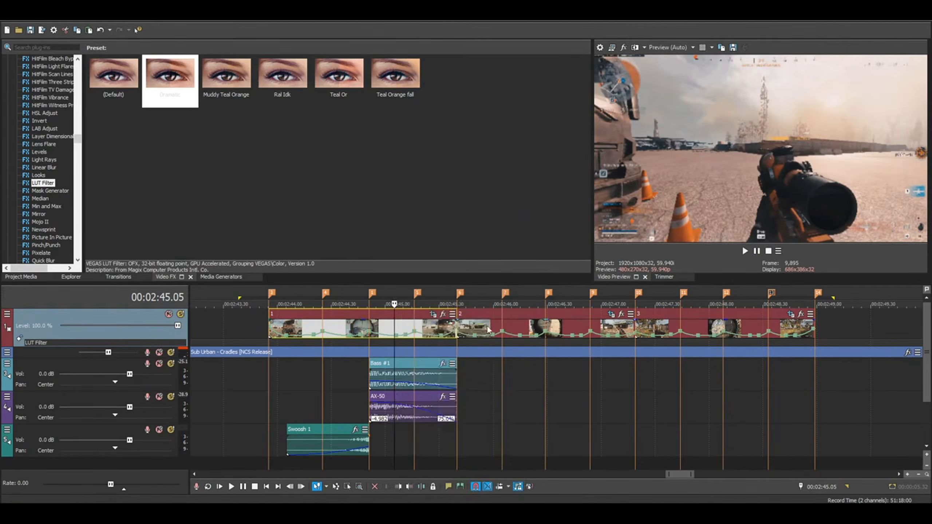
pyautogui.rightClick(488, 329)
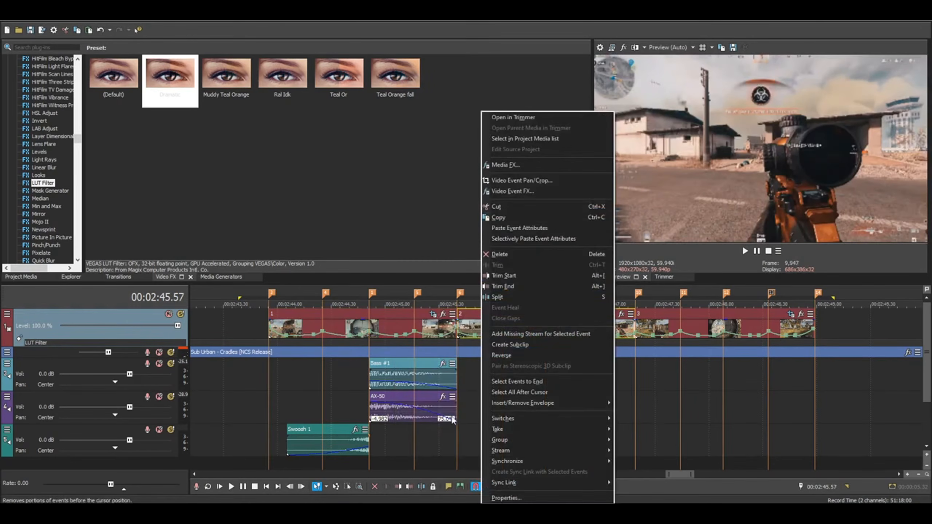
pyautogui.click(468, 358)
pyautogui.click(675, 375)
pyautogui.click(795, 314)
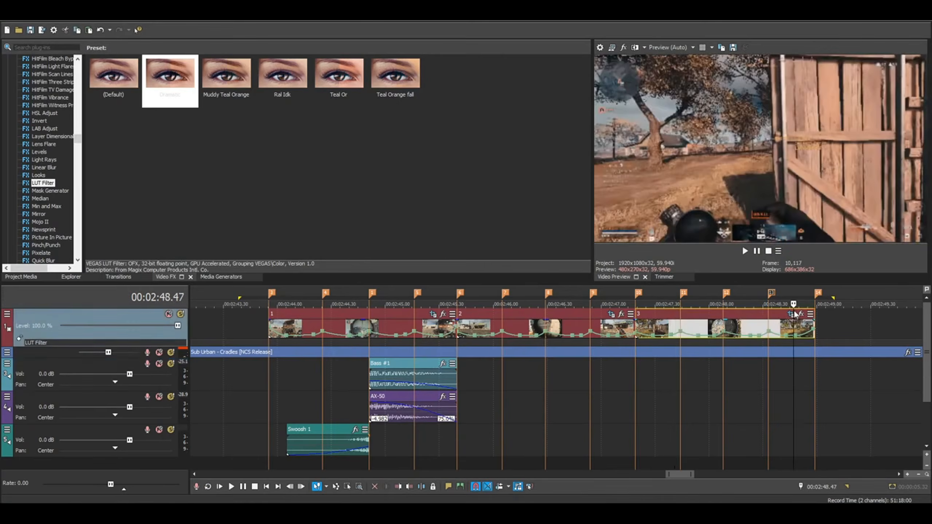
# Review the crop frames of all of clip 3's Pan/Crop keyframes from 00:00:00.22 to the end, and close the window.
pyautogui.click(791, 314)
pyautogui.moveTo(302, 26); pyautogui.dragTo(417, 25)
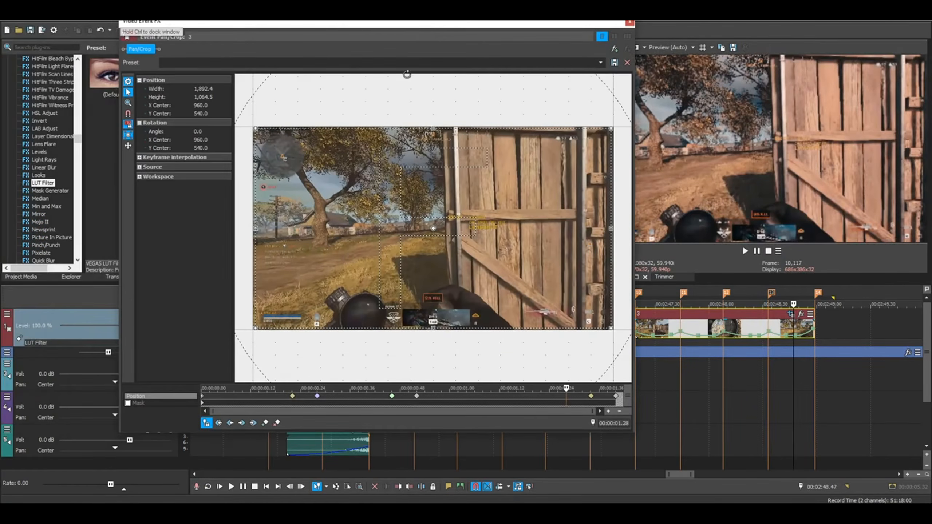
pyautogui.click(292, 402)
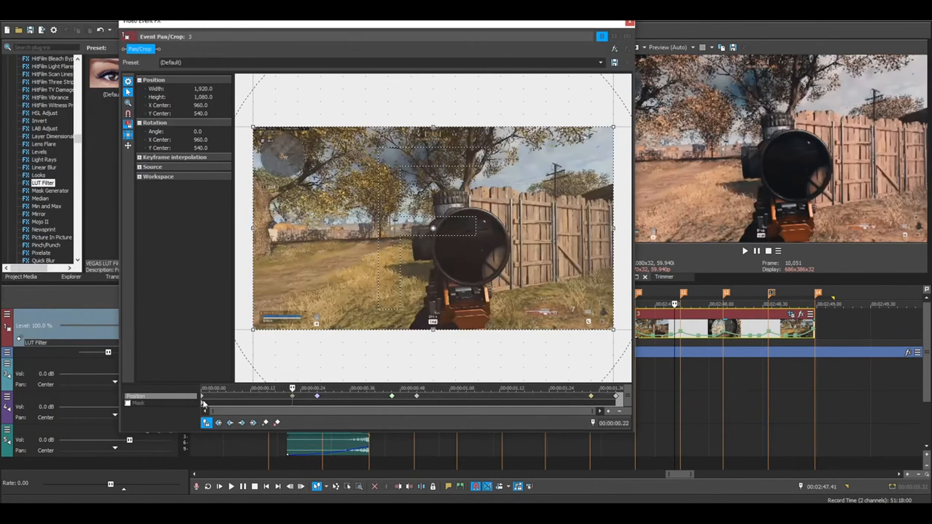
pyautogui.click(318, 399)
pyautogui.click(292, 400)
pyautogui.click(317, 400)
pyautogui.click(392, 397)
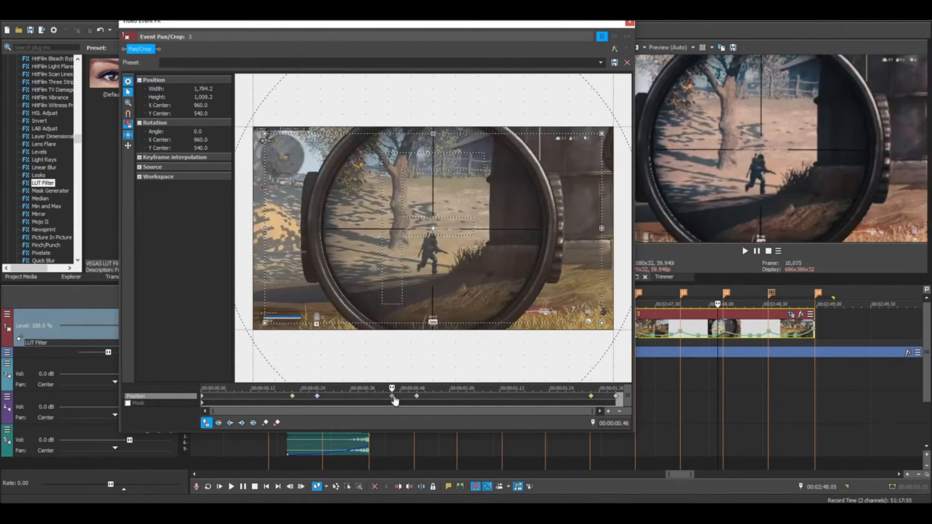
pyautogui.click(417, 396)
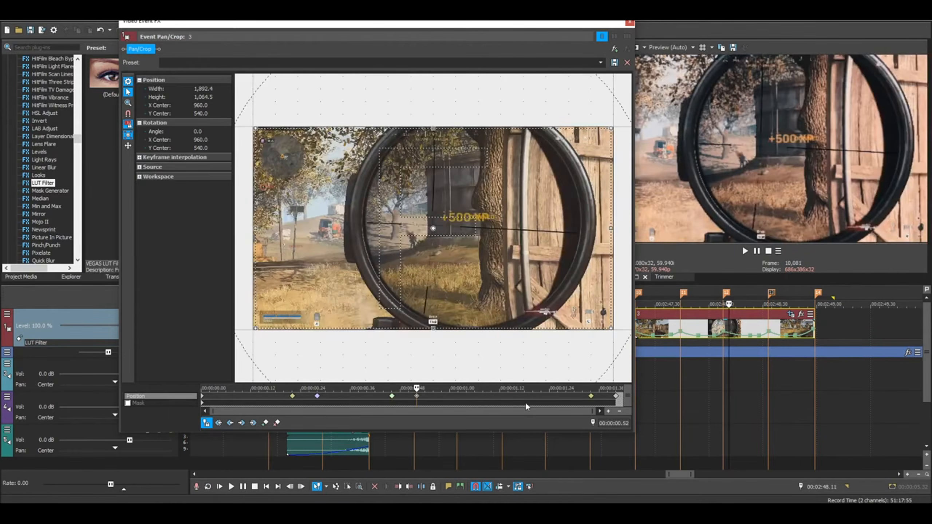
pyautogui.click(592, 396)
pyautogui.click(617, 396)
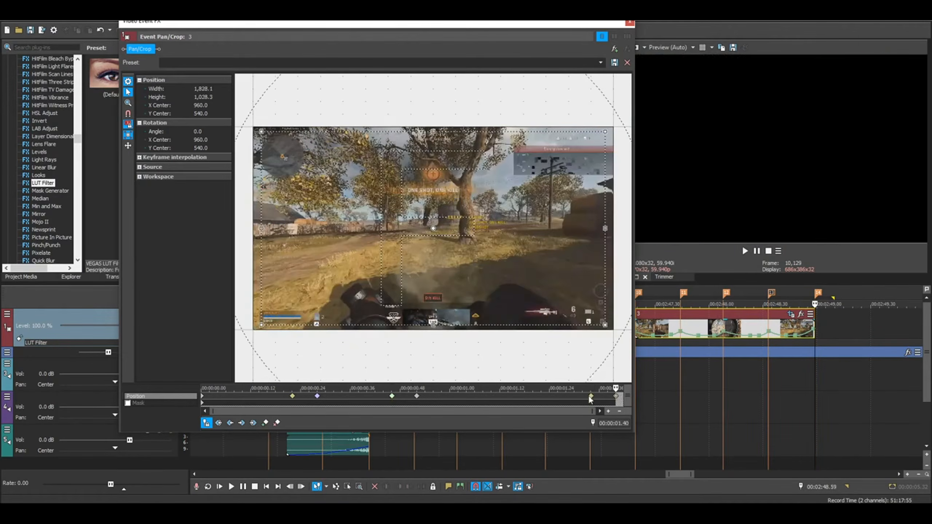
pyautogui.click(591, 397)
pyautogui.click(630, 24)
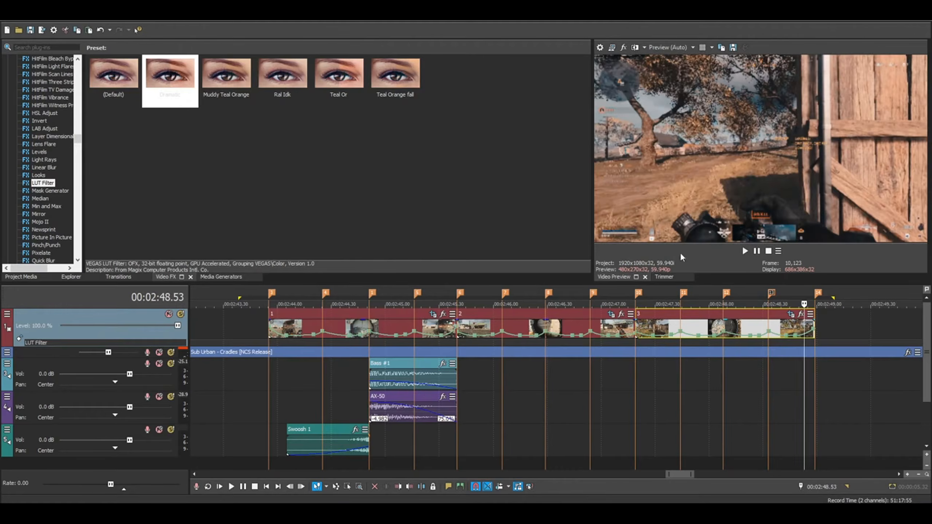
# Select the time range from 00:02:43.36 to 00:02:49.22 around the three clips and play it back.
pyautogui.moveTo(234, 297); pyautogui.dragTo(856, 297)
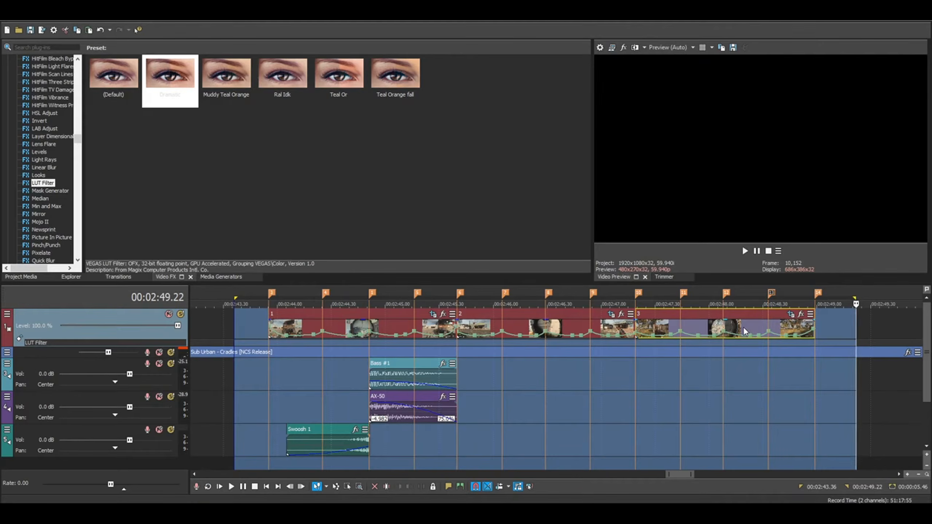
pyautogui.press('Escape')
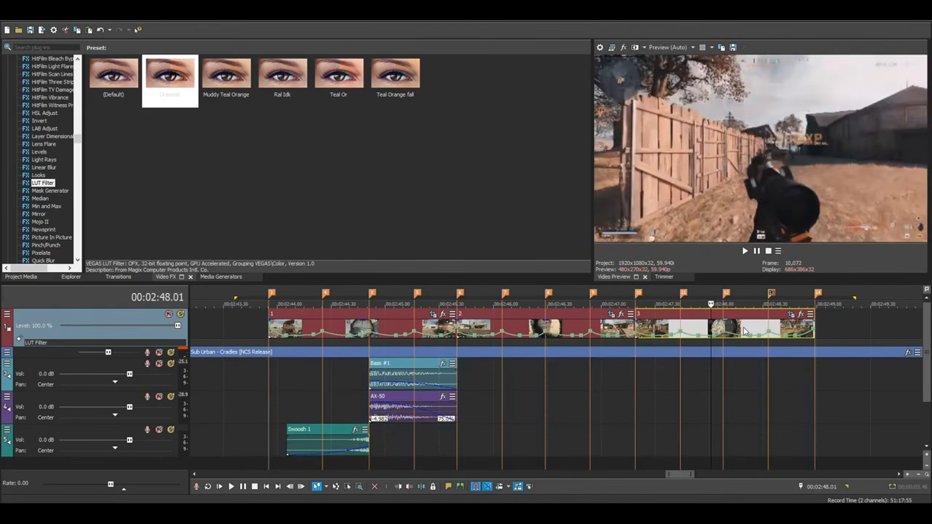
pyautogui.hotkey('ctrl', 'z')
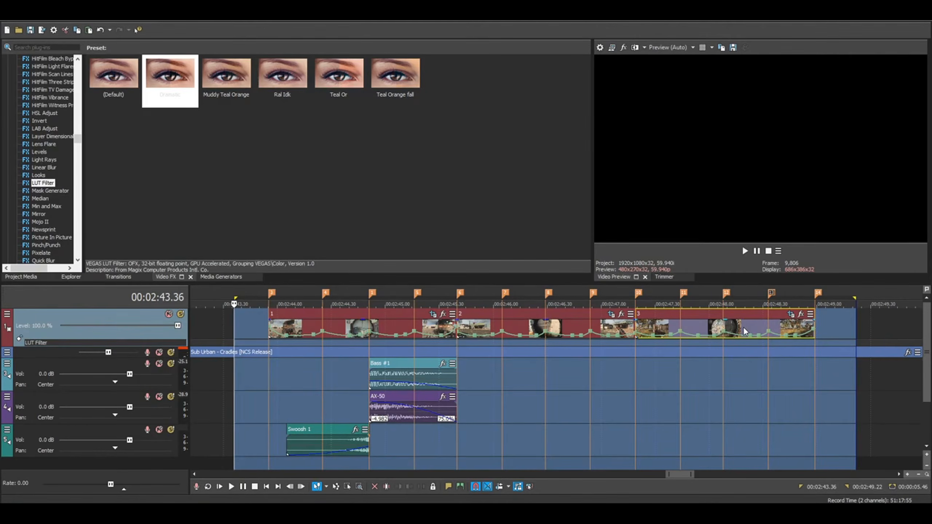
pyautogui.press('space')
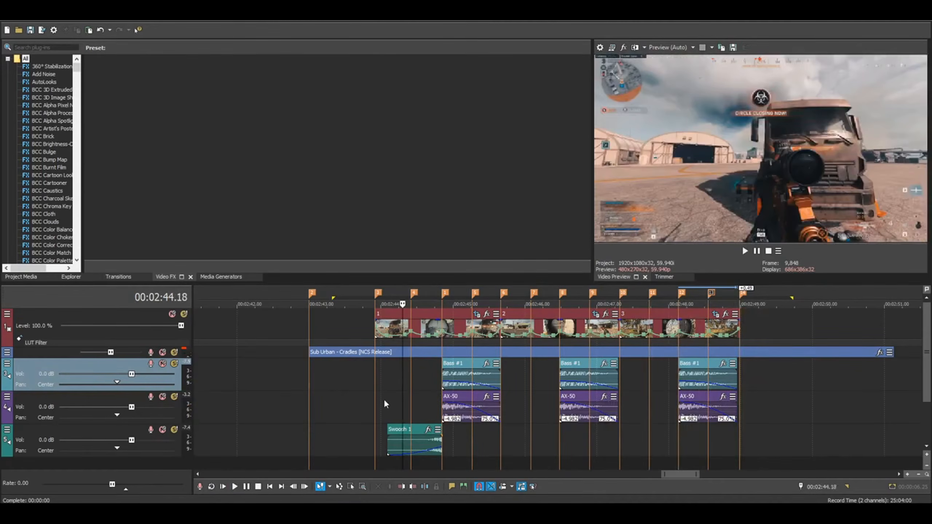
# Inspect the frames in the opening part of clip 1 around the Swoosh 1 sound.
pyautogui.click(411, 373)
pyautogui.click(434, 371)
pyautogui.click(388, 378)
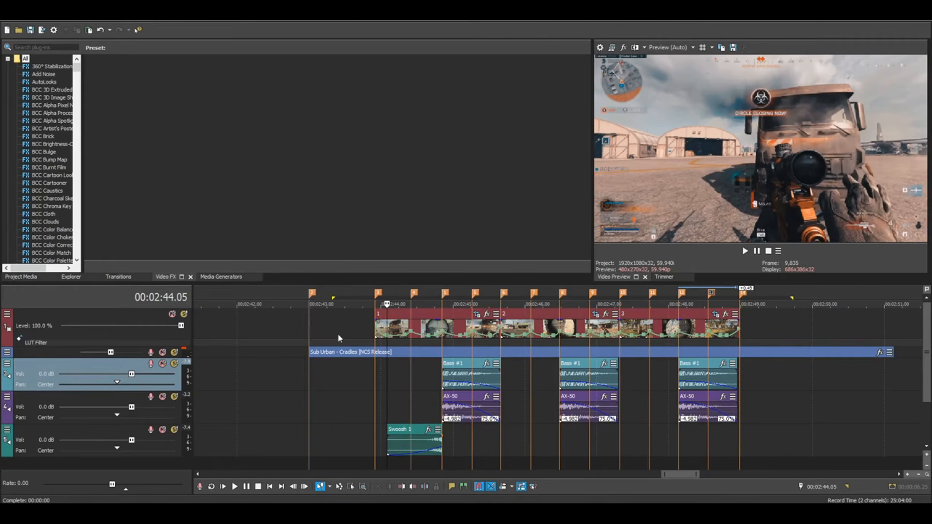
# Find the S_Shake effect among the video effects and display its presets.
pyautogui.moveTo(77, 69); pyautogui.dragTo(78, 179)
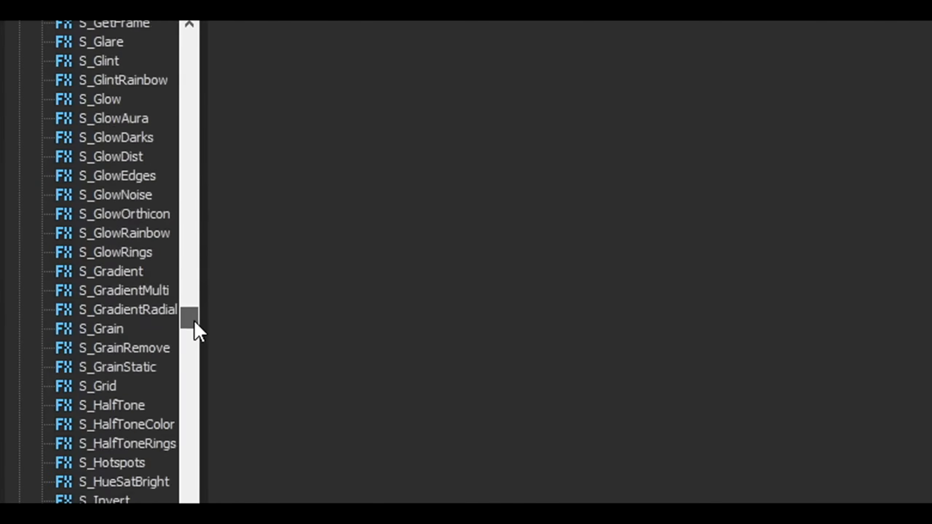
pyautogui.moveTo(195, 322); pyautogui.dragTo(195, 329)
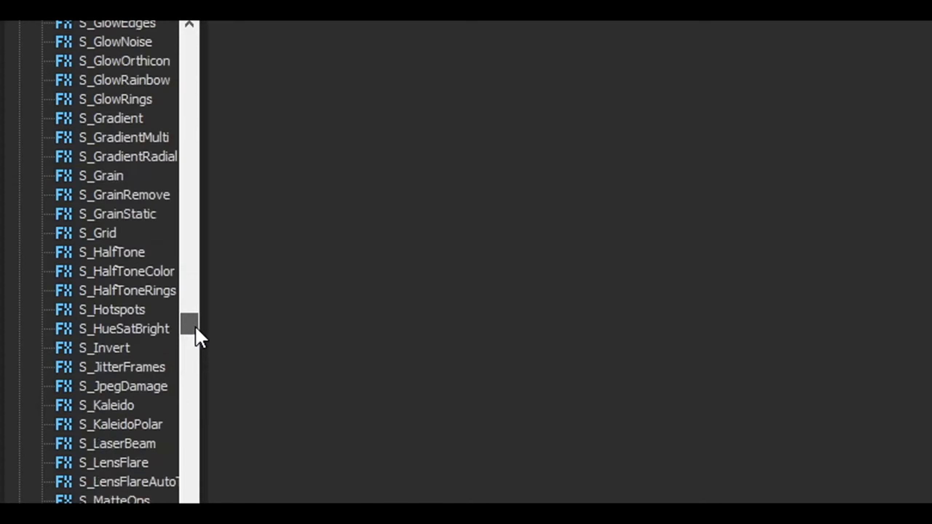
pyautogui.moveTo(195, 327); pyautogui.dragTo(147, 354)
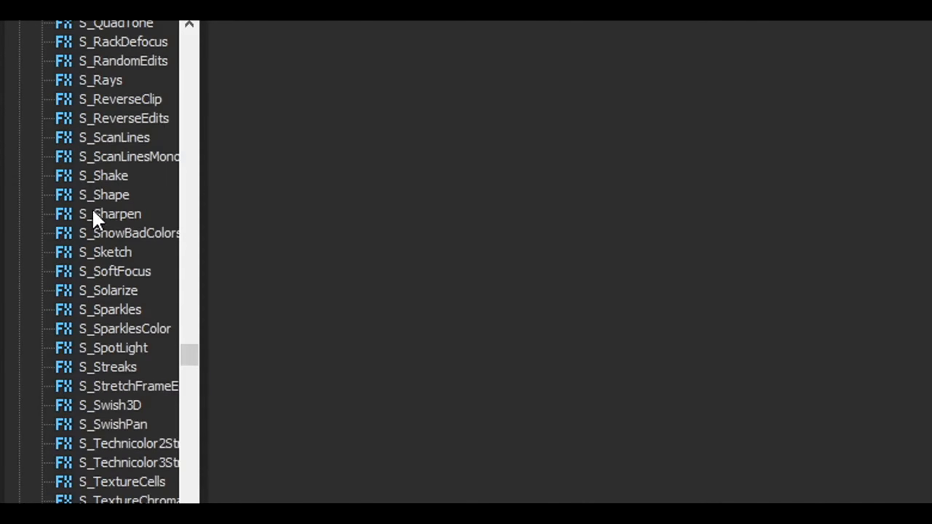
pyautogui.click(110, 175)
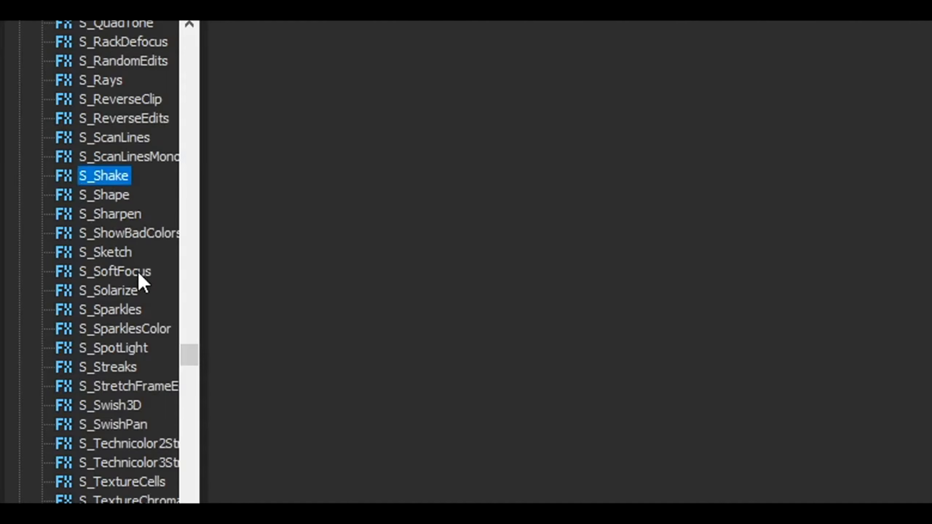
# Find the S_DissolveBlur effect and apply its default preset to video track 1.
pyautogui.moveTo(183, 353); pyautogui.dragTo(185, 278)
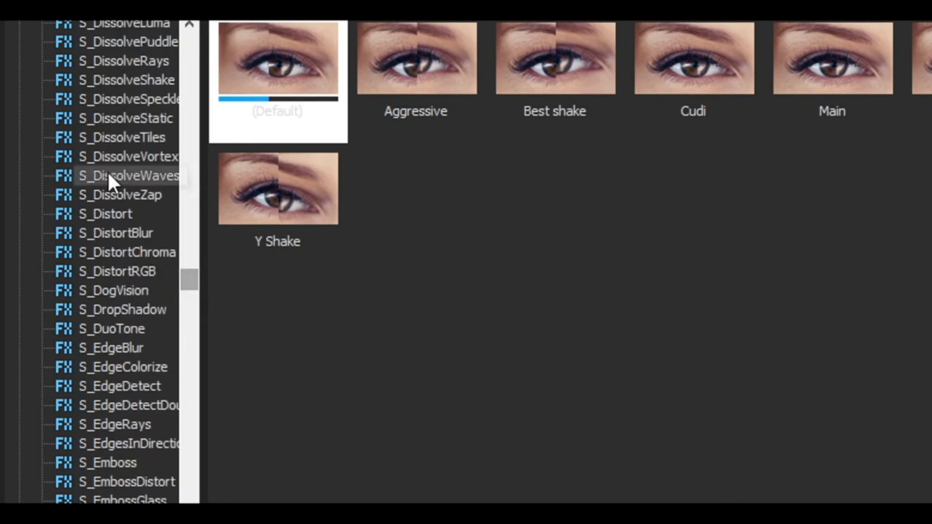
pyautogui.scroll(8, 185, 255)
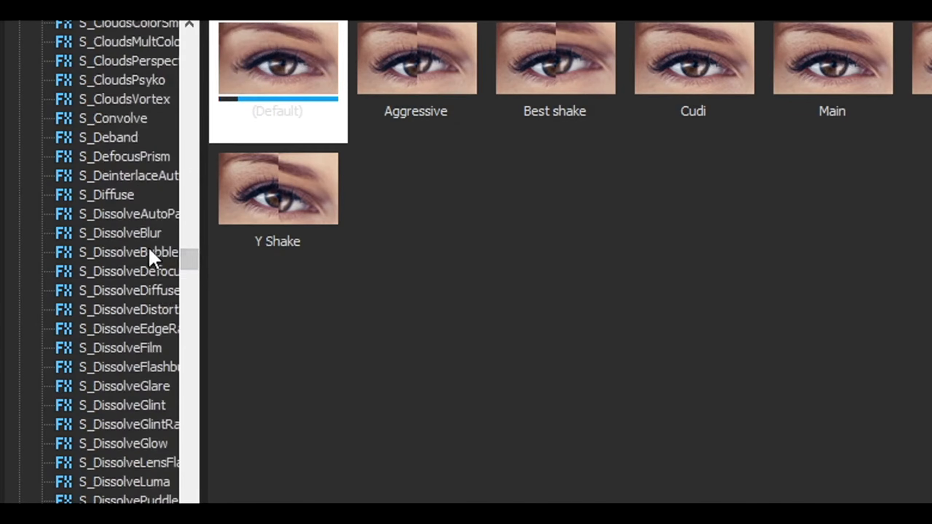
pyautogui.moveTo(183, 267)
pyautogui.mouseDown()
pyautogui.moveTo(184, 245)
pyautogui.moveTo(184, 266)
pyautogui.mouseUp()
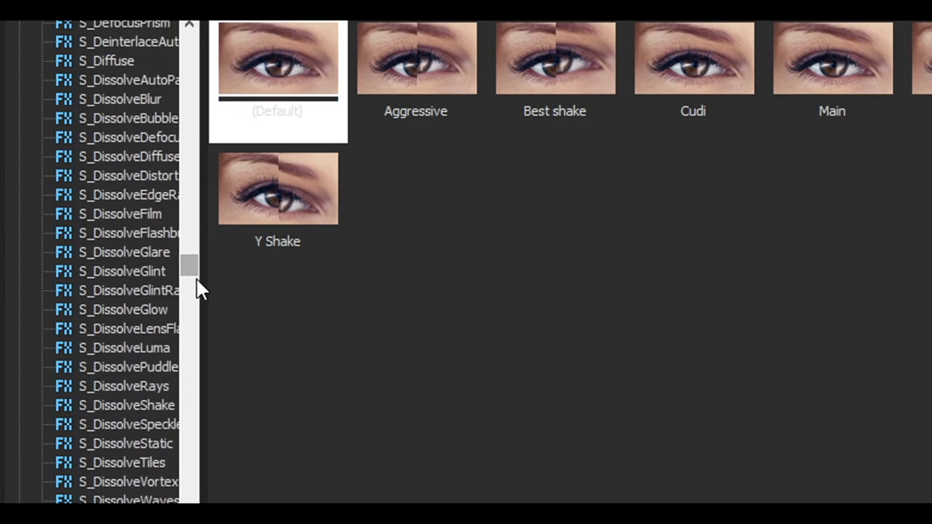
pyautogui.click(127, 100)
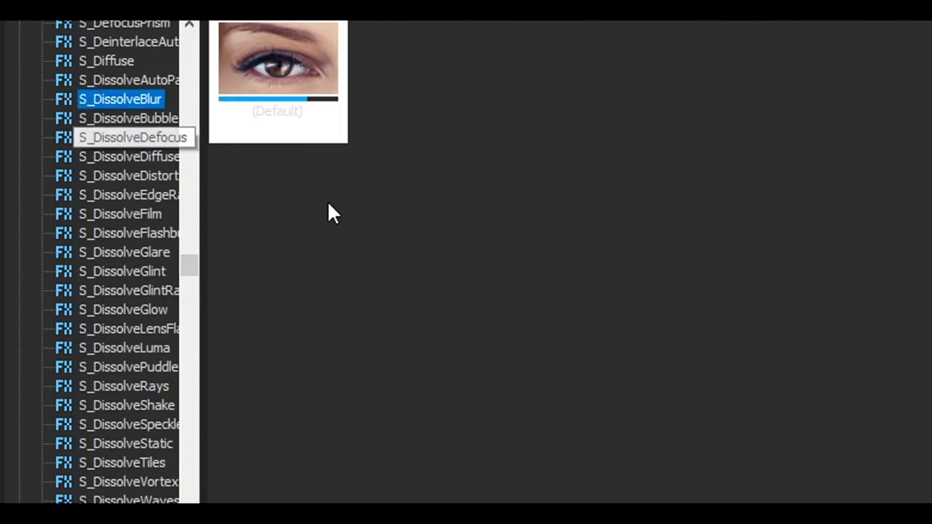
pyautogui.moveTo(267, 80); pyautogui.dragTo(743, 523)
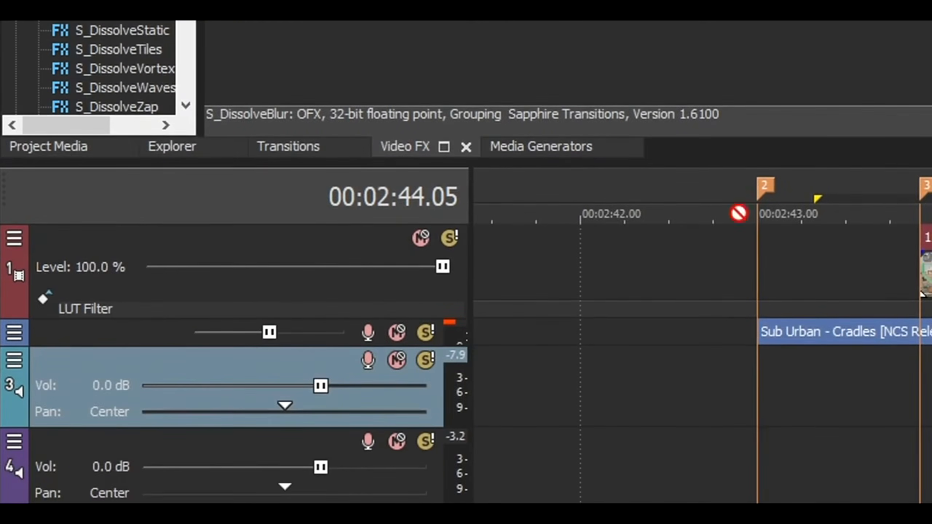
pyautogui.moveTo(739, 213); pyautogui.dragTo(931, 283)
pyautogui.moveTo(538, 333); pyautogui.dragTo(381, 306)
pyautogui.moveTo(106, 314); pyautogui.dragTo(107, 318)
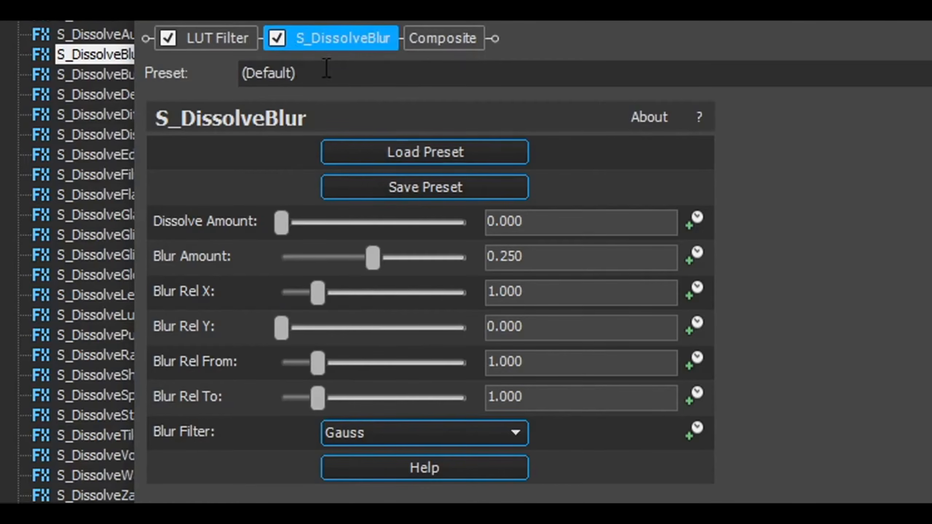
# Enable keyframe animation for S_DissolveBlur's Dissolve Amount, and shrink the Video Track FX window to uncover the timeline.
pyautogui.moveTo(288, 226); pyautogui.dragTo(384, 231)
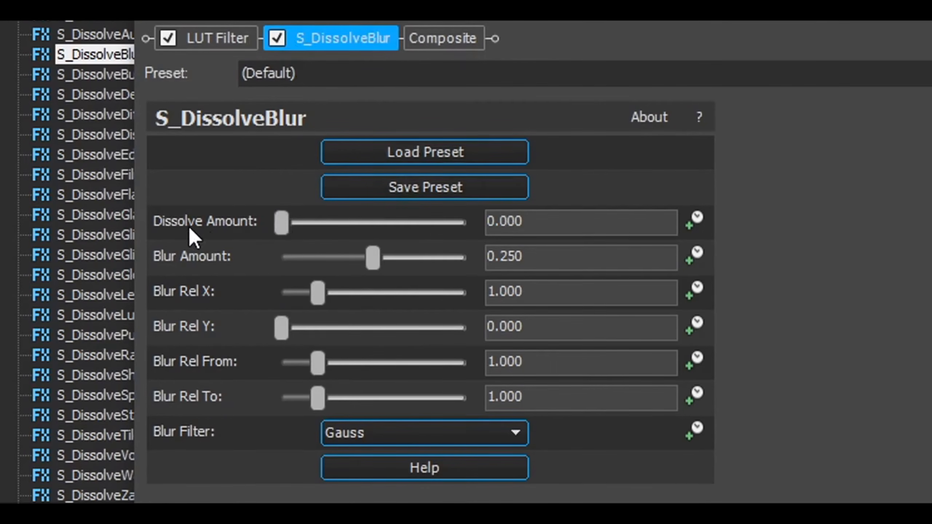
pyautogui.moveTo(282, 223); pyautogui.dragTo(191, 255)
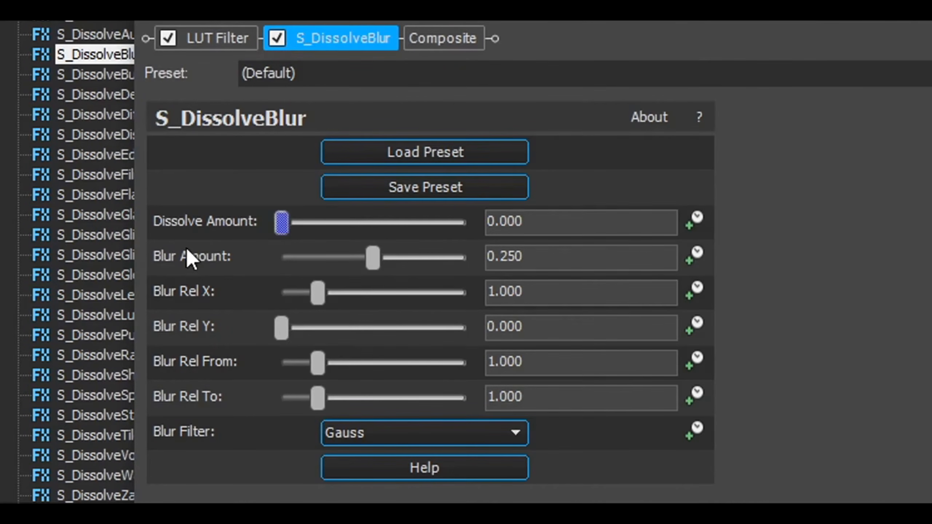
pyautogui.click(697, 220)
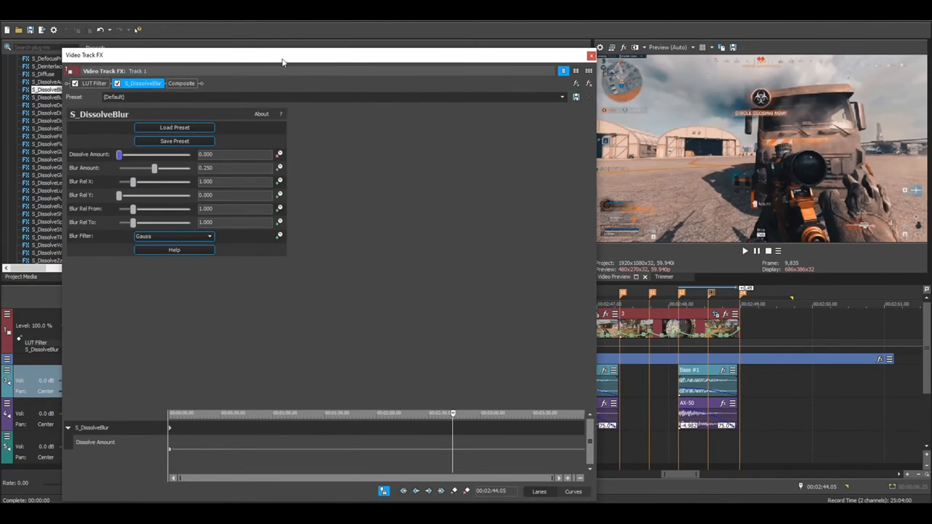
pyautogui.moveTo(426, 405); pyautogui.dragTo(389, 400)
pyautogui.click(448, 405)
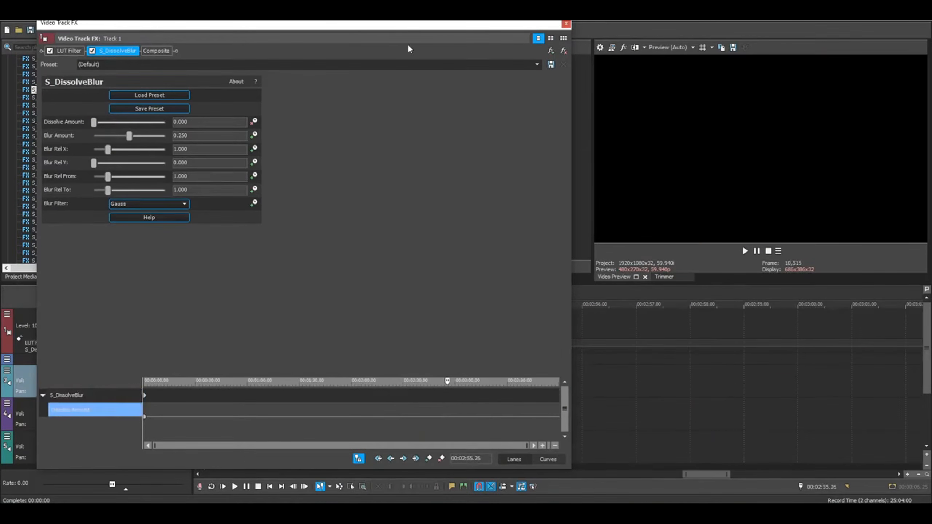
pyautogui.moveTo(358, 22); pyautogui.dragTo(351, 20)
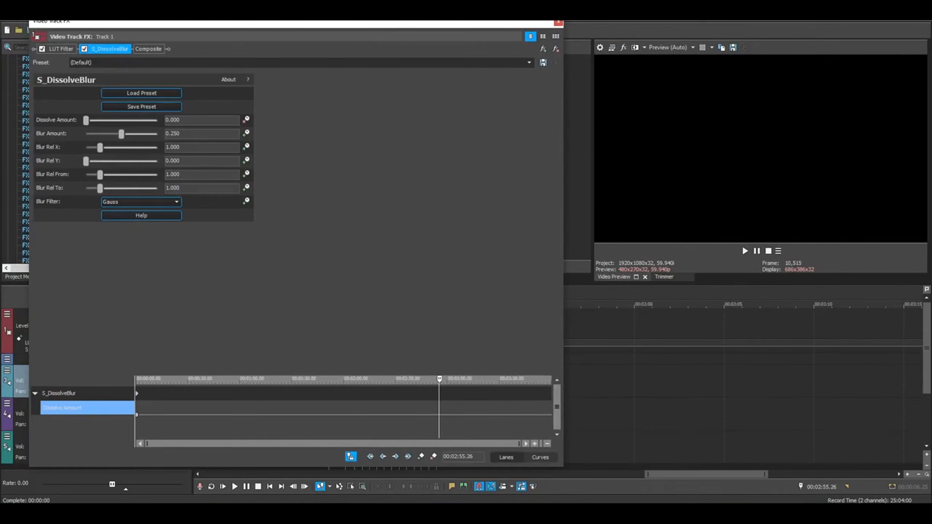
pyautogui.doubleClick(275, 22)
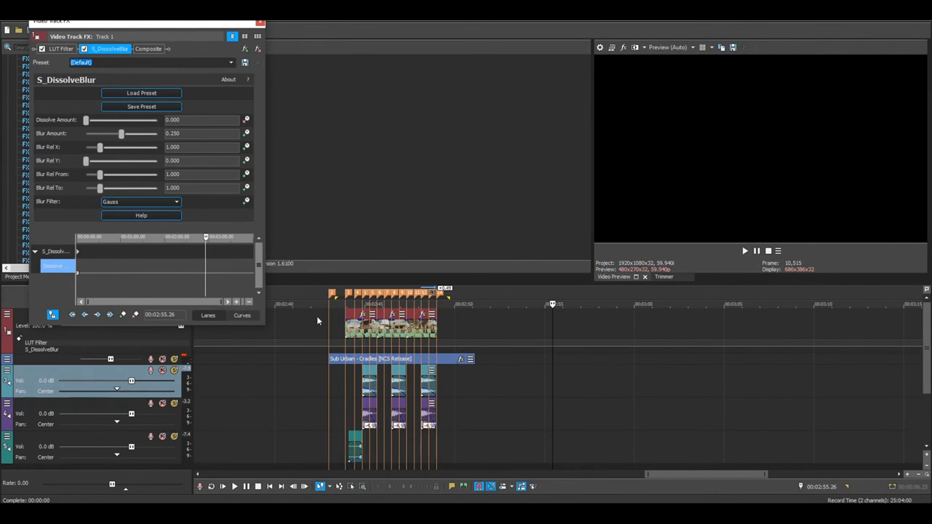
# Add a Dissolve Amount keyframe at 00:02:44.51, where the first Bass #1 sound starts.
pyautogui.click(353, 370)
pyautogui.scroll(6, 353, 370)
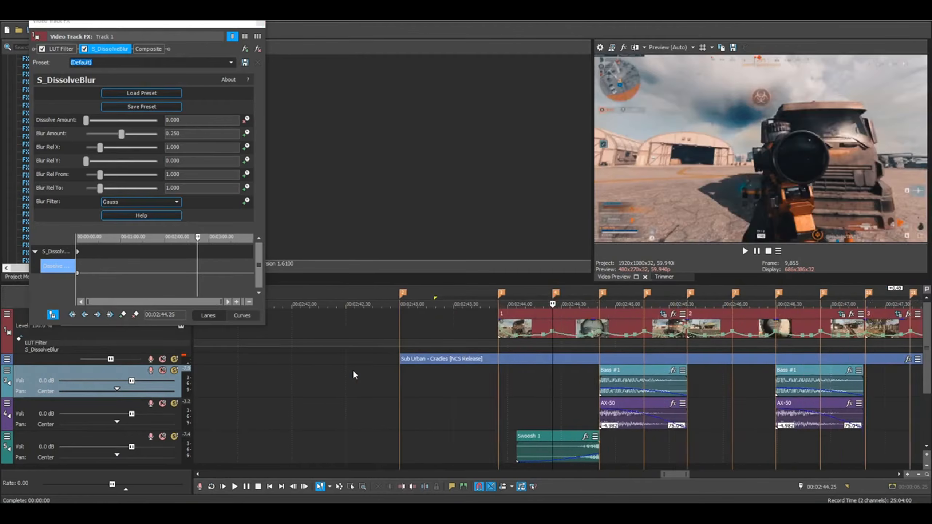
pyautogui.scroll(2, 622, 394)
pyautogui.click(557, 382)
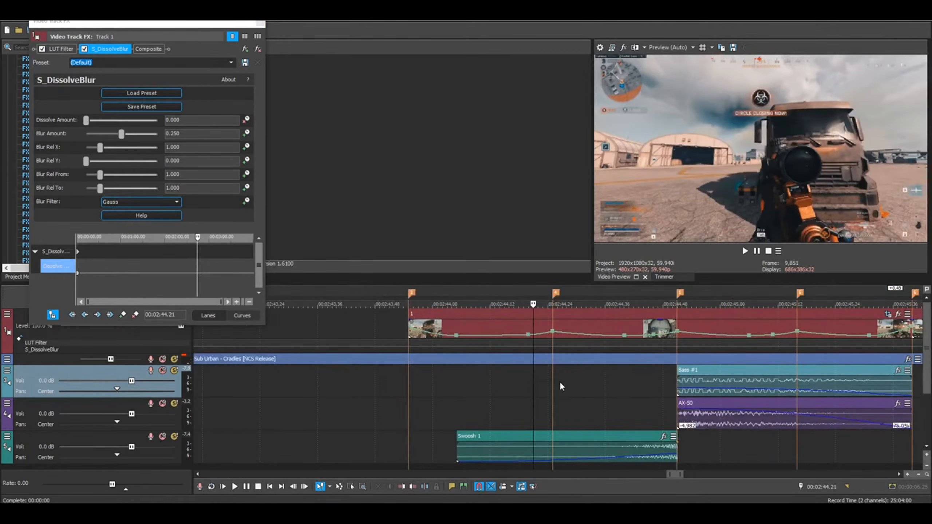
pyautogui.click(677, 356)
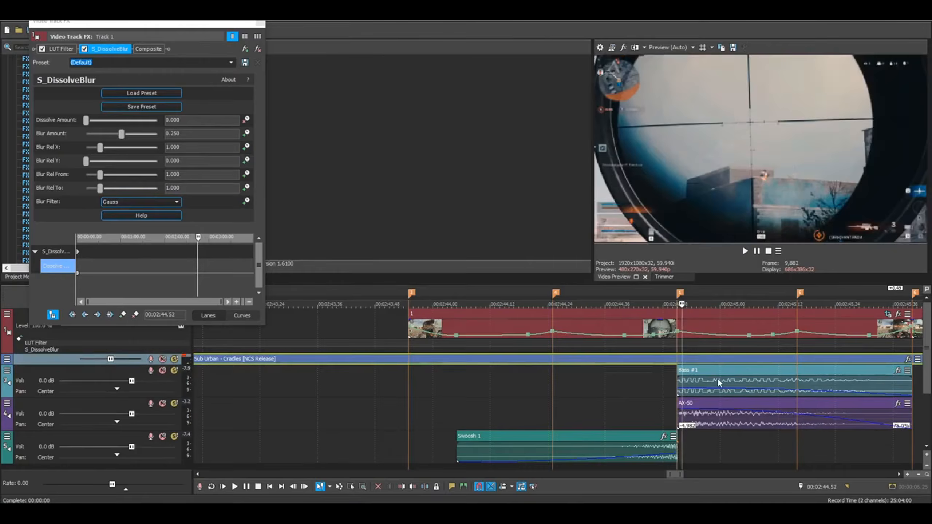
pyautogui.click(679, 324)
pyautogui.scroll(5, 679, 325)
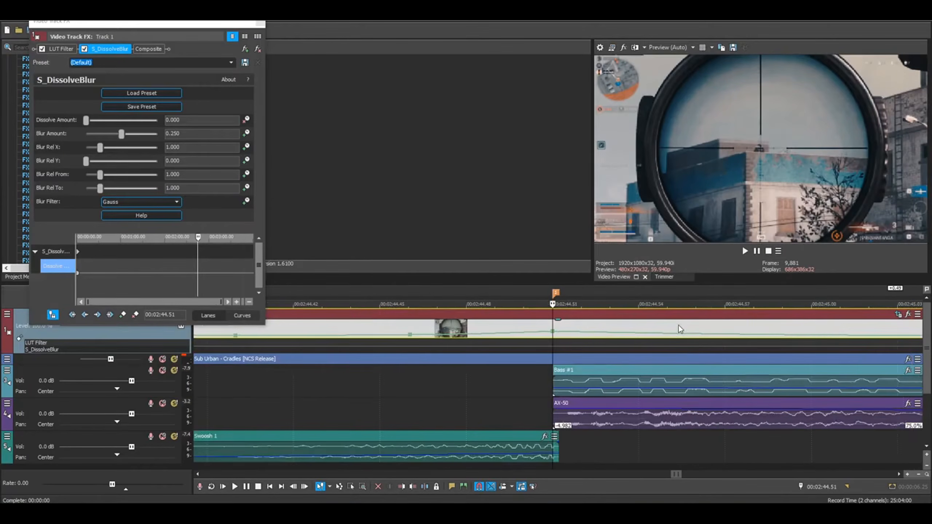
pyautogui.scroll(5, 191, 263)
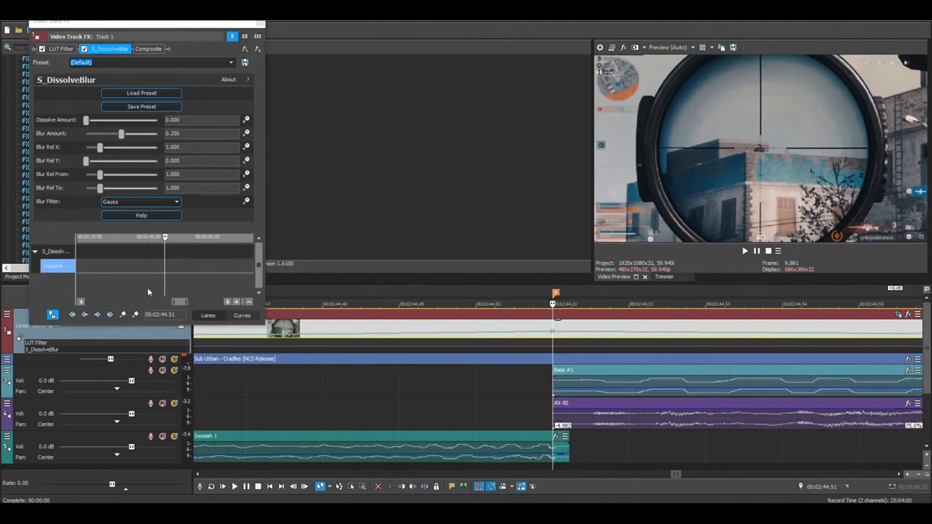
pyautogui.click(123, 314)
pyautogui.scroll(-5, 130, 296)
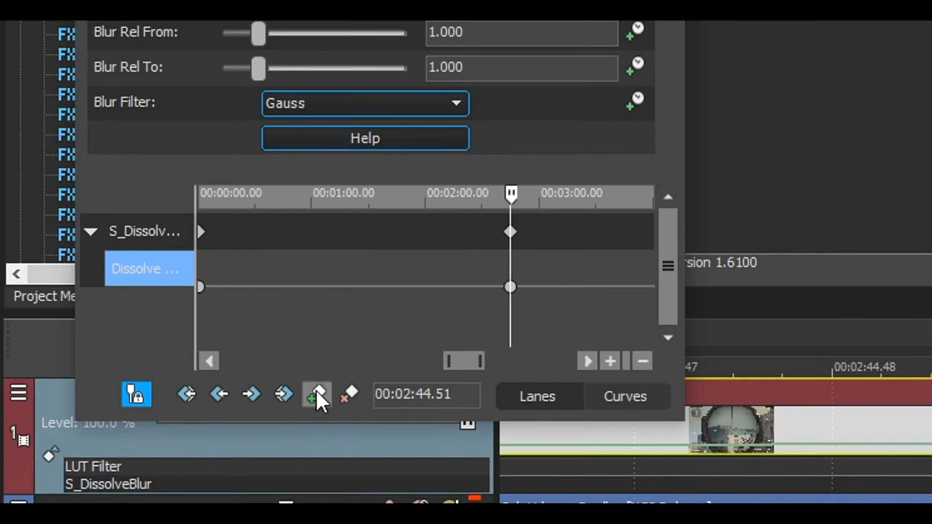
# Add a Dissolve Amount keyframe one frame earlier, at 00:02:44.50.
pyautogui.scroll(6, 505, 312)
pyautogui.moveTo(429, 288)
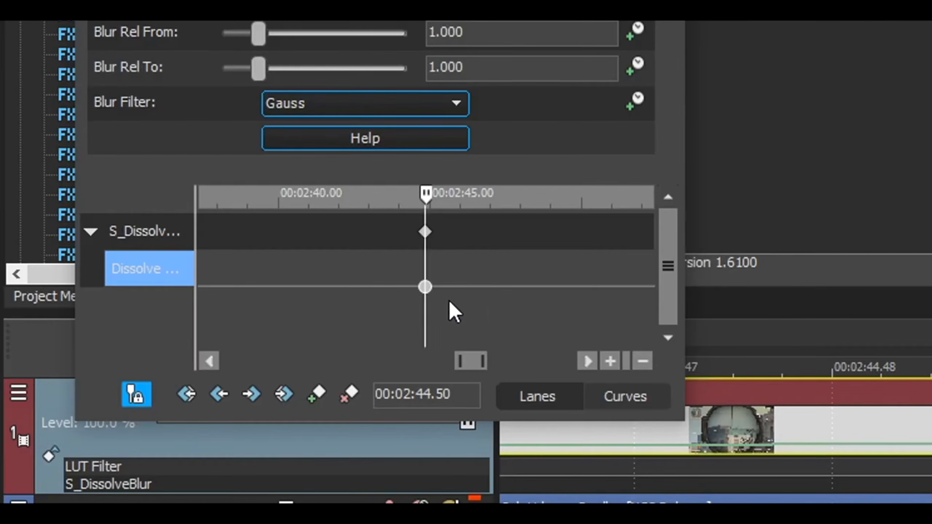
pyautogui.scroll(3, 473, 296)
pyautogui.scroll(4, 474, 297)
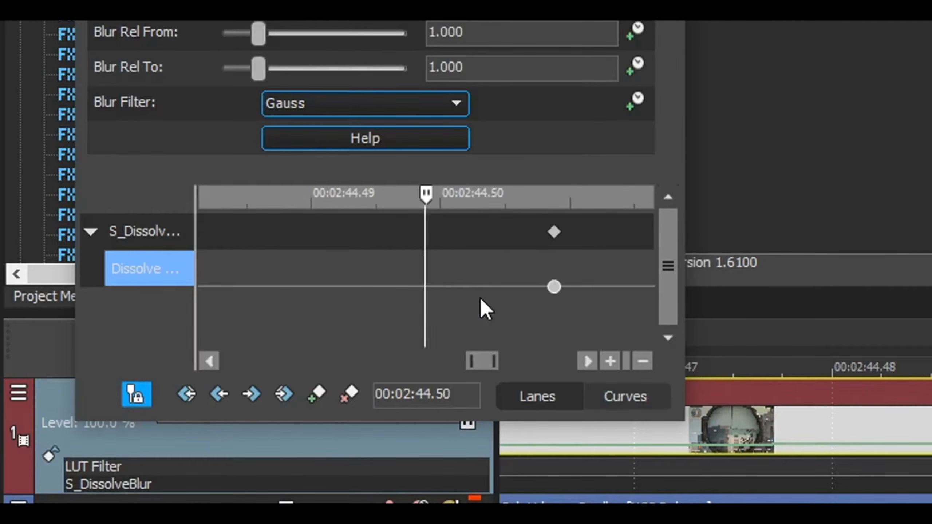
pyautogui.click(567, 313)
pyautogui.press('Left')
pyautogui.click(318, 394)
# Add a third Dissolve Amount keyframe after the beat, at 00:02:45.01.
pyautogui.press('Right')
pyautogui.scroll(-1, 442, 296)
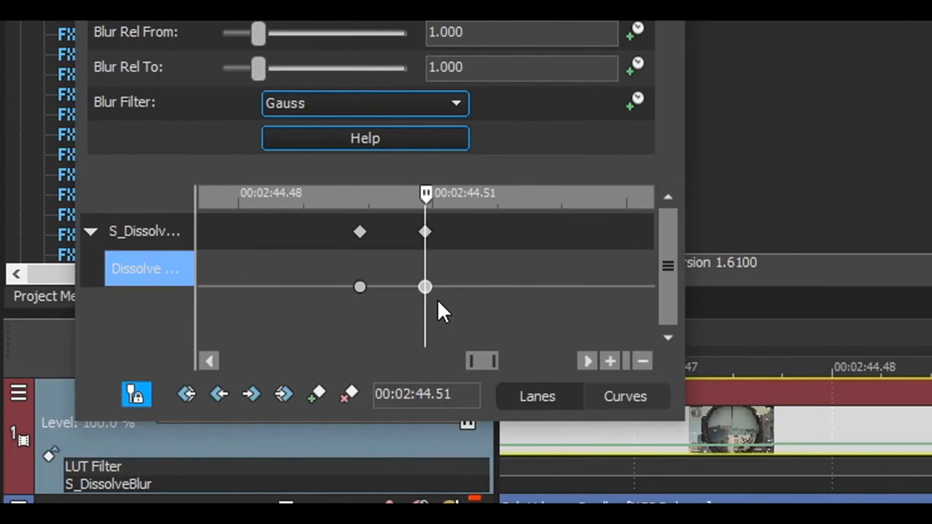
pyautogui.press('Right')
pyautogui.press('Right')
pyautogui.press('Right')
pyautogui.press('Right')
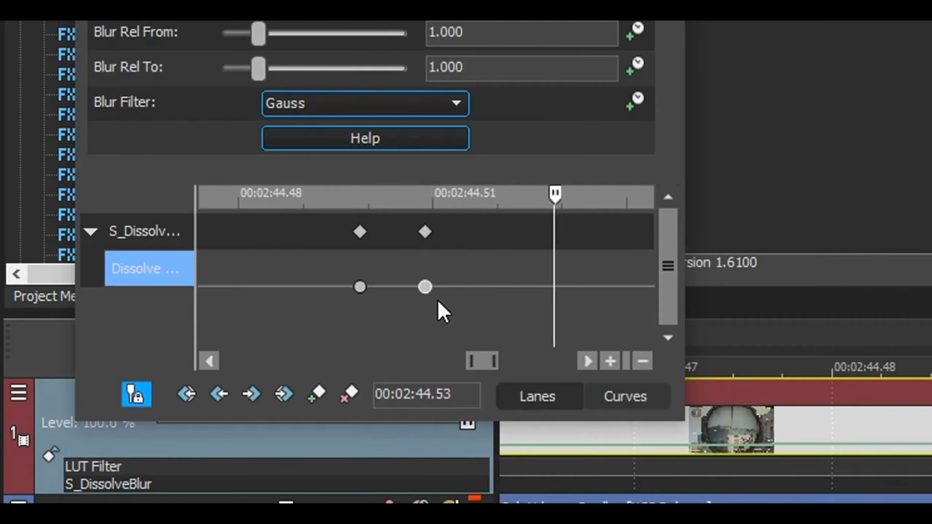
pyautogui.press('Right')
pyautogui.press('Right')
pyautogui.press('Right')
pyautogui.press('Right')
pyautogui.press('Right')
pyautogui.press('Right')
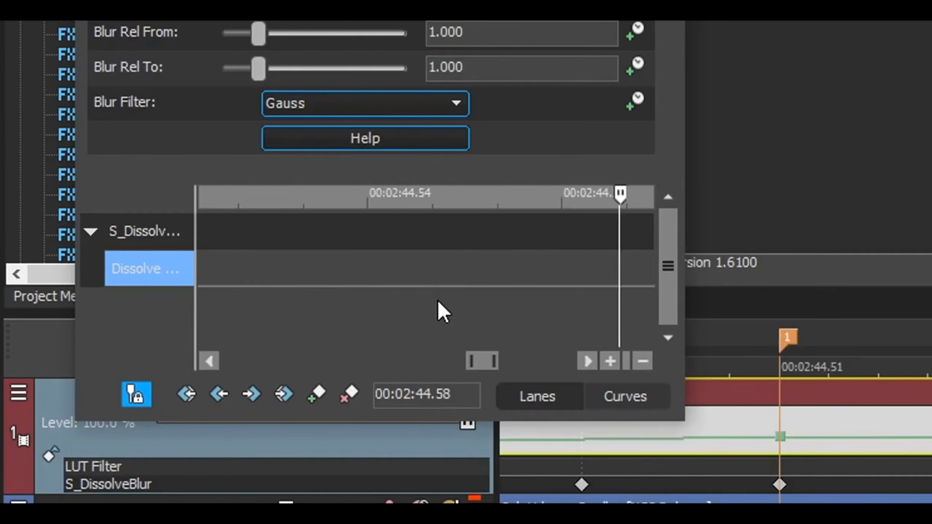
pyautogui.click(317, 394)
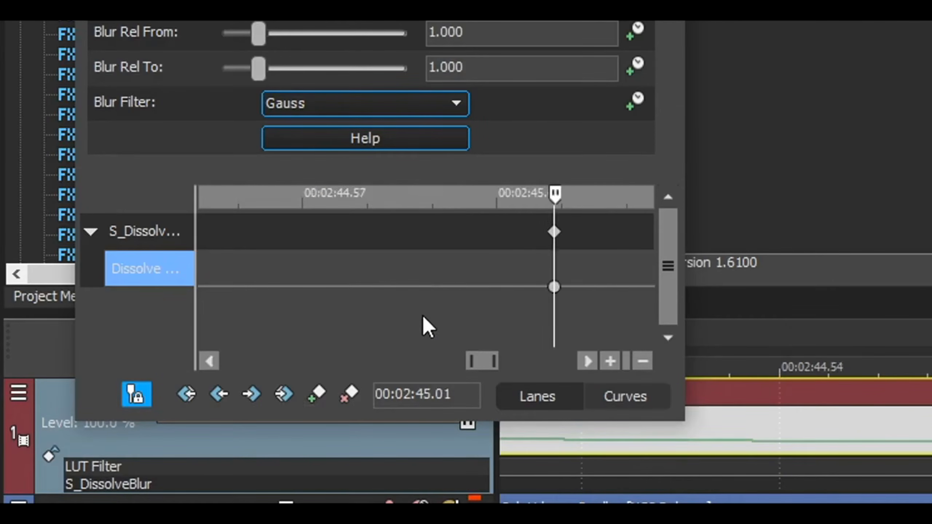
# Raise the Dissolve Amount slightly above zero at the 00:02:44.51 keyframe.
pyautogui.scroll(-2, 427, 320)
pyautogui.click(344, 288)
pyautogui.scroll(4, 345, 288)
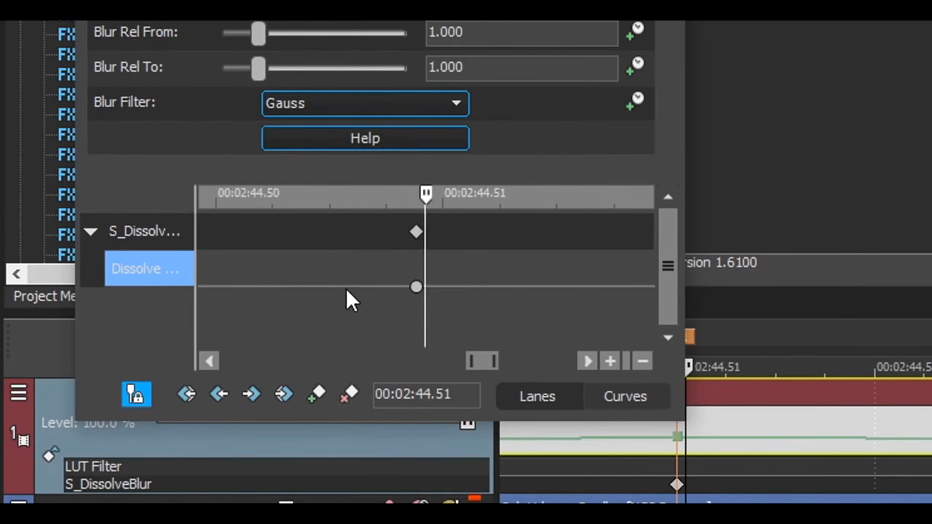
pyautogui.scroll(-1, 347, 298)
pyautogui.scroll(-3, 455, 300)
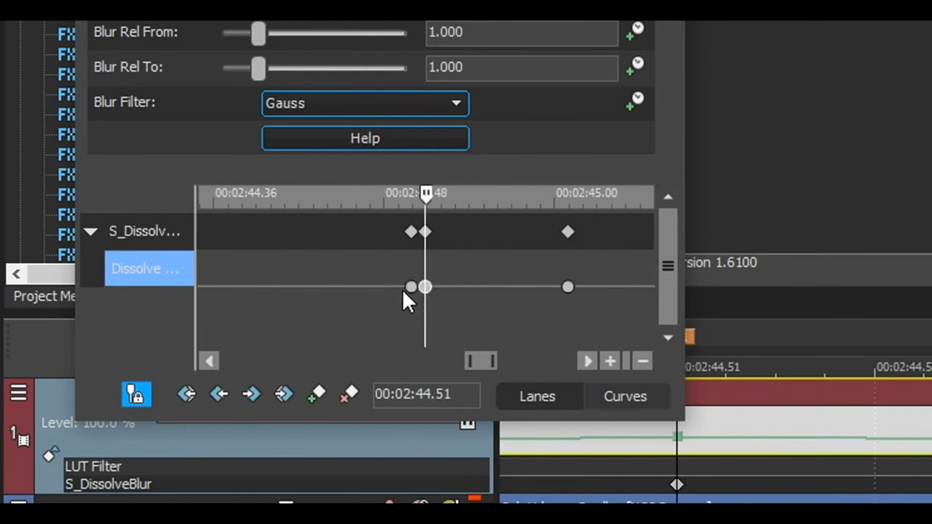
pyautogui.scroll(3, 459, 290)
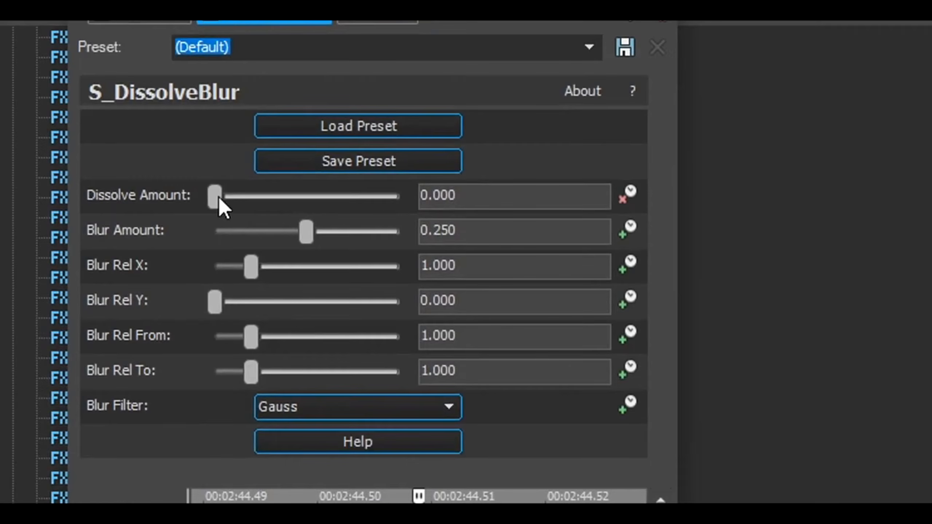
pyautogui.moveTo(215, 198); pyautogui.dragTo(228, 216)
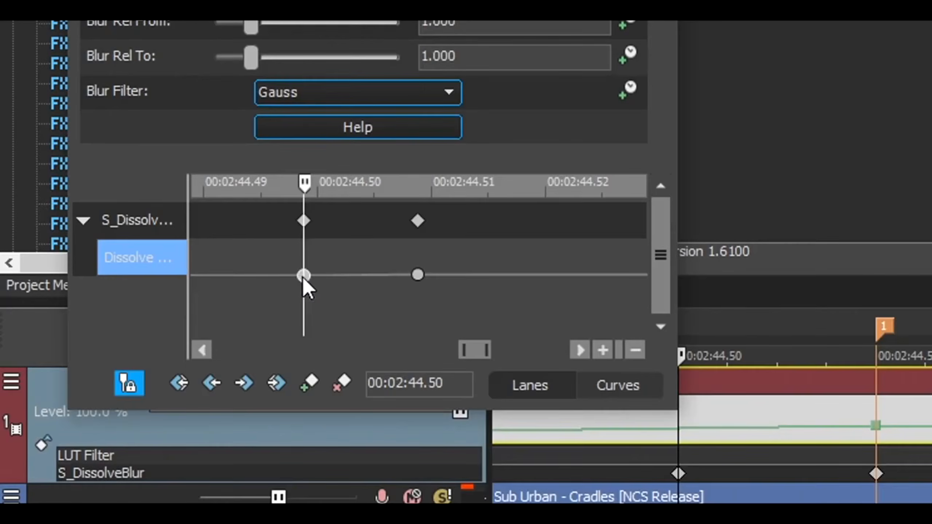
# Set the Dissolve Amount keyframe at 00:02:44.50 to Slow Fade and select the keyframe at 00:02:44.51.
pyautogui.rightClick(303, 276)
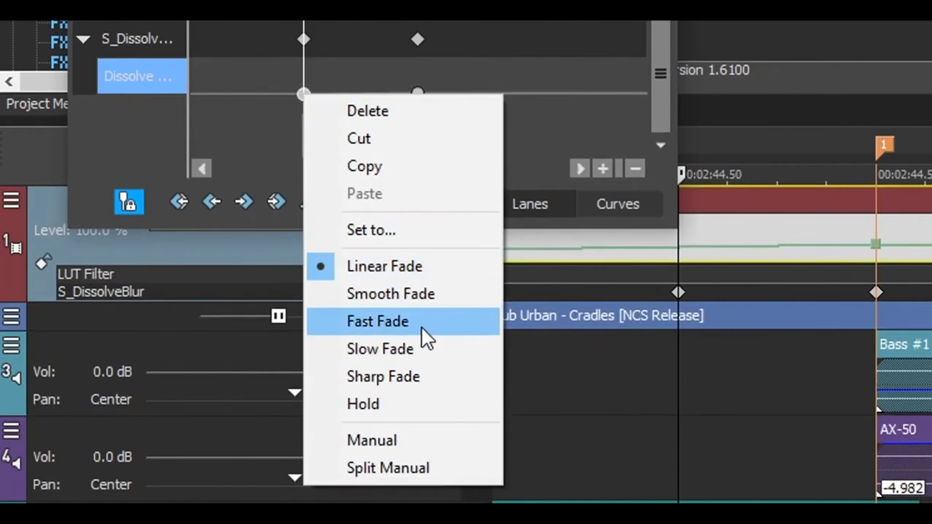
pyautogui.click(416, 351)
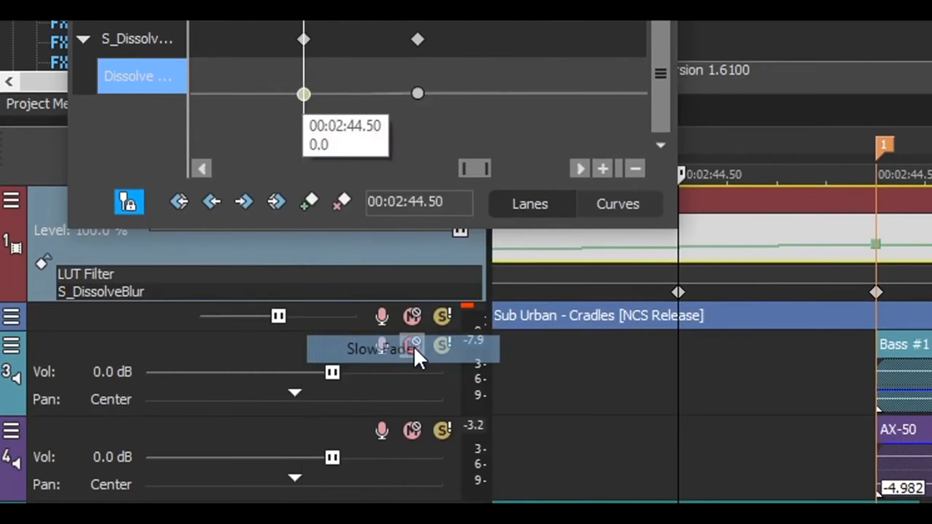
pyautogui.click(422, 93)
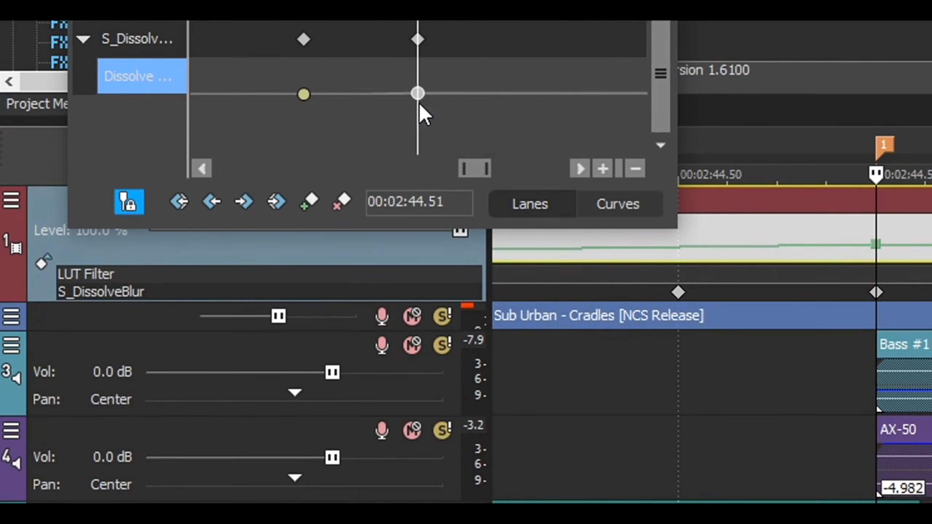
# Set the Dissolve Amount keyframe at 00:02:44.51 to Smooth Fade.
pyautogui.rightClick(418, 93)
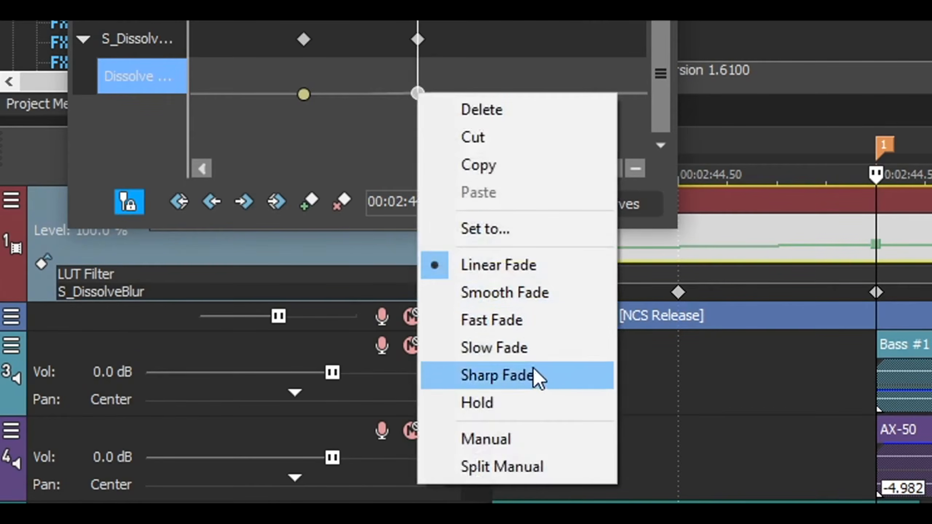
pyautogui.click(520, 293)
pyautogui.scroll(3, 462, 131)
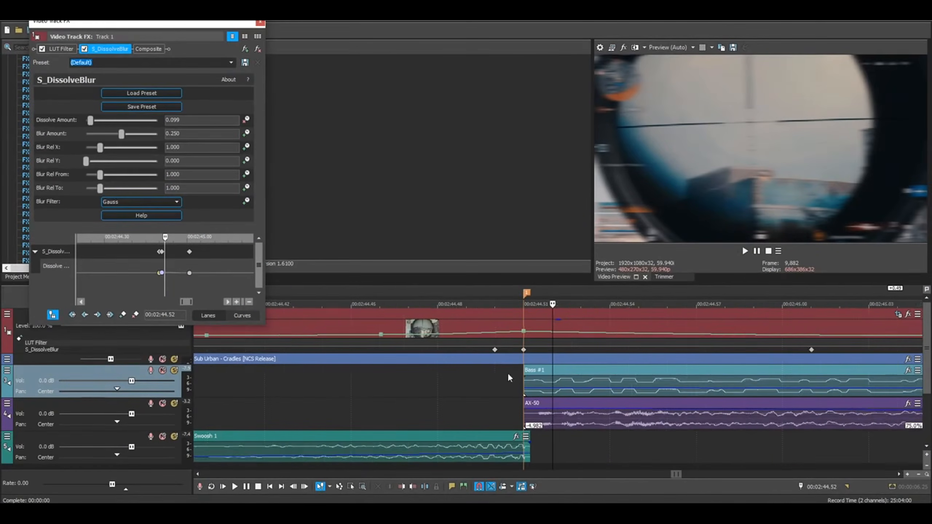
# Review the three Dissolve Amount keyframes from 00:02:44.50 to 00:02:45.01 and copy the one on the beat at 00:02:44.51.
pyautogui.scroll(-3, 694, 289)
pyautogui.scroll(5, 157, 276)
pyautogui.scroll(-3, 142, 279)
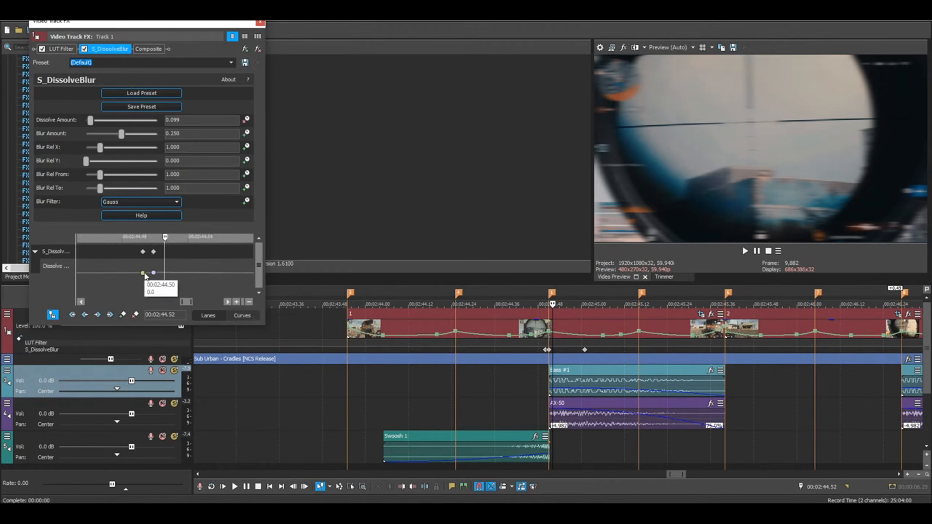
pyautogui.click(143, 273)
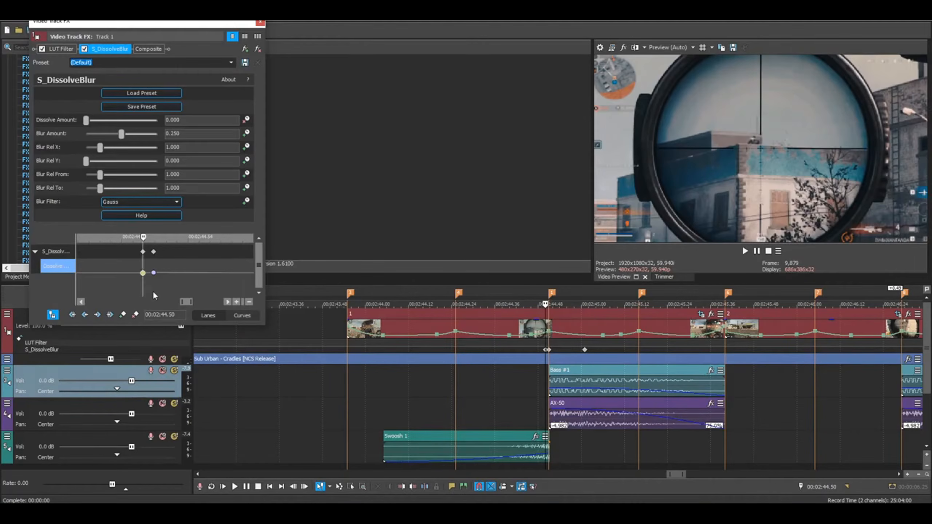
pyautogui.moveTo(154, 275)
pyautogui.click(154, 273)
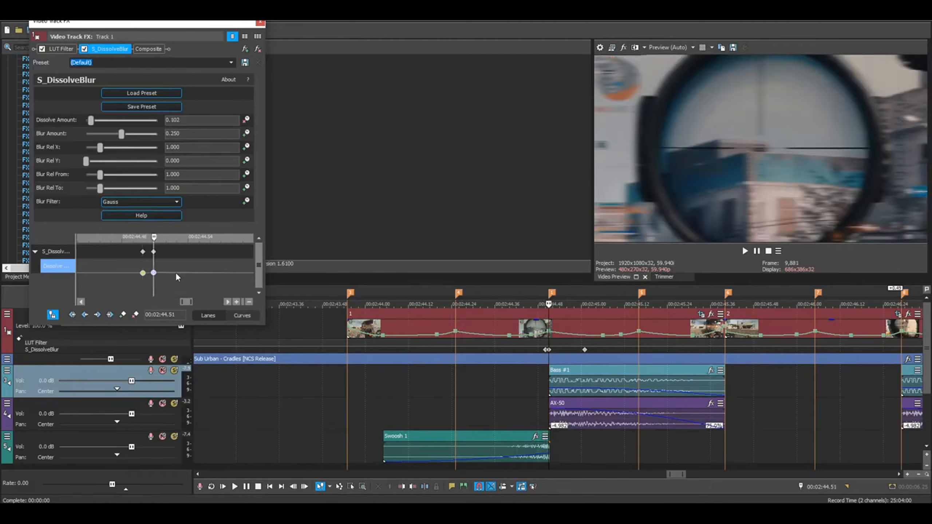
pyautogui.scroll(-2, 180, 272)
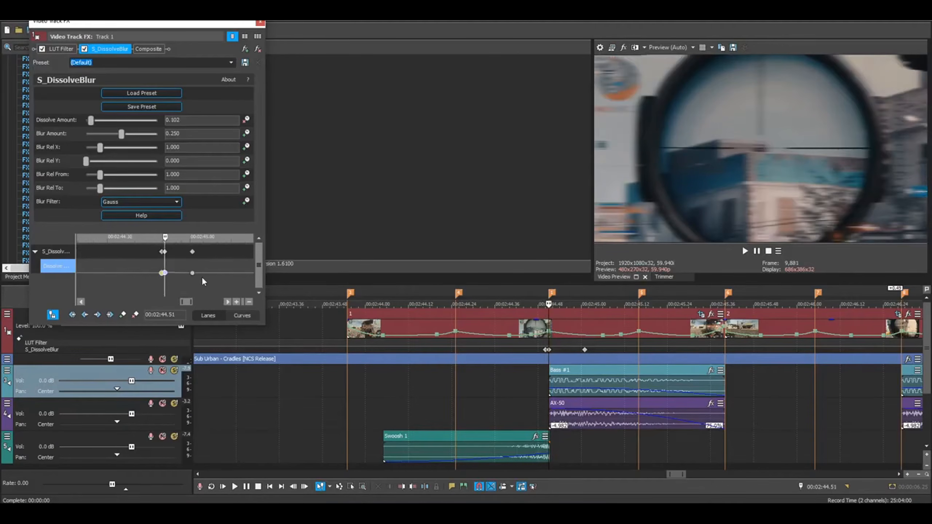
pyautogui.moveTo(220, 274)
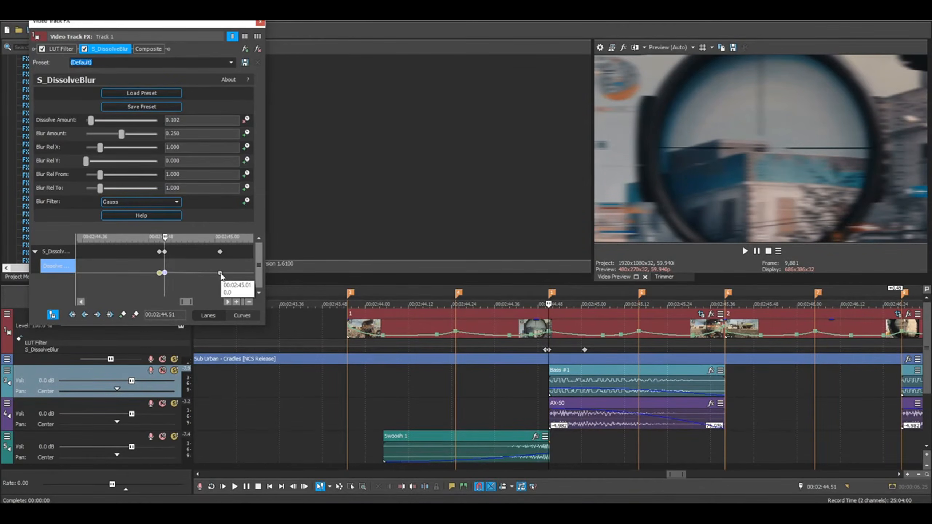
pyautogui.click(221, 273)
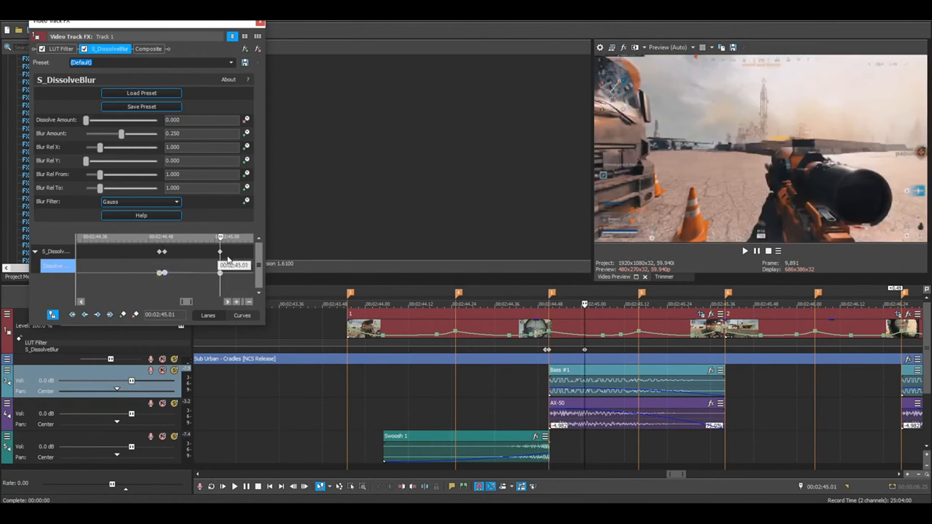
pyautogui.rightClick(164, 272)
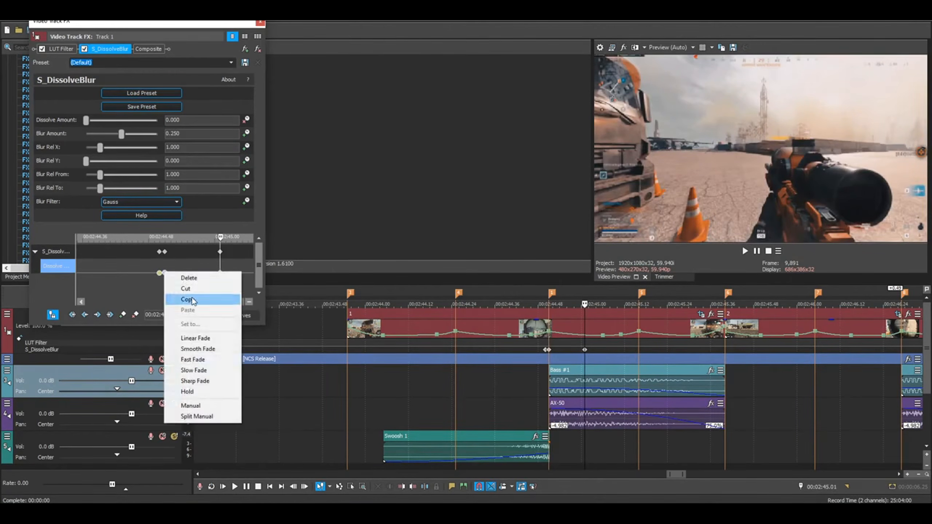
pyautogui.click(188, 300)
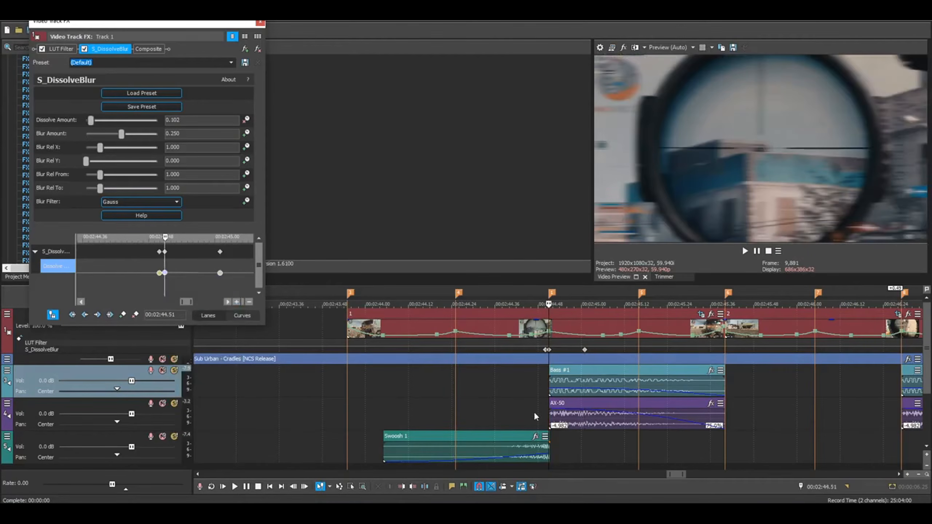
# Repeat the three Dissolve Amount blur keyframes around the beat at 00:02:46.29, with the first one frame earlier at 00:02:46.28.
pyautogui.click(638, 336)
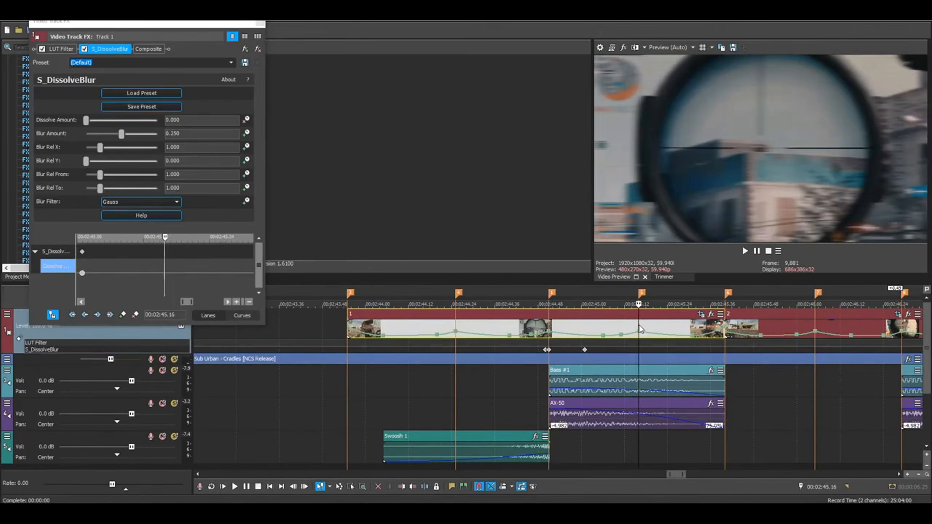
pyautogui.scroll(-2, 656, 354)
pyautogui.click(658, 357)
pyautogui.click(671, 360)
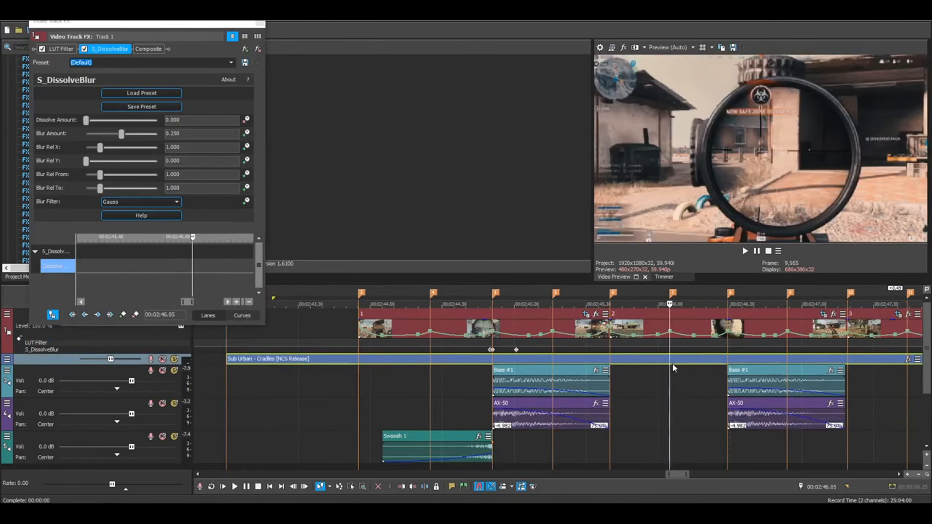
pyautogui.click(730, 335)
pyautogui.scroll(5, 624, 336)
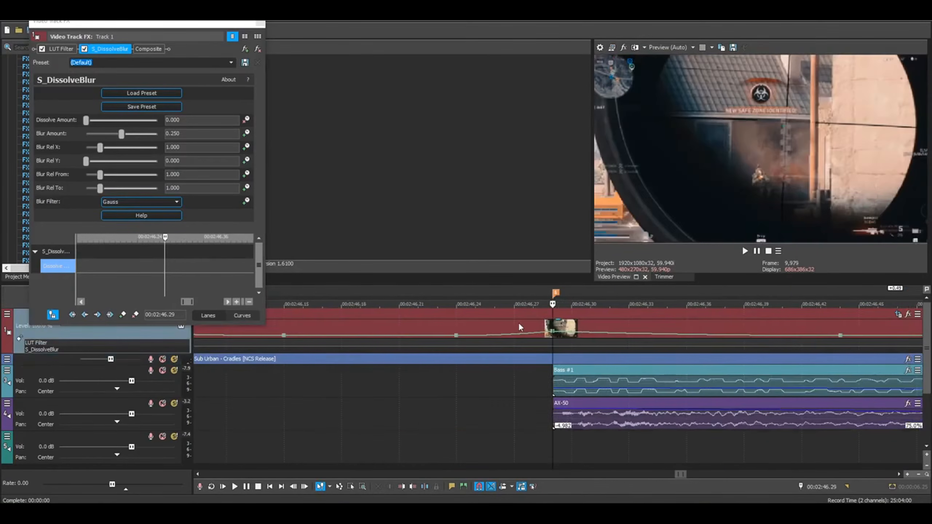
pyautogui.scroll(2, 567, 338)
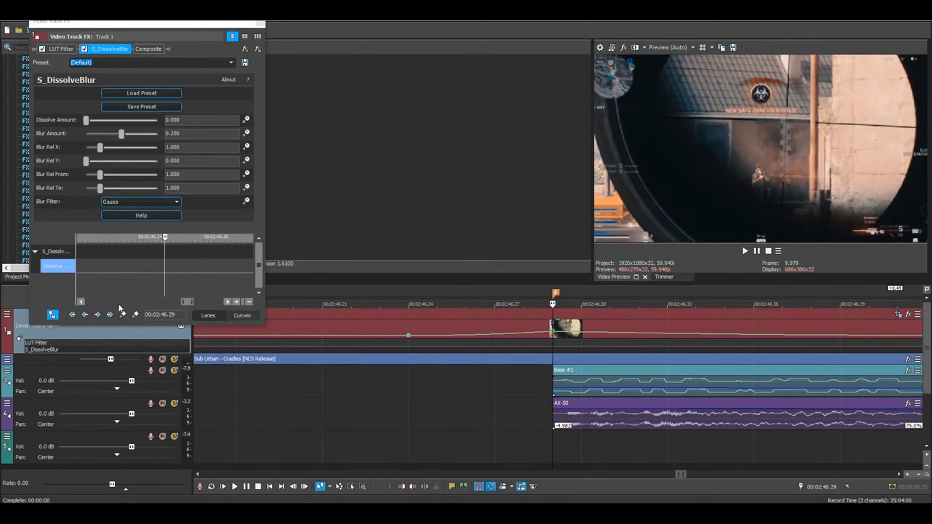
pyautogui.click(163, 268)
pyautogui.press('Left')
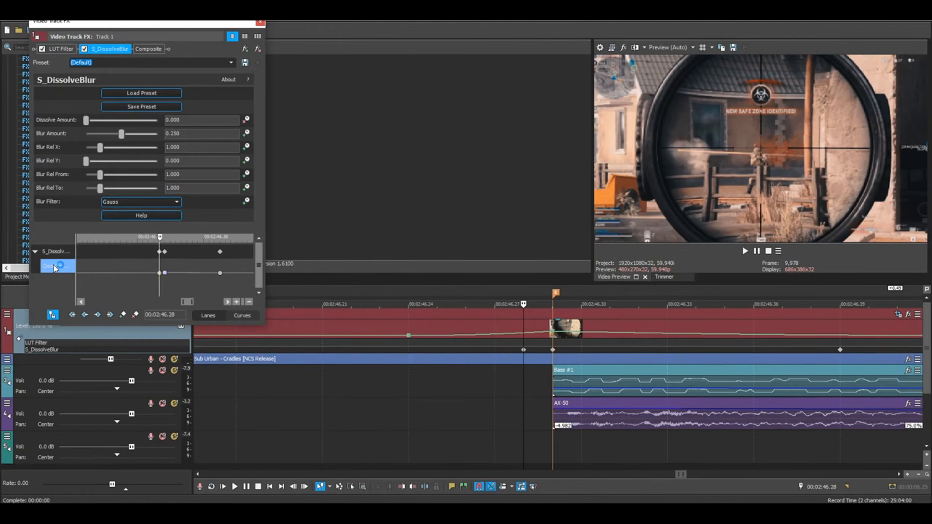
# Set the Dissolve Amount keyframe at 00:02:46.28 to Slow Fade, matching the first beat.
pyautogui.scroll(-2, 183, 290)
pyautogui.scroll(2, 176, 276)
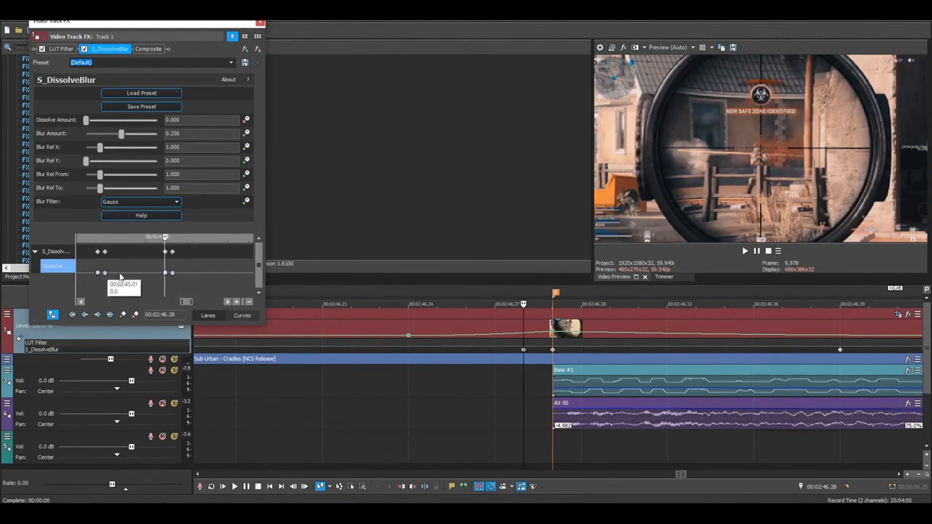
pyautogui.click(454, 388)
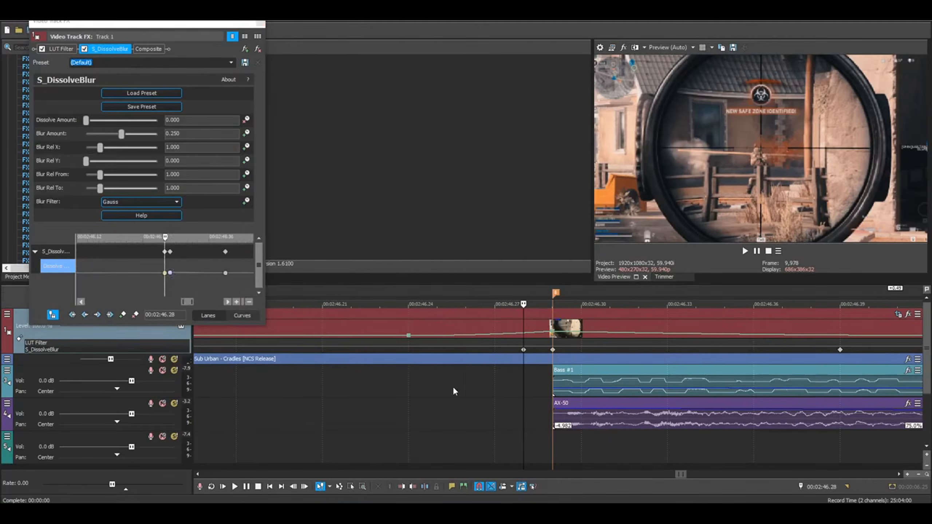
# Play back and step through the frames just before the beat at 00:02:46.29 to check the blur.
pyautogui.press('space')
pyautogui.scroll(-4, 514, 384)
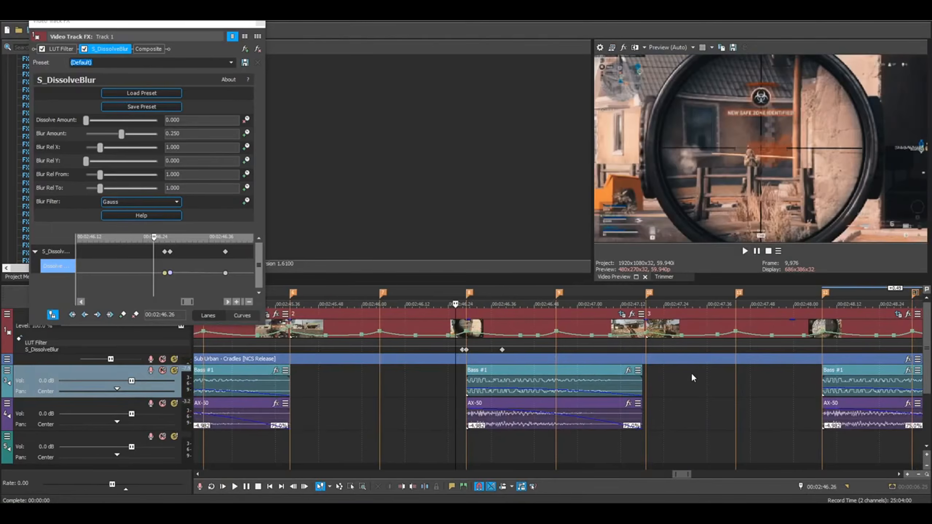
pyautogui.press('space')
pyautogui.scroll(-2, 692, 373)
pyautogui.press('Right')
pyautogui.press('Left')
pyautogui.press('Right')
pyautogui.press('Right')
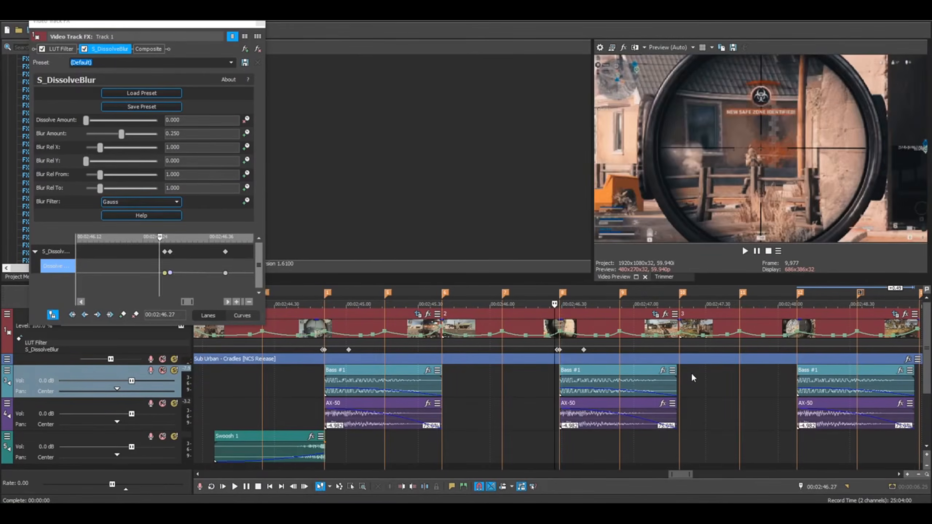
# Repeat the three Dissolve Amount blur keyframes around the third clip's beat at 00:02:48.08, with the first one frame earlier.
pyautogui.scroll(-1, 715, 368)
pyautogui.click(683, 376)
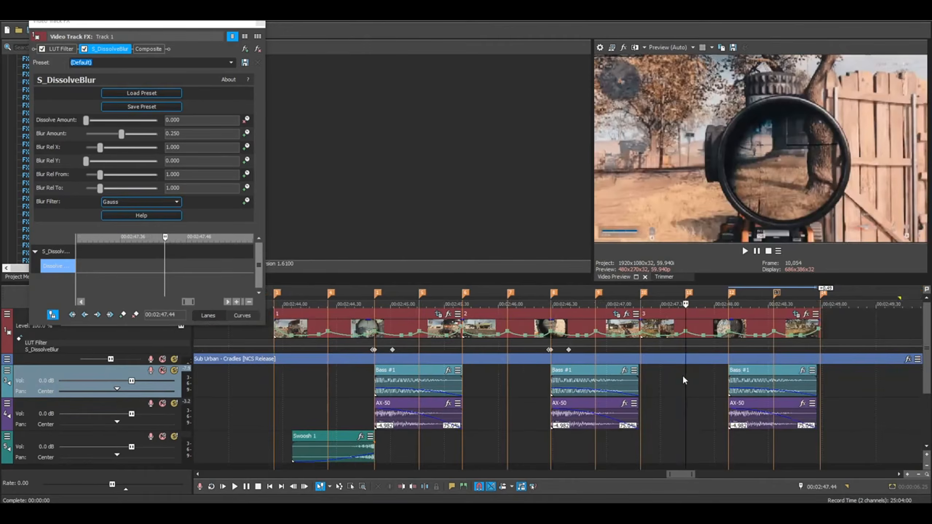
pyautogui.scroll(5, 683, 376)
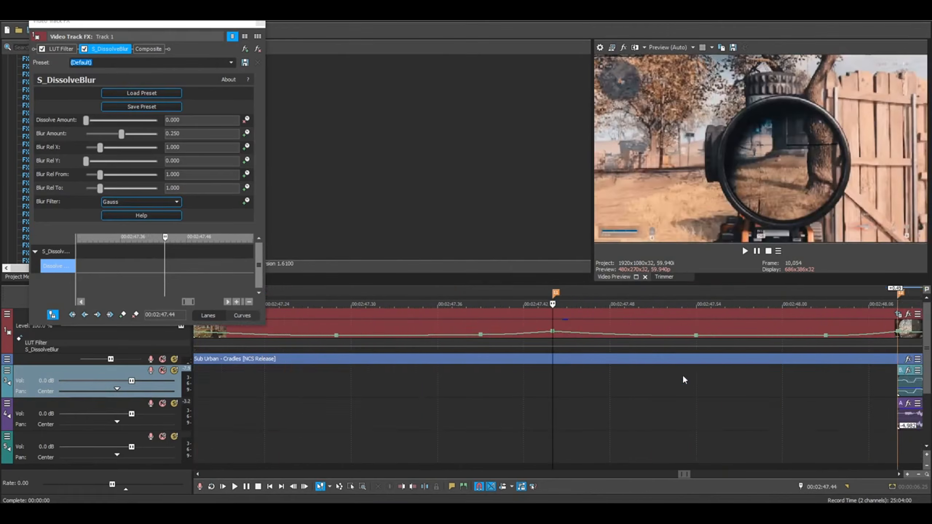
pyautogui.scroll(-5, 683, 375)
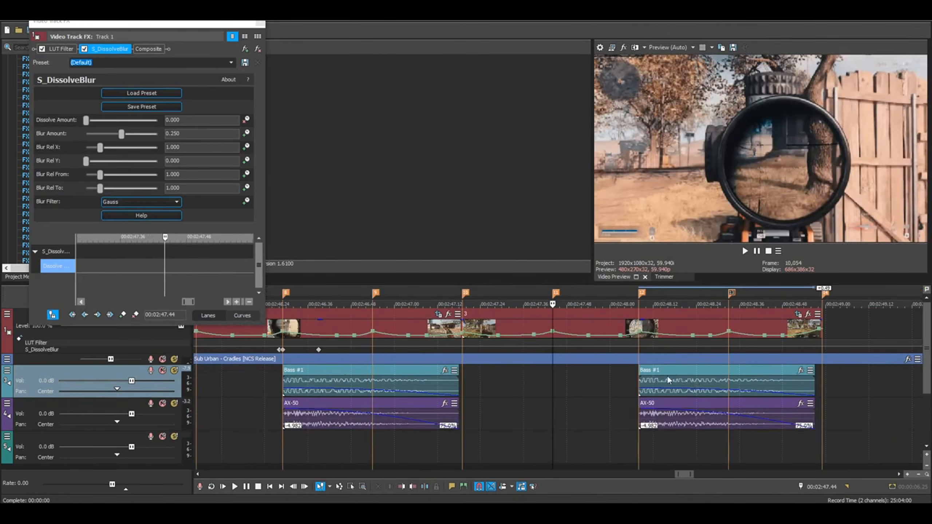
pyautogui.click(639, 358)
pyautogui.scroll(5, 640, 359)
pyautogui.scroll(2, 538, 364)
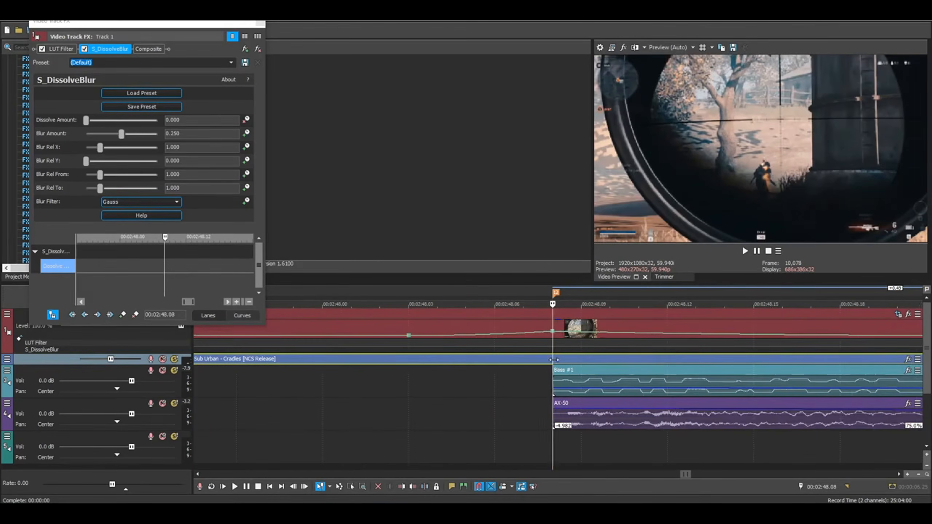
pyautogui.press('Left')
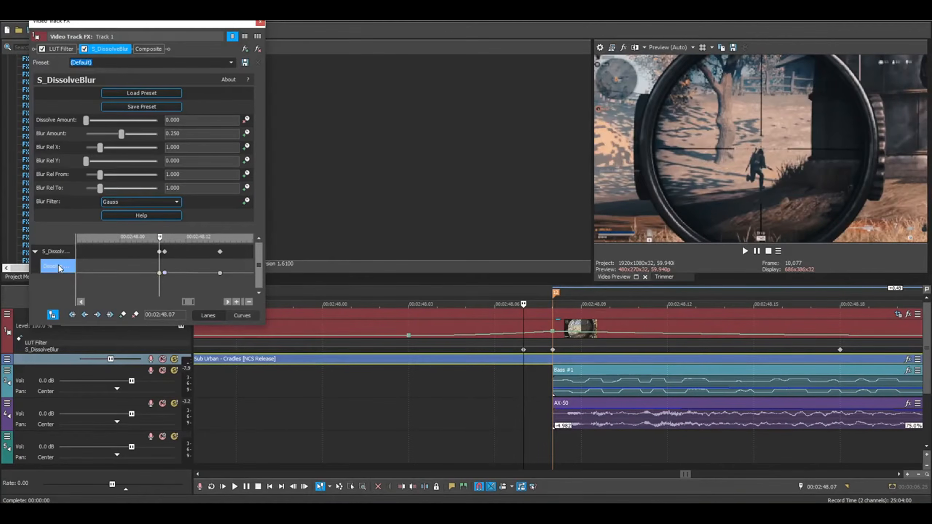
# Set the Dissolve Amount keyframe at 00:02:48.07 to Slow Fade and close the track effects window.
pyautogui.scroll(-3, 585, 362)
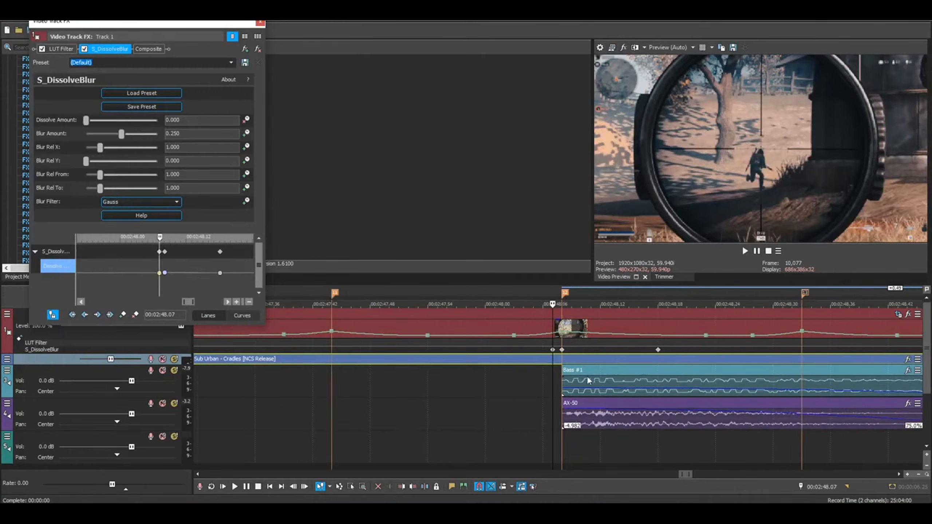
pyautogui.scroll(-3, 590, 377)
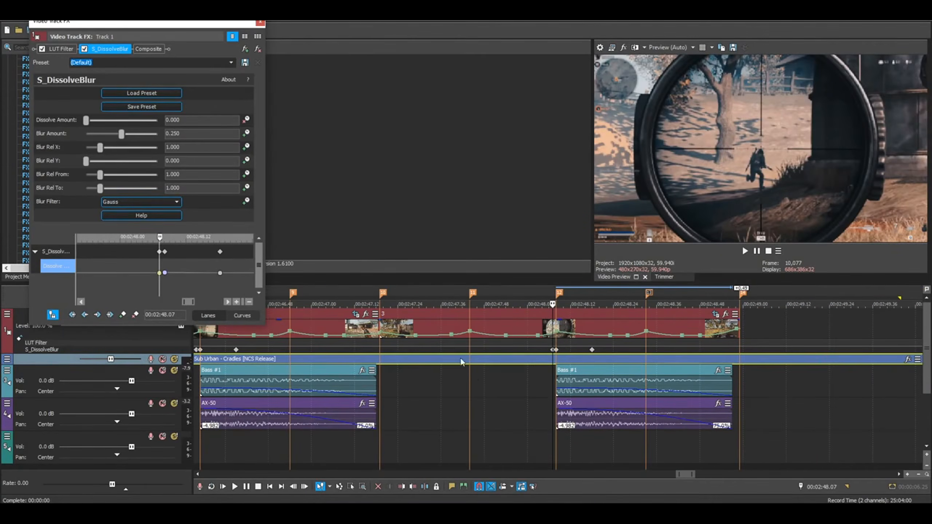
pyautogui.scroll(-3, 461, 362)
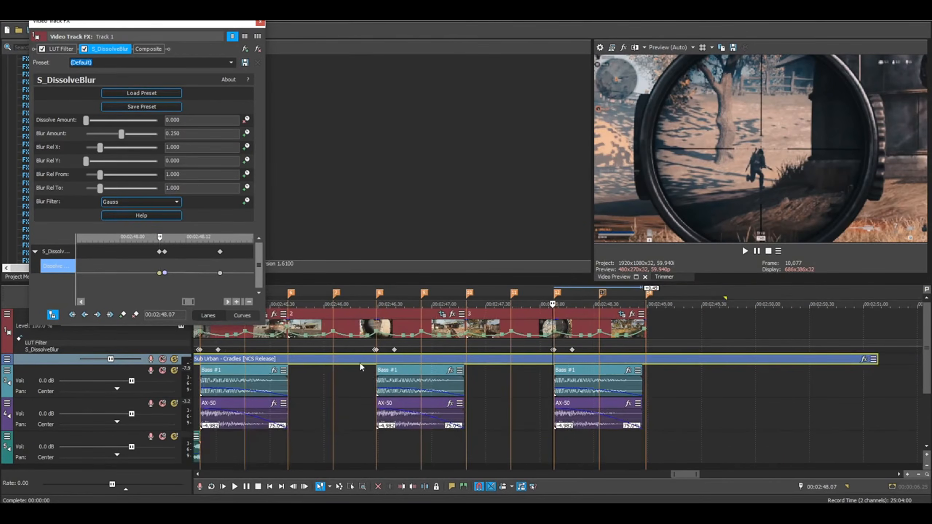
pyautogui.click(260, 24)
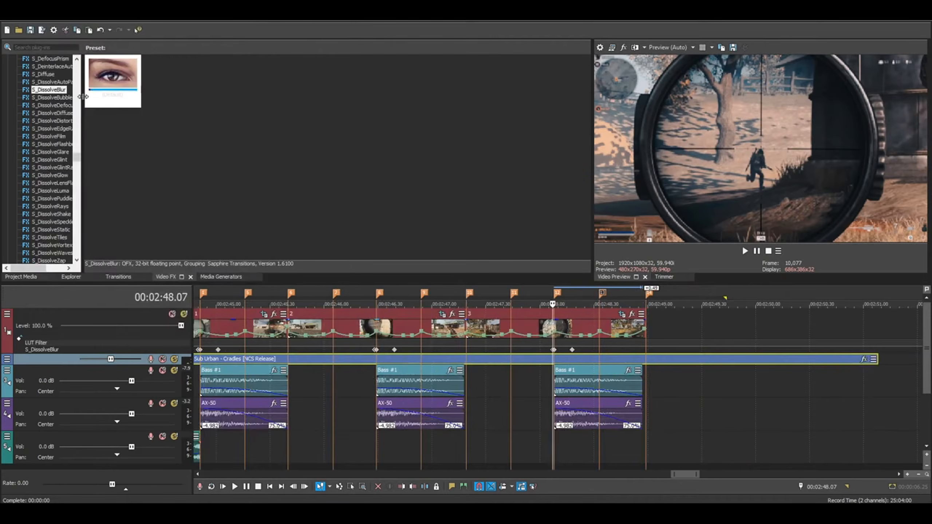
# Apply the S_Shake effect with the Aggressive preset to video track 1 and lower its Amplitude to 0.
pyautogui.moveTo(78, 147); pyautogui.dragTo(81, 193)
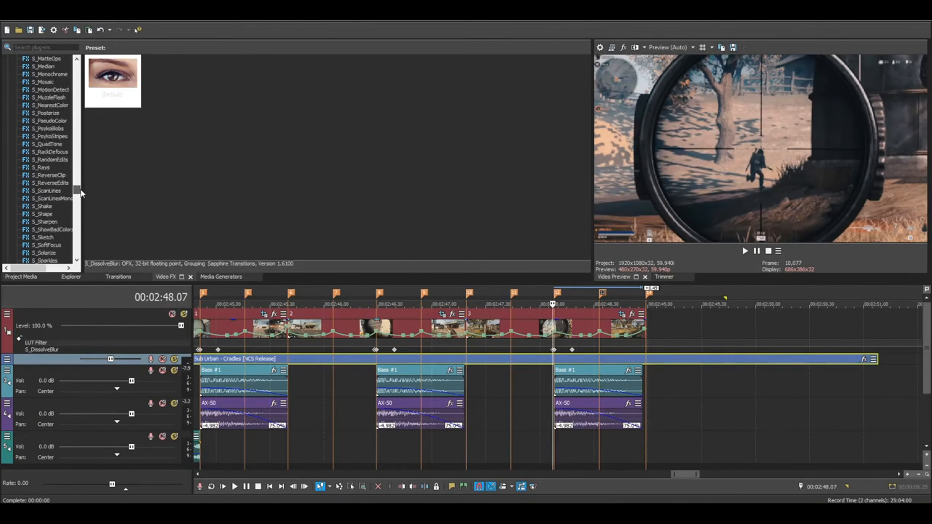
pyautogui.click(42, 207)
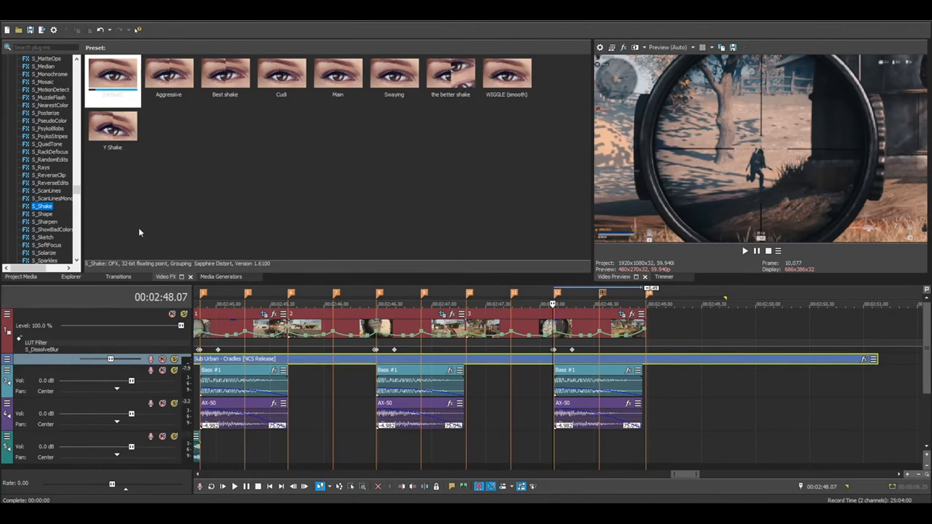
pyautogui.click(174, 93)
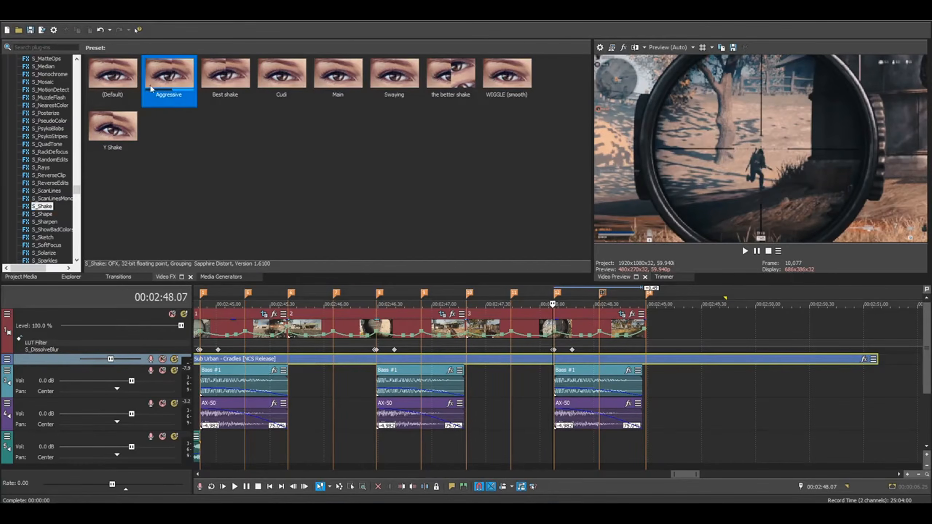
pyautogui.moveTo(134, 301); pyautogui.dragTo(102, 319)
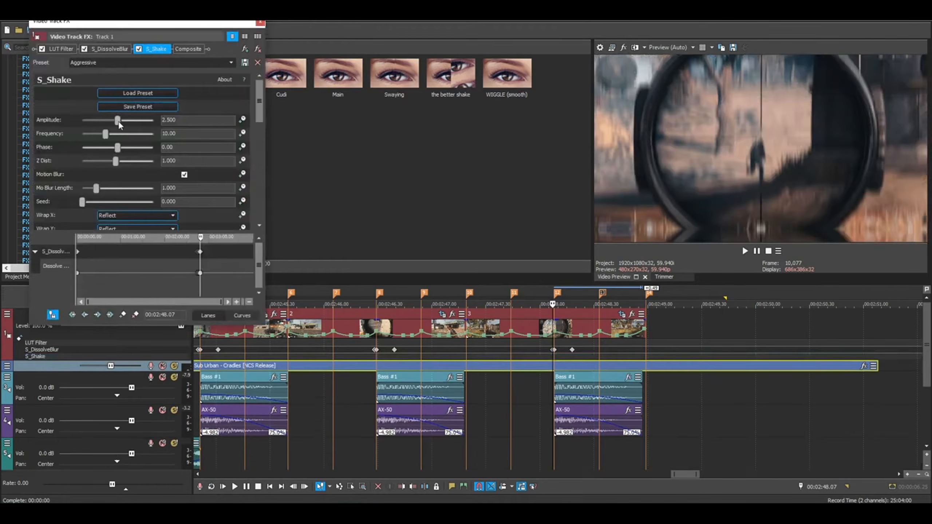
pyautogui.moveTo(119, 125); pyautogui.dragTo(31, 118)
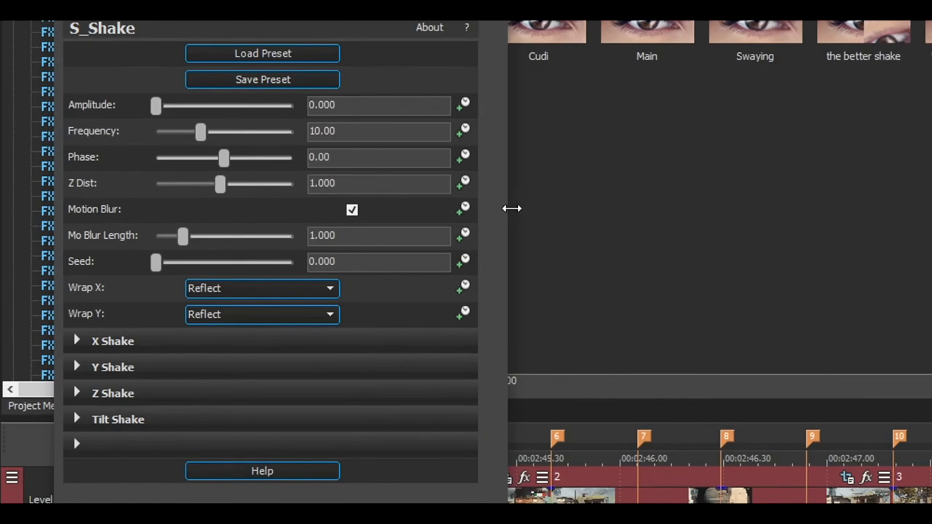
# Widen the track effects window and expand the X Shake and Y Shake parameter groups of S_Shake.
pyautogui.moveTo(267, 173); pyautogui.dragTo(486, 184)
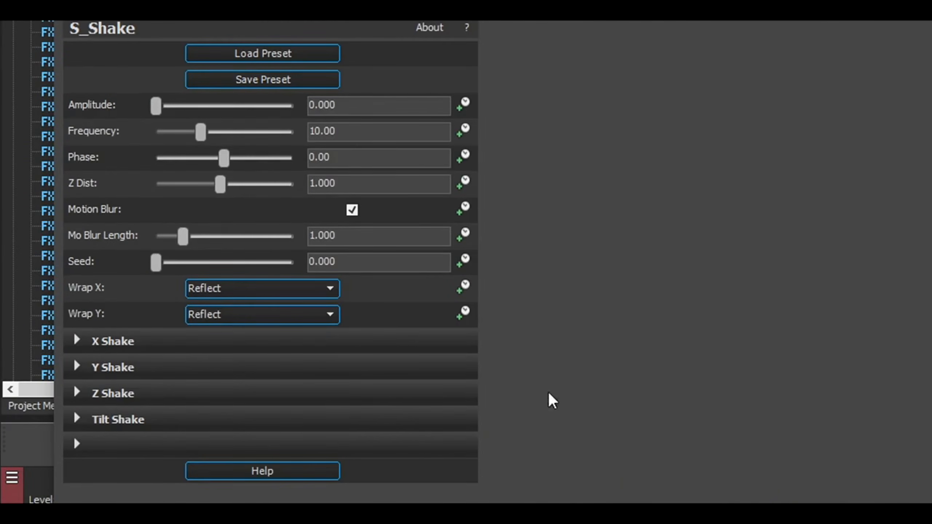
pyautogui.click(78, 340)
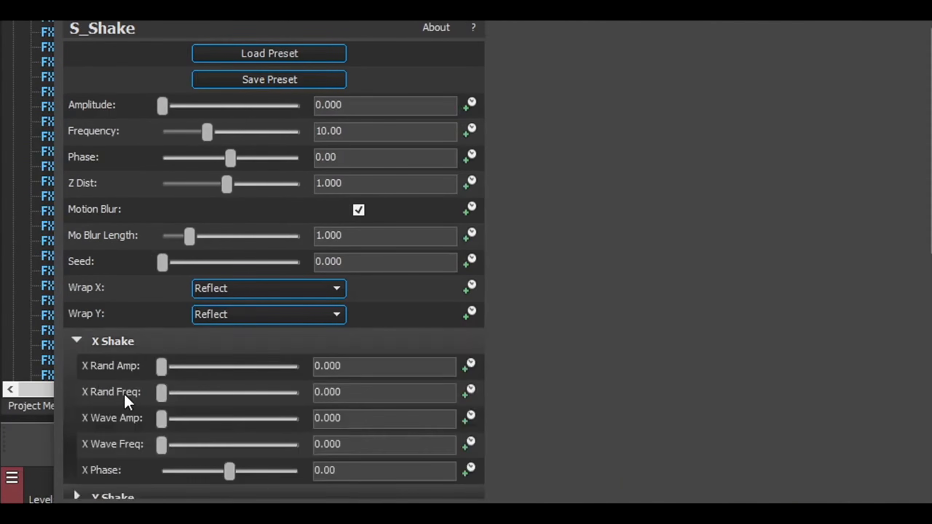
pyautogui.scroll(-3, 274, 260)
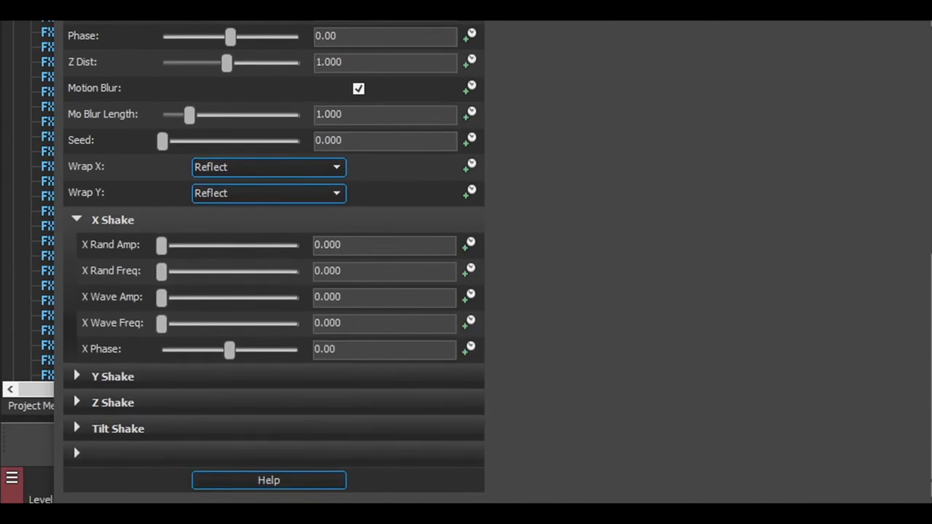
pyautogui.click(78, 378)
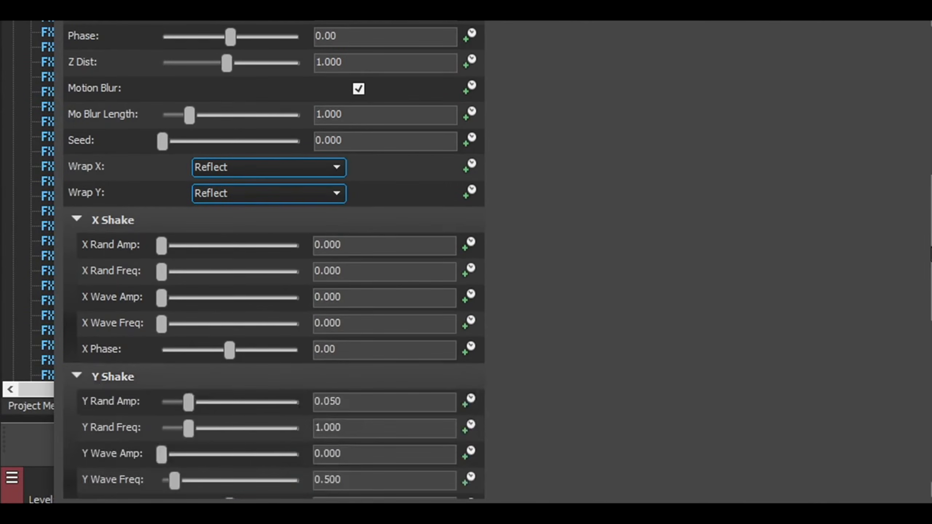
pyautogui.scroll(-2, 274, 260)
pyautogui.scroll(5, 274, 261)
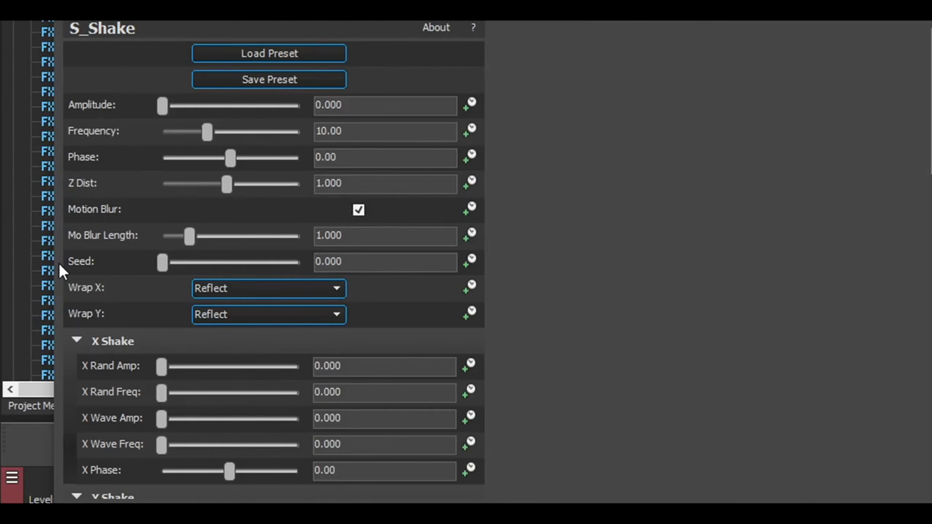
# Examine the S_Shake Seed, wrap, X Shake and Y Shake parameters without changing their values.
pyautogui.rightClick(333, 244)
pyautogui.moveTo(162, 262)
pyautogui.mouseDown()
pyautogui.moveTo(308, 272)
pyautogui.moveTo(158, 265)
pyautogui.mouseUp()
pyautogui.scroll(-3, 499, 341)
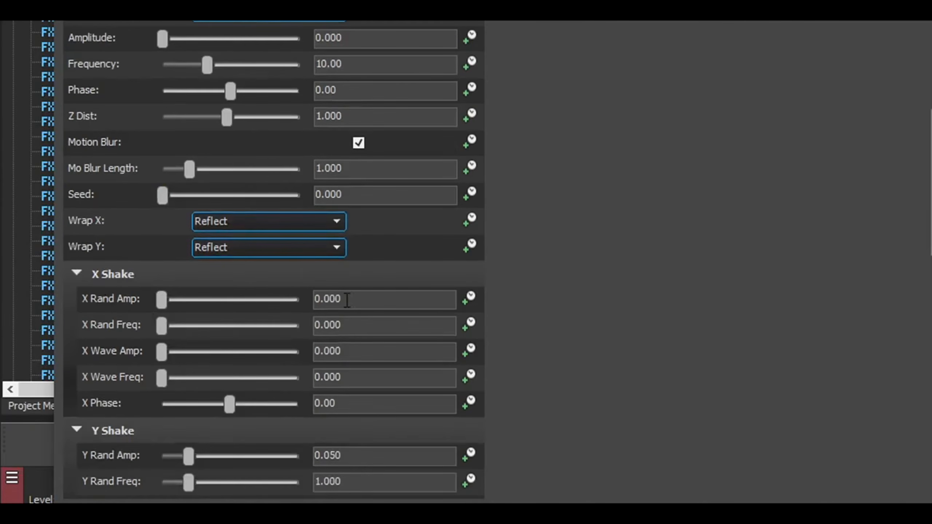
pyautogui.scroll(-3, 719, 410)
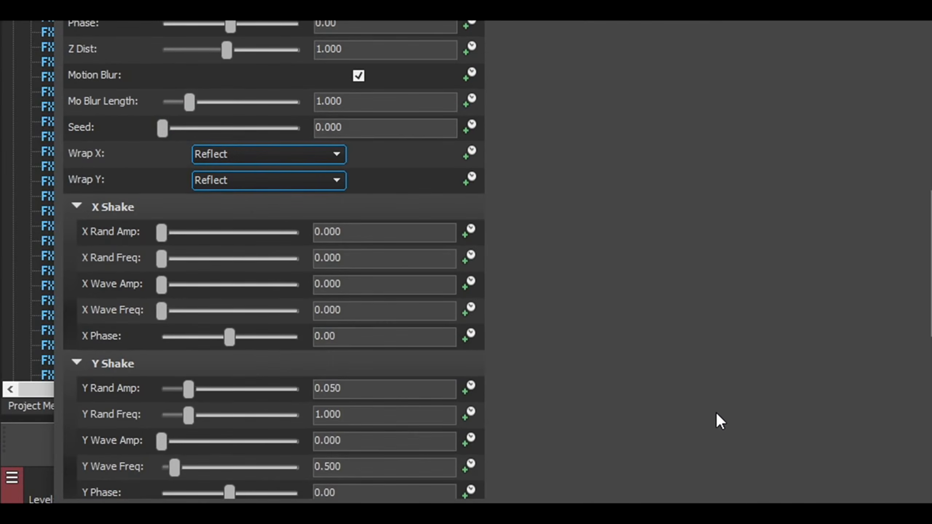
pyautogui.scroll(-2, 629, 371)
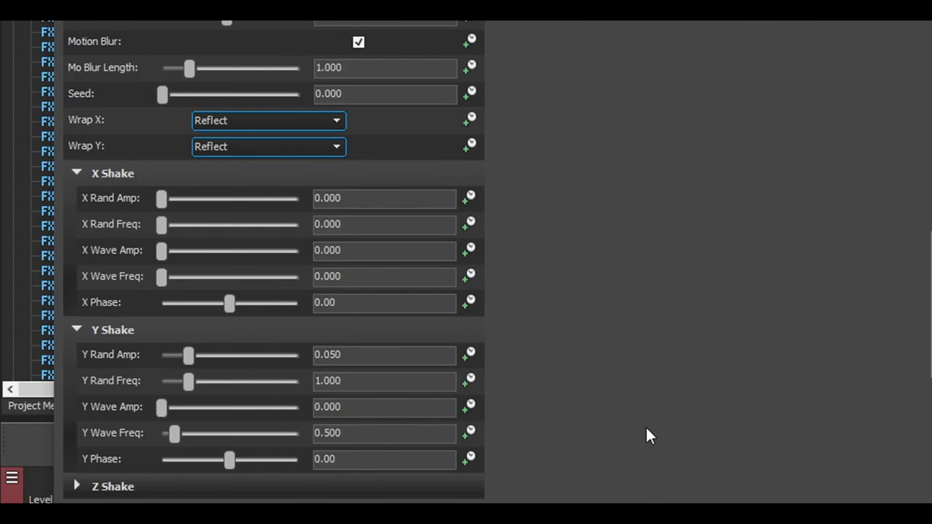
pyautogui.scroll(-3, 260, 389)
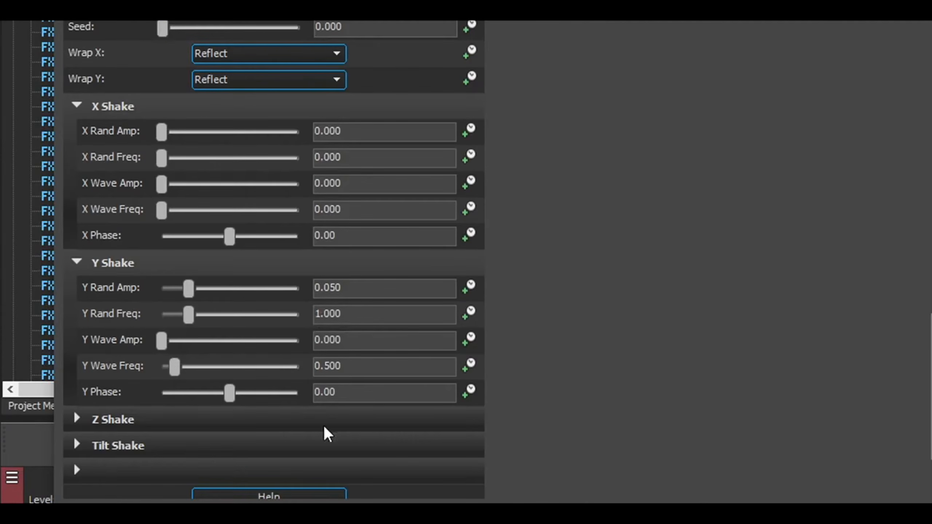
# Enable keyframe animation for the S_Shake Amplitude parameter.
pyautogui.scroll(-1, 325, 433)
pyautogui.scroll(10, 912, 89)
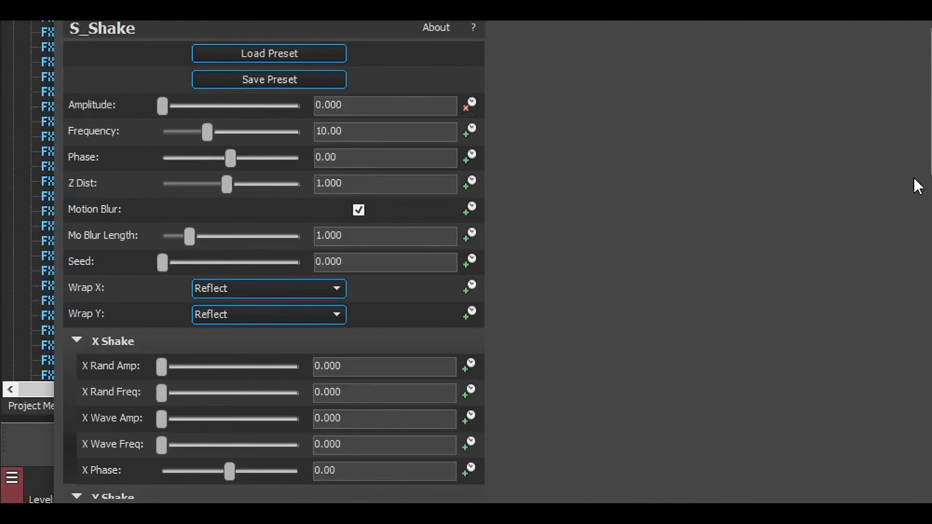
pyautogui.scroll(-5, 916, 200)
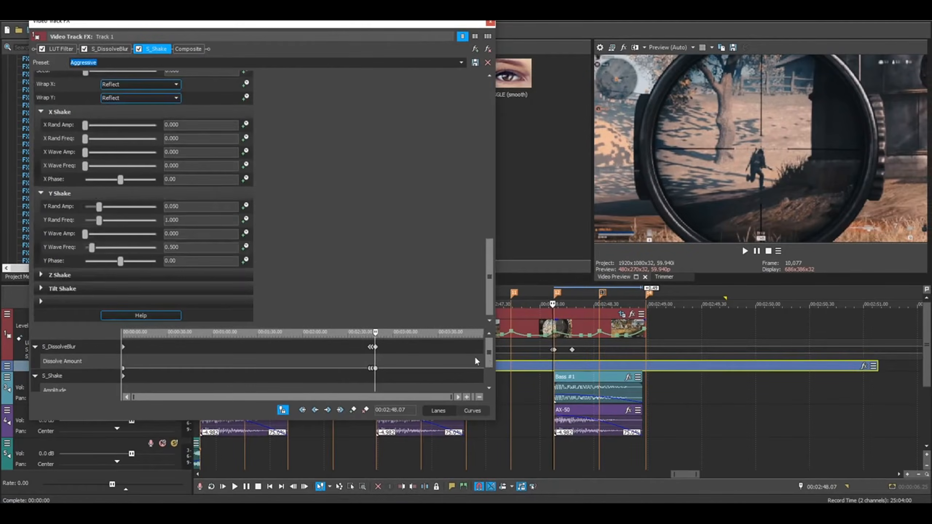
# Select S_Shake in the keyframe timeline and move the cursor to 00:02:44.44, just before the first group of blur keyframes.
pyautogui.scroll(3, 367, 381)
pyautogui.click(259, 376)
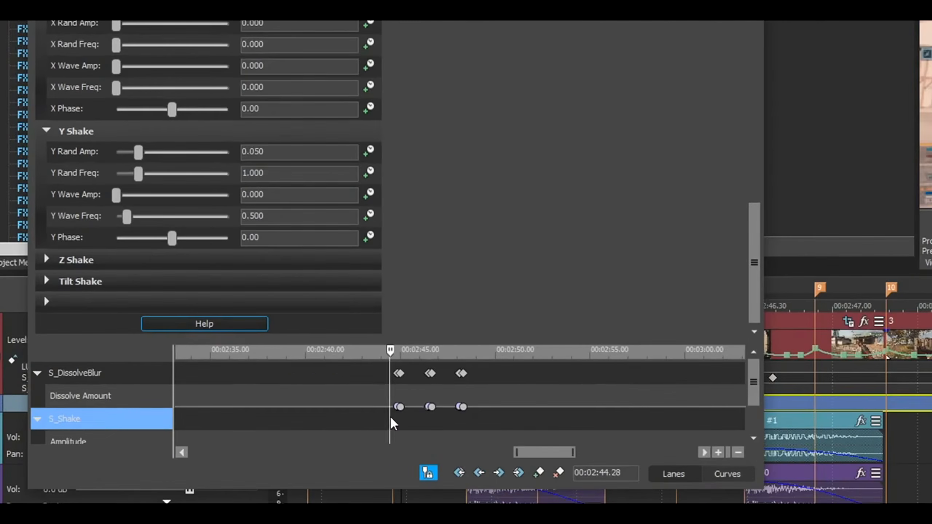
pyautogui.scroll(8, 391, 420)
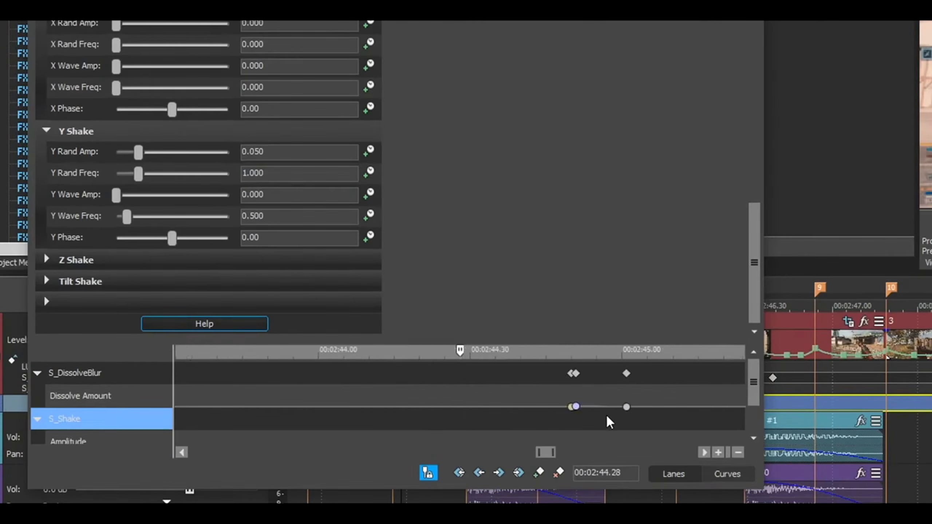
pyautogui.moveTo(539, 453); pyautogui.dragTo(589, 453)
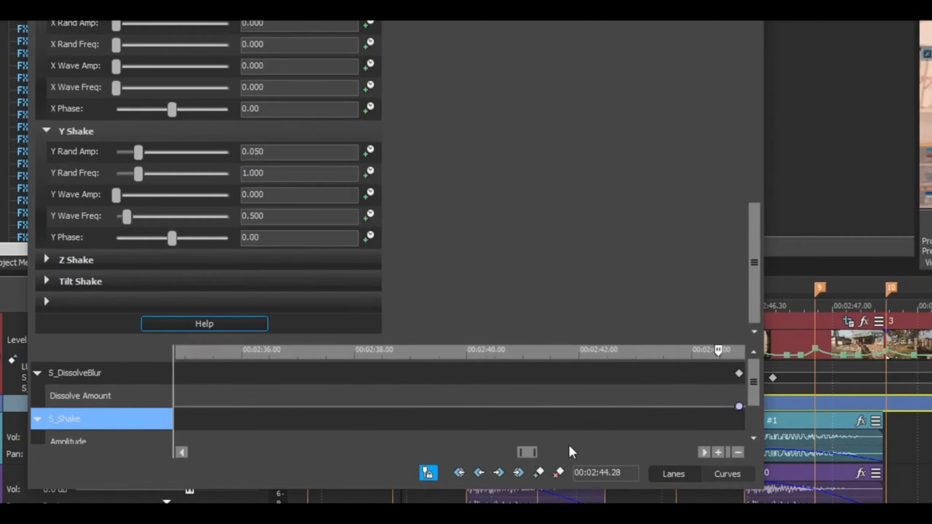
pyautogui.click(77, 369)
pyautogui.click(126, 422)
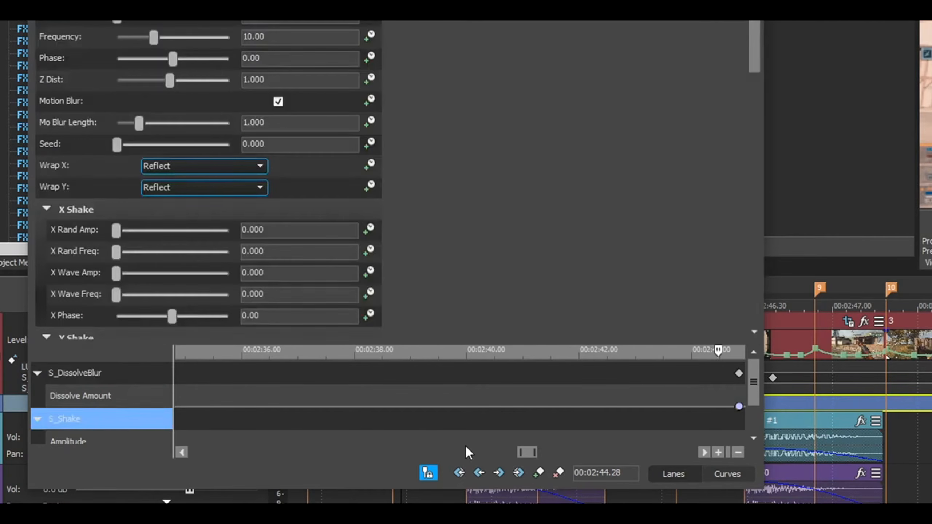
pyautogui.moveTo(528, 451); pyautogui.dragTo(535, 450)
pyautogui.click(571, 424)
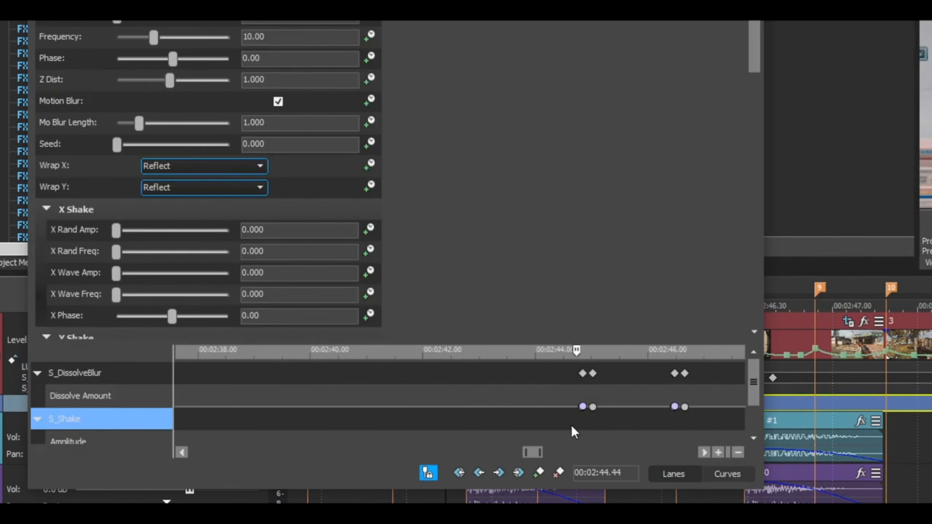
# Align the cursor in the S_Shake lane with the first beat's Dissolve Amount keyframe at 00:02:44.50.
pyautogui.scroll(8, 571, 424)
pyautogui.click(644, 427)
pyautogui.scroll(-2, 655, 423)
pyautogui.scroll(6, 549, 421)
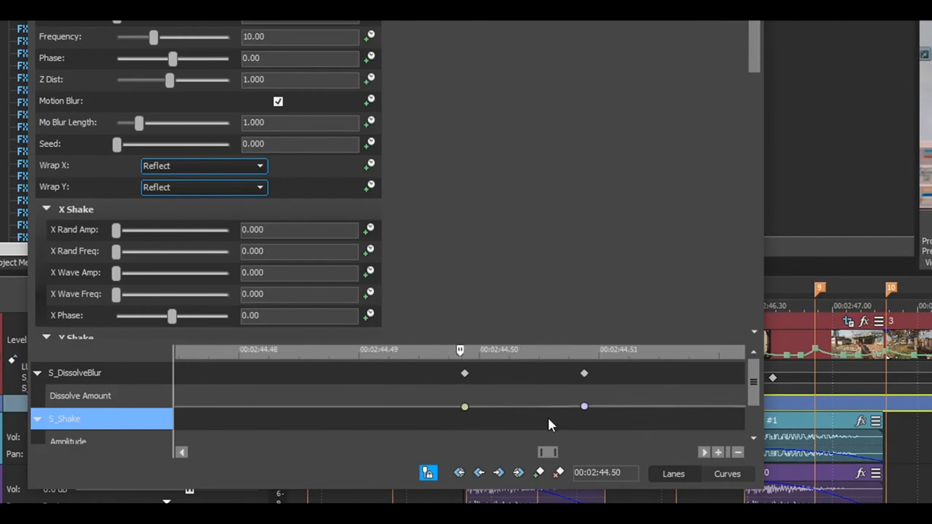
pyautogui.click(466, 424)
pyautogui.moveTo(466, 350); pyautogui.dragTo(469, 351)
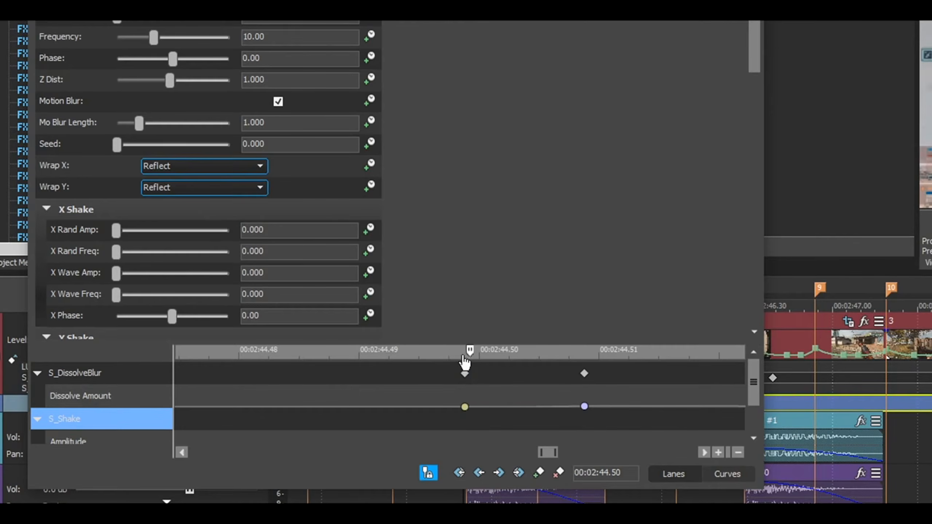
pyautogui.click(469, 383)
pyautogui.click(466, 391)
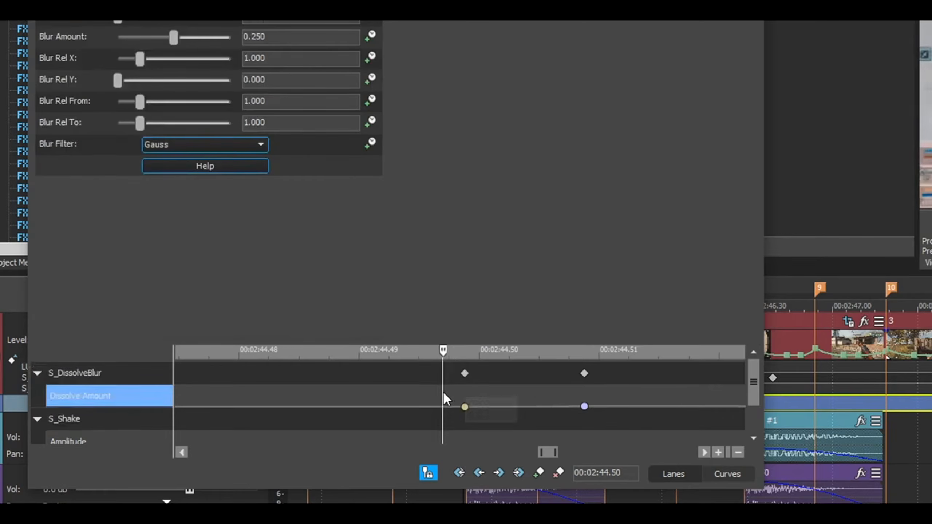
pyautogui.click(463, 421)
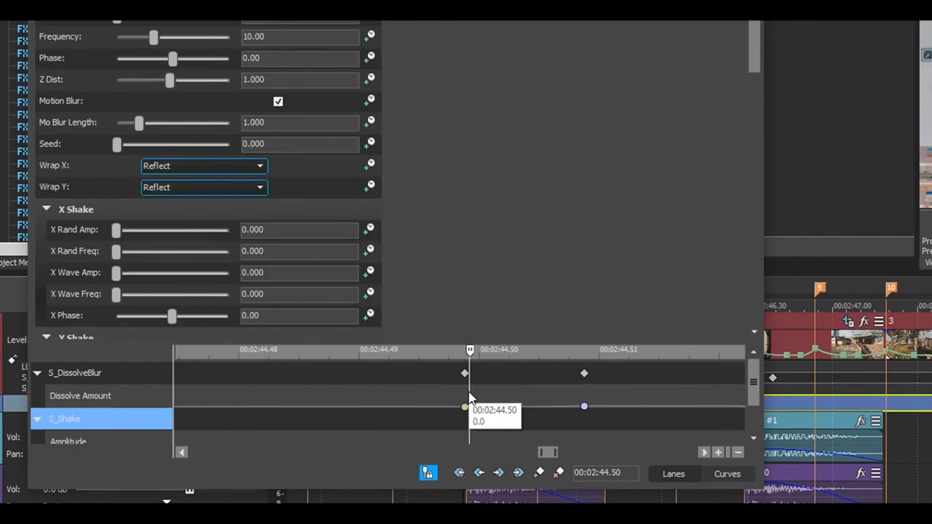
# Add an S_Shake keyframe at 00:02:44.50 and align it with the first Dissolve Amount keyframe.
pyautogui.click(466, 391)
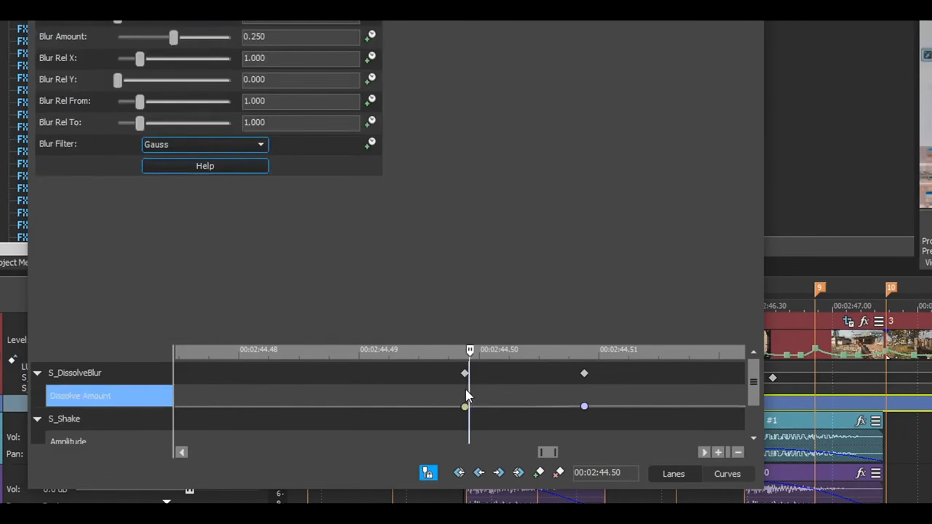
pyautogui.scroll(3, 459, 437)
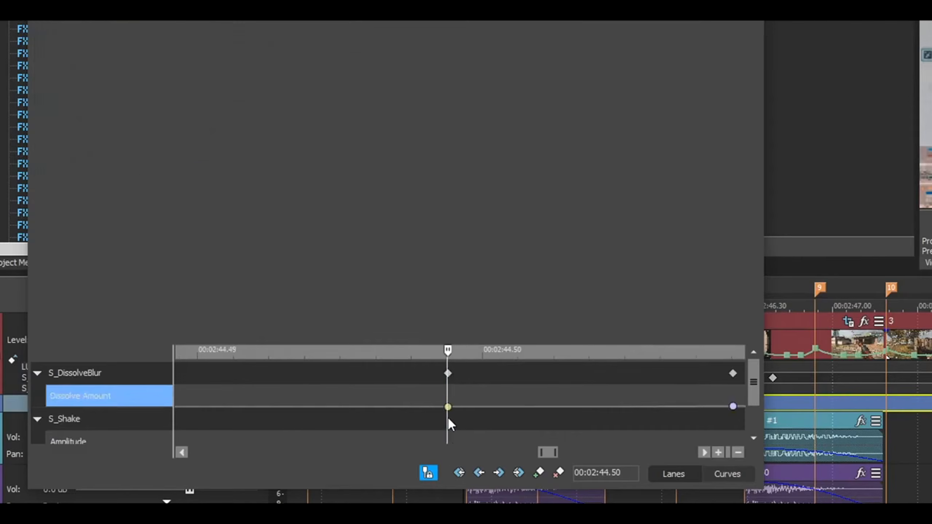
pyautogui.click(448, 419)
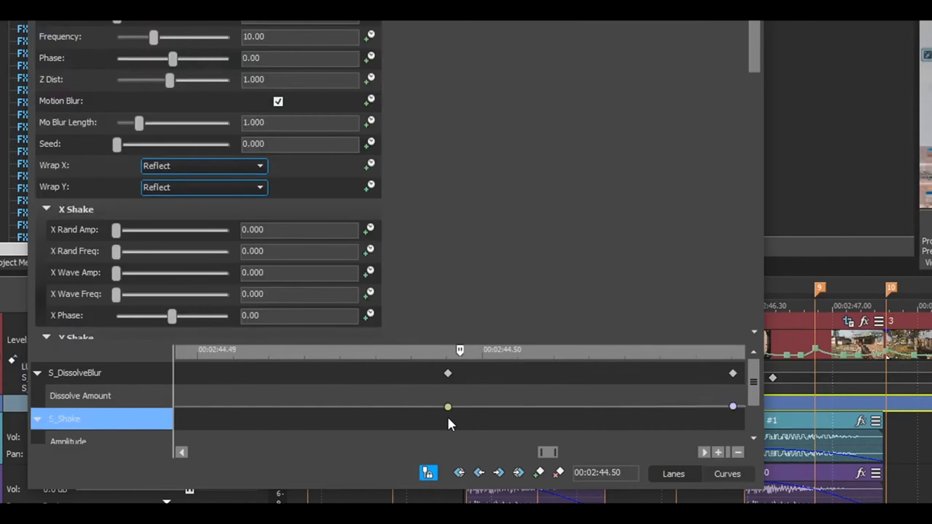
pyautogui.scroll(-5, 447, 413)
pyautogui.moveTo(567, 409)
pyautogui.scroll(10, 561, 400)
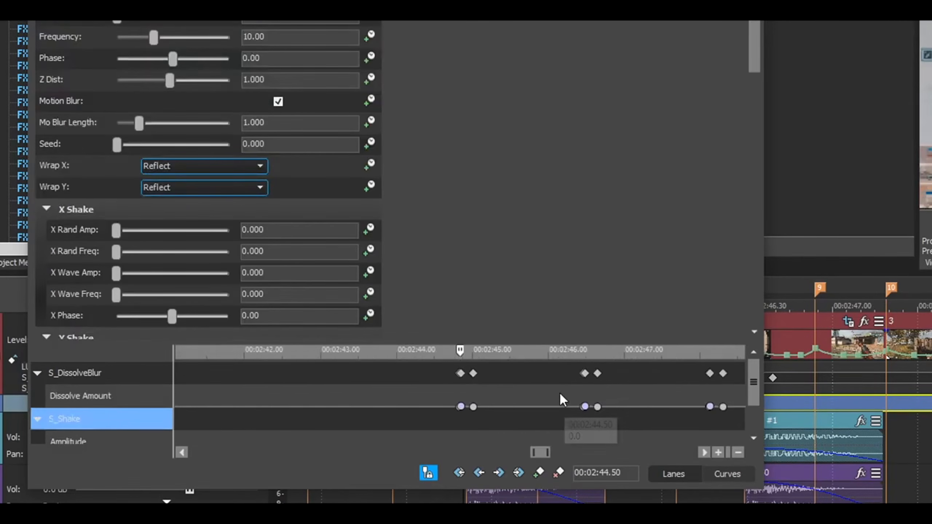
pyautogui.scroll(2, 541, 403)
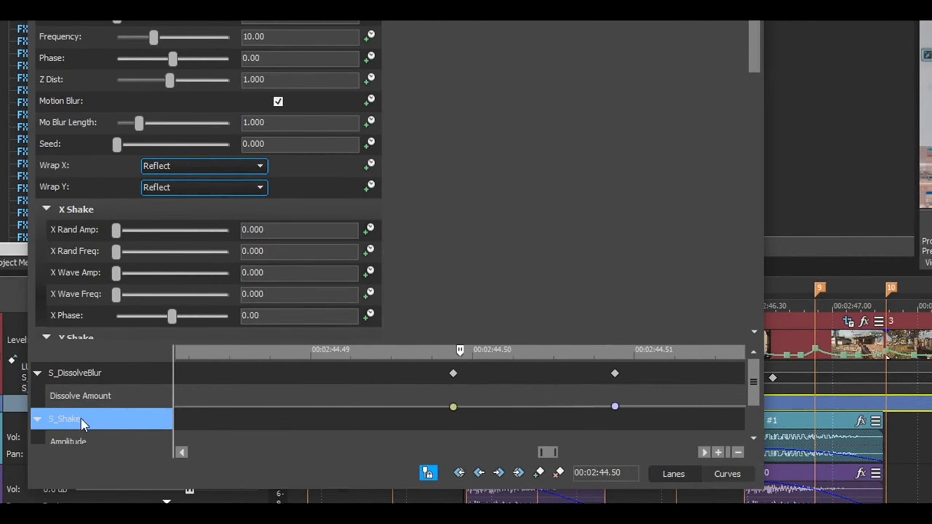
pyautogui.click(539, 473)
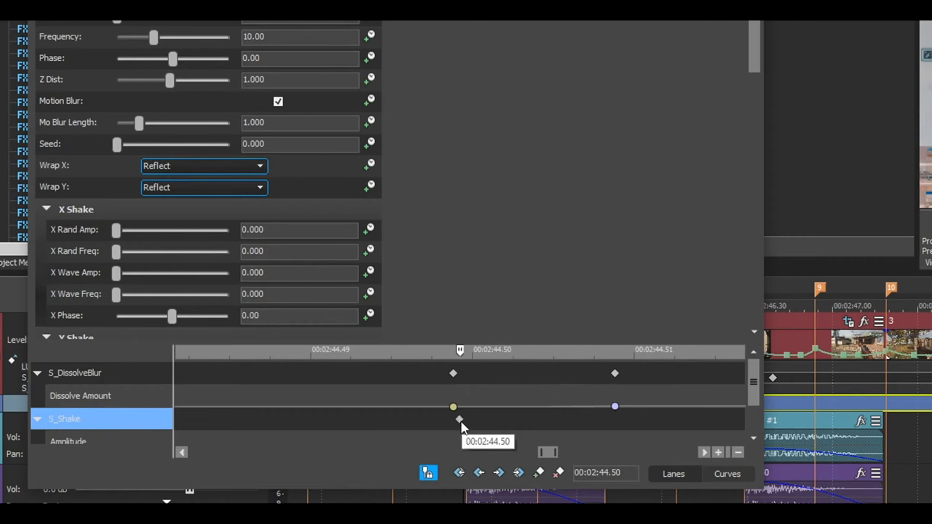
pyautogui.moveTo(758, 382); pyautogui.dragTo(752, 424)
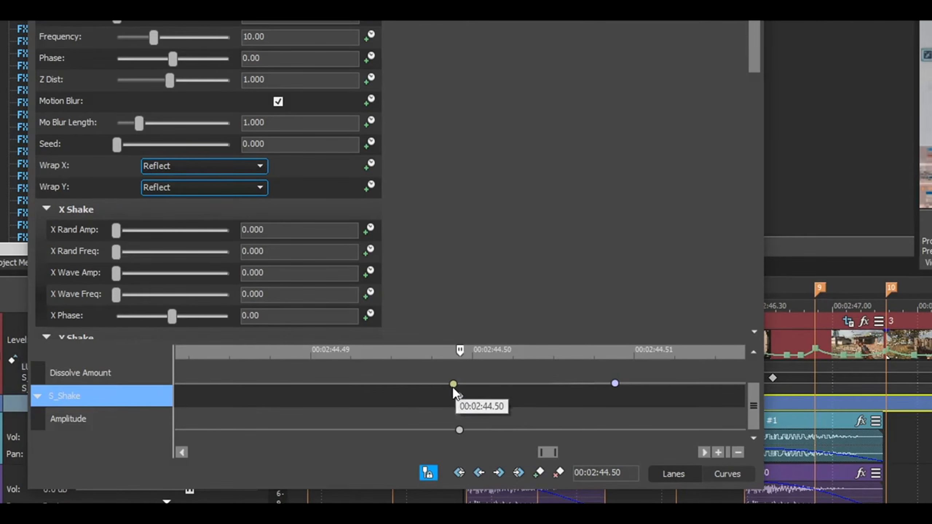
pyautogui.moveTo(461, 396)
pyautogui.mouseDown()
pyautogui.moveTo(429, 410)
pyautogui.moveTo(453, 402)
pyautogui.mouseUp()
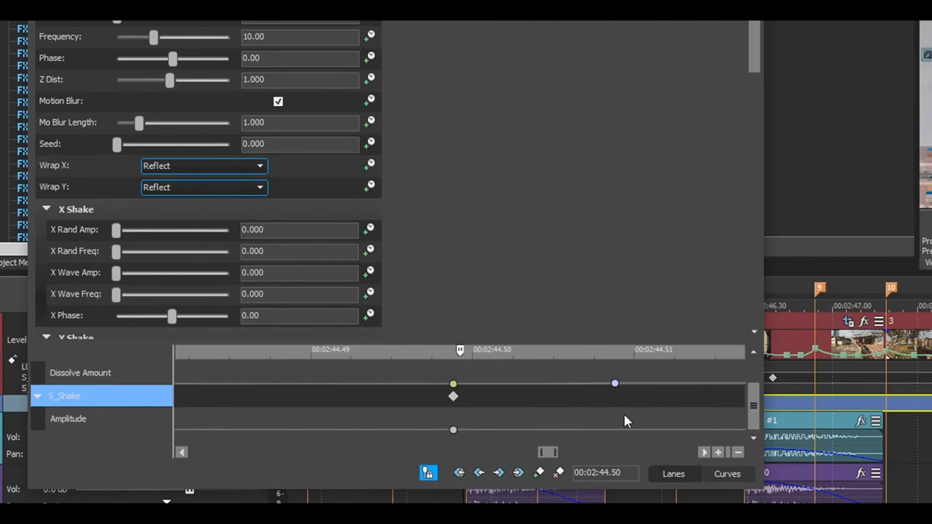
# Add a second S_Shake Amplitude keyframe one frame further on, at 00:02:44.51.
pyautogui.click(454, 430)
pyautogui.press('Right')
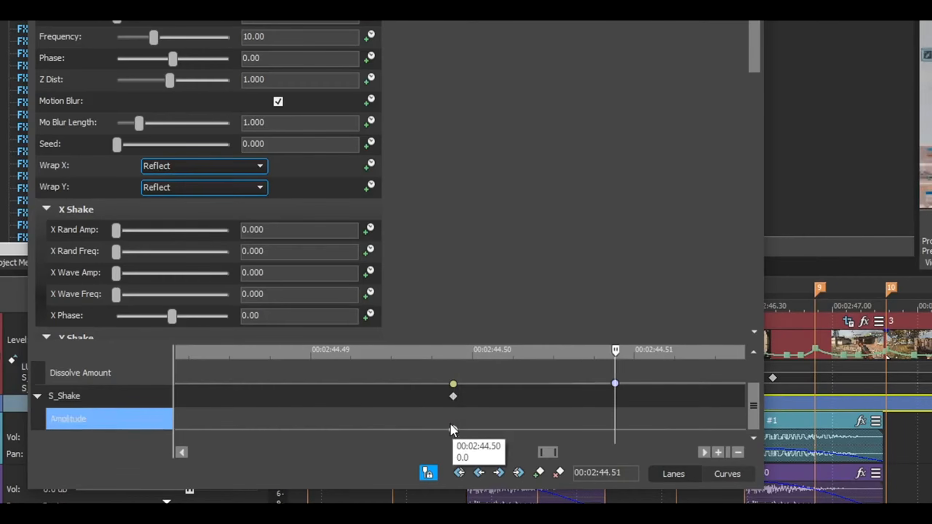
pyautogui.click(539, 473)
# Add a third S_Shake Amplitude keyframe at 00:02:45.01, under the matching Dissolve Amount keyframe.
pyautogui.scroll(-1, 625, 410)
pyautogui.scroll(-2, 622, 410)
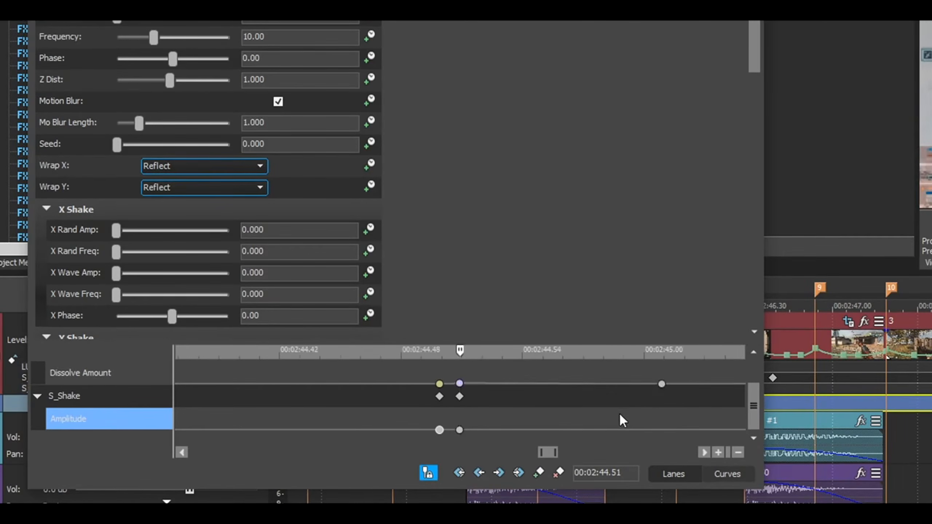
pyautogui.scroll(3, 660, 415)
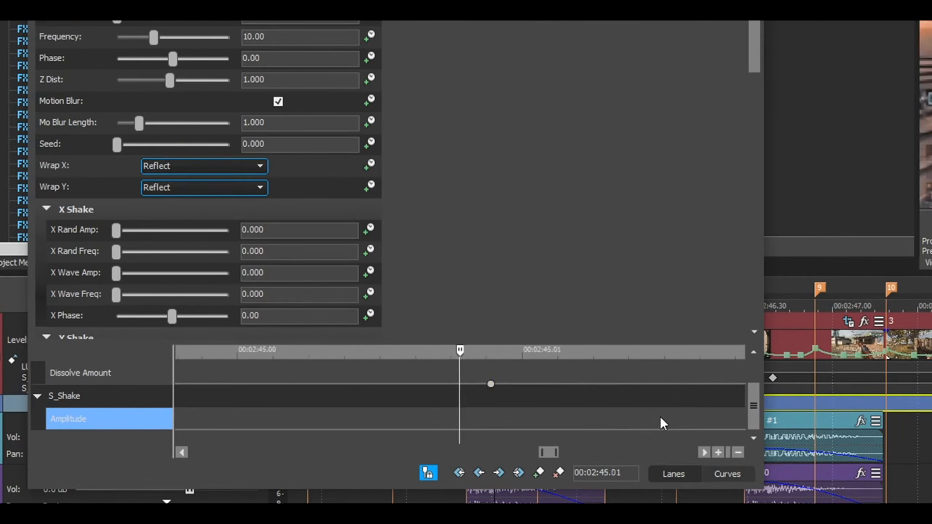
pyautogui.click(492, 417)
pyautogui.scroll(-4, 522, 430)
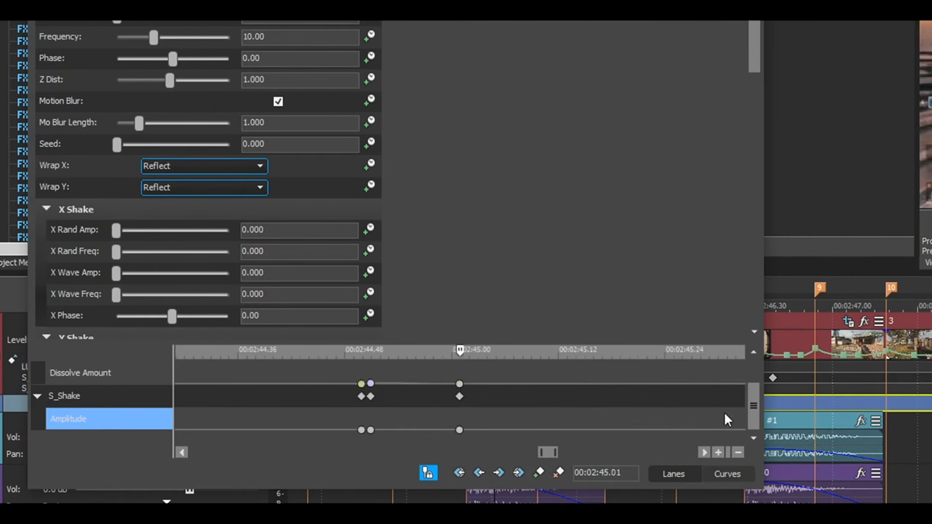
# Raise the S_Shake Amplitude at the 00:02:44.51 keyframe to about 2.381.
pyautogui.moveTo(753, 422); pyautogui.dragTo(753, 398)
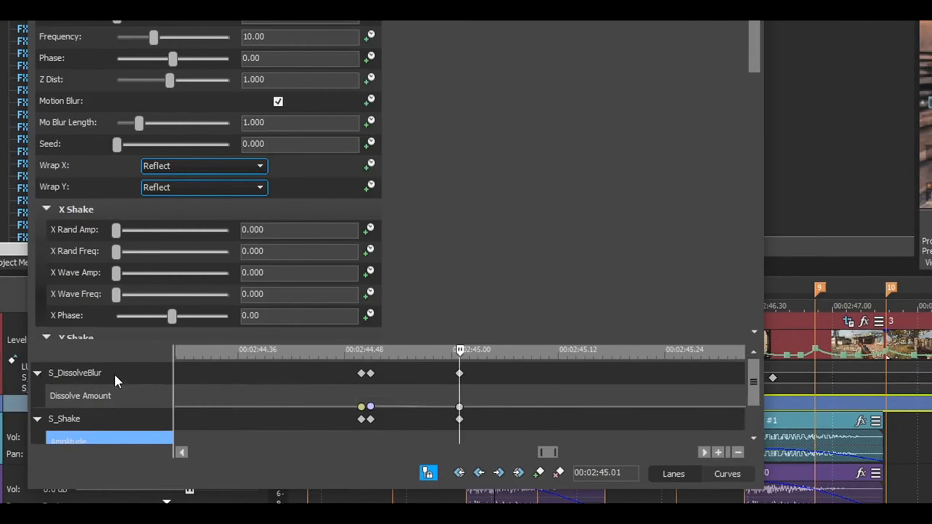
pyautogui.moveTo(756, 377); pyautogui.dragTo(756, 405)
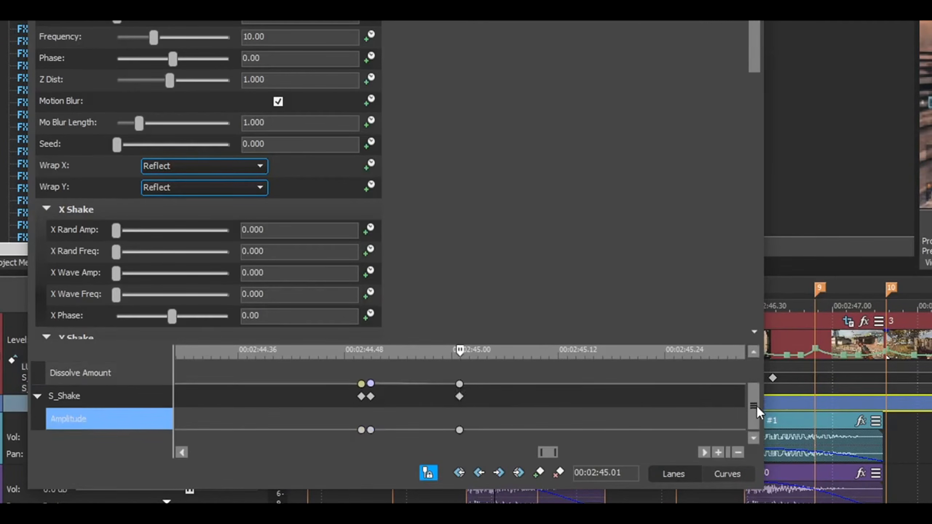
pyautogui.click(754, 352)
pyautogui.scroll(-1, 746, 414)
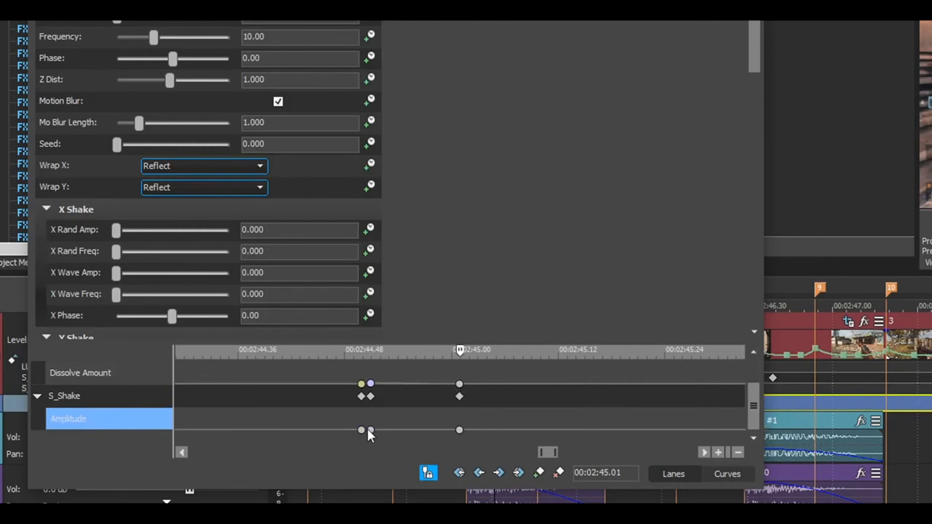
pyautogui.click(370, 429)
pyautogui.scroll(5, 426, 429)
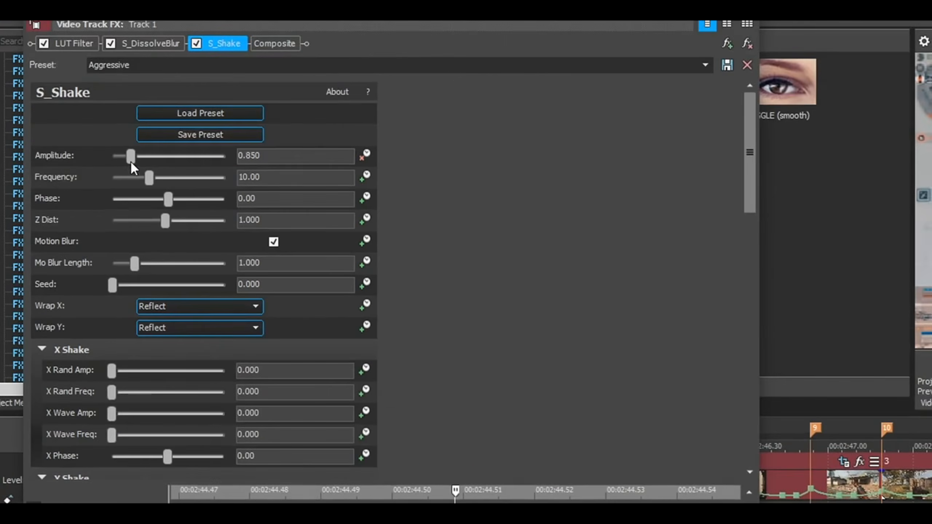
pyautogui.moveTo(131, 160); pyautogui.dragTo(166, 167)
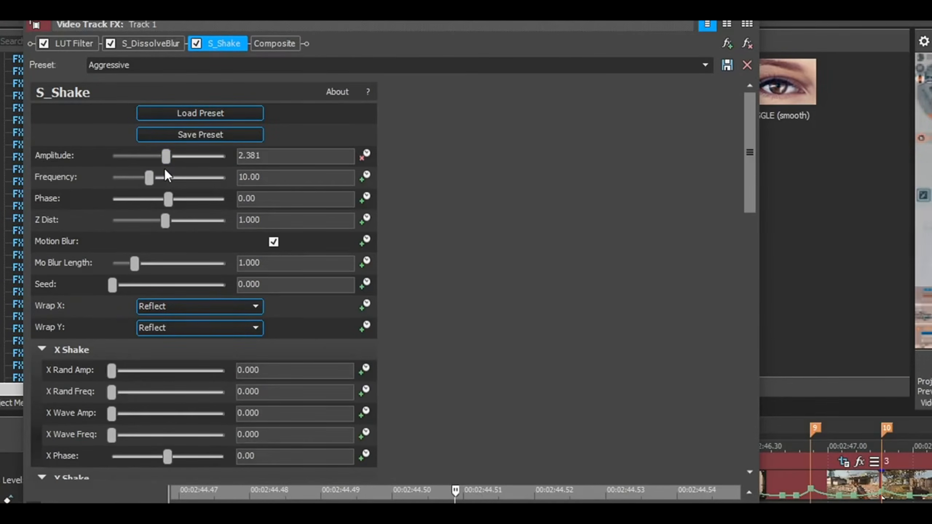
# Set the Amplitude keyframe at 00:02:44.50 to Slow Fade and give the 00:02:44.51 keyframe a curved fade instead of a linear one.
pyautogui.click(387, 474)
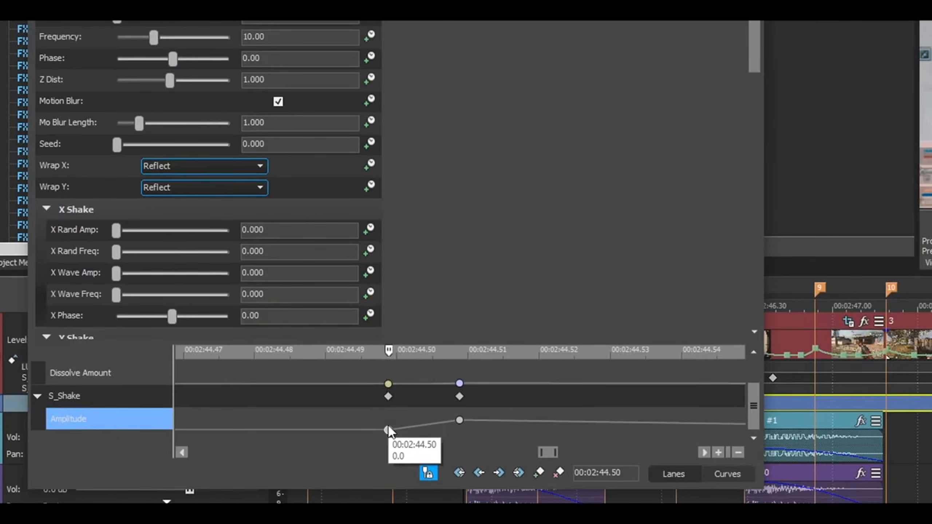
pyautogui.rightClick(389, 430)
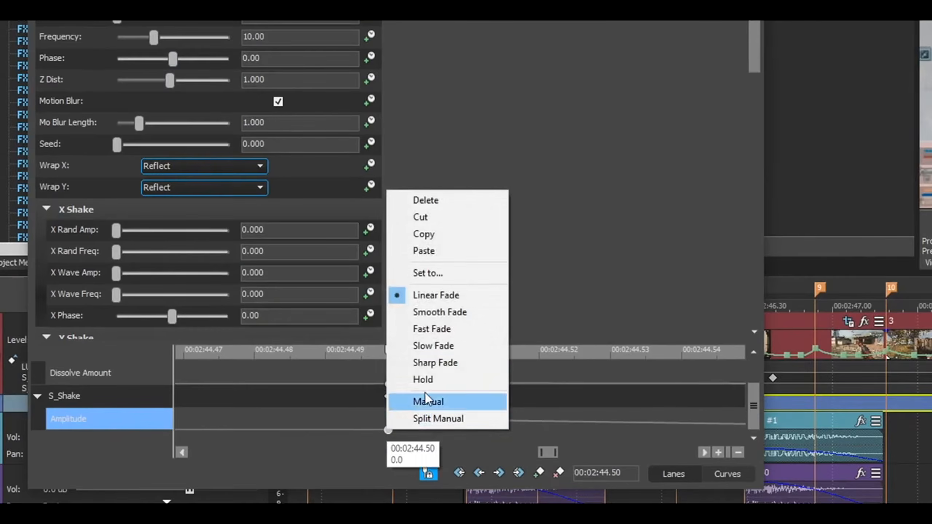
pyautogui.click(442, 349)
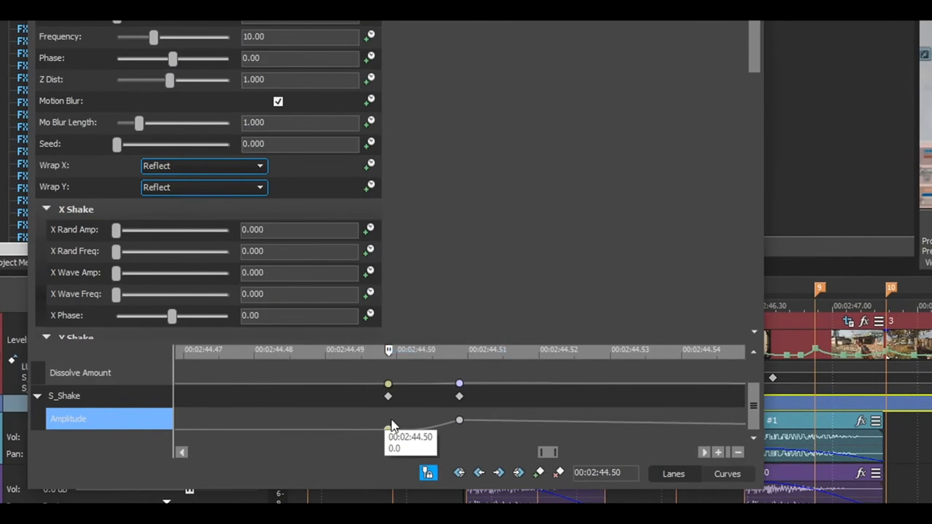
pyautogui.click(460, 421)
pyautogui.rightClick(459, 420)
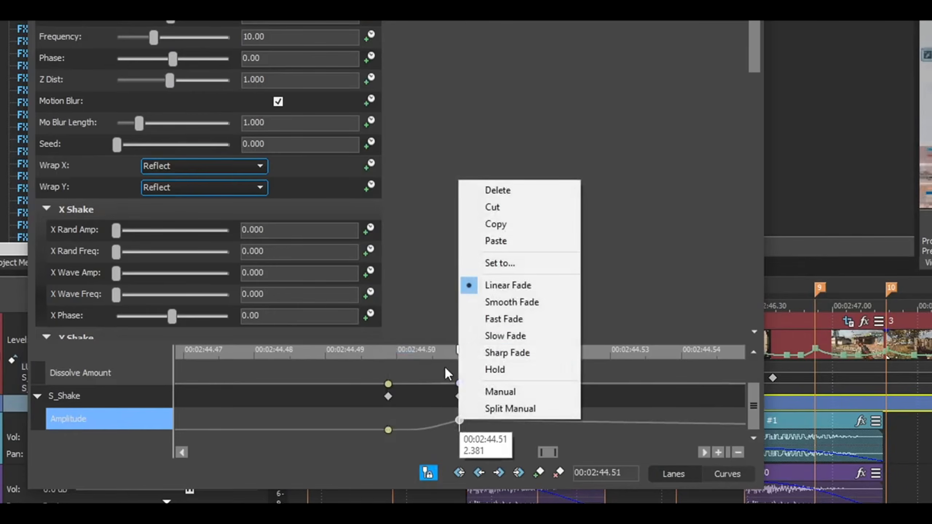
pyautogui.click(510, 336)
pyautogui.scroll(-5, 570, 421)
pyautogui.scroll(5, 514, 422)
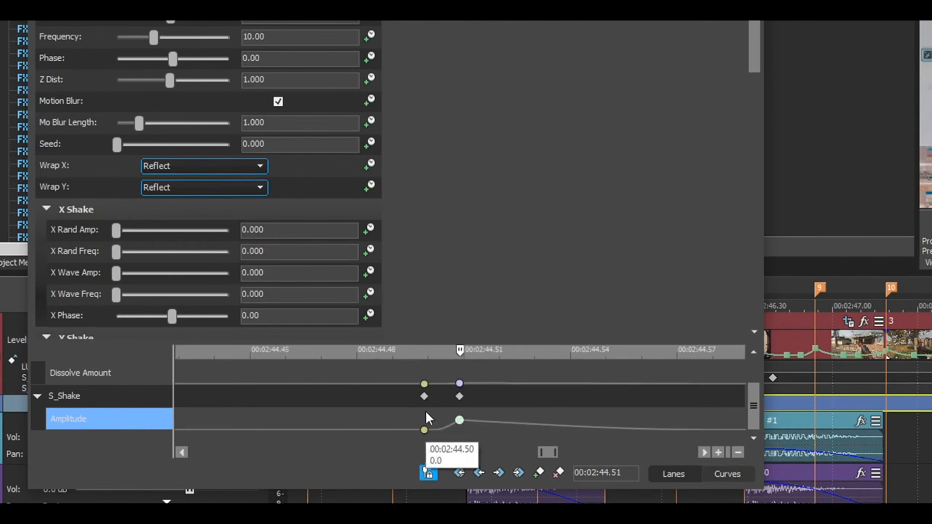
pyautogui.scroll(-3, 532, 407)
pyautogui.scroll(3, 532, 422)
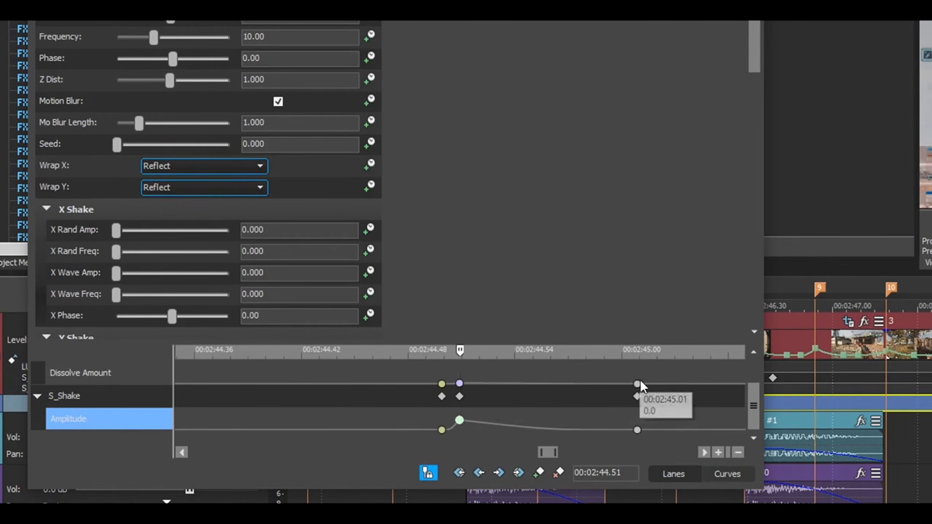
pyautogui.moveTo(756, 407)
pyautogui.mouseDown()
pyautogui.moveTo(756, 389)
pyautogui.moveTo(761, 418)
pyautogui.mouseUp()
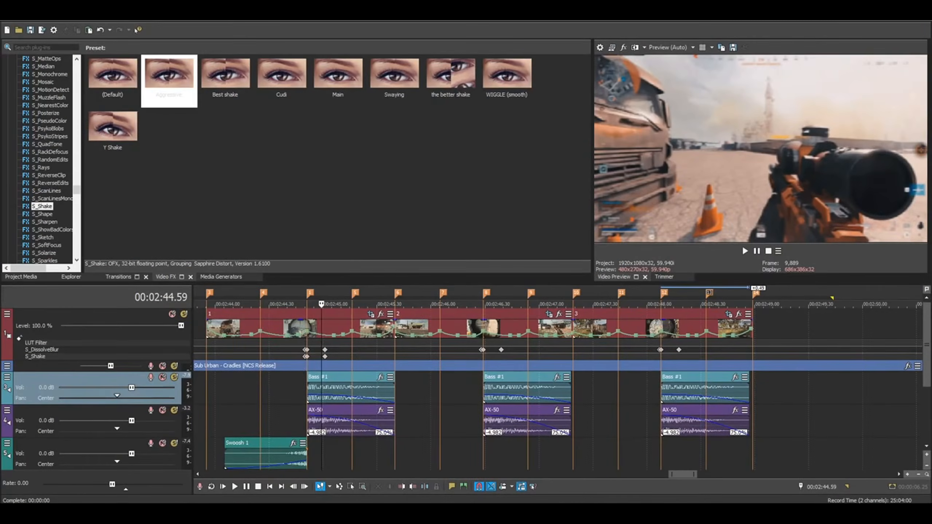
# Copy the three S_Shake Amplitude keyframes at 00:02:44.50, 00:02:44.51 and 00:02:45.01.
pyautogui.scroll(-2, 404, 396)
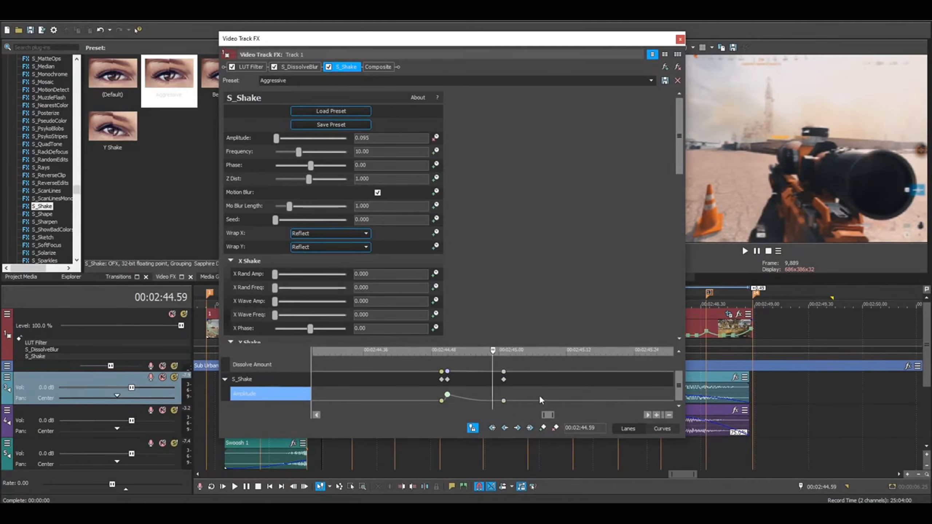
pyautogui.click(441, 401)
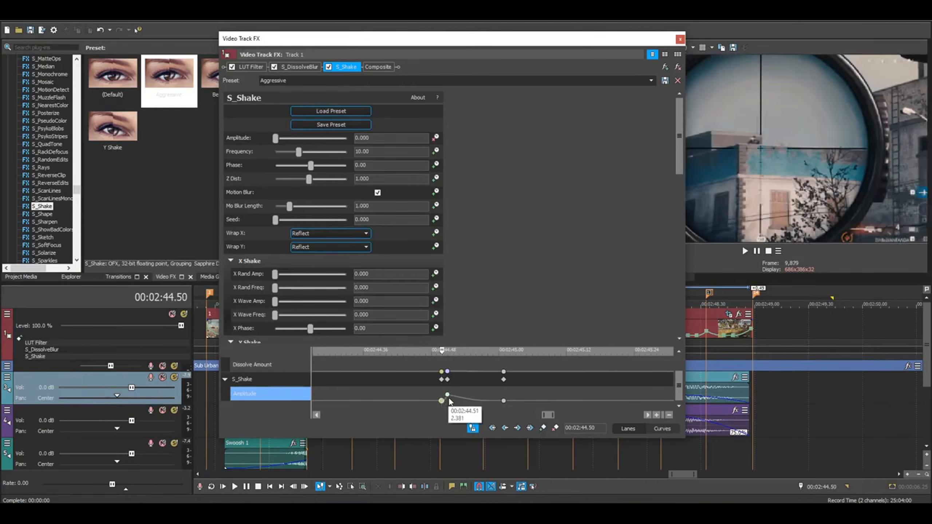
pyautogui.click(447, 395)
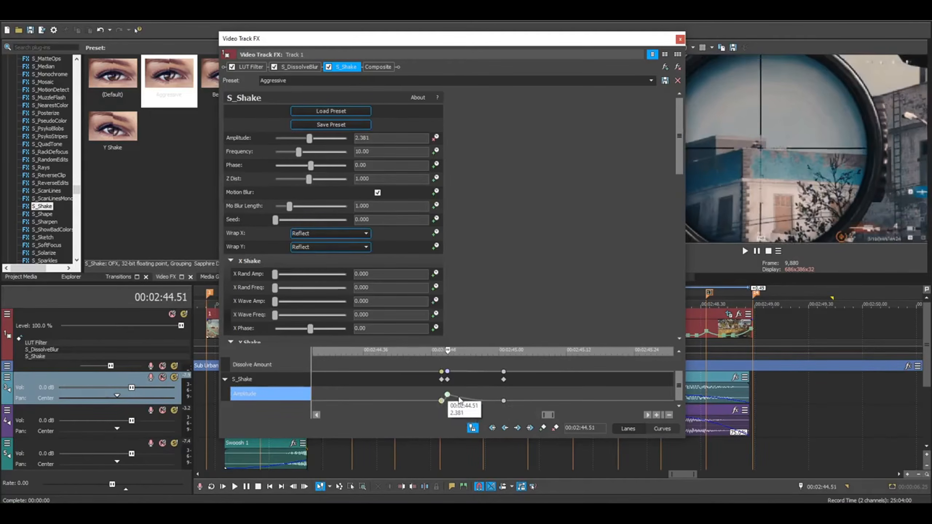
pyautogui.click(503, 400)
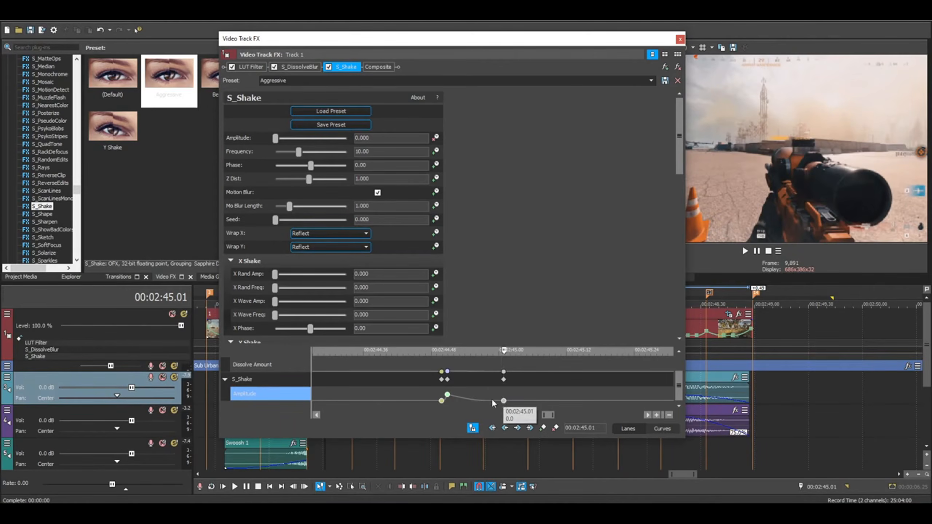
pyautogui.rightClick(504, 401)
pyautogui.click(534, 326)
# Paste the copied Amplitude keyframes at 00:02:46.28, aligned with the second group of Dissolve Amount keyframes.
pyautogui.click(616, 392)
pyautogui.scroll(2, 613, 392)
pyautogui.click(545, 395)
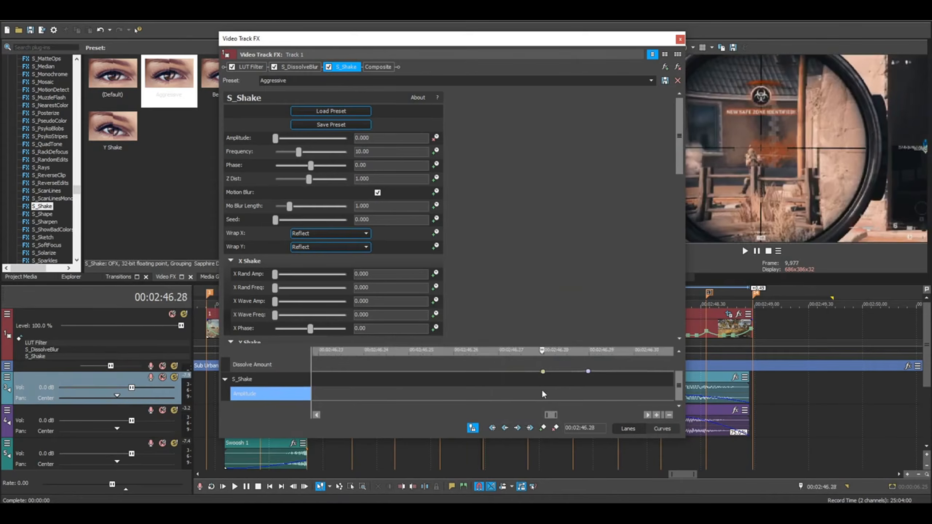
pyautogui.click(588, 393)
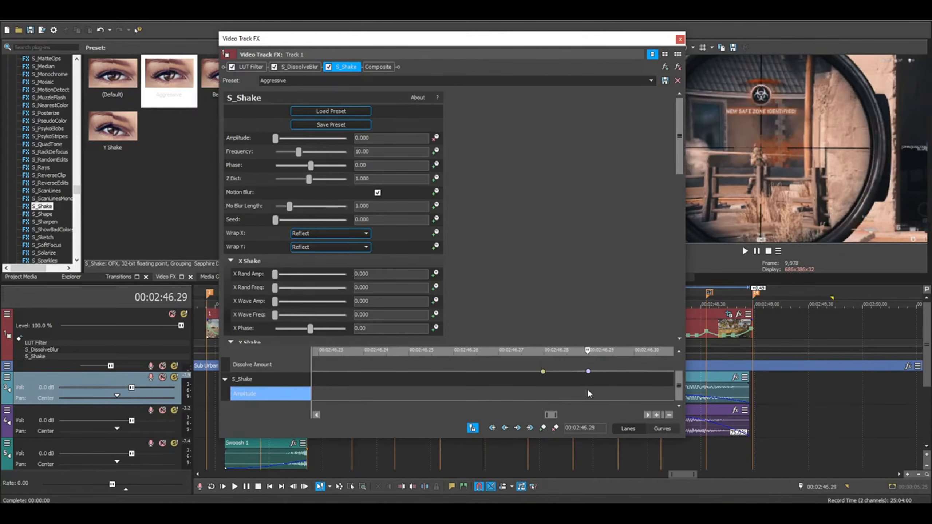
pyautogui.doubleClick(545, 396)
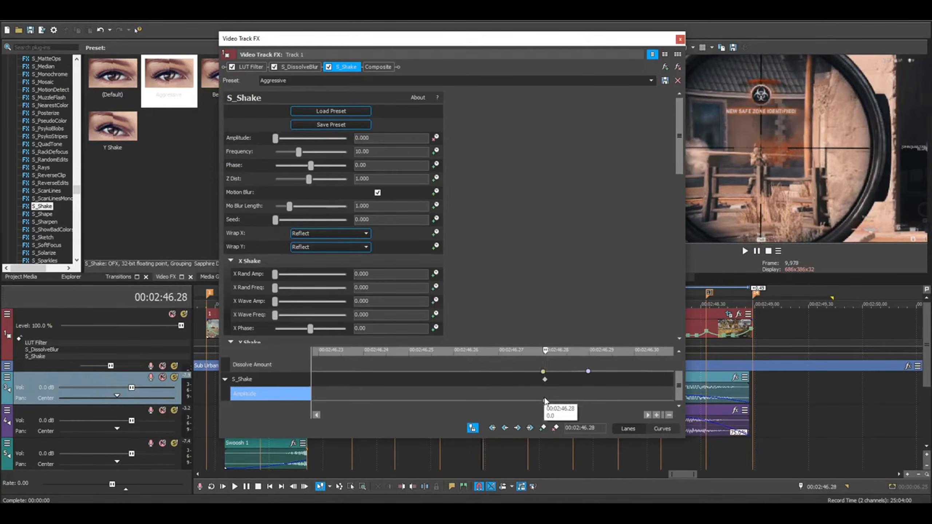
pyautogui.click(544, 400)
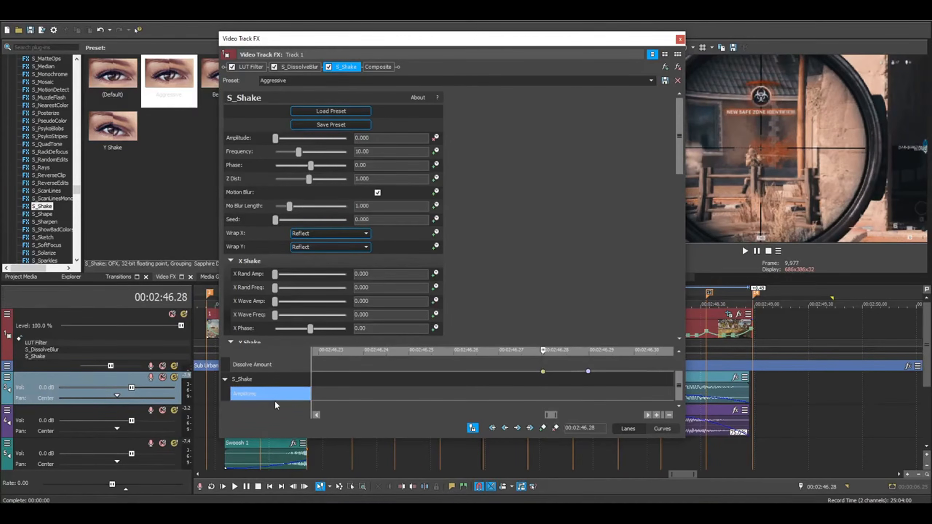
pyautogui.hotkey('ctrl', 'v')
pyautogui.scroll(-4, 556, 391)
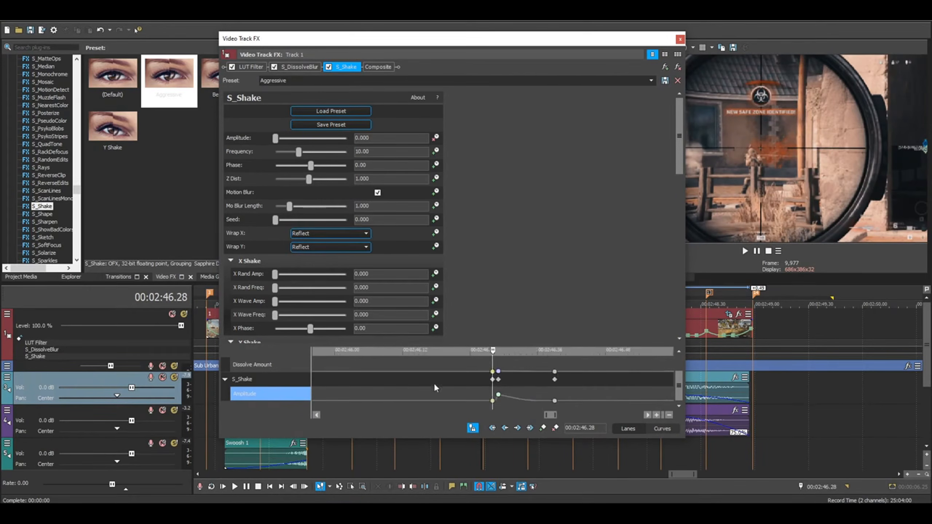
pyautogui.click(477, 388)
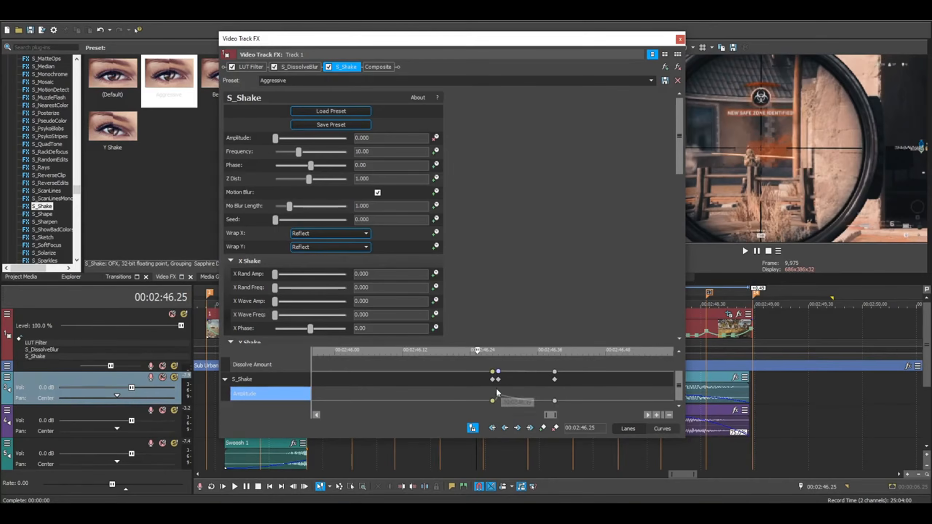
pyautogui.scroll(-3, 506, 398)
pyautogui.scroll(-2, 408, 398)
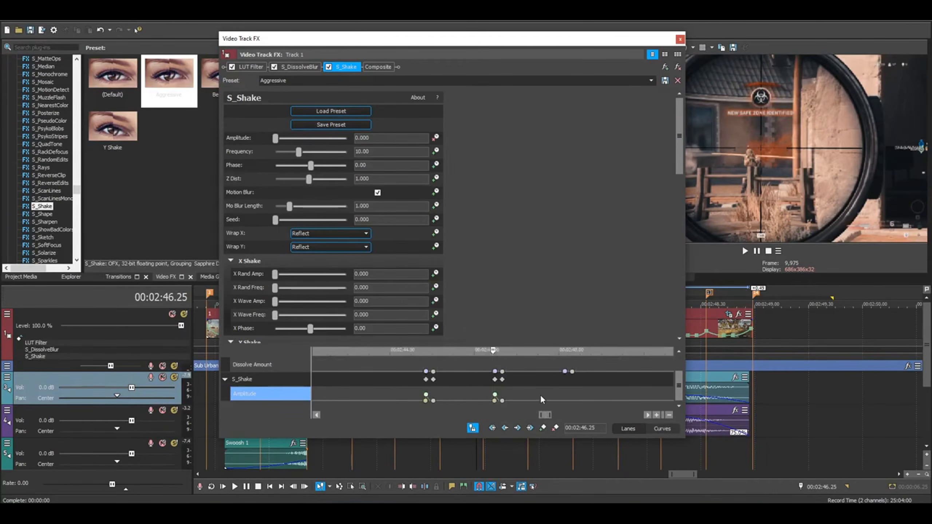
# Paste the copied S_Shake Amplitude keyframes at 00:02:48.07, aligned with the third group of Dissolve Amount keyframes.
pyautogui.click(563, 391)
pyautogui.scroll(5, 562, 388)
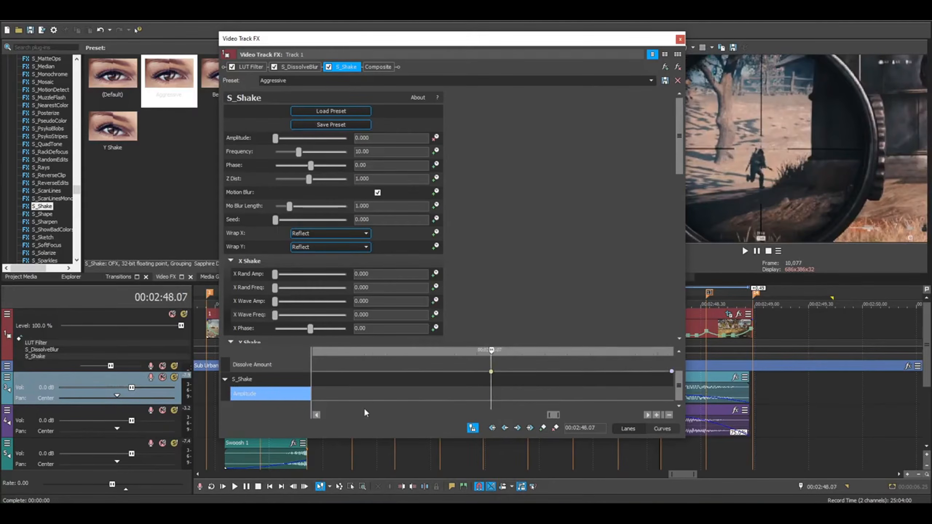
pyautogui.scroll(-3, 550, 375)
pyautogui.scroll(-3, 549, 409)
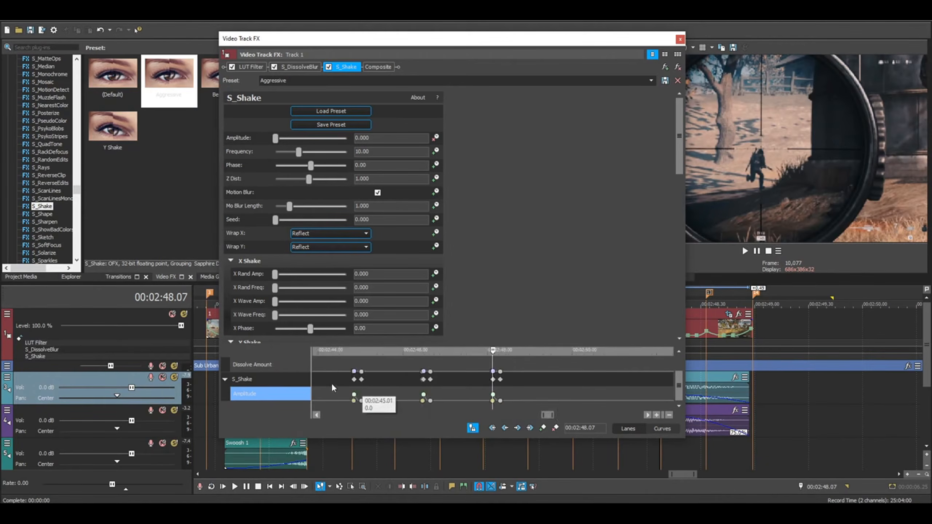
# Close the track effects window and play back the first clip's blur and shake from about 00:02:44.40.
pyautogui.click(680, 39)
pyautogui.click(287, 378)
pyautogui.press('space')
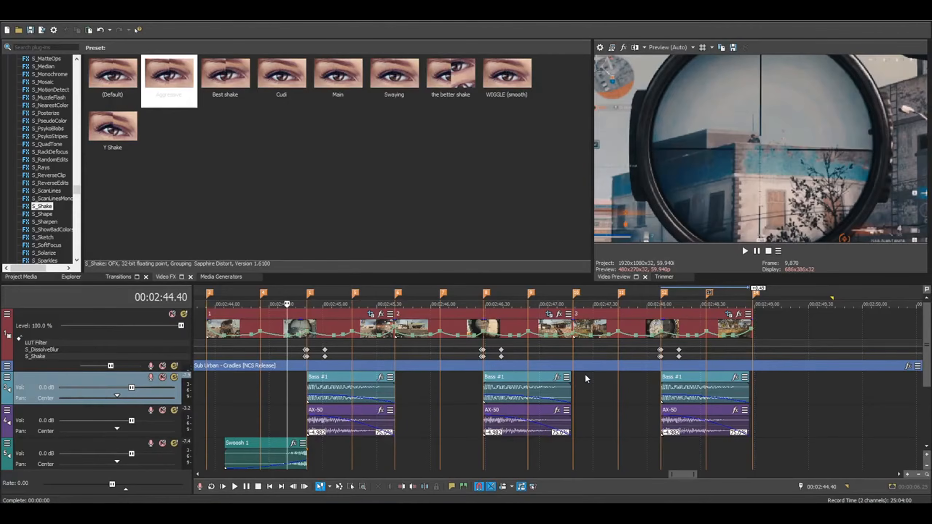
pyautogui.click(255, 389)
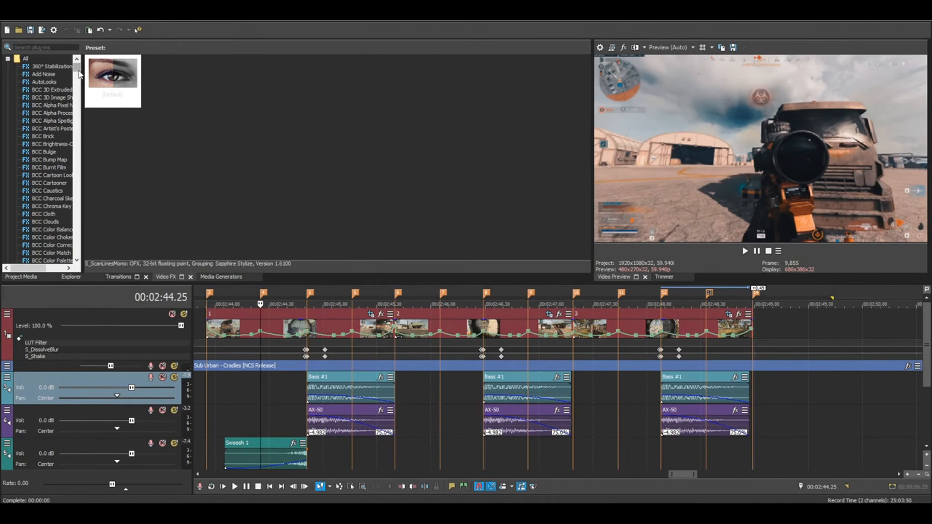
# Apply the Lens preset of the BCC Lens Blur effect to the video track after S_Shake.
pyautogui.moveTo(77, 68); pyautogui.dragTo(78, 85)
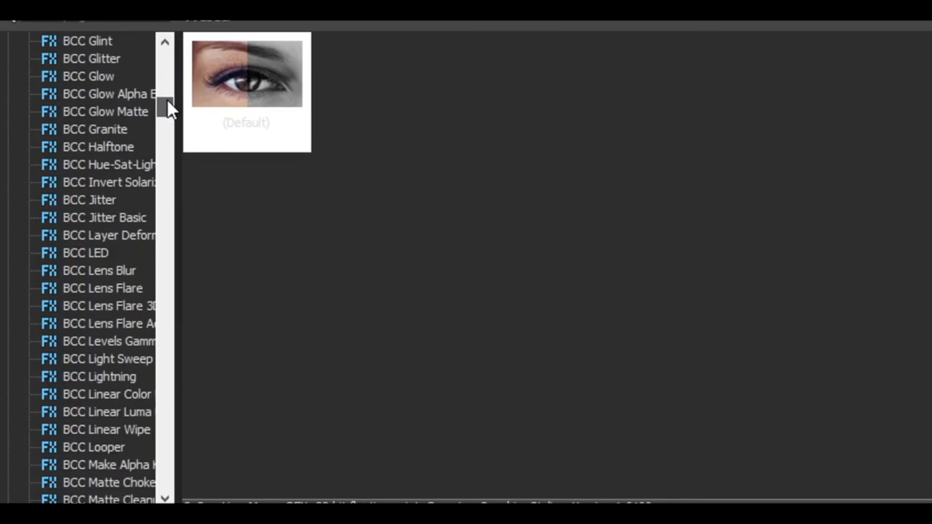
pyautogui.moveTo(168, 99)
pyautogui.mouseDown()
pyautogui.moveTo(168, 112)
pyautogui.moveTo(169, 95)
pyautogui.mouseUp()
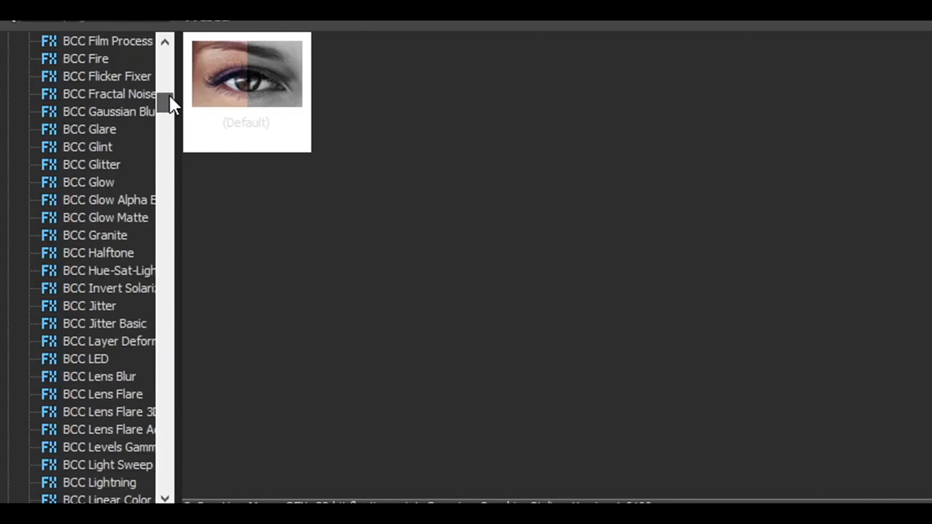
pyautogui.click(99, 377)
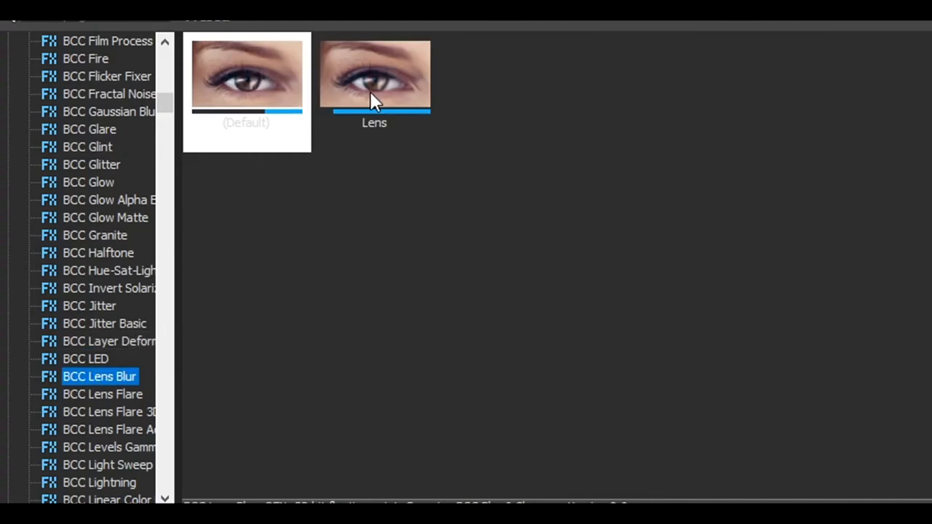
pyautogui.click(244, 108)
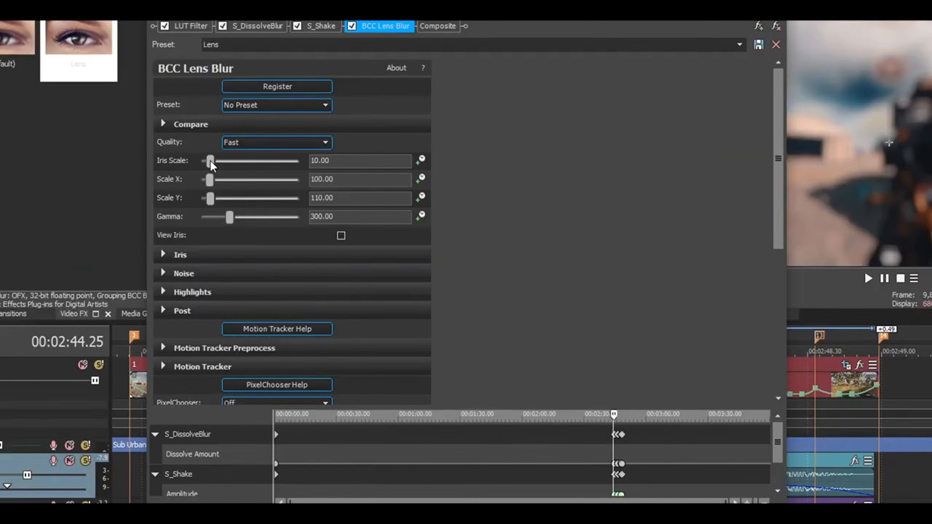
# Set the BCC Lens Blur Iris Scale to 0.00 and keep Quality at Fast.
pyautogui.moveTo(210, 160); pyautogui.dragTo(114, 163)
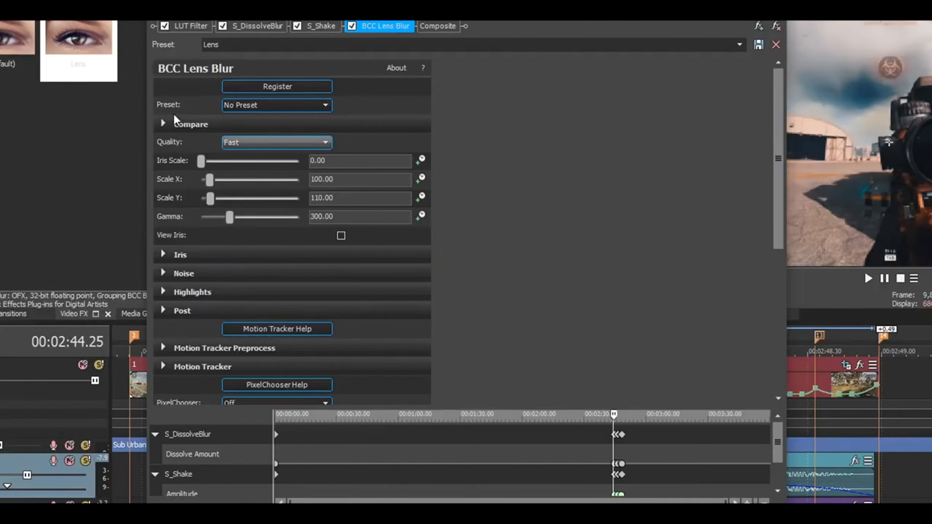
pyautogui.click(247, 141)
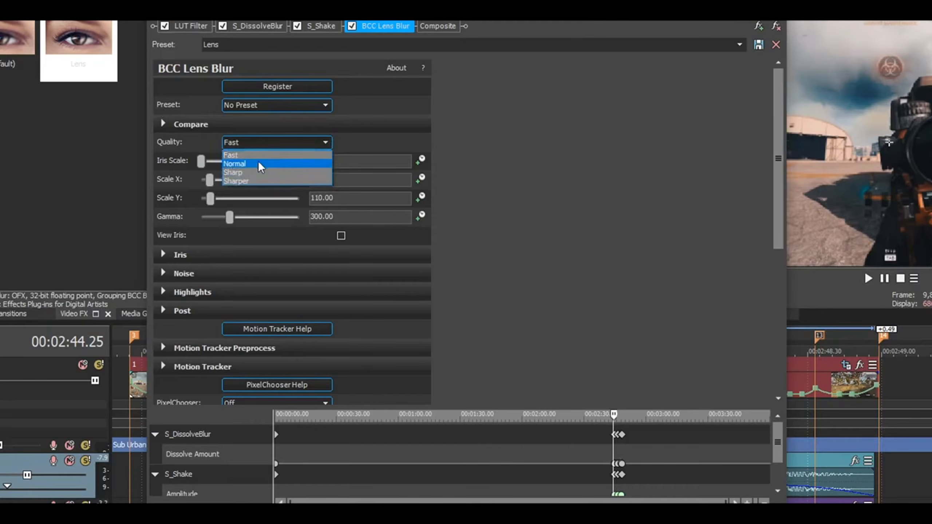
pyautogui.click(240, 156)
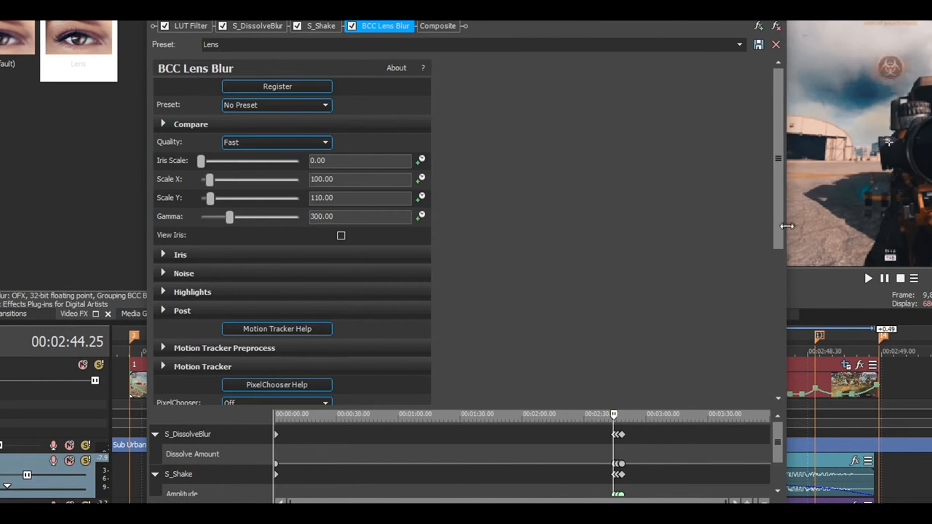
# Look over the BCC Lens Blur parameters, including the Iris section, and enable keyframe animation for Iris Scale.
pyautogui.moveTo(782, 256); pyautogui.dragTo(769, 417)
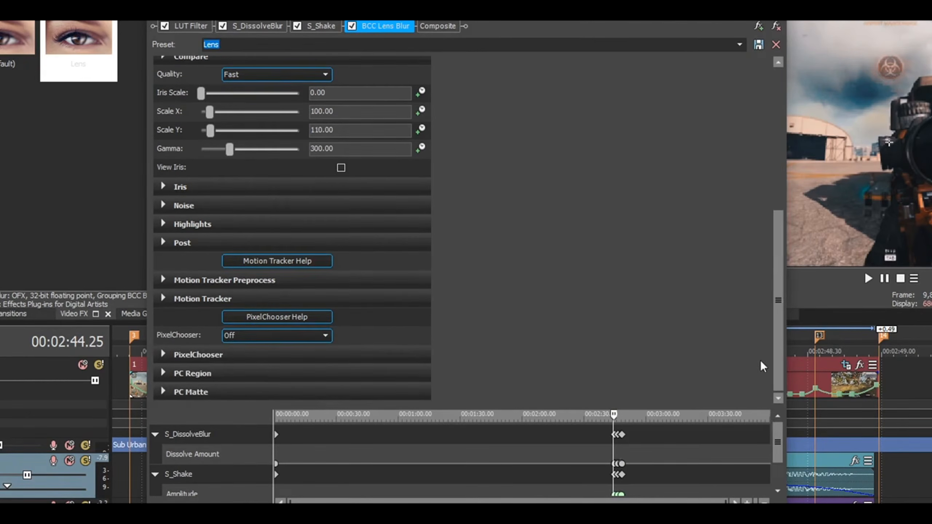
pyautogui.scroll(1, 189, 229)
pyautogui.click(164, 211)
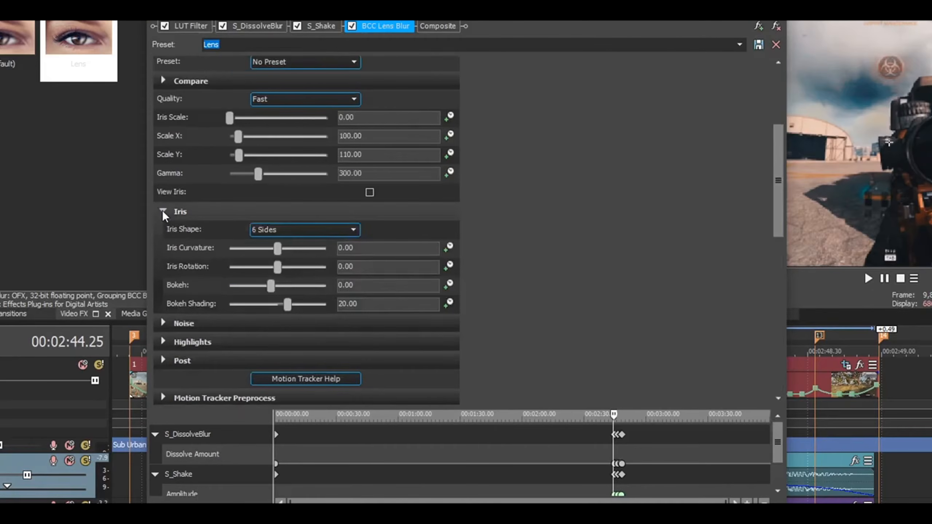
pyautogui.click(162, 211)
pyautogui.scroll(-1, 780, 328)
pyautogui.scroll(2, 780, 328)
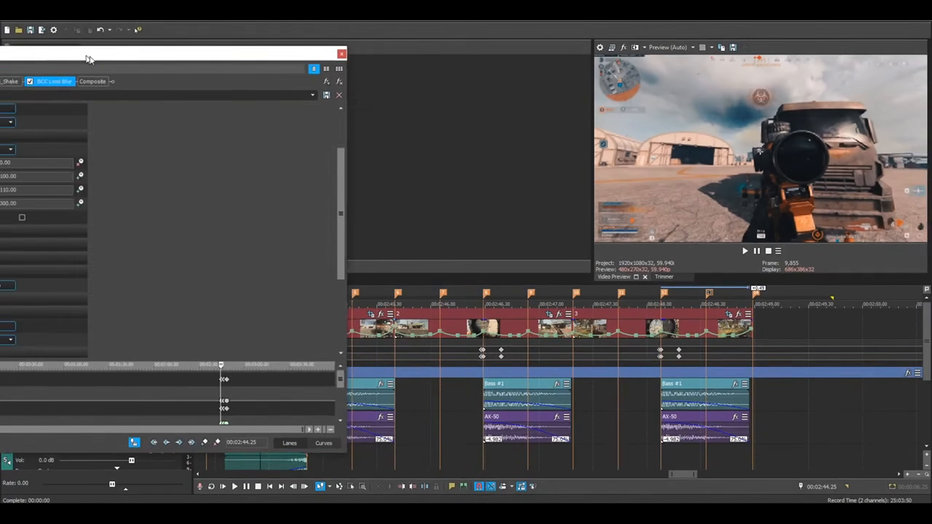
# Move the track effects window clear of the timeline and play back the first clip's impact from 00:02:44.40.
pyautogui.moveTo(88, 58); pyautogui.dragTo(0, 52)
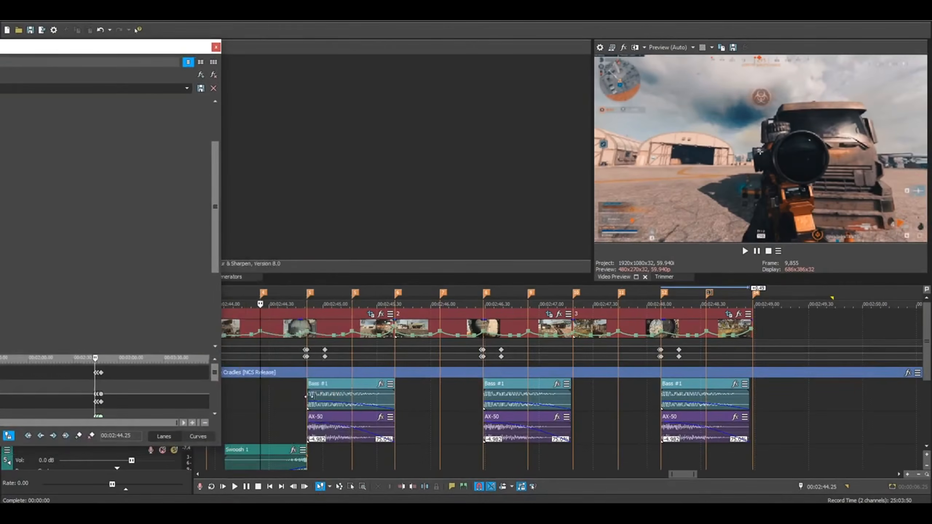
pyautogui.click(310, 382)
pyautogui.scroll(-2, 513, 398)
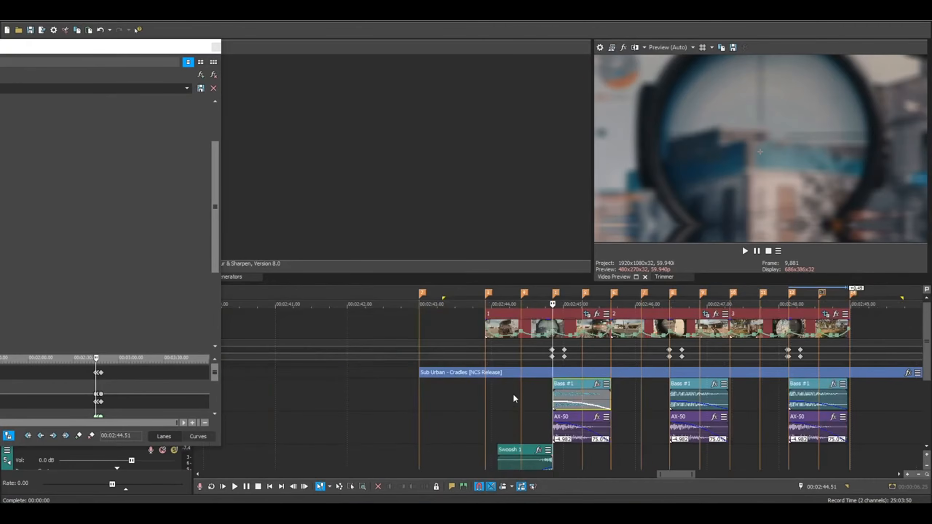
pyautogui.moveTo(89, 55); pyautogui.dragTo(173, 62)
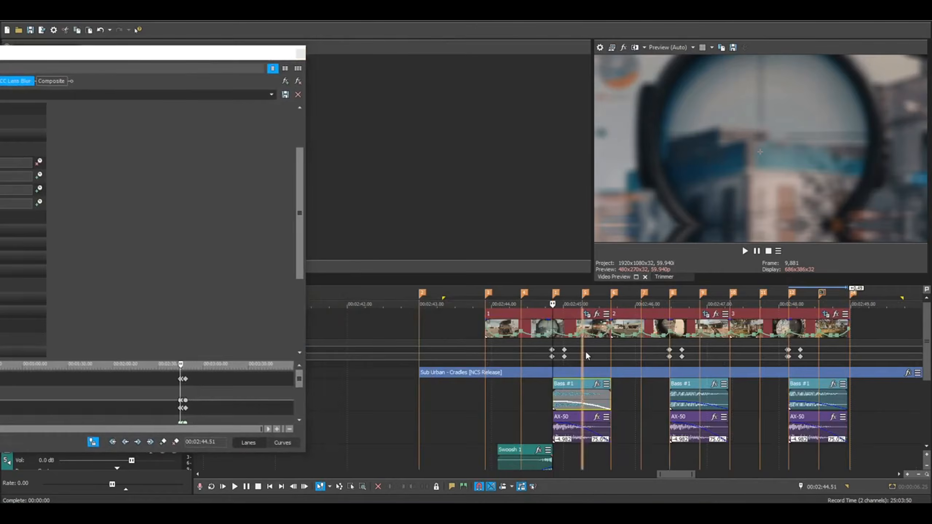
pyautogui.click(586, 354)
pyautogui.press('space')
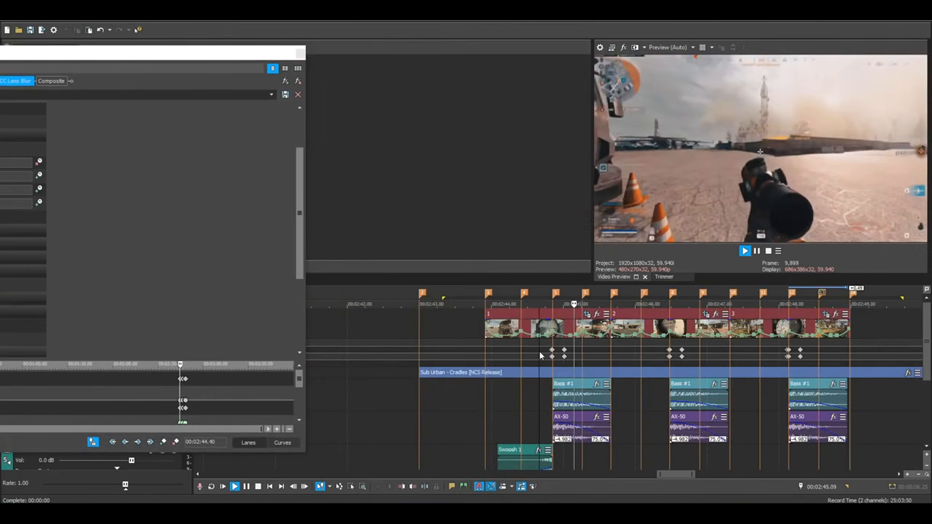
pyautogui.press('space')
pyautogui.press('space')
pyautogui.press('space')
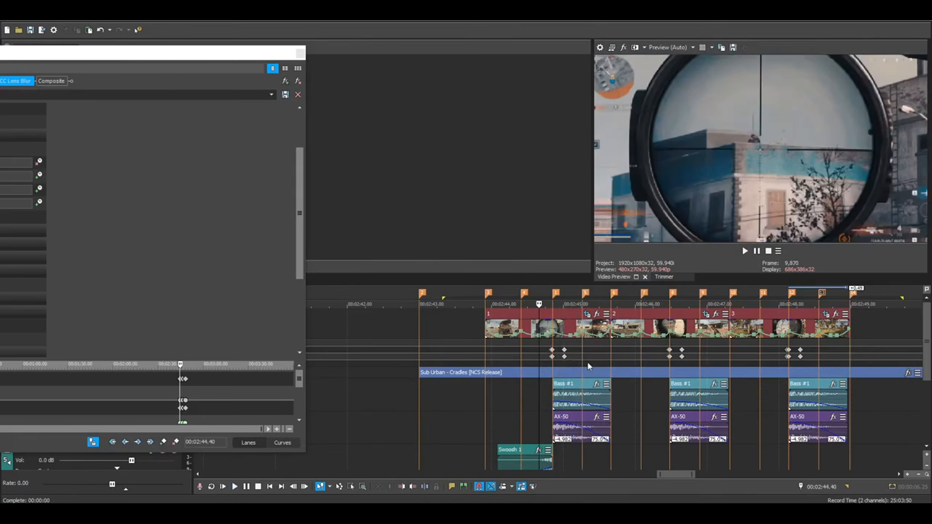
# Review the first clip between 00:02:44.44 and the marker at 00:02:45.16 to locate the lens blur's starting point.
pyautogui.click(587, 362)
pyautogui.scroll(5, 582, 357)
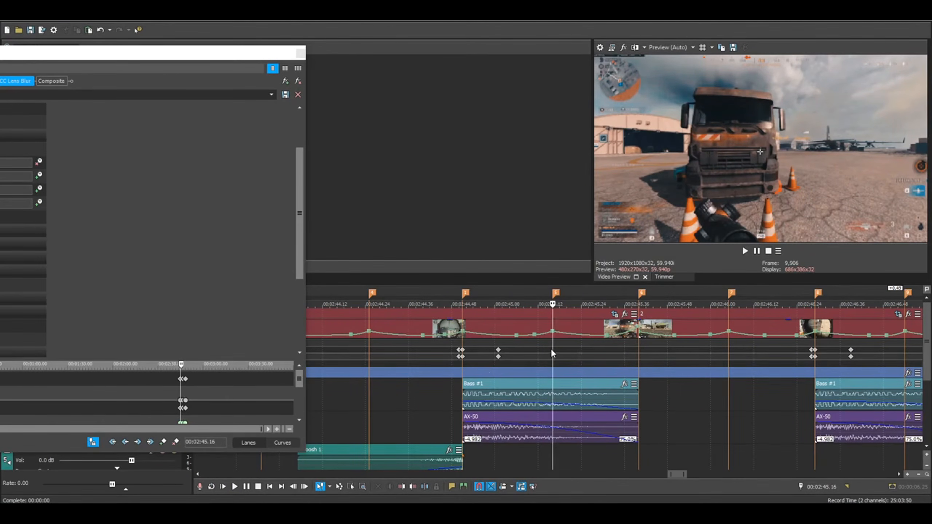
pyautogui.press('space')
pyautogui.click(438, 361)
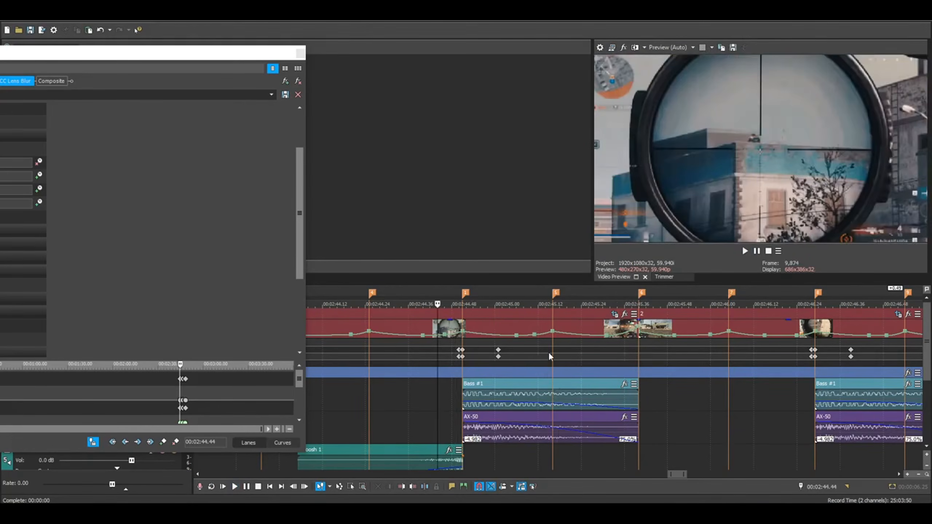
pyautogui.click(554, 355)
pyautogui.press('space')
pyautogui.scroll(3, 553, 356)
pyautogui.moveTo(144, 55); pyautogui.dragTo(151, 58)
pyautogui.scroll(3, 553, 351)
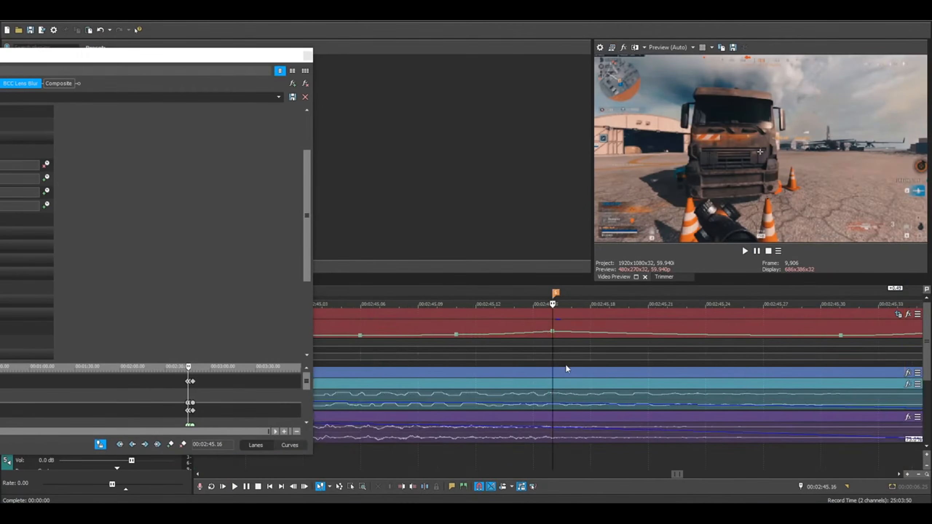
# Add a BCC Lens Blur Iris Scale keyframe at 00:02:45.15, one frame before the marker.
pyautogui.press('Left')
pyautogui.moveTo(176, 55); pyautogui.dragTo(477, 30)
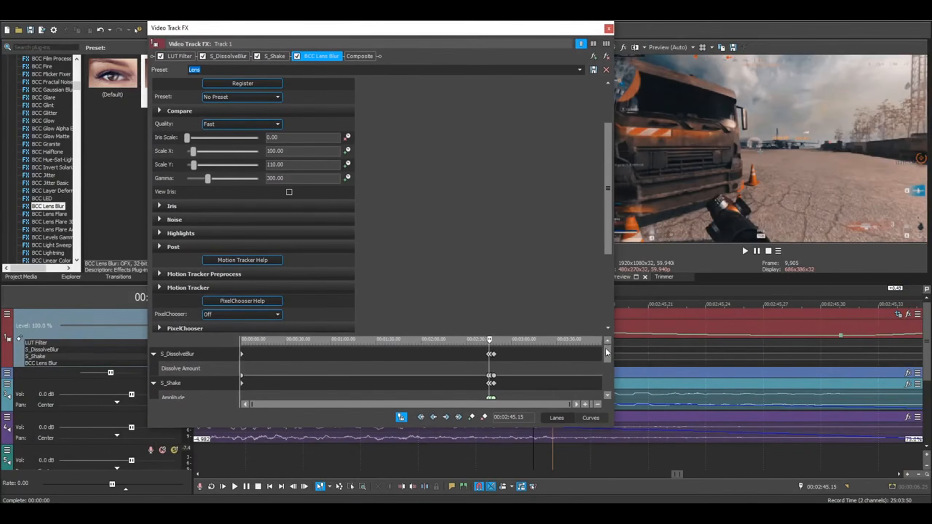
pyautogui.moveTo(608, 360); pyautogui.dragTo(608, 391)
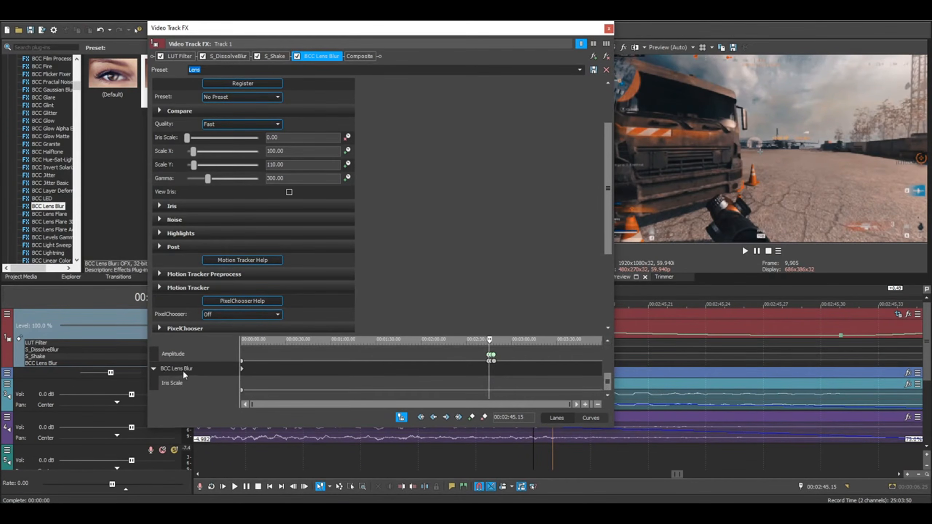
pyautogui.scroll(8, 477, 380)
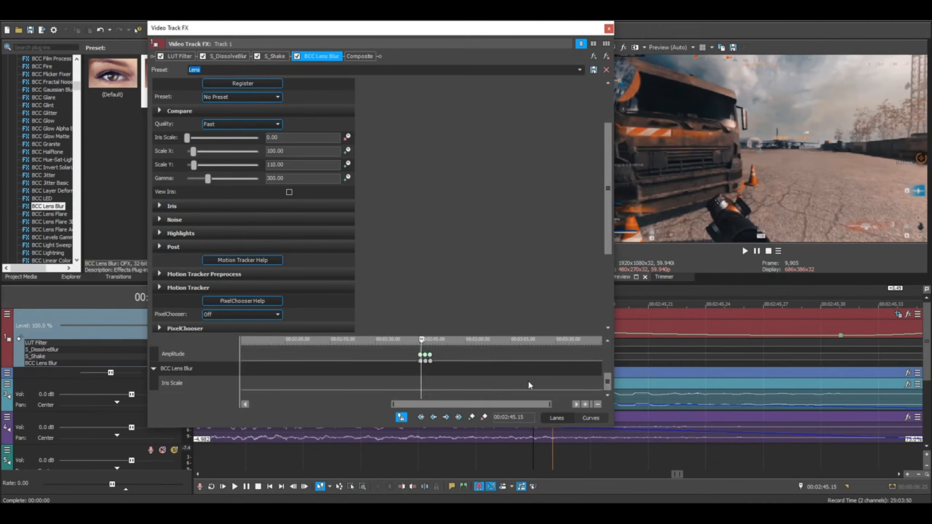
pyautogui.click(472, 418)
pyautogui.scroll(3, 455, 387)
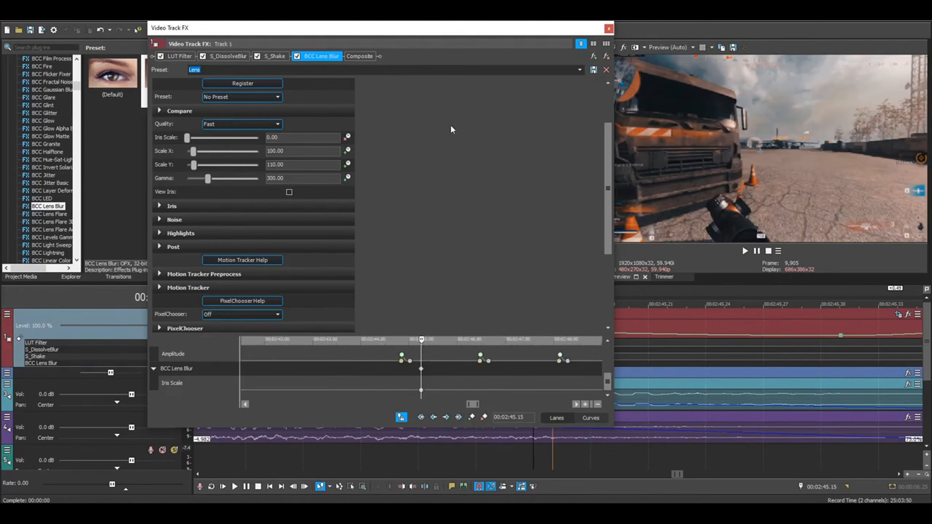
# Add a second Iris Scale keyframe on the marker at 00:02:45.16 and select it.
pyautogui.moveTo(411, 34); pyautogui.dragTo(298, 32)
pyautogui.click(551, 359)
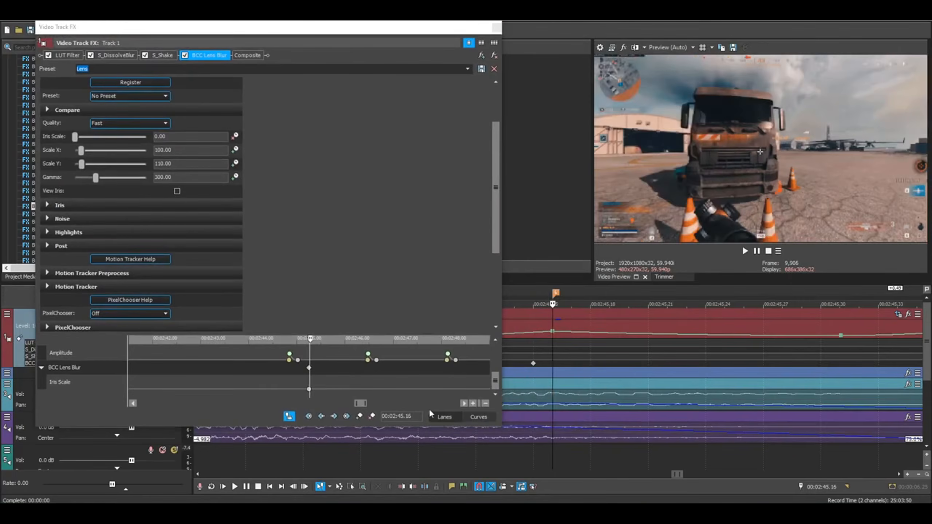
pyautogui.click(372, 417)
pyautogui.scroll(6, 328, 369)
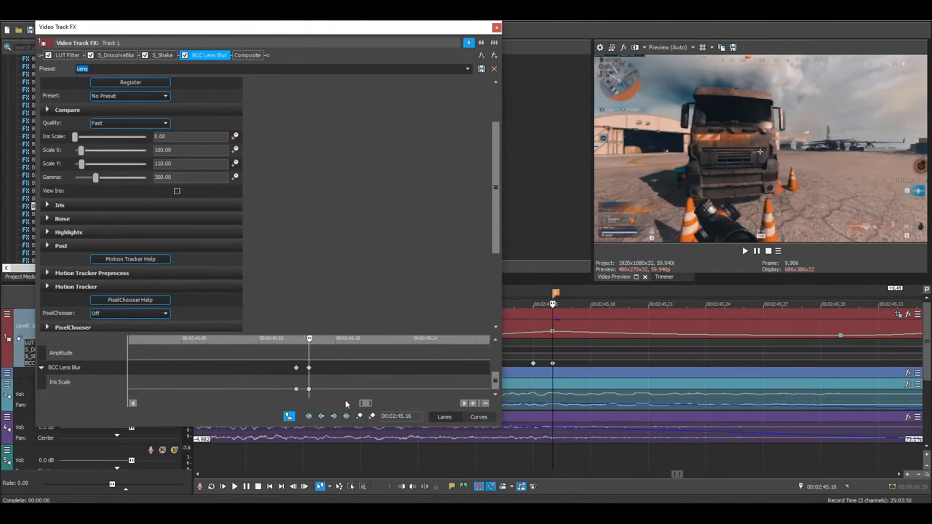
pyautogui.scroll(3, 324, 389)
pyautogui.click(309, 389)
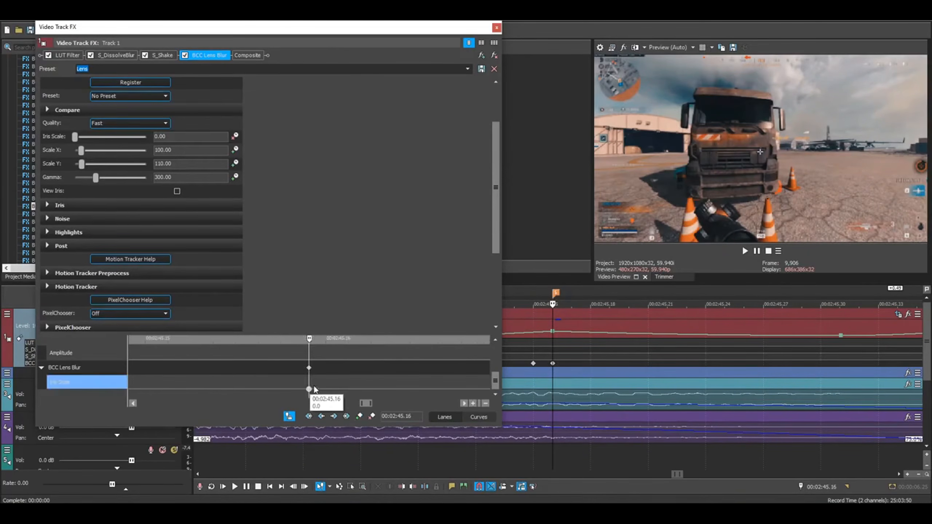
# Add a third Iris Scale keyframe about 20 frames after the one at 00:02:45.16.
pyautogui.press('Right')
pyautogui.press('Right')
pyautogui.press('Right')
pyautogui.press('Right')
pyautogui.press('Right')
pyautogui.scroll(-2, 416, 380)
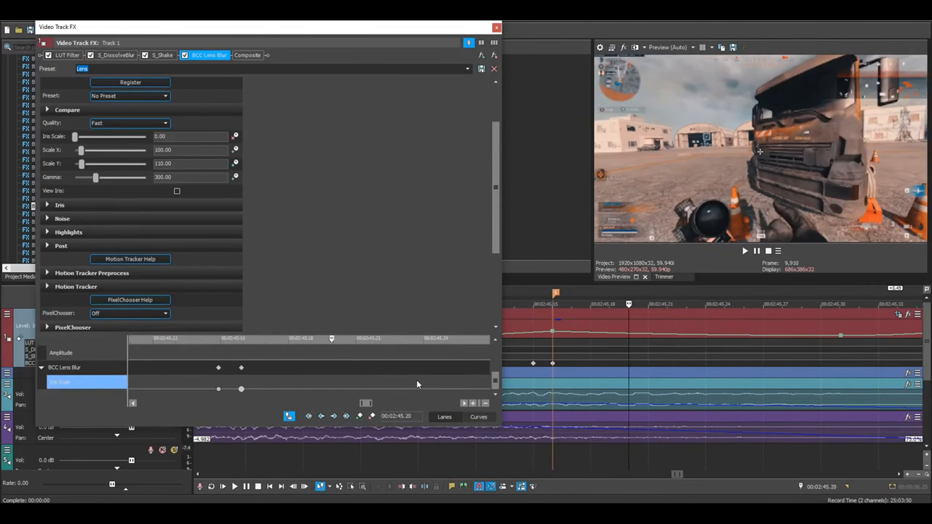
pyautogui.press('Right')
pyautogui.press('Right')
pyautogui.press('Right')
pyautogui.press('Right')
pyautogui.press('Right')
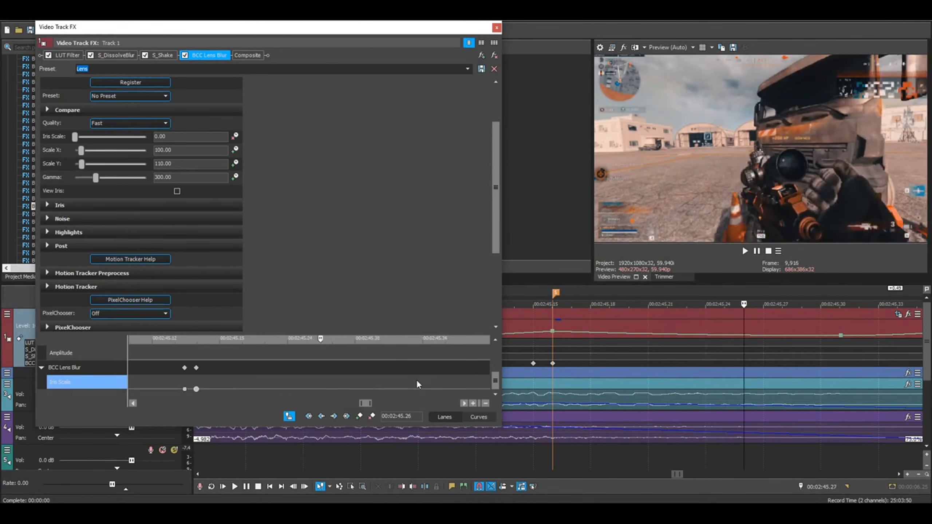
pyautogui.press('Right')
pyautogui.press('Right')
pyautogui.press('Right')
pyautogui.press('Right')
pyautogui.press('Right')
pyautogui.press('Right')
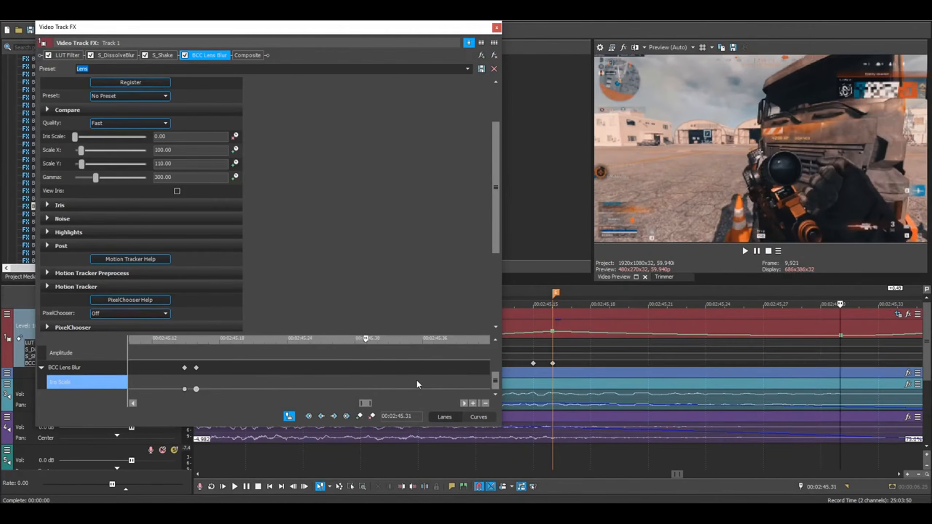
pyautogui.press('Right')
pyautogui.press('Right')
pyautogui.press('Right')
pyautogui.press('Right')
pyautogui.click(360, 416)
# Select the Iris Scale keyframe on the marker at 00:02:45.16 and set its value to about 6.12.
pyautogui.click(197, 389)
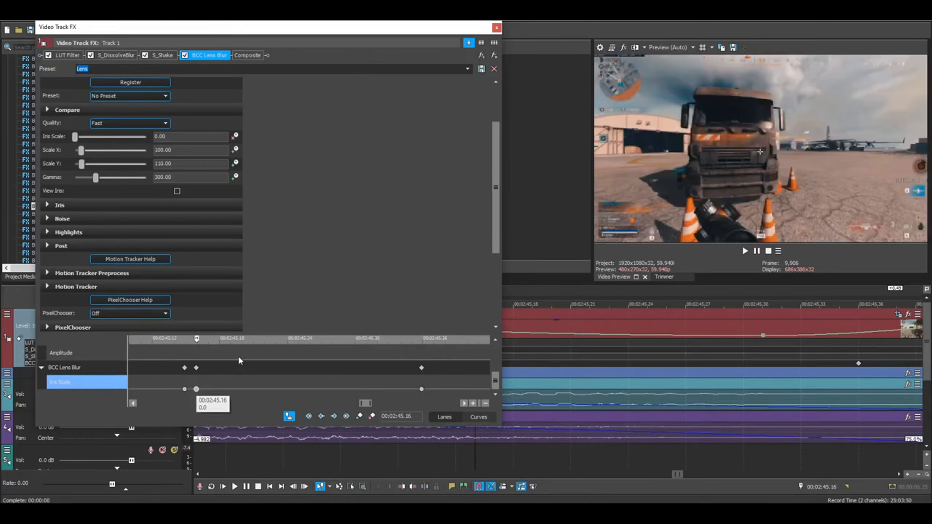
pyautogui.scroll(-5, 410, 366)
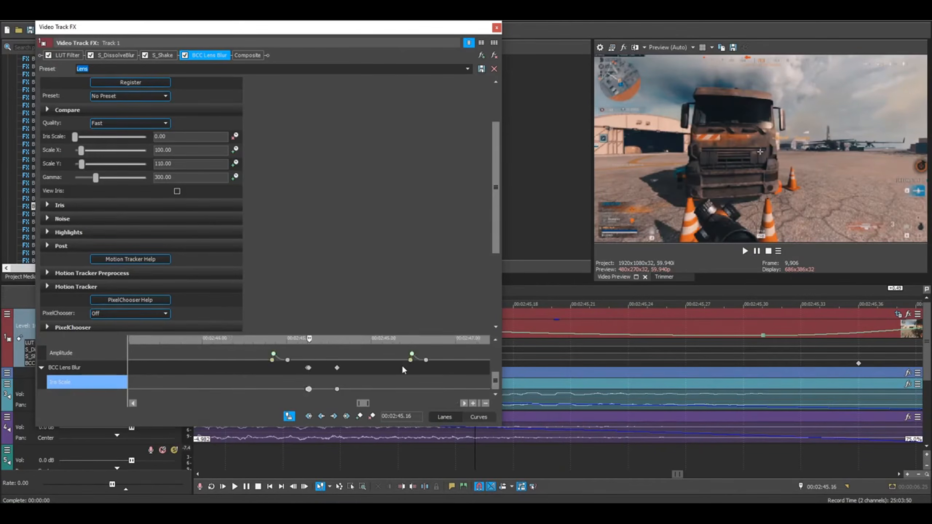
pyautogui.scroll(5, 272, 370)
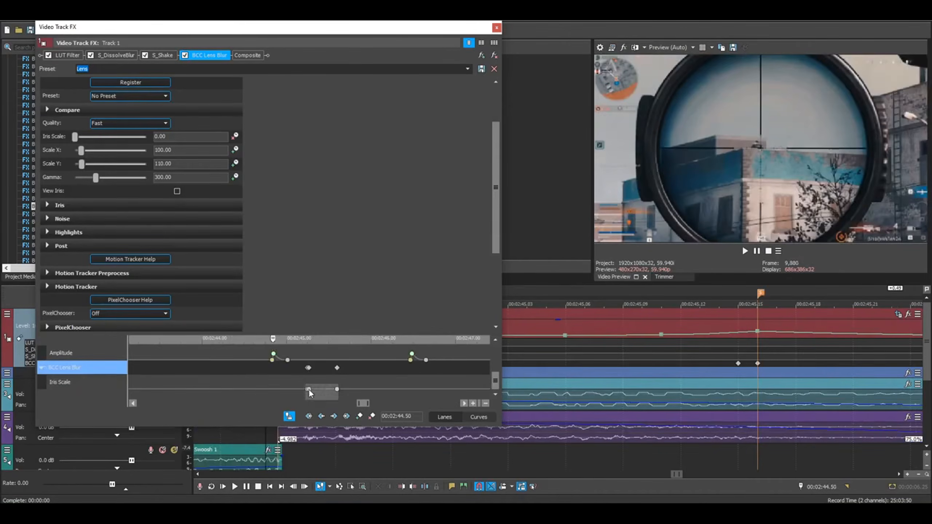
pyautogui.scroll(3, 310, 391)
pyautogui.scroll(-4, 349, 380)
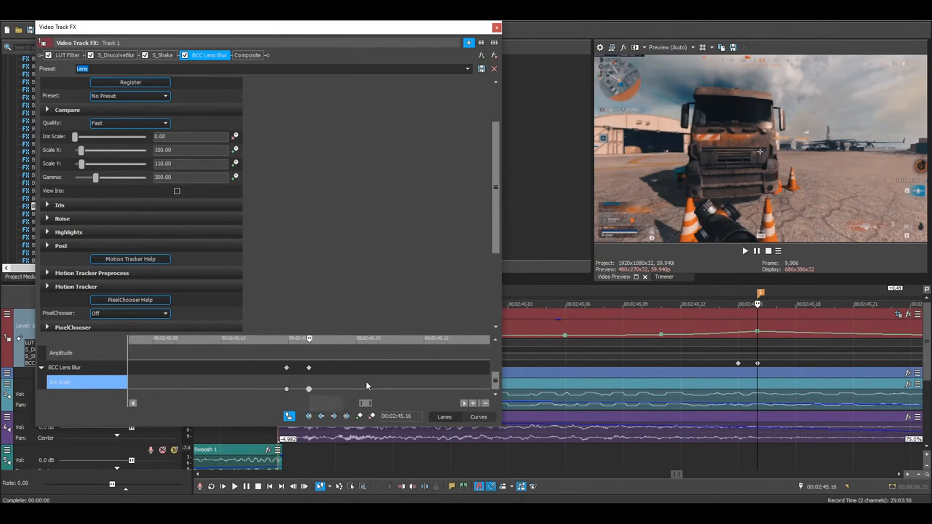
pyautogui.scroll(-2, 331, 385)
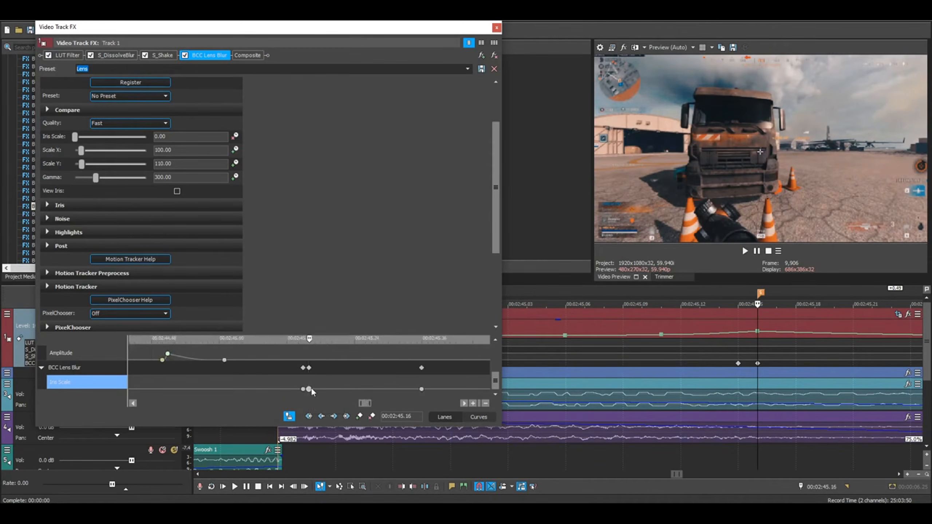
pyautogui.moveTo(77, 139); pyautogui.dragTo(80, 142)
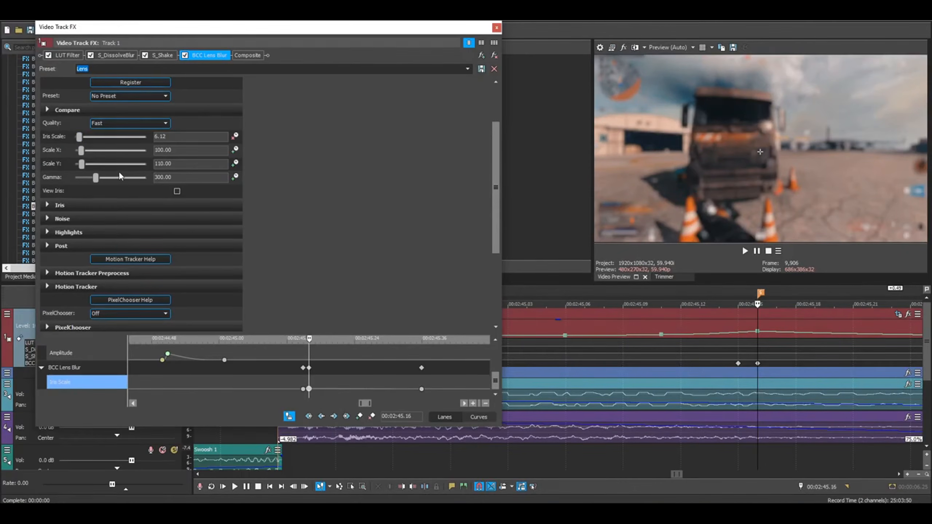
# Set the interpolation of the first Iris Scale keyframe, at 00:02:45.15, to Slow Fade.
pyautogui.scroll(4, 319, 379)
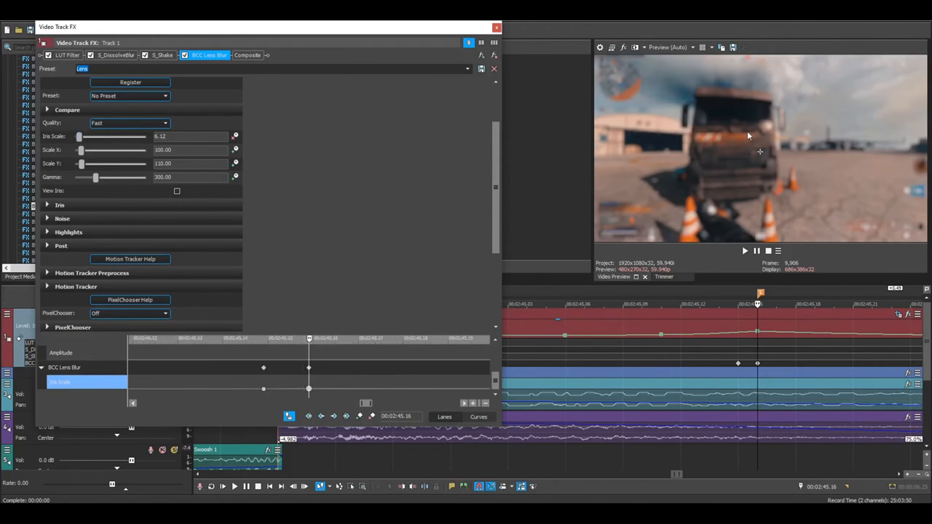
pyautogui.click(264, 389)
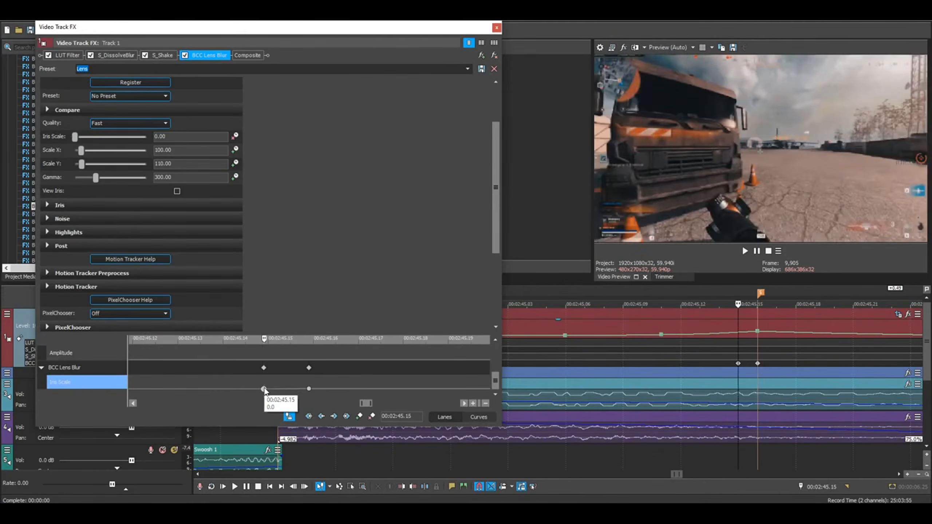
pyautogui.rightClick(264, 390)
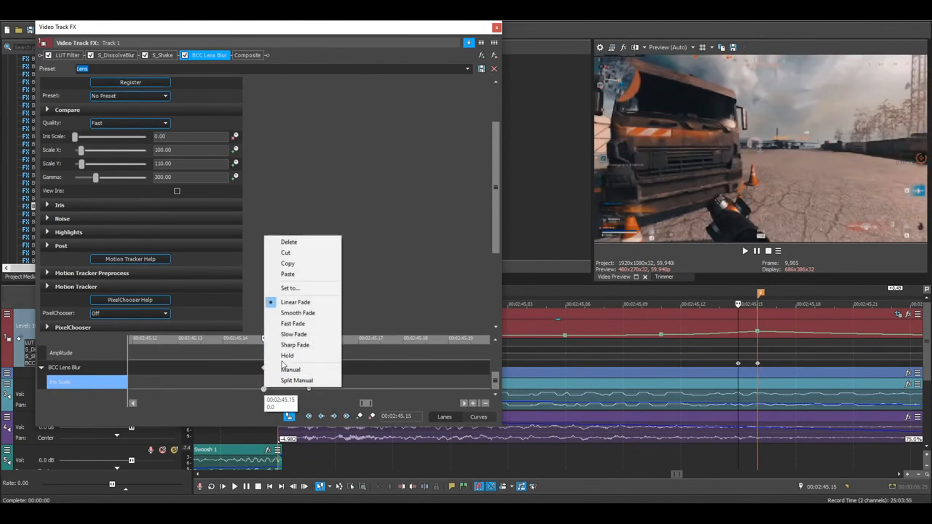
pyautogui.click(294, 334)
# Set the 00:02:45.16 Iris Scale keyframe to Smooth Fade and move the closing zero-value keyframe to 00:02:45.46.
pyautogui.scroll(-3, 304, 367)
pyautogui.click(321, 390)
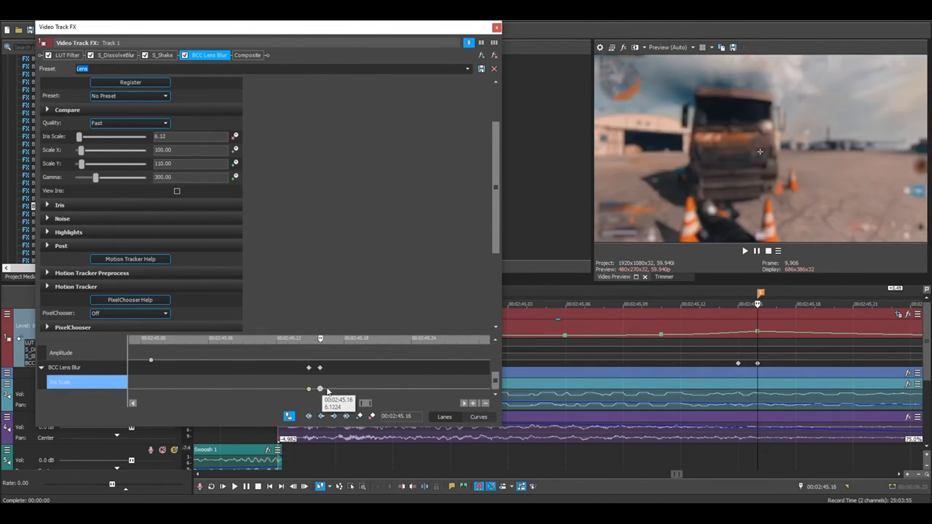
pyautogui.rightClick(321, 390)
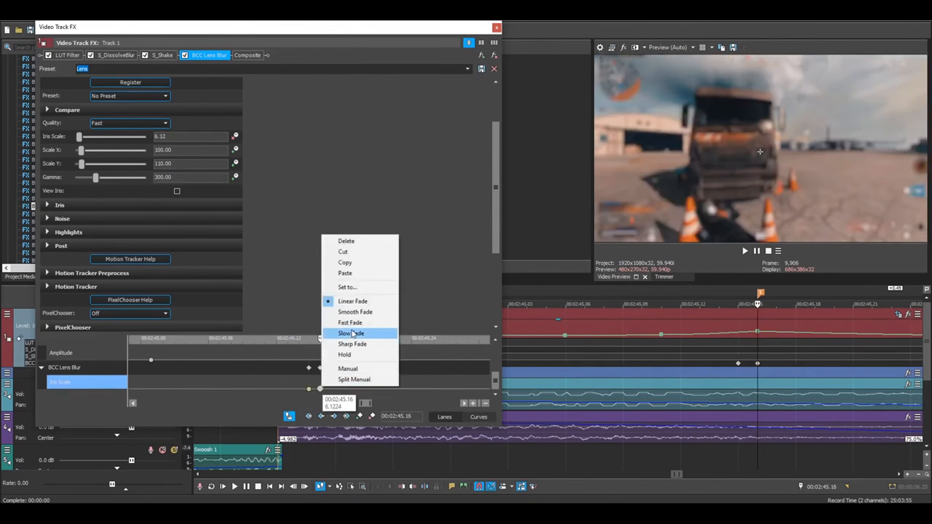
pyautogui.click(355, 311)
pyautogui.scroll(-3, 334, 393)
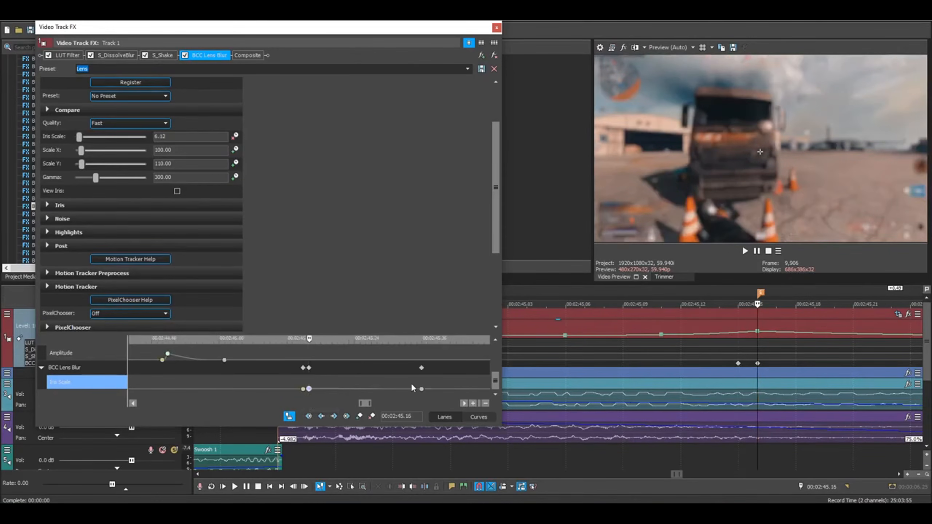
pyautogui.moveTo(423, 388); pyautogui.dragTo(419, 386)
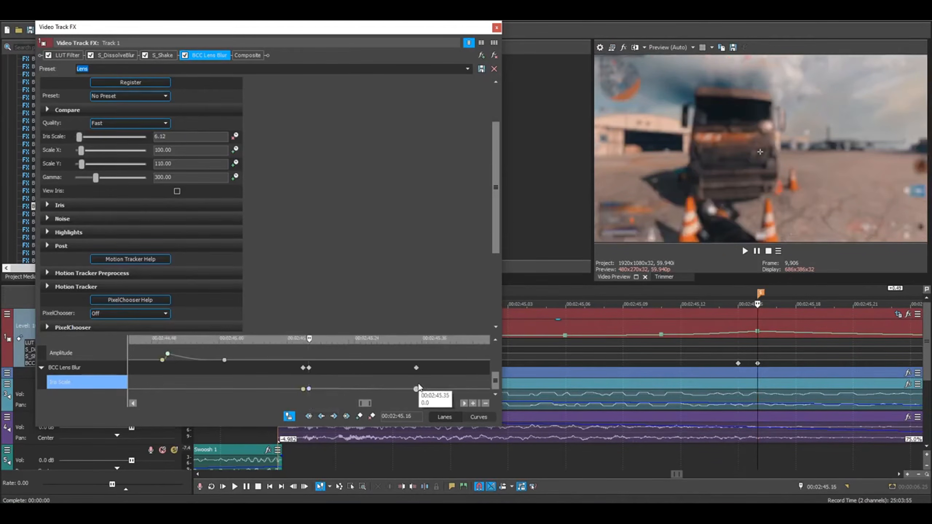
pyautogui.click(416, 389)
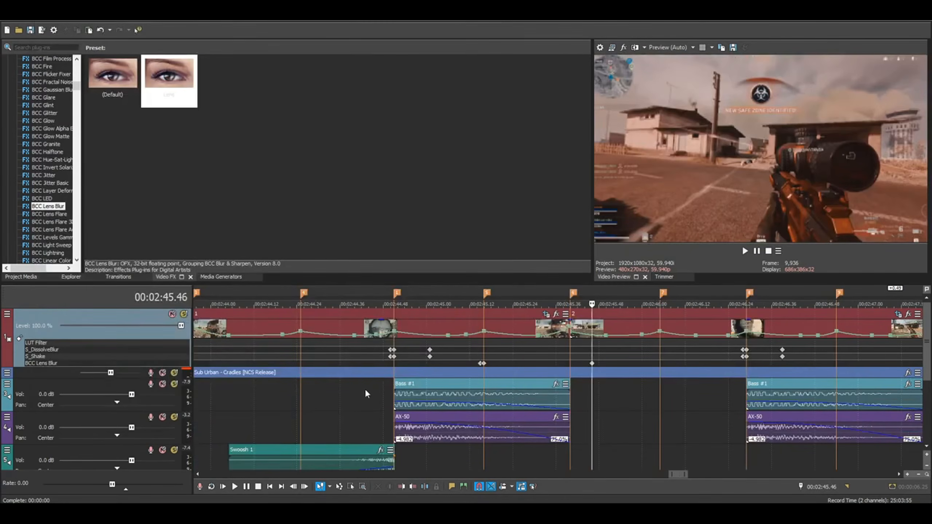
# Play back the first clip from about 00:02:44.43 to check the timing of the shake and lens blur.
pyautogui.click(365, 389)
pyautogui.press('space')
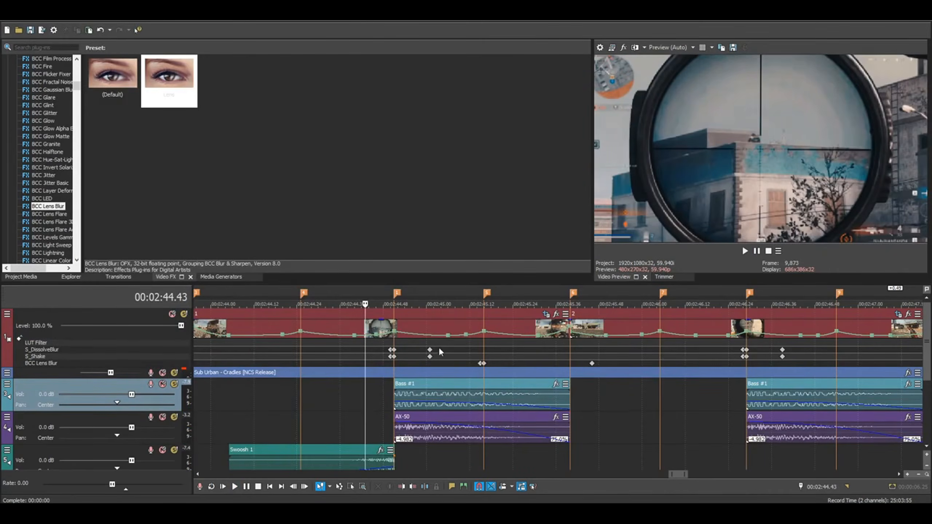
pyautogui.click(466, 348)
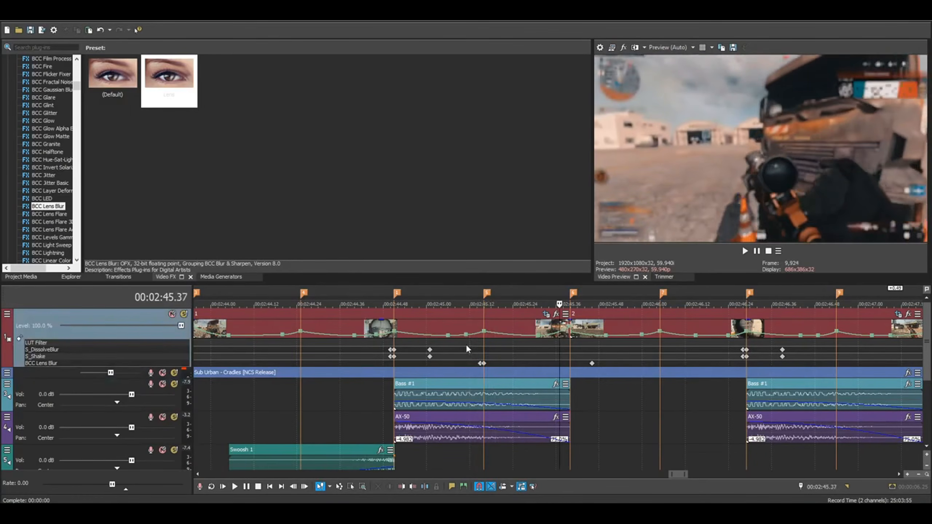
pyautogui.click(368, 350)
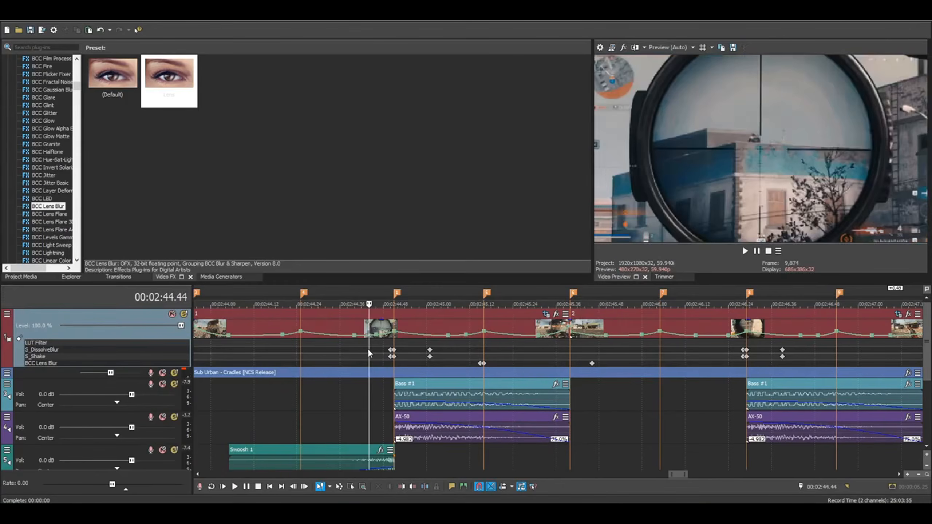
pyautogui.press('space')
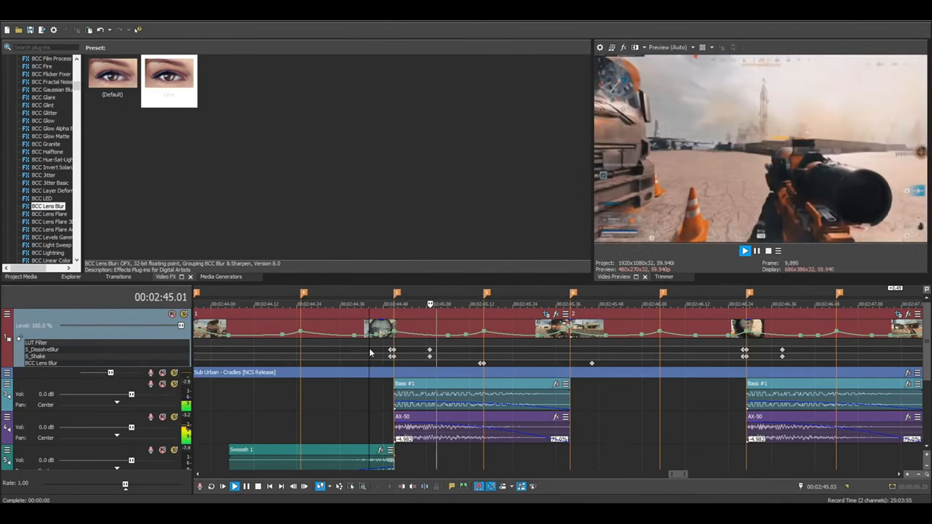
# Reopen the BCC Lens Blur keyframes at 00:02:45.16, examine their spacing against the S_Shake keyframes, and close the track effects.
pyautogui.doubleClick(483, 363)
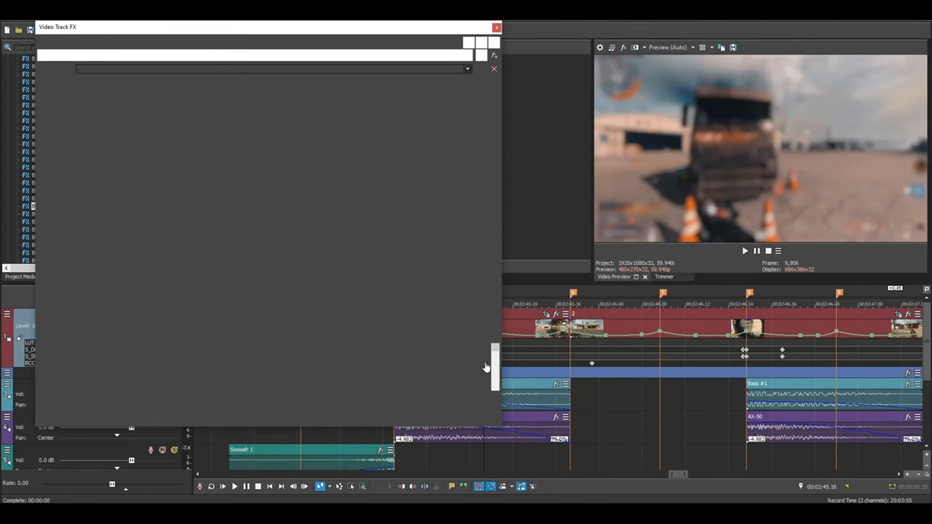
pyautogui.click(496, 363)
pyautogui.scroll(10, 433, 370)
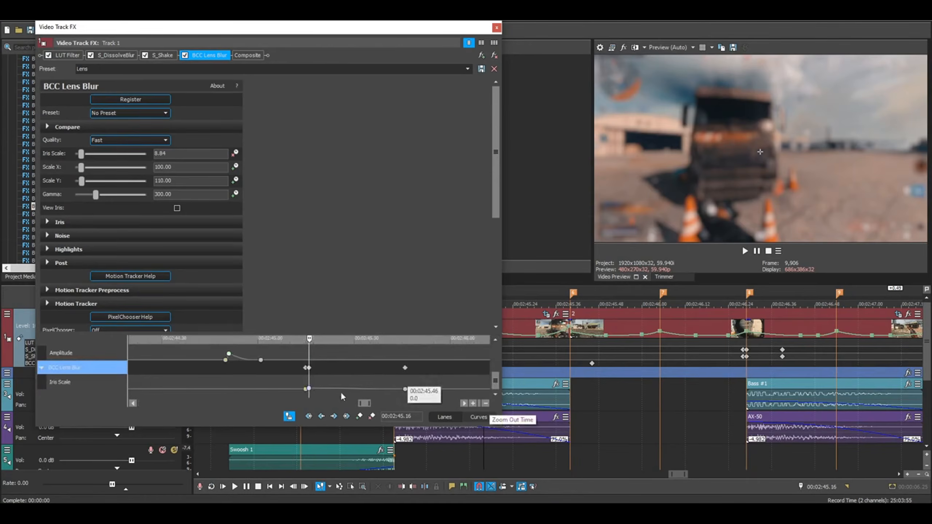
pyautogui.scroll(-5, 440, 393)
pyautogui.scroll(3, 322, 368)
pyautogui.click(495, 371)
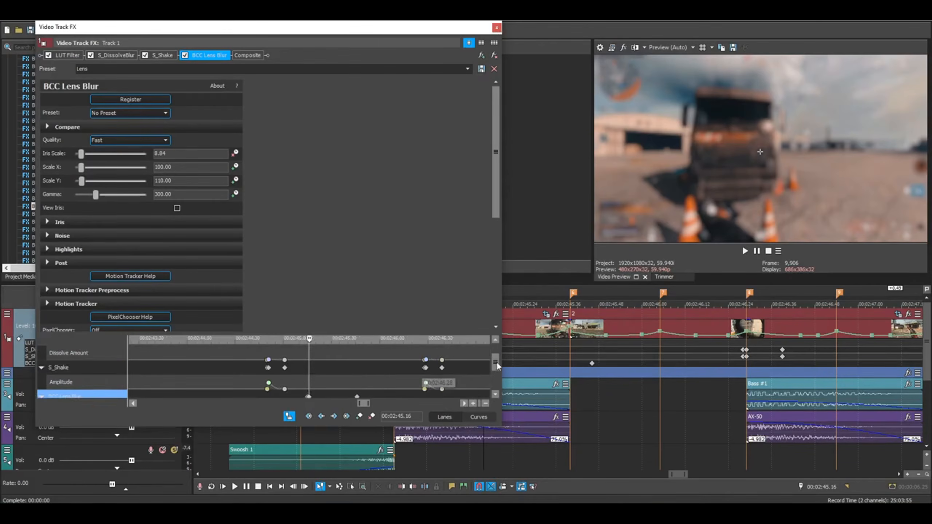
pyautogui.moveTo(497, 363); pyautogui.dragTo(494, 402)
pyautogui.scroll(5, 379, 369)
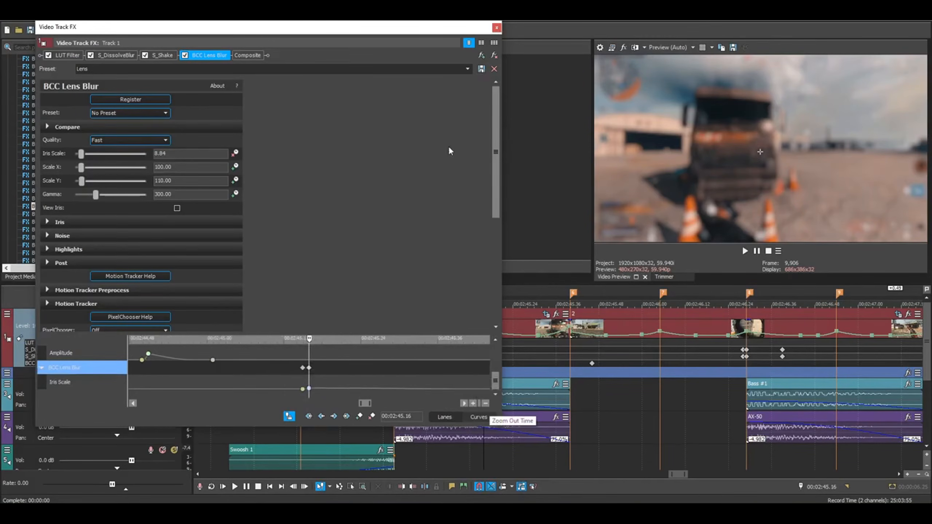
pyautogui.click(496, 29)
# Apply the default S_Glow preset to the video track and set its Brightness to 0.
pyautogui.moveTo(78, 80); pyautogui.dragTo(78, 57)
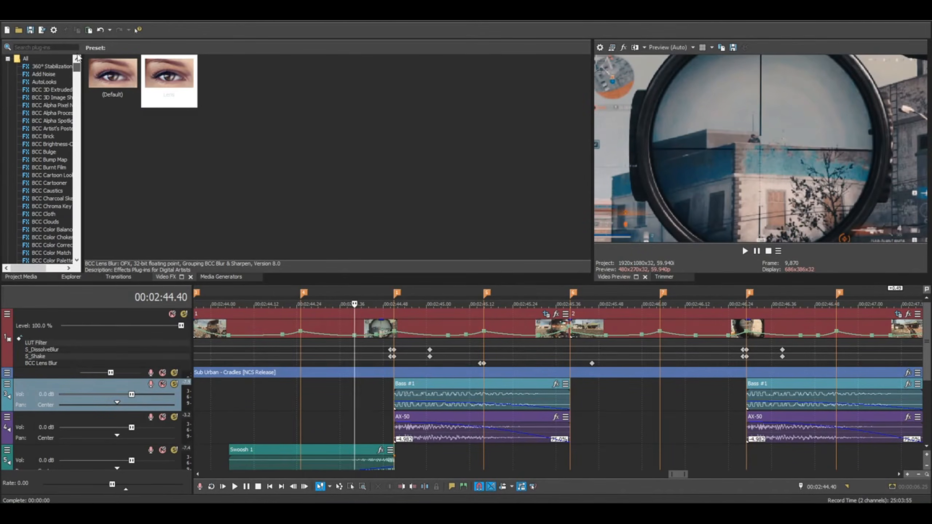
pyautogui.moveTo(78, 59); pyautogui.dragTo(79, 69)
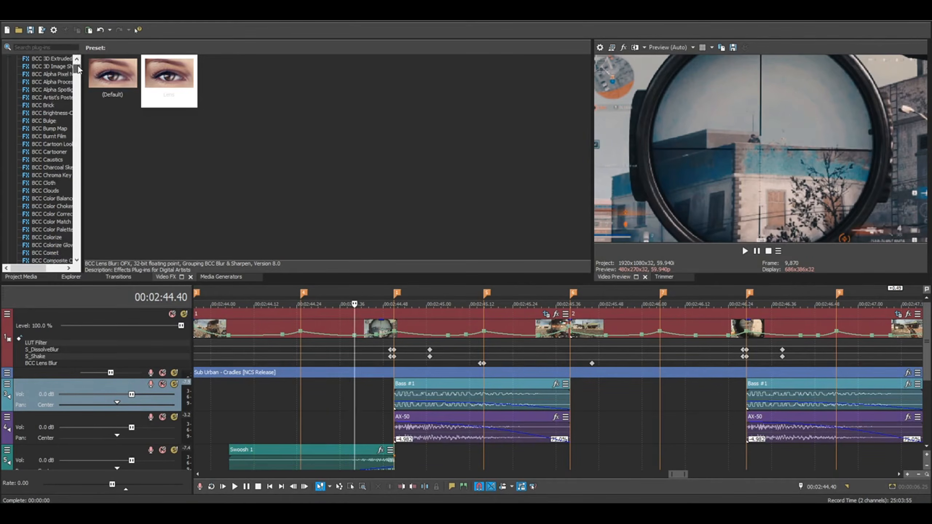
pyautogui.moveTo(78, 70); pyautogui.dragTo(83, 179)
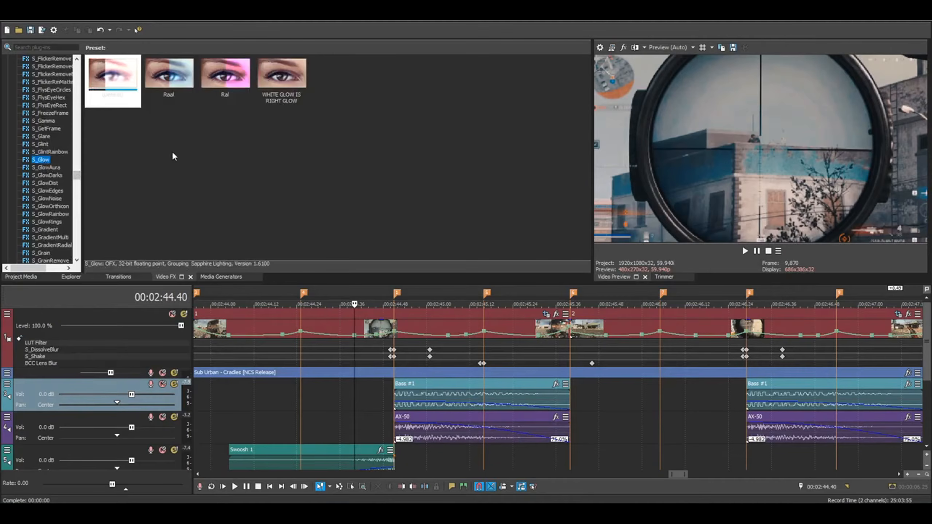
pyautogui.click(112, 82)
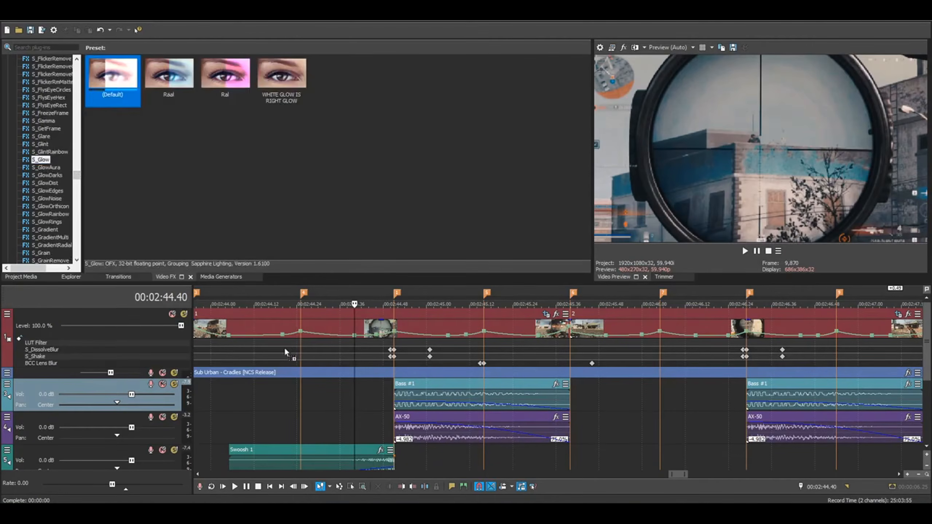
pyautogui.moveTo(113, 330); pyautogui.dragTo(120, 329)
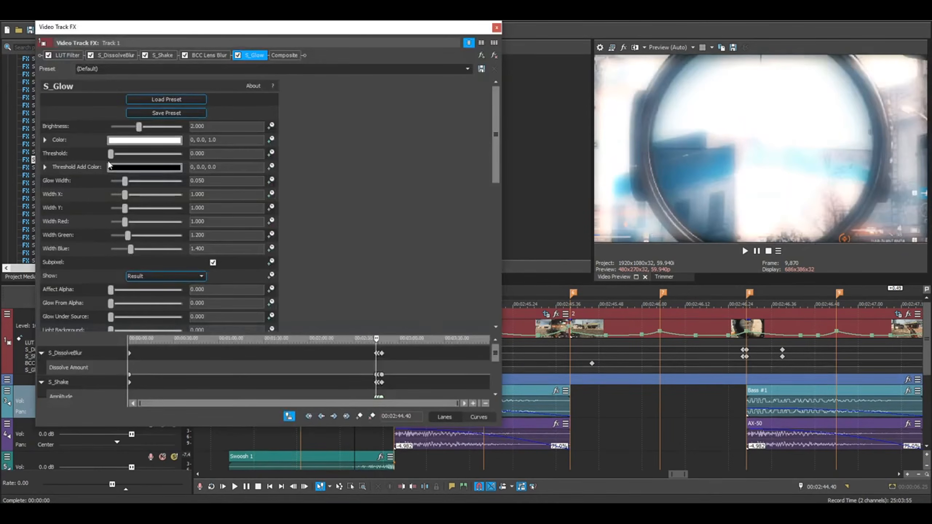
pyautogui.moveTo(140, 130); pyautogui.dragTo(108, 131)
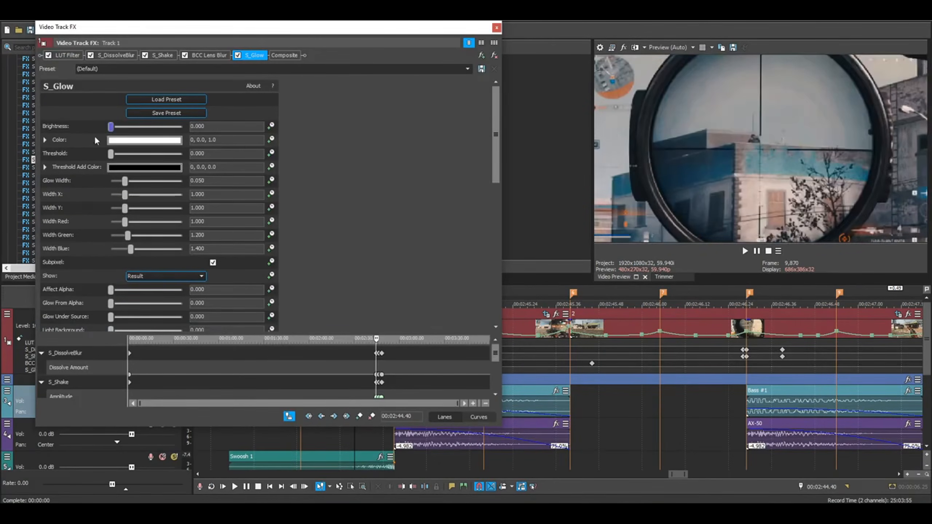
# Place the playhead on the impact marker at 00:02:44.51 and enable animation for S_Glow's Brightness.
pyautogui.moveTo(338, 23); pyautogui.dragTo(313, 27)
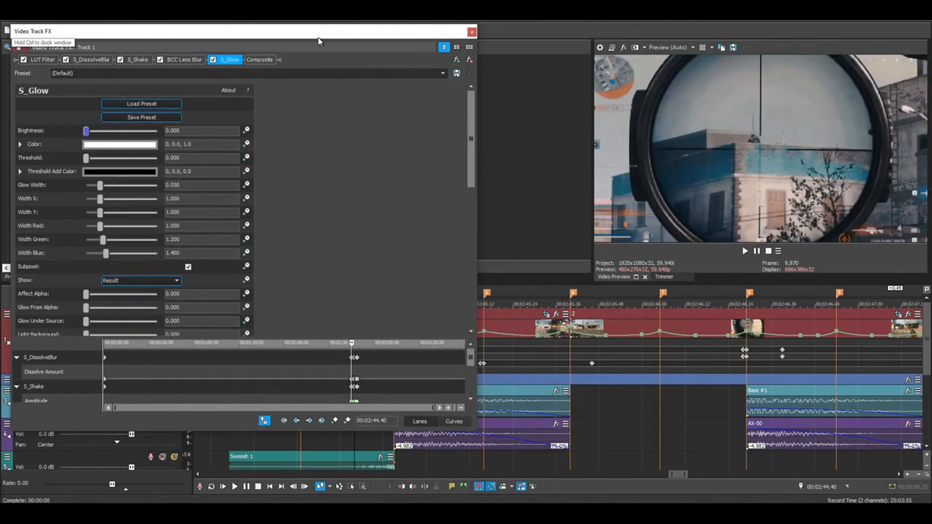
pyautogui.scroll(-5, 611, 407)
pyautogui.click(550, 402)
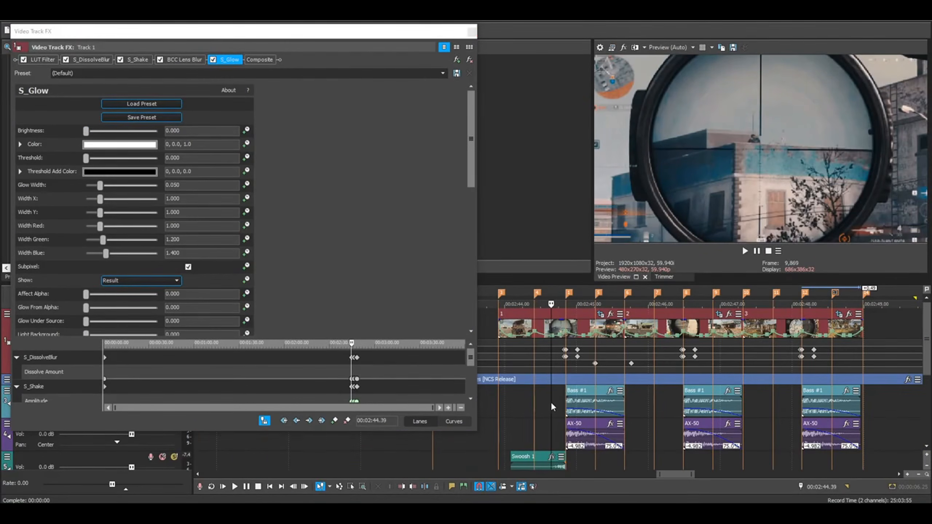
pyautogui.scroll(6, 550, 402)
pyautogui.scroll(2, 668, 371)
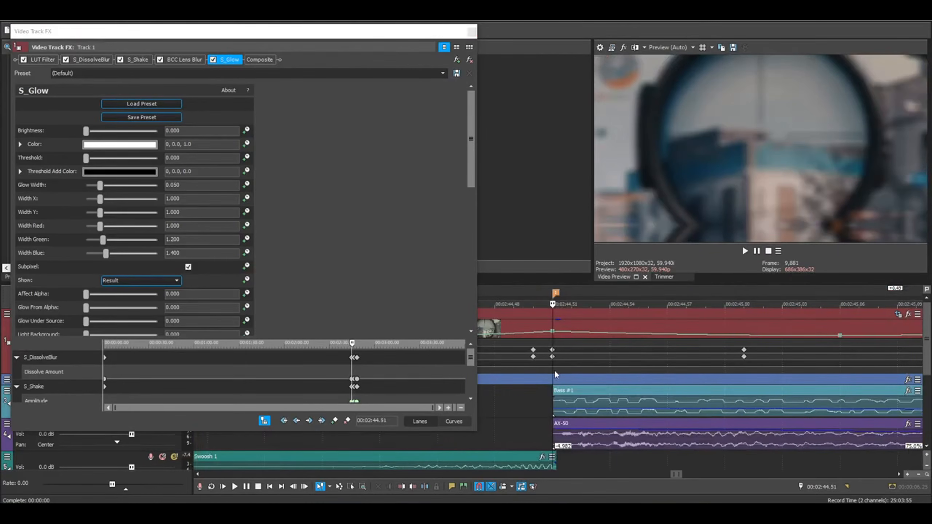
pyautogui.click(247, 132)
# Add S_Glow Brightness keyframes at 00:02:44.50 and on the marker at 00:02:44.51, and select the latter.
pyautogui.moveTo(470, 355); pyautogui.dragTo(473, 400)
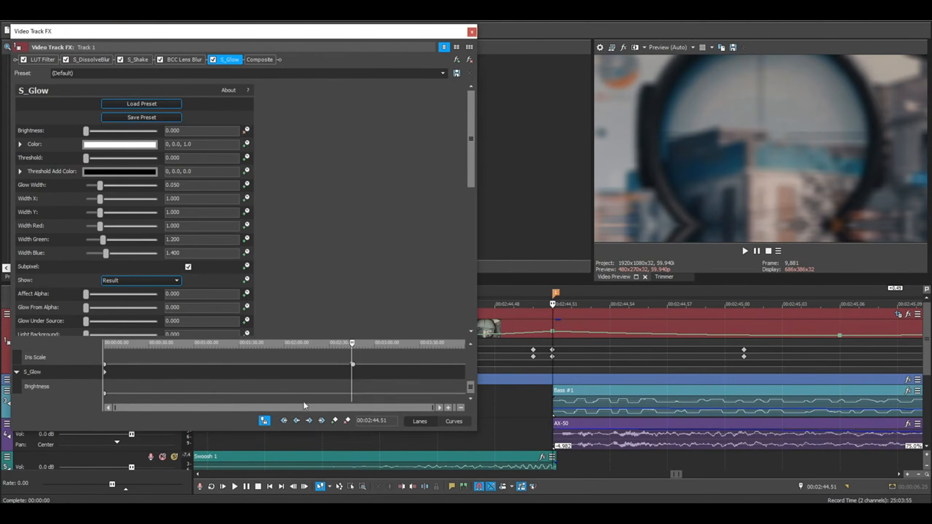
pyautogui.scroll(5, 384, 382)
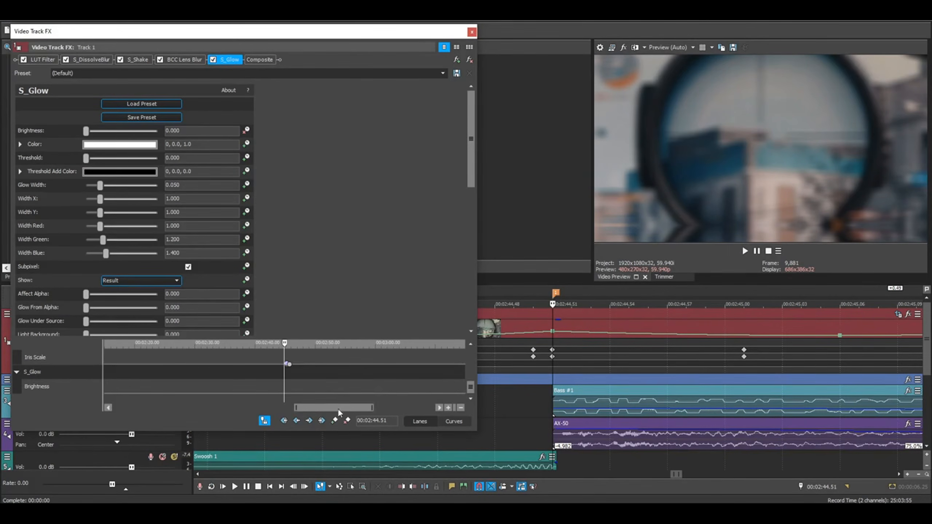
pyautogui.scroll(2, 310, 383)
pyautogui.click(550, 381)
pyautogui.press('Left')
pyautogui.scroll(6, 306, 376)
pyautogui.click(297, 393)
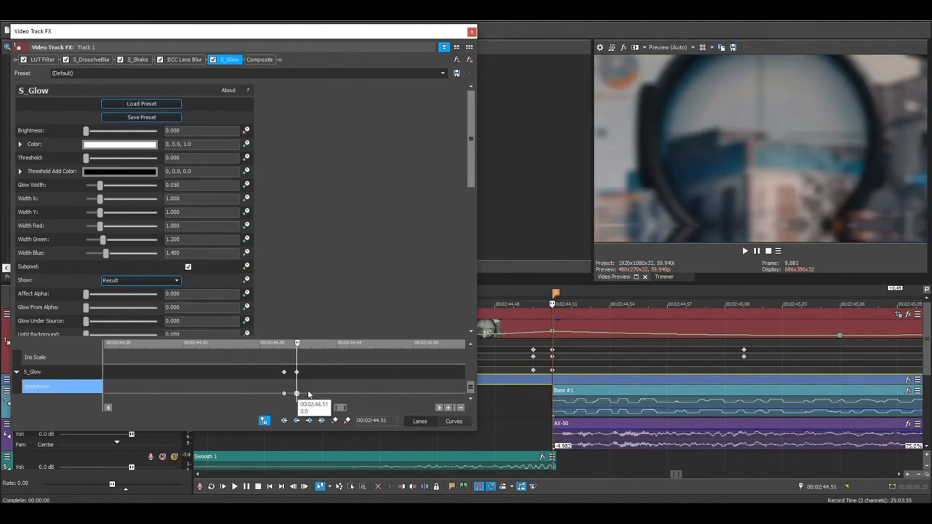
pyautogui.scroll(-3, 305, 389)
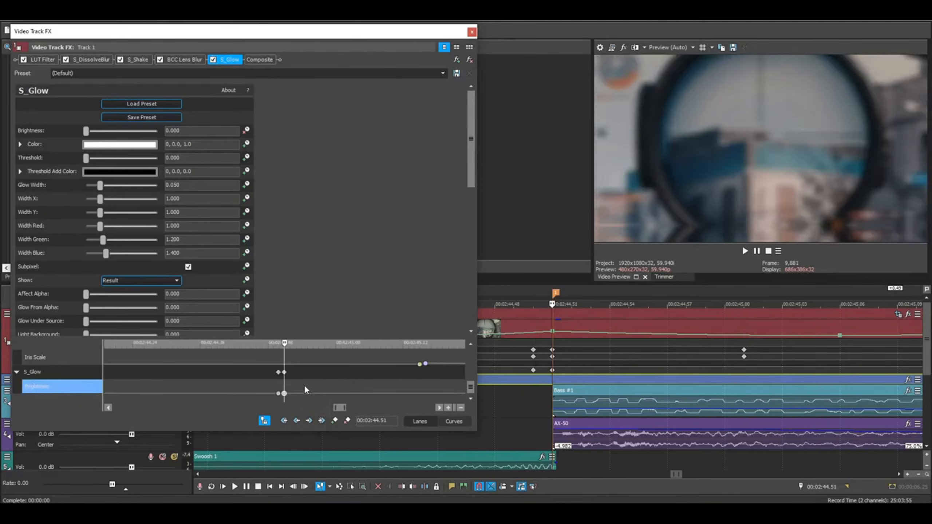
# Add an S_Glow Brightness keyframe at 00:02:45.21, after the beat marker, keeping the Brightness at 0.
pyautogui.scroll(-3, 405, 383)
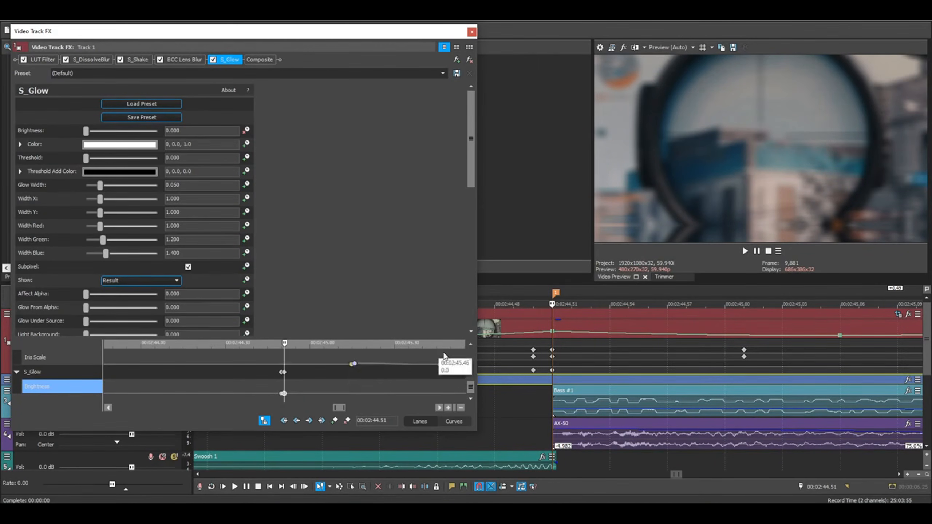
pyautogui.scroll(5, 285, 394)
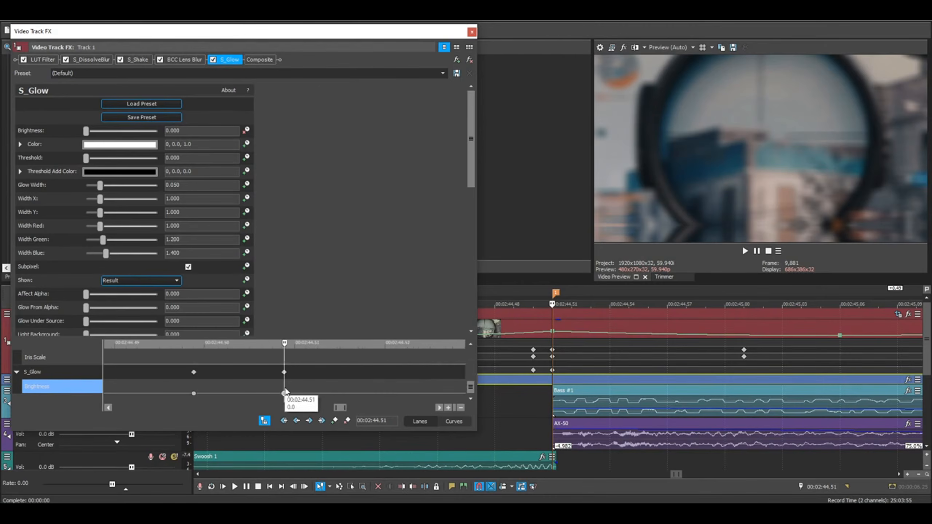
pyautogui.press('Right')
pyautogui.press('Right')
pyautogui.press('Right')
pyautogui.press('Right')
pyautogui.press('Right')
pyautogui.press('Right')
pyautogui.scroll(-5, 322, 384)
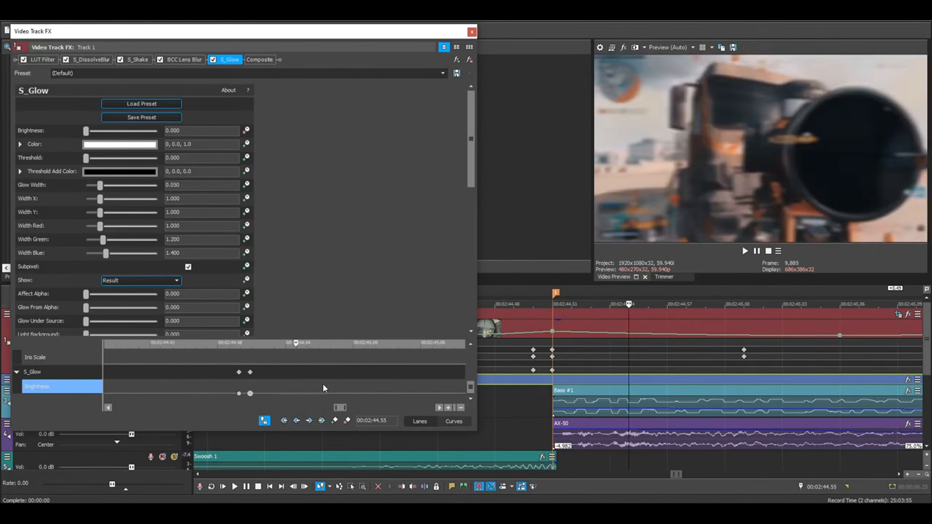
pyautogui.press('Right')
pyautogui.press('Right')
pyautogui.press('Right')
pyautogui.press('Right')
pyautogui.press('Right')
pyautogui.press('Right')
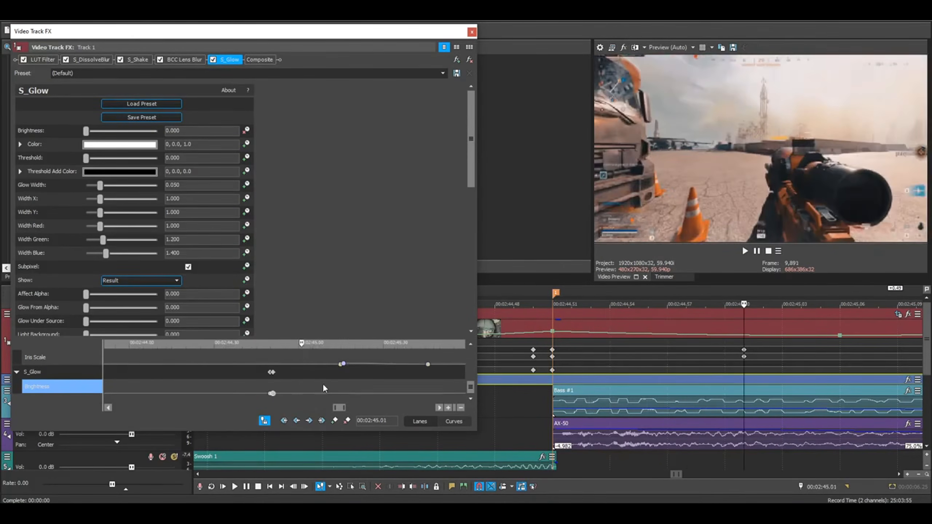
pyautogui.press('Right')
pyautogui.press('Right')
pyautogui.press('Right')
pyautogui.press('Right')
pyautogui.press('Right')
pyautogui.press('Right')
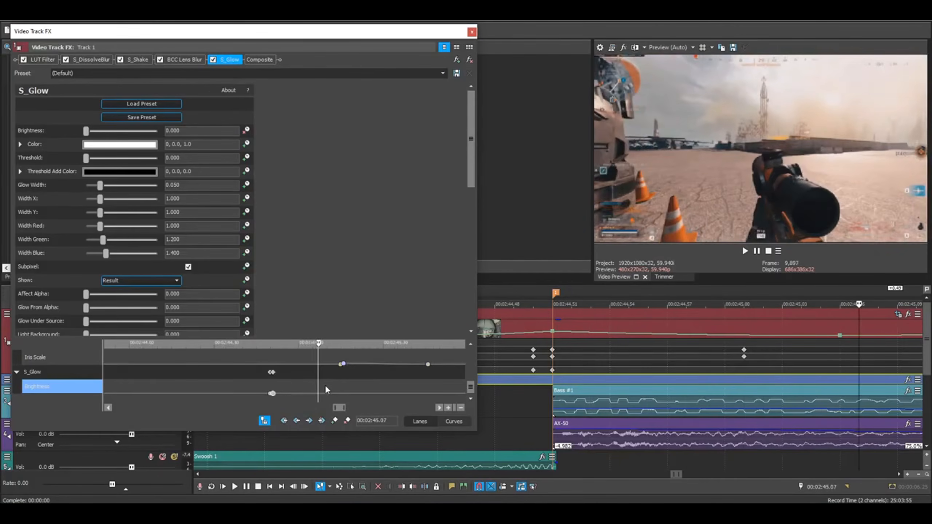
pyautogui.press('Right')
pyautogui.press('Right')
pyautogui.press('Right')
pyautogui.press('Right')
pyautogui.press('Right')
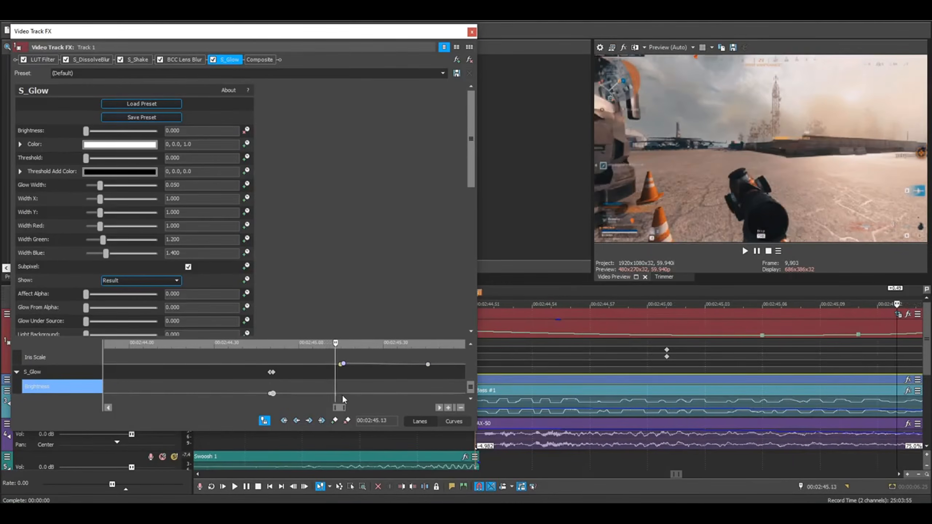
pyautogui.press('Right')
pyautogui.press('Right')
pyautogui.press('Right')
pyautogui.press('Right')
pyautogui.press('Right')
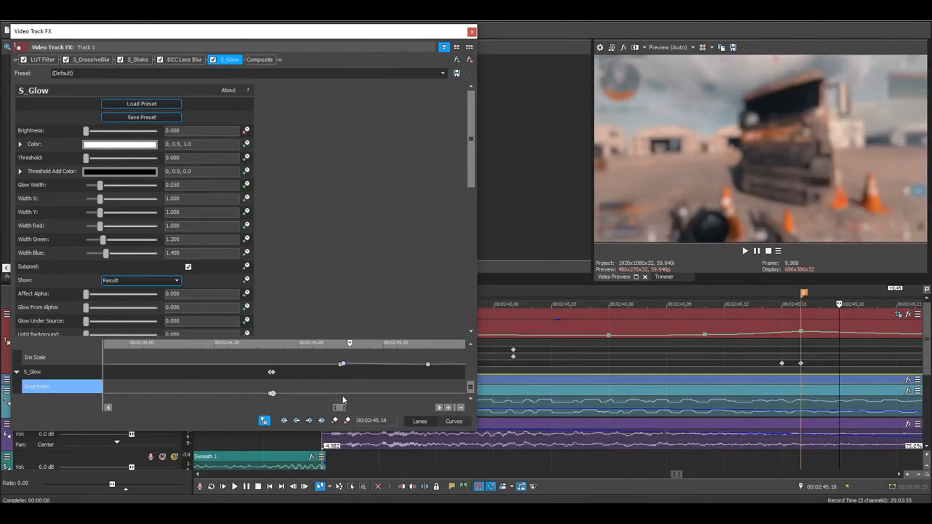
pyautogui.press('Right')
pyautogui.click(334, 421)
# Set S_Glow's Brightness to 0.544 on the keyframe at the 00:02:44.51 impact marker.
pyautogui.scroll(-2, 313, 395)
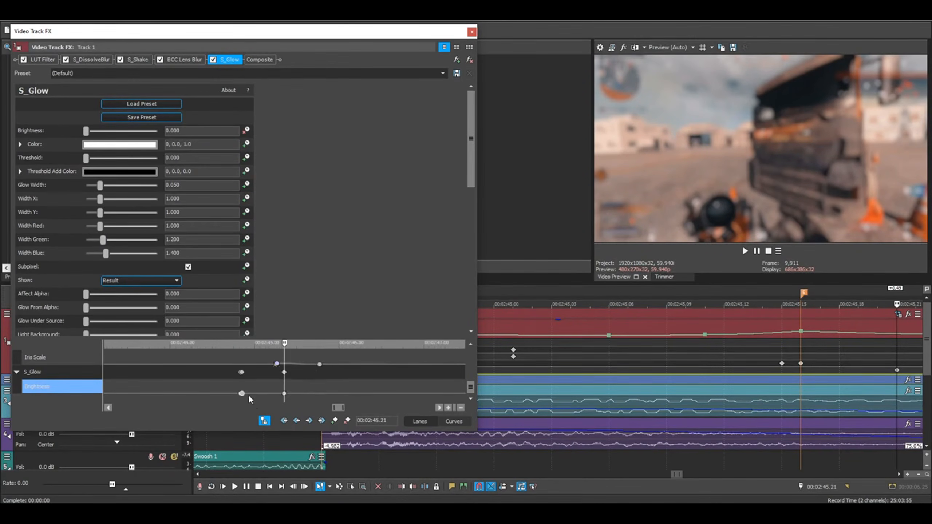
pyautogui.click(241, 393)
pyautogui.scroll(5, 241, 392)
pyautogui.click(330, 394)
pyautogui.scroll(-3, 335, 386)
pyautogui.moveTo(87, 131); pyautogui.dragTo(95, 131)
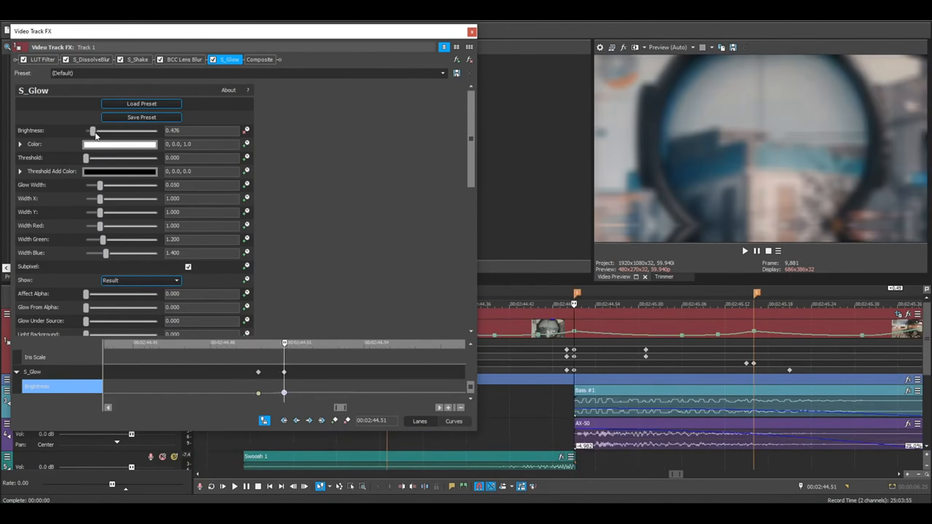
# Open the color picker for S_Glow's Color and switch its color model to RGB.
pyautogui.click(156, 145)
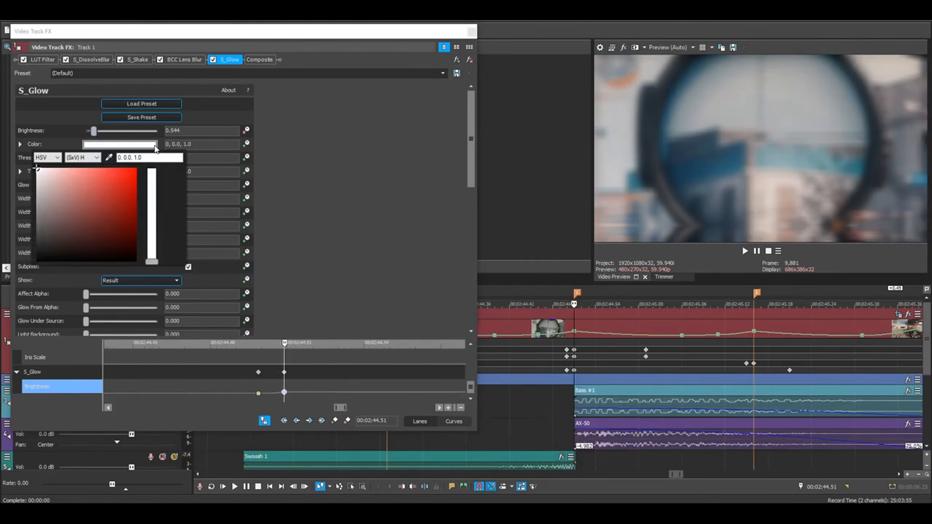
pyautogui.click(51, 160)
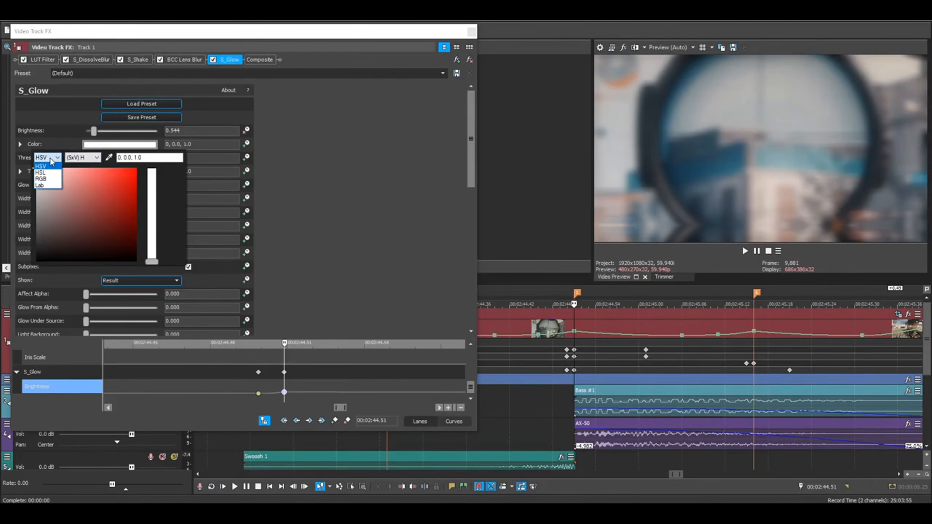
pyautogui.click(49, 159)
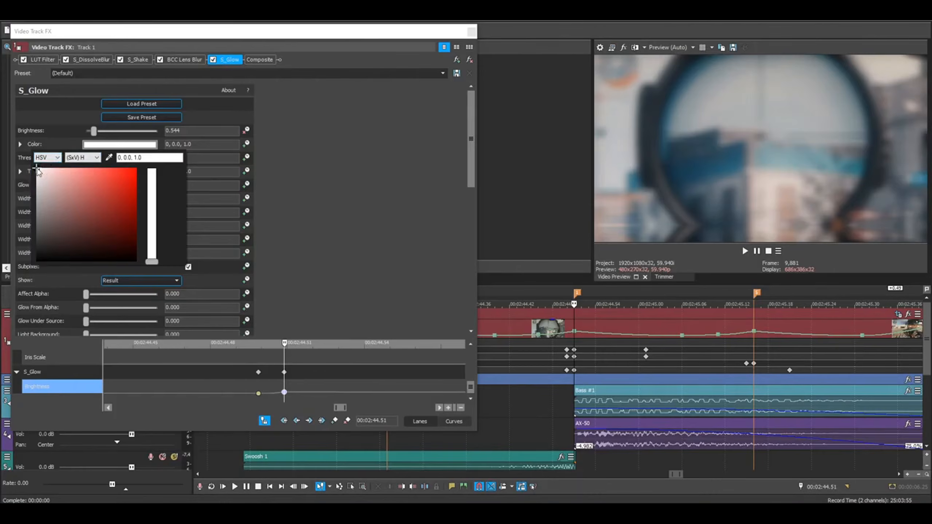
pyautogui.click(57, 159)
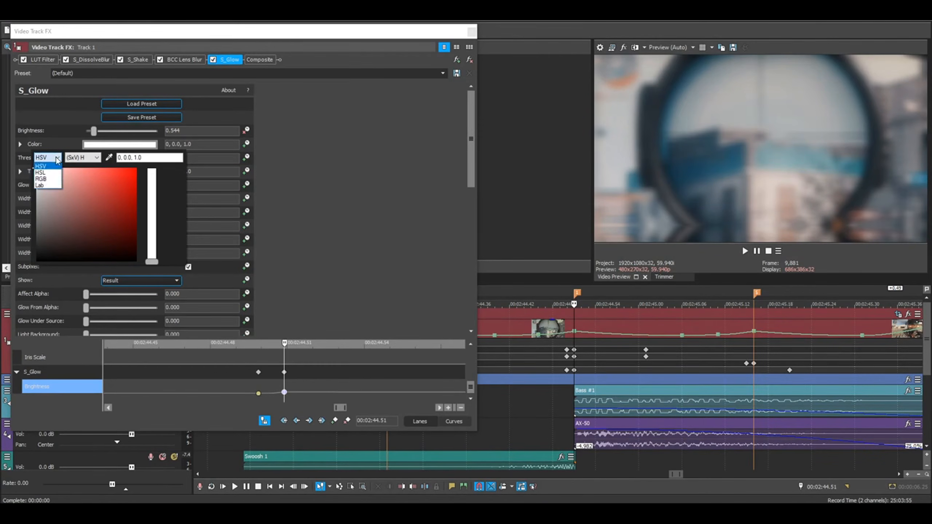
pyautogui.click(41, 179)
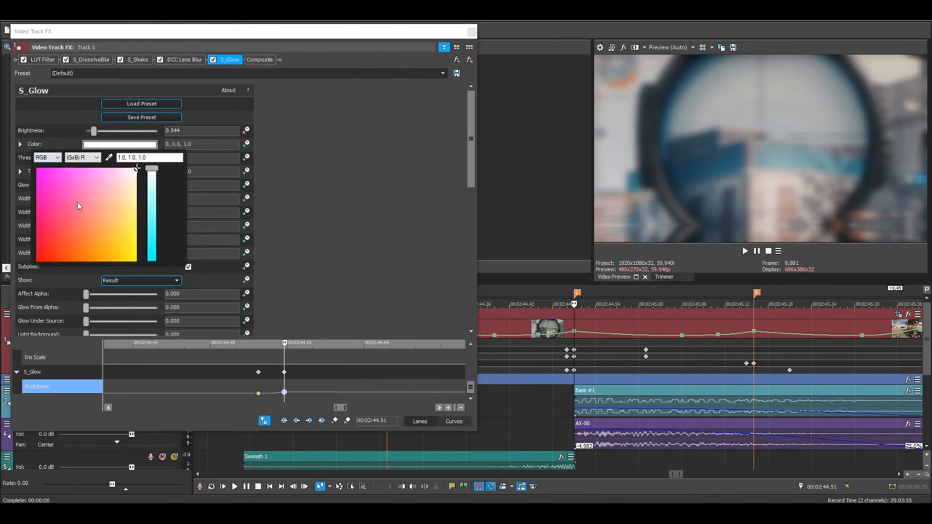
# Try a light cyan glow color with RGB values 0.45, 1.0, 1.0.
pyautogui.click(152, 171)
pyautogui.moveTo(147, 179); pyautogui.dragTo(152, 225)
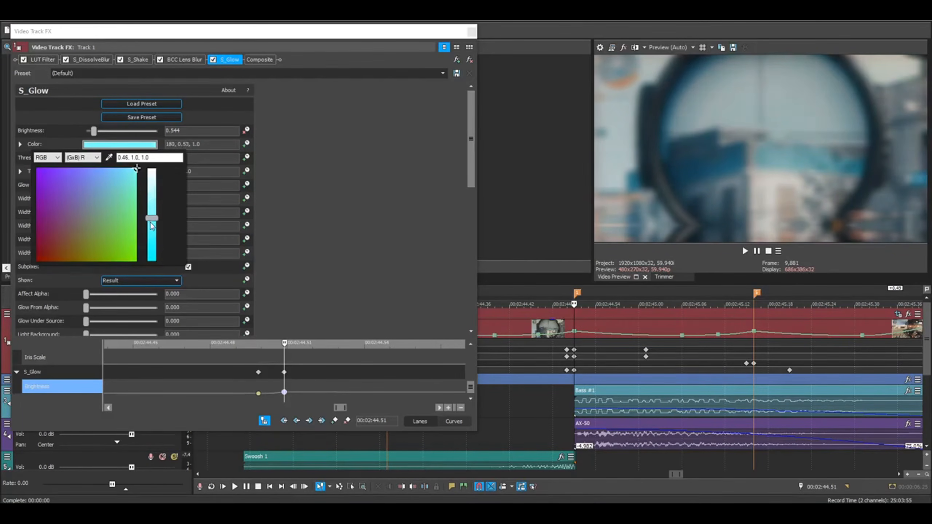
pyautogui.click(93, 160)
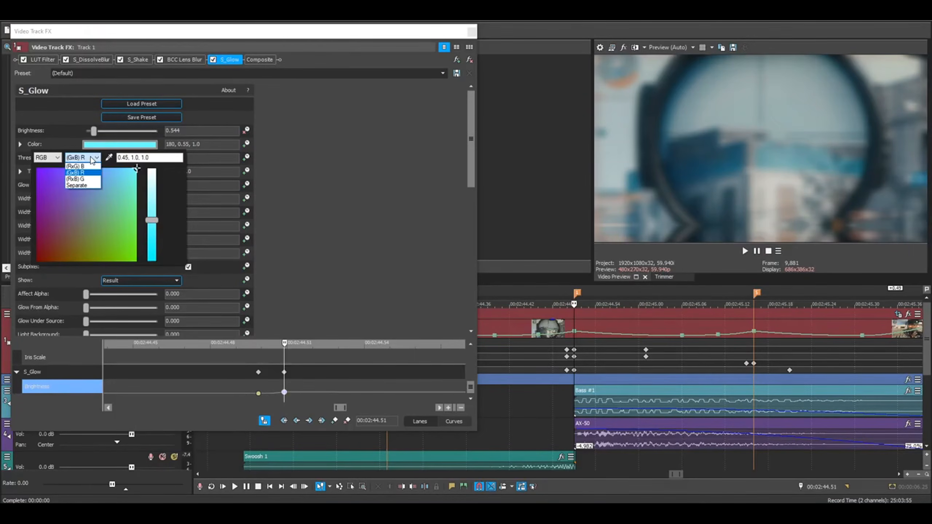
pyautogui.click(94, 160)
# Set S_Glow's Color to an orange with HSV values 21, 0.66, 0.91 and close the color picker.
pyautogui.click(131, 172)
pyautogui.moveTo(153, 220); pyautogui.dragTo(155, 180)
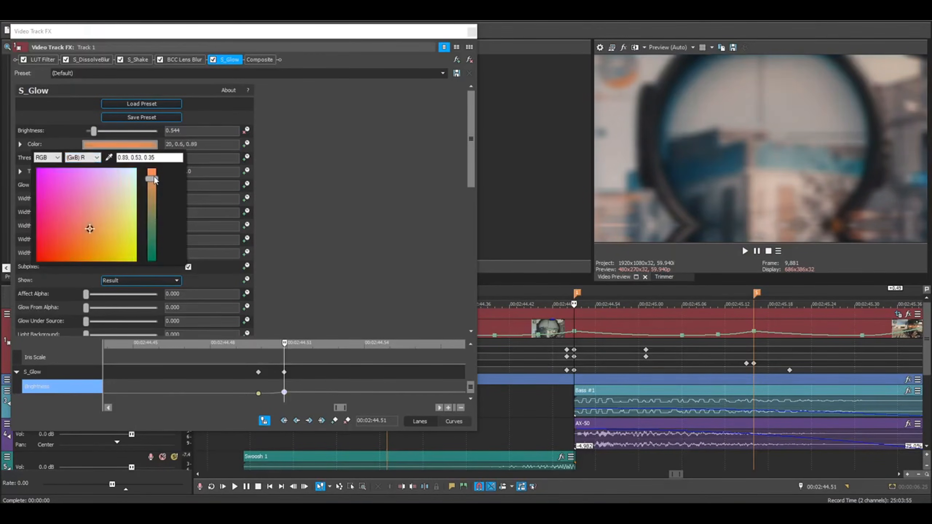
pyautogui.click(88, 232)
pyautogui.click(115, 146)
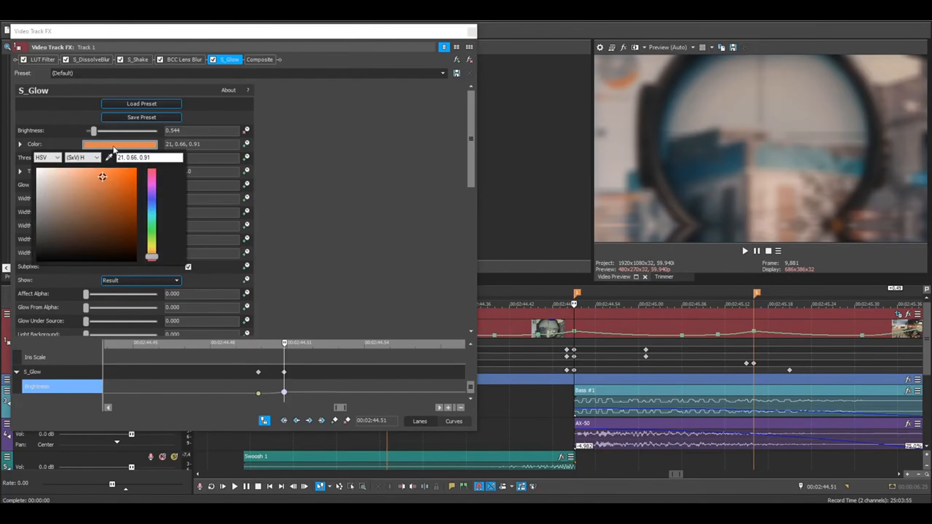
pyautogui.click(308, 158)
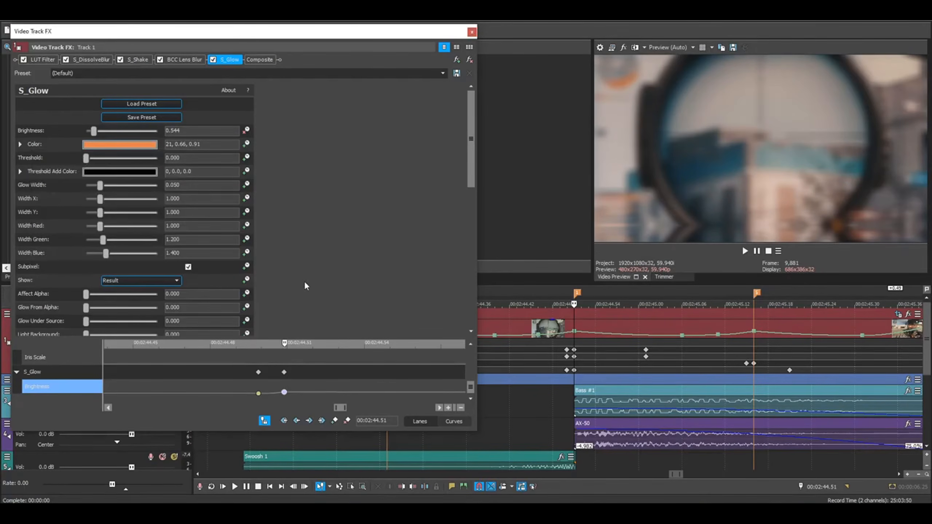
# Close the track effects and play the glow on the first clip from 00:02:44.40.
pyautogui.click(471, 32)
pyautogui.click(500, 406)
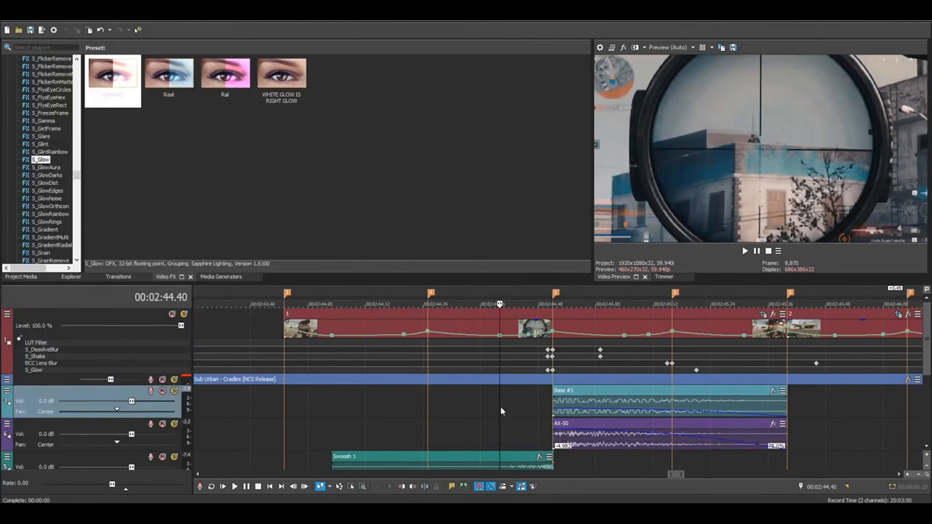
pyautogui.press('space')
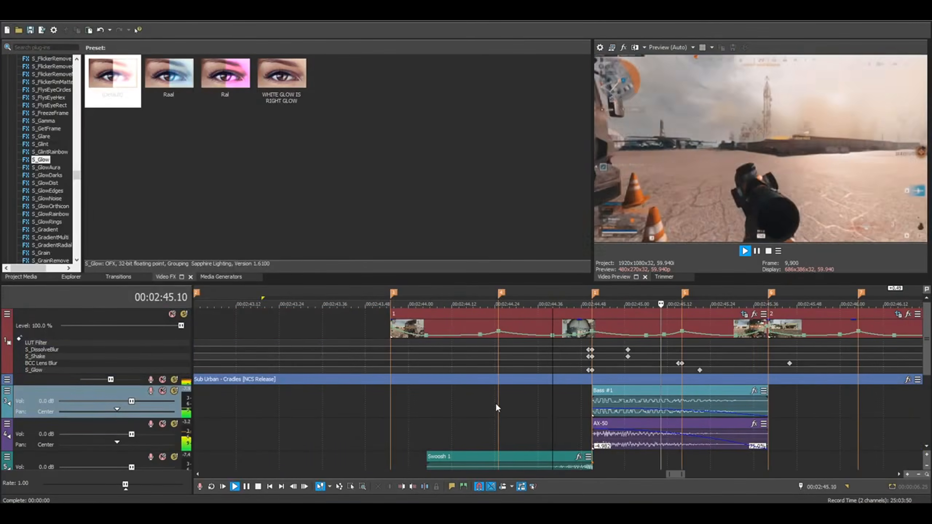
pyautogui.press('space')
# Step through the frames from the impact marker to 00:02:45.27 to examine how the orange glow fades.
pyautogui.click(584, 390)
pyautogui.press('Right')
pyautogui.press('Right')
pyautogui.press('Right')
pyautogui.press('Right')
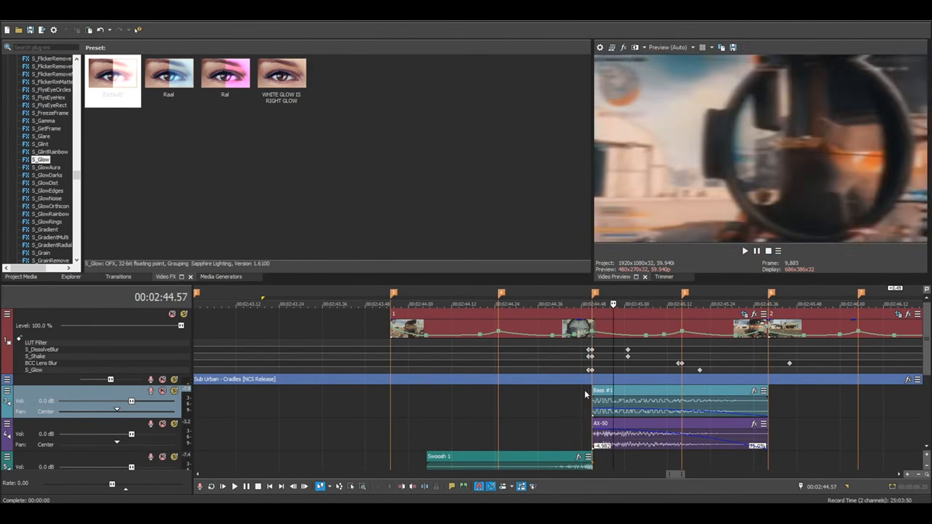
pyautogui.press('Right')
pyautogui.press('Right')
pyautogui.press('Right')
pyautogui.press('Right')
pyautogui.press('Right')
pyautogui.press('Right')
pyautogui.press('Right')
pyautogui.press('Right')
pyautogui.press('Right')
pyautogui.press('Right')
pyautogui.press('Right')
pyautogui.press('Right')
pyautogui.press('Right')
pyautogui.press('Right')
pyautogui.press('Right')
pyautogui.press('Right')
pyautogui.press('Right')
pyautogui.press('Right')
pyautogui.press('Right')
pyautogui.press('Right')
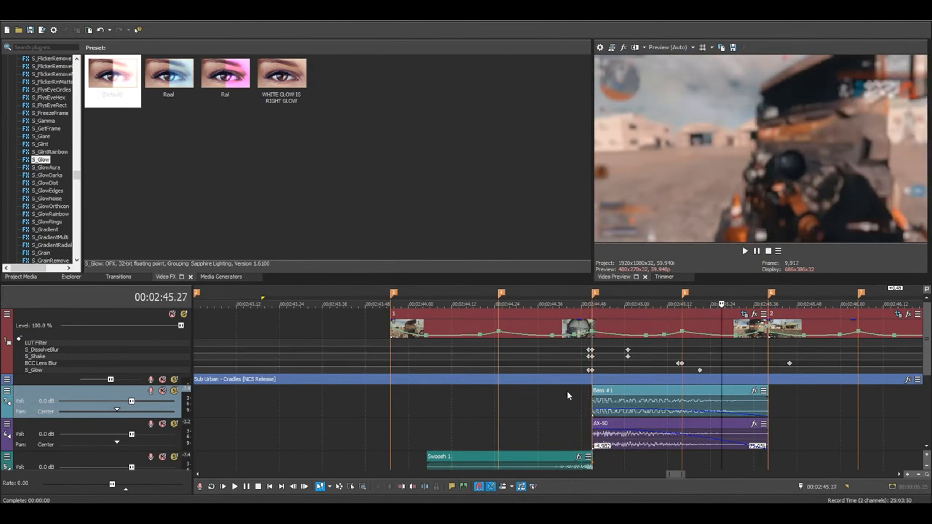
# Replay the first clip's impact from 00:02:44.46 with the glow, shake and blur combined.
pyautogui.click(569, 391)
pyautogui.press('space')
pyautogui.scroll(-2, 584, 397)
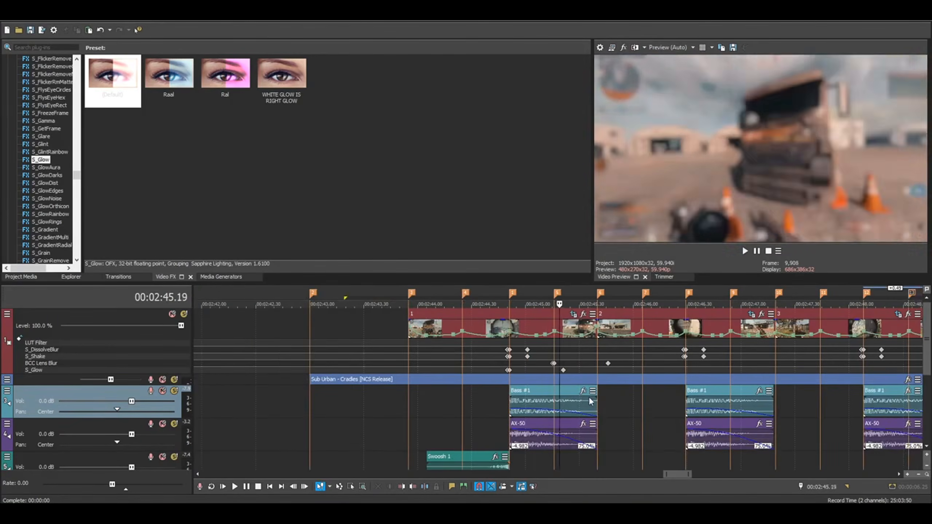
pyautogui.press('space')
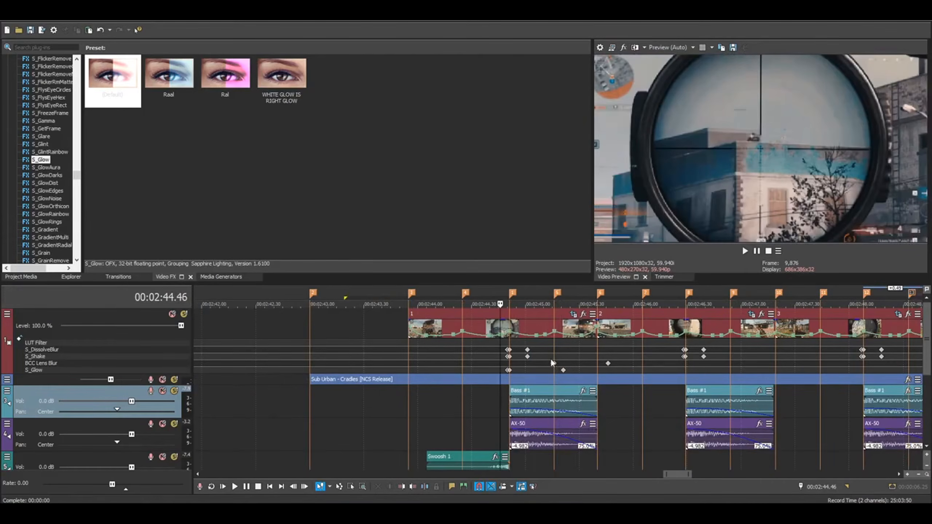
# Apply the Pinch/Punch effect with its Maximum Punch preset to the video track.
pyautogui.moveTo(77, 175); pyautogui.dragTo(84, 139)
pyautogui.click(46, 253)
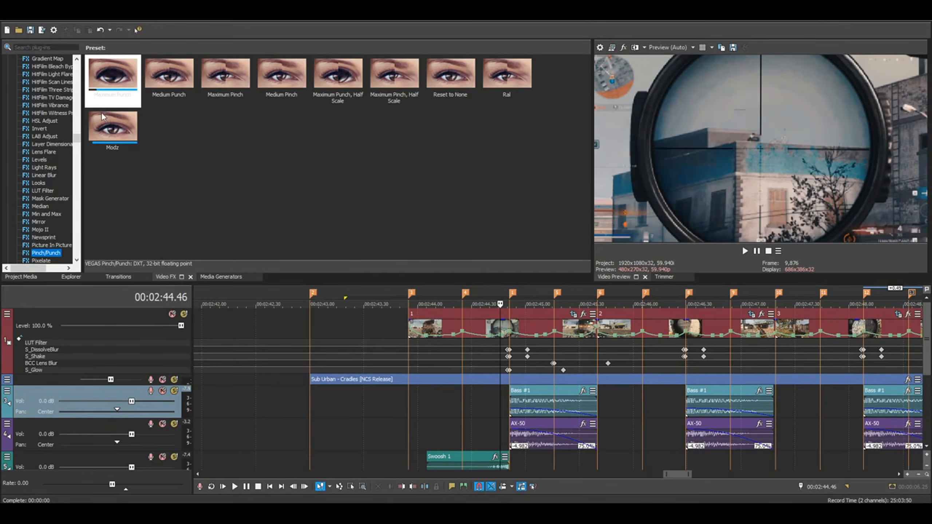
pyautogui.moveTo(107, 95); pyautogui.dragTo(165, 161)
pyautogui.moveTo(109, 337); pyautogui.dragTo(109, 337)
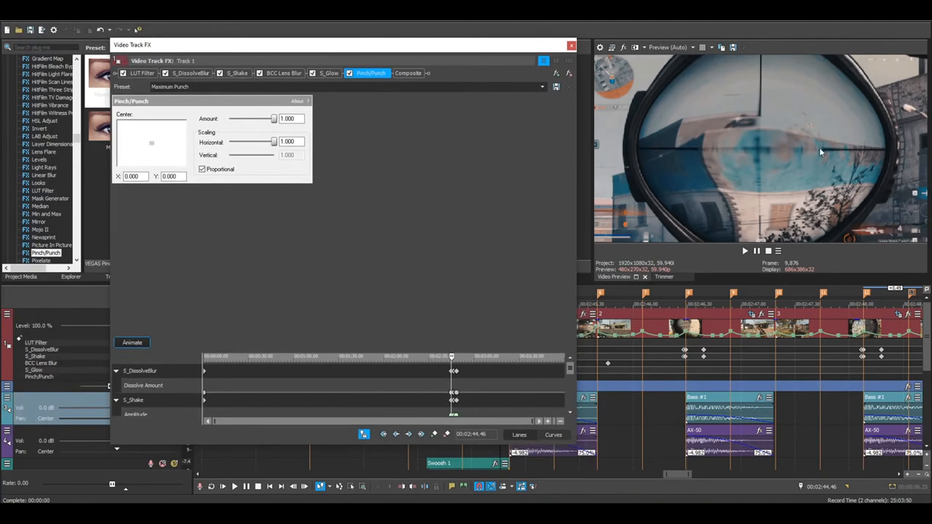
# Set the Pinch/Punch Amount to 0.
pyautogui.moveTo(275, 125); pyautogui.dragTo(256, 123)
pyautogui.write('0')
pyautogui.press('Return')
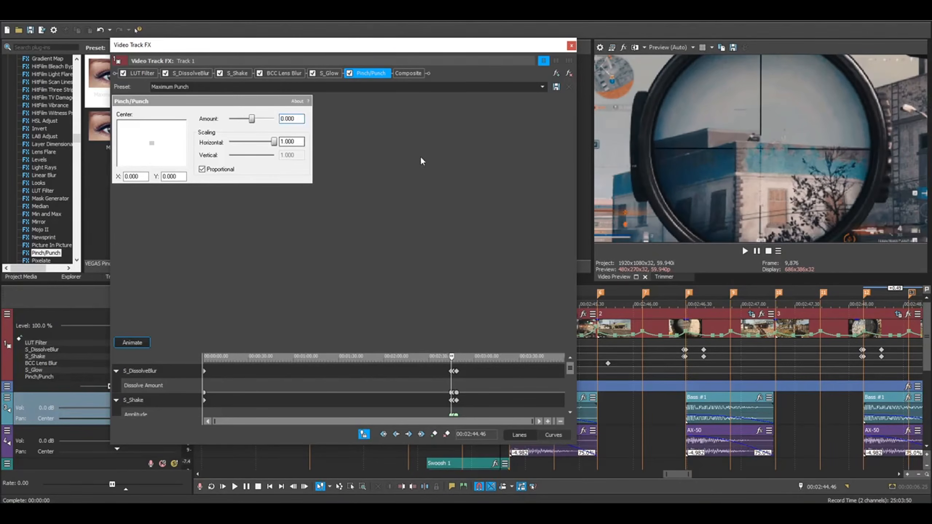
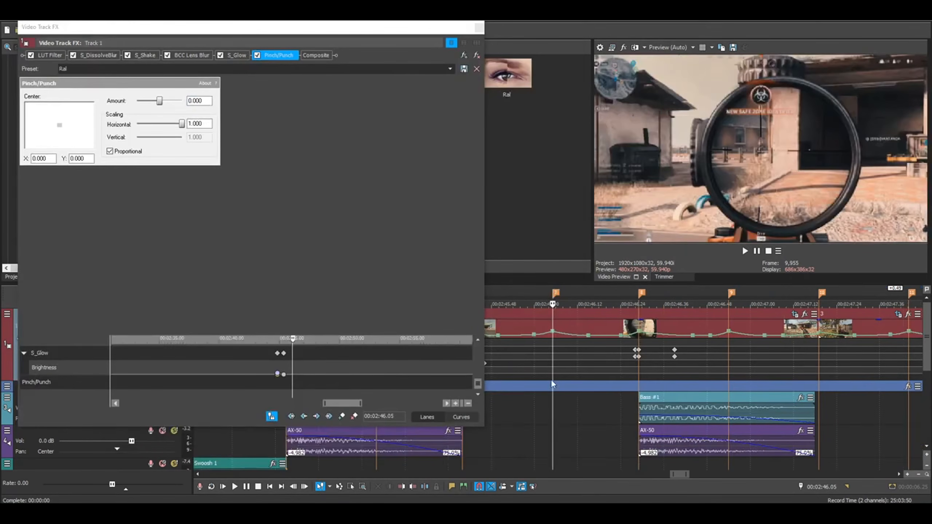
# Play the montage from the impact marker at 00:02:44.51 through the third clip.
pyautogui.scroll(-4, 552, 382)
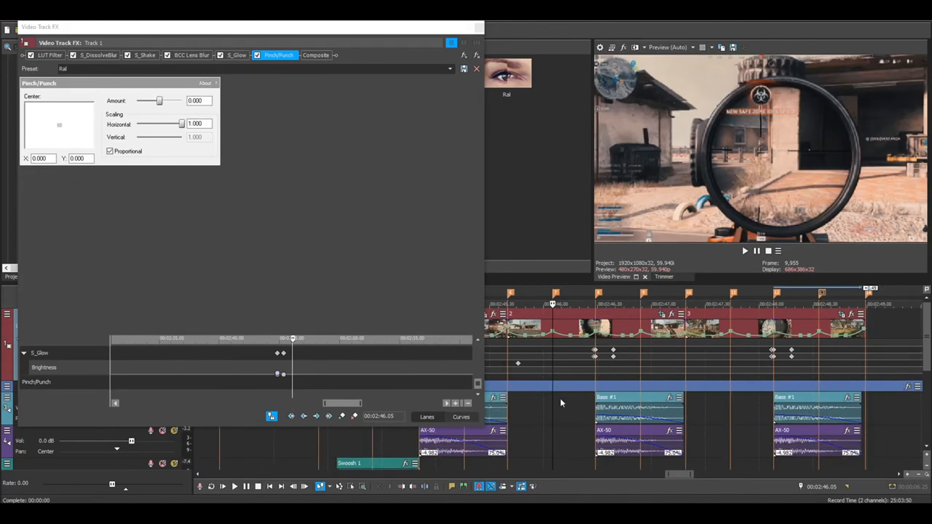
pyautogui.click(508, 382)
pyautogui.press('space')
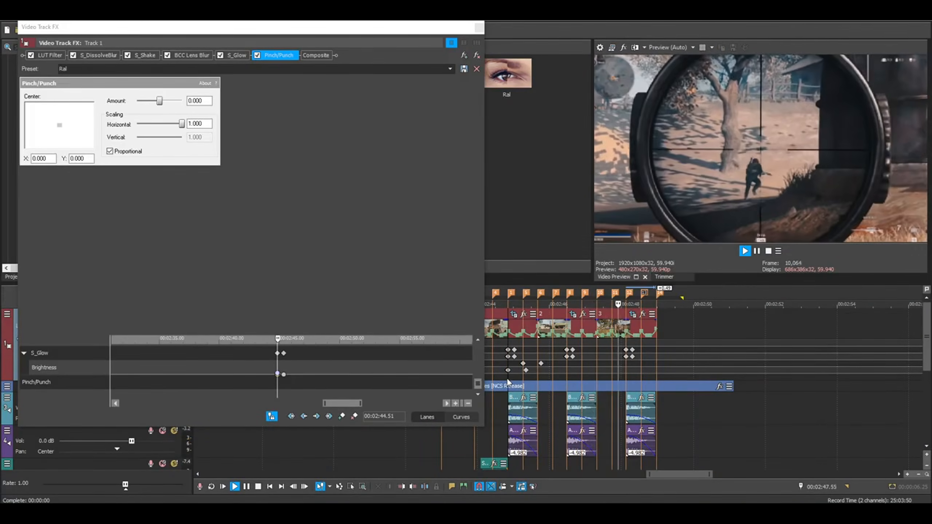
pyautogui.press('space')
# Add a Pinch/Punch keyframe on the third clip's beat marker at 00:02:48.33.
pyautogui.click(635, 368)
pyautogui.scroll(5, 635, 367)
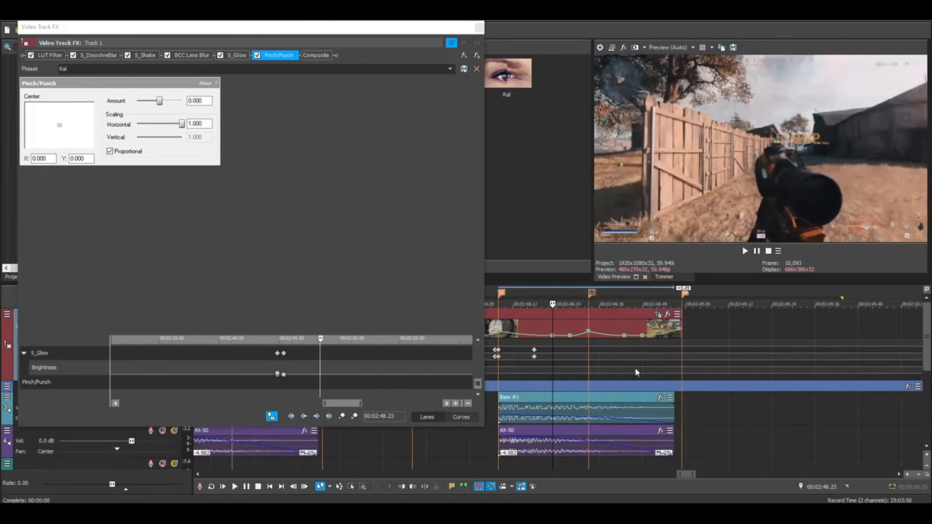
pyautogui.click(625, 364)
pyautogui.scroll(3, 624, 364)
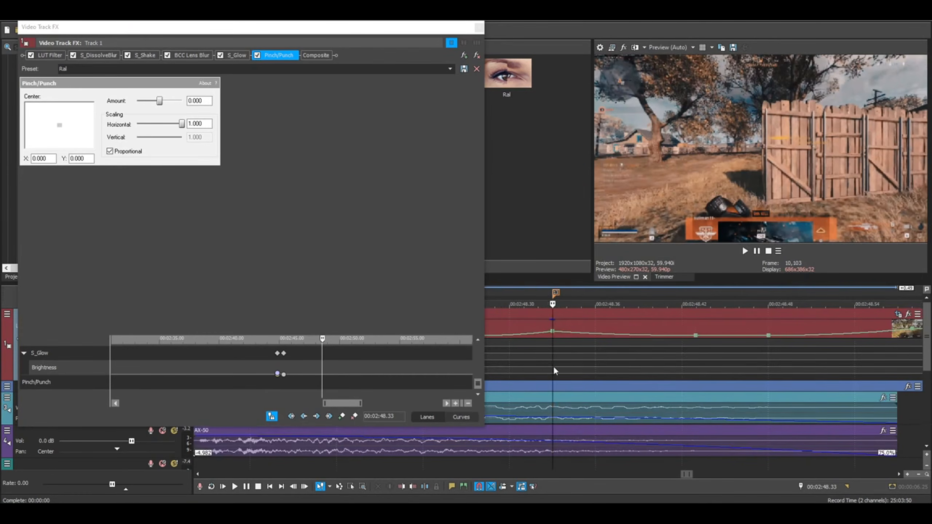
pyautogui.doubleClick(322, 383)
pyautogui.scroll(5, 321, 385)
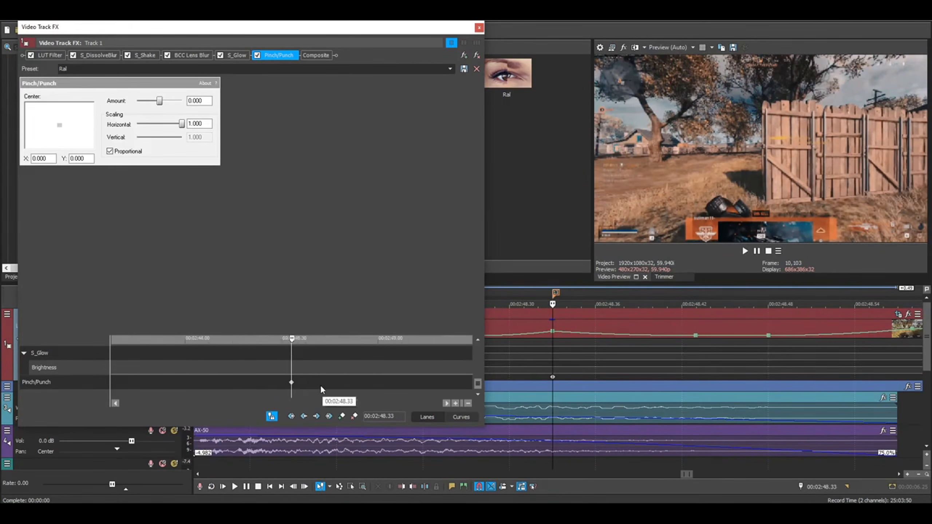
# Add another Pinch/Punch keyframe one frame before the marker, at 00:02:48.32.
pyautogui.click(291, 383)
pyautogui.scroll(3, 325, 388)
pyautogui.click(342, 416)
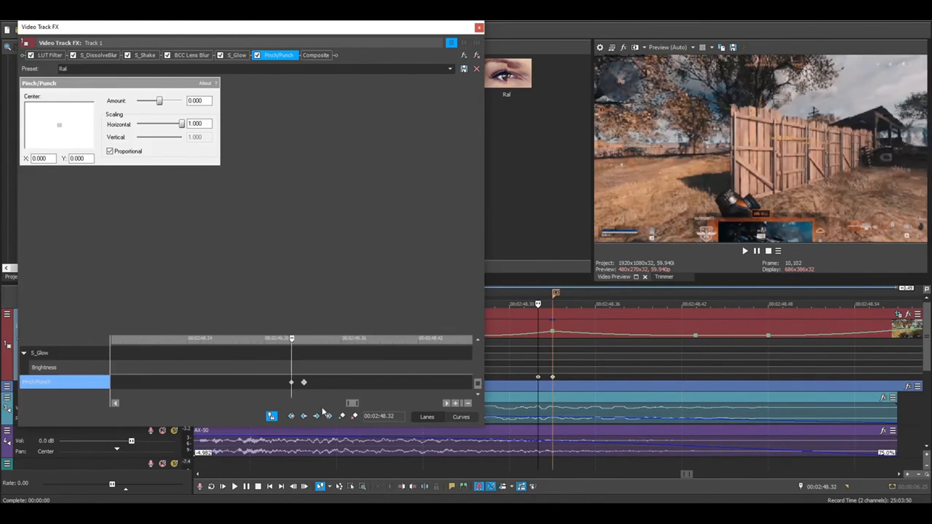
# Add a third Pinch/Punch keyframe after the beat marker, at 00:02:48.48.
pyautogui.click(304, 383)
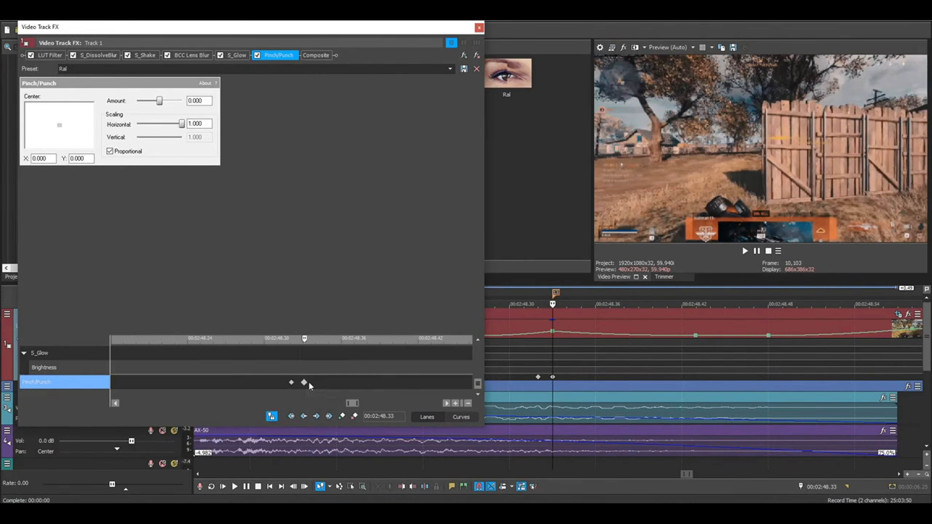
pyautogui.press('space')
pyautogui.scroll(-3, 363, 386)
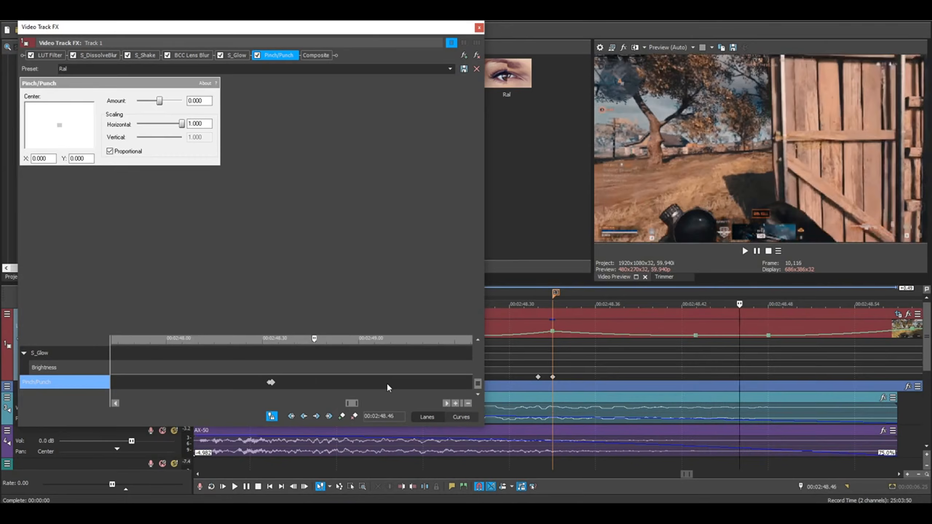
pyautogui.scroll(3, 283, 384)
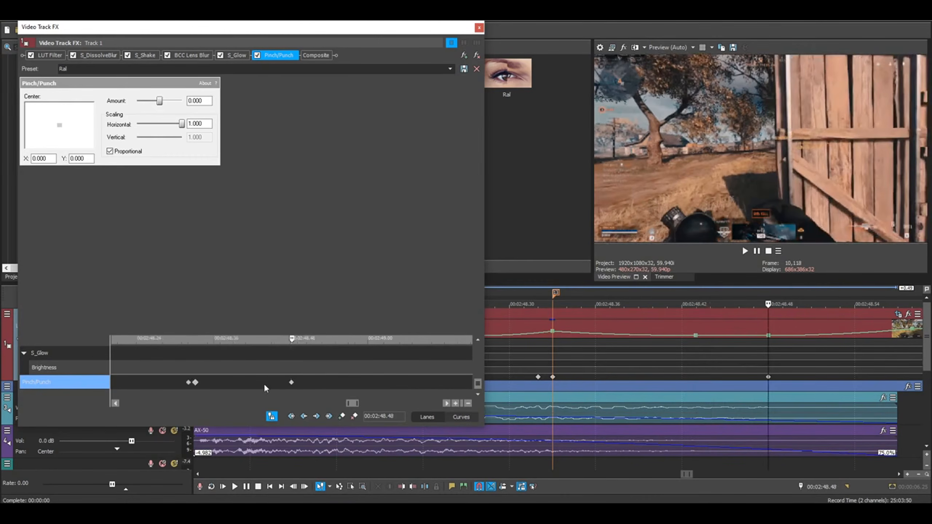
# Set the Pinch/Punch Amount to -0.5 at the keyframe on the beat marker, 00:02:48.33.
pyautogui.click(198, 384)
pyautogui.click(196, 383)
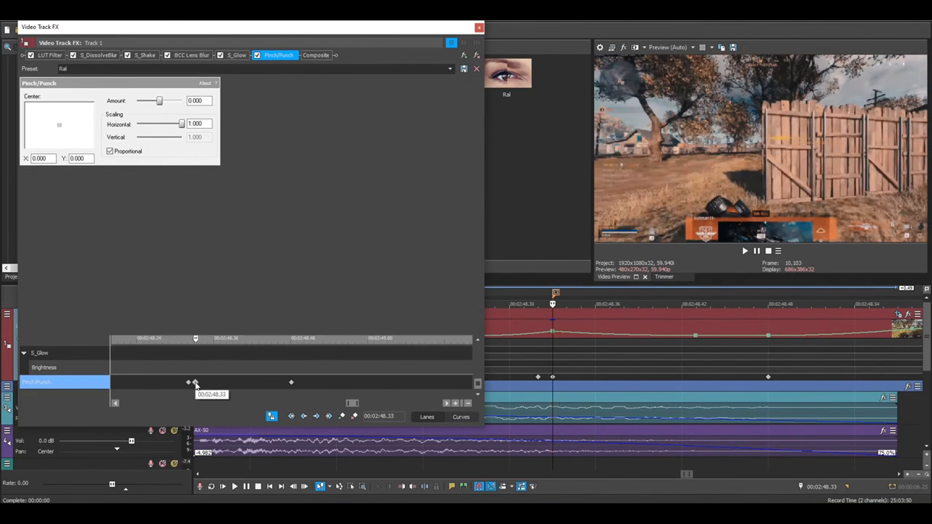
pyautogui.scroll(2, 222, 381)
pyautogui.scroll(-3, 315, 382)
pyautogui.moveTo(160, 102); pyautogui.dragTo(148, 103)
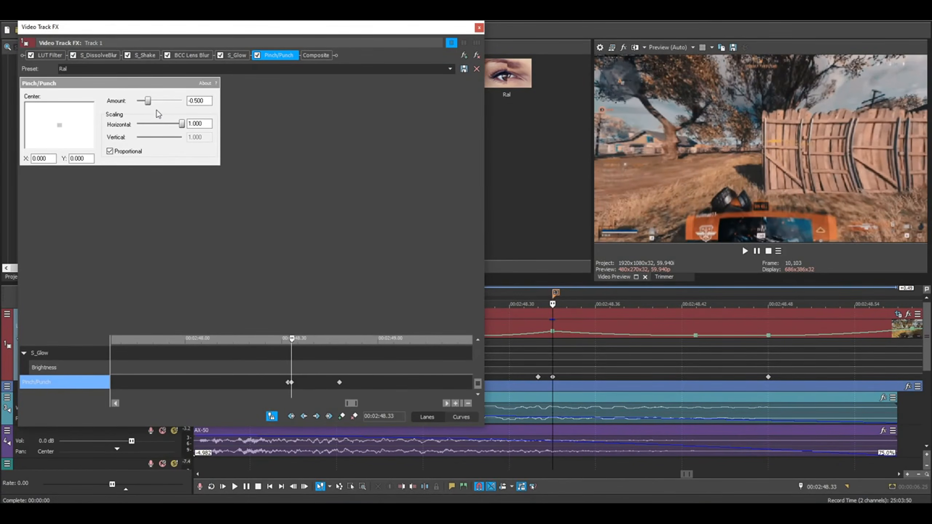
# Change the interpolation type of the Pinch/Punch keyframes at 00:02:48.32 and 00:02:48.33, and close the track effects window.
pyautogui.click(287, 382)
pyautogui.rightClick(288, 382)
pyautogui.click(298, 339)
pyautogui.click(291, 383)
pyautogui.rightClick(291, 383)
pyautogui.click(327, 311)
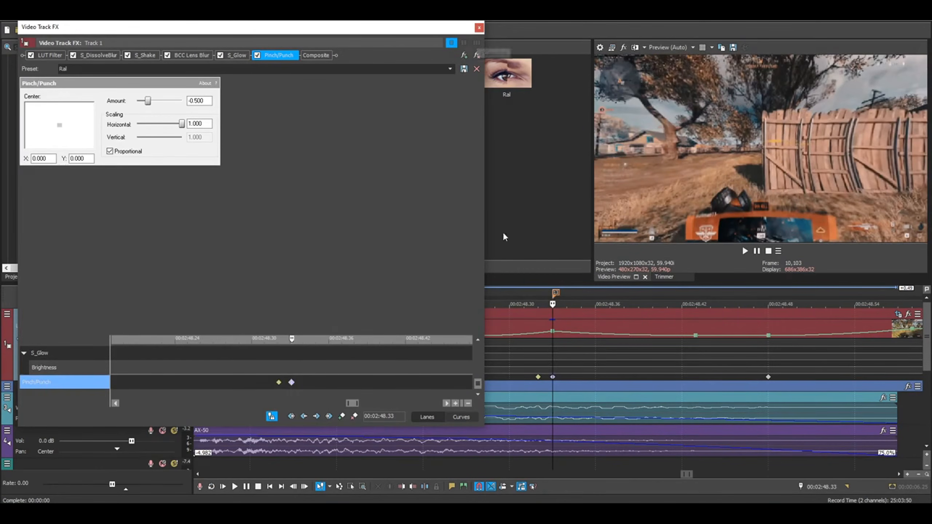
pyautogui.click(479, 28)
# Play the third clip and step frame by frame around the beat marker at 00:02:48.33 to examine the Pinch/Punch distortion.
pyautogui.click(466, 355)
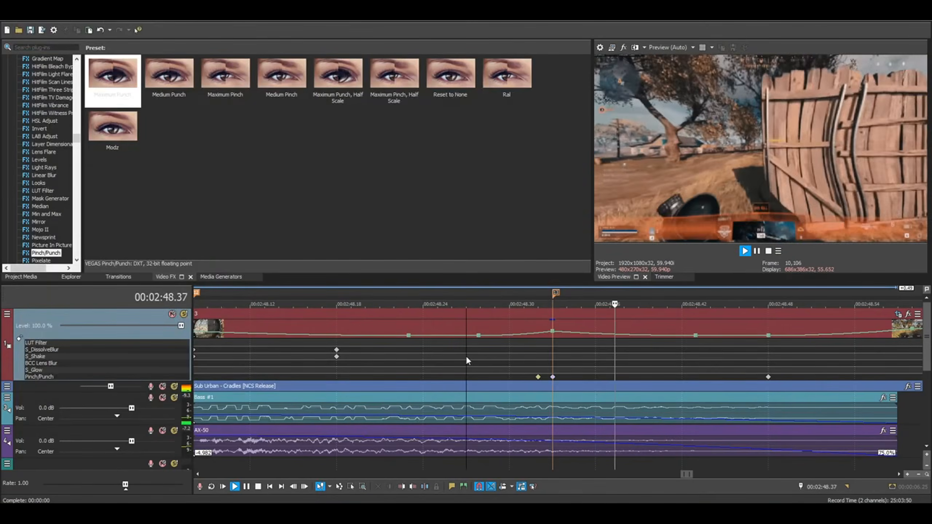
pyautogui.press('space')
pyautogui.press('space')
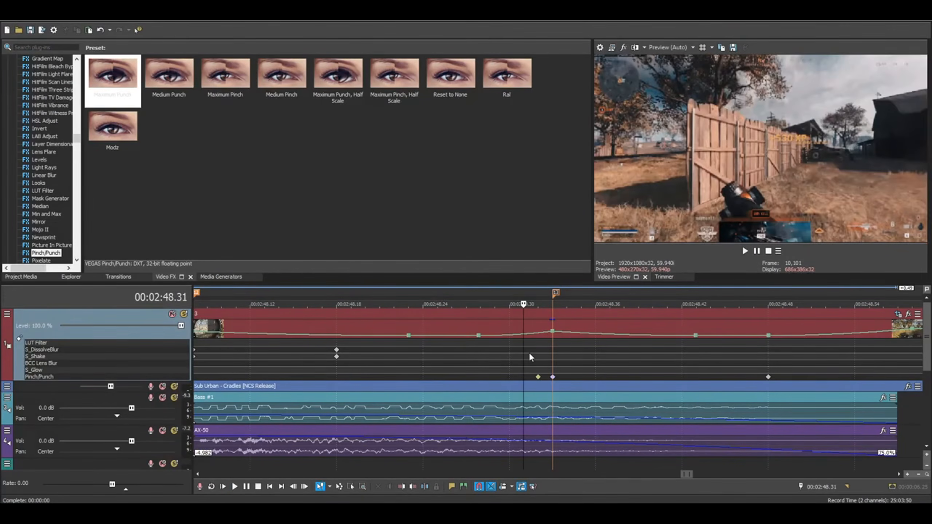
pyautogui.press('Right')
pyautogui.press('Right')
pyautogui.press('Right')
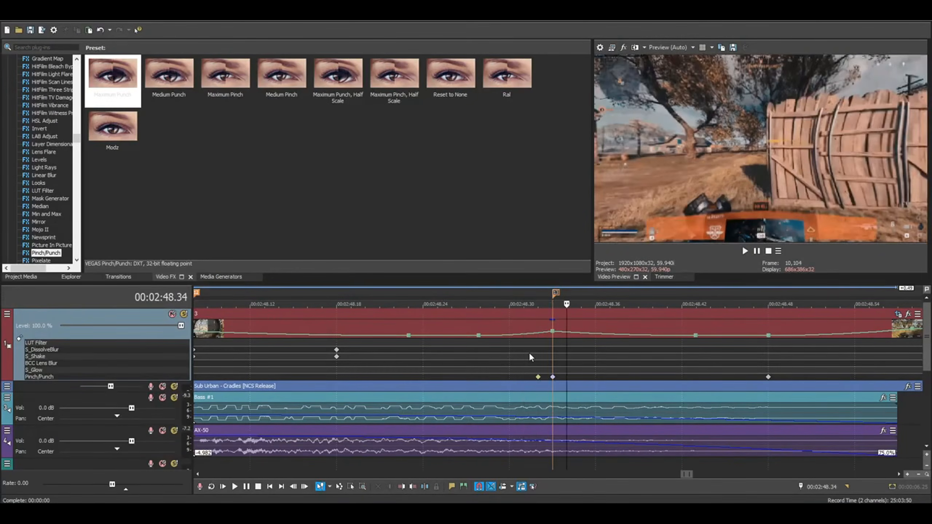
pyautogui.press('Left')
pyautogui.press('Left')
pyautogui.press('Left')
pyautogui.press('Left')
pyautogui.press('Left')
pyautogui.press('Right')
pyautogui.press('Right')
pyautogui.press('Right')
pyautogui.press('Left')
pyautogui.press('Left')
pyautogui.press('Right')
pyautogui.press('Left')
pyautogui.press('Right')
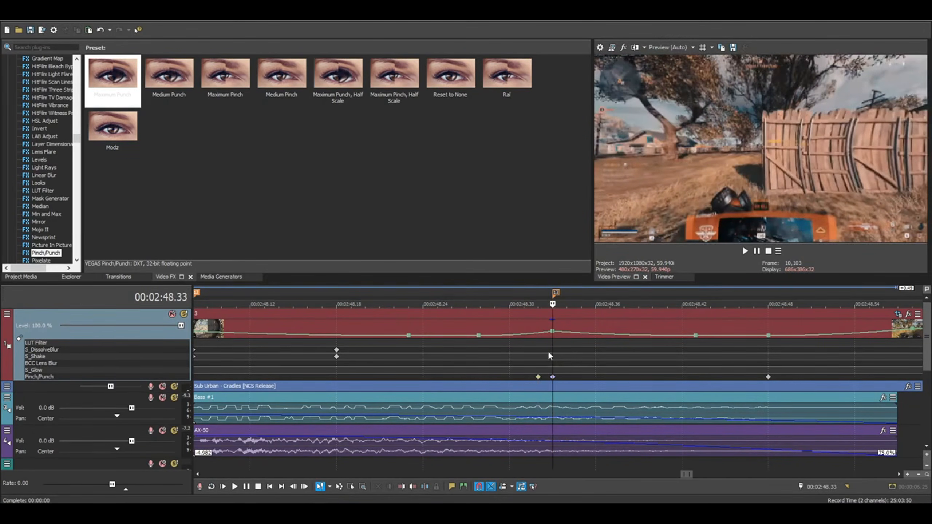
# Check the Pinch/Punch settings of the keyframe at 00:02:48.33.
pyautogui.doubleClick(553, 378)
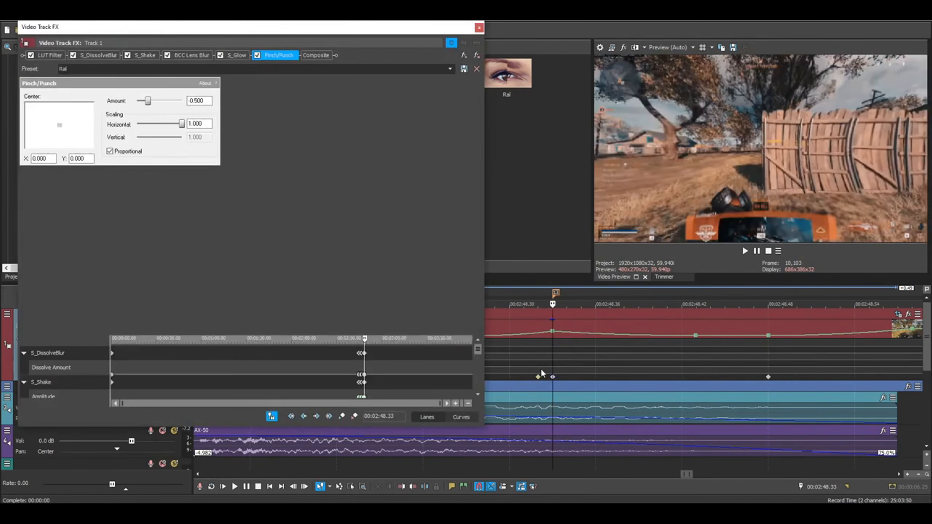
pyautogui.click(257, 55)
pyautogui.click(479, 28)
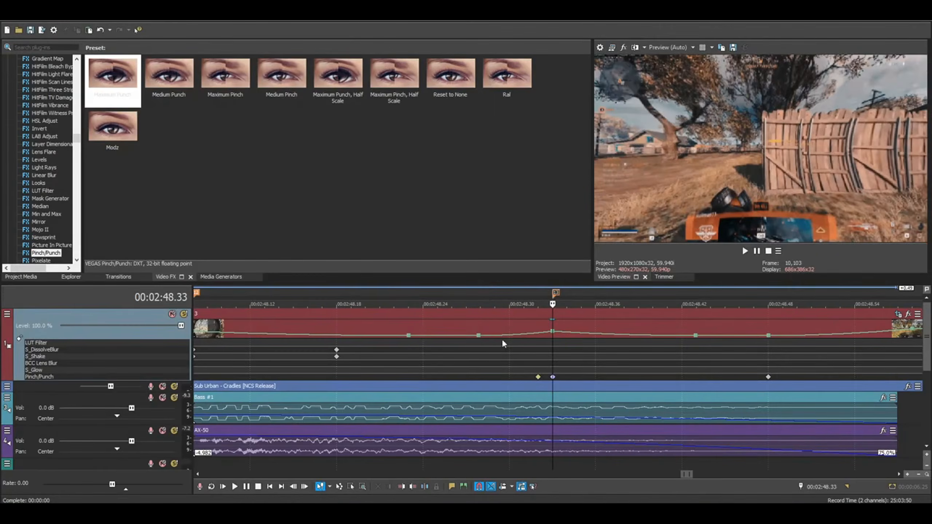
# Play the end of the third clip across the Pinch/Punch keyframes.
pyautogui.scroll(-3, 477, 339)
pyautogui.press('space')
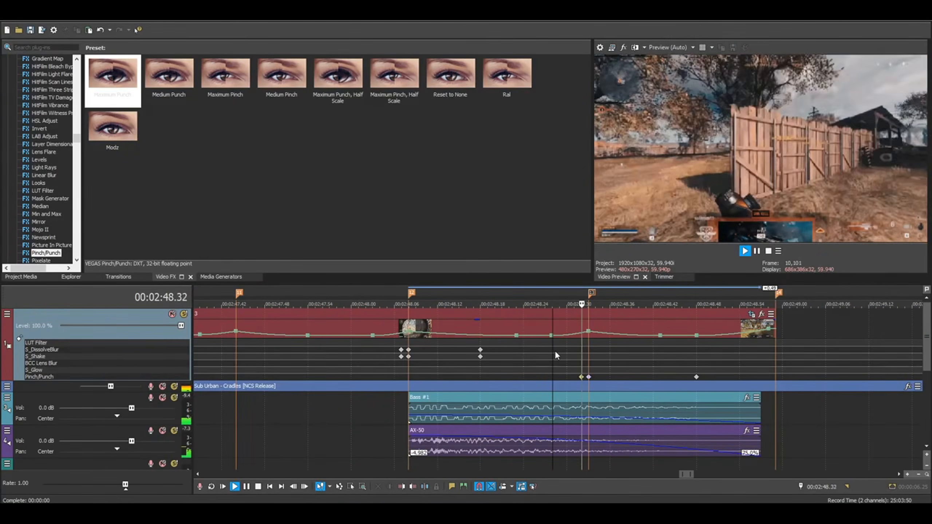
pyautogui.scroll(-3, 555, 351)
pyautogui.press('space')
# Add the BCC Hue-Sat-Lightness effect with its Default preset to video track 1.
pyautogui.moveTo(77, 138); pyautogui.dragTo(90, 90)
pyautogui.click(75, 176)
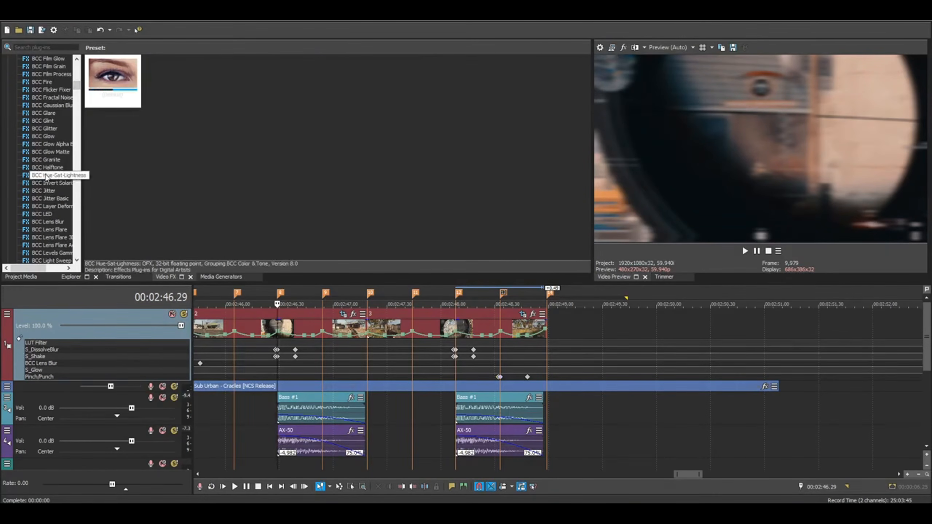
pyautogui.click(107, 92)
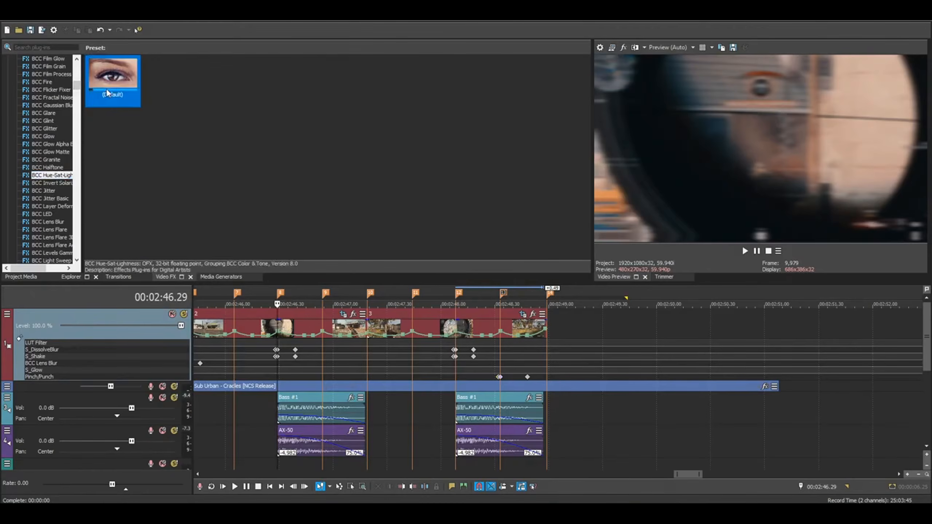
pyautogui.moveTo(80, 316); pyautogui.dragTo(80, 316)
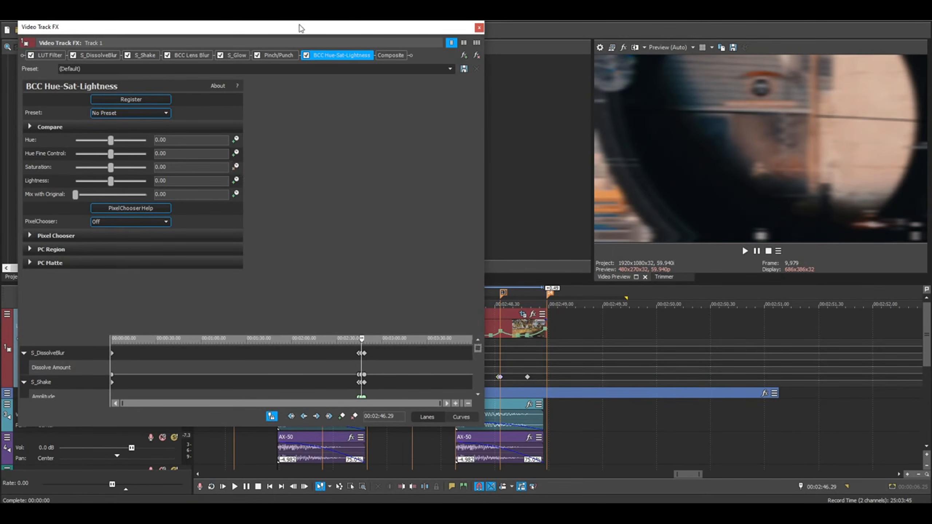
# Add a BCC Hue-Sat-Lightness Saturation keyframe on the third clip's beat marker at 00:02:47.44.
pyautogui.moveTo(300, 36); pyautogui.dragTo(90, 40)
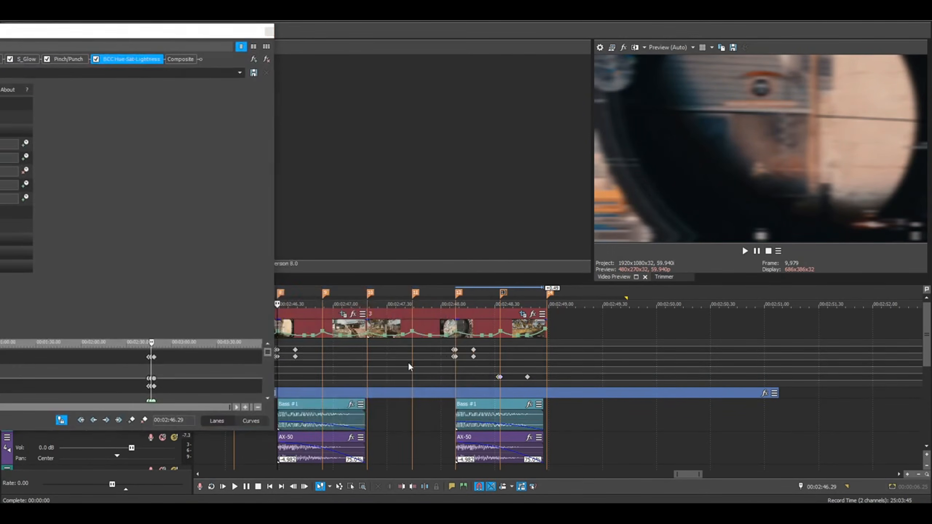
pyautogui.click(409, 361)
pyautogui.scroll(3, 408, 360)
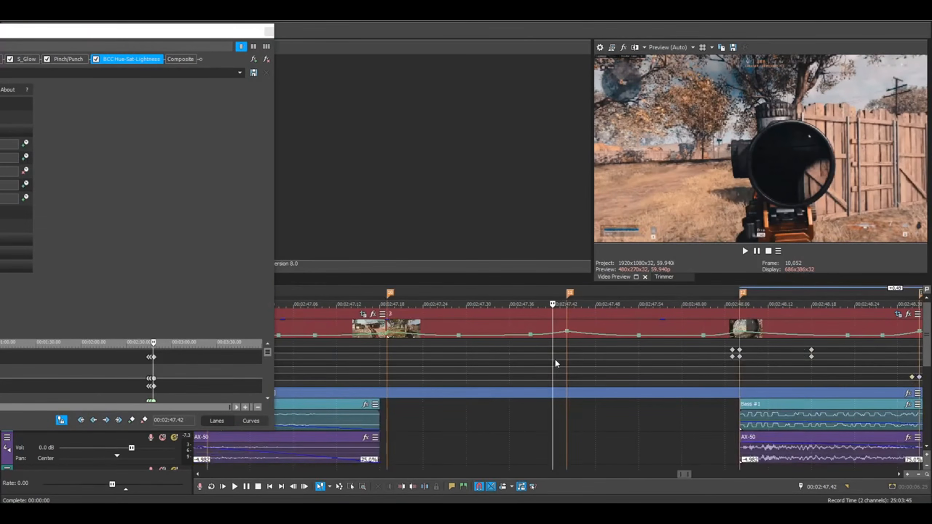
pyautogui.press('space')
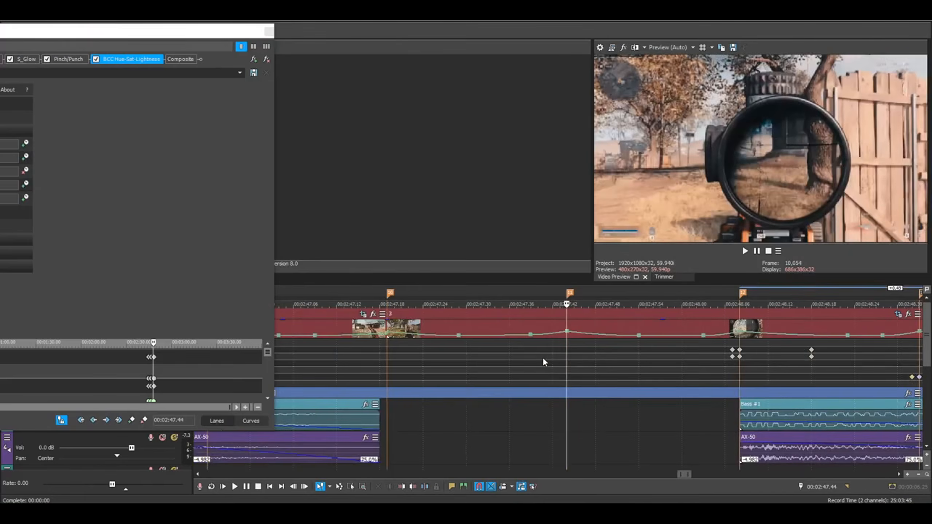
pyautogui.press('space')
pyautogui.click(567, 354)
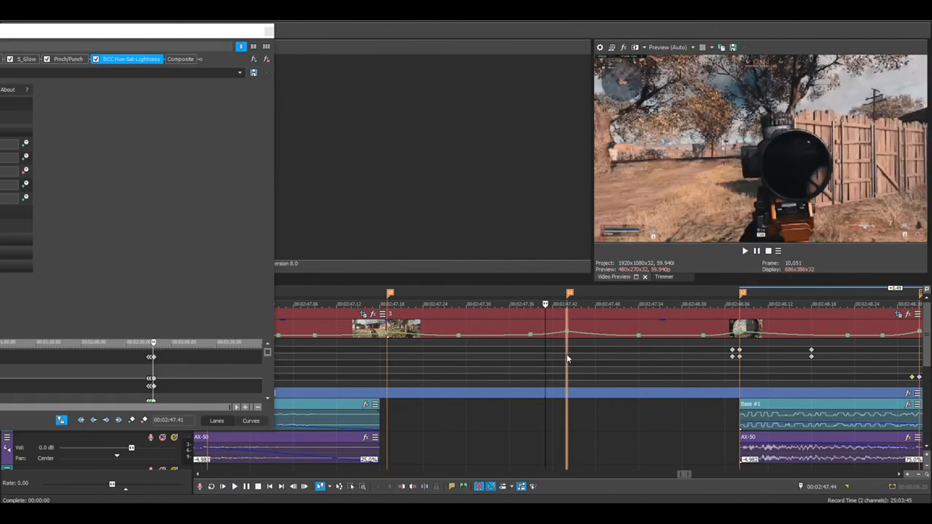
pyautogui.press('space')
pyautogui.press('space')
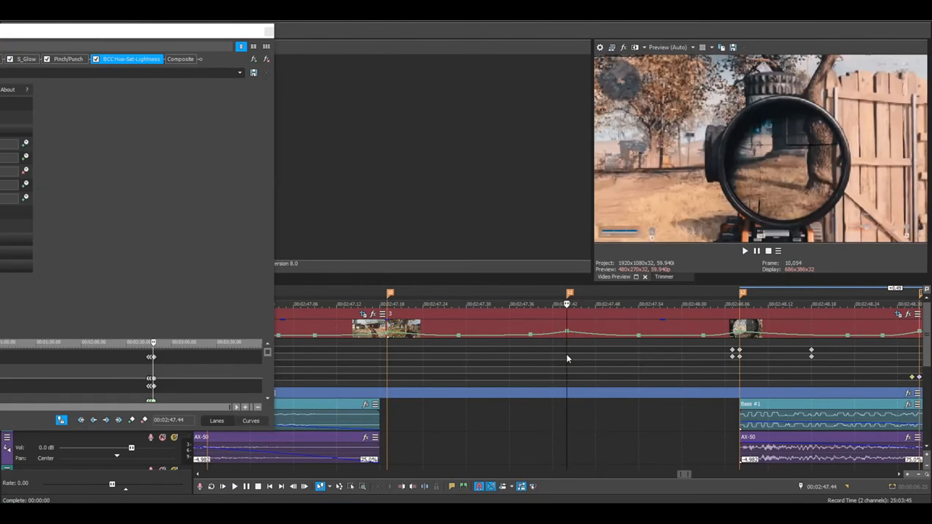
pyautogui.moveTo(198, 31); pyautogui.dragTo(408, 27)
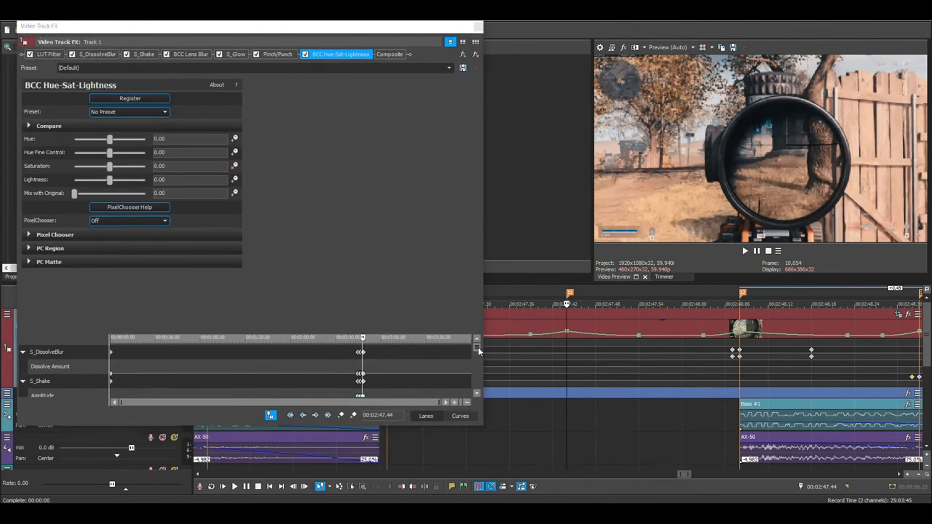
pyautogui.moveTo(477, 347); pyautogui.dragTo(479, 397)
pyautogui.scroll(5, 355, 380)
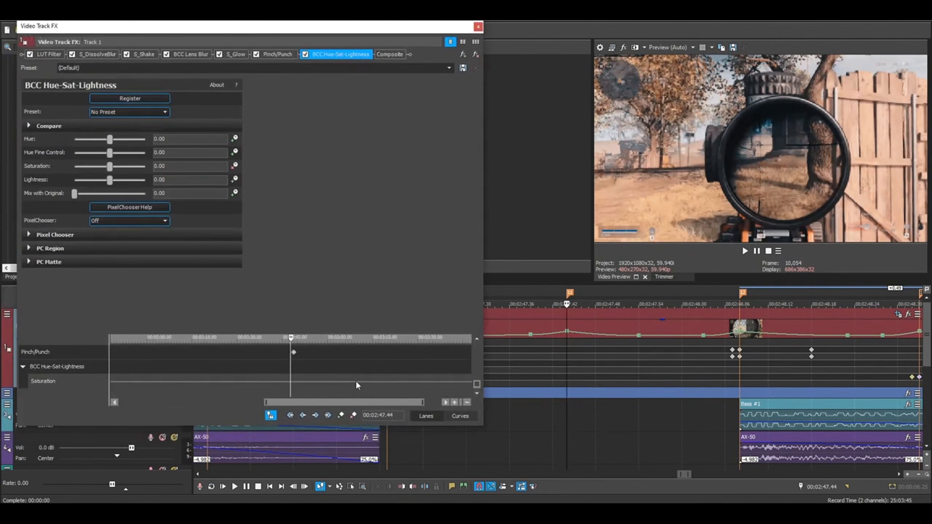
pyautogui.click(341, 416)
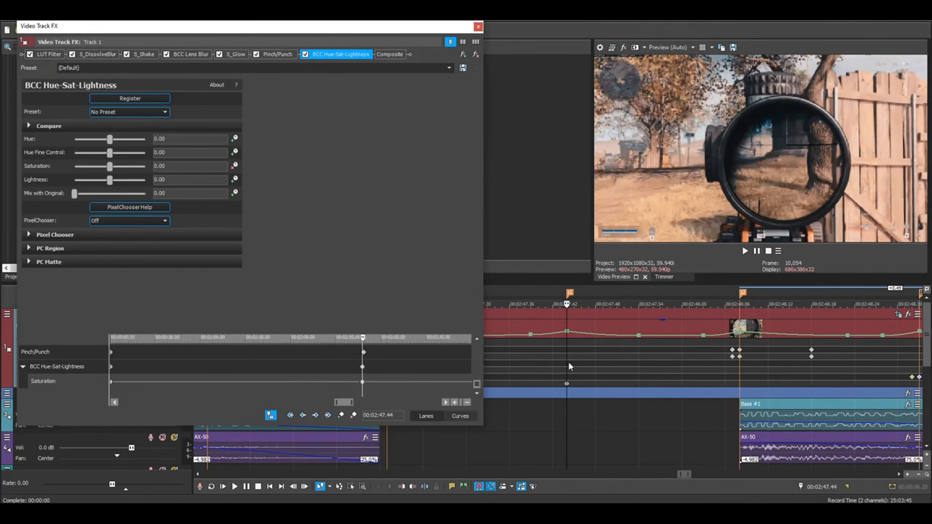
# Add another Saturation keyframe one frame before the marker, at 00:02:47.43.
pyautogui.scroll(3, 555, 365)
pyautogui.click(552, 366)
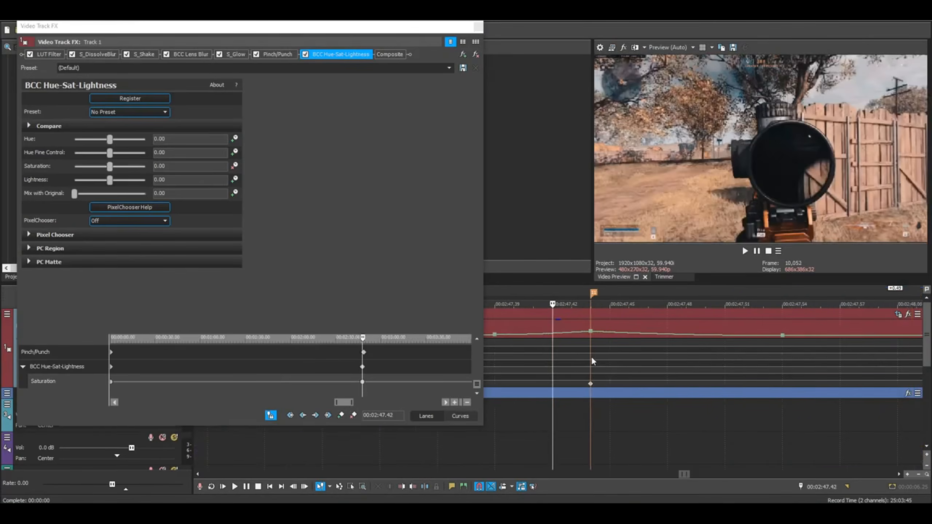
pyautogui.click(572, 363)
pyautogui.scroll(5, 398, 368)
pyautogui.scroll(3, 399, 369)
pyautogui.click(341, 416)
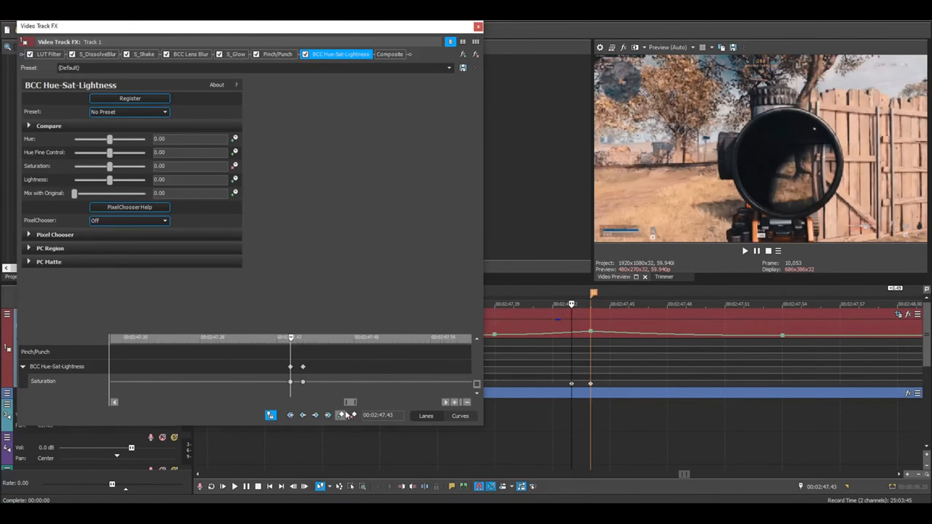
# Add a third Saturation keyframe shortly after the gunshot impact marker, at 00:02:48.14.
pyautogui.click(591, 384)
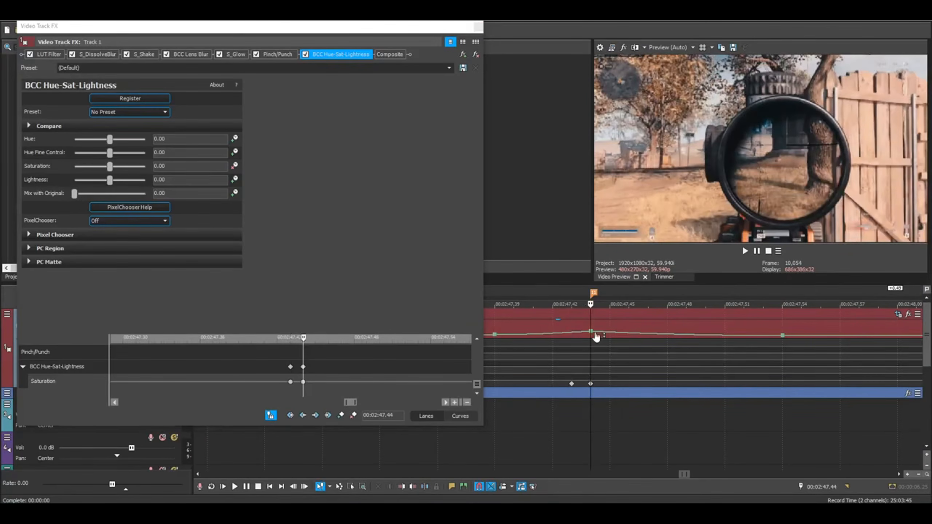
pyautogui.press('Right')
pyautogui.press('Right')
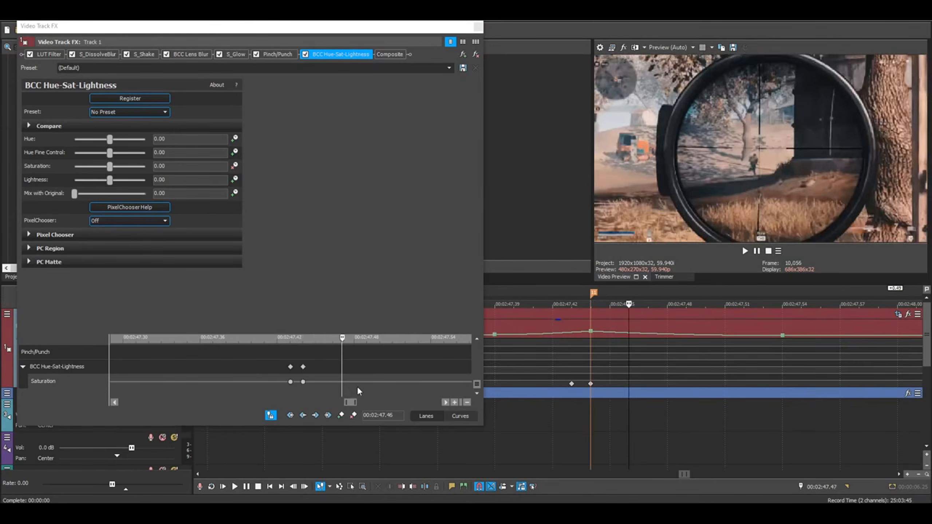
pyautogui.press('Right')
pyautogui.press('Right')
pyautogui.press('Right')
pyautogui.press('Right')
pyautogui.press('Right')
pyautogui.press('Right')
pyautogui.press('Right')
pyautogui.press('Right')
pyautogui.scroll(-3, 361, 371)
pyautogui.scroll(3, 361, 371)
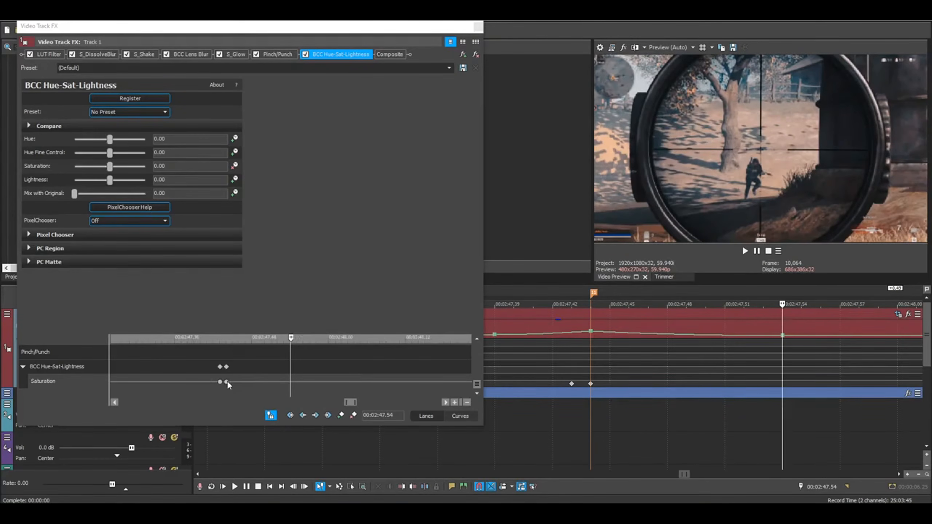
pyautogui.press('space')
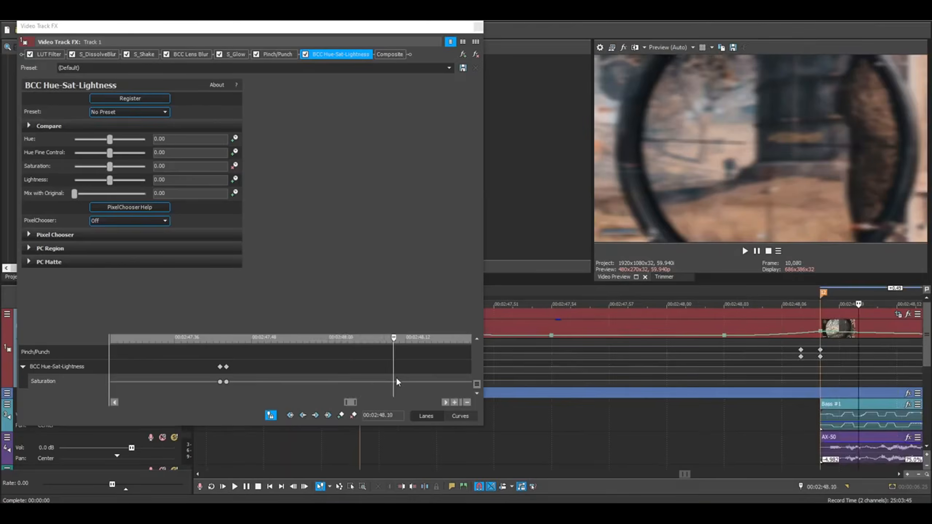
pyautogui.scroll(-4, 635, 414)
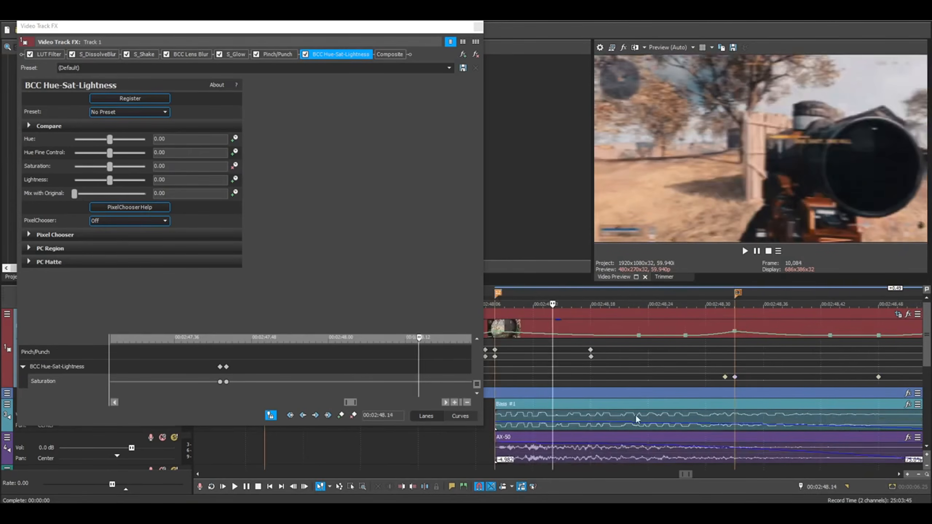
pyautogui.click(341, 414)
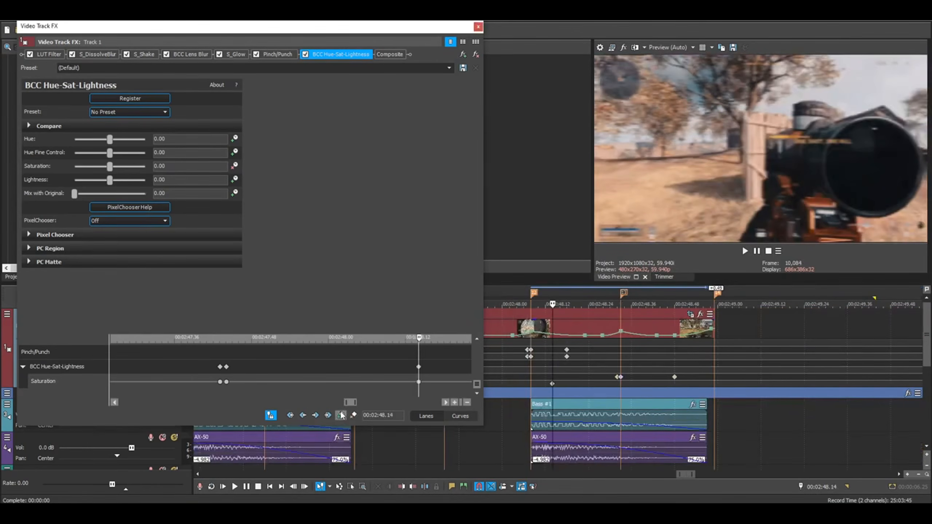
# Set the Saturation to -60.54 at the 00:02:47.44 keyframe and close the track effects window.
pyautogui.click(226, 382)
pyautogui.scroll(5, 228, 382)
pyautogui.scroll(-5, 291, 382)
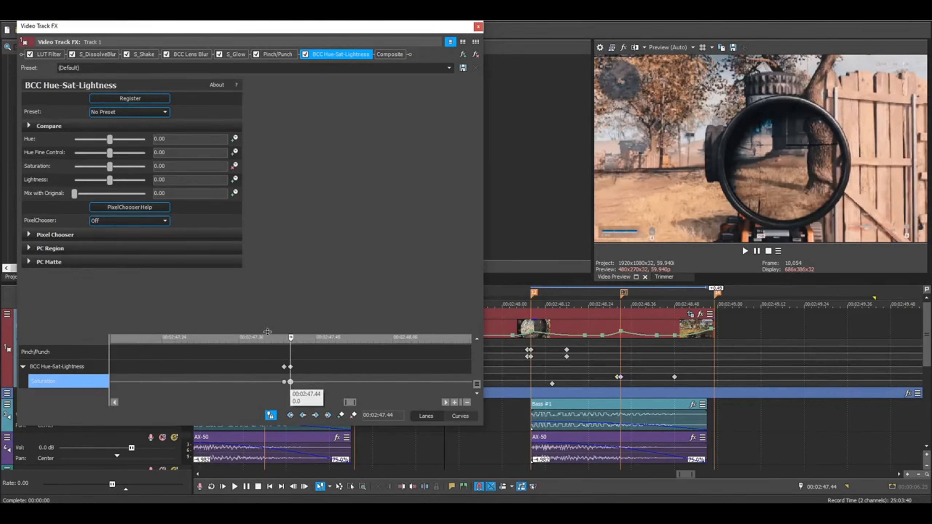
pyautogui.moveTo(110, 169); pyautogui.dragTo(91, 173)
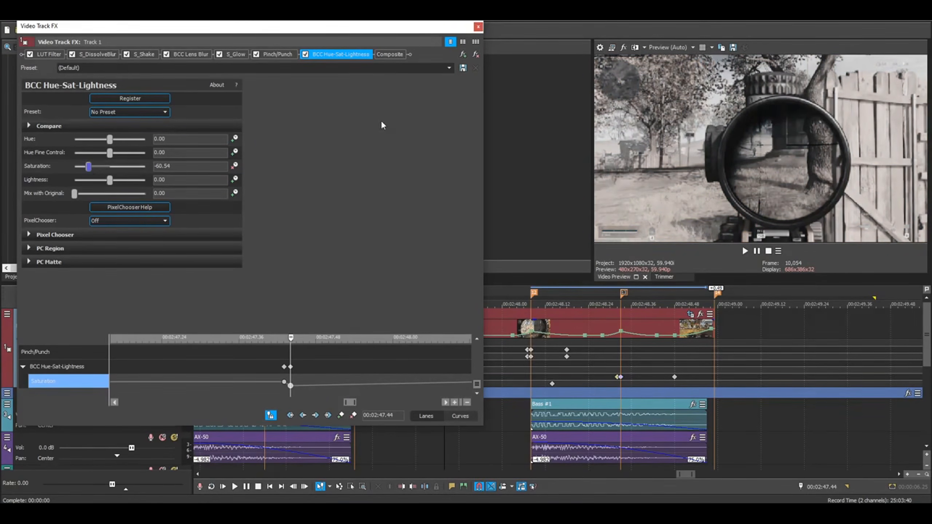
pyautogui.click(478, 27)
# Change the interpolation curve of the BCC Hue-Sat-Lightness Saturation keyframe at 00:02:47.43.
pyautogui.doubleClick(444, 385)
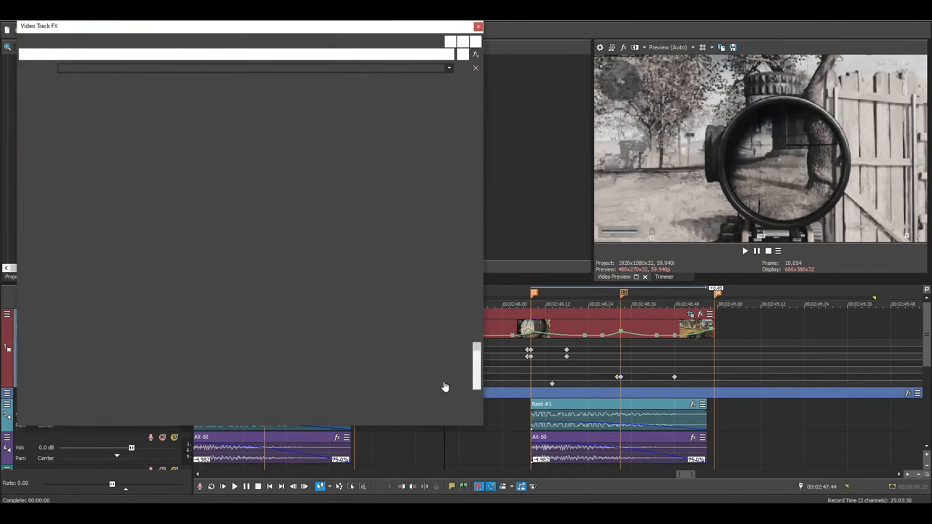
pyautogui.scroll(-2, 476, 347)
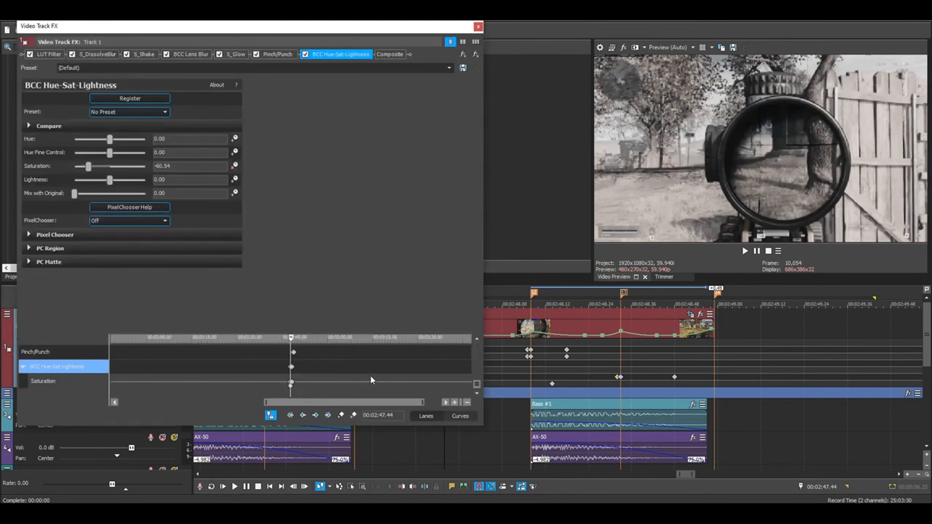
pyautogui.scroll(10, 369, 374)
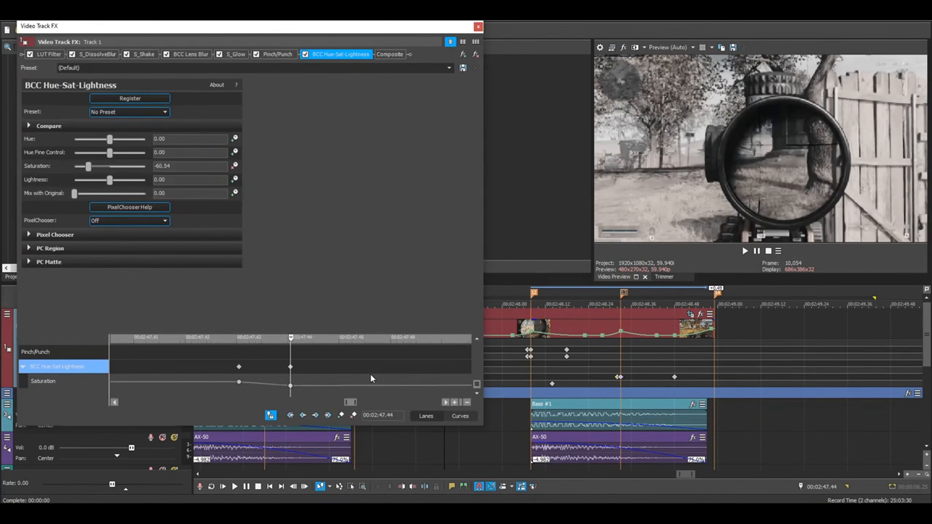
pyautogui.click(239, 382)
pyautogui.rightClick(239, 381)
pyautogui.click(278, 353)
# Change the interpolation curve of the Saturation keyframe at 00:02:47.44 and close the track effects window.
pyautogui.scroll(-5, 278, 359)
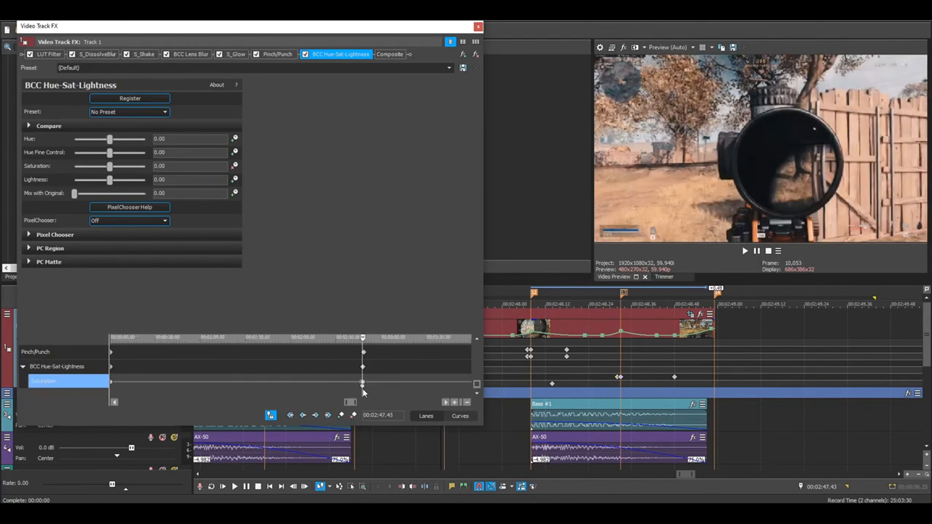
pyautogui.scroll(3, 361, 384)
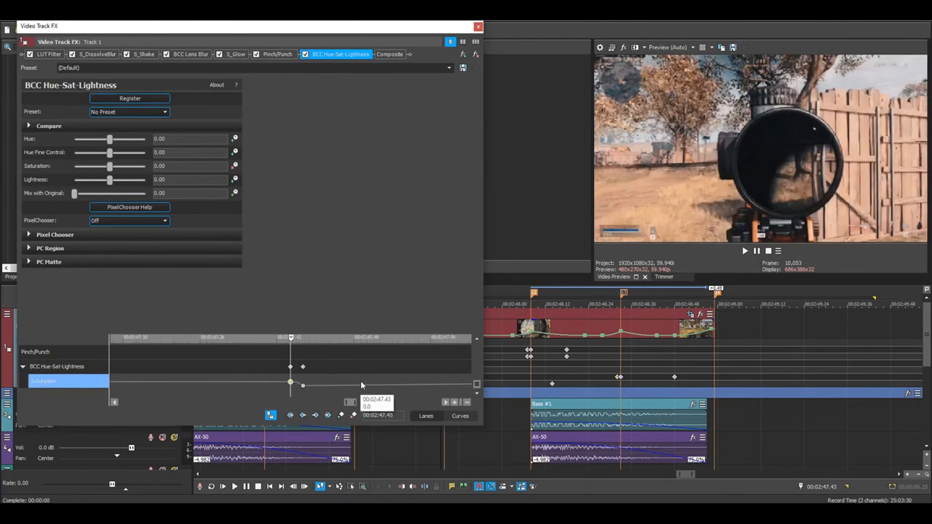
pyautogui.click(302, 386)
pyautogui.rightClick(302, 386)
pyautogui.click(332, 318)
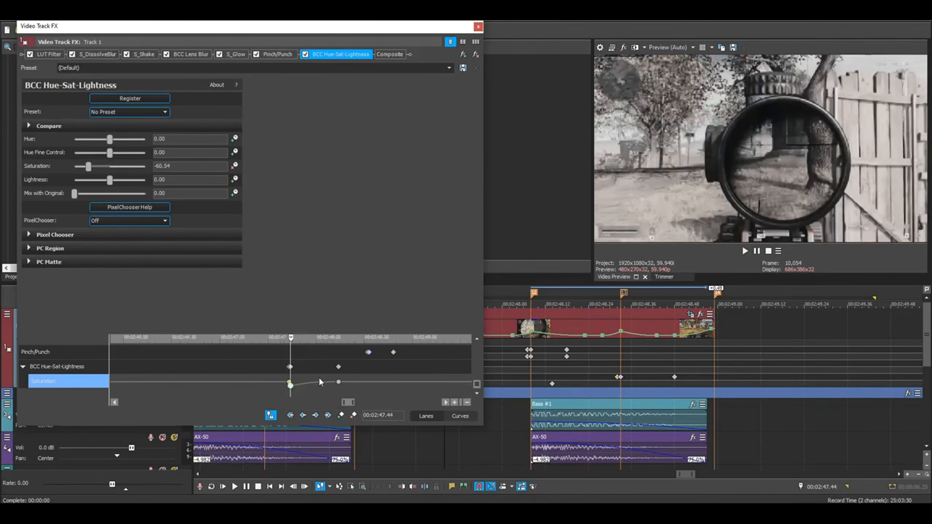
pyautogui.click(478, 26)
# Play back the third clip from shortly before its beat marker to review the desaturation effect.
pyautogui.click(402, 356)
pyautogui.press('space')
pyautogui.click(400, 354)
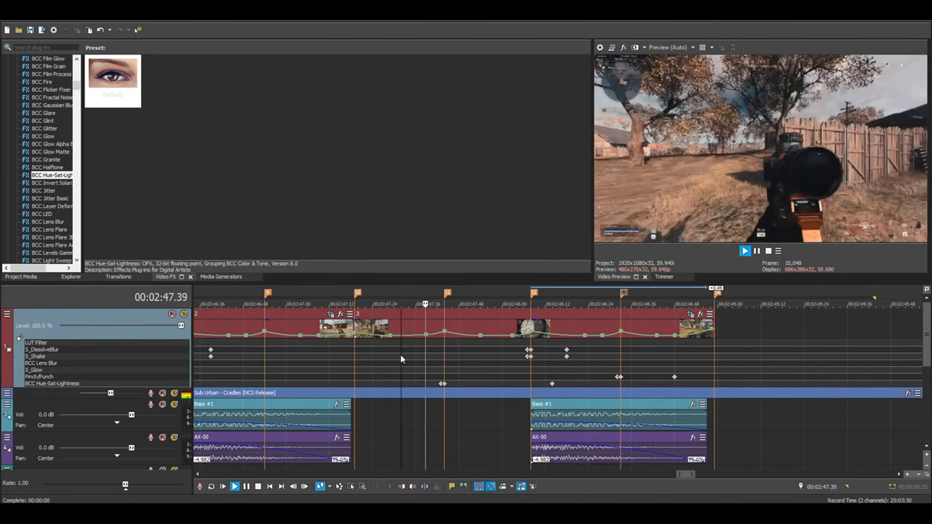
pyautogui.click(400, 354)
pyautogui.press('space')
pyautogui.press('space')
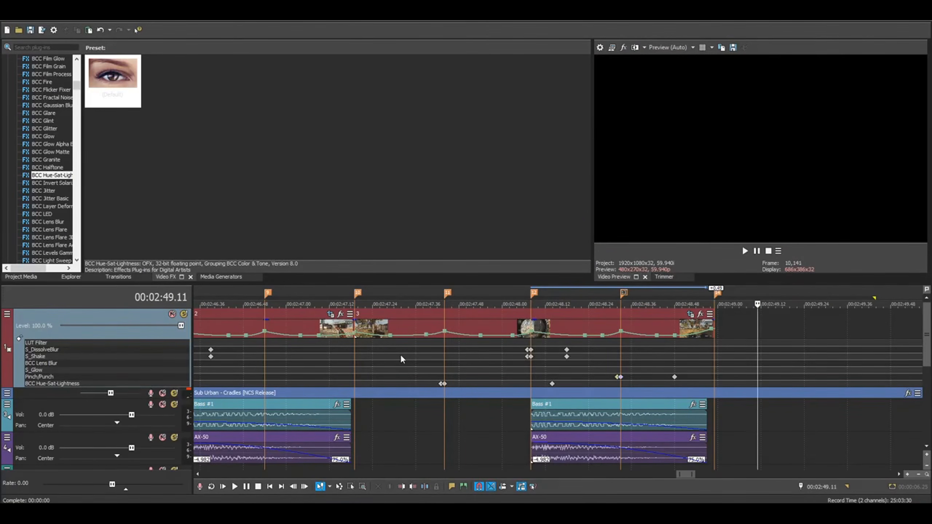
# Apply the Sharpen effect's Ral preset to the video track and close its settings window.
pyautogui.scroll(-6, 401, 354)
pyautogui.click(387, 356)
pyautogui.scroll(8, 387, 357)
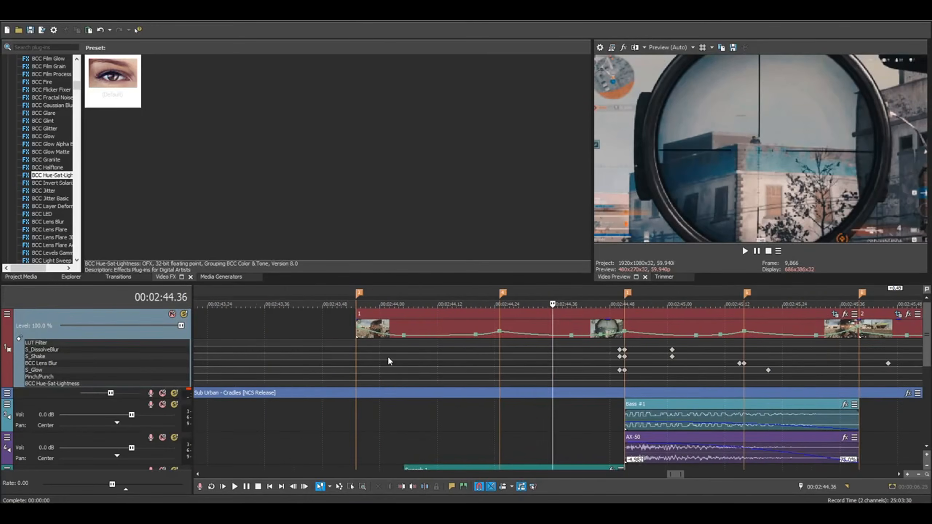
pyautogui.click(646, 375)
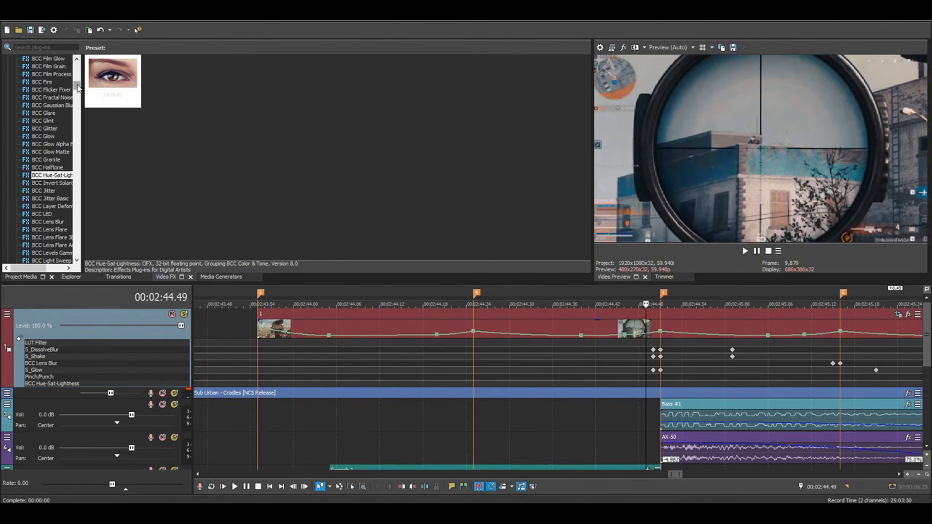
pyautogui.moveTo(78, 87); pyautogui.dragTo(77, 225)
pyautogui.click(42, 152)
pyautogui.moveTo(337, 75); pyautogui.dragTo(167, 335)
pyautogui.moveTo(242, 21); pyautogui.dragTo(323, 31)
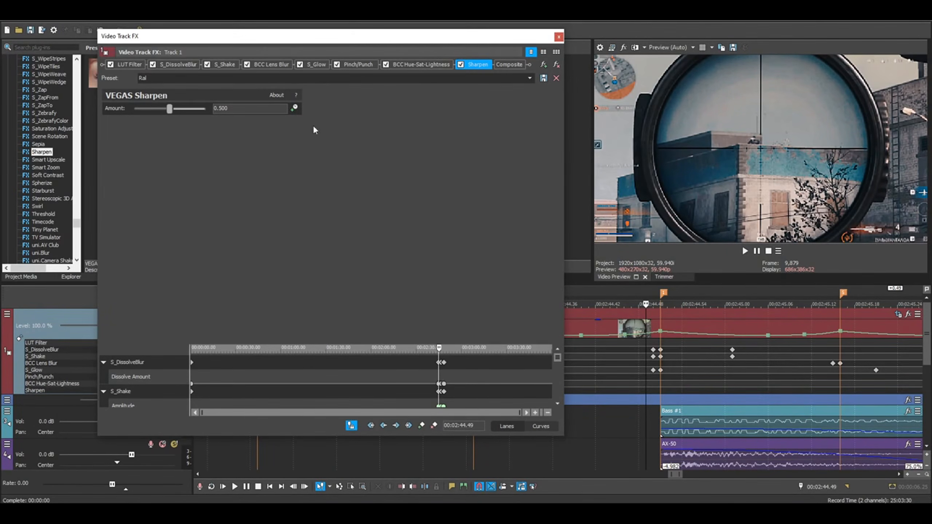
pyautogui.click(558, 37)
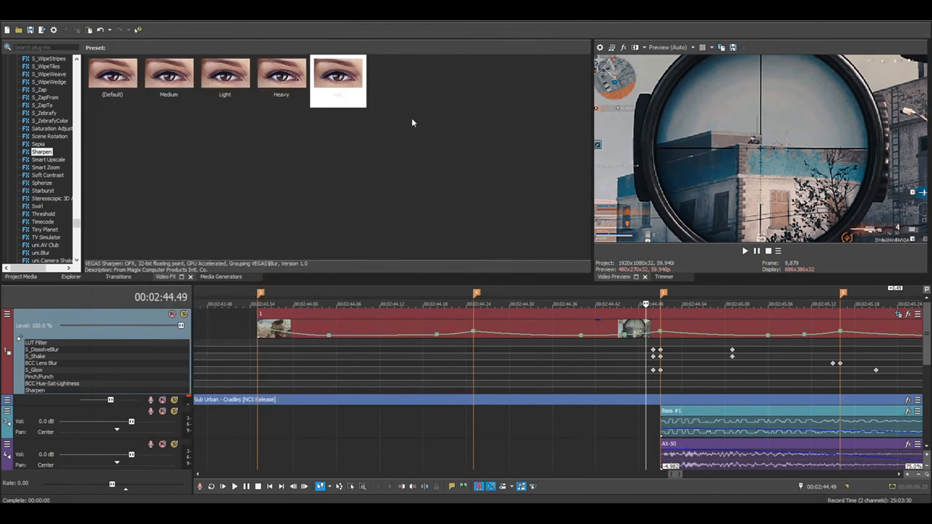
# Compare the first clip with the track's Sharpen effect switched off and on, leaving it enabled.
pyautogui.click(75, 391)
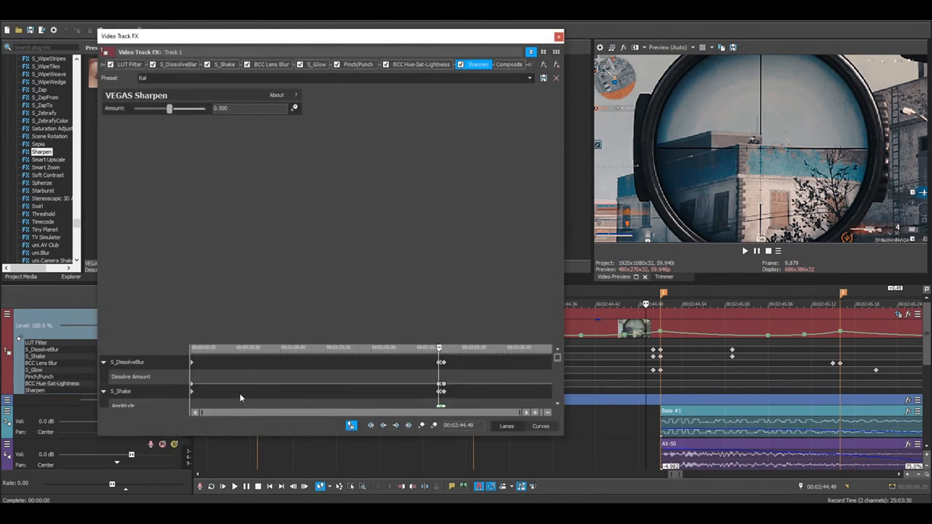
pyautogui.click(724, 370)
pyautogui.click(609, 376)
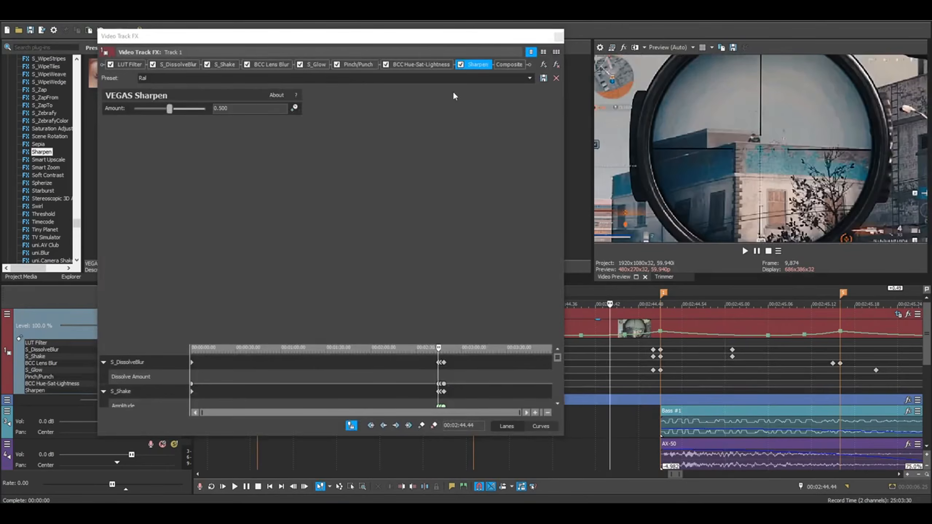
pyautogui.click(460, 65)
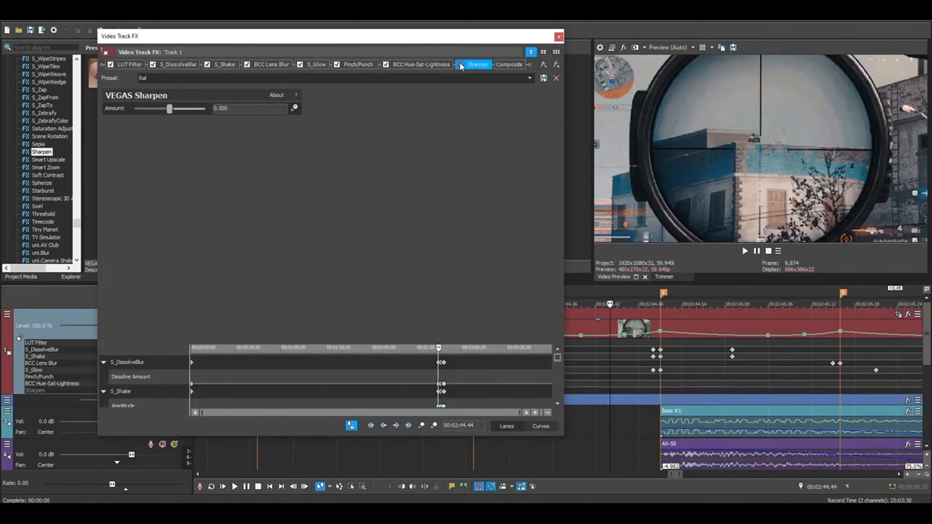
pyautogui.click(460, 65)
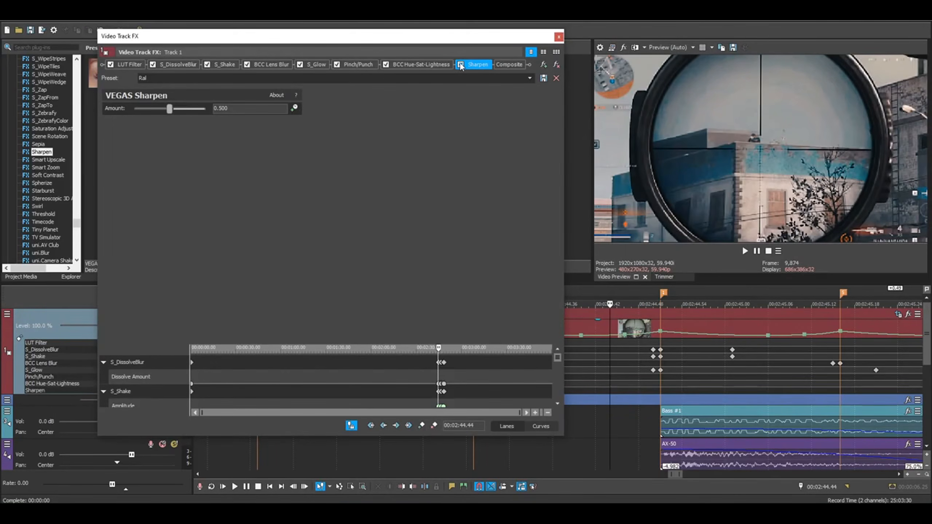
pyautogui.click(558, 37)
# Apply the S_Flicker effect's Raal preset to the video track and close its settings window.
pyautogui.moveTo(77, 221); pyautogui.dragTo(87, 166)
pyautogui.click(49, 201)
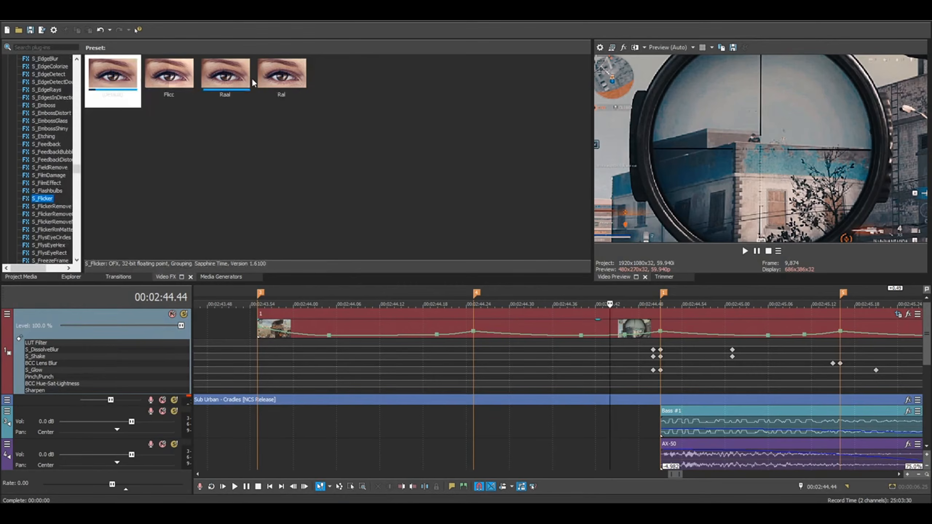
pyautogui.moveTo(250, 83); pyautogui.dragTo(135, 333)
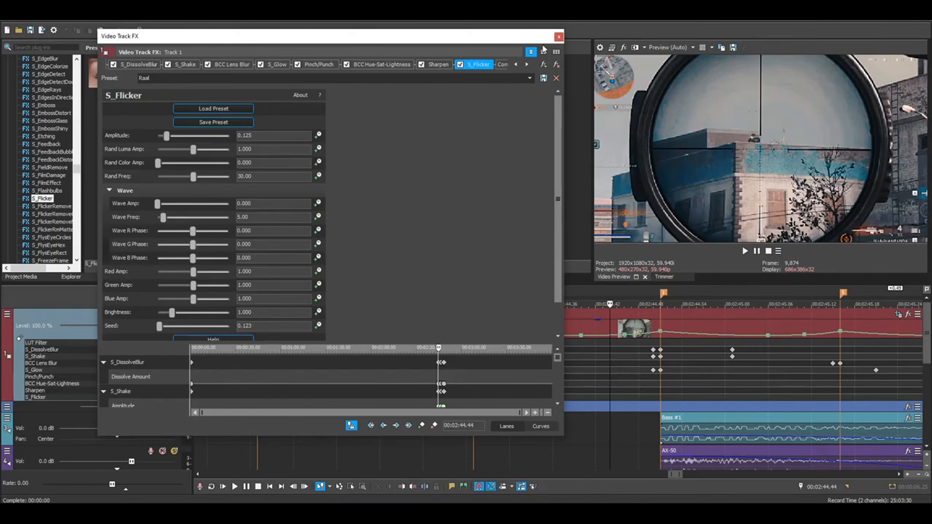
pyautogui.click(558, 37)
# Play back the clips with the flicker and examine the S_Flicker settings.
pyautogui.press('space')
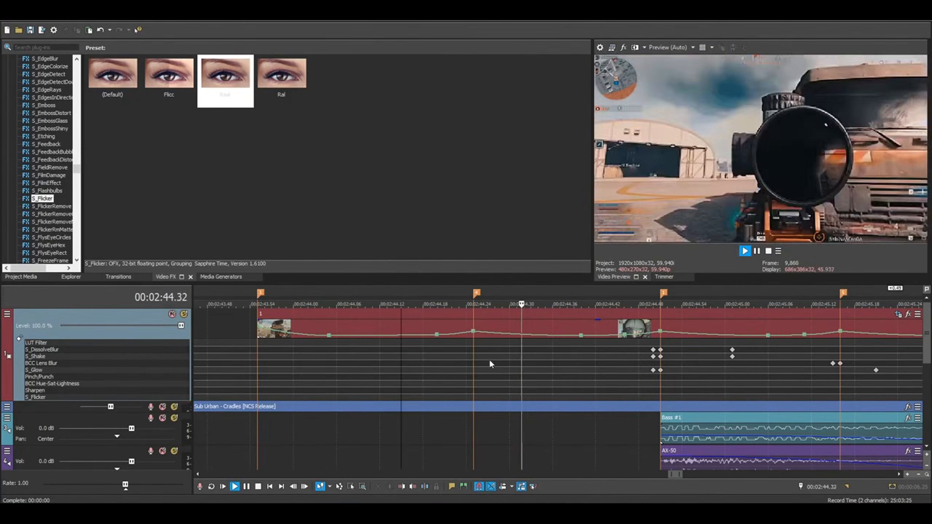
pyautogui.scroll(-3, 593, 368)
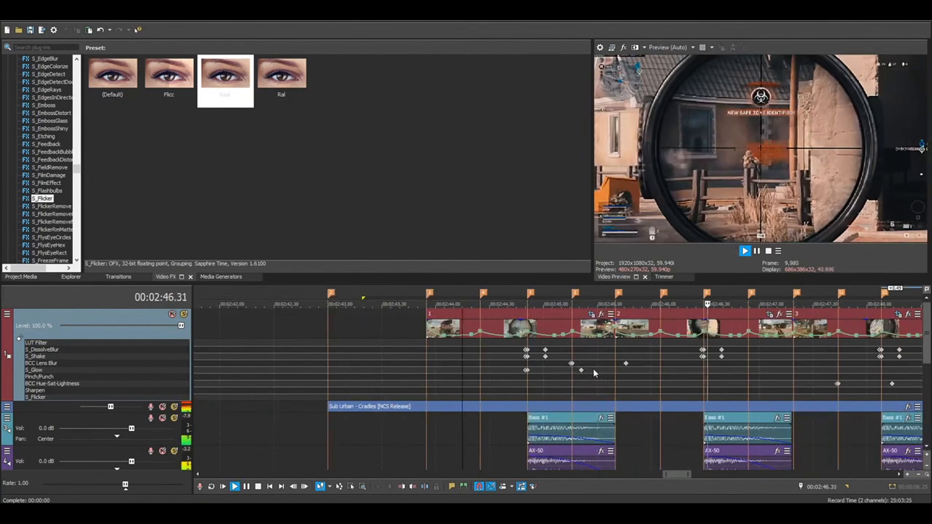
pyautogui.press('space')
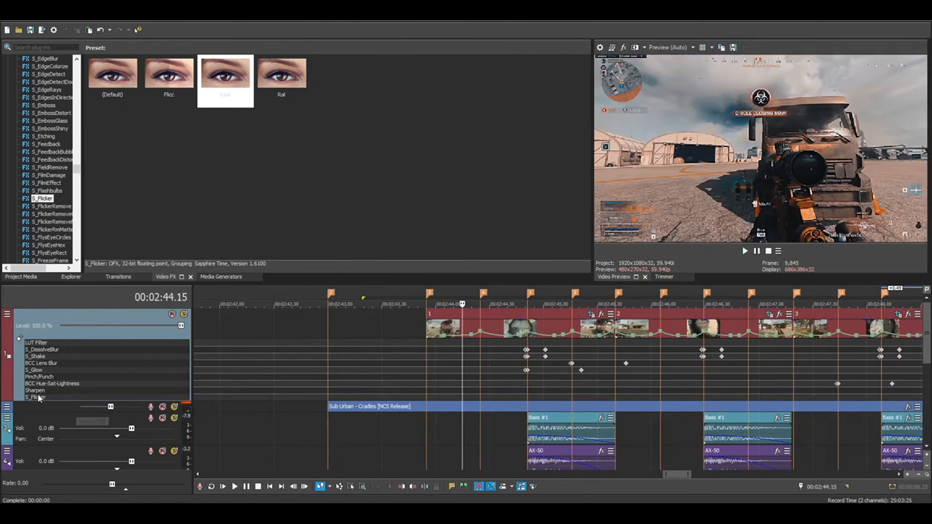
pyautogui.click(37, 396)
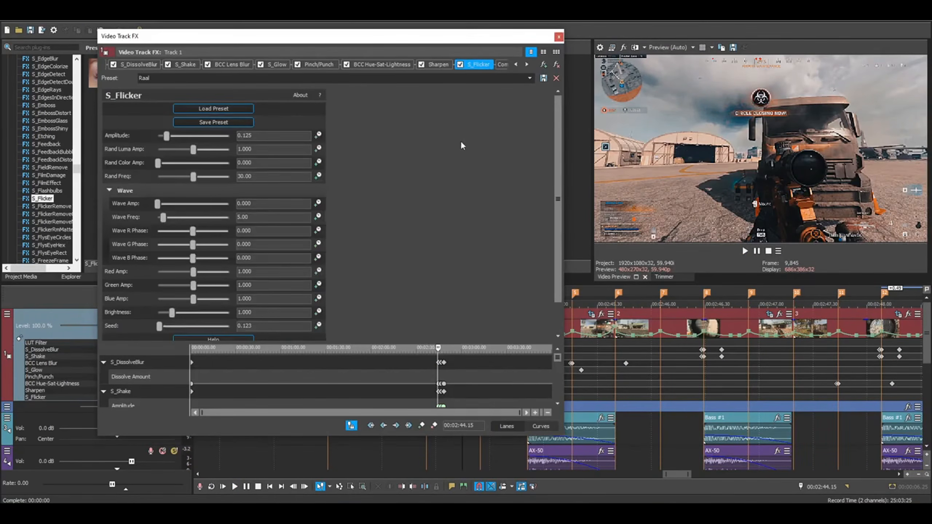
pyautogui.scroll(-1, 556, 175)
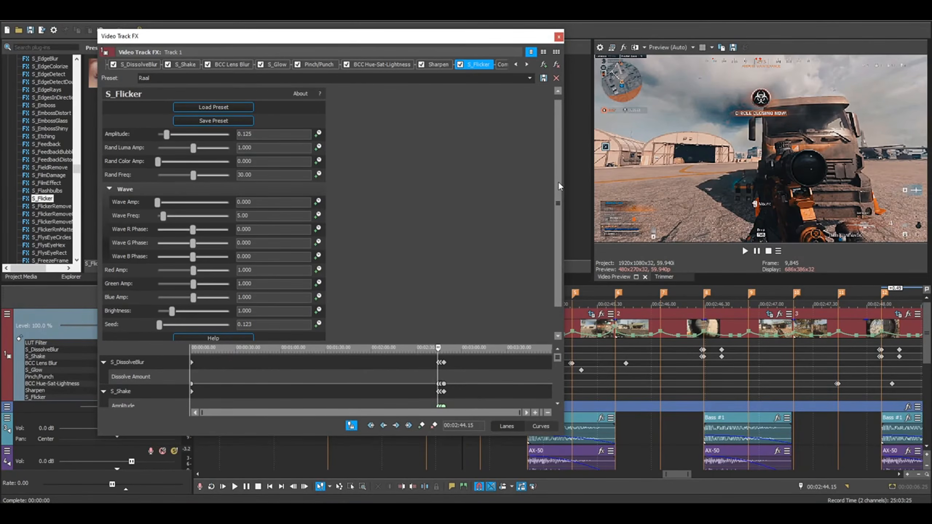
pyautogui.click(558, 37)
# Apply the RSMB motion blur effect's Rall preset to the video track.
pyautogui.moveTo(78, 175); pyautogui.dragTo(78, 137)
pyautogui.moveTo(78, 137)
pyautogui.mouseDown()
pyautogui.moveTo(80, 219)
pyautogui.moveTo(77, 131)
pyautogui.mouseUp()
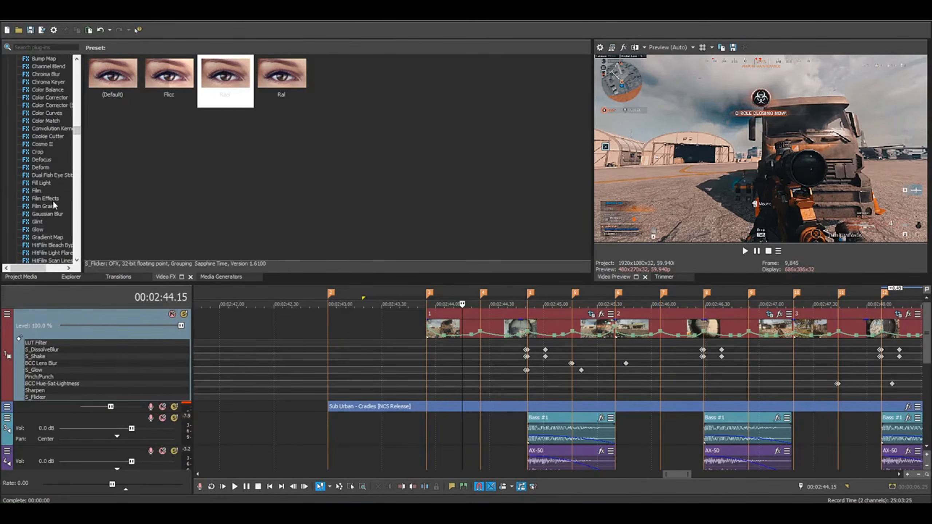
pyautogui.scroll(-4, 55, 206)
pyautogui.scroll(-8, 81, 150)
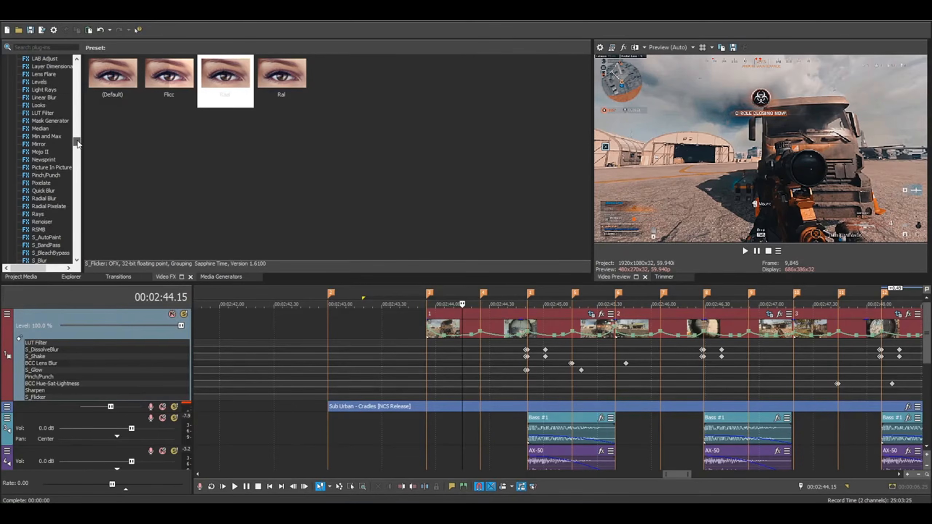
pyautogui.click(39, 191)
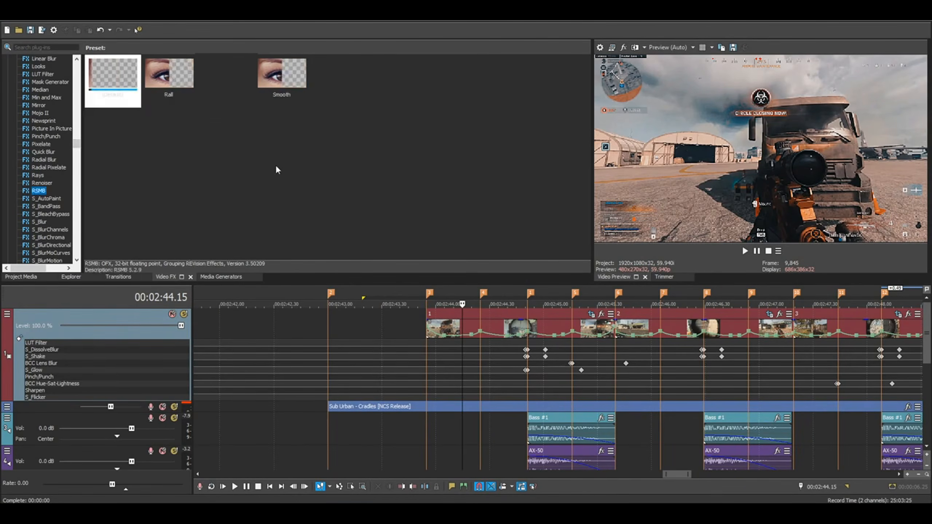
pyautogui.moveTo(169, 75); pyautogui.dragTo(107, 335)
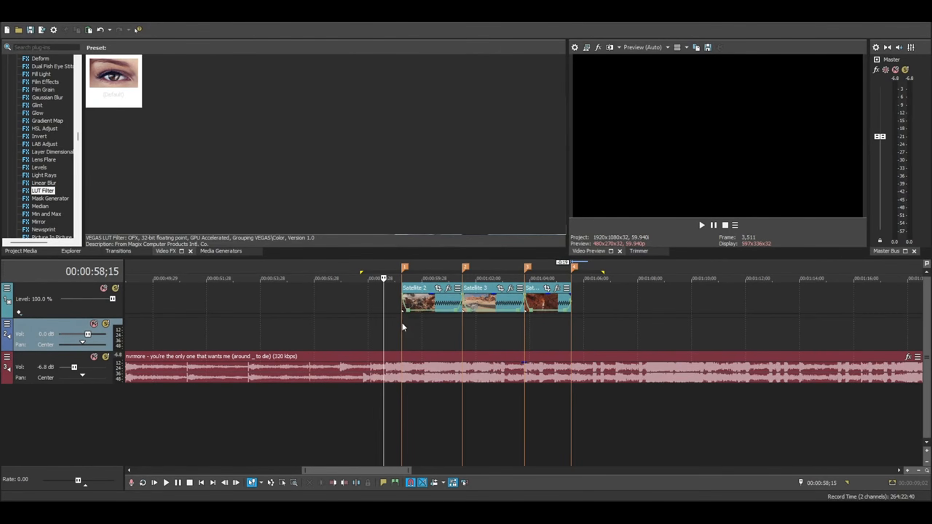
# In the Satellite project, play back the three clips from just before the first marker.
pyautogui.click(402, 324)
pyautogui.scroll(3, 411, 328)
pyautogui.scroll(-3, 481, 321)
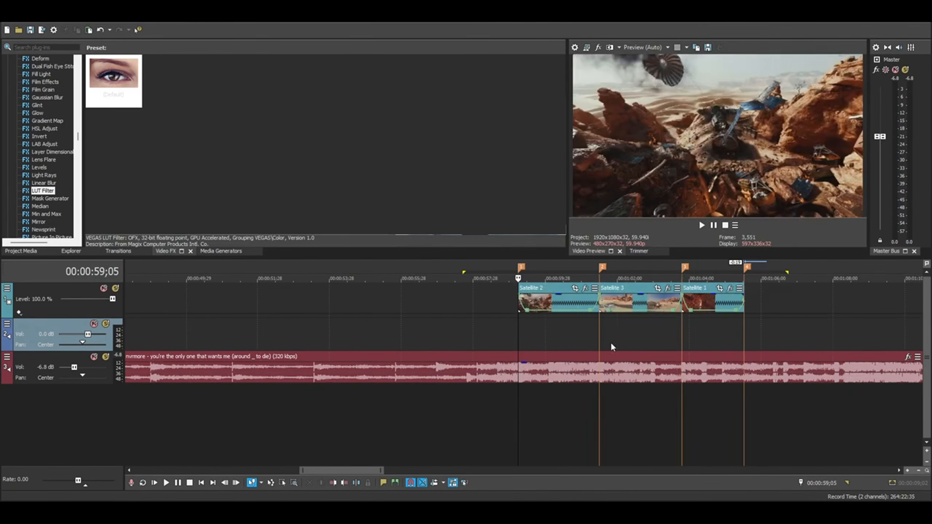
pyautogui.click(502, 322)
pyautogui.press('space')
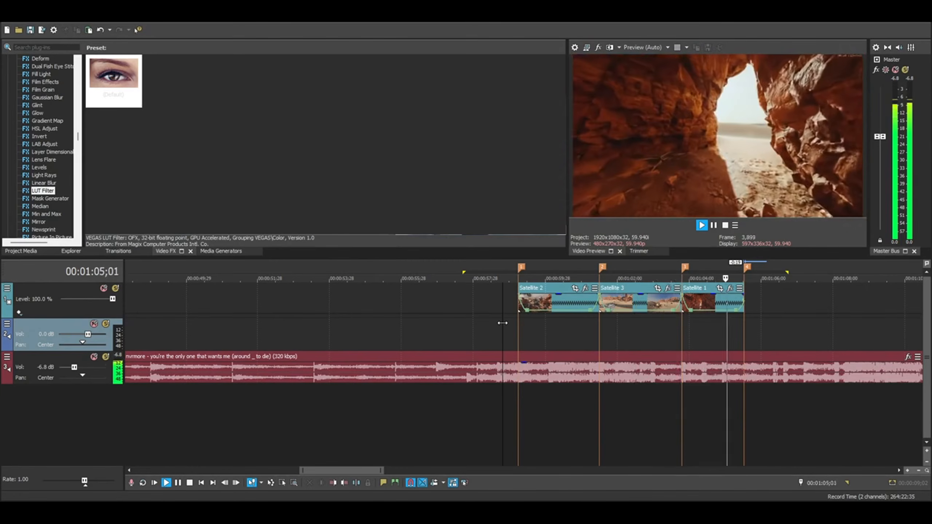
pyautogui.press('space')
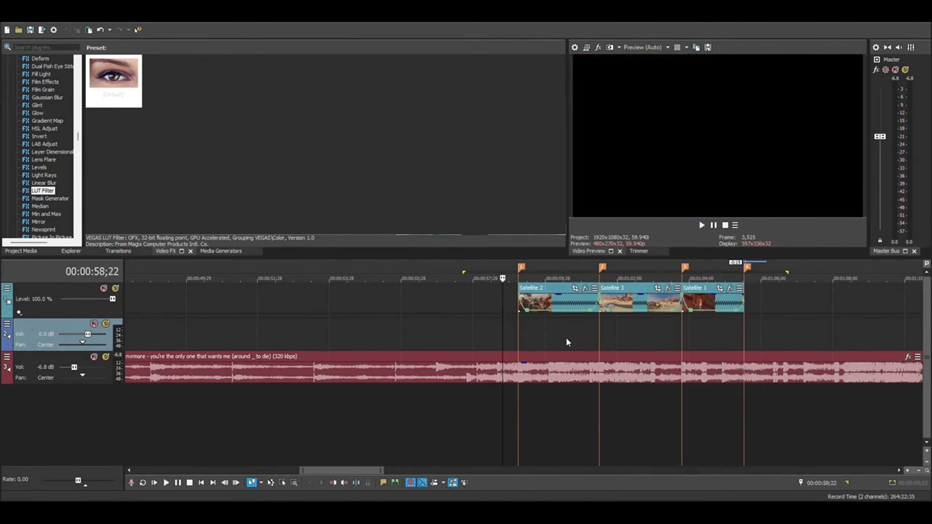
# Apply the S_BlurMoCurves effect's Default preset to the Satellite 2 clip.
pyautogui.click(619, 329)
pyautogui.click(587, 329)
pyautogui.click(605, 329)
pyautogui.click(583, 333)
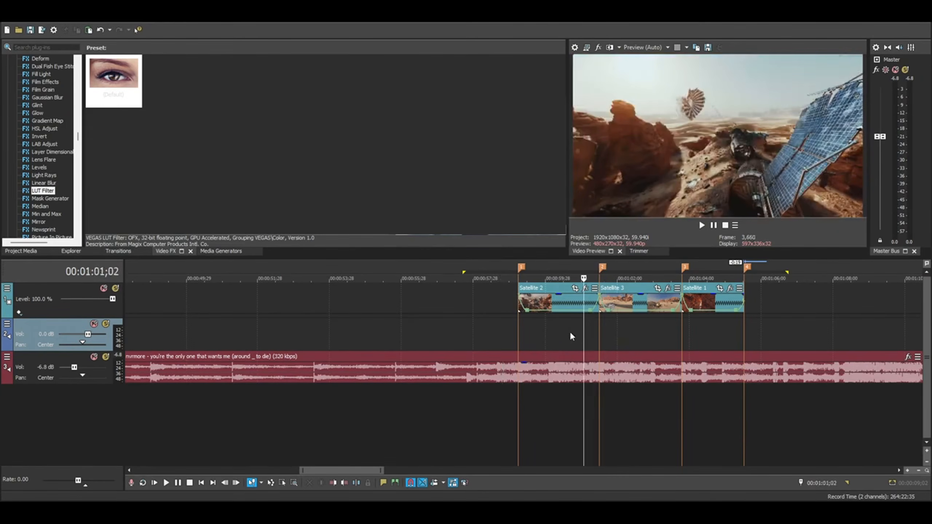
pyautogui.scroll(6, 563, 336)
pyautogui.scroll(-2, 663, 355)
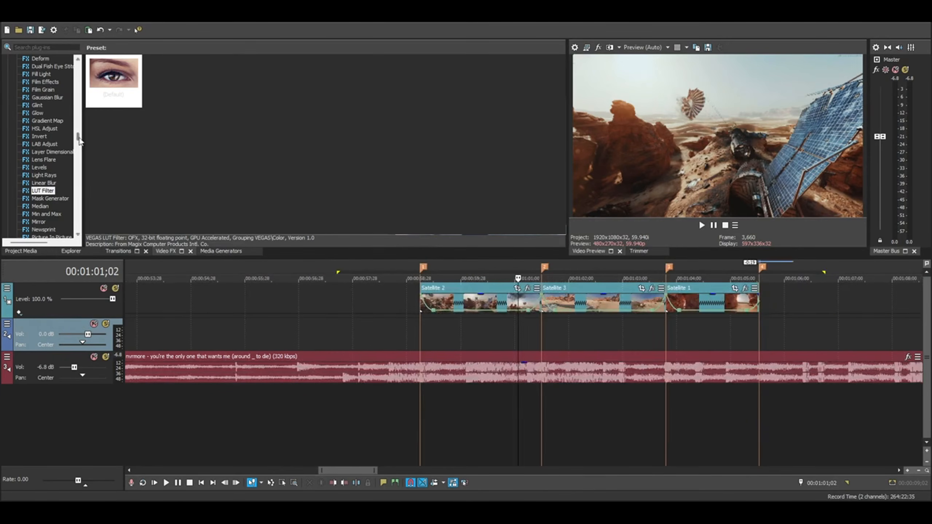
pyautogui.moveTo(78, 140); pyautogui.dragTo(79, 152)
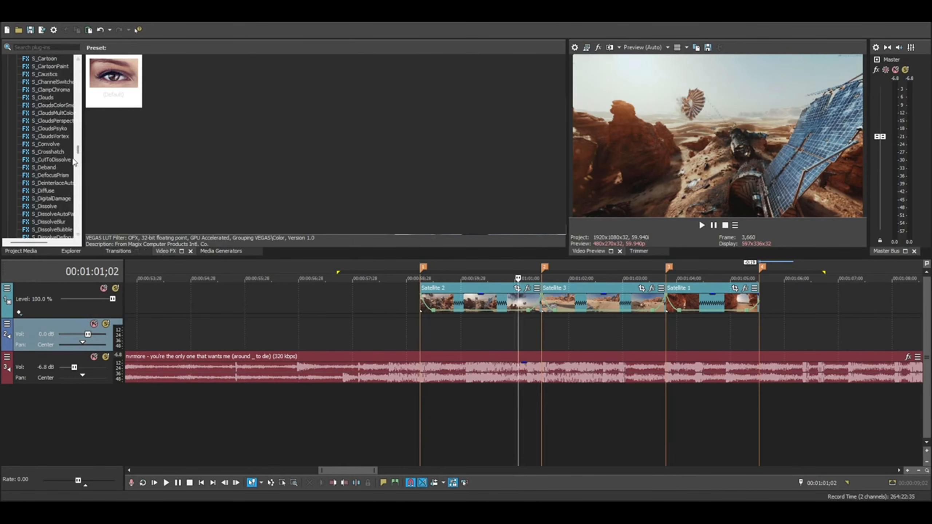
pyautogui.scroll(9, 63, 178)
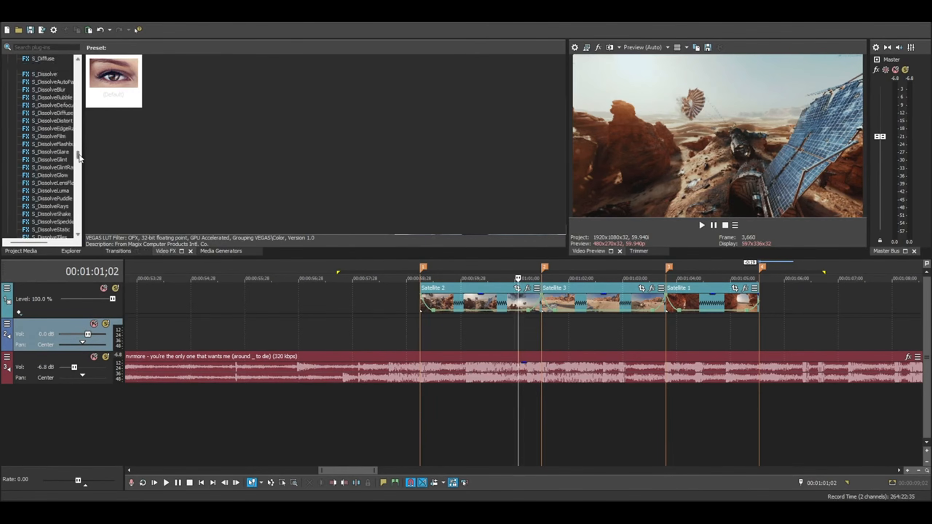
pyautogui.scroll(-1, 63, 206)
pyautogui.click(62, 191)
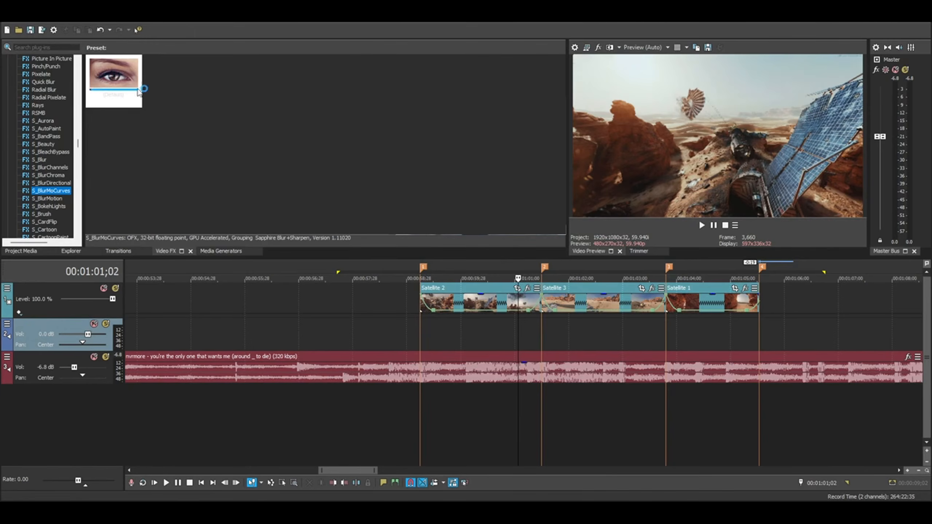
pyautogui.moveTo(106, 101); pyautogui.dragTo(516, 303)
pyautogui.moveTo(476, 61); pyautogui.dragTo(251, 44)
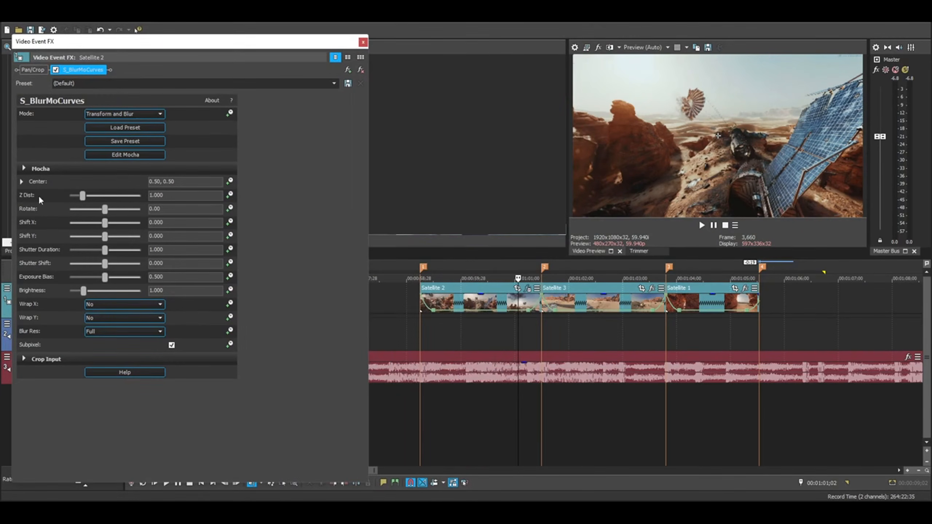
# Set Wrap X and Wrap Y of the S_BlurMoCurves effect to Reflect, with both shifts at their defaults.
pyautogui.moveTo(83, 196); pyautogui.dragTo(105, 240)
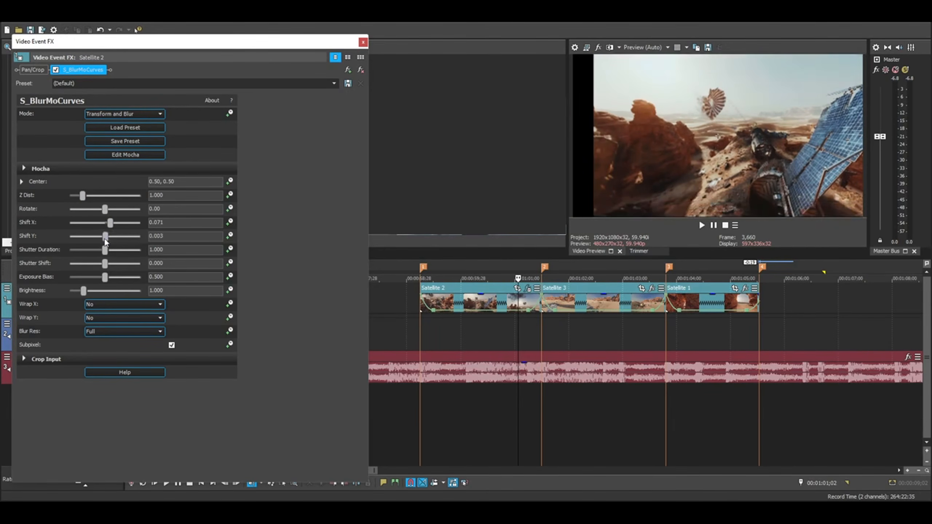
pyautogui.doubleClick(110, 225)
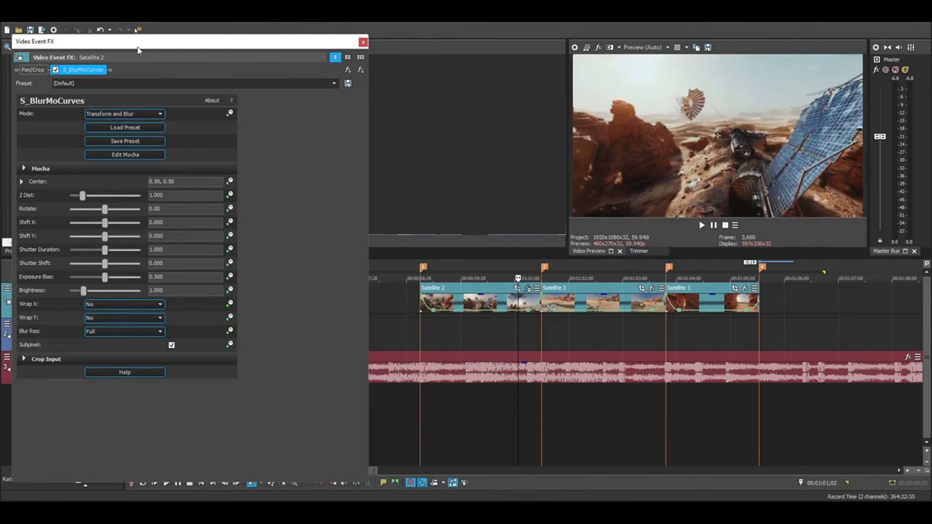
pyautogui.moveTo(137, 50); pyautogui.dragTo(257, 50)
pyautogui.click(242, 304)
pyautogui.click(262, 326)
pyautogui.click(219, 316)
pyautogui.click(217, 335)
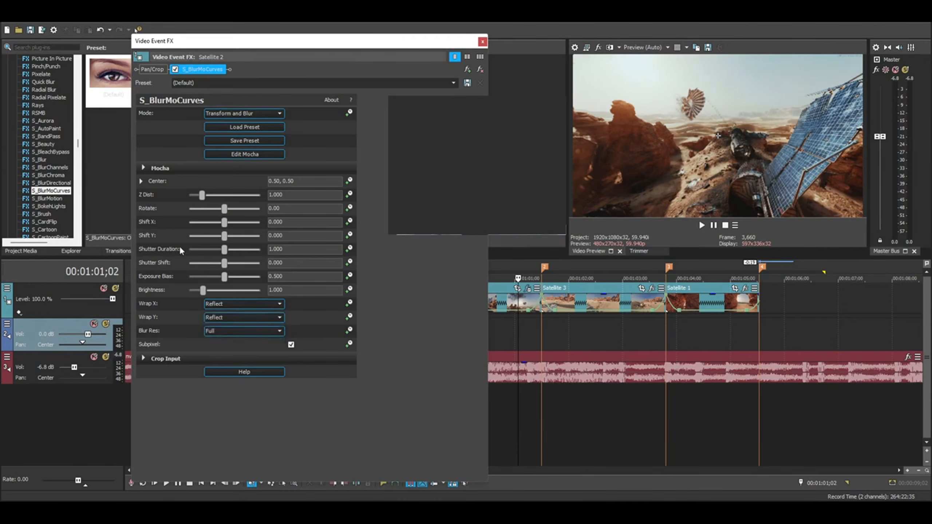
# Examine the camera movement frame by frame where Satellite 2 ends, just before the second marker.
pyautogui.moveTo(301, 46); pyautogui.dragTo(204, 42)
pyautogui.click(533, 320)
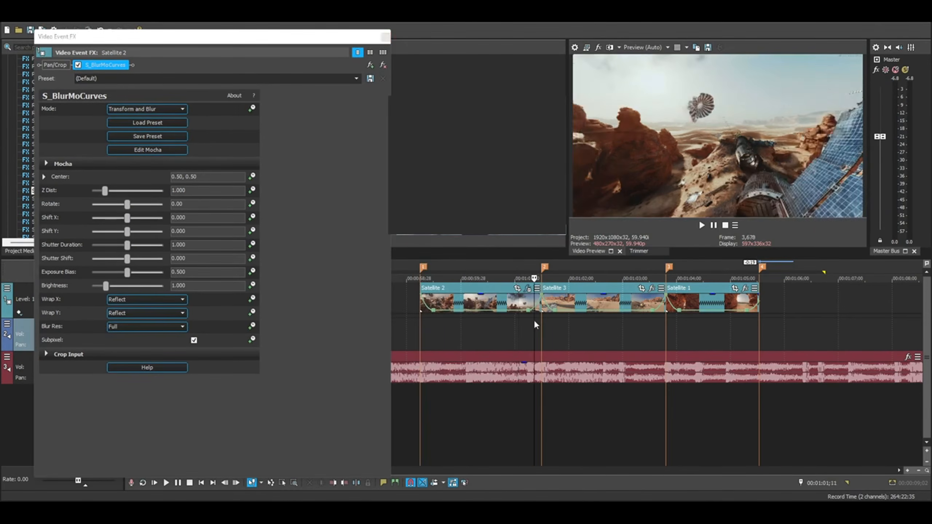
pyautogui.scroll(4, 533, 320)
pyautogui.scroll(3, 534, 323)
pyautogui.moveTo(295, 37); pyautogui.dragTo(336, 42)
pyautogui.click(587, 332)
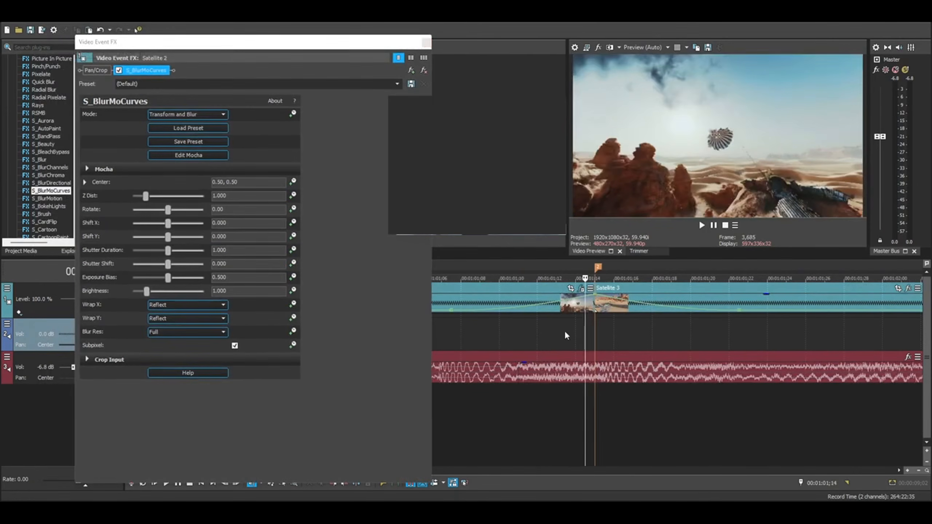
pyautogui.click(534, 329)
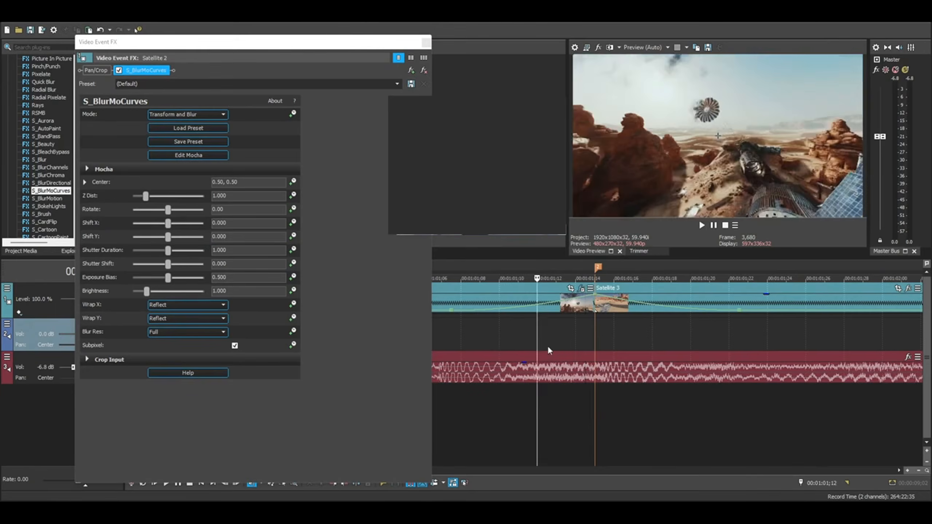
pyautogui.click(586, 337)
pyautogui.click(604, 337)
pyautogui.click(576, 332)
pyautogui.click(547, 331)
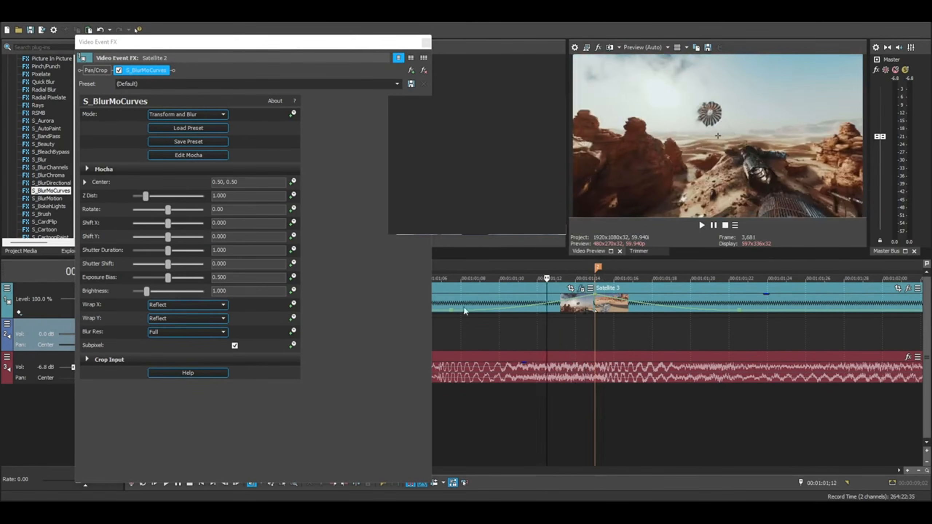
pyautogui.click(578, 331)
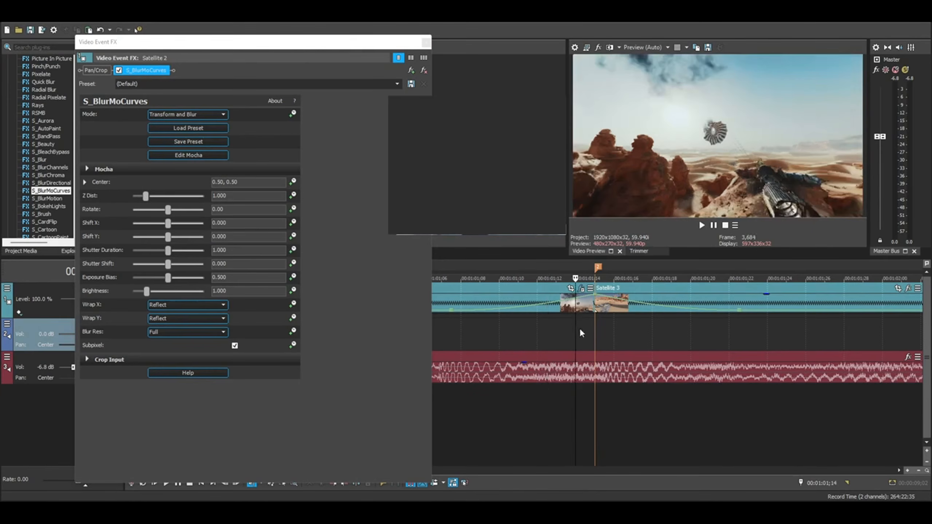
pyautogui.click(586, 323)
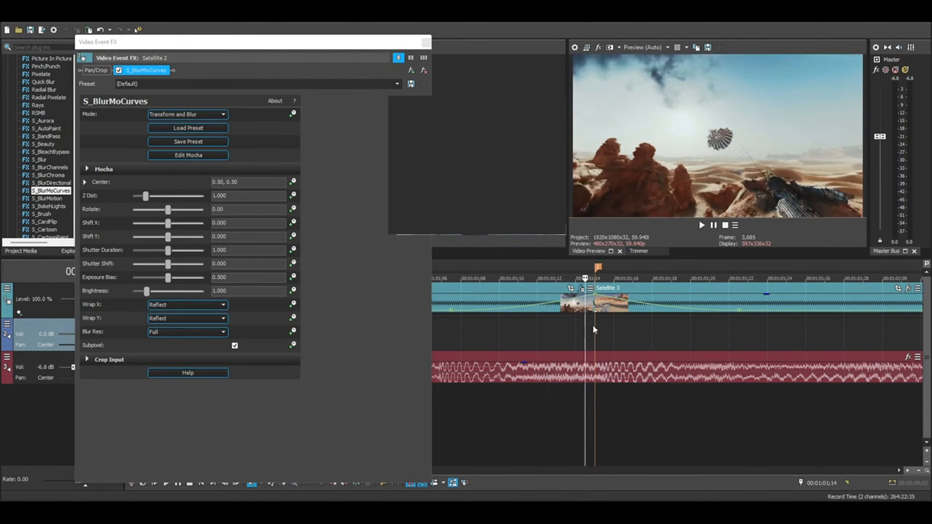
pyautogui.click(576, 327)
pyautogui.click(566, 327)
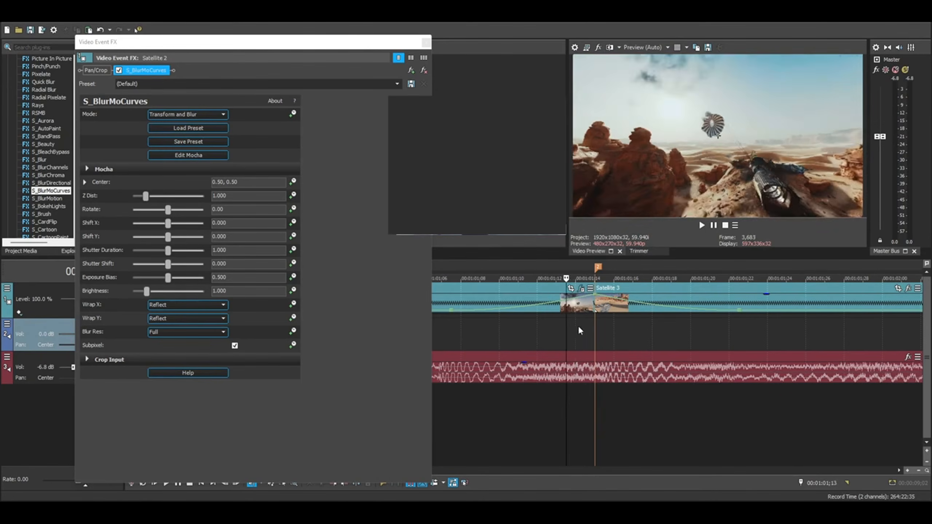
pyautogui.click(585, 325)
pyautogui.scroll(-3, 586, 326)
# Play back the end of Satellite 2 and step through its frames to judge the direction of the camera movement.
pyautogui.moveTo(262, 46); pyautogui.dragTo(21, 30)
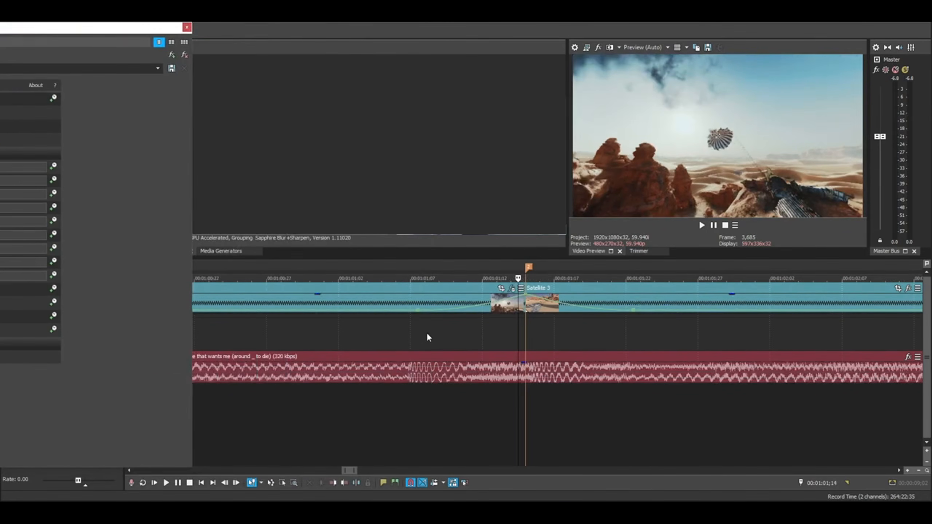
pyautogui.click(404, 325)
pyautogui.press('space')
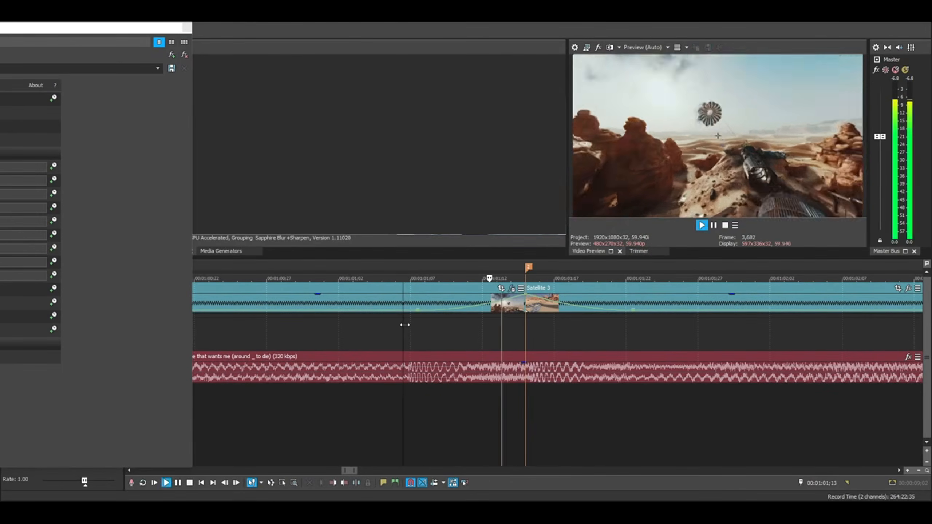
pyautogui.click(447, 323)
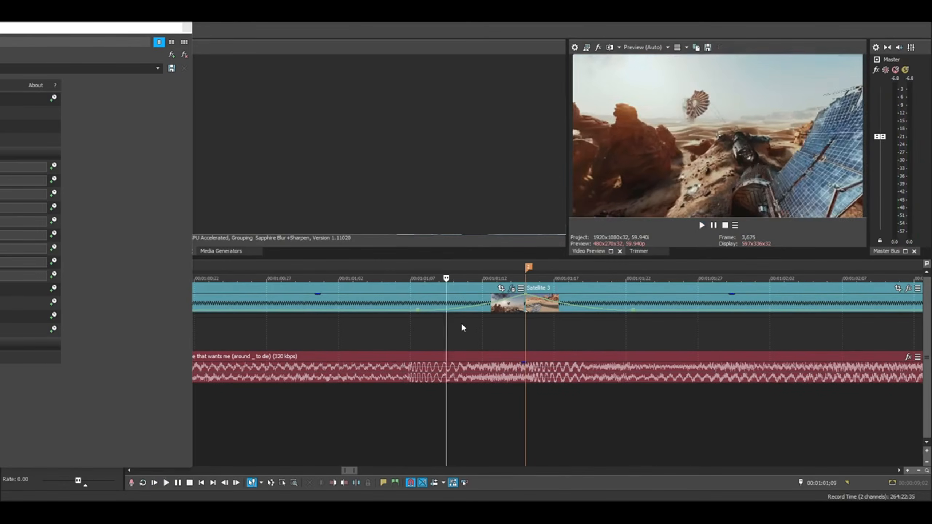
pyautogui.click(482, 327)
pyautogui.click(497, 326)
pyautogui.click(513, 328)
pyautogui.click(451, 331)
pyautogui.click(475, 330)
pyautogui.click(503, 333)
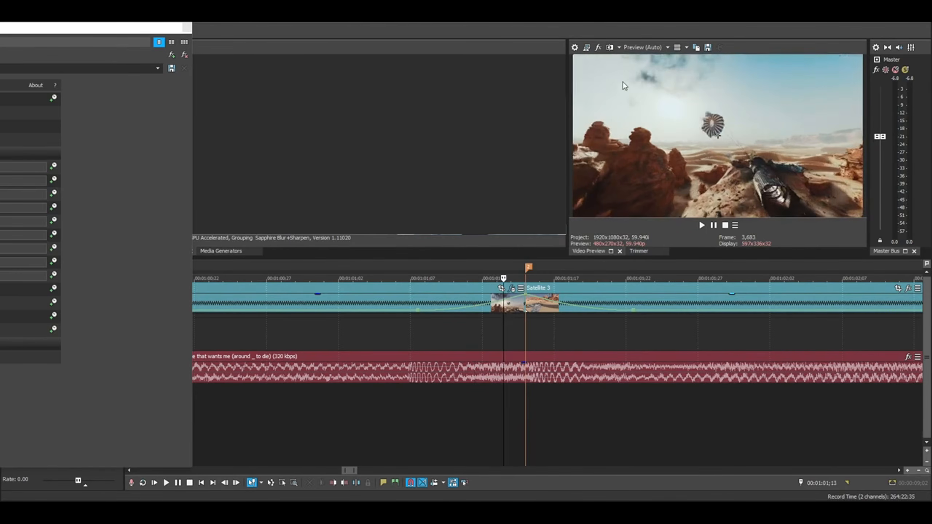
pyautogui.click(440, 331)
pyautogui.press('space')
pyautogui.press('space')
# Enable keyframe animation for Z Dist, Shift X and Shift Y in the S_BlurMoCurves effect.
pyautogui.moveTo(139, 28); pyautogui.dragTo(491, 31)
pyautogui.moveTo(356, 32); pyautogui.dragTo(235, 32)
pyautogui.click(285, 184)
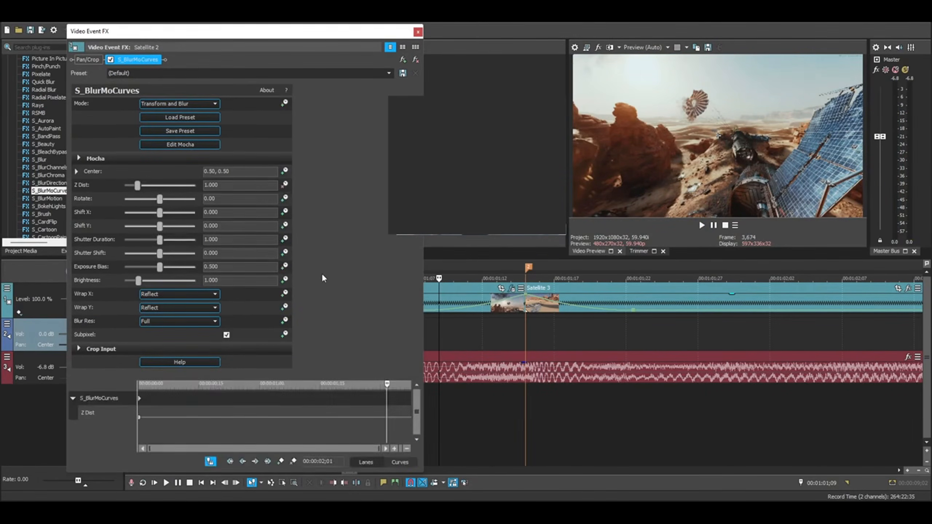
pyautogui.moveTo(129, 189); pyautogui.dragTo(148, 188)
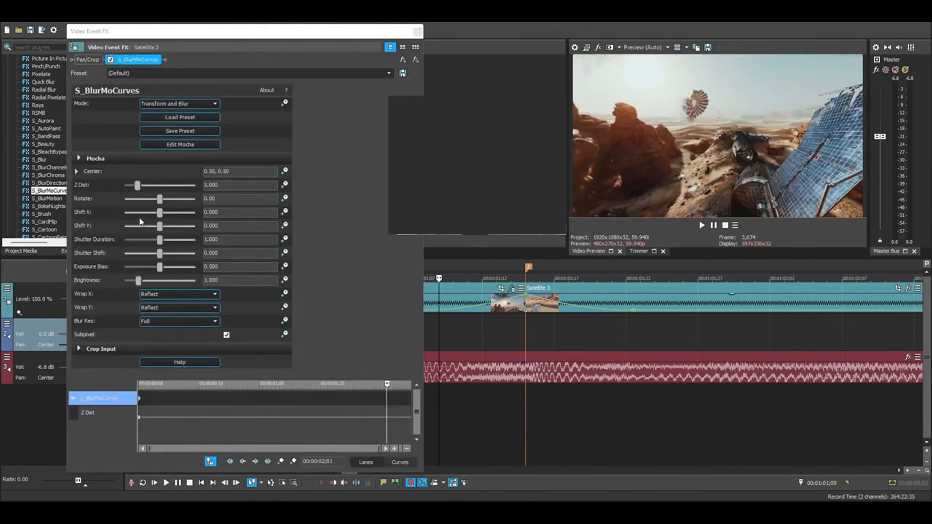
pyautogui.click(285, 212)
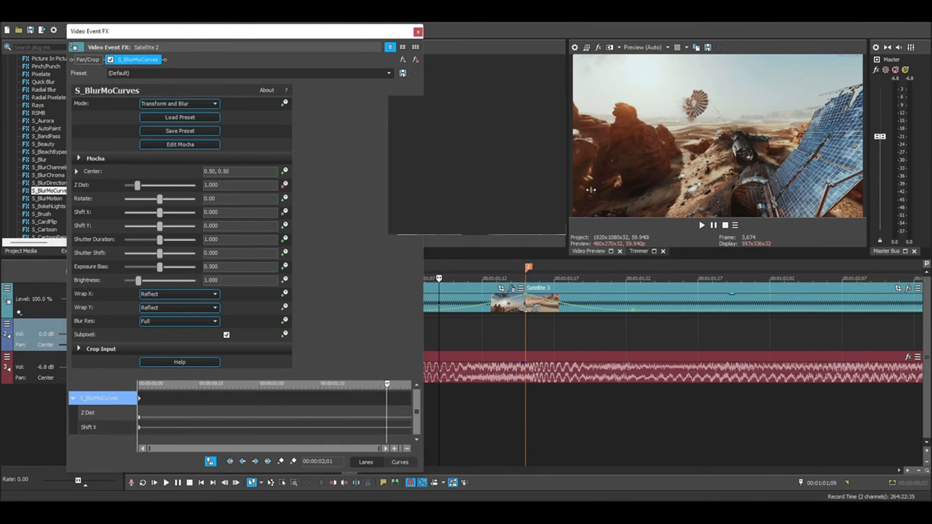
pyautogui.click(285, 226)
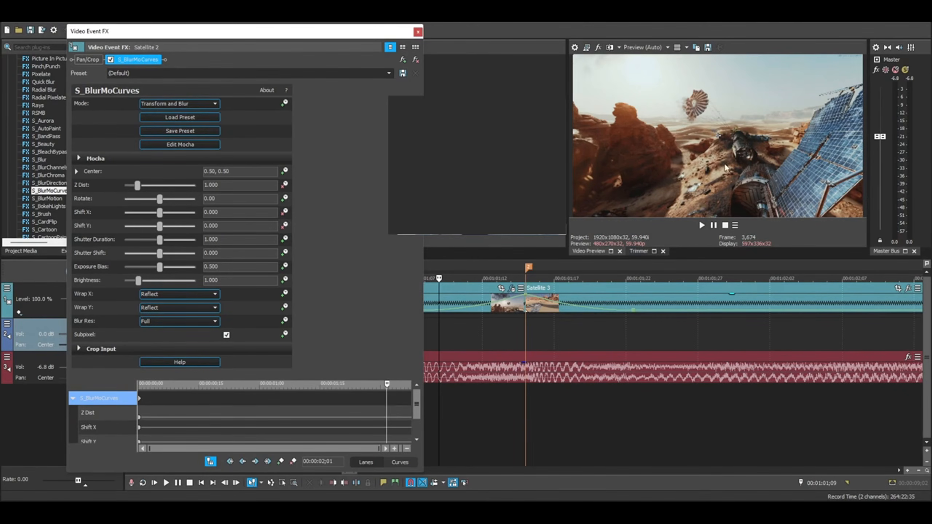
# Add a keyframe for the animated parameters at the end of Satellite 2, at 00:00:02;07.
pyautogui.click(409, 407)
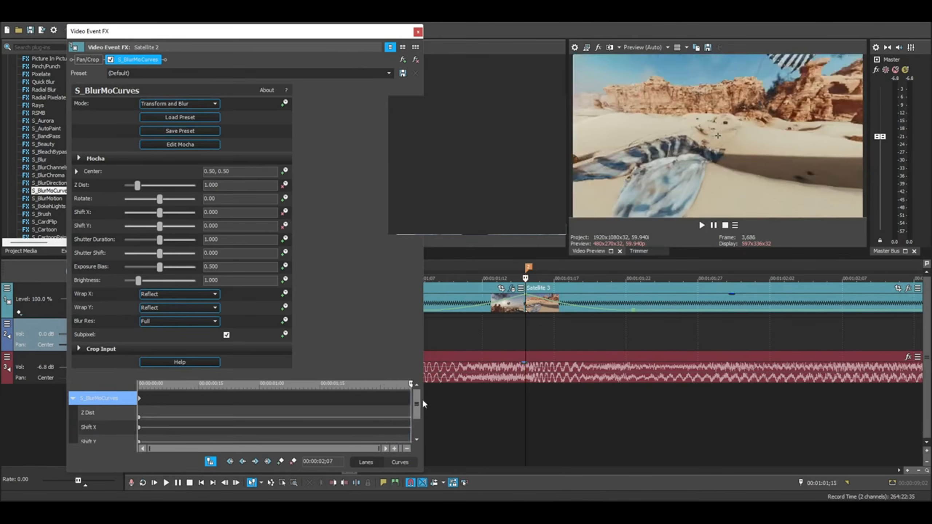
pyautogui.moveTo(353, 52); pyautogui.dragTo(341, 35)
pyautogui.click(383, 392)
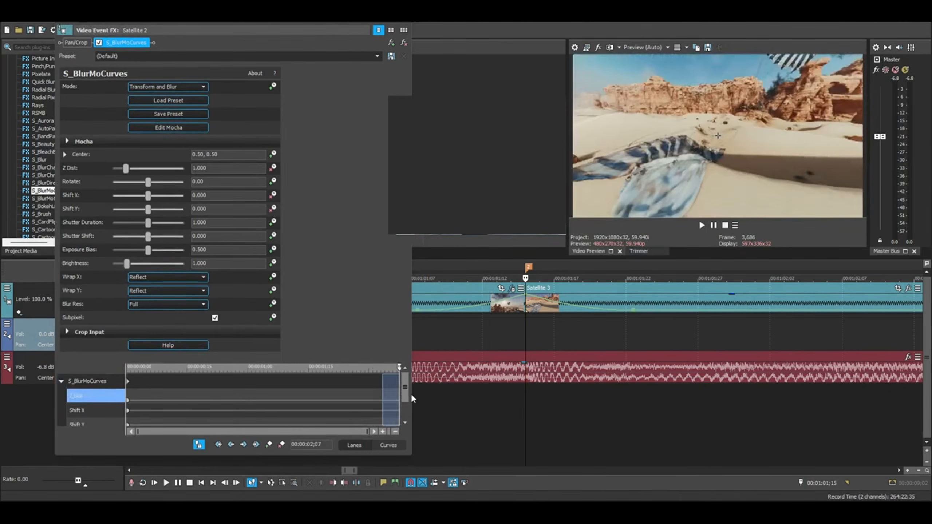
pyautogui.click(391, 381)
pyautogui.click(384, 382)
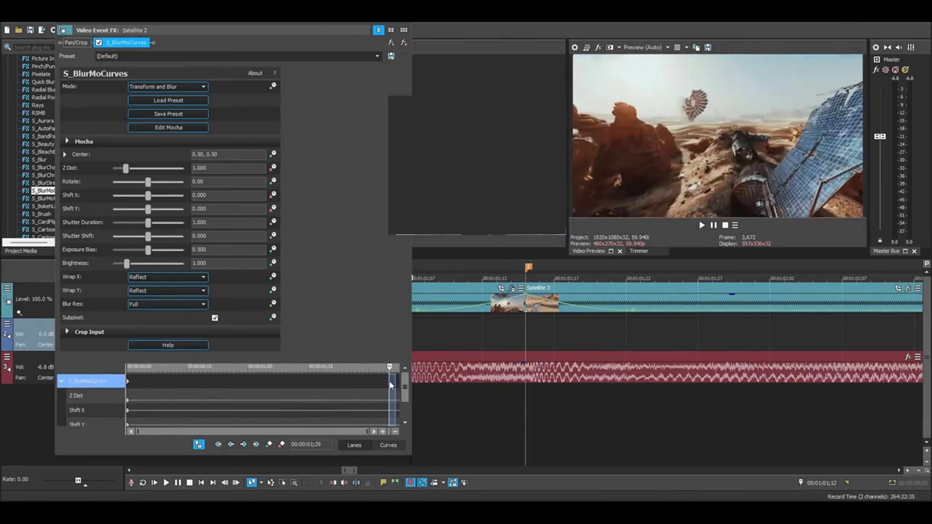
pyautogui.press('End')
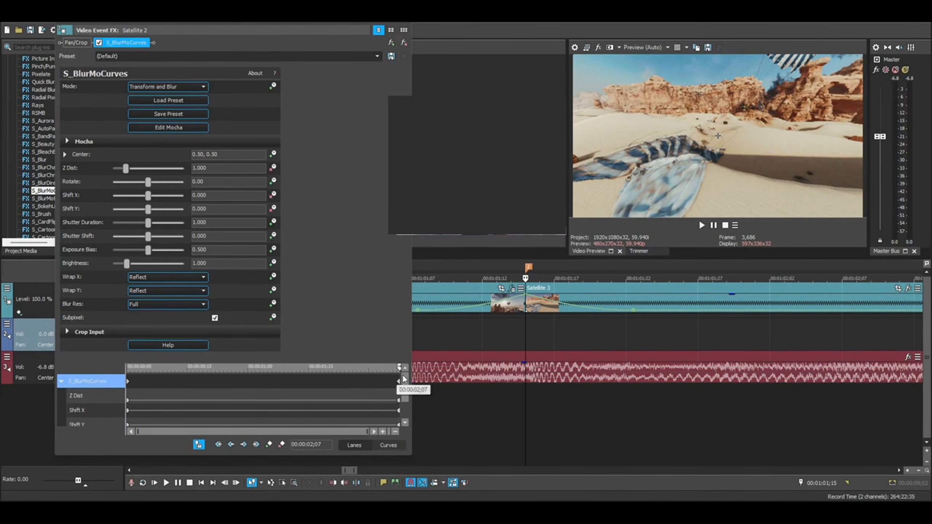
# Add a second keyframe a few frames before the clip's end, at 00:00:02;02.
pyautogui.scroll(5, 400, 401)
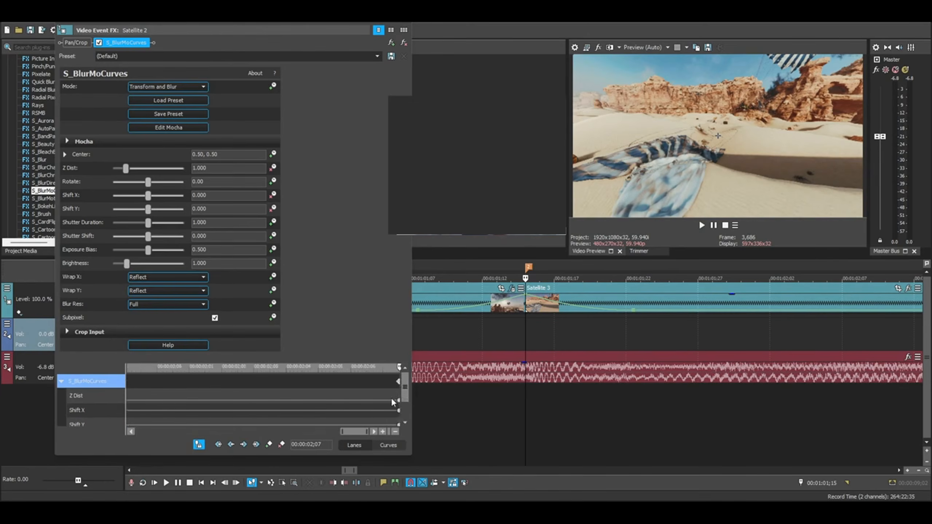
pyautogui.press('Left')
pyautogui.press('Left')
pyautogui.press('Left')
pyautogui.press('Left')
pyautogui.press('Left')
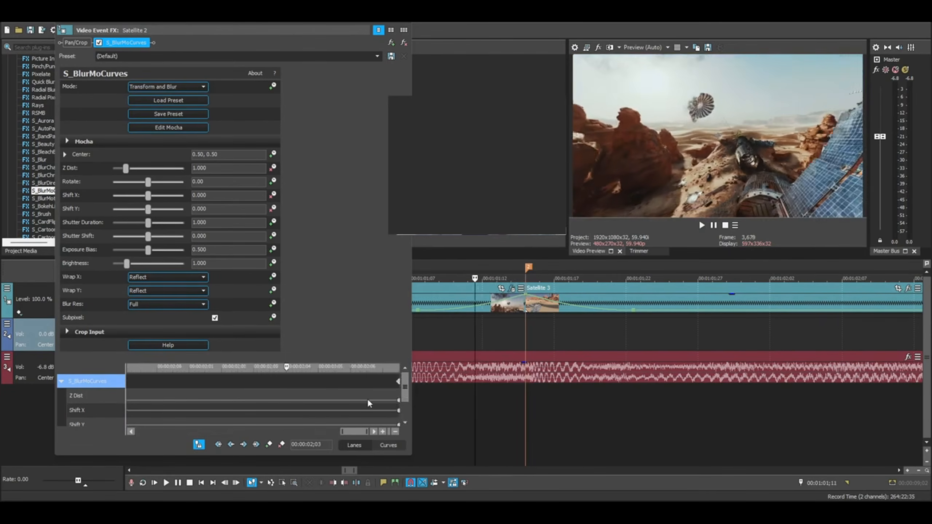
pyautogui.click(268, 444)
pyautogui.scroll(-5, 367, 419)
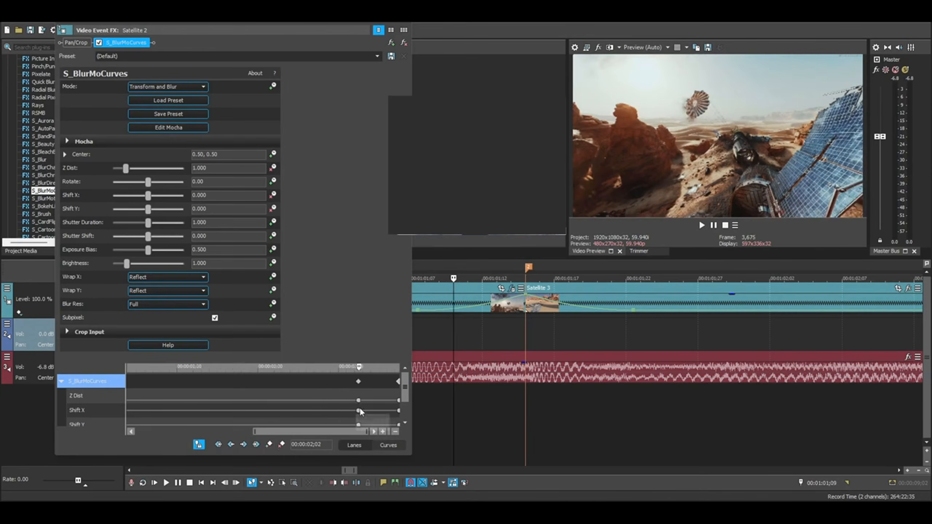
# Move the end keyframe of Satellite 2 slightly earlier, just before the cut to Satellite 3.
pyautogui.click(399, 382)
pyautogui.scroll(5, 390, 392)
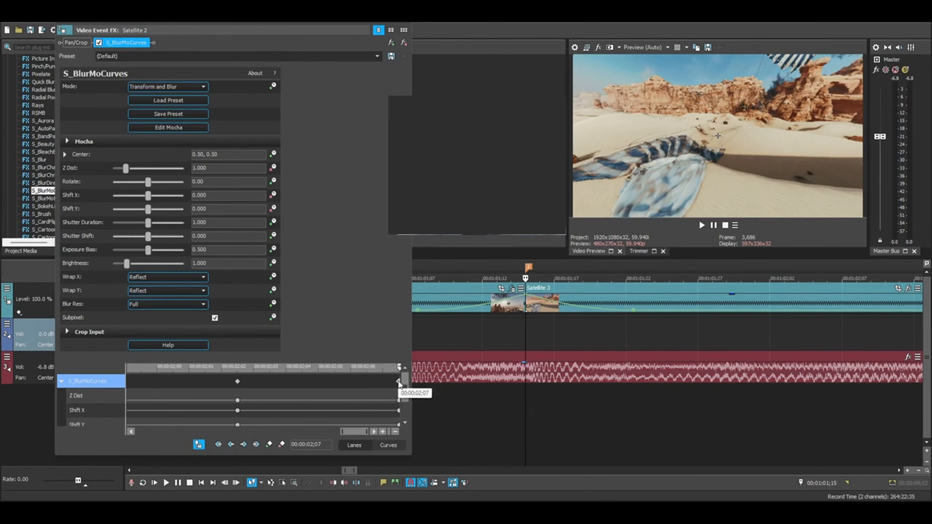
pyautogui.moveTo(399, 382); pyautogui.dragTo(383, 381)
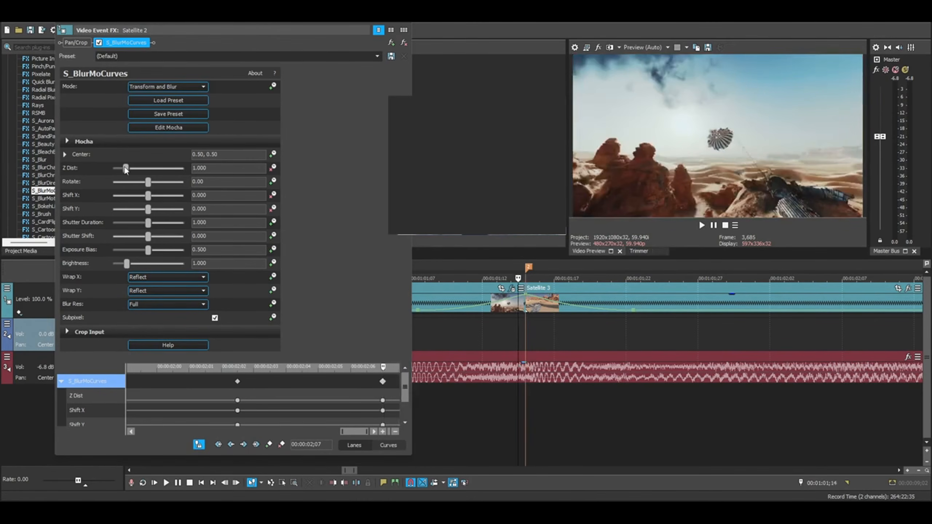
# Set Z Dist to 0.533, Shift X to 0.214 and Shift Y to -0.228 on Satellite 2's last keyframe.
pyautogui.moveTo(128, 168); pyautogui.dragTo(122, 171)
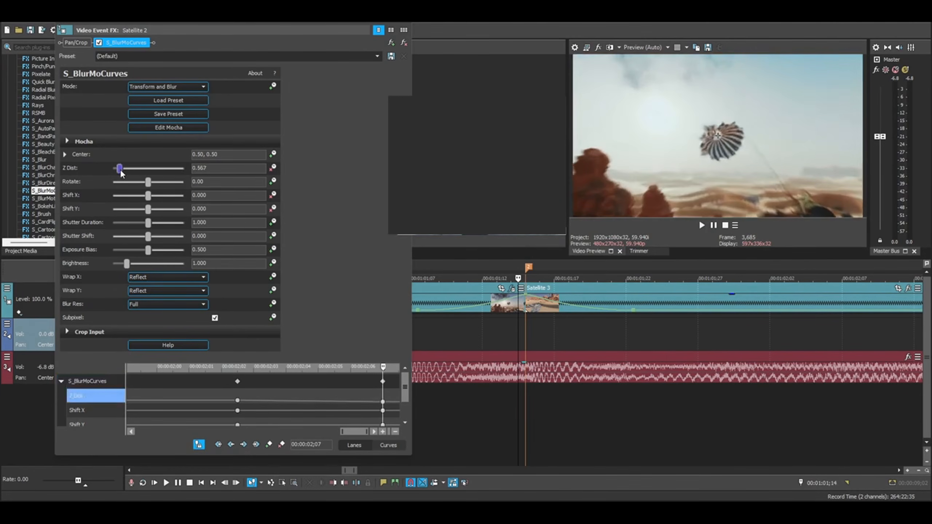
pyautogui.moveTo(121, 171); pyautogui.dragTo(120, 171)
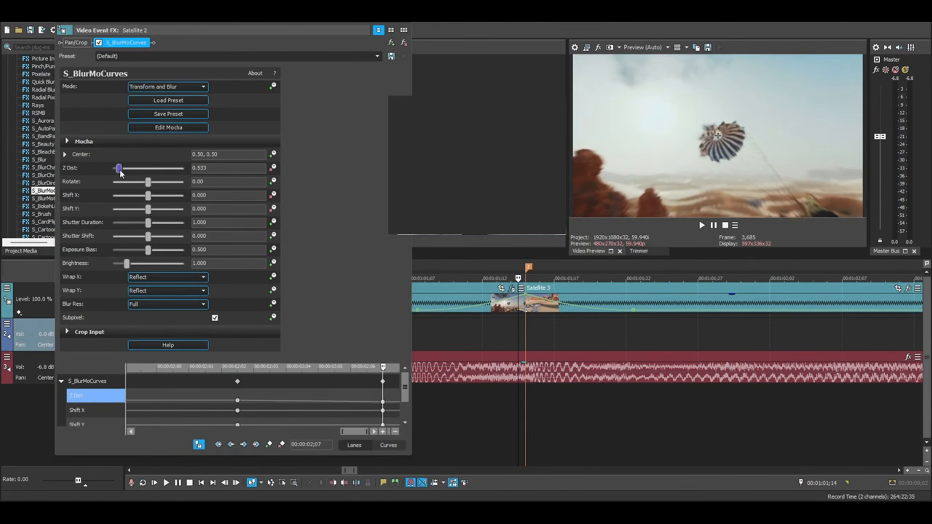
pyautogui.moveTo(148, 196); pyautogui.dragTo(163, 201)
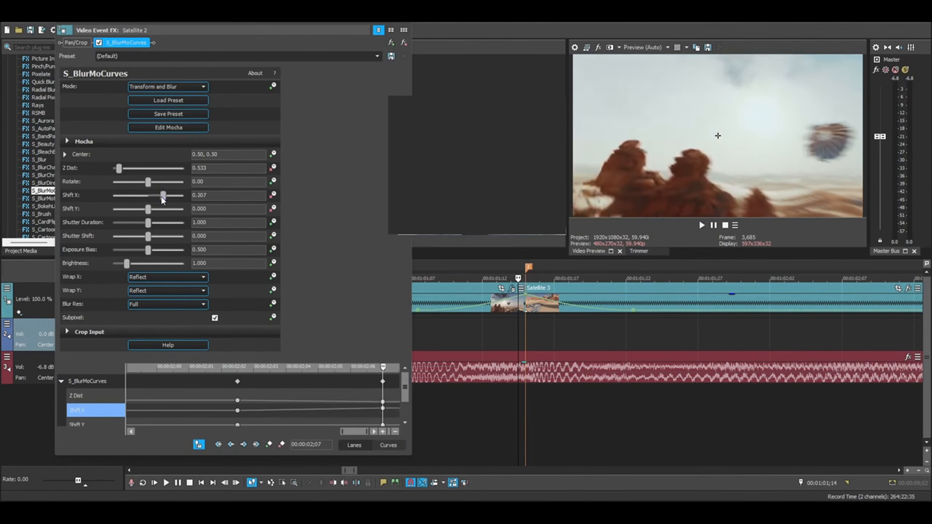
pyautogui.moveTo(166, 199); pyautogui.dragTo(131, 211)
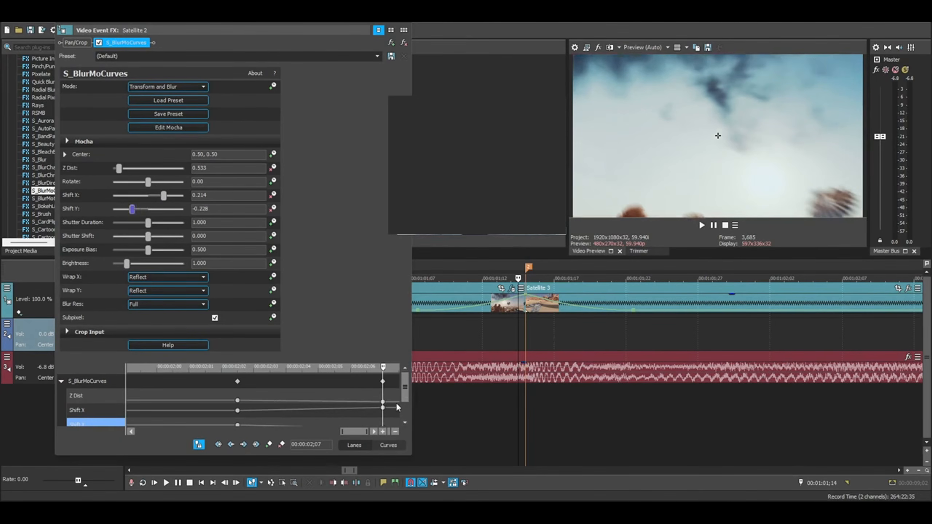
# Move the adjusted keyframe back to the very end of Satellite 2.
pyautogui.scroll(-1, 408, 395)
pyautogui.scroll(1, 410, 398)
pyautogui.click(398, 385)
pyautogui.moveTo(384, 380); pyautogui.dragTo(429, 388)
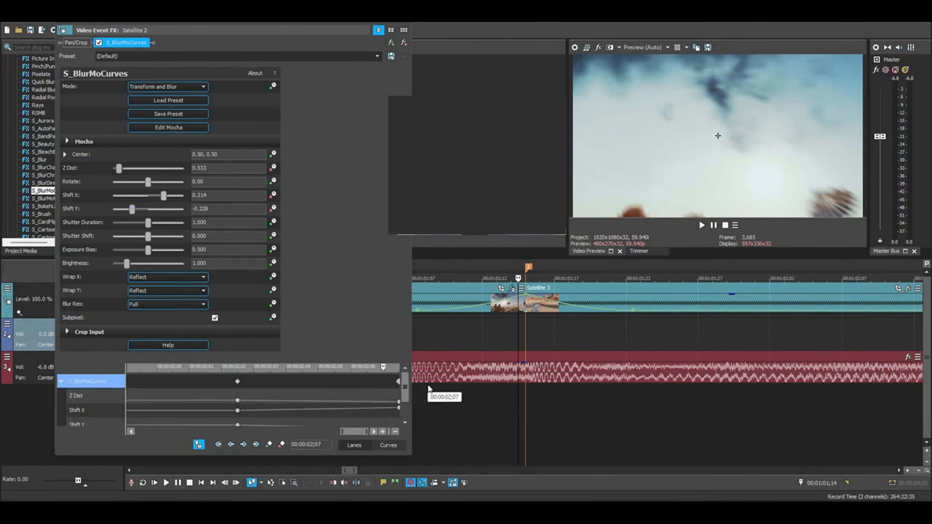
# Apply Slow Fade to the Z Dist, Shift X and Shift Y keyframes at 00:00:02;02 in Satellite 2.
pyautogui.click(237, 400)
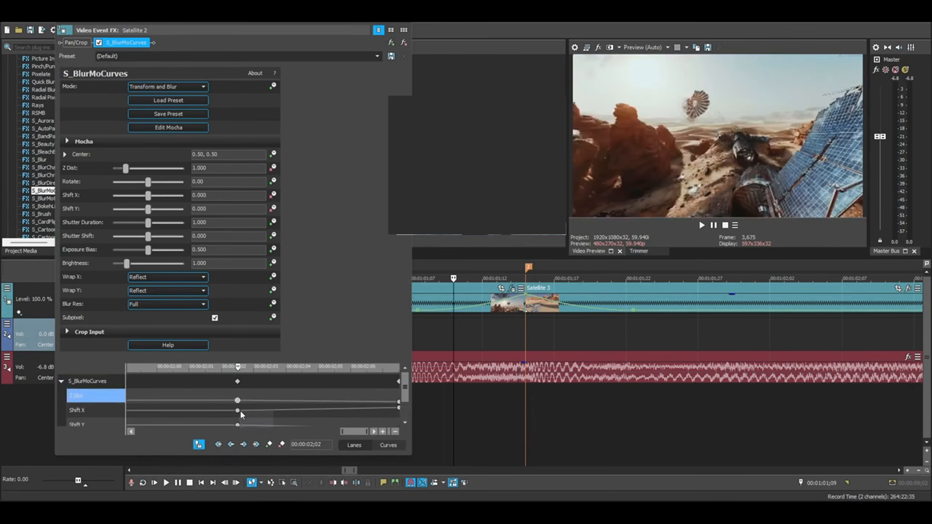
pyautogui.rightClick(238, 410)
pyautogui.click(253, 356)
pyautogui.click(237, 411)
pyautogui.rightClick(237, 410)
pyautogui.click(252, 355)
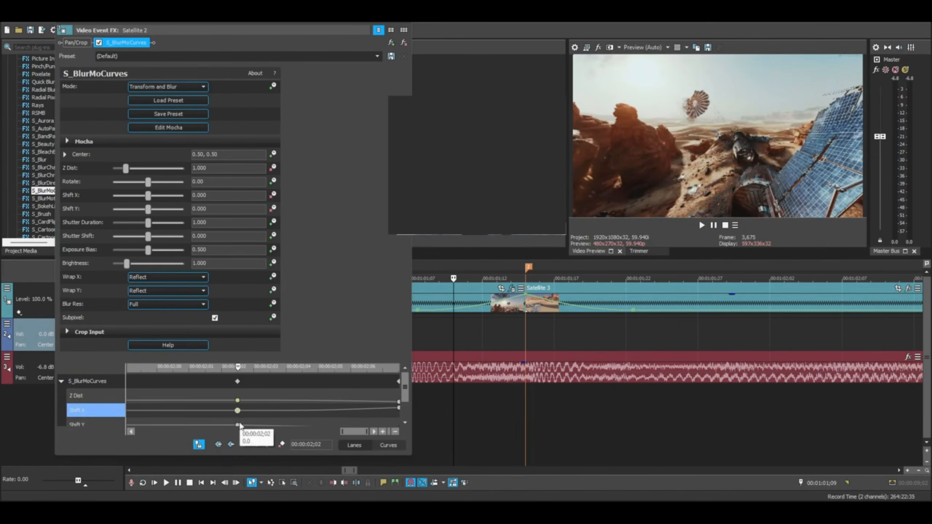
pyautogui.rightClick(238, 425)
pyautogui.click(276, 366)
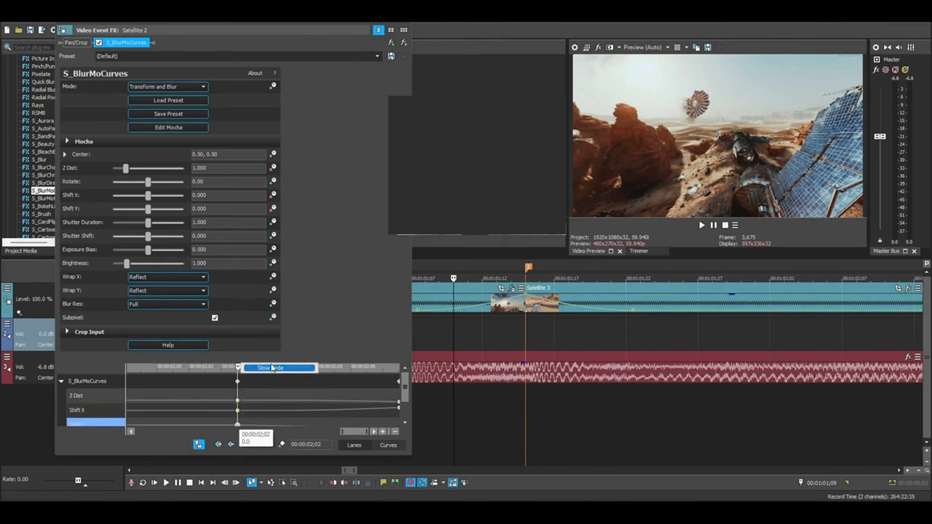
# Copy the S_BlurMoCurves keyframe at the end of Satellite 2 and close its effect settings.
pyautogui.click(390, 396)
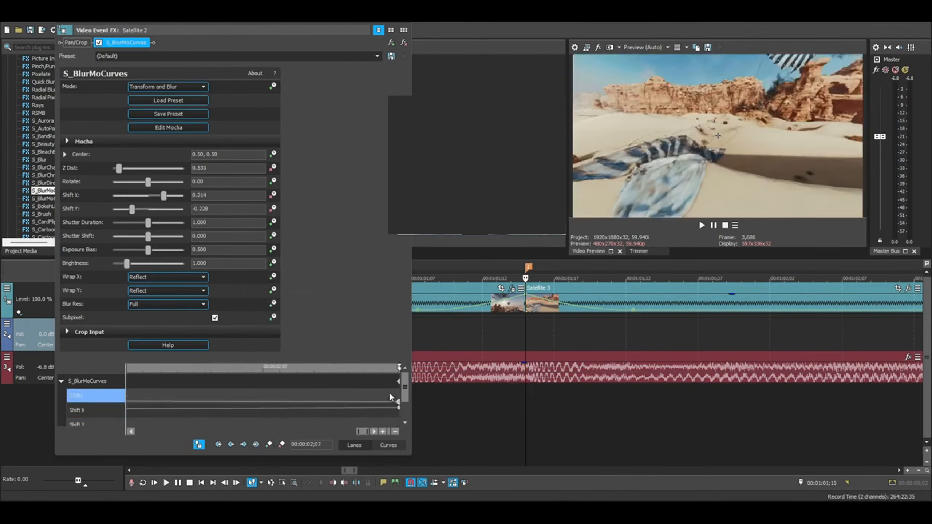
pyautogui.click(398, 381)
pyautogui.rightClick(398, 382)
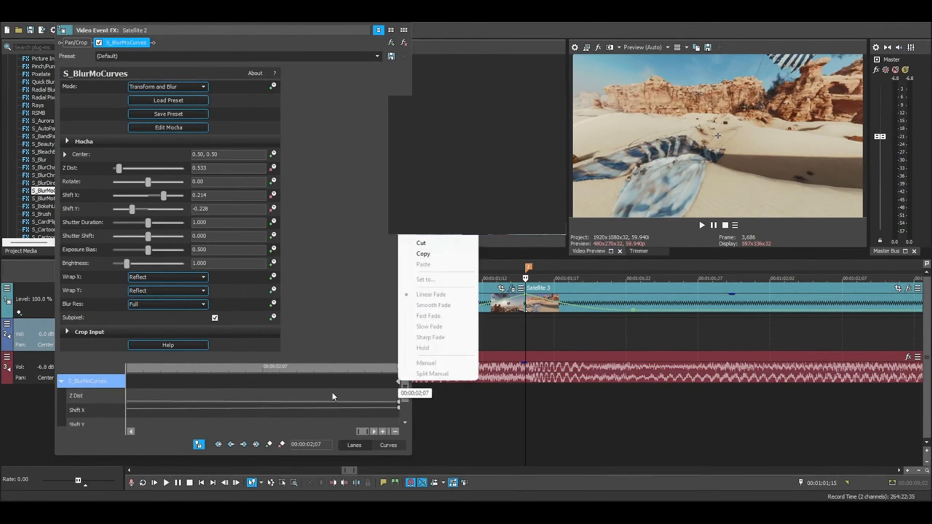
pyautogui.click(424, 254)
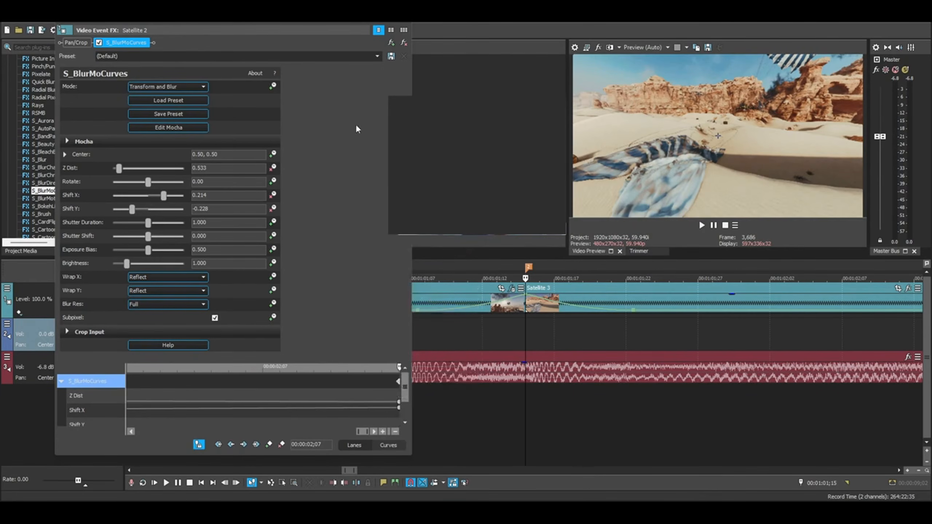
pyautogui.click(407, 25)
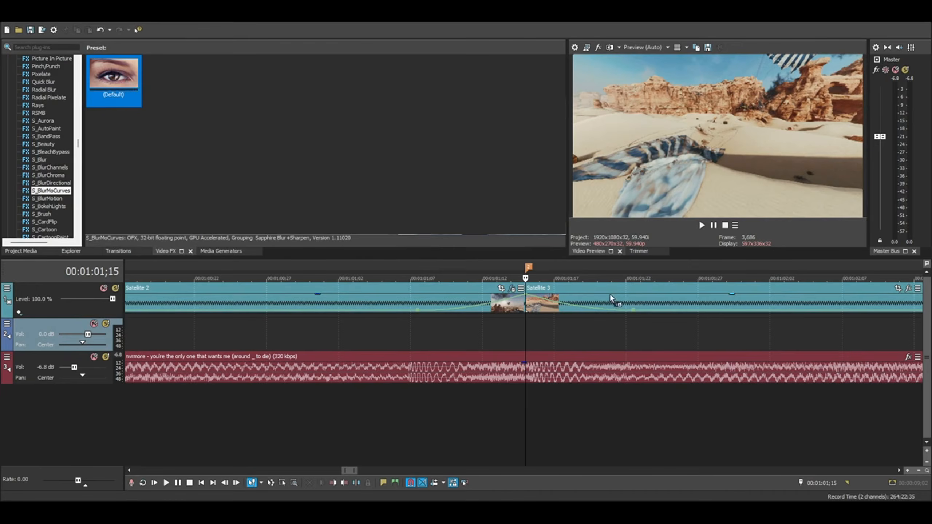
# Add S_BlurMoCurves to Satellite 3 and set Wrap X and Wrap Y to Reflect.
pyautogui.moveTo(593, 289); pyautogui.dragTo(593, 291)
pyautogui.click(150, 277)
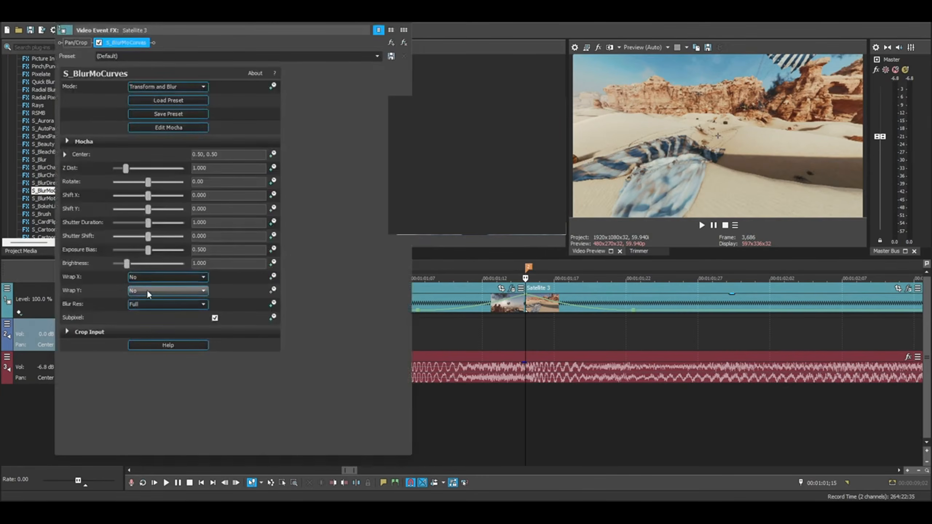
pyautogui.click(153, 299)
pyautogui.click(147, 291)
pyautogui.click(150, 313)
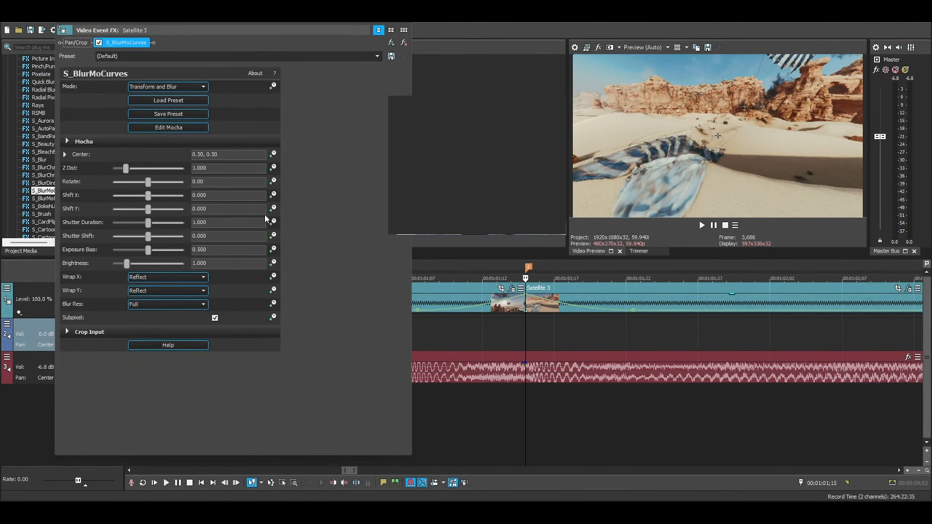
# Enable keyframe animation for Z Dist, Shift X and Shift Y on Satellite 3.
pyautogui.click(273, 168)
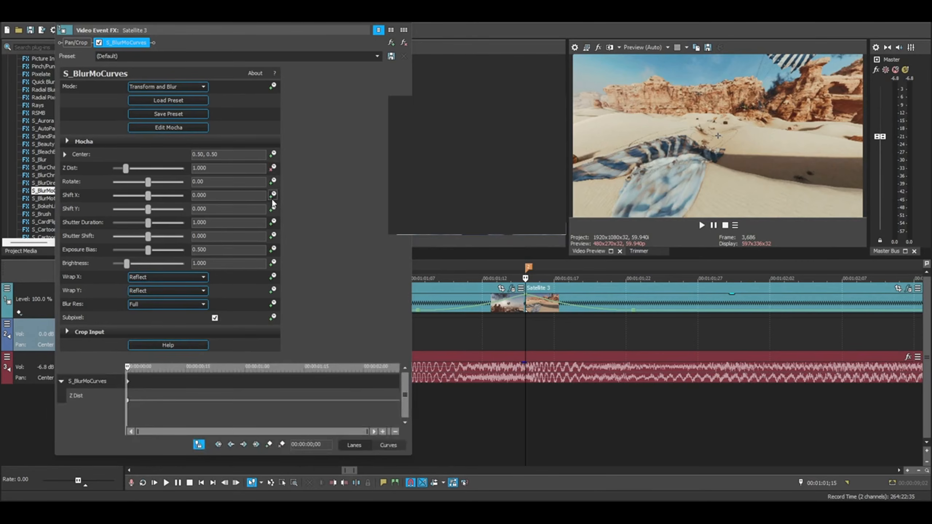
pyautogui.click(273, 195)
pyautogui.click(273, 208)
# Move Satellite 3's starting S_BlurMoCurves keyframe to 00:00:00;05.
pyautogui.click(128, 382)
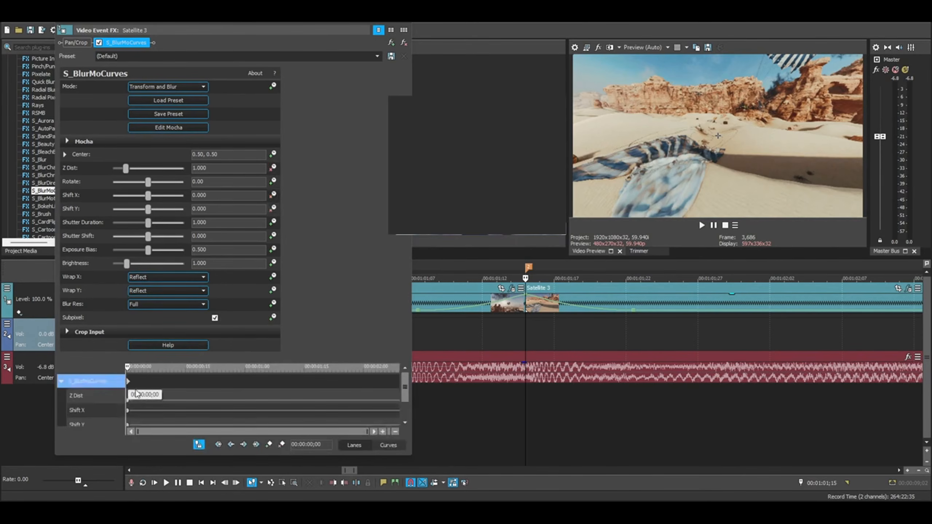
pyautogui.scroll(5, 134, 391)
pyautogui.press('space')
pyautogui.scroll(-2, 149, 393)
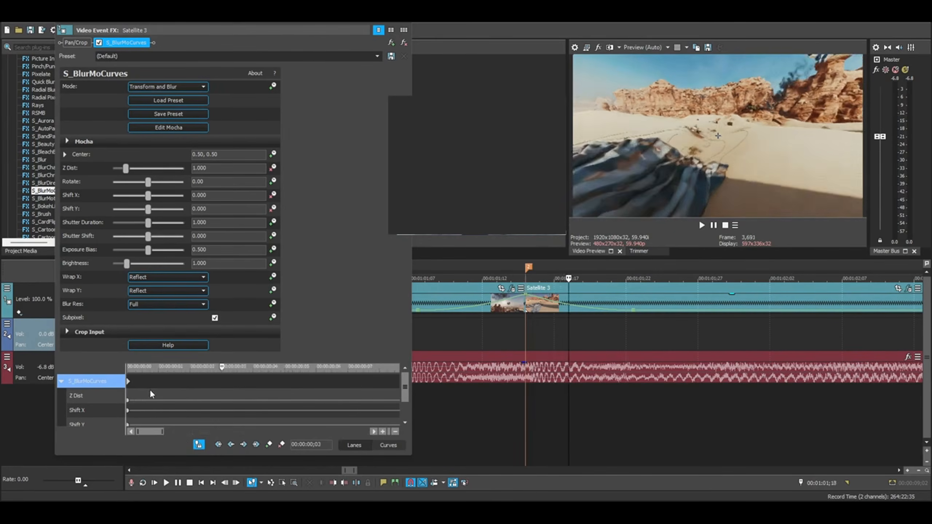
pyautogui.moveTo(128, 382); pyautogui.dragTo(206, 391)
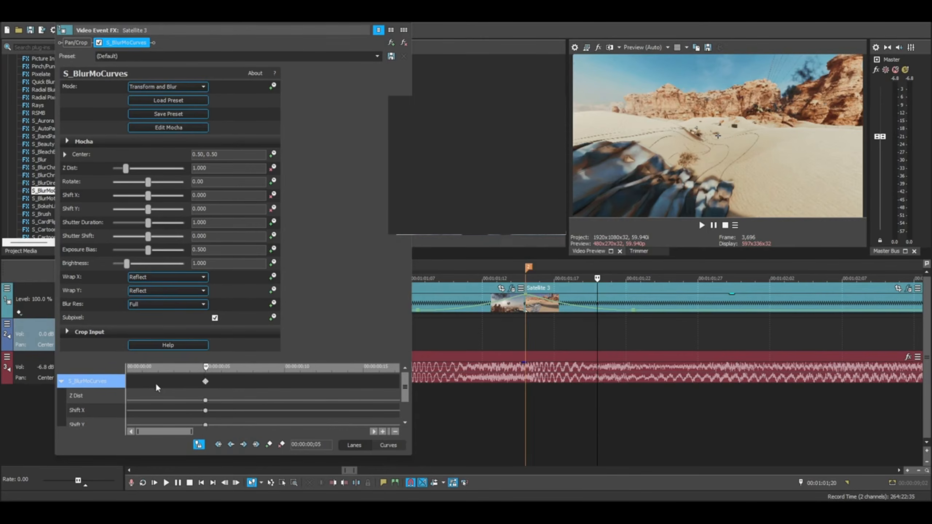
# Paste the copied keyframe at the very start of Satellite 3, at 00:00:00;00.
pyautogui.moveTo(137, 382); pyautogui.dragTo(123, 383)
pyautogui.click(126, 385)
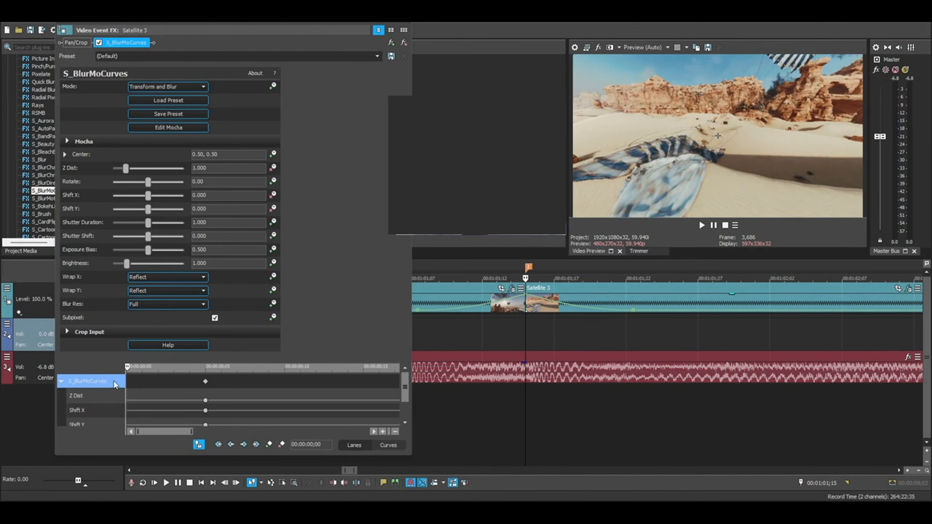
pyautogui.click(127, 383)
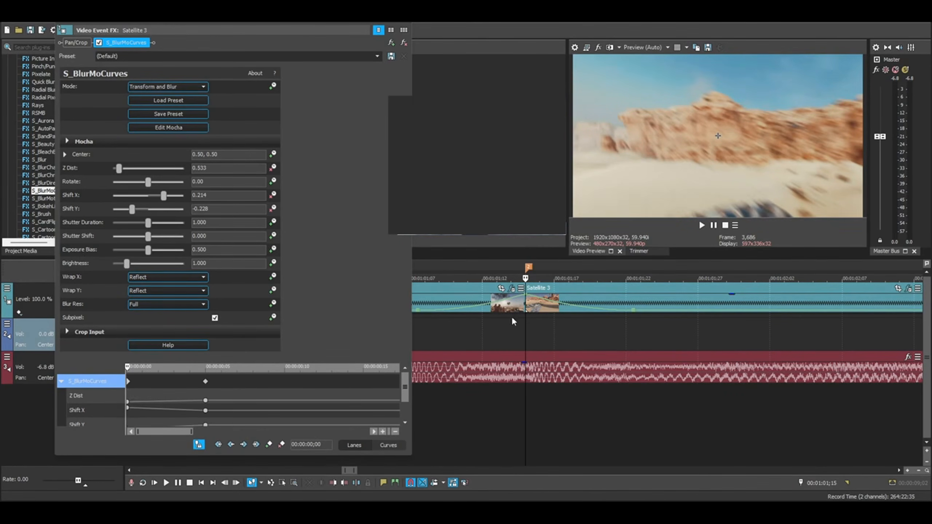
# Check the keyframes in Satellite 2's S_BlurMoCurves settings and return to those of Satellite 3.
pyautogui.click(512, 289)
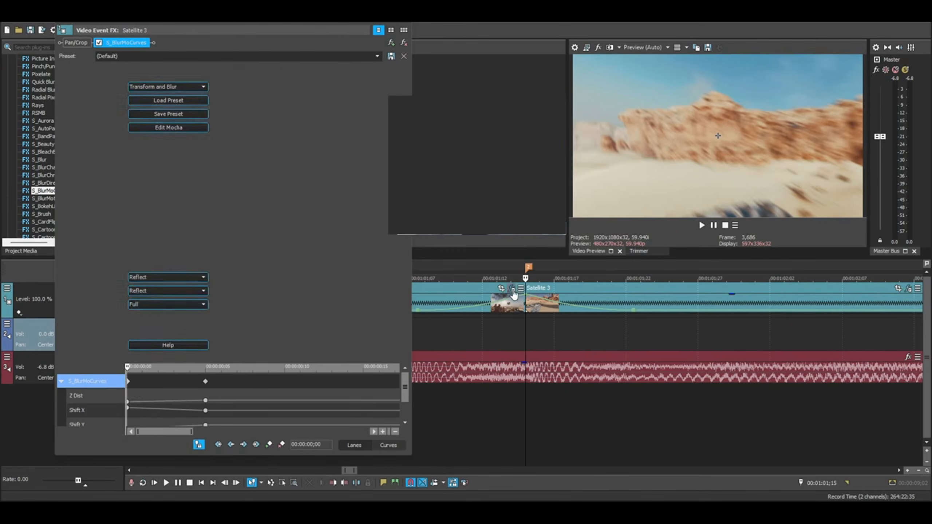
pyautogui.scroll(2, 397, 385)
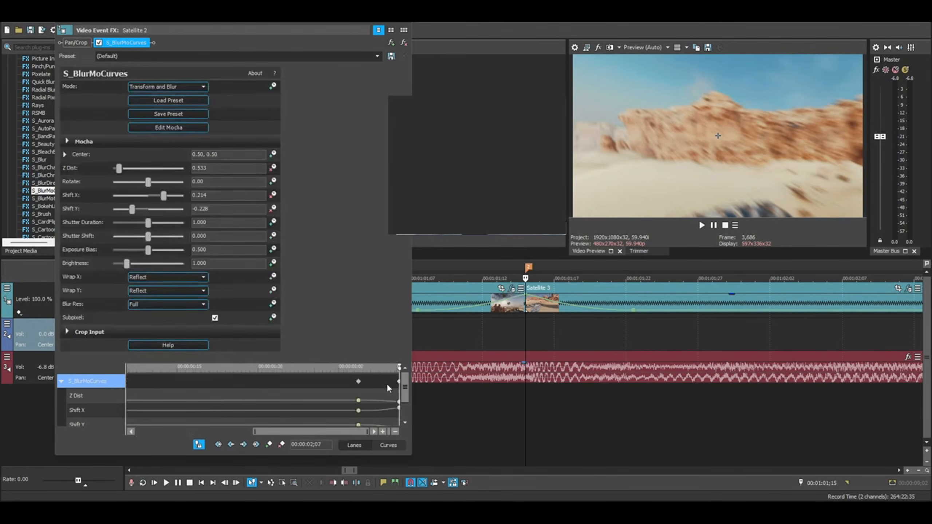
pyautogui.click(420, 88)
pyautogui.click(908, 289)
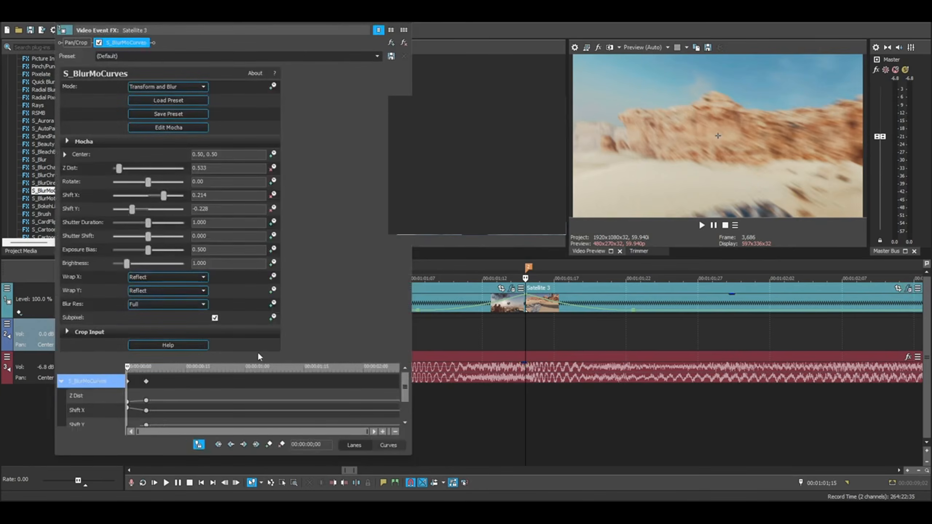
# Apply Fast Fade to the Z Dist, Shift X and Shift Y keyframes at the start of Satellite 3.
pyautogui.scroll(2, 129, 406)
pyautogui.click(128, 408)
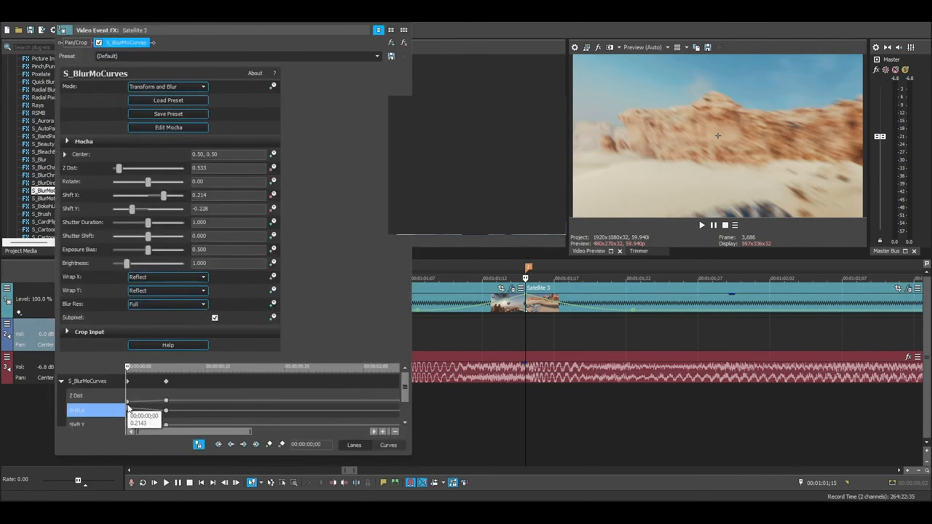
pyautogui.keyDown('ctrl'); pyautogui.click(128, 396); pyautogui.keyUp('ctrl')
pyautogui.click(405, 423)
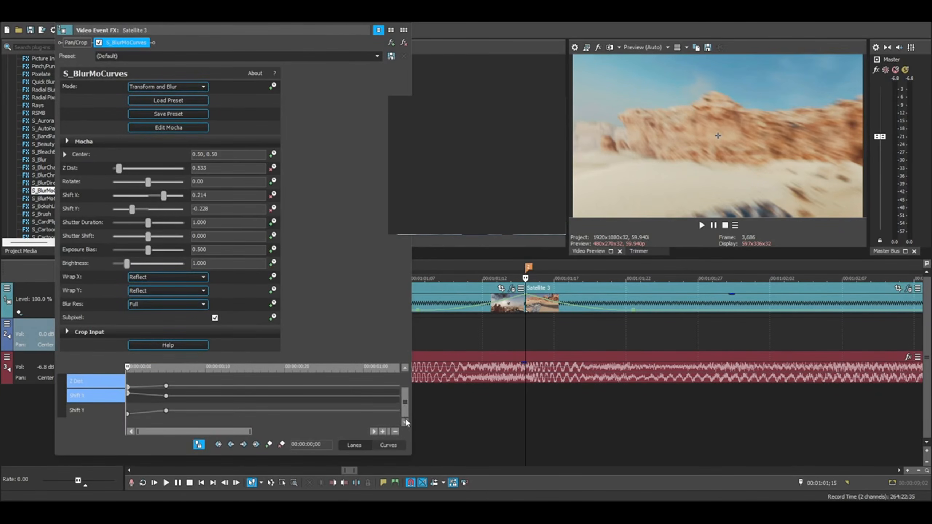
pyautogui.keyDown('ctrl'); pyautogui.click(127, 414); pyautogui.keyUp('ctrl')
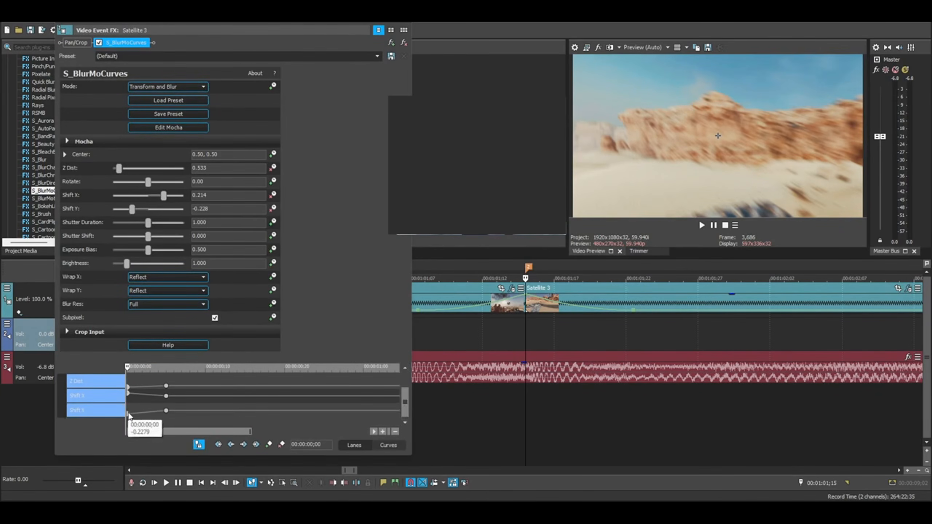
pyautogui.rightClick(129, 390)
pyautogui.click(154, 320)
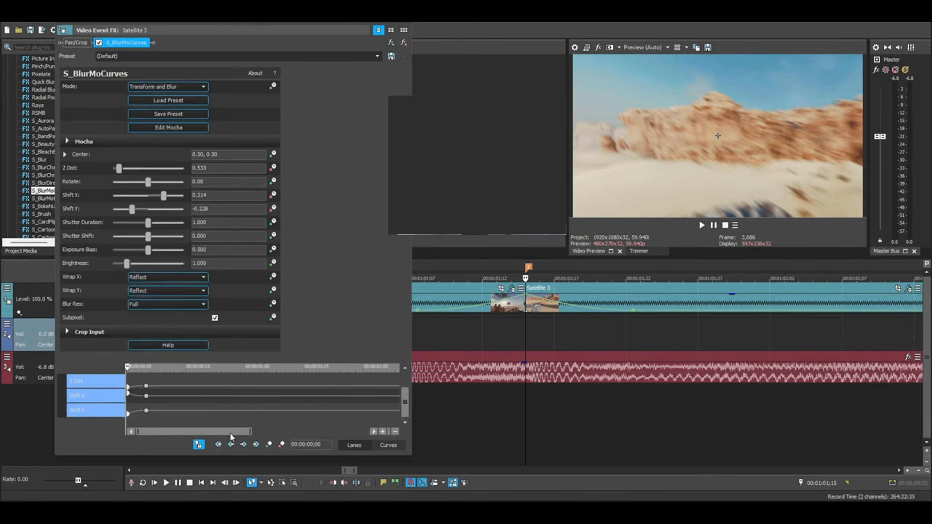
# Close the effect settings, select the range around the cut from Satellite 2 to Satellite 3, and play back the transition.
pyautogui.click(418, 23)
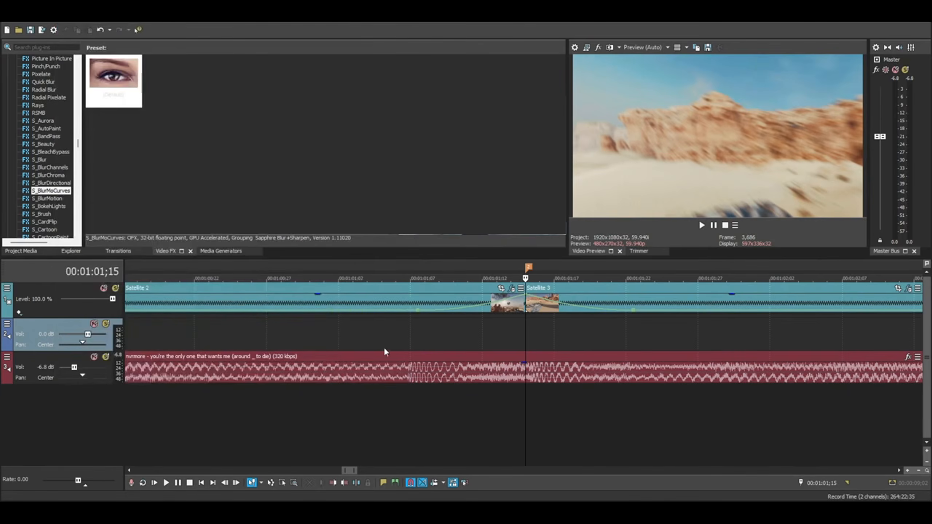
pyautogui.moveTo(338, 272); pyautogui.dragTo(668, 276)
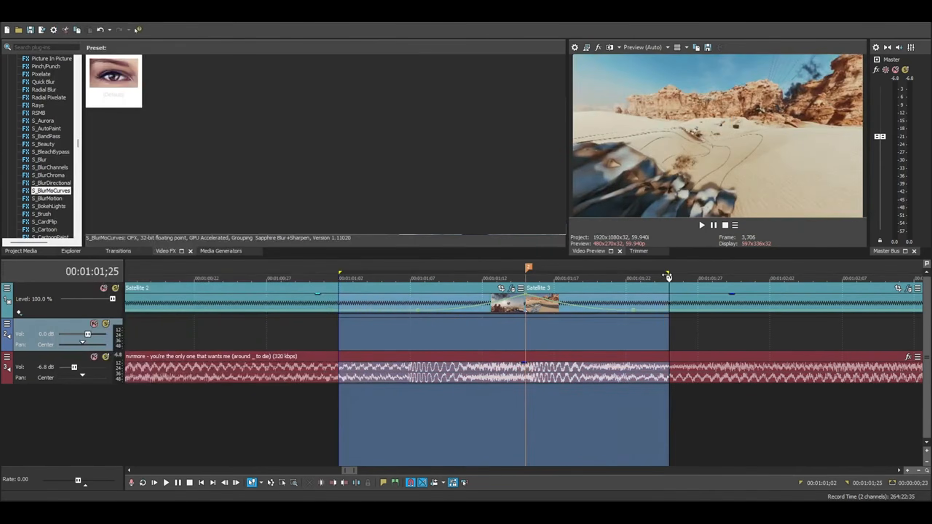
pyautogui.click(265, 330)
pyautogui.press('space')
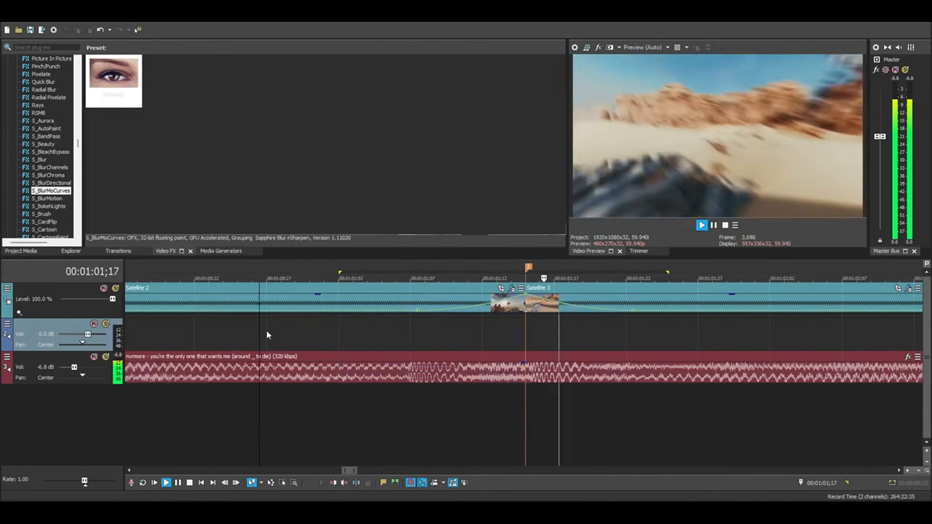
pyautogui.scroll(-2, 581, 354)
pyautogui.click(537, 311)
pyautogui.press('space')
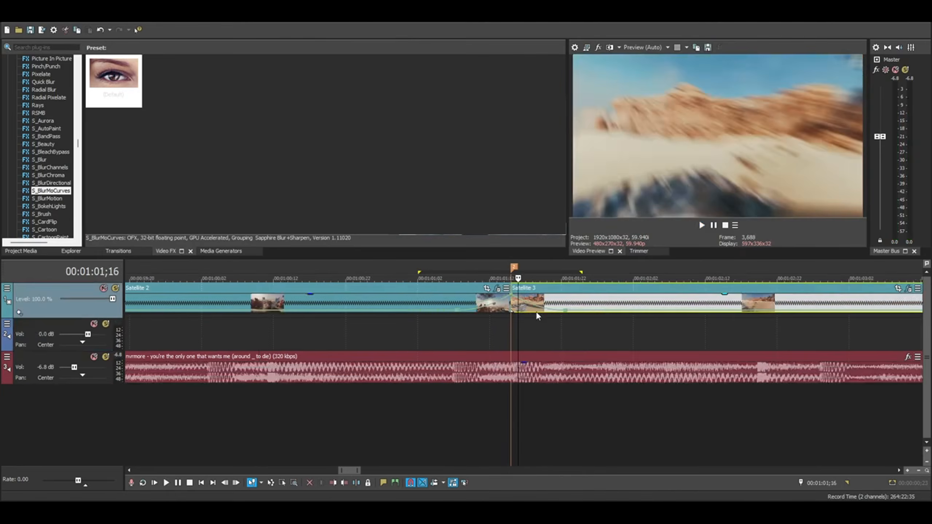
pyautogui.click(437, 322)
pyautogui.press('space')
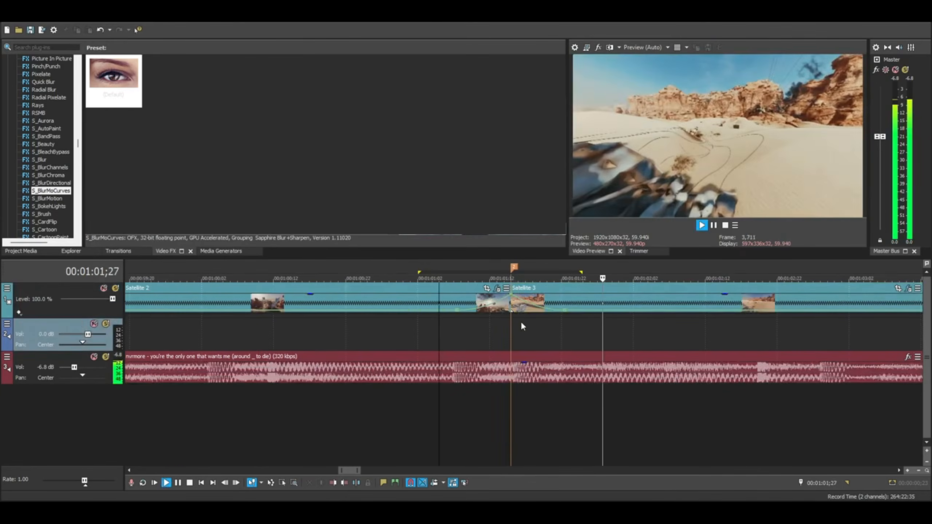
pyautogui.click(524, 307)
pyautogui.press('space')
# Set Shift Y to 0.228 at the first keyframe of Satellite 3's S_BlurMoCurves effect.
pyautogui.click(498, 288)
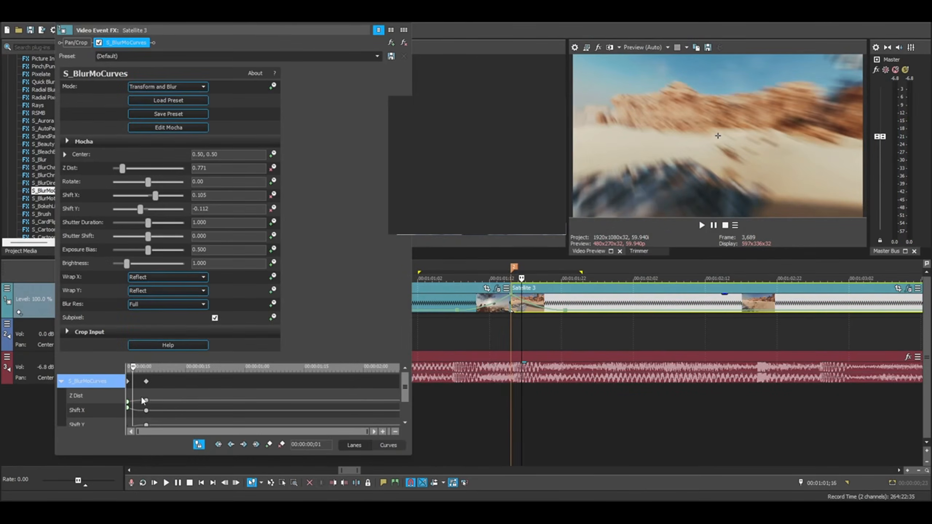
pyautogui.click(130, 400)
pyautogui.scroll(2, 129, 400)
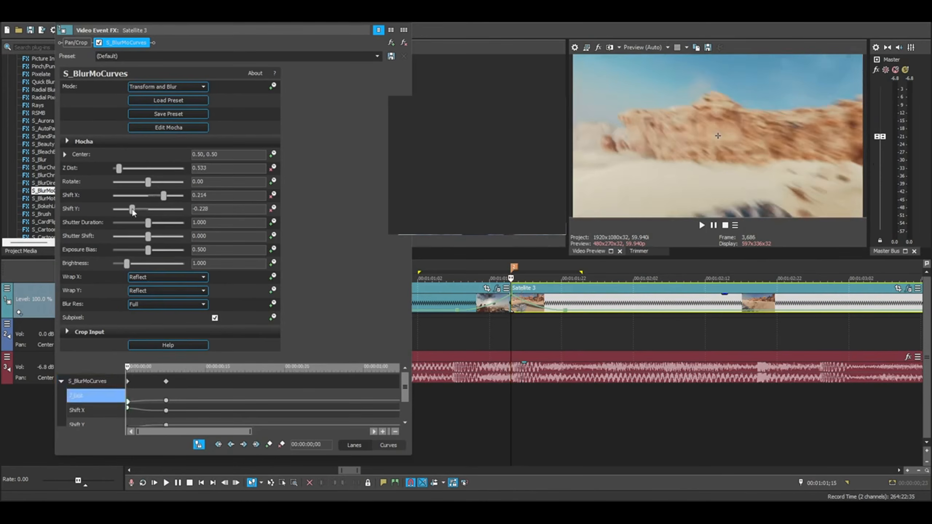
pyautogui.click(214, 209)
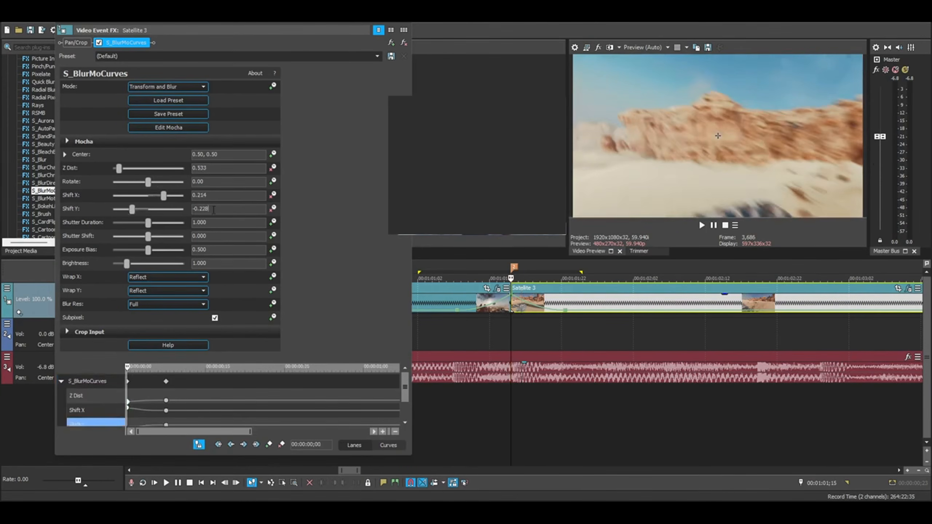
pyautogui.write('-0.228')
pyautogui.click(217, 209)
pyautogui.write('0.228')
pyautogui.click(223, 223)
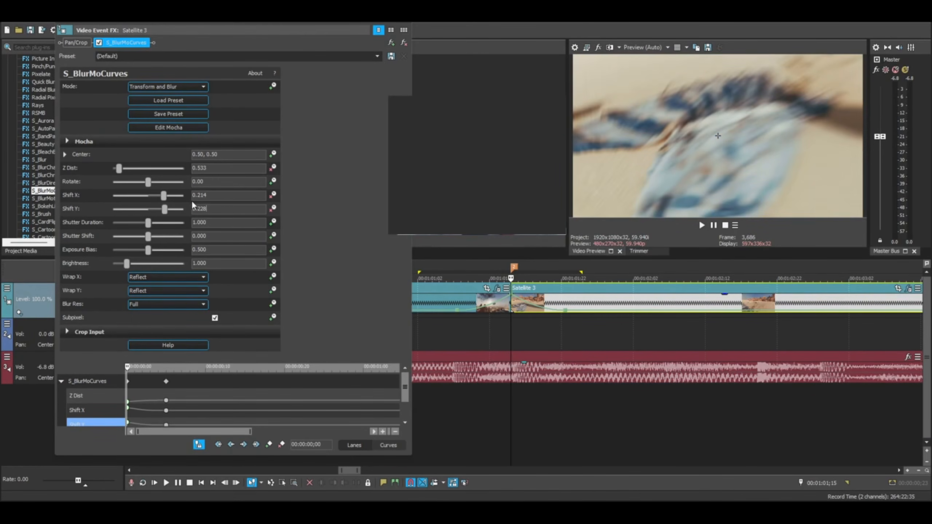
# Set Shift X to -0.214 and Z Dist to about 1.267 at Satellite 3's first keyframe.
pyautogui.click(203, 197)
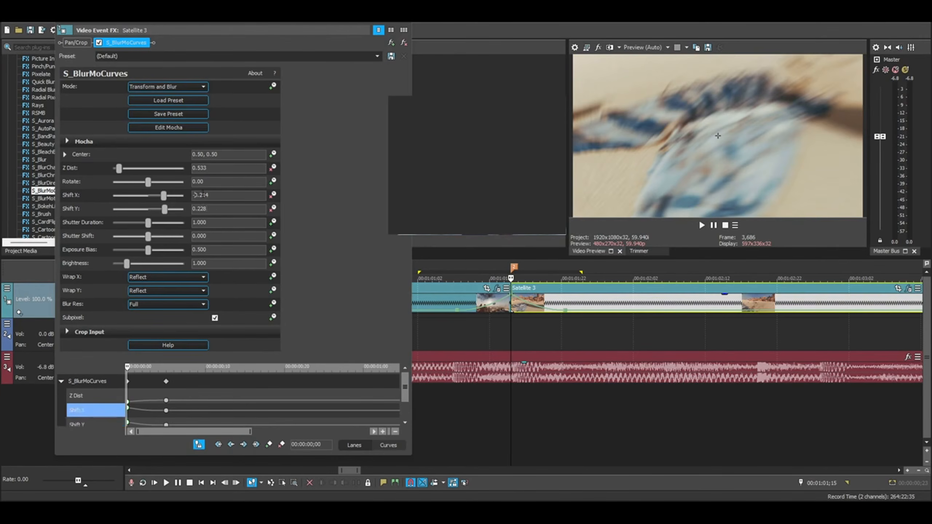
pyautogui.write('-')
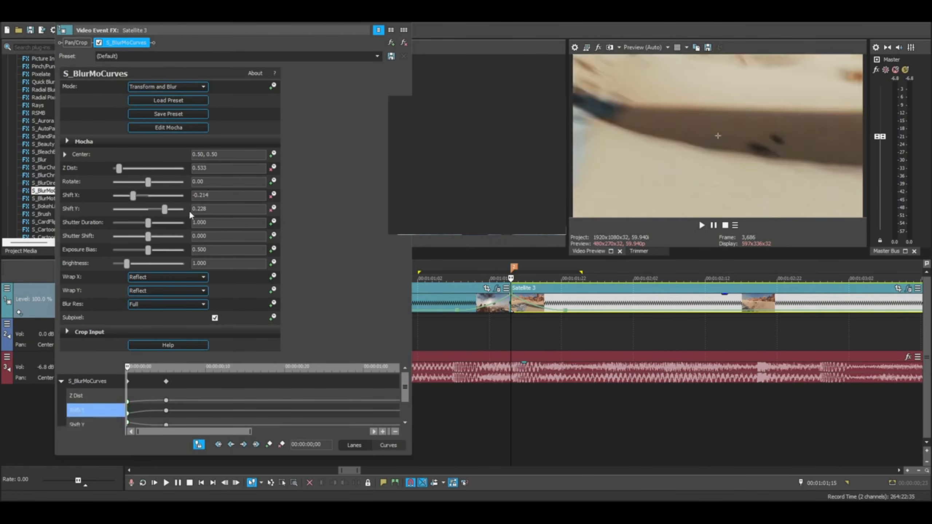
pyautogui.click(193, 209)
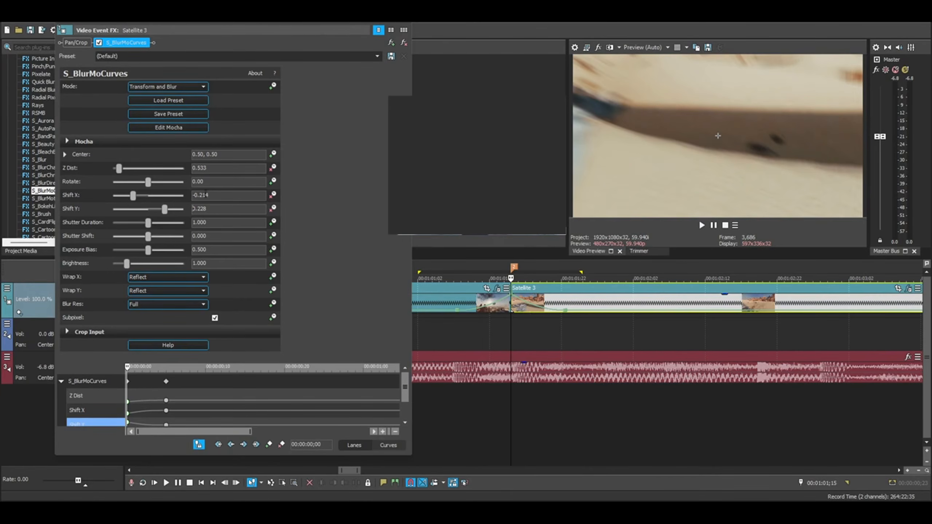
pyautogui.click(220, 169)
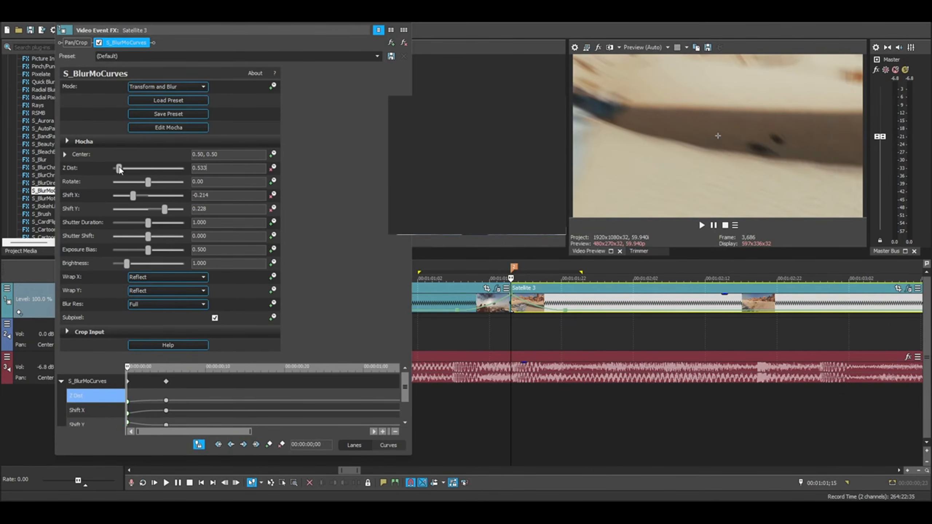
pyautogui.moveTo(119, 170); pyautogui.dragTo(131, 176)
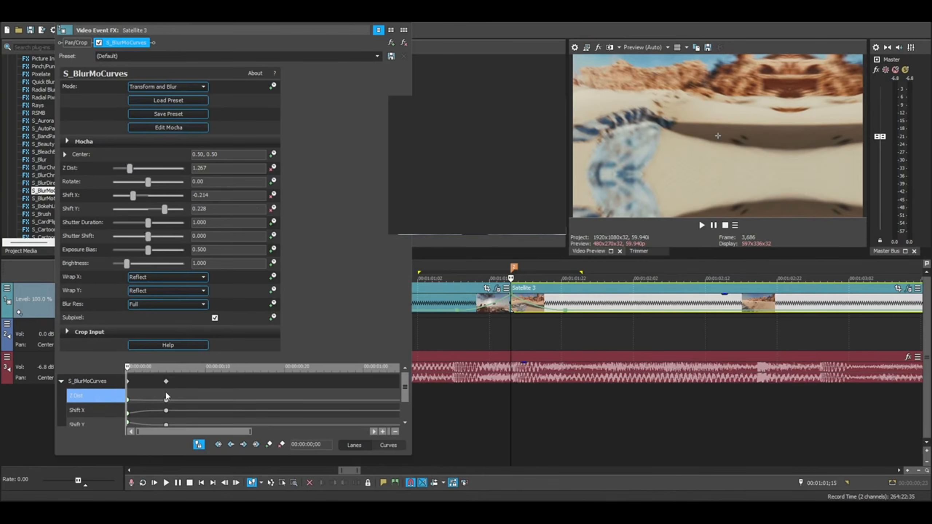
# Close the effect settings and play back the transition from Satellite 2 to Satellite 3.
pyautogui.click(409, 24)
pyautogui.scroll(-5, 483, 344)
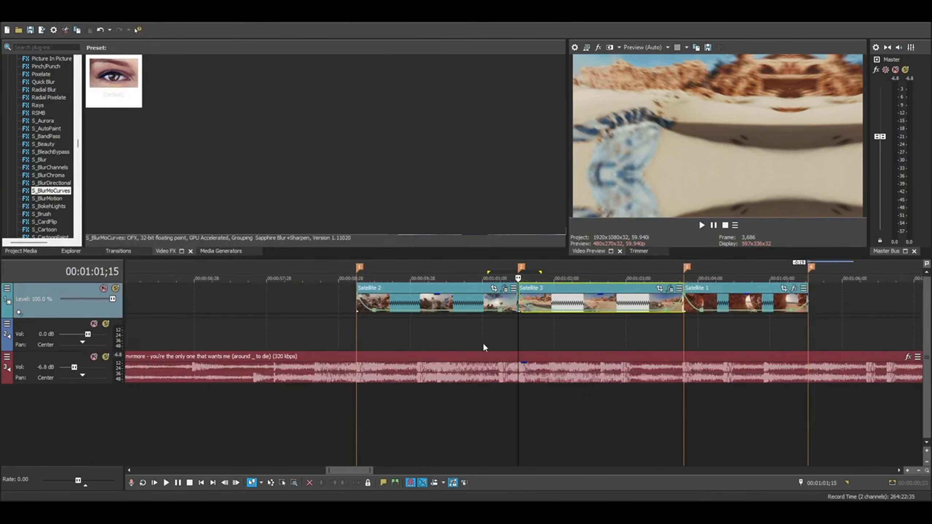
pyautogui.click(477, 331)
pyautogui.press('space')
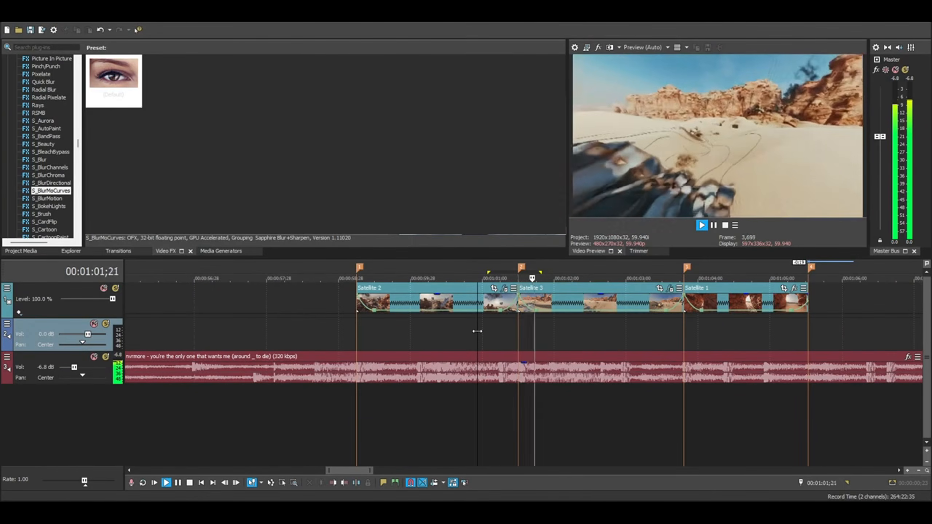
pyautogui.click(477, 331)
pyautogui.press('space')
pyautogui.click(504, 329)
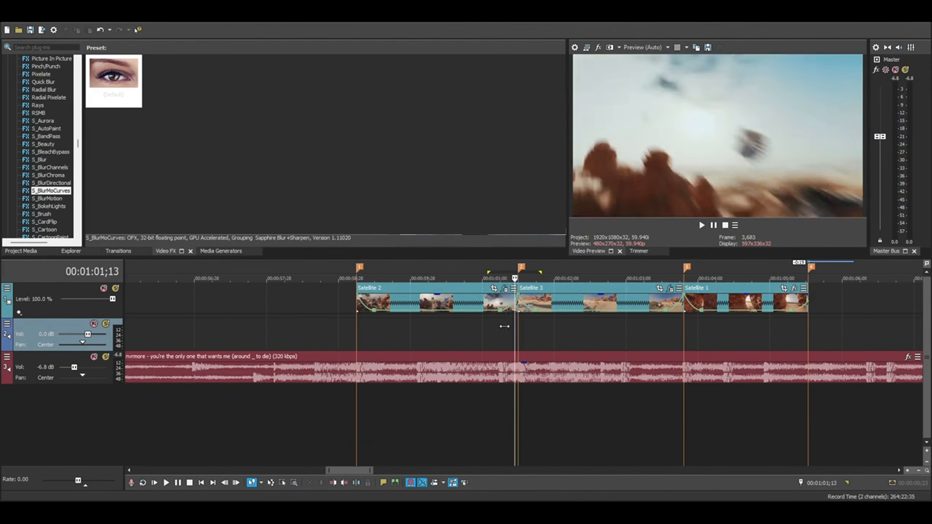
pyautogui.click(482, 333)
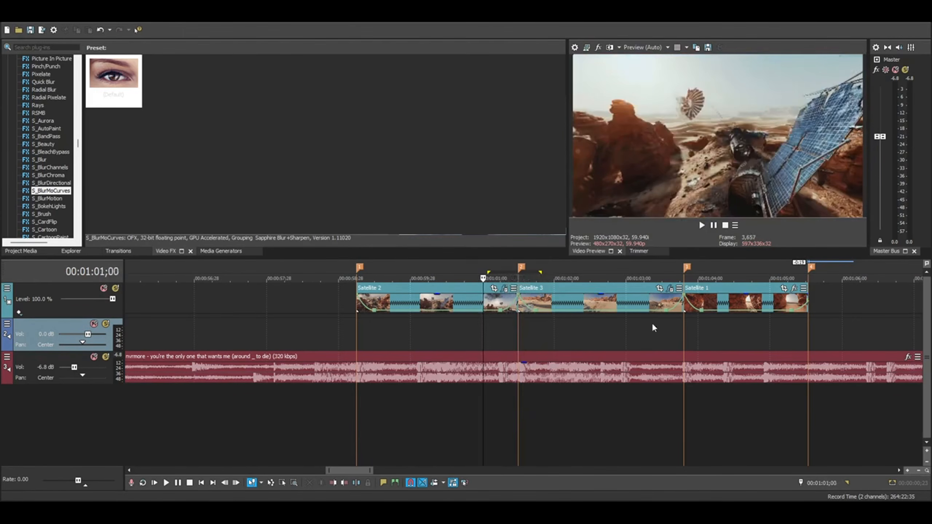
# Open Satellite 3's S_BlurMoCurves settings and step frame by frame around its cut to Satellite 1 to locate the clip's end.
pyautogui.click(654, 302)
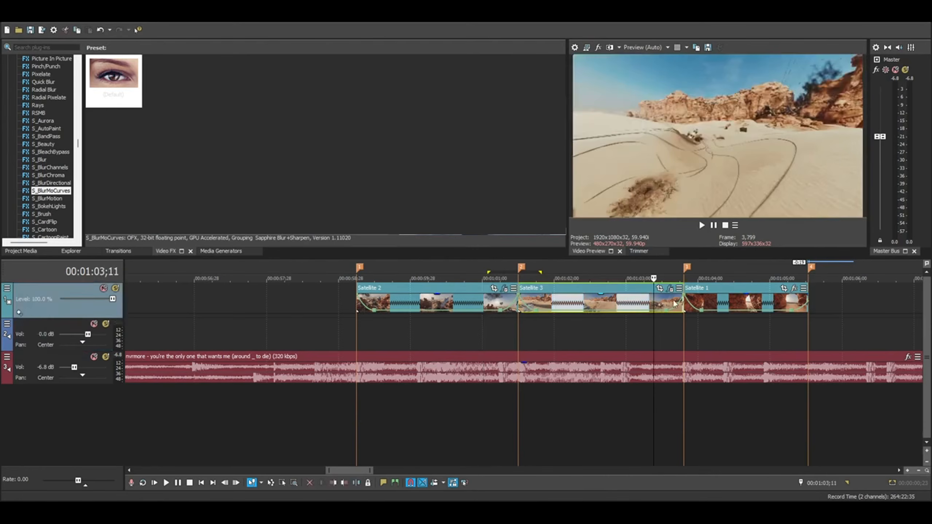
pyautogui.click(641, 302)
pyautogui.click(670, 289)
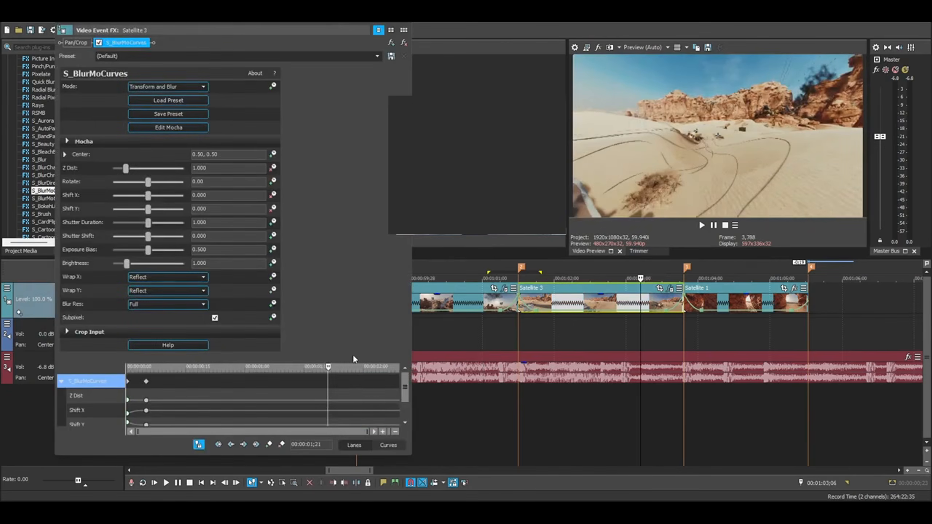
pyautogui.click(653, 319)
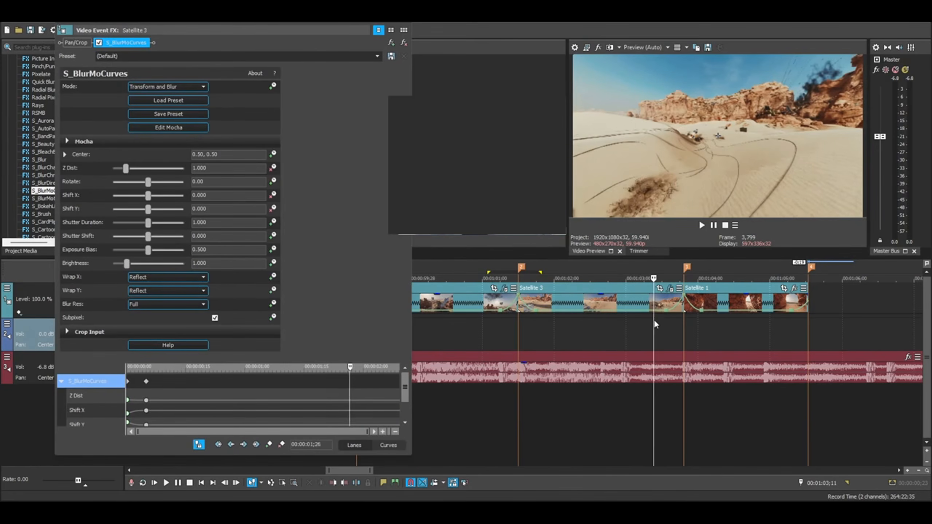
pyautogui.press('Right')
pyautogui.press('Right')
pyautogui.press('Right')
pyautogui.press('Right')
pyautogui.press('Right')
pyautogui.press('Right')
pyautogui.press('Right')
pyautogui.press('Right')
pyautogui.press('Right')
pyautogui.press('Right')
pyautogui.press('Right')
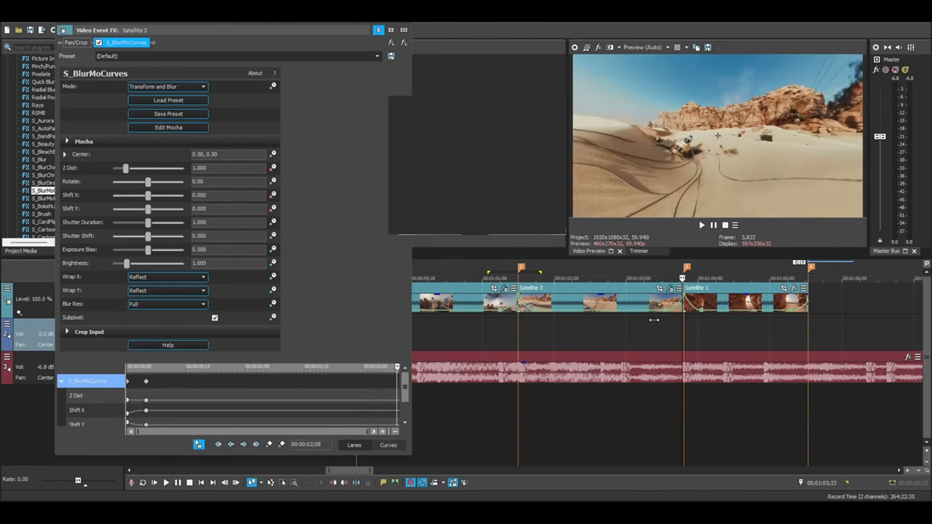
pyautogui.press('Left')
pyautogui.press('Left')
pyautogui.press('Left')
pyautogui.press('Left')
pyautogui.press('Left')
pyautogui.press('Left')
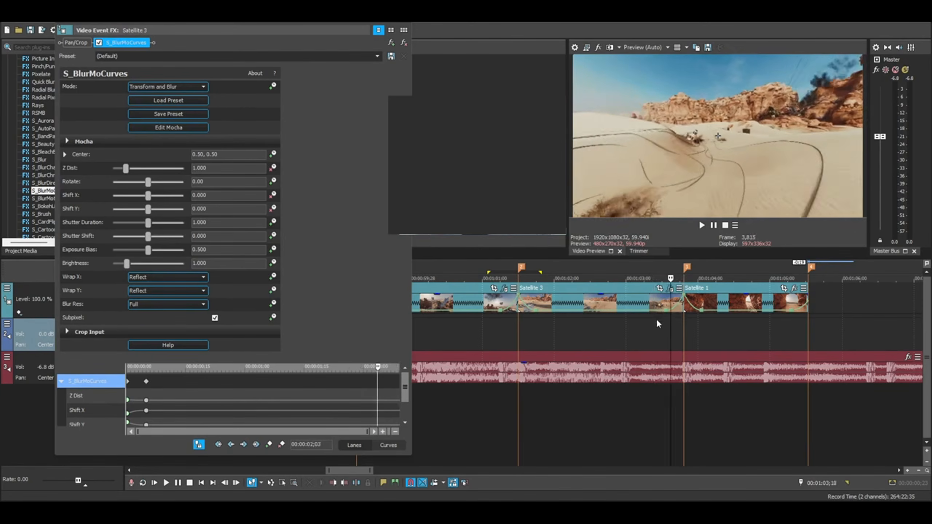
pyautogui.press('Right')
pyautogui.press('Right')
pyautogui.press('Right')
pyautogui.press('Right')
pyautogui.press('Right')
pyautogui.press('Right')
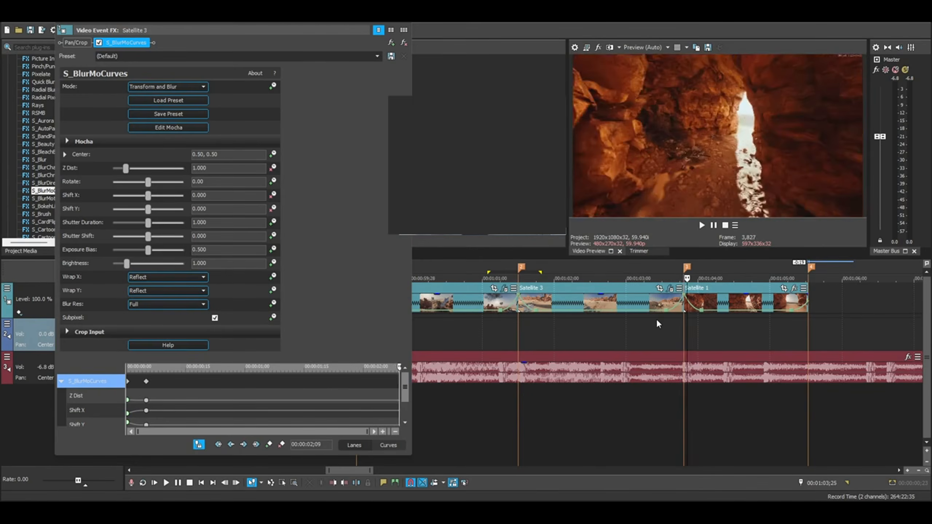
pyautogui.press('Left')
pyautogui.press('Left')
pyautogui.press('Left')
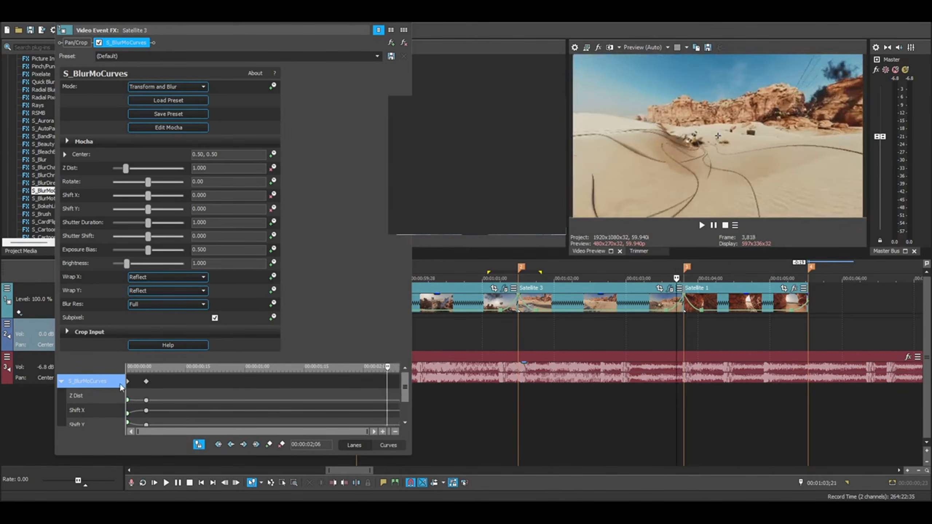
pyautogui.press('Right')
pyautogui.press('Right')
pyautogui.press('Right')
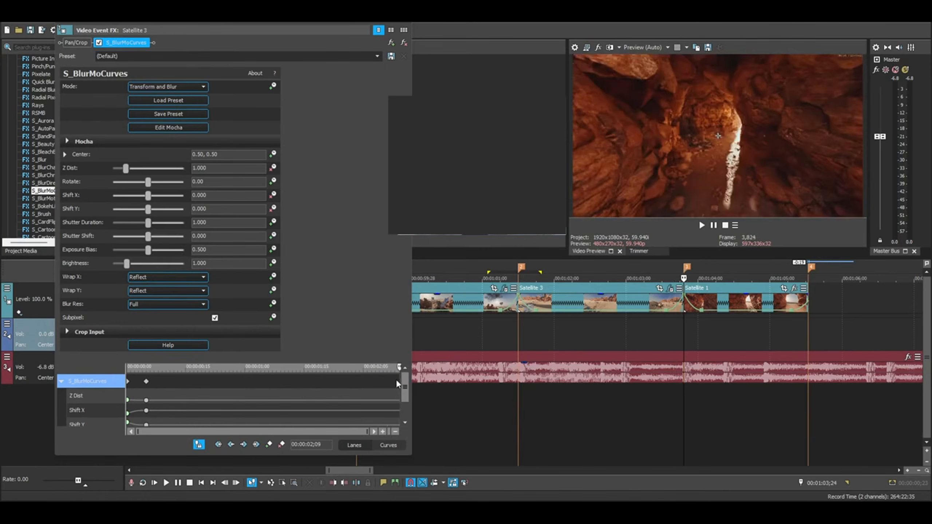
# Add S_BlurMoCurves keyframes in Satellite 3 at 00:00:02;03 and at the clip's end, 00:00:02;09.
pyautogui.press('Left')
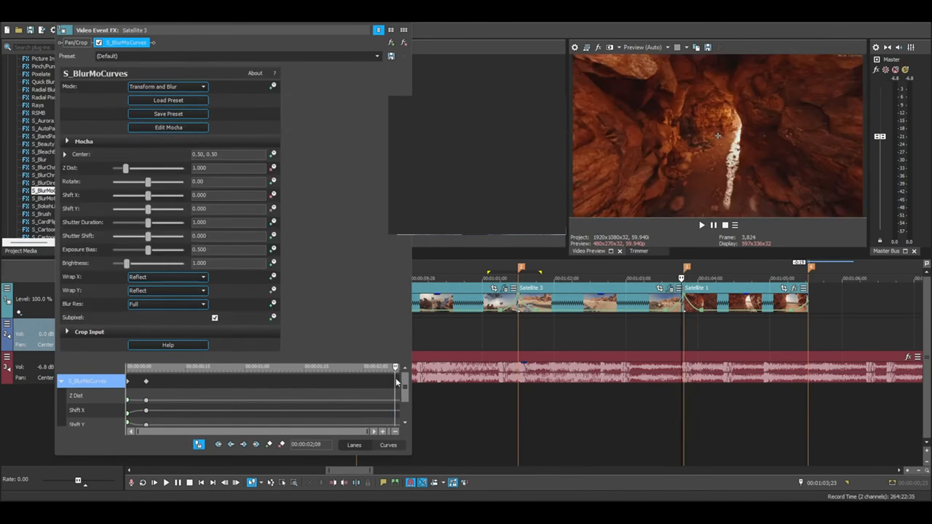
pyautogui.press('Left')
pyautogui.press('Left')
pyautogui.press('Left')
pyautogui.press('Left')
pyautogui.press('Left')
pyautogui.click(269, 444)
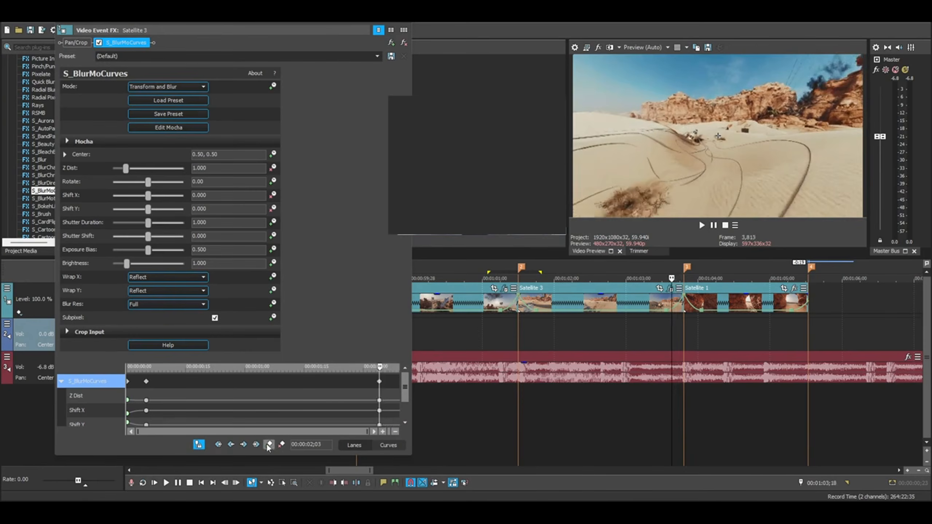
pyautogui.click(393, 379)
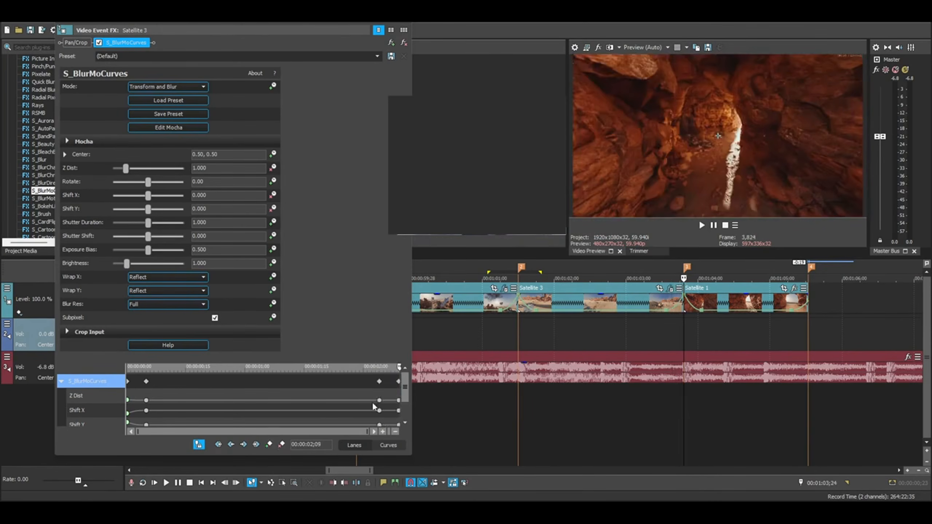
pyautogui.scroll(5, 374, 406)
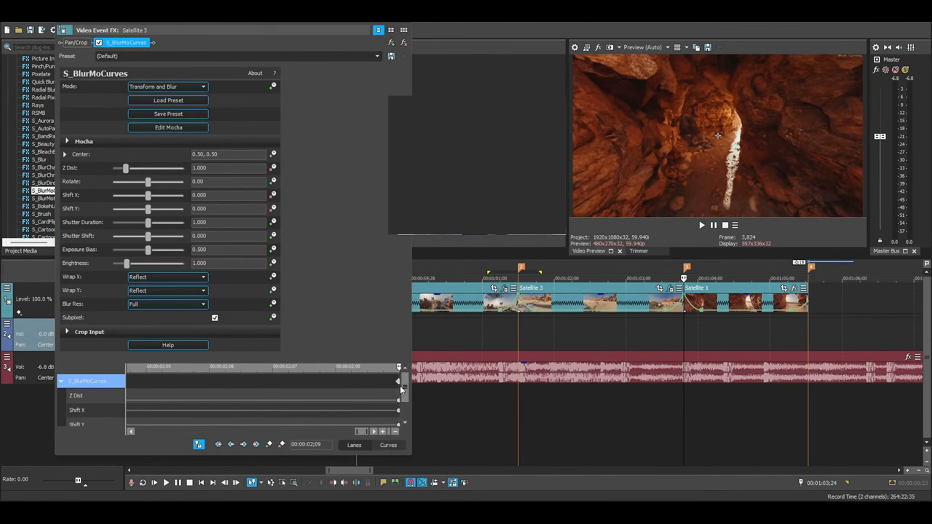
pyautogui.scroll(-3, 386, 391)
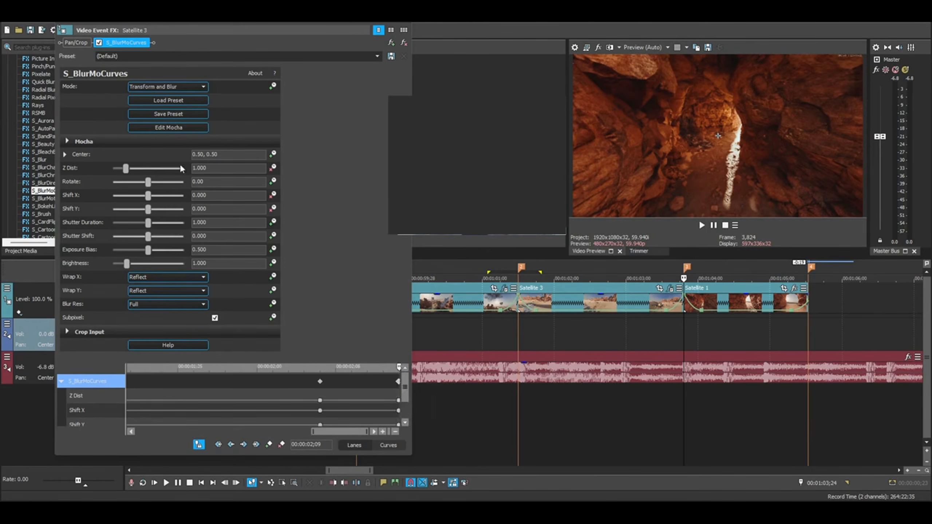
# Lower Z Dist to about 0.567 at Satellite 3's end keyframe and apply Slow Fade to the Z Dist keyframe at 00:00:02;03.
pyautogui.moveTo(127, 168); pyautogui.dragTo(123, 168)
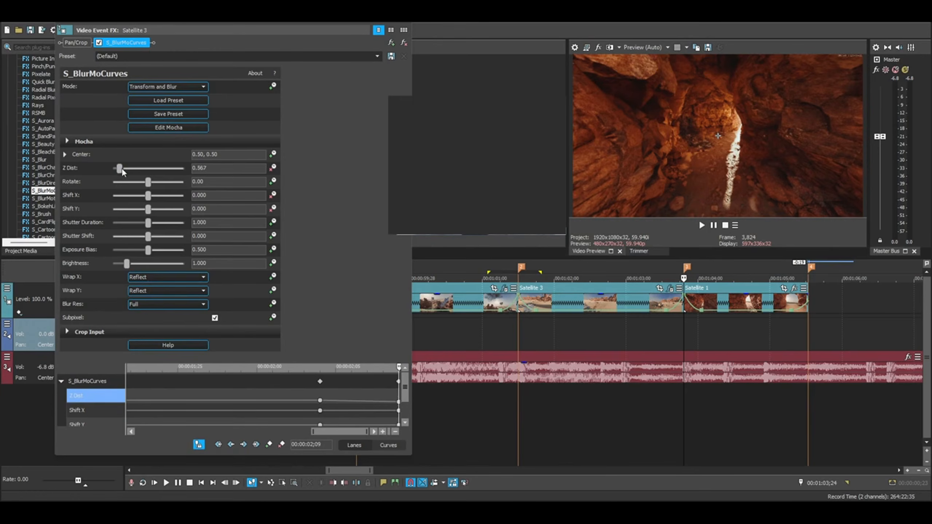
pyautogui.rightClick(319, 399)
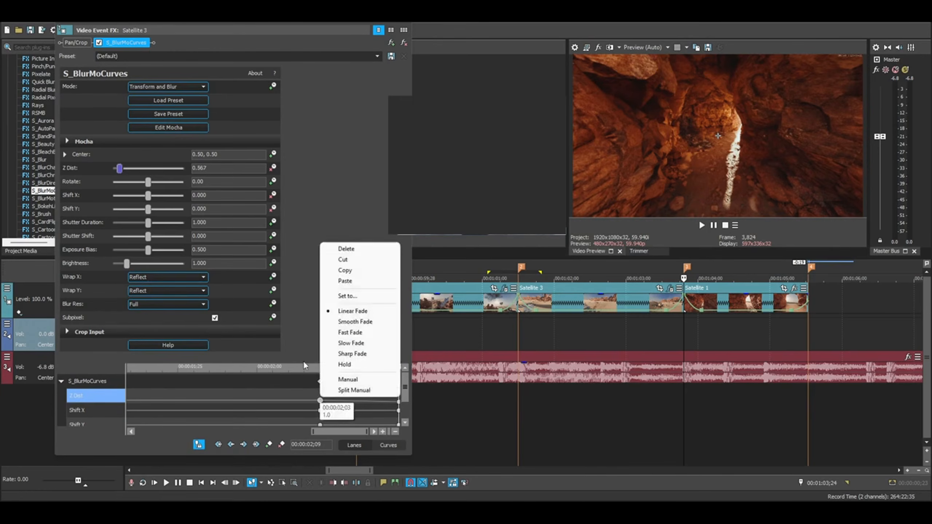
pyautogui.click(353, 343)
# Close the effect settings, then play and step through the cut from Satellite 3 to Satellite 1.
pyautogui.scroll(-3, 310, 411)
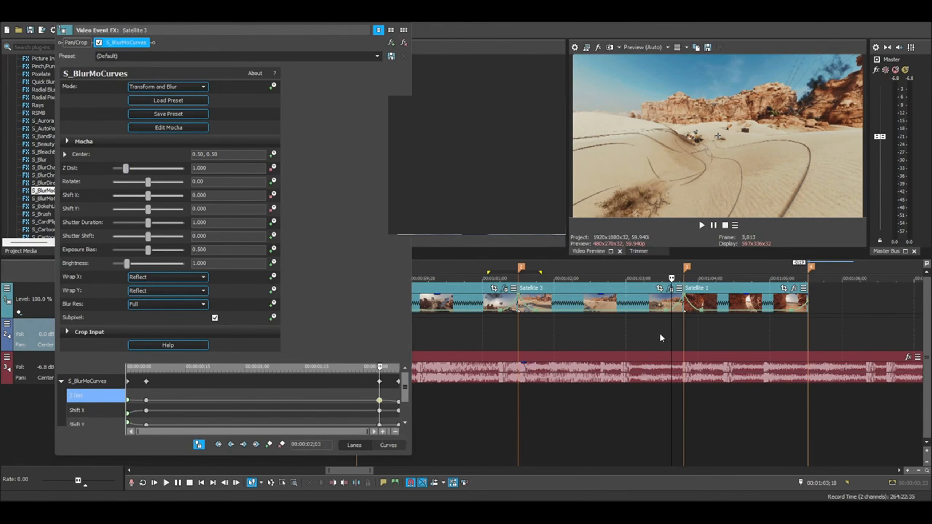
pyautogui.press('Escape')
pyautogui.click(651, 323)
pyautogui.press('space')
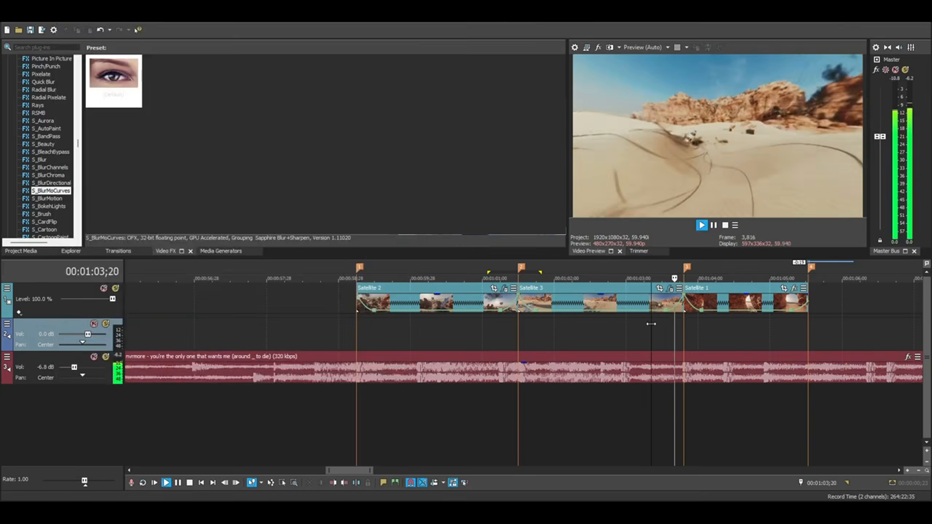
pyautogui.press('space')
pyautogui.press('Right')
pyautogui.press('Right')
pyautogui.press('Right')
pyautogui.press('Right')
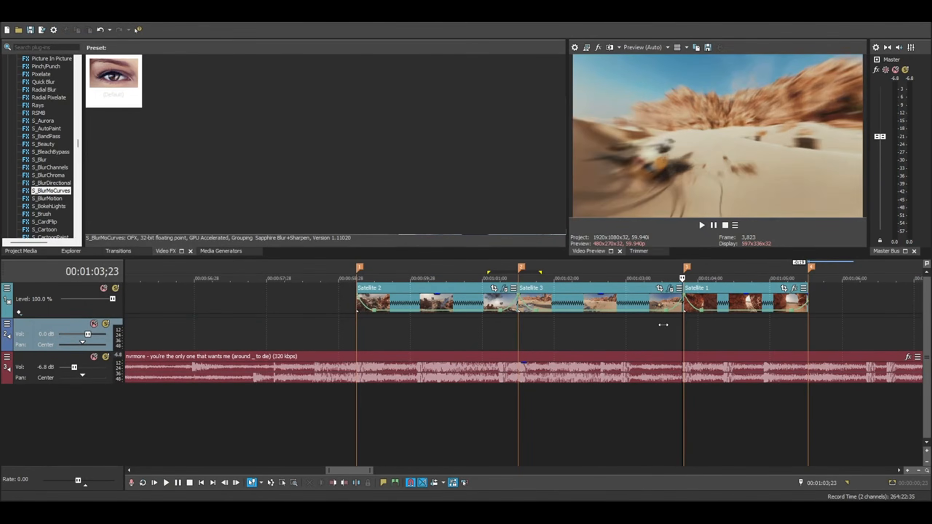
pyautogui.press('Right')
pyautogui.press('Right')
pyautogui.press('Right')
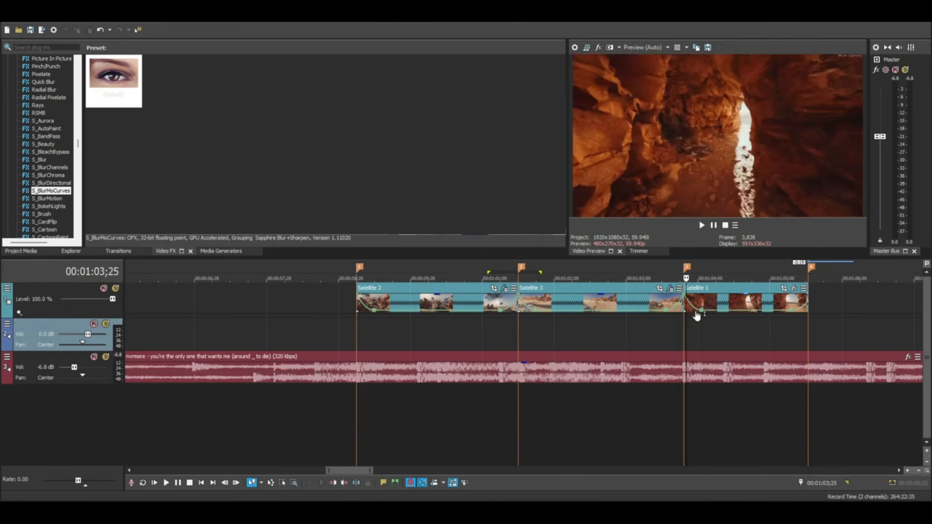
# Apply the default S_BlurMoCurves preset to the Satellite 1 clip.
pyautogui.click(673, 319)
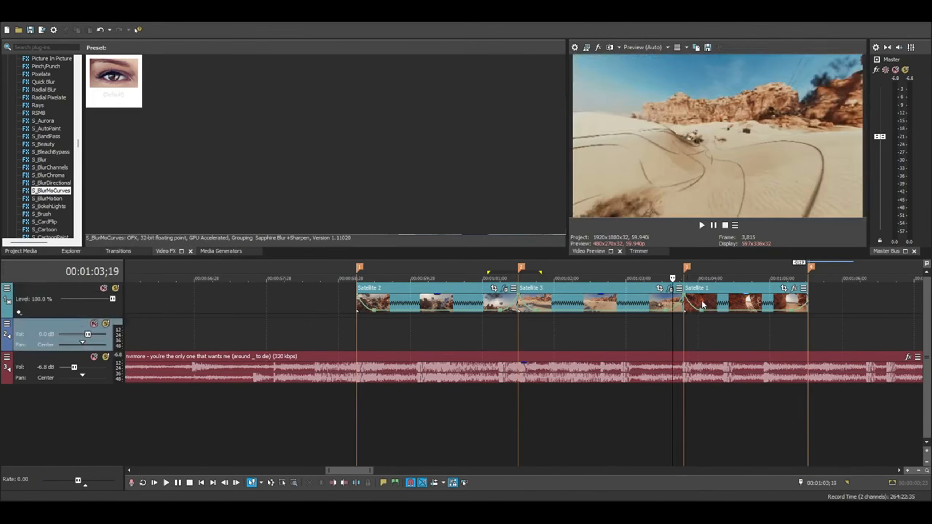
pyautogui.click(702, 301)
pyautogui.moveTo(123, 95); pyautogui.dragTo(737, 303)
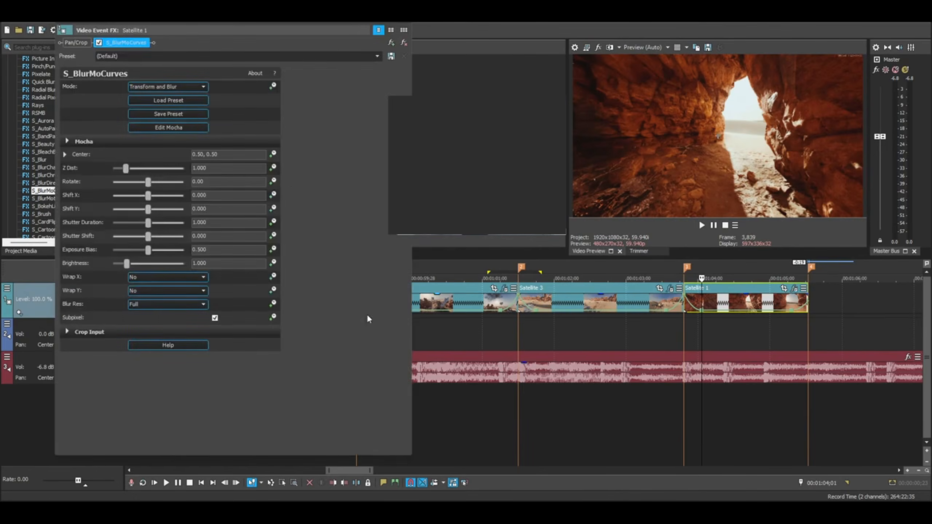
# Set Wrap X and Wrap Y to Reflect in Satellite 1's S_BlurMoCurves and enable keyframe animation for Z Dist.
pyautogui.click(167, 277)
pyautogui.click(167, 292)
pyautogui.click(167, 291)
pyautogui.click(168, 306)
pyautogui.click(273, 168)
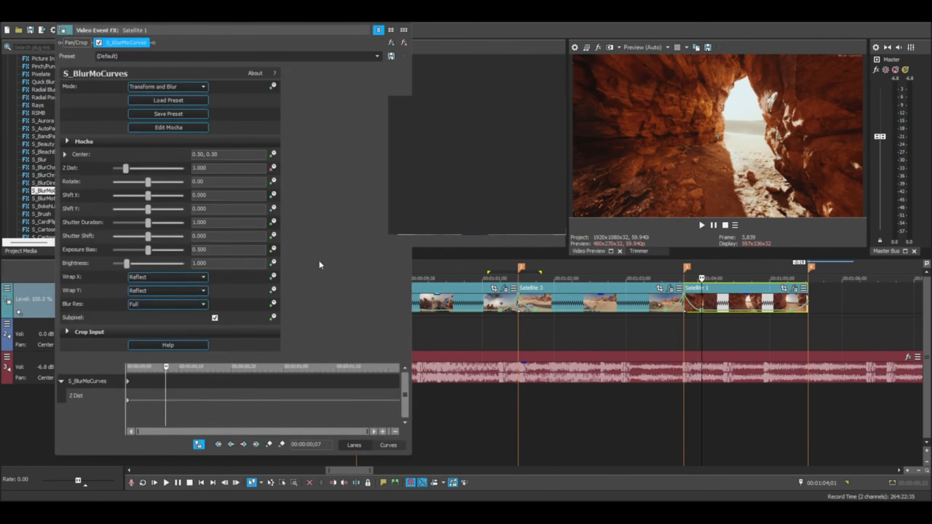
# Preview the cut from Satellite 3 to Satellite 1, then add a Z Dist keyframe a few frames after Satellite 1's start.
pyautogui.click(130, 401)
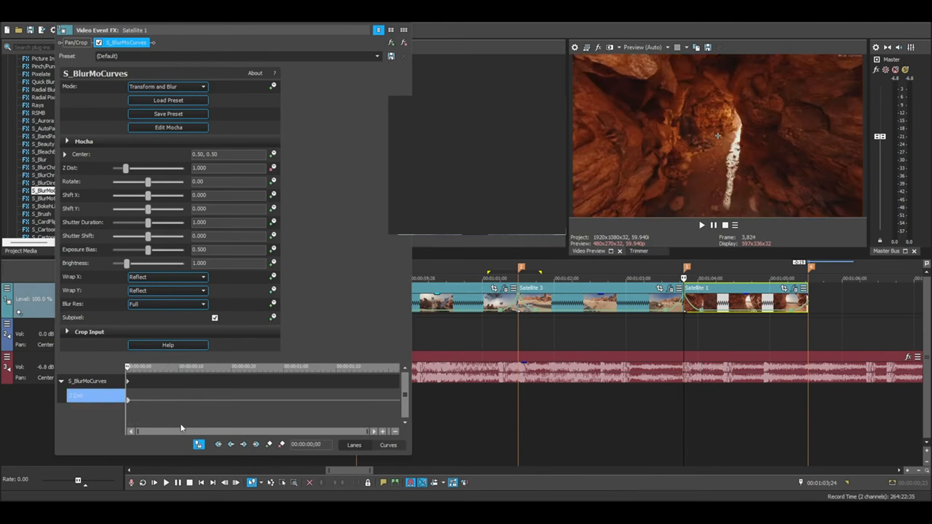
pyautogui.click(670, 326)
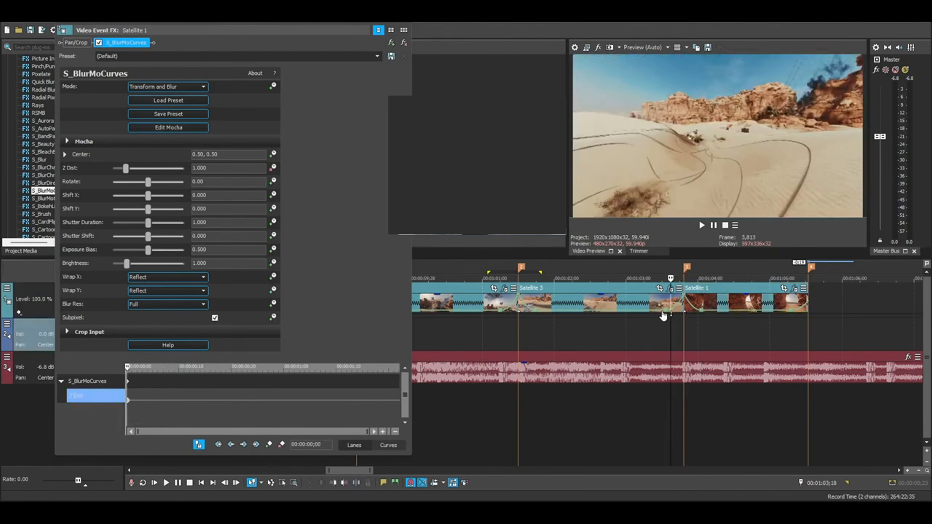
pyautogui.press('space')
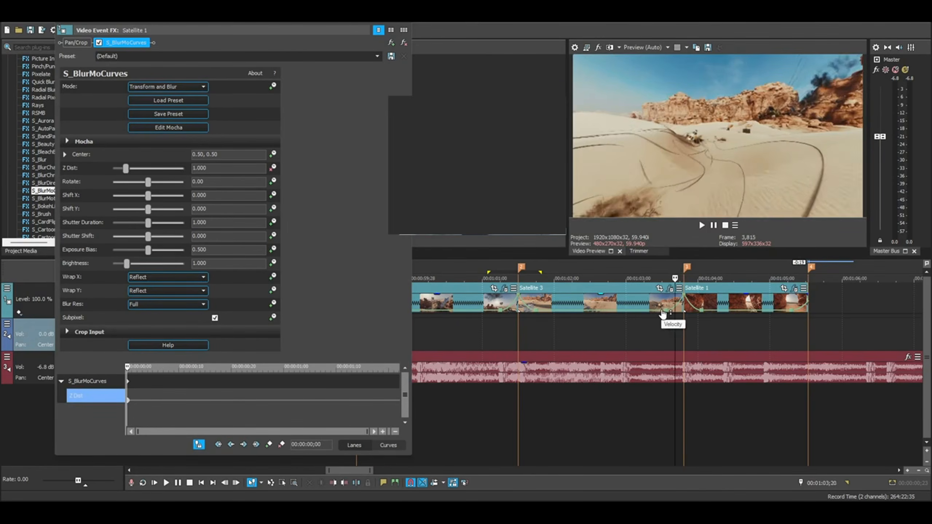
pyautogui.click(685, 323)
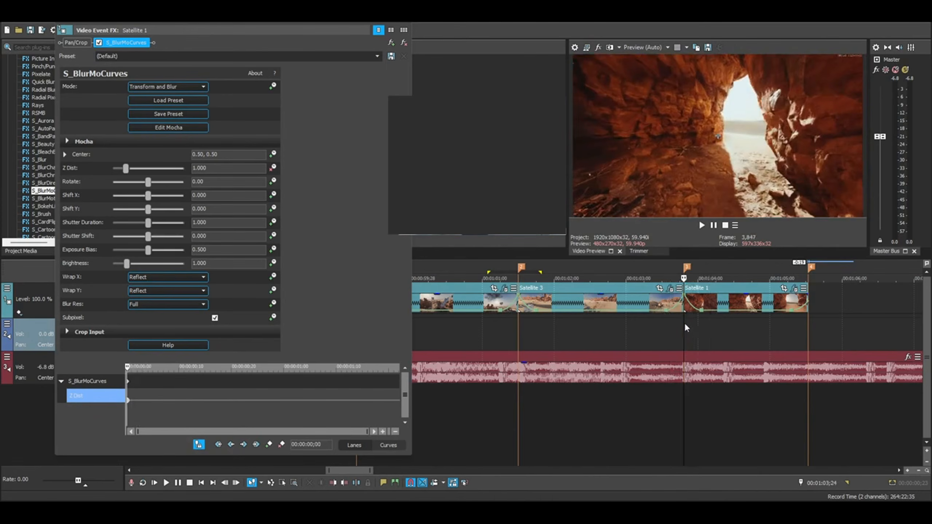
pyautogui.scroll(3, 128, 401)
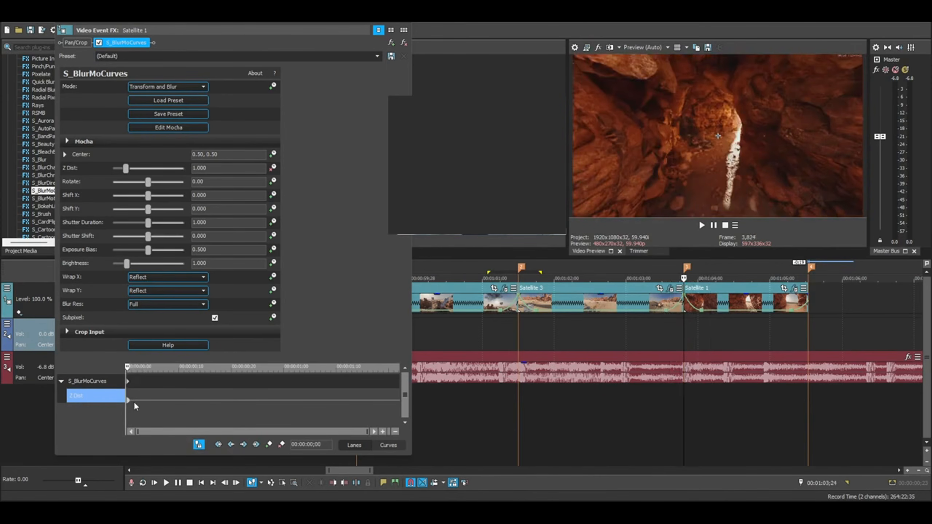
pyautogui.press('Right')
pyautogui.press('space')
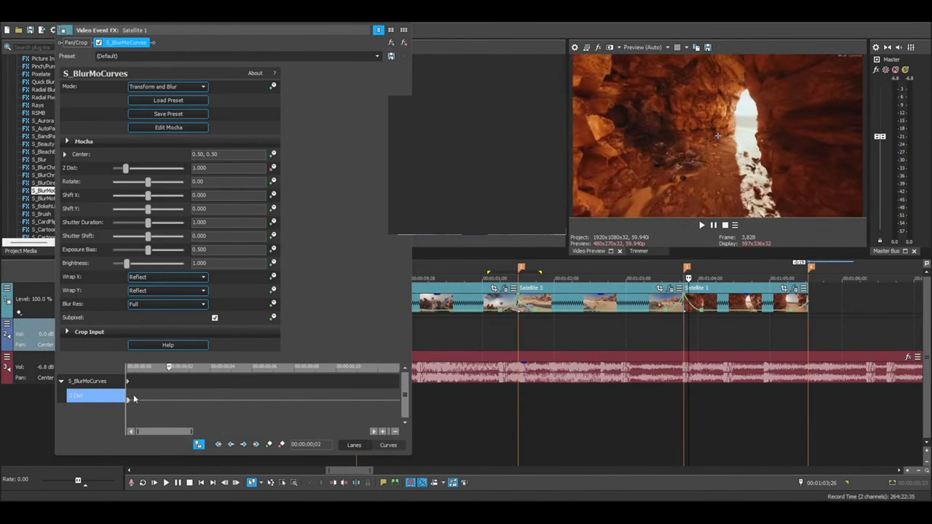
pyautogui.moveTo(128, 384); pyautogui.dragTo(231, 384)
pyautogui.click(137, 380)
pyautogui.click(269, 444)
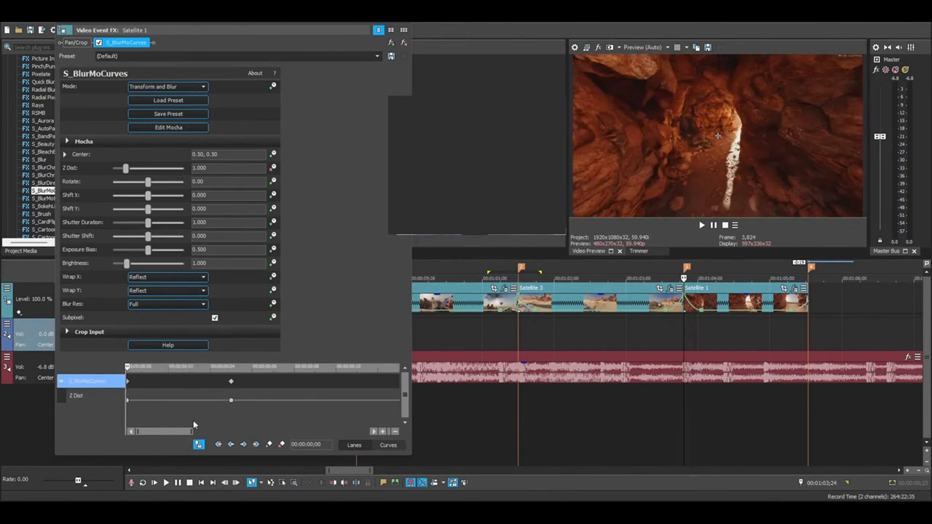
# Set Z Dist to about 1.200 at Satellite 1's first keyframe and close the effect settings.
pyautogui.click(231, 382)
pyautogui.click(127, 383)
pyautogui.moveTo(128, 169); pyautogui.dragTo(131, 177)
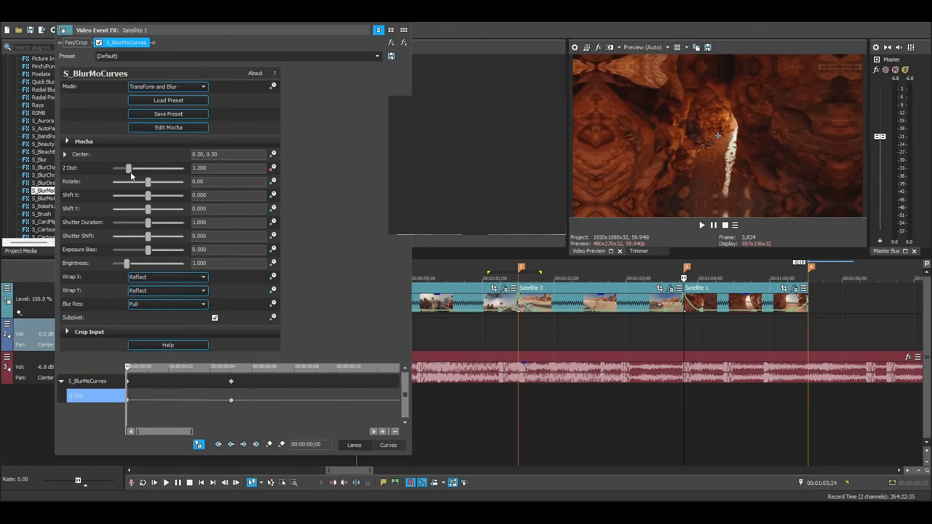
pyautogui.click(414, 24)
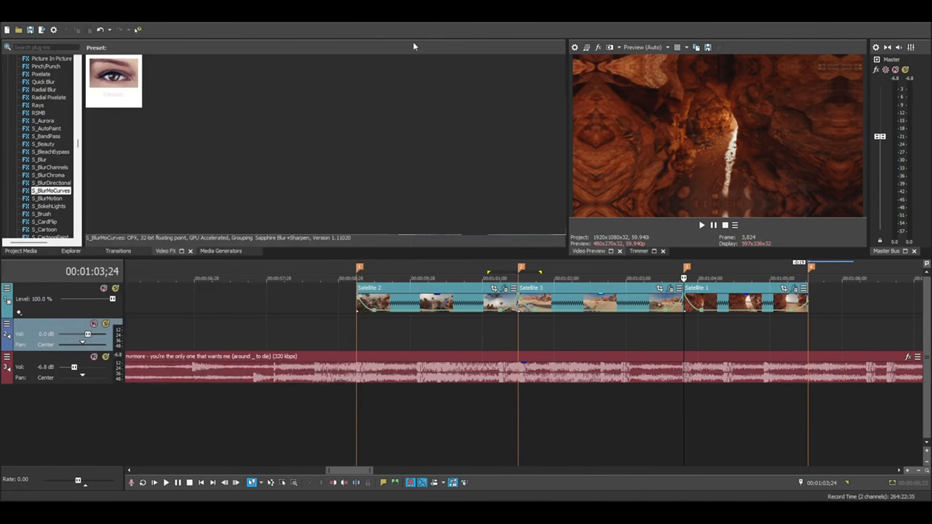
# Play through the Satellite clips to check the transitions and place the playhead inside Satellite 2 at 00:01:00;21.
pyautogui.scroll(-2, 440, 338)
pyautogui.moveTo(265, 274); pyautogui.dragTo(649, 273)
pyautogui.press('space')
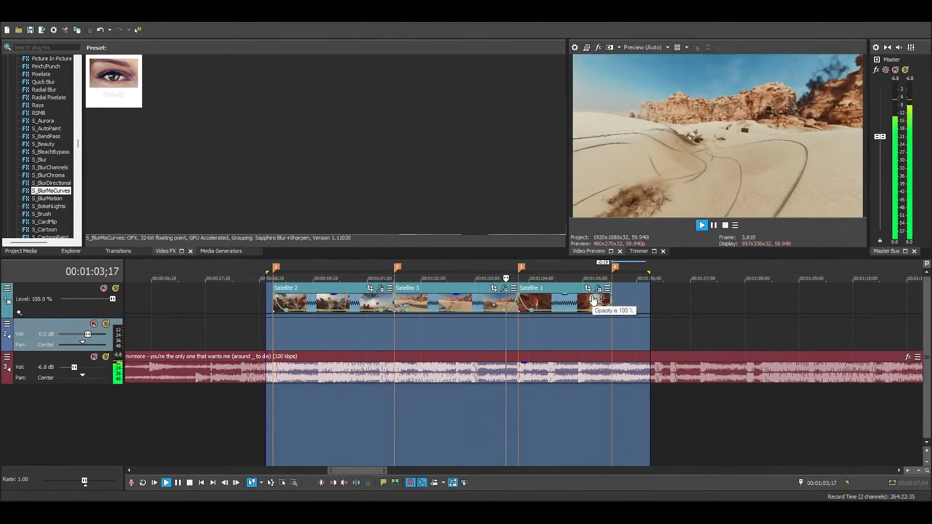
pyautogui.click(504, 323)
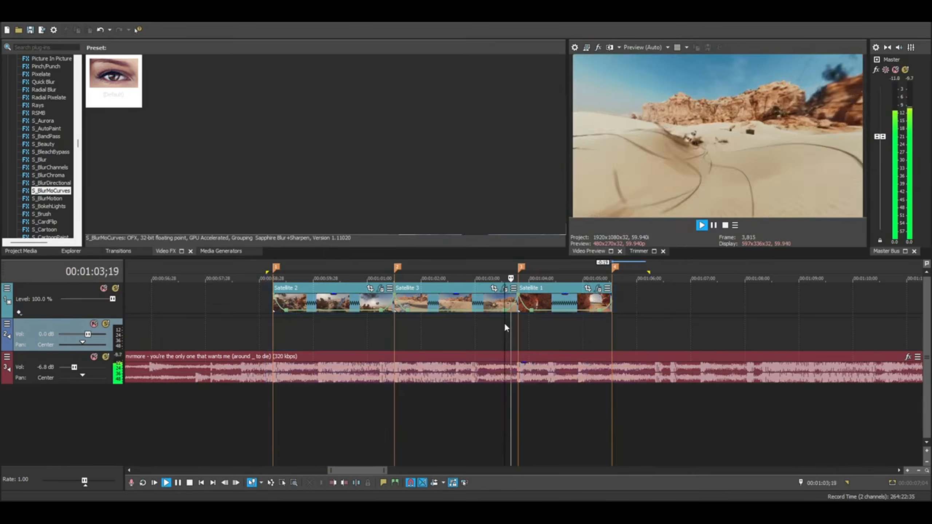
pyautogui.press('space')
pyautogui.scroll(1, 507, 321)
pyautogui.press('space')
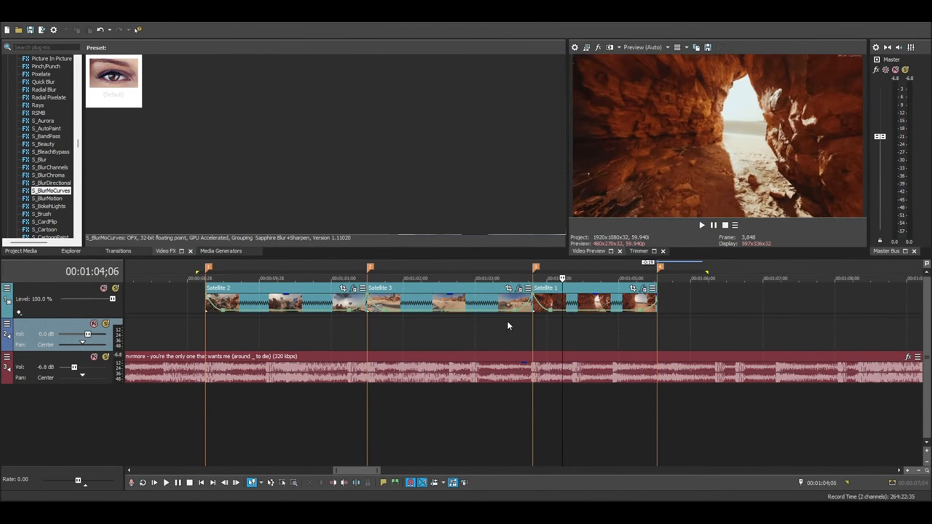
pyautogui.click(311, 335)
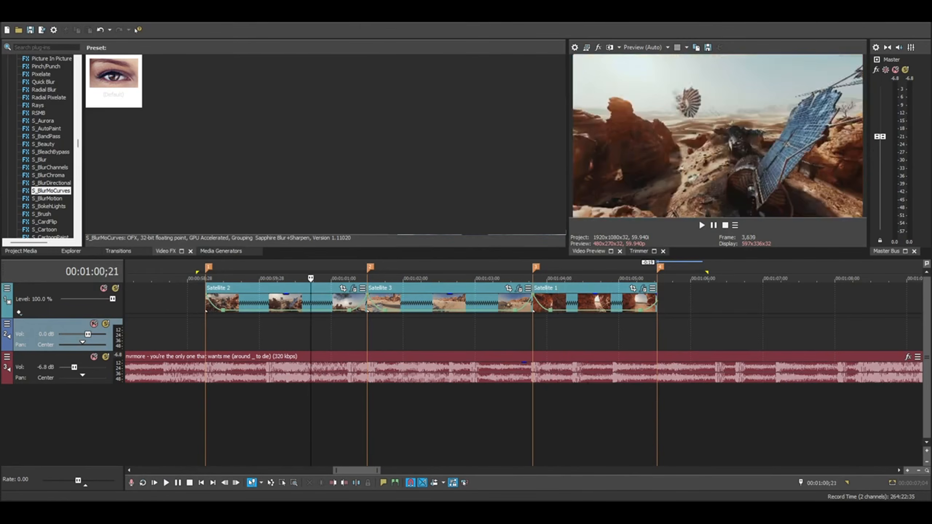
# Find BCC Lens Blur OBS in the video effects and apply its default preset to the whole video track 1.
pyautogui.scroll(-1, 49, 201)
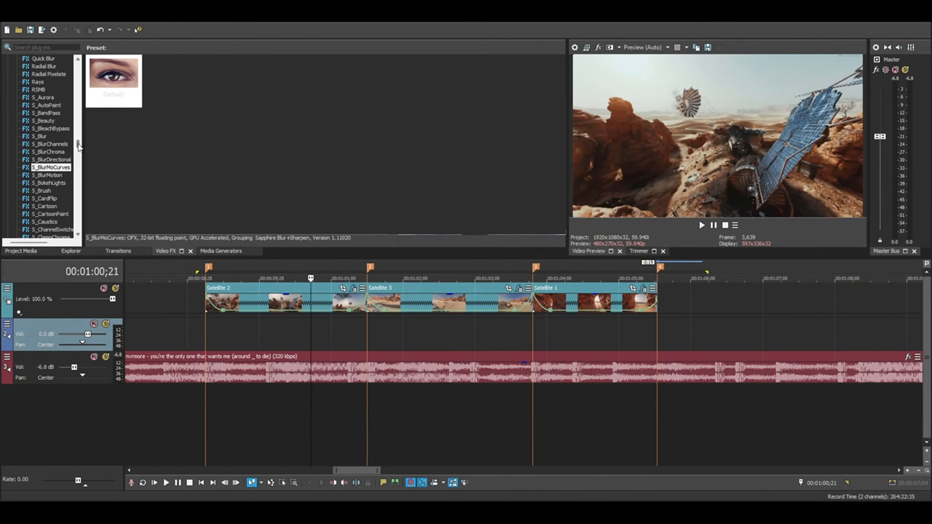
pyautogui.moveTo(78, 145); pyautogui.dragTo(95, 90)
pyautogui.scroll(-2, 55, 205)
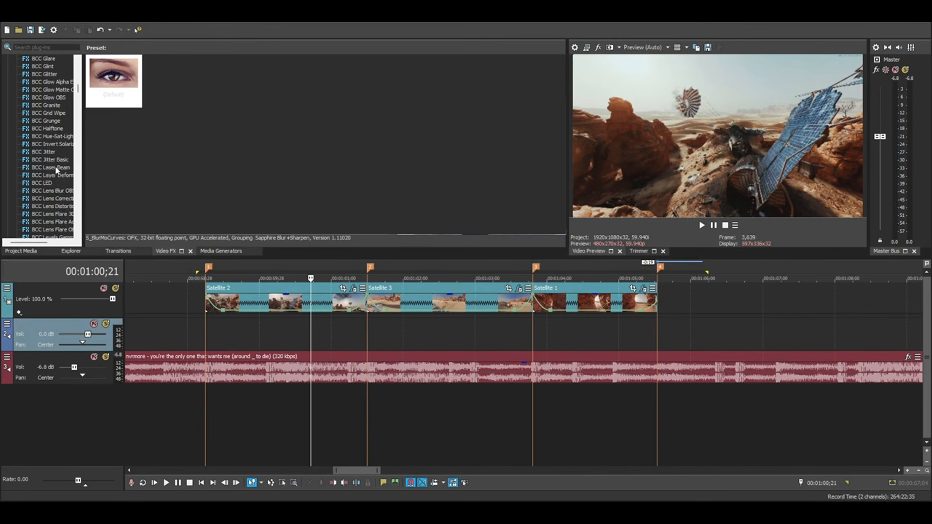
pyautogui.click(67, 190)
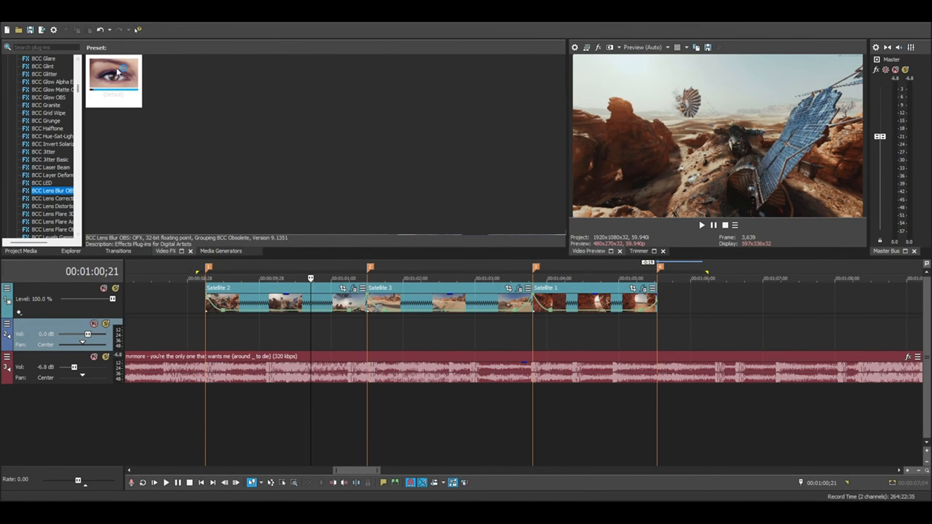
pyautogui.moveTo(114, 79); pyautogui.dragTo(195, 281)
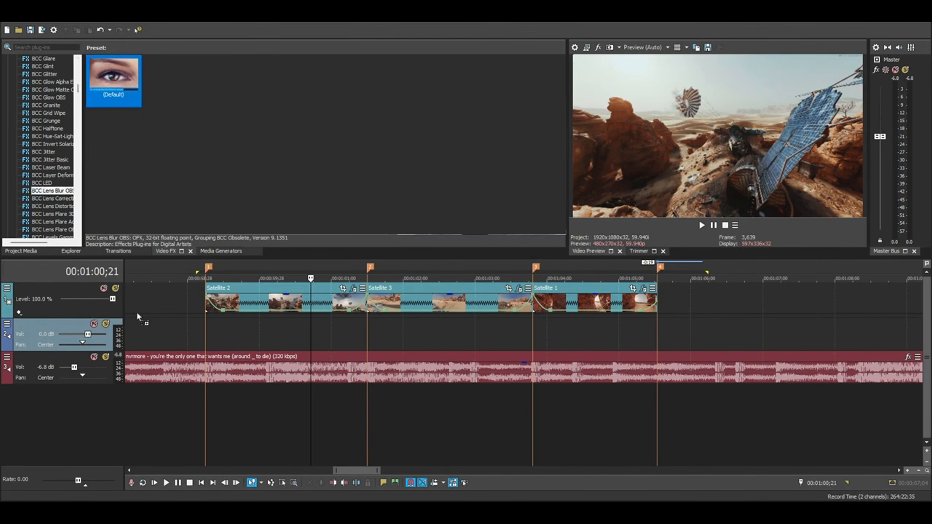
pyautogui.moveTo(77, 309); pyautogui.dragTo(76, 309)
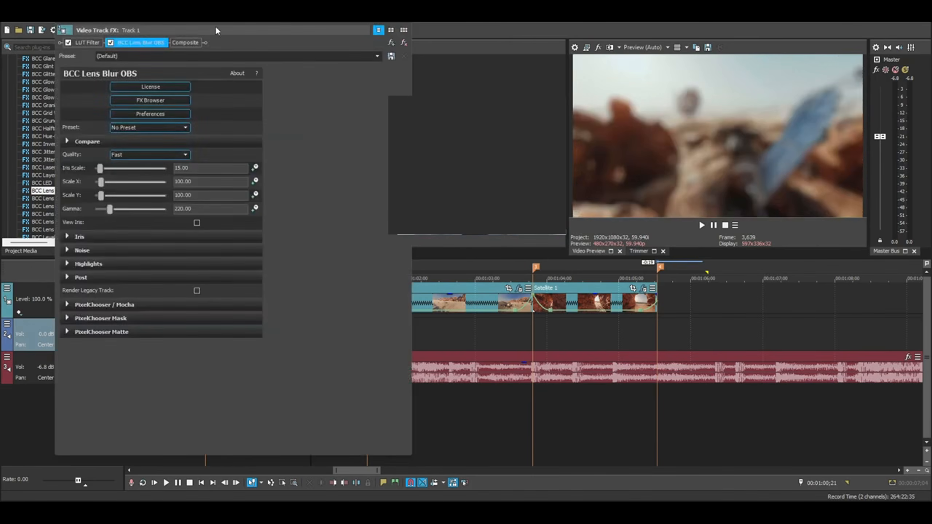
# Set the track's BCC Lens Blur OBS Iris Scale to 0.00 and enable keyframe animation for it.
pyautogui.moveTo(215, 30); pyautogui.dragTo(135, 30)
pyautogui.moveTo(55, 36); pyautogui.dragTo(488, 44)
pyautogui.click(186, 72)
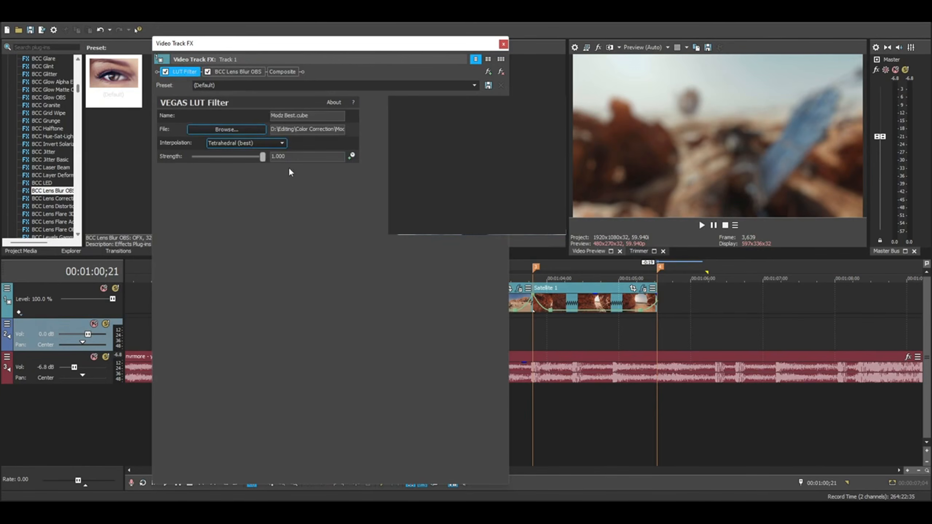
pyautogui.click(250, 71)
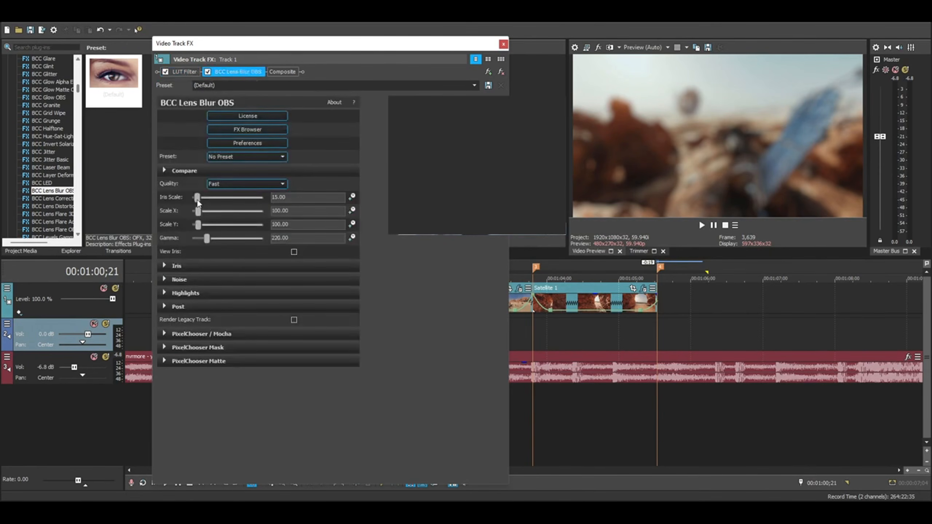
pyautogui.moveTo(197, 201)
pyautogui.mouseDown()
pyautogui.moveTo(225, 202)
pyautogui.moveTo(192, 201)
pyautogui.moveTo(204, 202)
pyautogui.mouseUp()
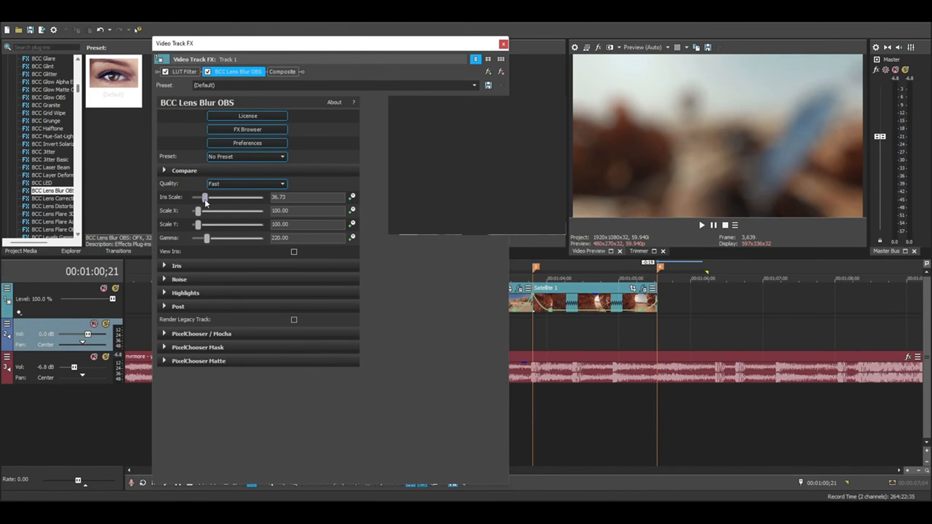
pyautogui.moveTo(204, 199); pyautogui.dragTo(112, 196)
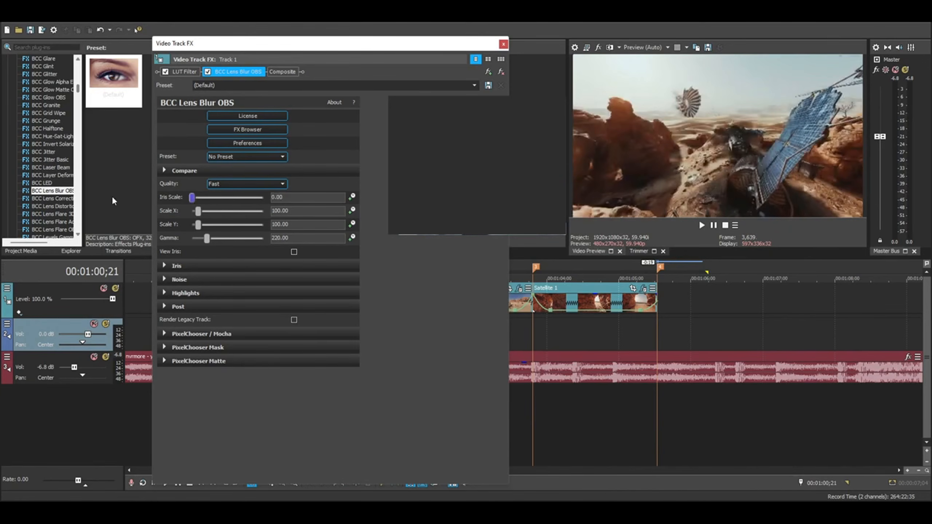
pyautogui.click(353, 197)
# Add a BCC Lens Blur OBS keyframe at the cut from Satellite 2 to Satellite 3, at 00:01:01;15.
pyautogui.moveTo(311, 49); pyautogui.dragTo(133, 34)
pyautogui.moveTo(218, 38); pyautogui.dragTo(193, 35)
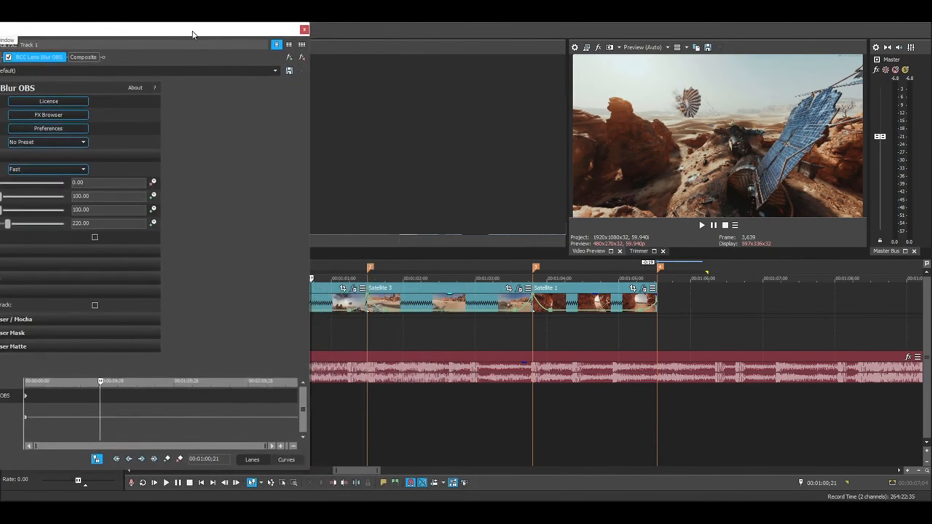
pyautogui.click(369, 328)
pyautogui.scroll(-4, 392, 329)
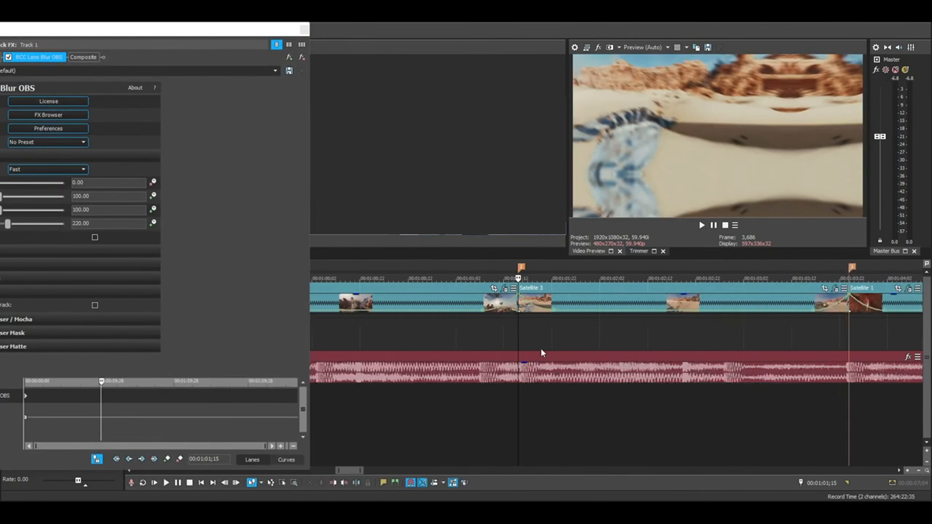
pyautogui.scroll(2, 510, 340)
pyautogui.scroll(-2, 512, 336)
pyautogui.scroll(3, 516, 330)
pyautogui.moveTo(148, 29); pyautogui.dragTo(240, 28)
pyautogui.click(258, 458)
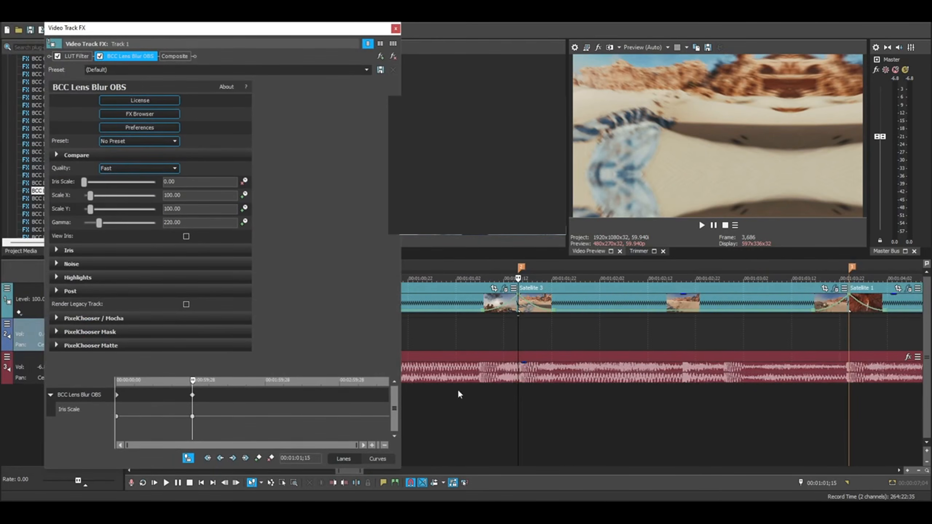
# Add Iris Scale keyframes on either side of the Satellite 2 to Satellite 3 cut, at 00:01:01;10 and 00:01:01;19.
pyautogui.click(517, 330)
pyautogui.press('Left')
pyautogui.press('Left')
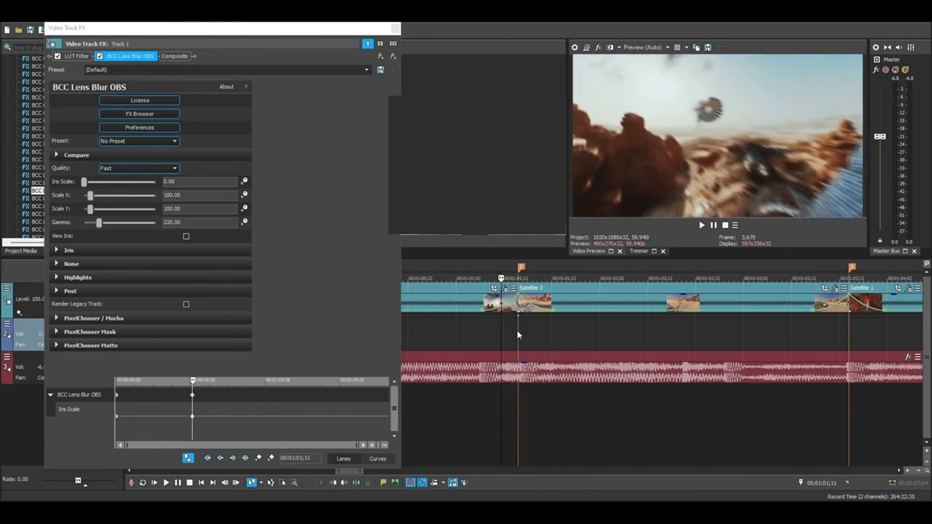
pyautogui.click(258, 458)
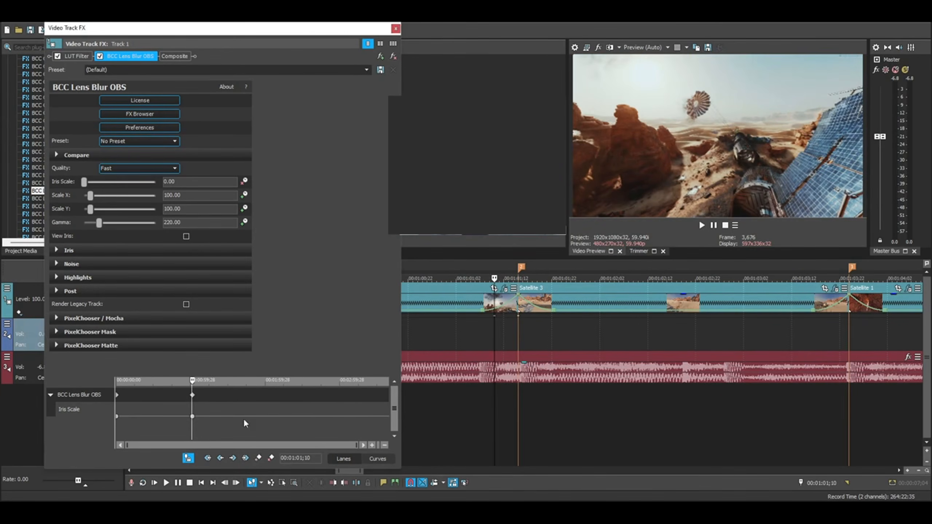
pyautogui.scroll(3, 244, 419)
pyautogui.click(519, 330)
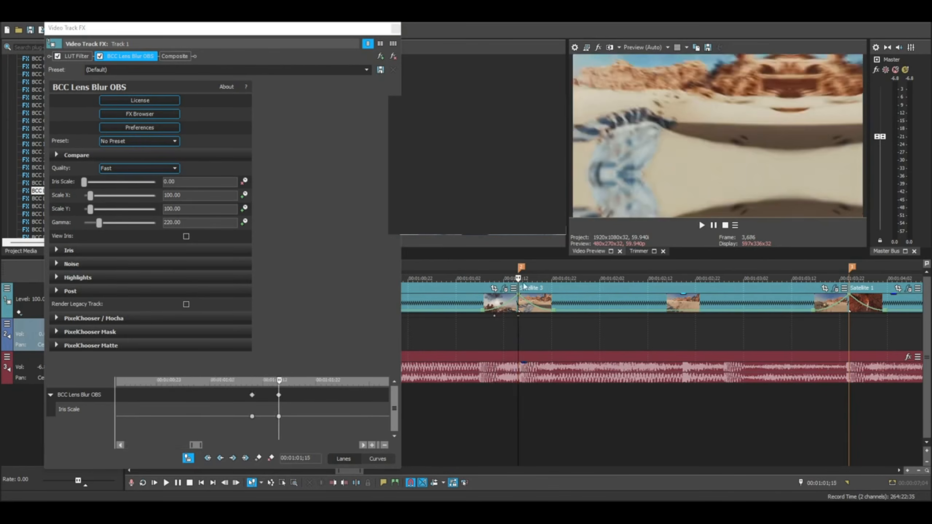
pyautogui.scroll(3, 518, 365)
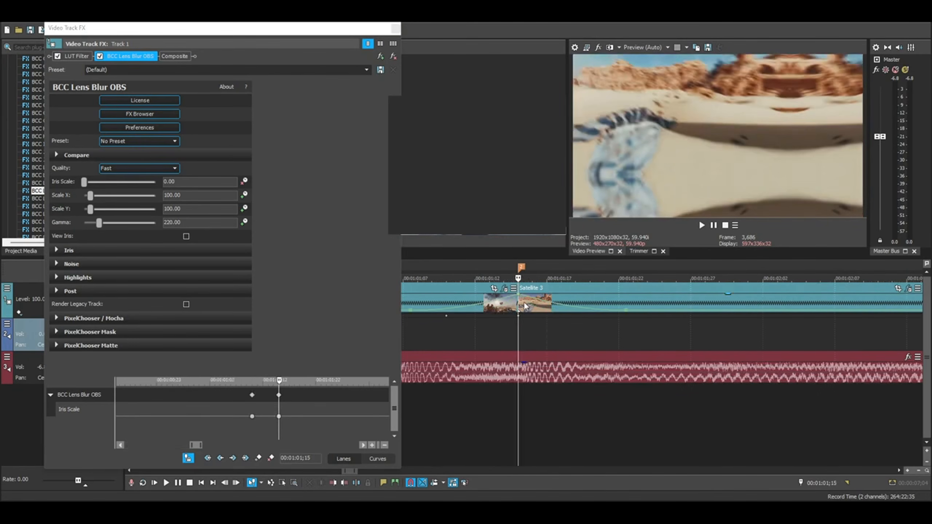
pyautogui.press('space')
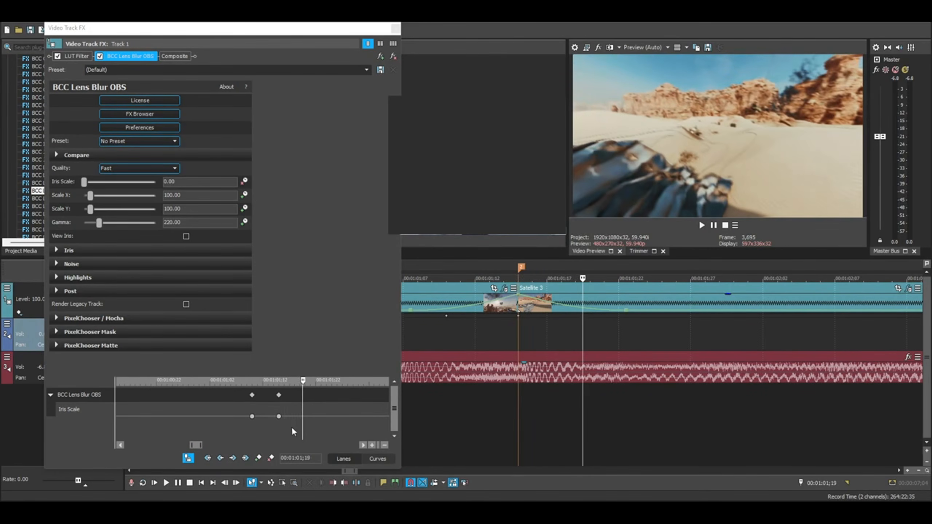
pyautogui.click(259, 458)
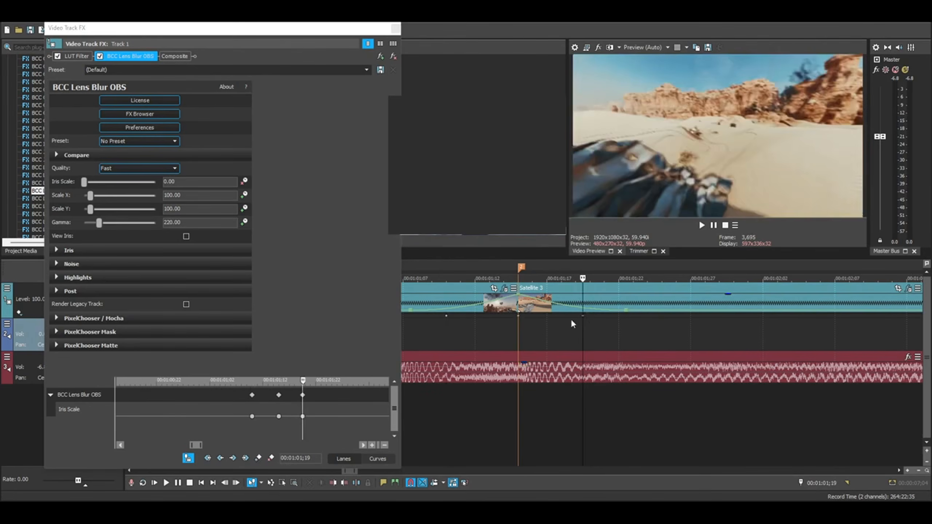
# Raise Iris Scale to about 17.69 at the middle keyframe on the cut, at 00:01:01;15.
pyautogui.click(521, 321)
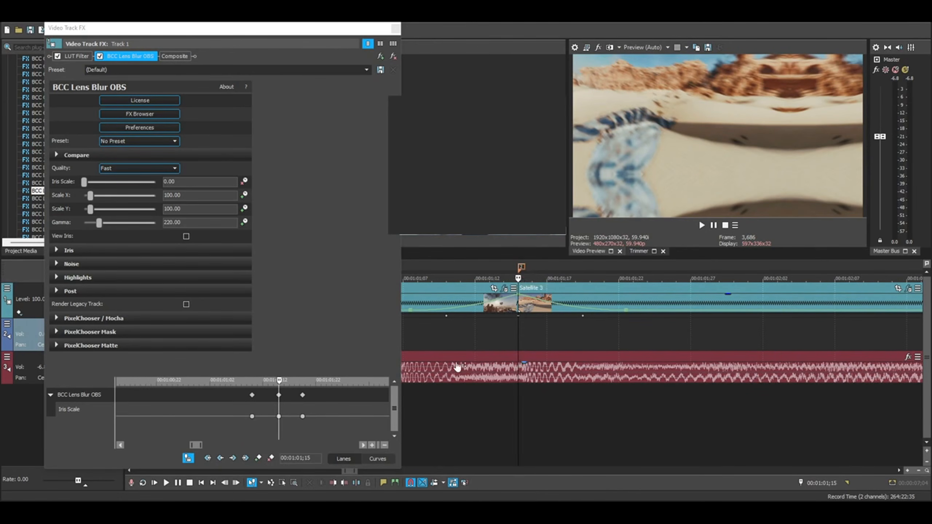
pyautogui.click(279, 416)
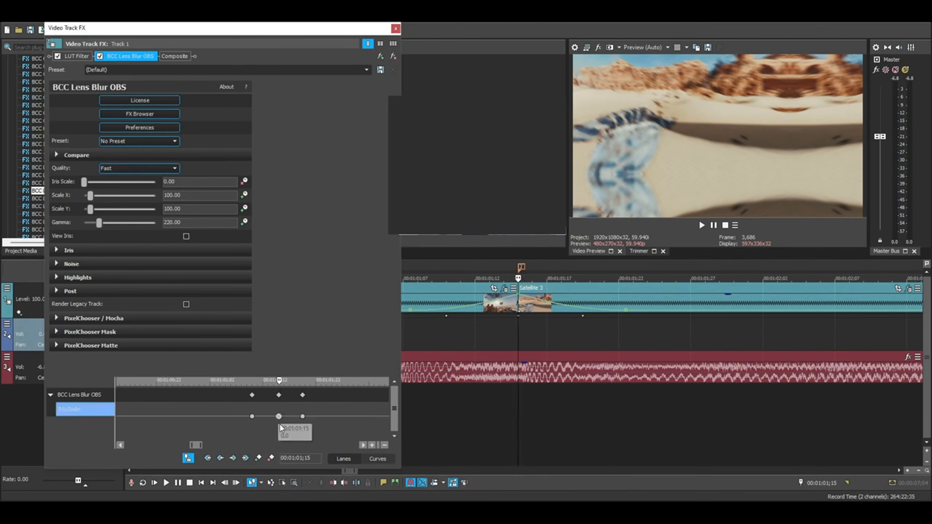
pyautogui.moveTo(84, 183); pyautogui.dragTo(91, 185)
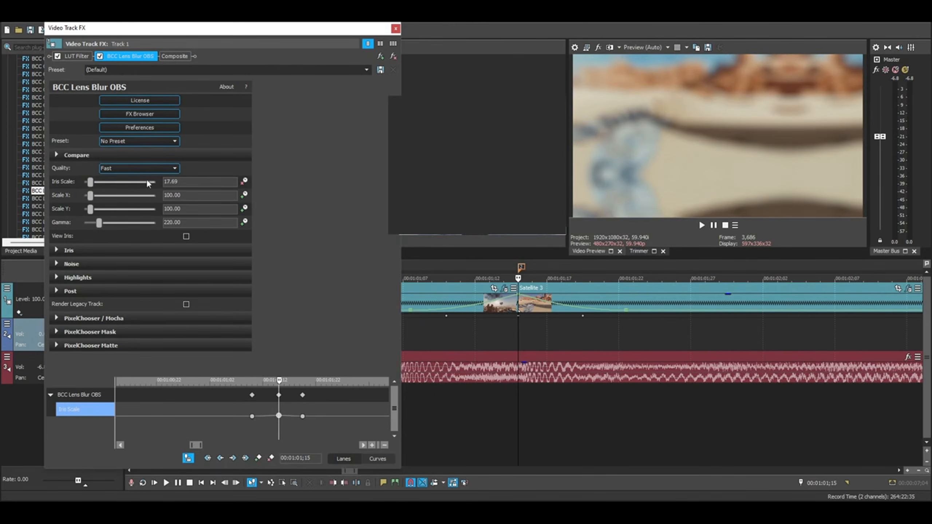
# Set the Iris Scale keyframe at 00:01:01;10 to Slow Fade and the one at 00:01:01;15 to Fast Fade.
pyautogui.click(252, 417)
pyautogui.rightClick(226, 415)
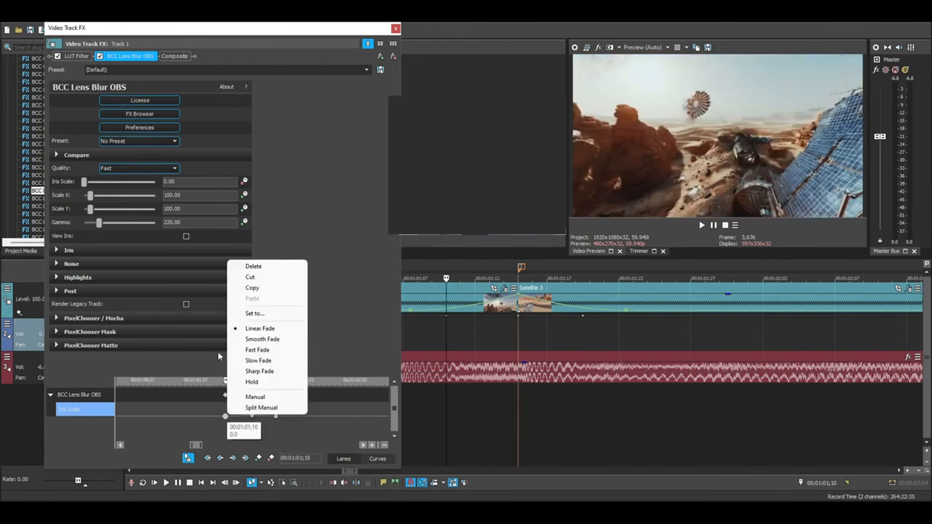
pyautogui.click(257, 361)
pyautogui.click(252, 416)
pyautogui.rightClick(252, 417)
pyautogui.click(278, 352)
# Play back the Satellite 2 to Satellite 3 cut to review the eased lens blur pulse.
pyautogui.scroll(-4, 578, 316)
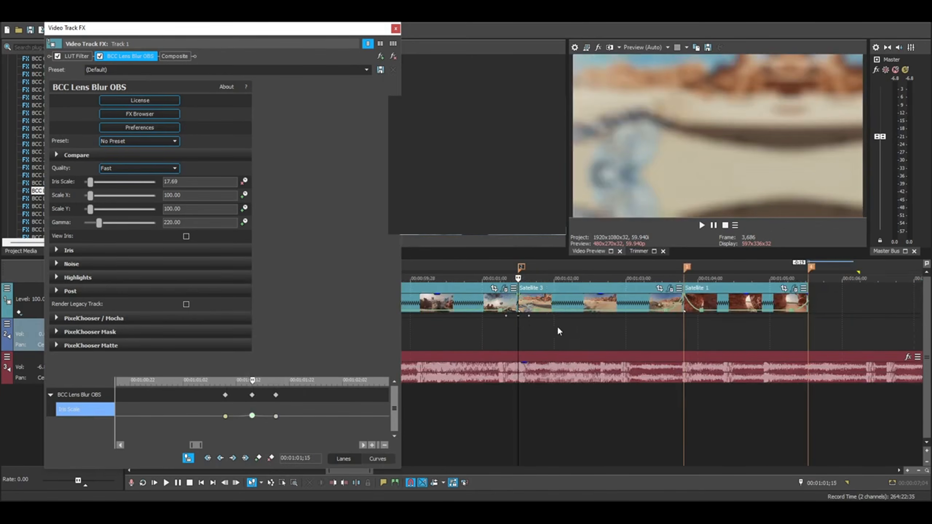
pyautogui.click(494, 322)
pyautogui.press('space')
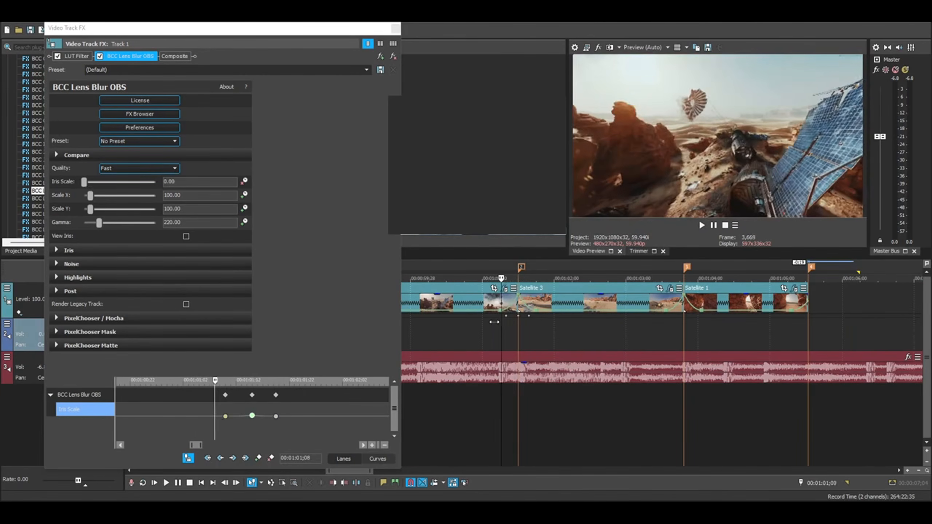
pyautogui.click(486, 323)
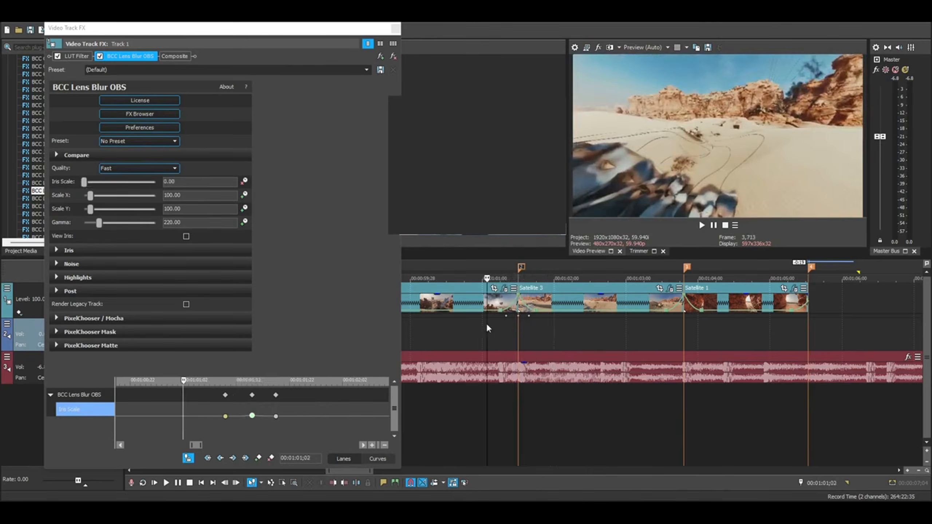
pyautogui.press('space')
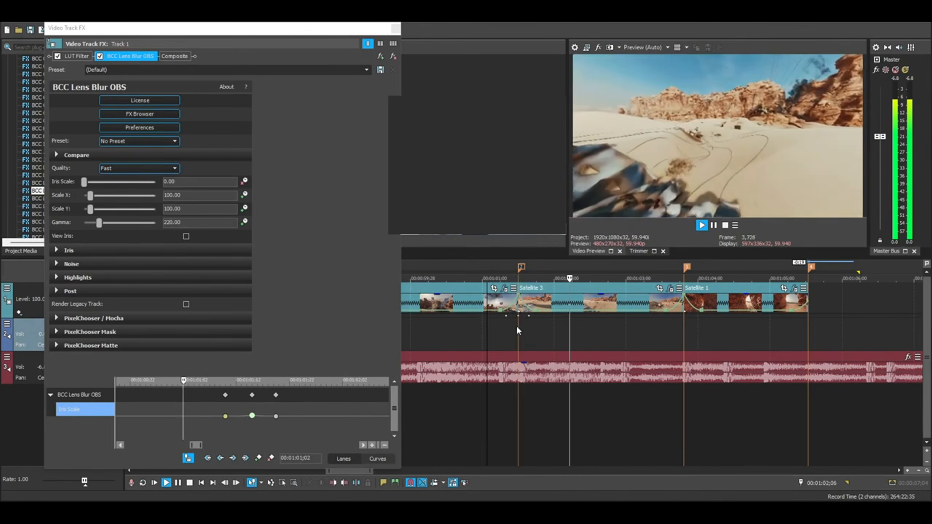
pyautogui.press('Return')
pyautogui.click(535, 336)
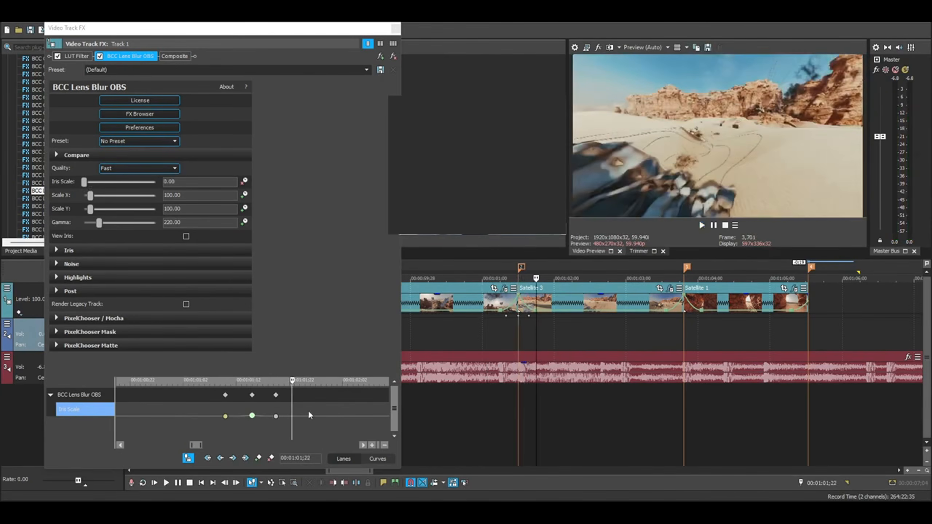
# Copy the three BCC Lens Blur OBS keyframes from 00:01:01;10 through 00:01:01;19.
pyautogui.click(219, 416)
pyautogui.click(225, 394)
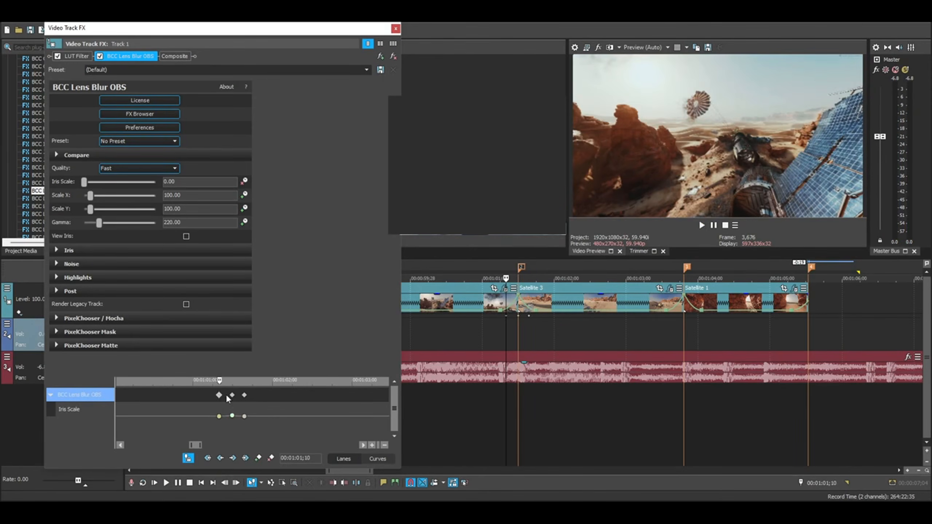
pyautogui.moveTo(233, 407)
pyautogui.click(244, 395)
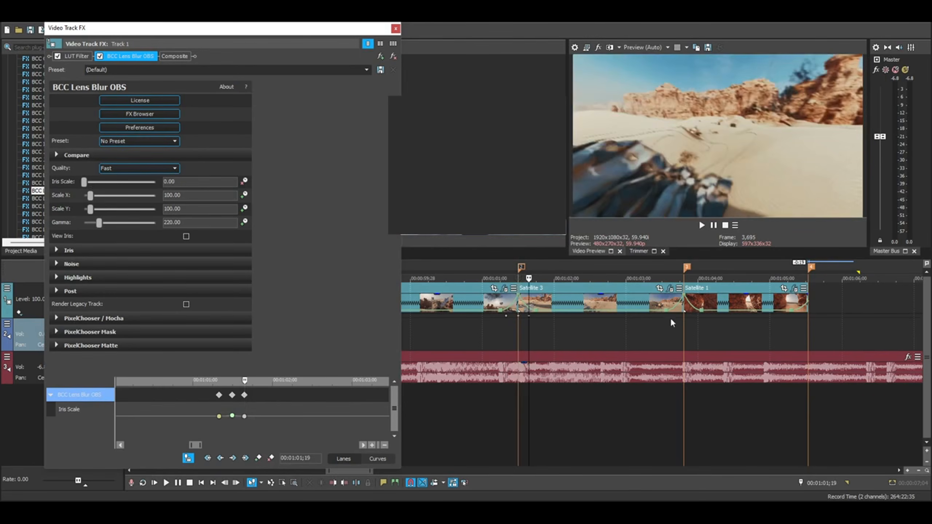
# Paste the copied BCC Lens Blur OBS keyframes just before the Satellite 3 to Satellite 1 cut, at 00:01:03;19.
pyautogui.click(685, 321)
pyautogui.scroll(4, 683, 353)
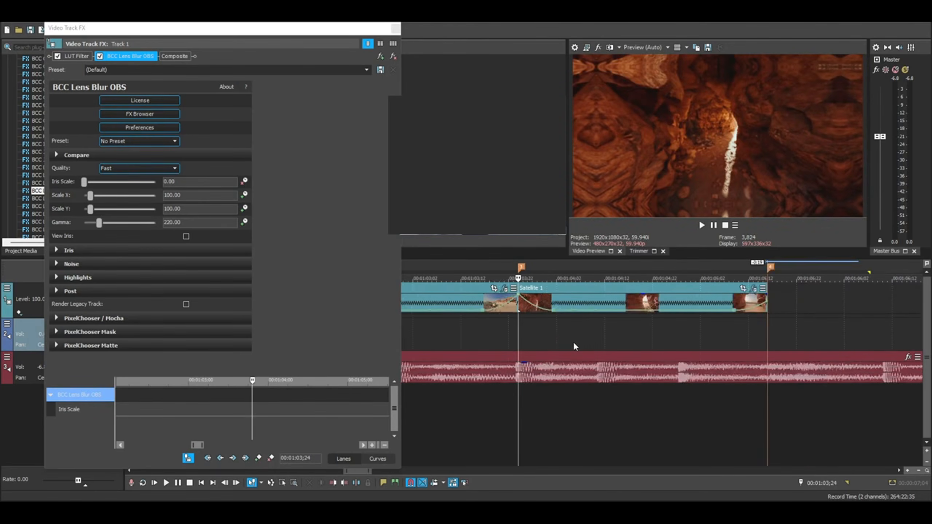
pyautogui.press('Left')
pyautogui.press('Left')
pyautogui.press('Left')
pyautogui.press('Left')
pyautogui.press('Left')
pyautogui.press('Left')
pyautogui.press('Left')
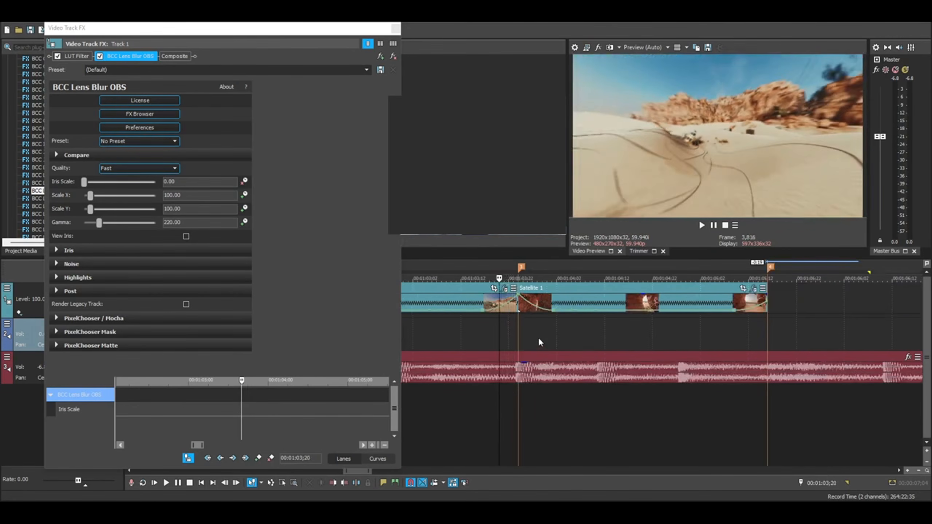
pyautogui.press('Left')
pyautogui.click(88, 398)
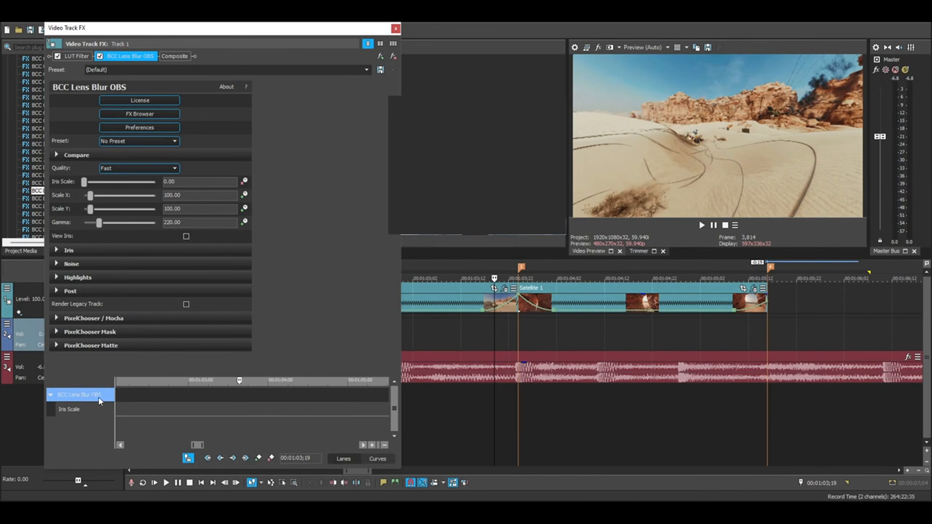
pyautogui.hotkey('ctrl', 'v')
# Play back from just before the Satellite 2 to Satellite 3 cut to review the blur pulses at both cuts.
pyautogui.click(516, 322)
pyautogui.scroll(3, 499, 338)
pyautogui.scroll(-5, 498, 338)
pyautogui.click(450, 321)
pyautogui.press('space')
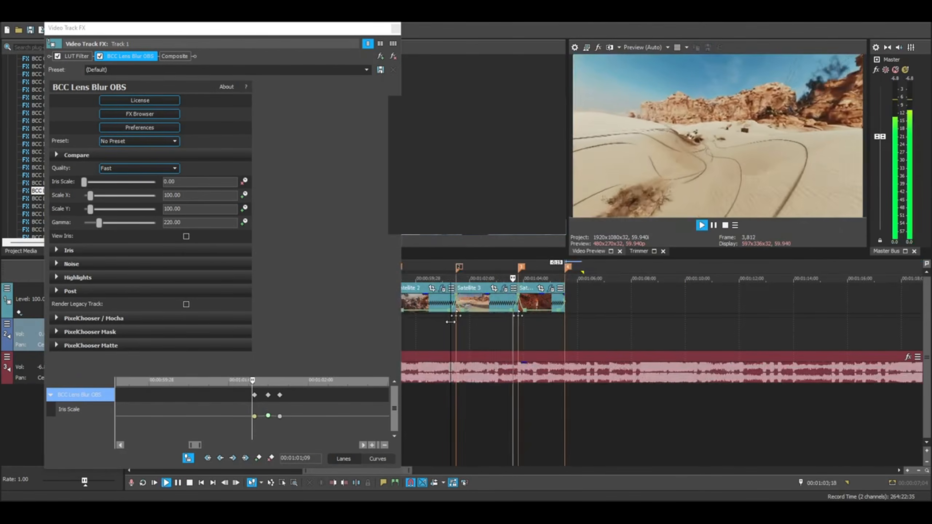
pyautogui.press('space')
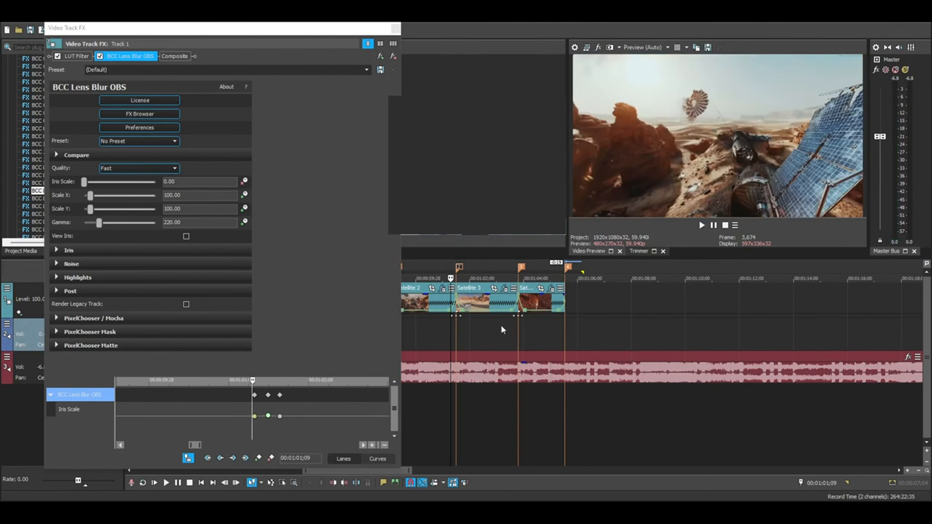
pyautogui.press('space')
pyautogui.click(497, 326)
# Close the track effects window and add the default BCC Hue-Sat-Lightness effect to video track 1.
pyautogui.click(396, 28)
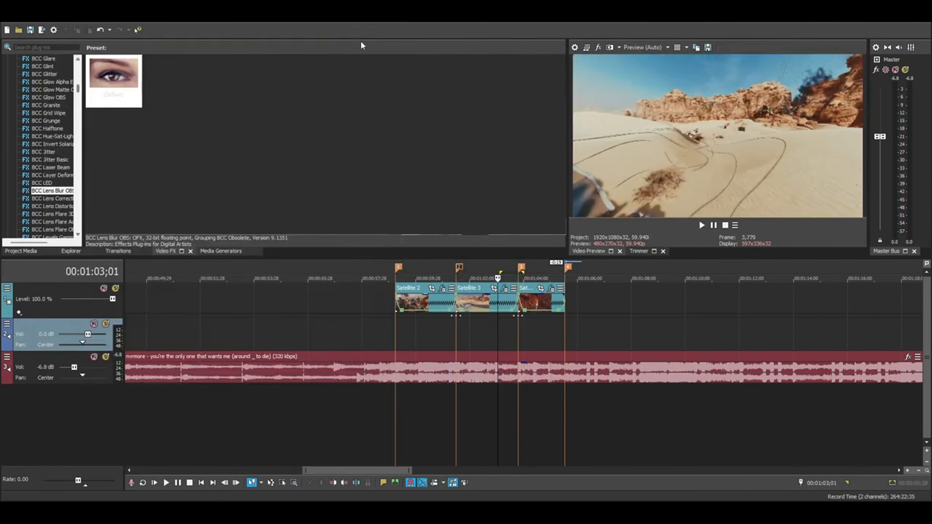
pyautogui.scroll(10, 55, 116)
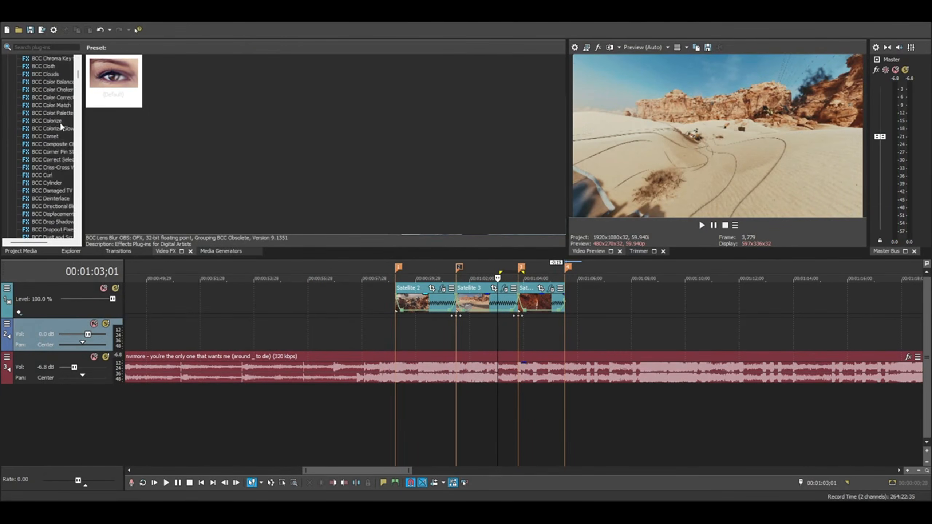
pyautogui.scroll(-6, 55, 126)
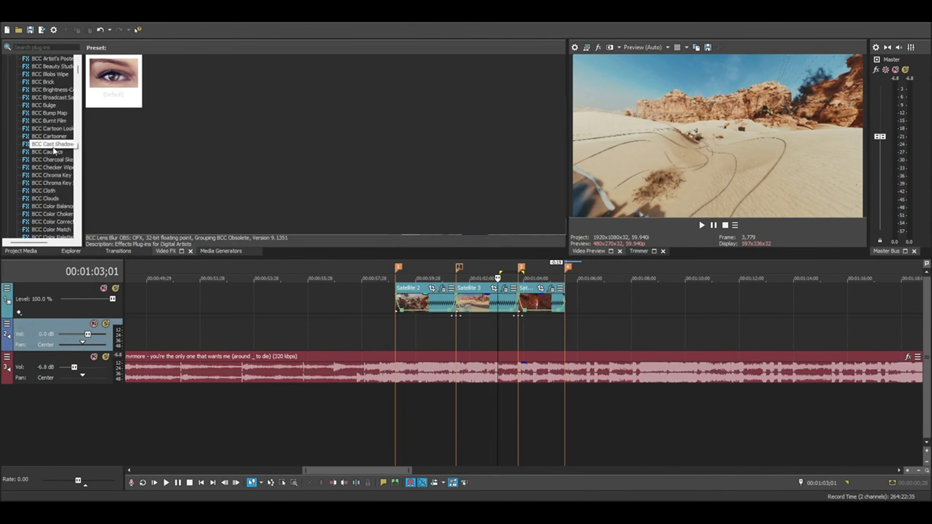
pyautogui.scroll(6, 48, 161)
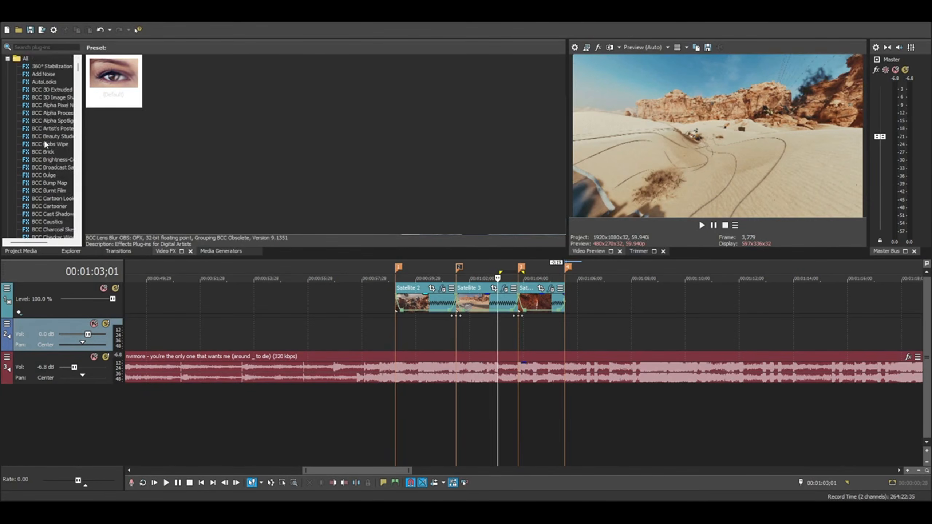
pyautogui.scroll(-9, 46, 158)
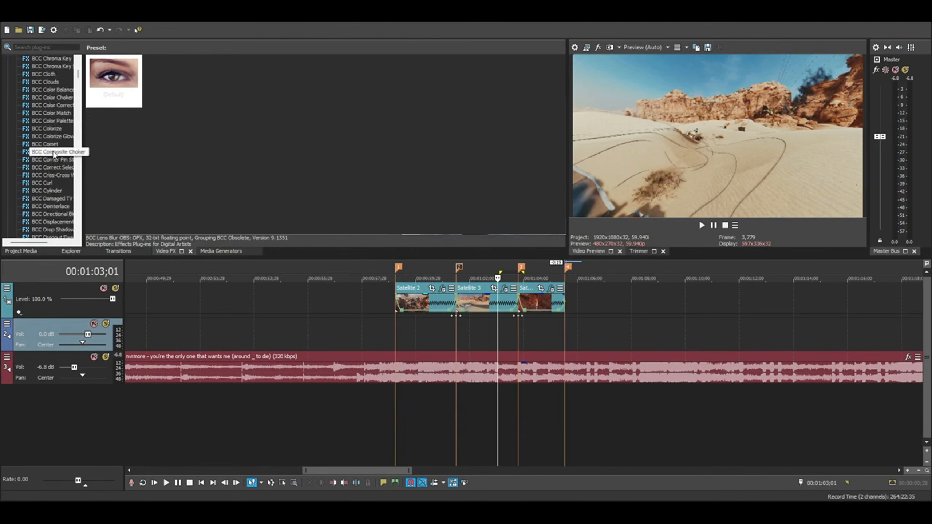
pyautogui.scroll(-6, 44, 159)
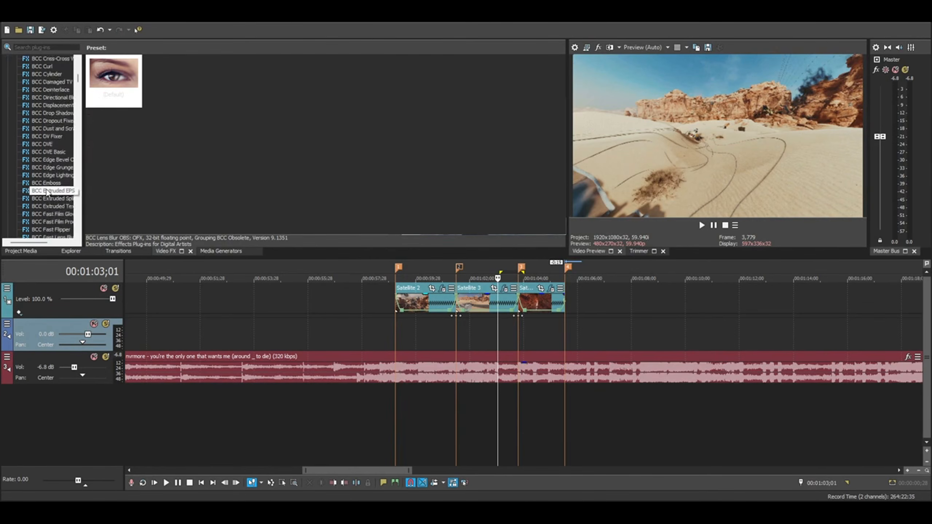
pyautogui.scroll(-3, 47, 188)
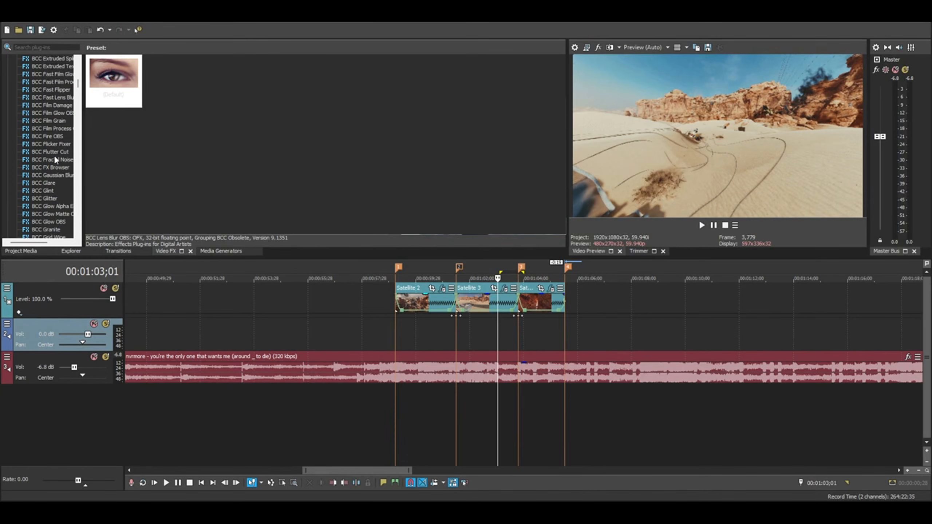
pyautogui.scroll(-5, 42, 180)
pyautogui.click(51, 144)
pyautogui.moveTo(117, 77); pyautogui.dragTo(75, 303)
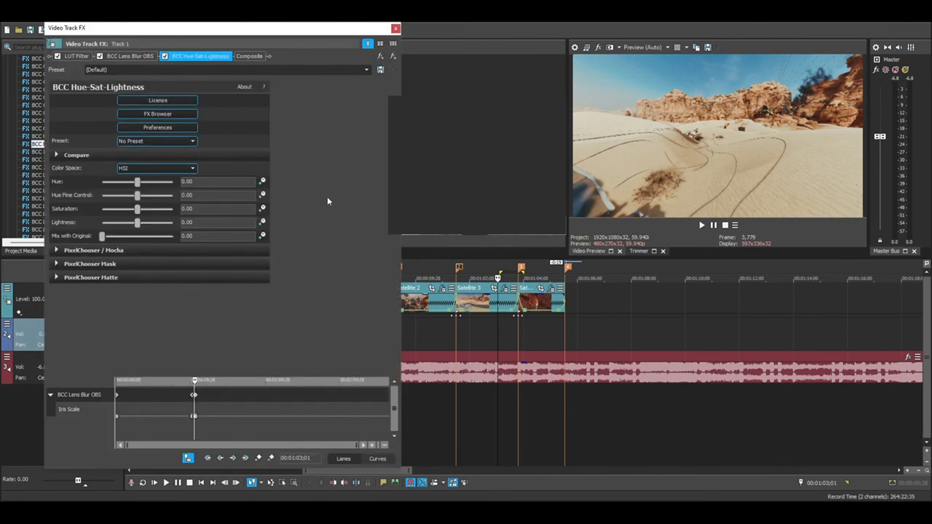
# Enable keyframe animation for Saturation in BCC Hue-Sat-Lightness.
pyautogui.moveTo(205, 37); pyautogui.dragTo(287, 33)
pyautogui.scroll(4, 230, 405)
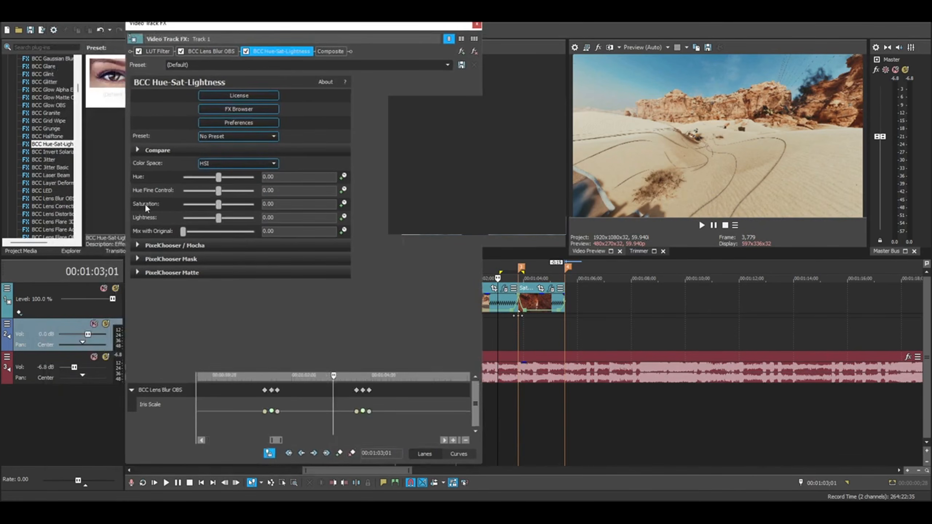
pyautogui.click(344, 204)
# Add a BCC Hue-Sat-Lightness keyframe at 00:01:01;10, aligned with the first lens blur keyframe of the Satellite 2 to Satellite 3 cut.
pyautogui.click(266, 426)
pyautogui.scroll(3, 282, 422)
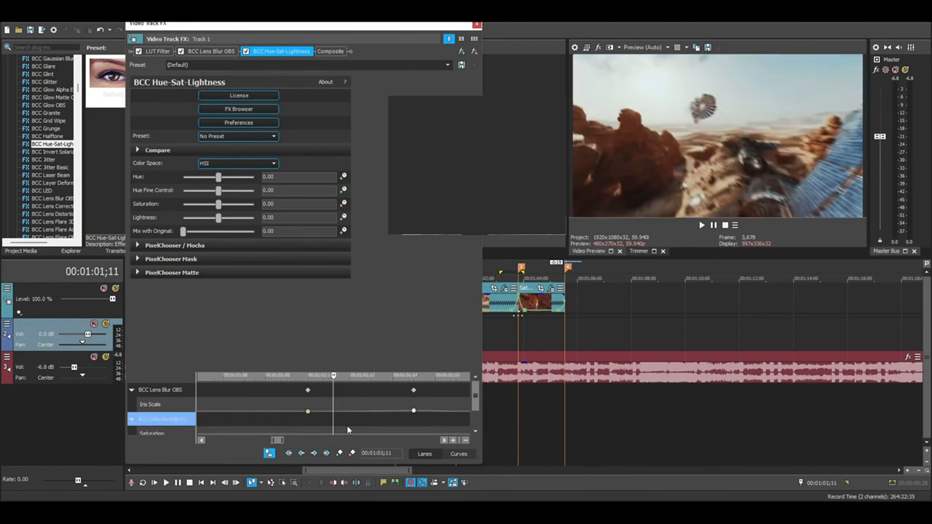
pyautogui.moveTo(288, 34); pyautogui.dragTo(175, 21)
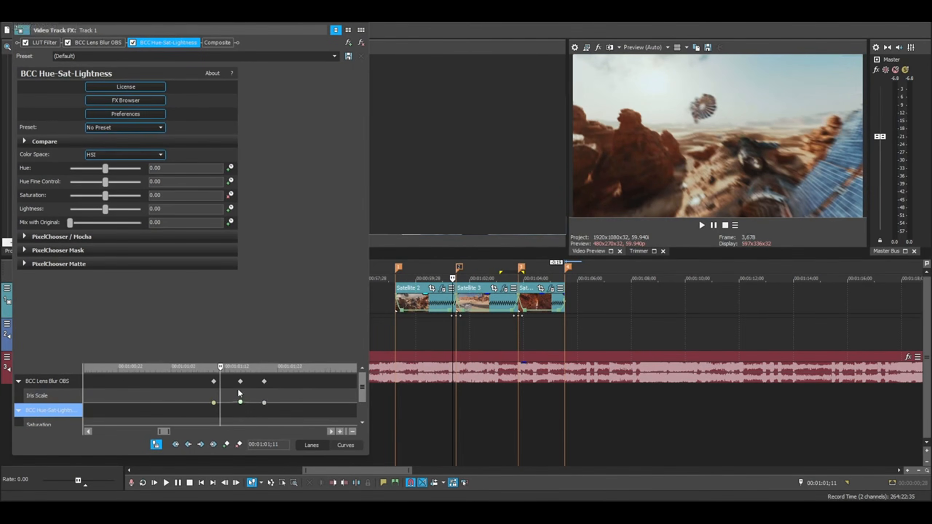
pyautogui.click(213, 382)
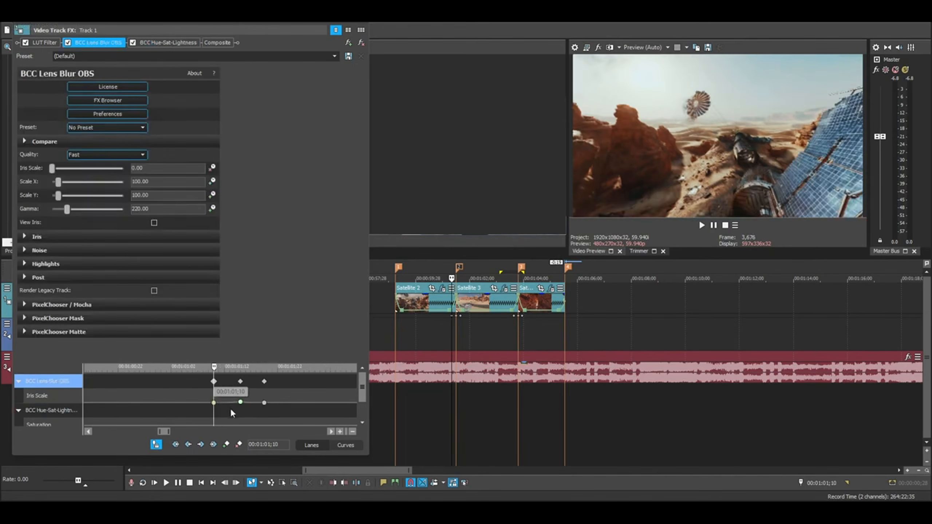
pyautogui.click(52, 410)
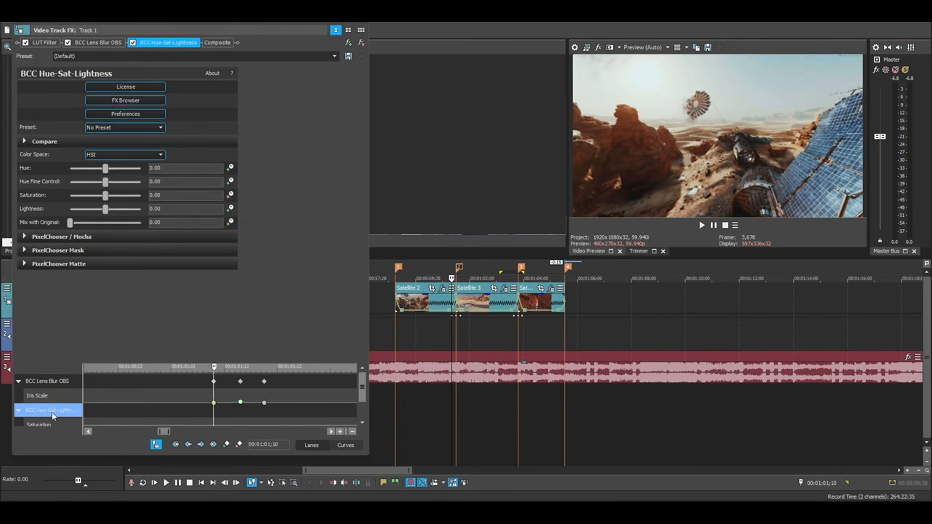
pyautogui.click(226, 445)
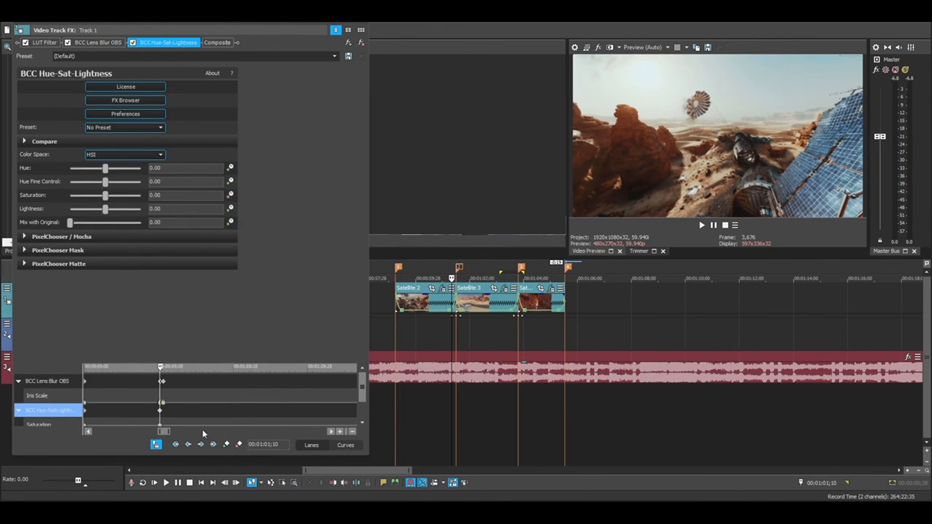
# Add BCC Hue-Sat-Lightness keyframes at 00:01:01;15 and 00:01:01;19, aligned with the remaining lens blur keyframes of the cut.
pyautogui.click(273, 381)
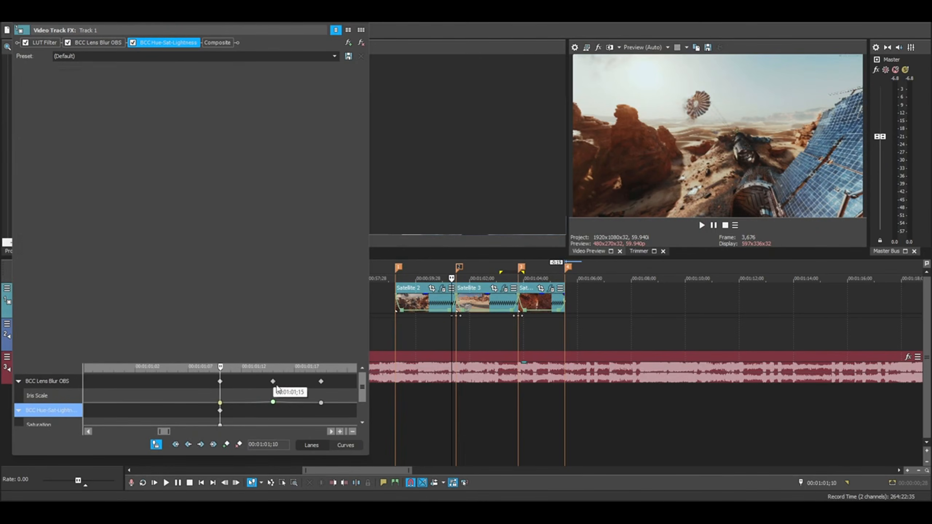
pyautogui.click(48, 408)
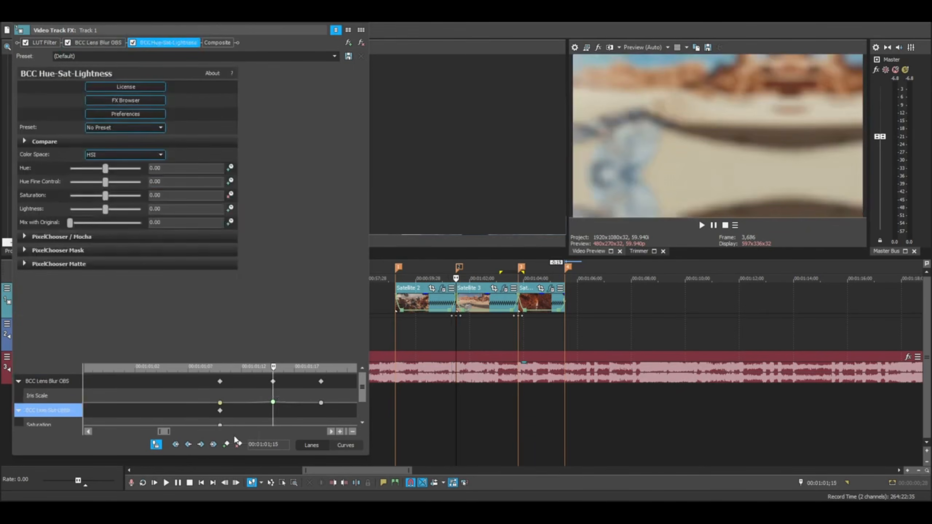
pyautogui.click(244, 381)
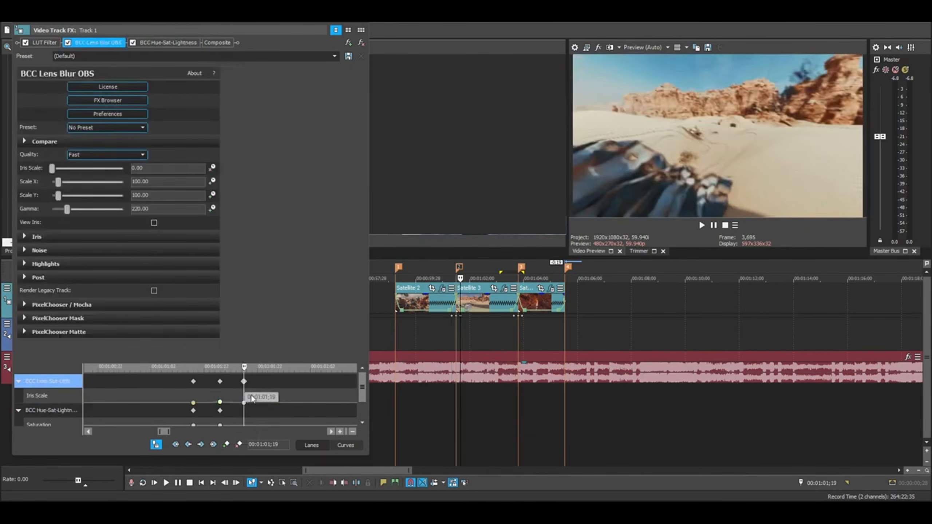
pyautogui.click(54, 408)
pyautogui.click(238, 444)
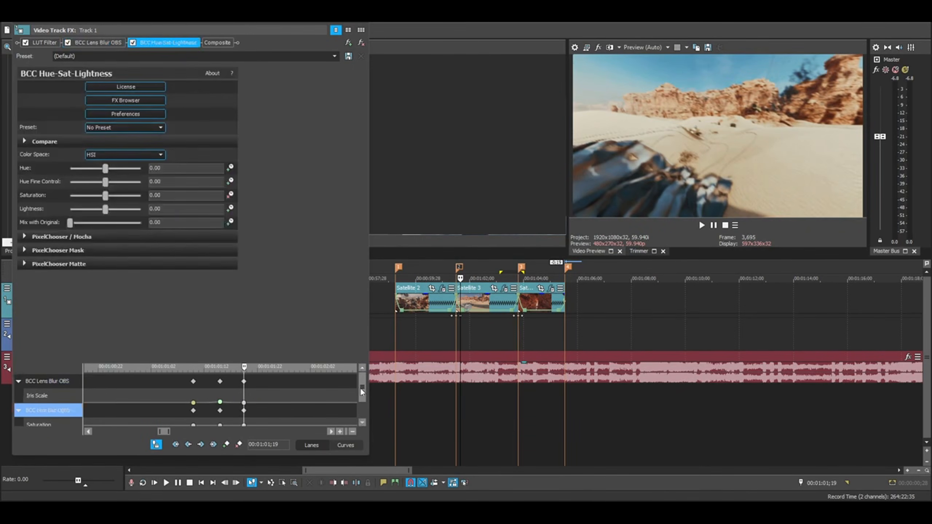
# Lower Saturation to about -76.87 at the middle keyframe on the cut, at 00:01:01;15.
pyautogui.moveTo(359, 388); pyautogui.dragTo(360, 402)
pyautogui.click(223, 417)
pyautogui.click(199, 409)
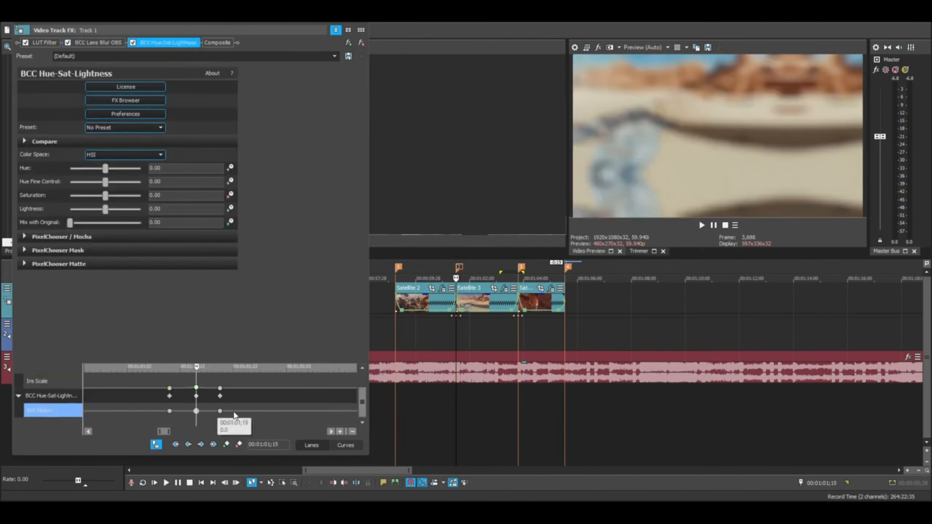
pyautogui.scroll(4, 243, 411)
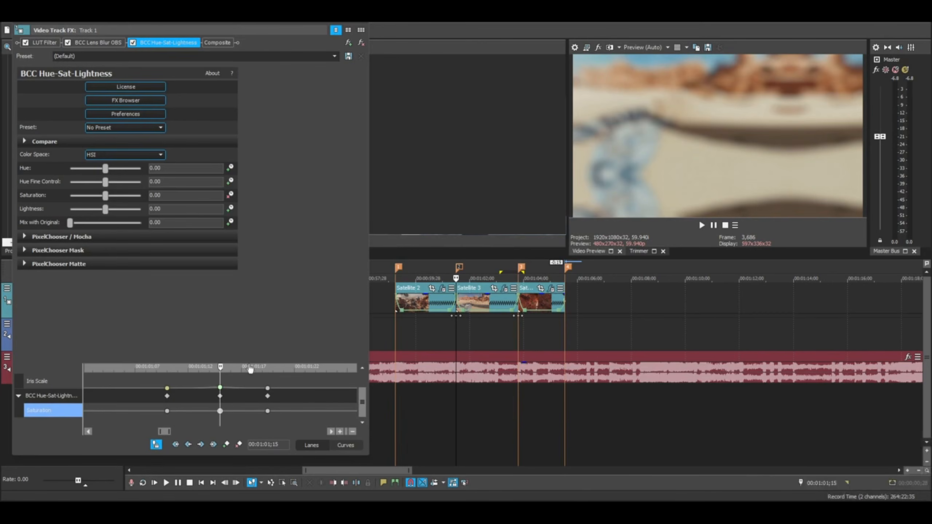
pyautogui.moveTo(105, 196); pyautogui.dragTo(85, 197)
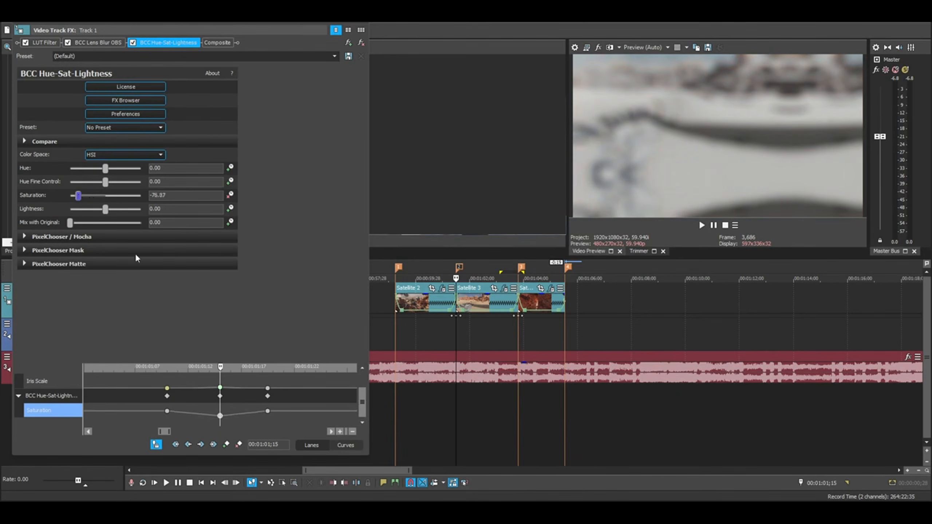
# Set the Saturation keyframe at 00:01:01;10 to Slow Fade and the one at 00:01:01;15 to Fast Fade.
pyautogui.rightClick(167, 411)
pyautogui.click(205, 358)
pyautogui.rightClick(220, 416)
pyautogui.click(258, 354)
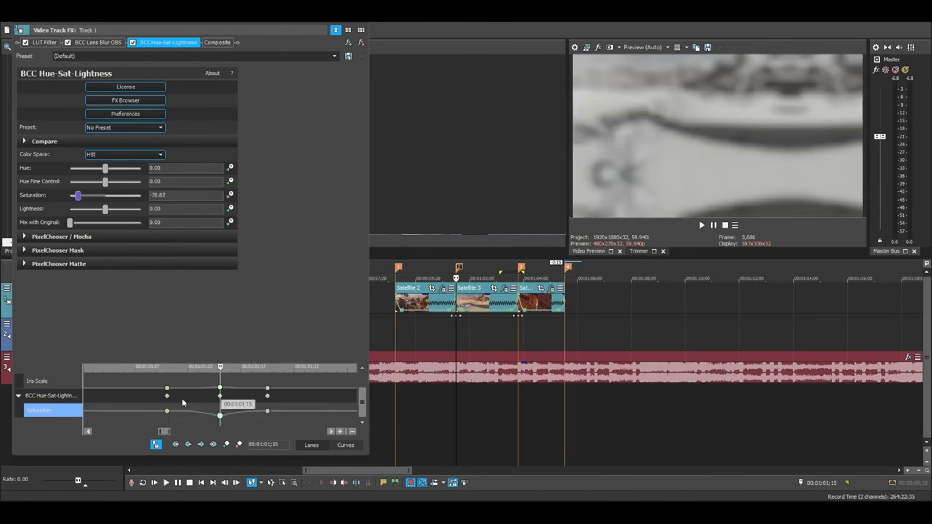
# Select and copy the three BCC Hue-Sat-Lightness keyframes at the Satellite 2 to Satellite 3 cut.
pyautogui.click(166, 396)
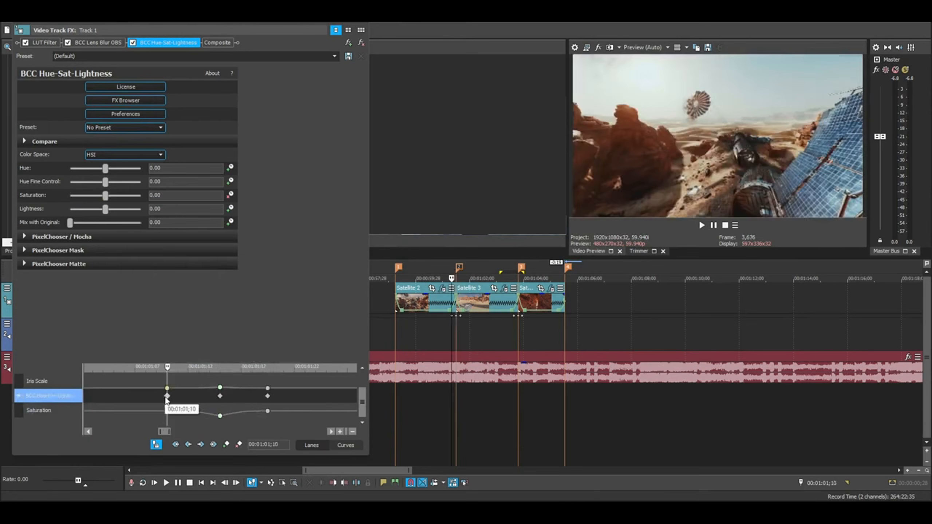
pyautogui.click(220, 396)
pyautogui.click(268, 396)
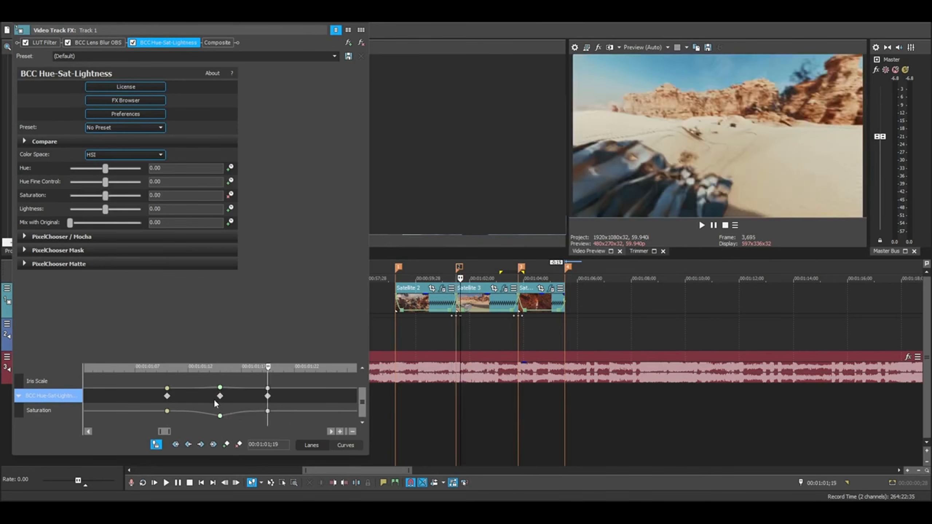
pyautogui.scroll(-5, 298, 401)
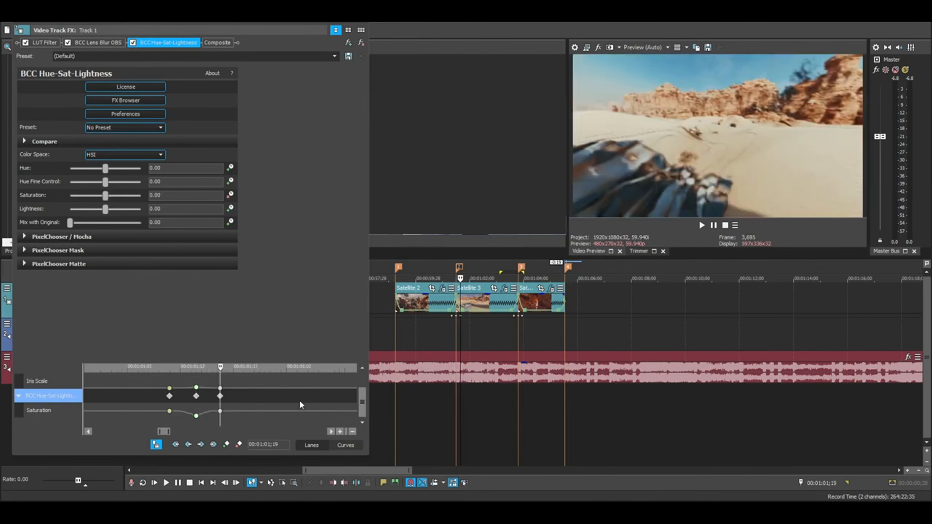
# Place the timeline cursor at 00:01:03;19, on the first lens blur keyframe of the Satellite 3 to Satellite 1 cut.
pyautogui.click(517, 331)
pyautogui.scroll(5, 517, 336)
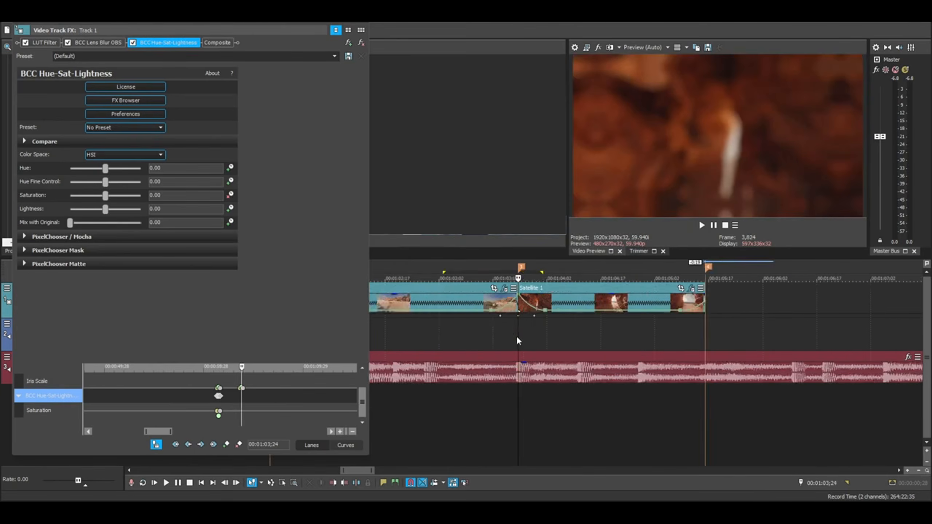
pyautogui.click(470, 321)
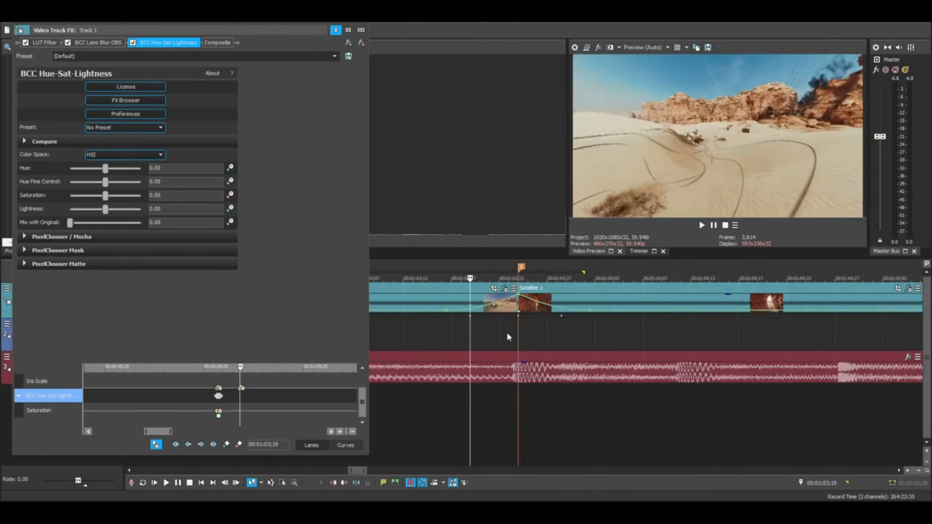
pyautogui.scroll(5, 510, 333)
pyautogui.scroll(5, 278, 398)
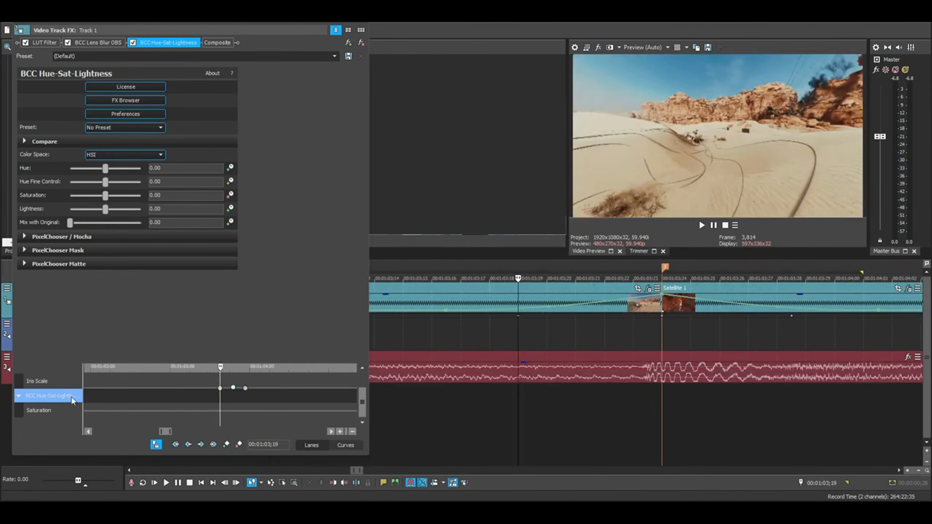
pyautogui.click(220, 408)
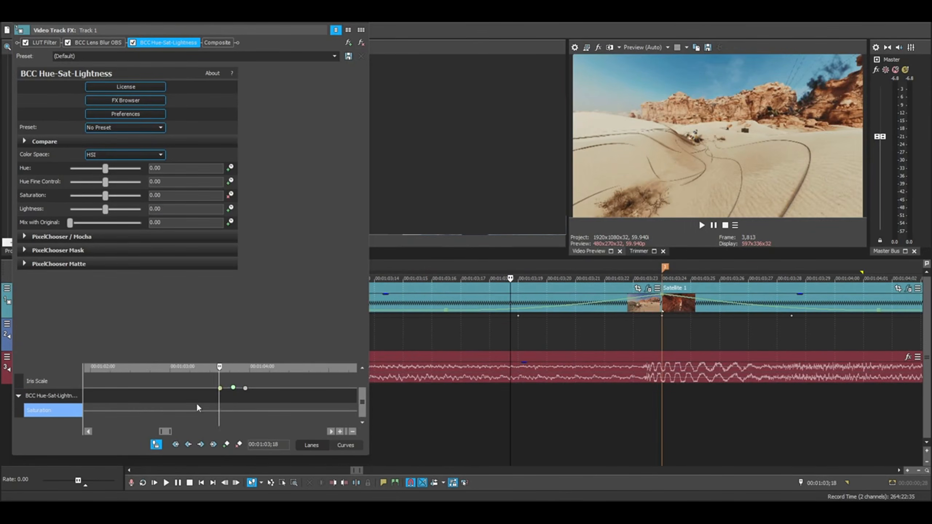
pyautogui.click(518, 316)
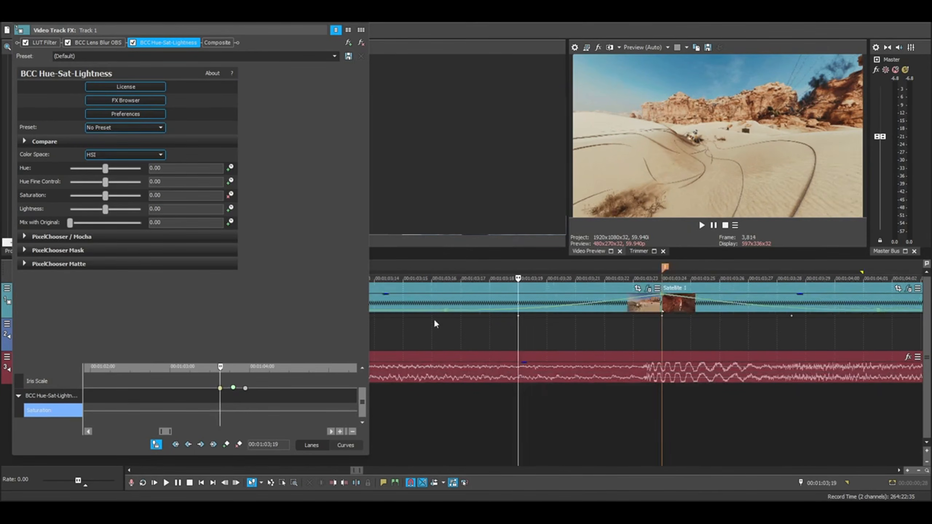
# Expand the effect keyframe lanes of the video track on the timeline and reposition the Video Track FX window away from the cut.
pyautogui.doubleClick(198, 20)
pyautogui.click(22, 315)
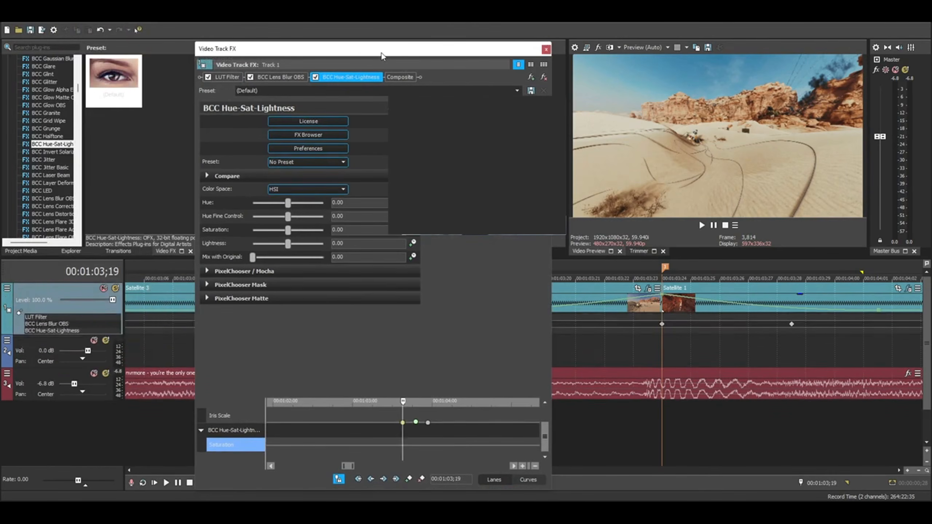
pyautogui.moveTo(382, 56); pyautogui.dragTo(221, 33)
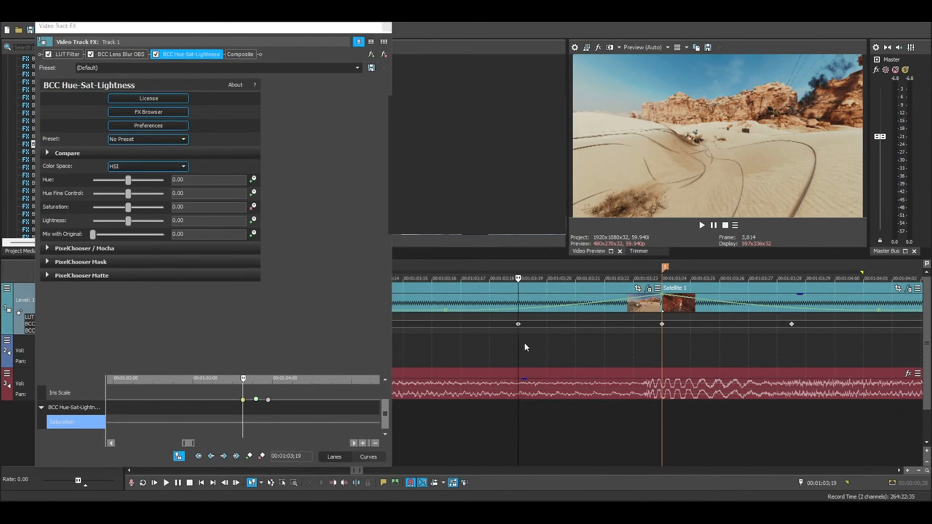
# Paste the copied keyframes into BCC Hue-Sat-Lightness at 00:01:03;19 and close the track effects window.
pyautogui.click(67, 413)
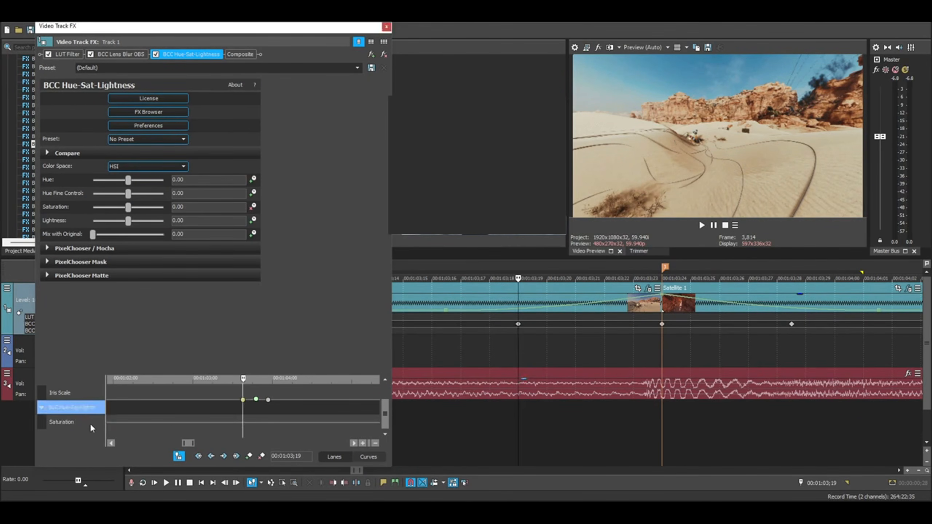
pyautogui.hotkey('ctrl', 'v')
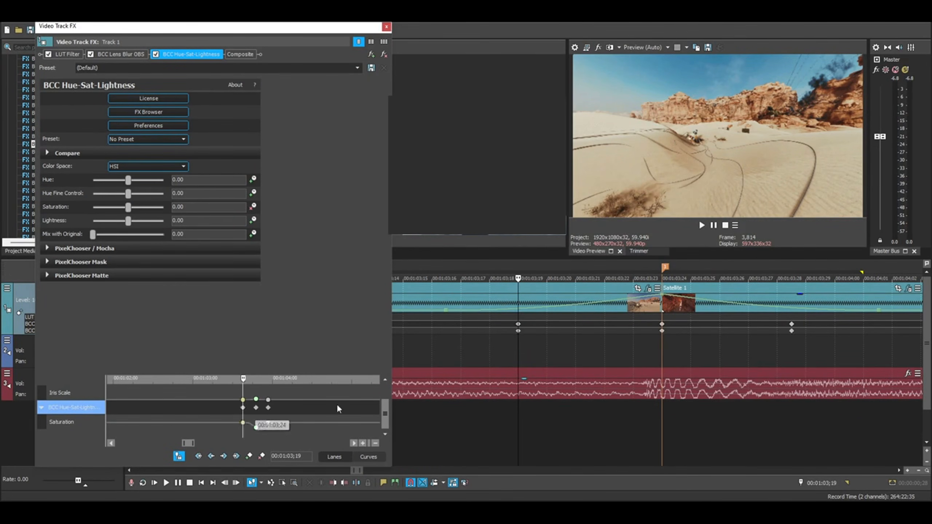
pyautogui.click(386, 26)
# Play back both Satellite cuts to review the combined lens blur and desaturation pulses.
pyautogui.scroll(-10, 530, 418)
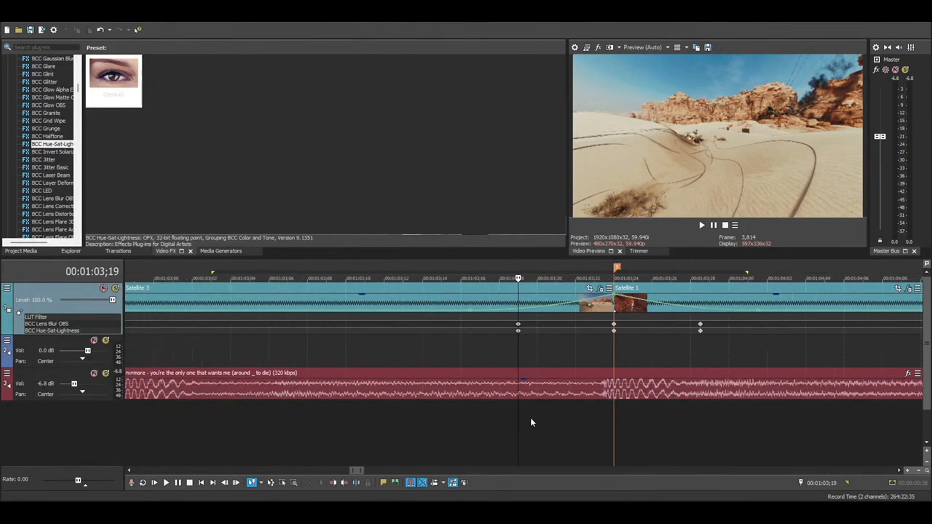
pyautogui.click(373, 343)
pyautogui.press('space')
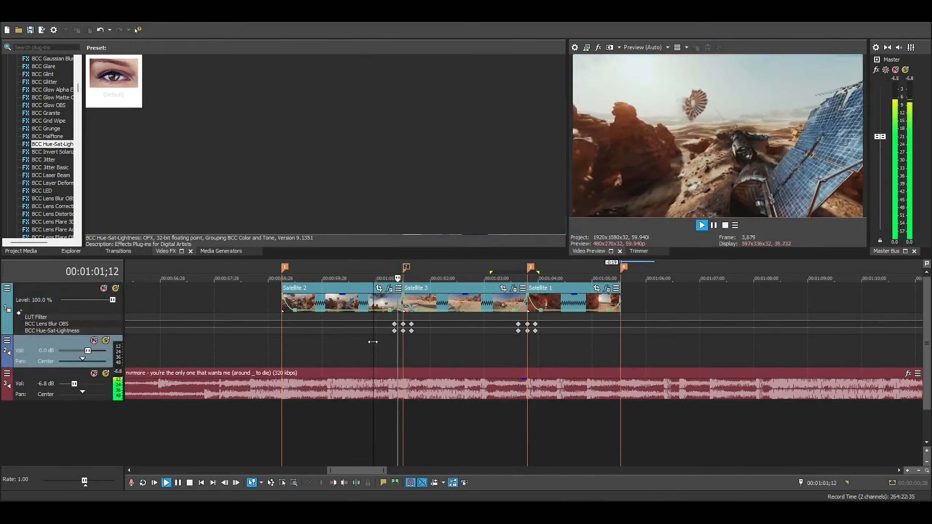
pyautogui.click(392, 334)
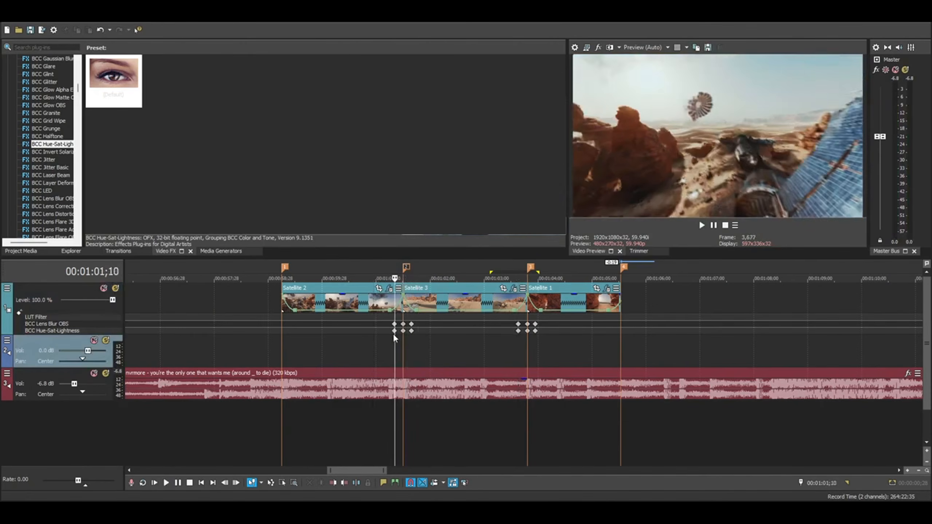
pyautogui.press('space')
pyautogui.press('space')
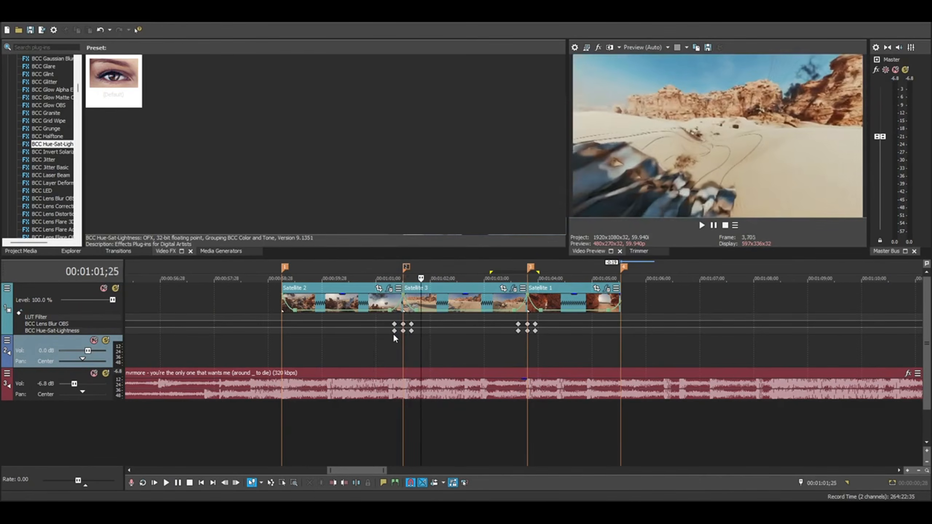
pyautogui.press('space')
pyautogui.click(507, 347)
pyautogui.press('space')
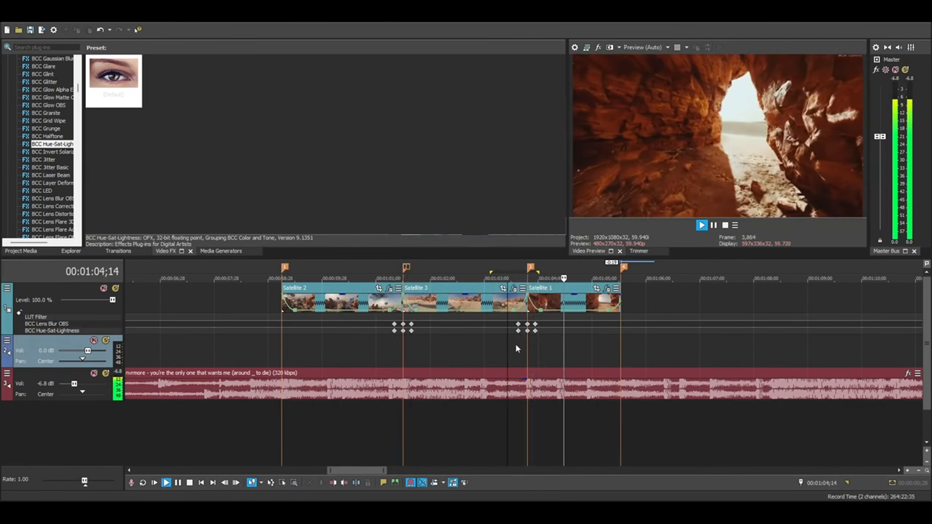
pyautogui.press('space')
# Move the outer BCC Lens Blur and BCC Hue-Sat-Lightness keyframes farther away from both Satellite cuts to lengthen the pulses.
pyautogui.click(403, 345)
pyautogui.scroll(4, 403, 347)
pyautogui.scroll(-1, 471, 345)
pyautogui.moveTo(494, 324); pyautogui.dragTo(475, 325)
pyautogui.moveTo(539, 331)
pyautogui.mouseDown()
pyautogui.moveTo(558, 327)
pyautogui.moveTo(549, 329)
pyautogui.mouseUp()
pyautogui.click(501, 350)
pyautogui.scroll(-3, 525, 347)
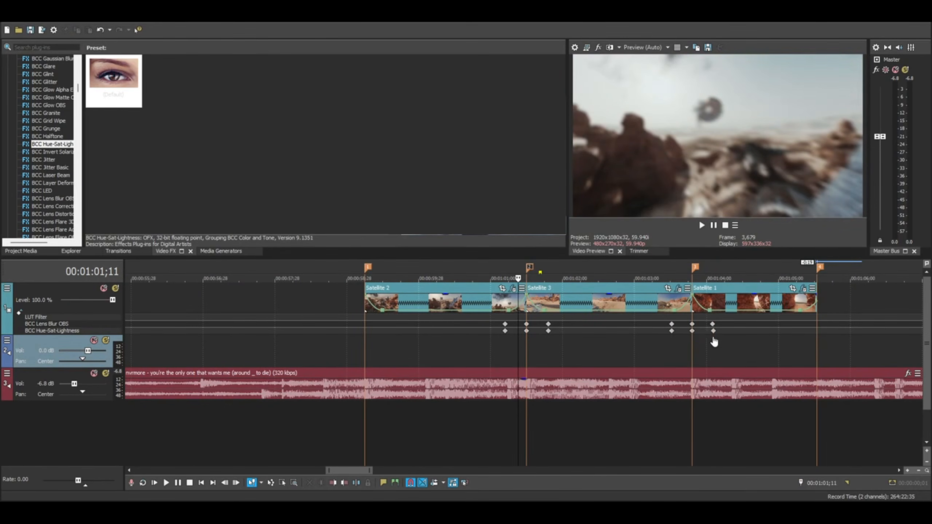
# Play the timeline from 00:01:00;26 through both Satellite cuts to check the lengthened pulses.
pyautogui.click(482, 344)
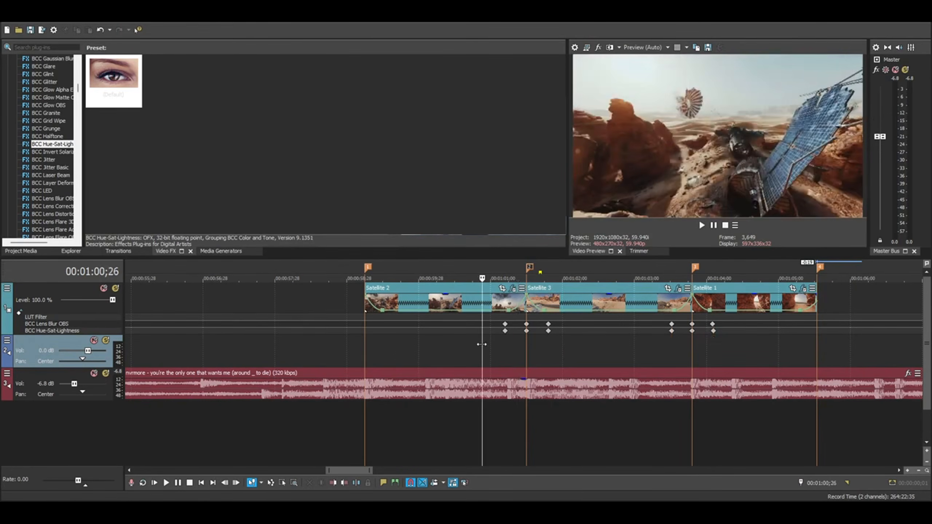
pyautogui.press('space')
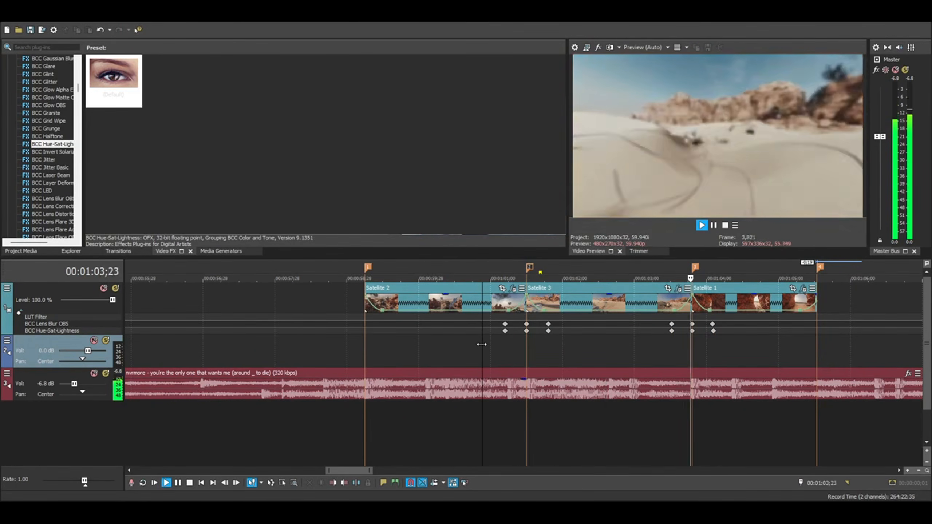
pyautogui.press('space')
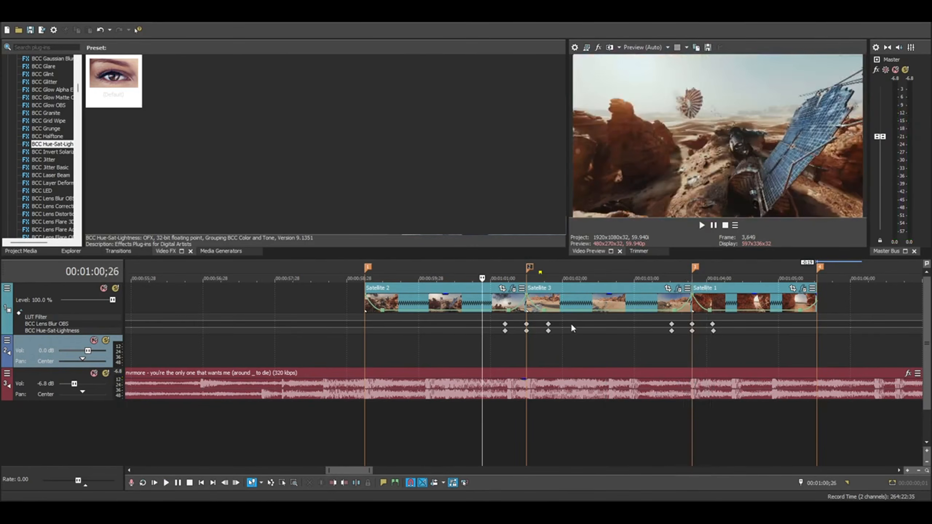